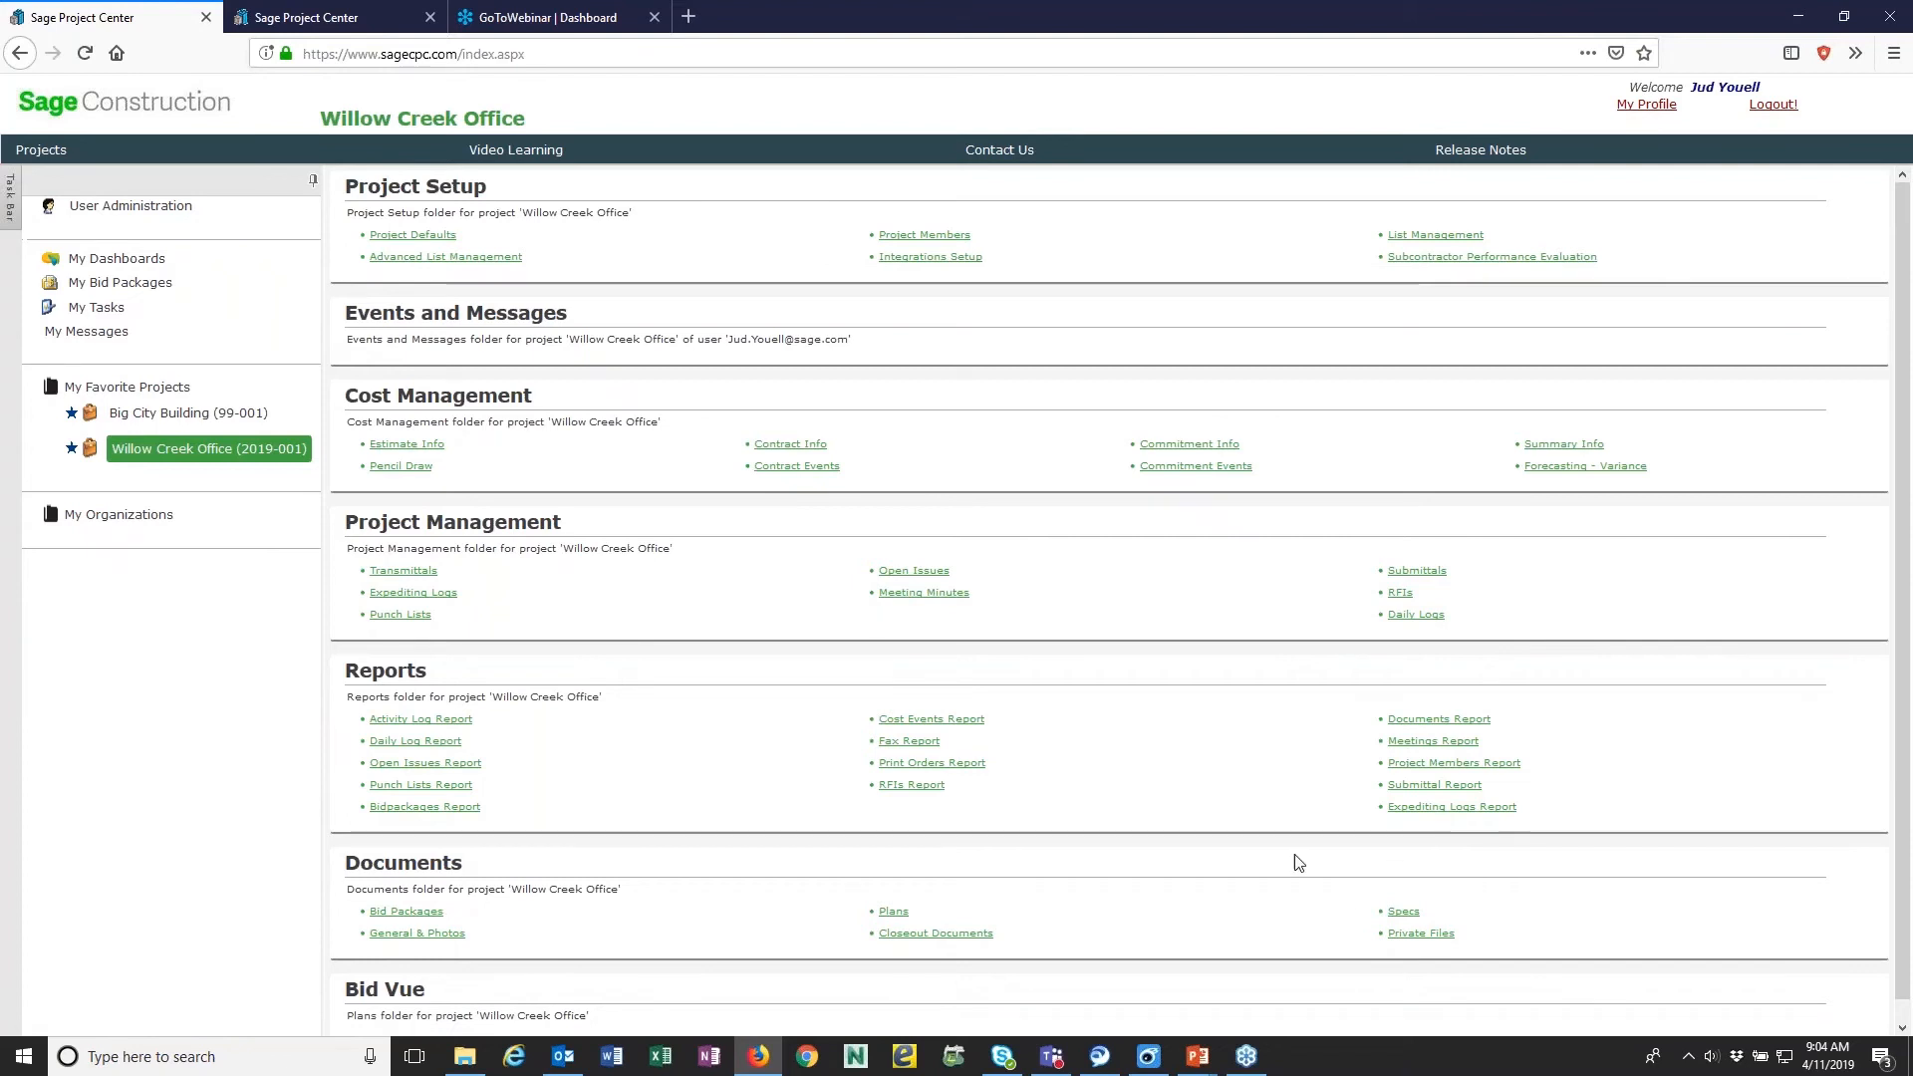
# - Create a folder named Structural with the description Structural Drawings in the project's Plans documents
pyautogui.click(892, 919)
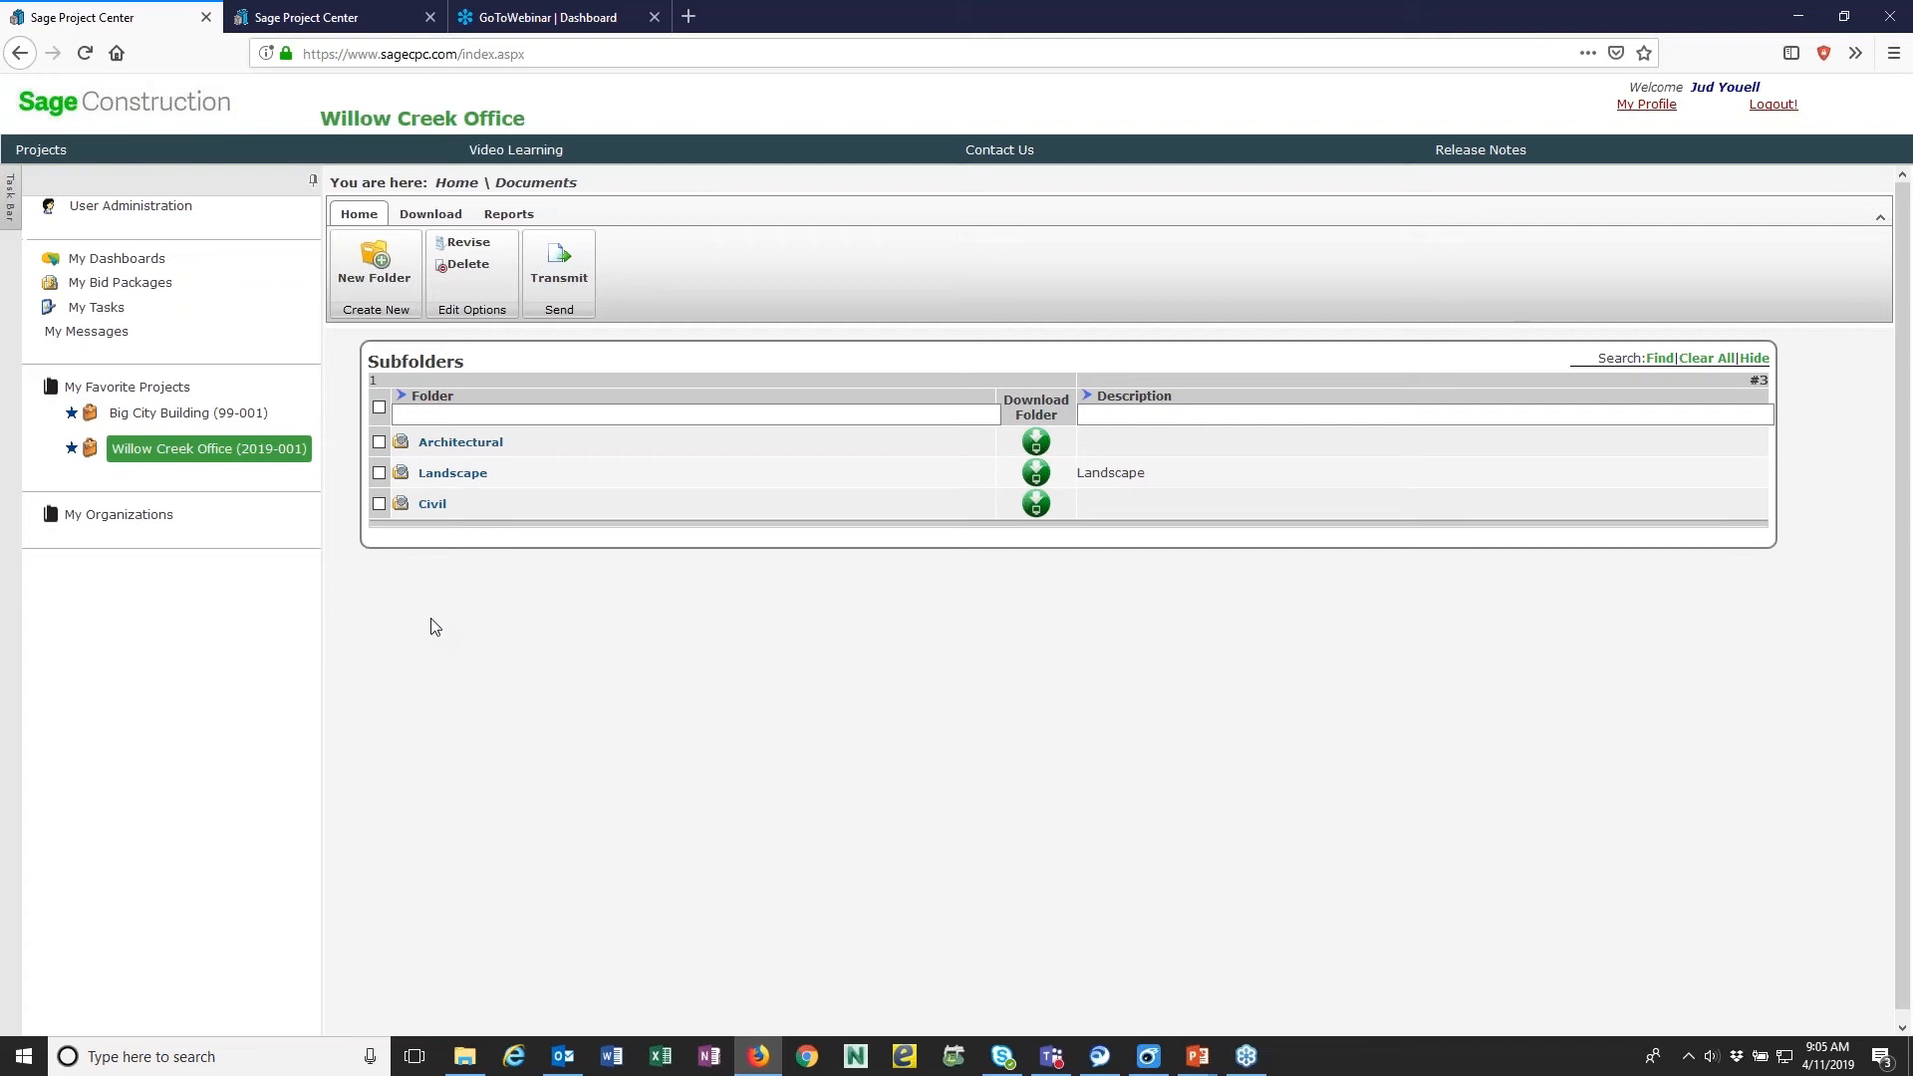
pyautogui.click(373, 286)
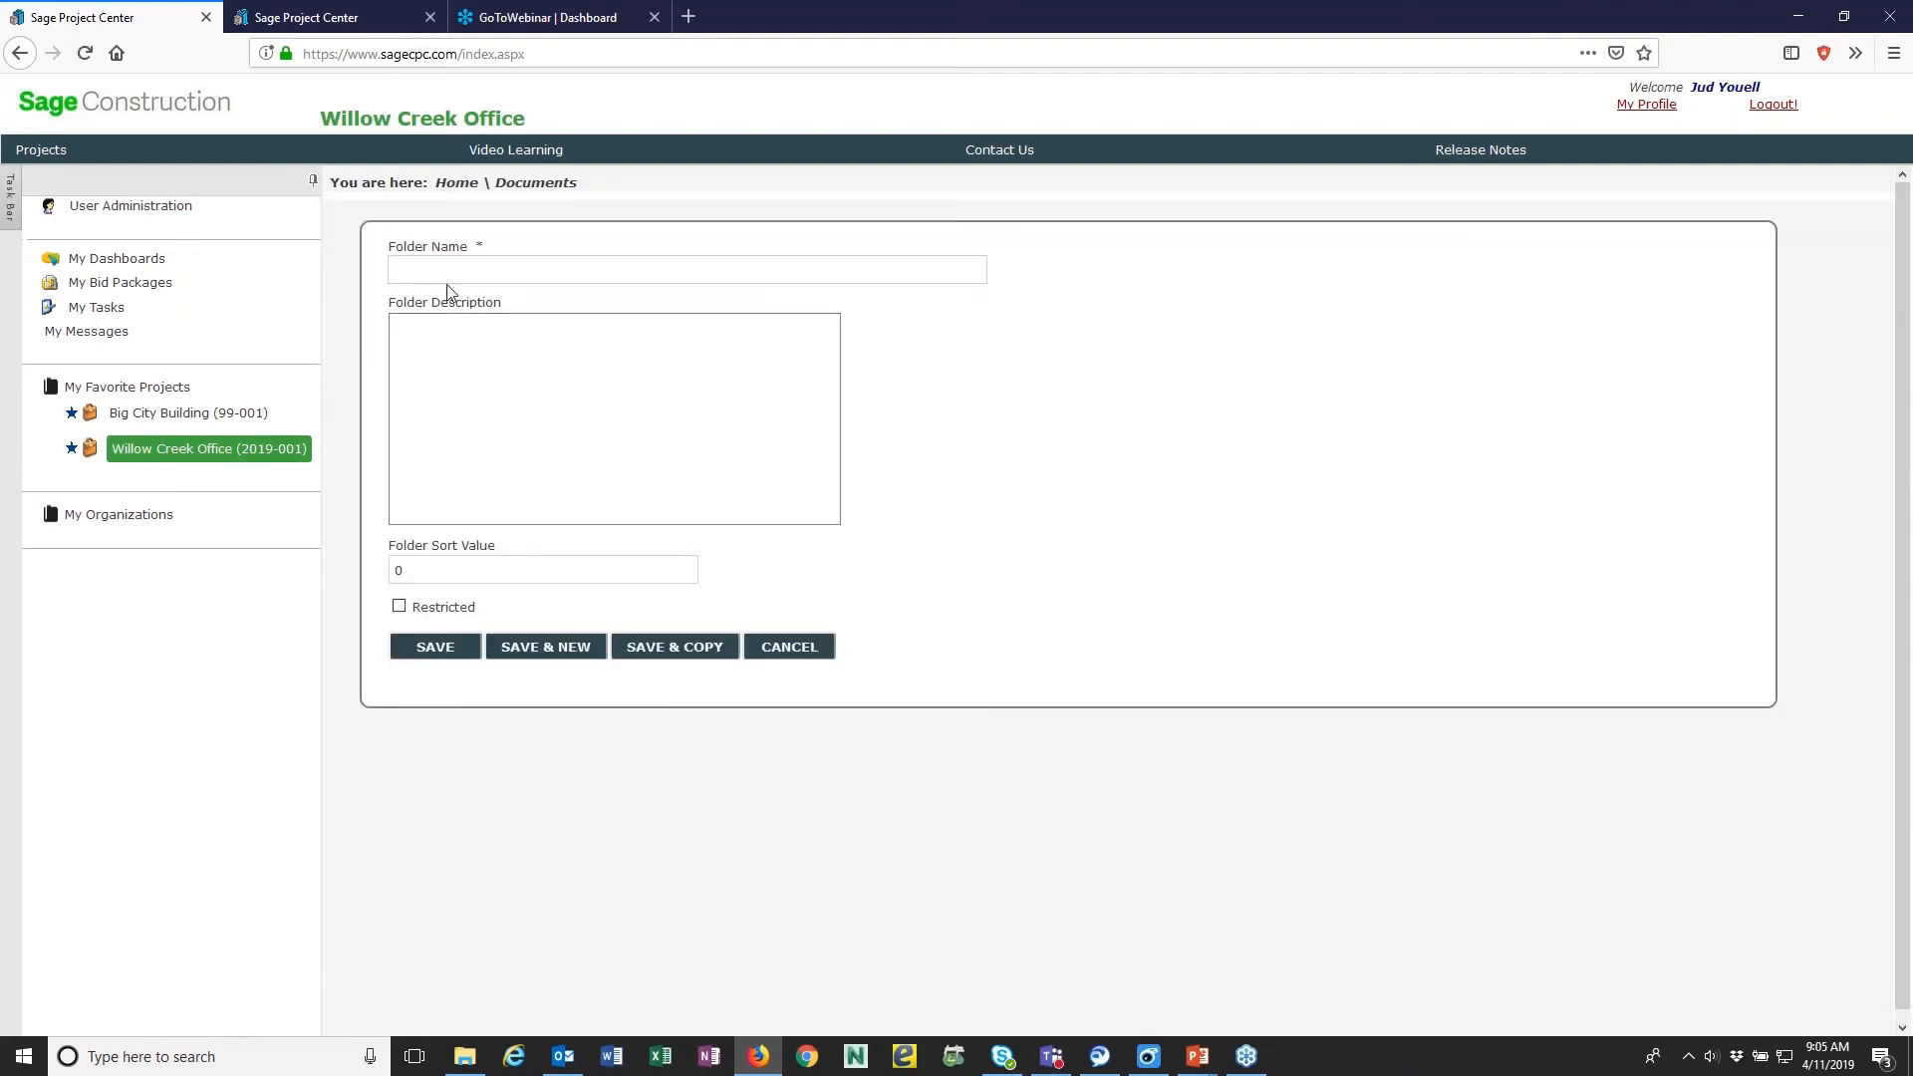
pyautogui.click(437, 269)
pyautogui.write('StructuraStr')
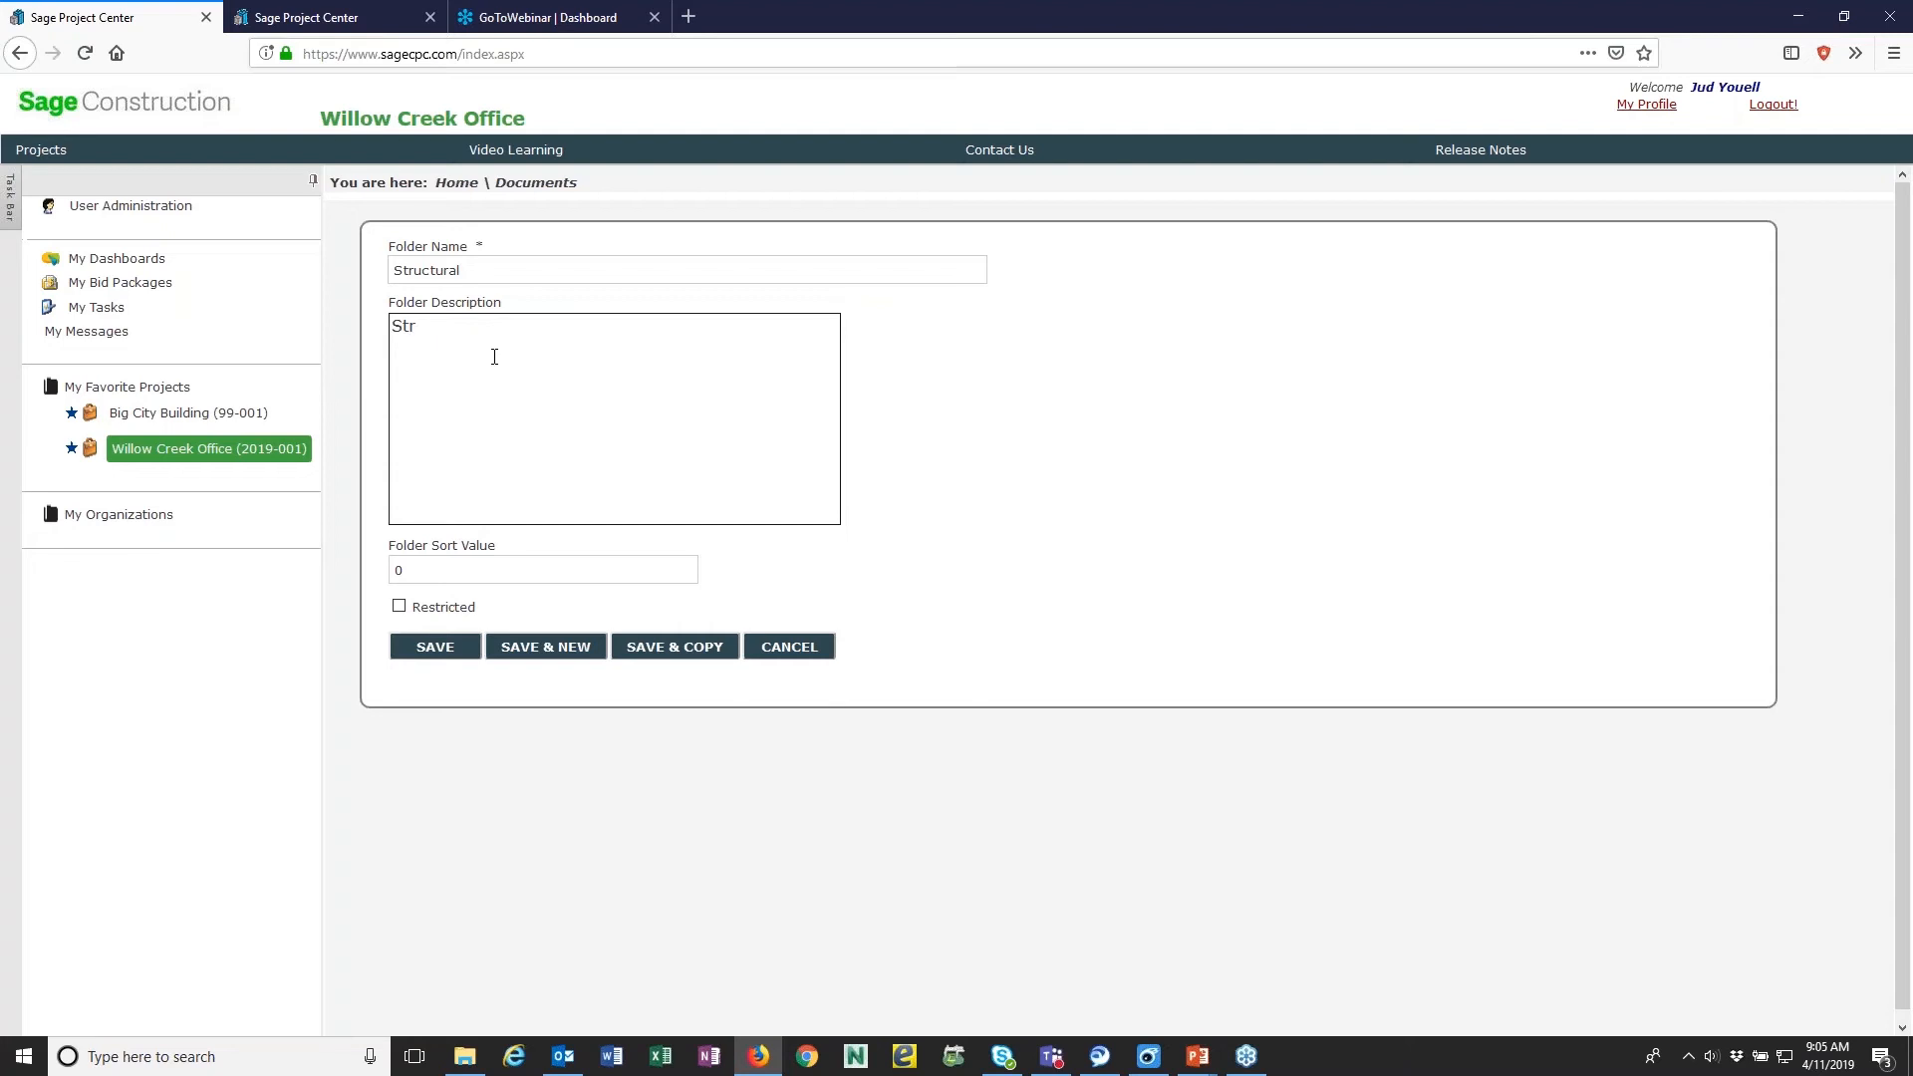
pyautogui.write('uctural Drawings')
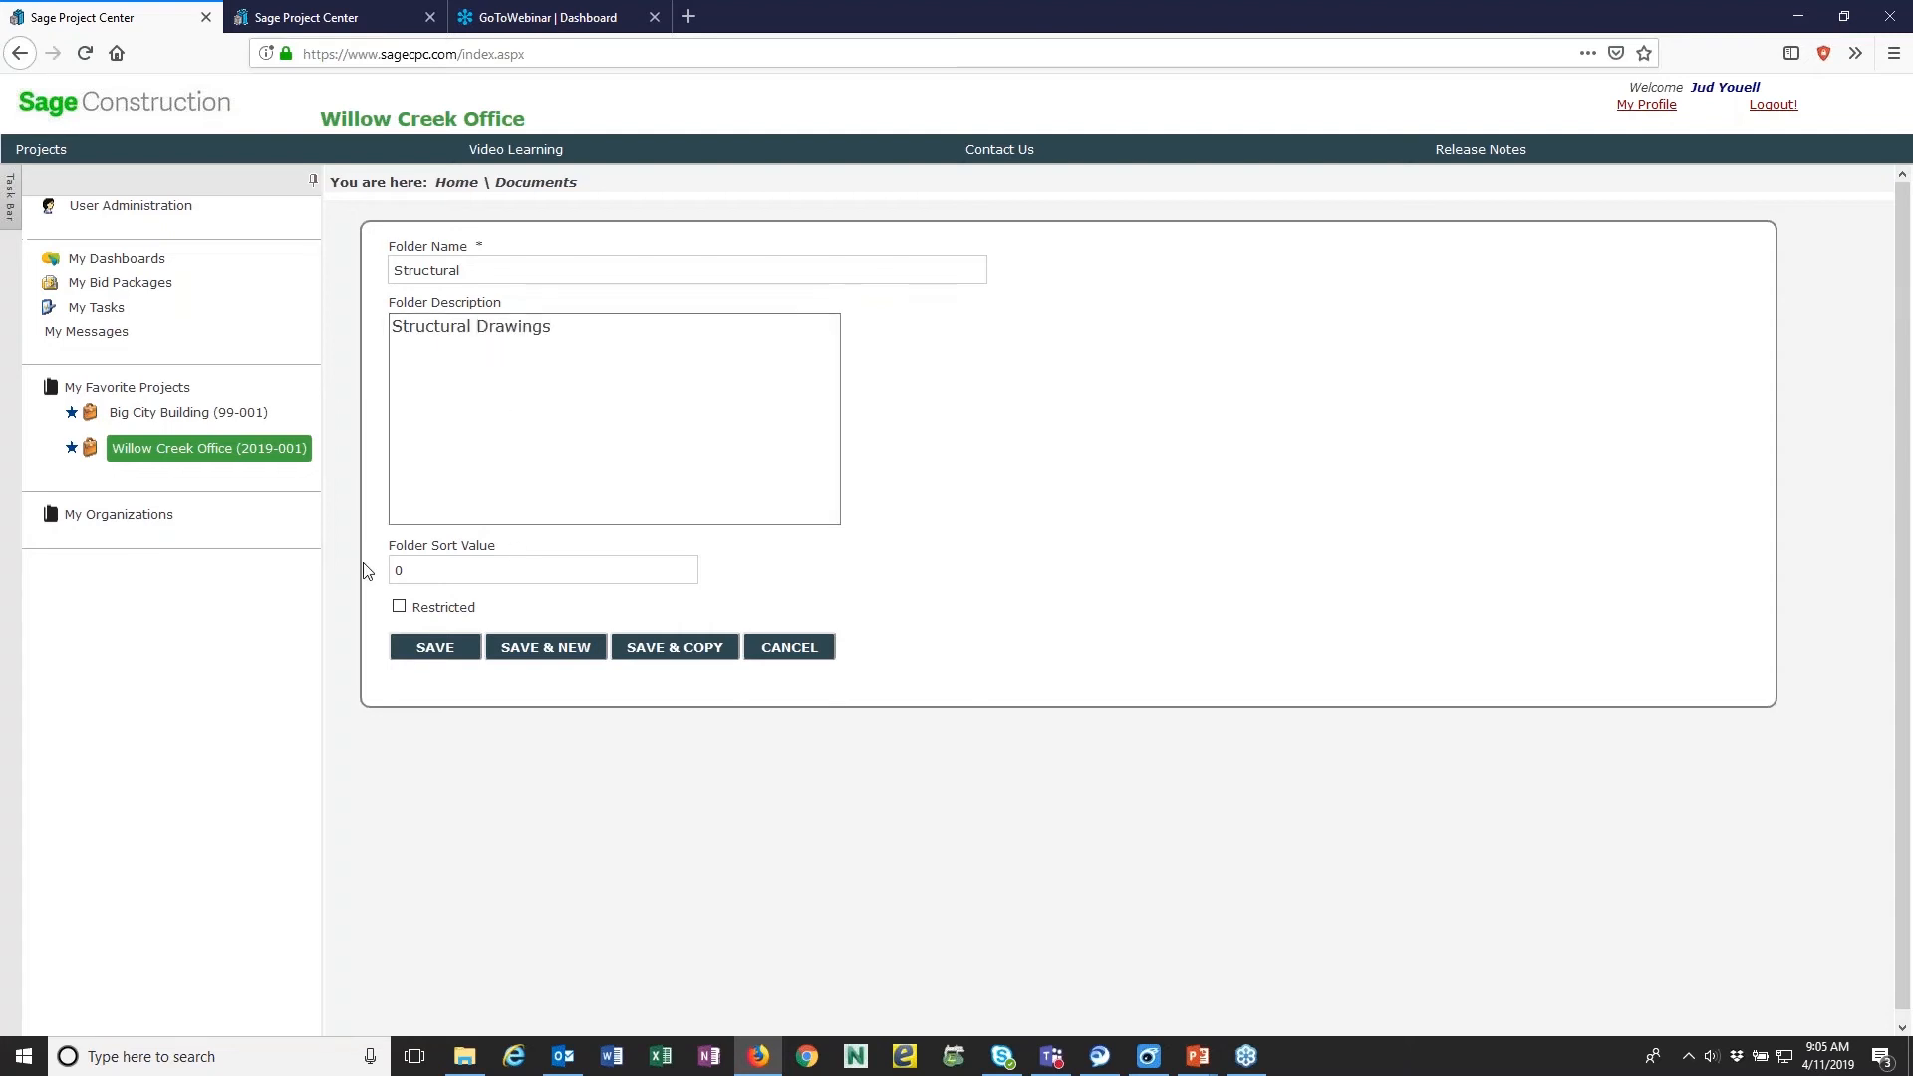
pyautogui.moveTo(357, 570); pyautogui.dragTo(351, 570)
pyautogui.click(440, 649)
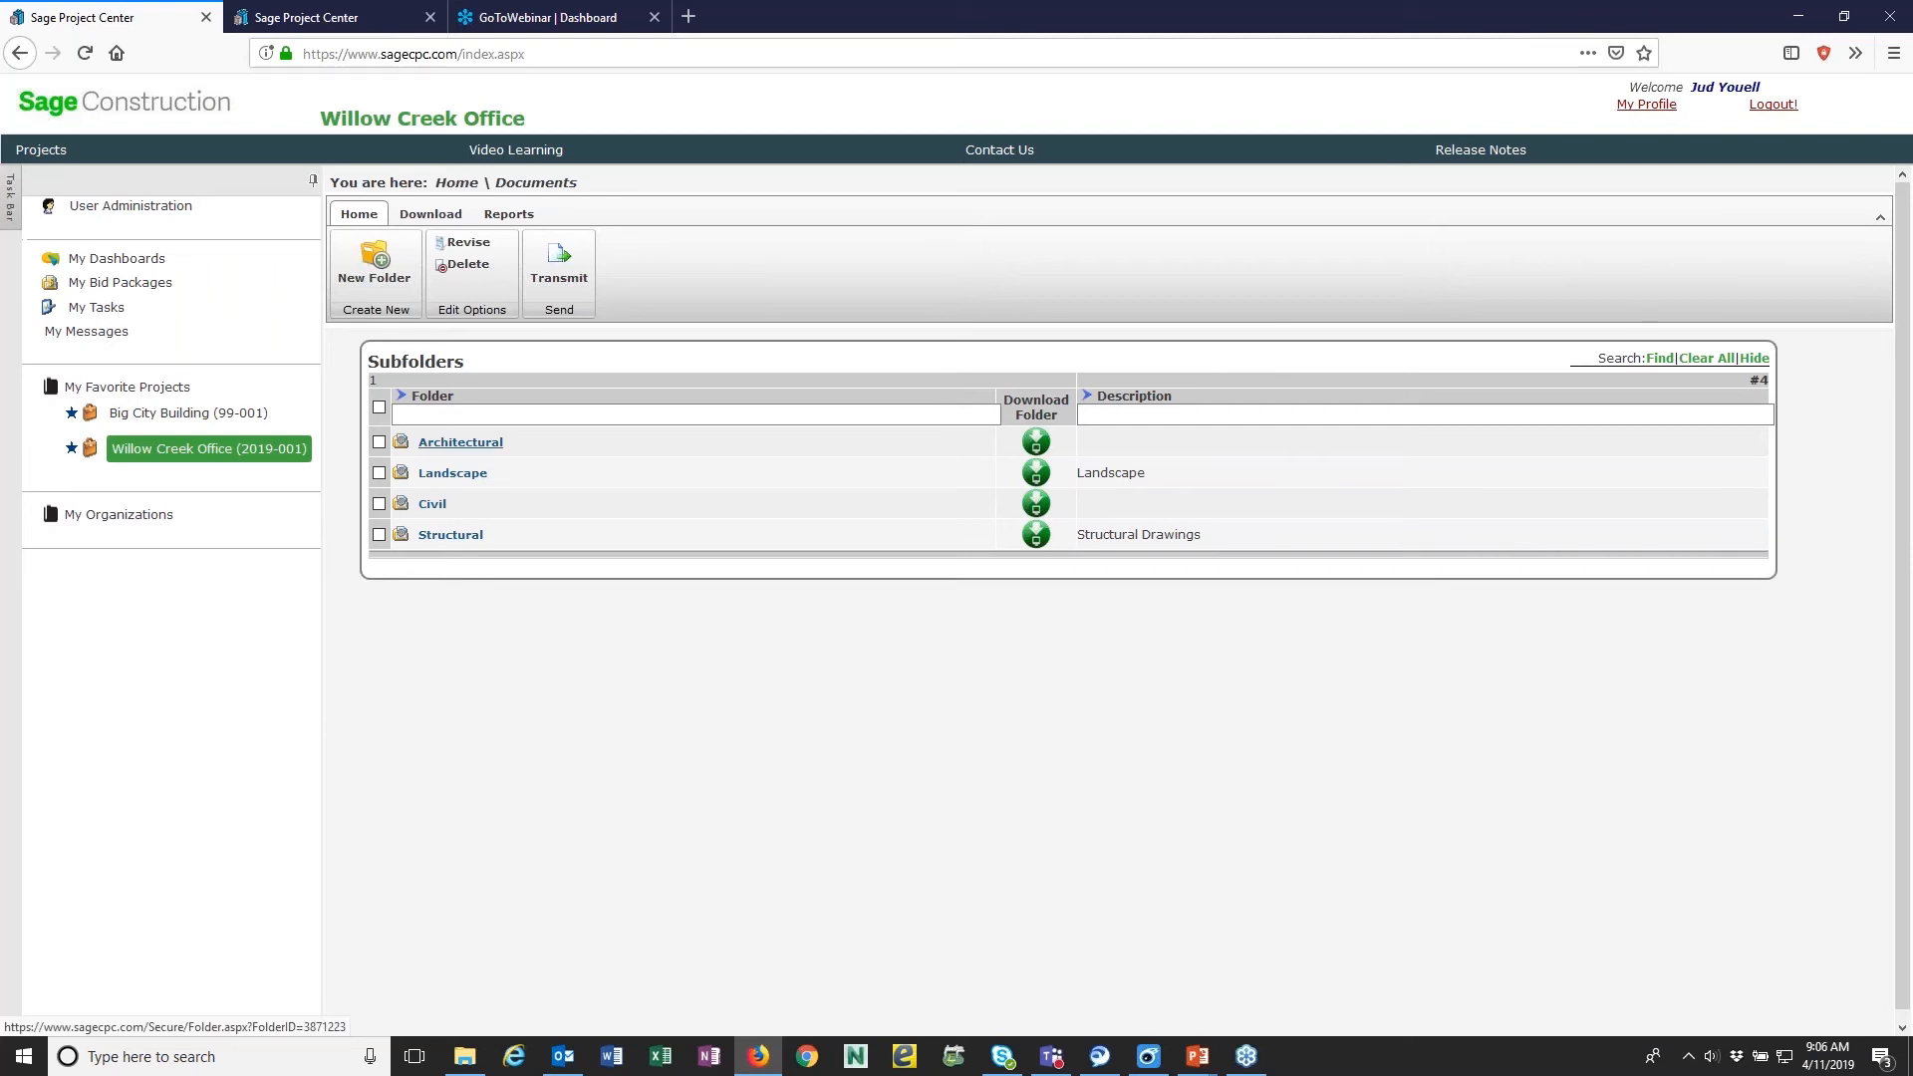
# - Open the Architectural plans folder and show 10 documents per page
pyautogui.click(460, 442)
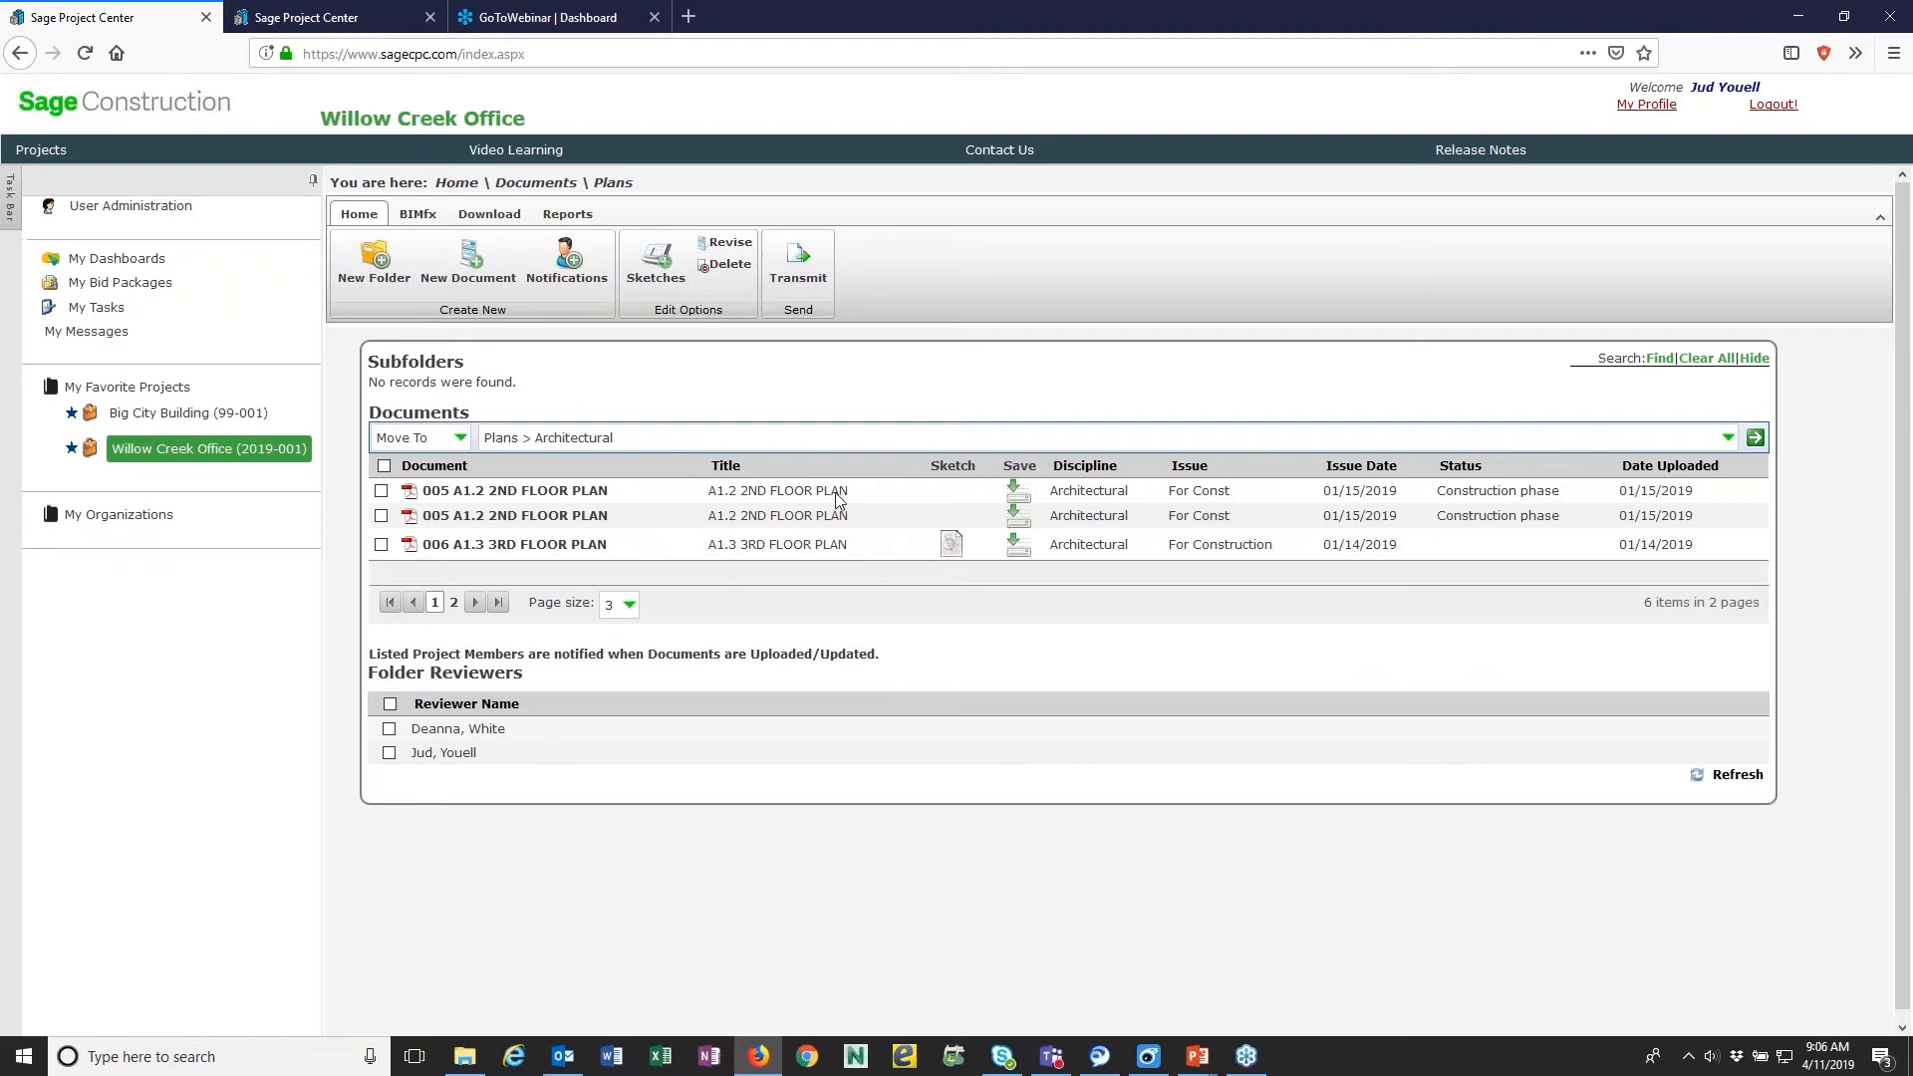
pyautogui.click(625, 612)
pyautogui.click(613, 649)
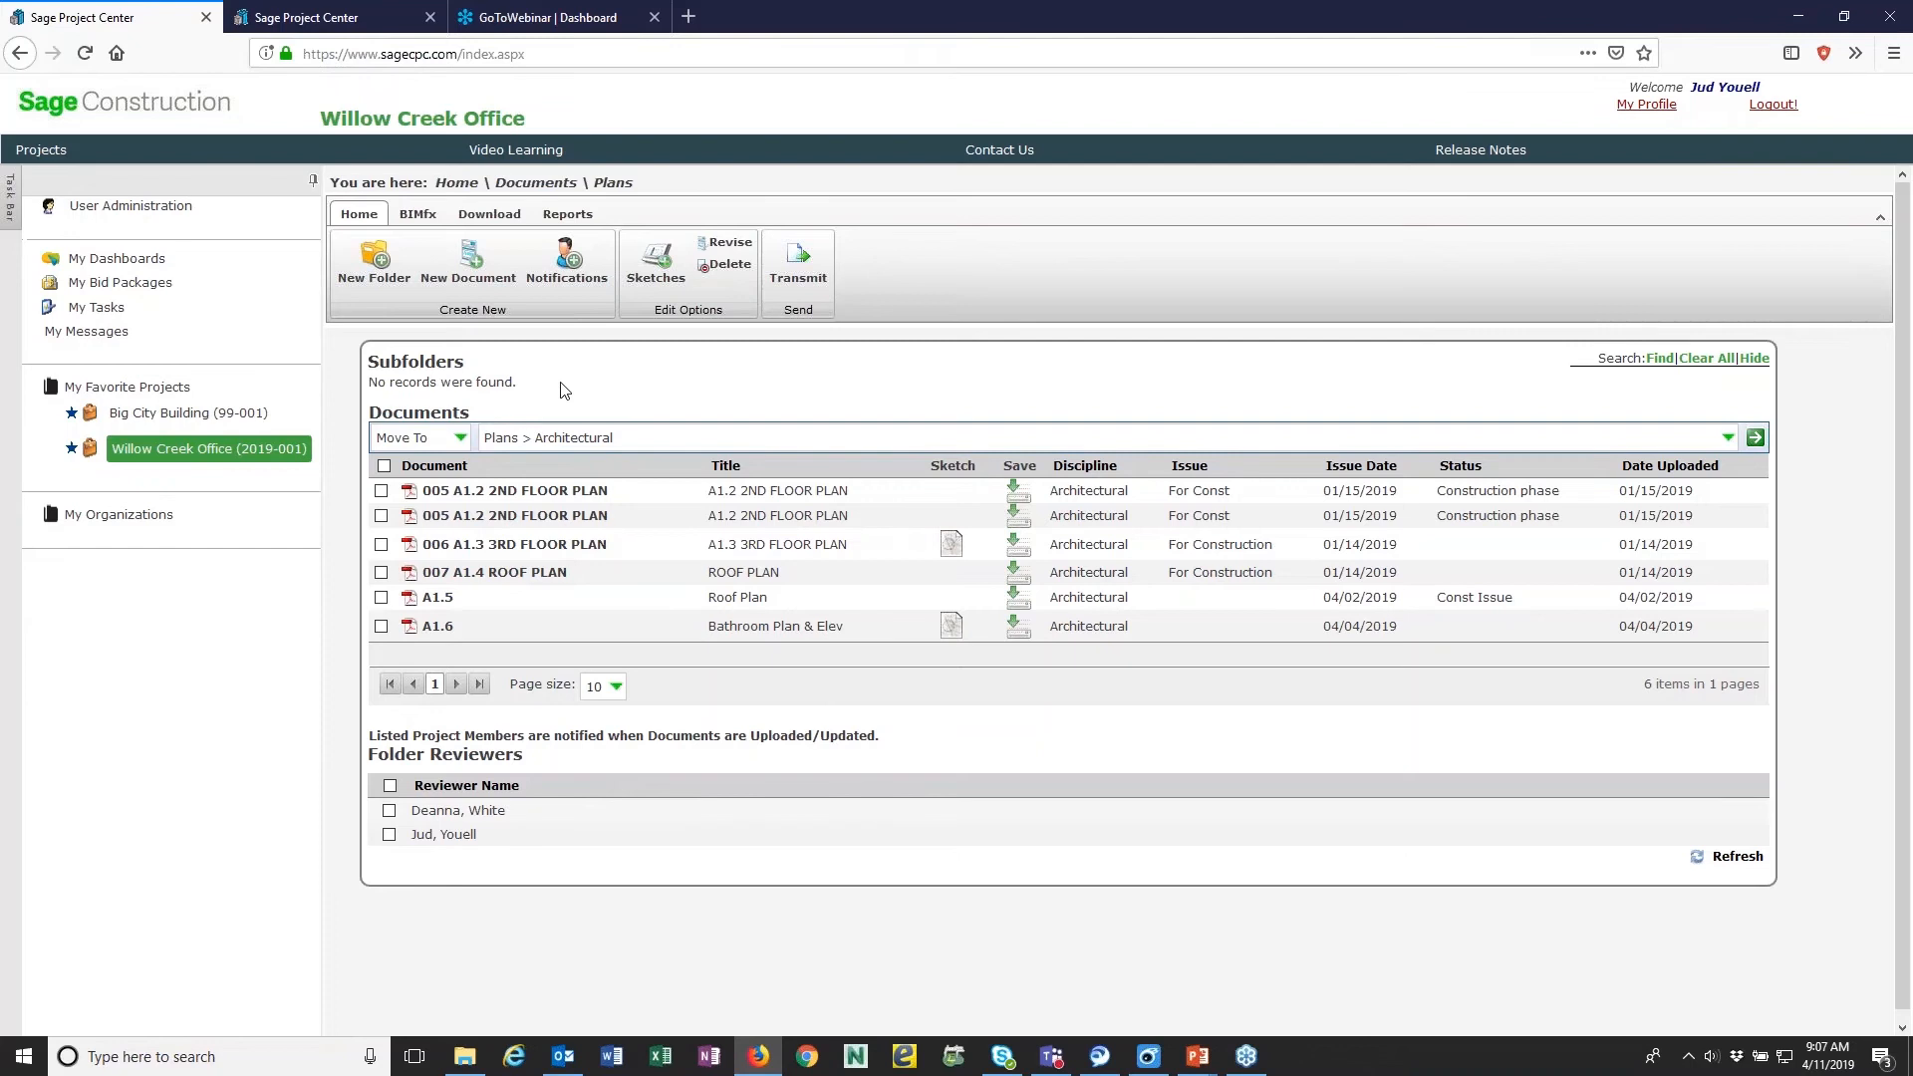
# - Start a new document with multiple-document upload enabled, titled Exterior Elevations and numbered A2.1
pyautogui.click(463, 270)
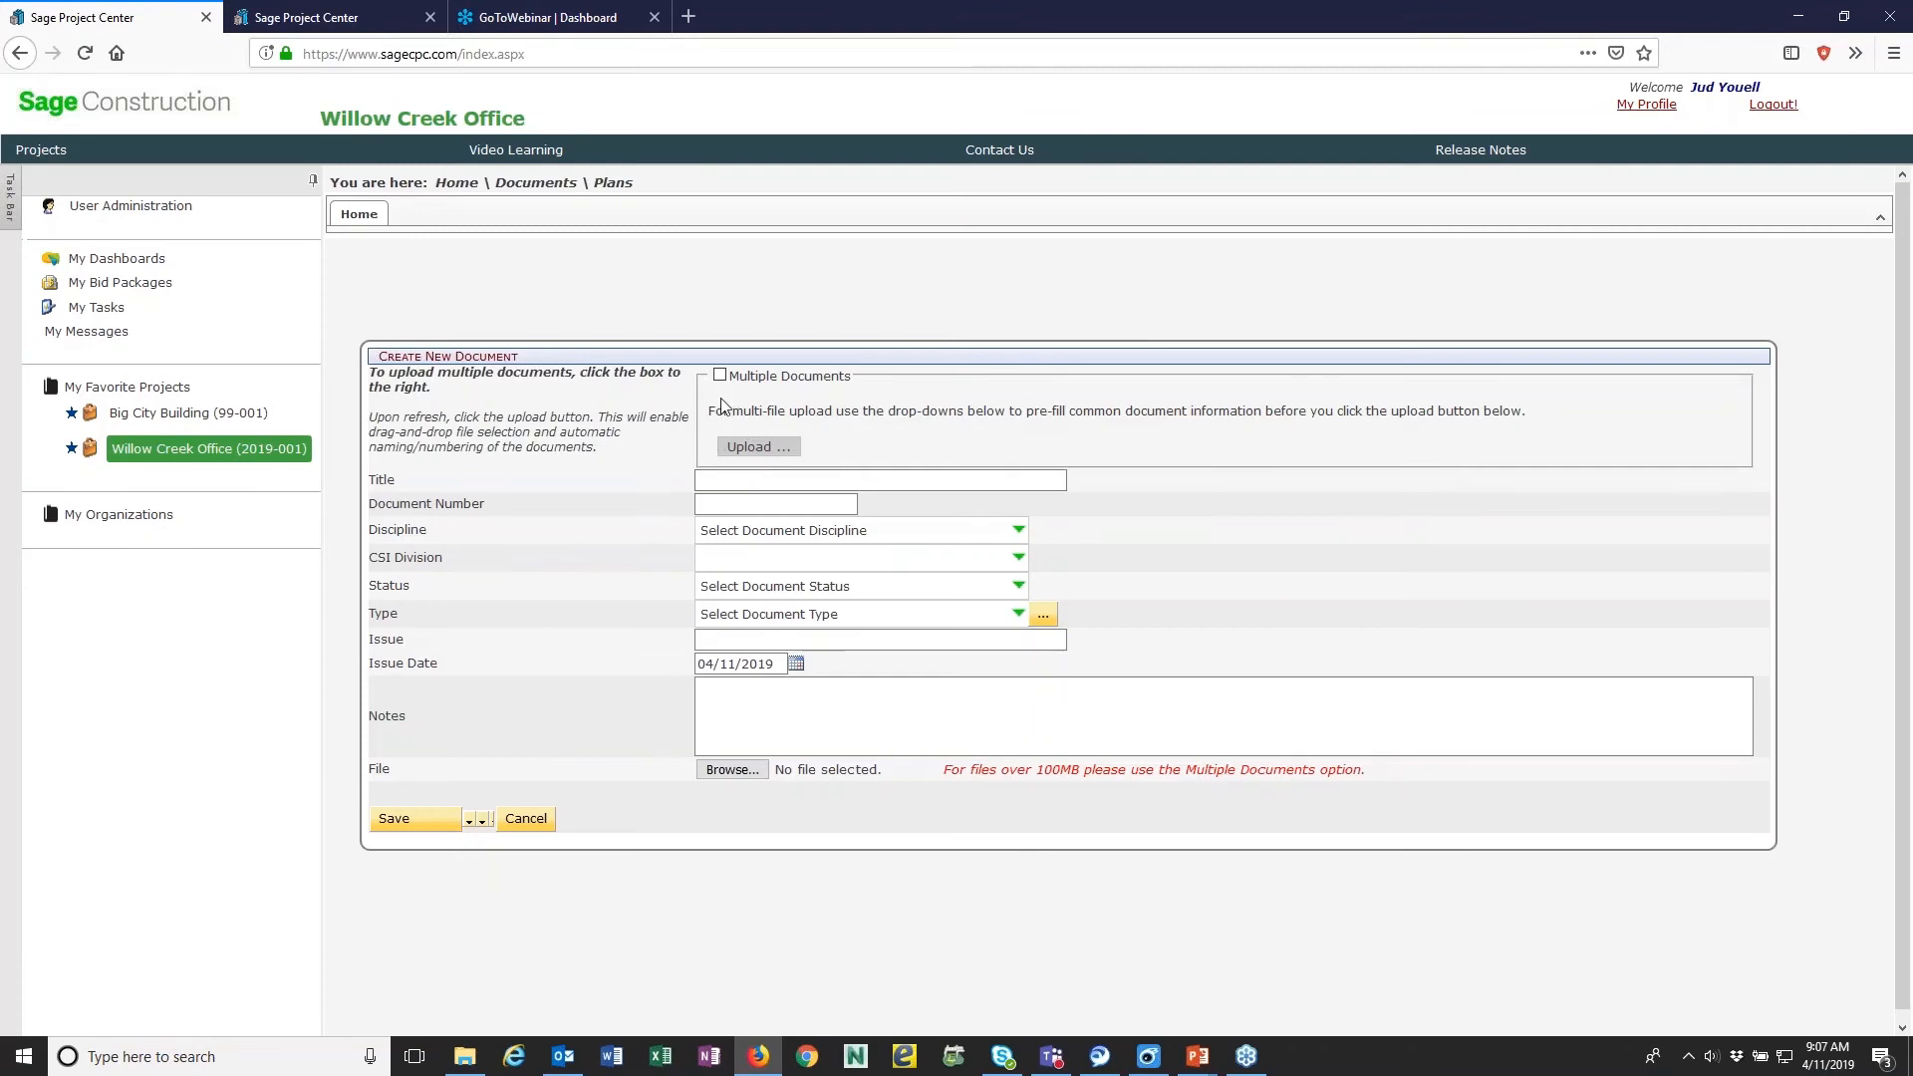
pyautogui.click(719, 376)
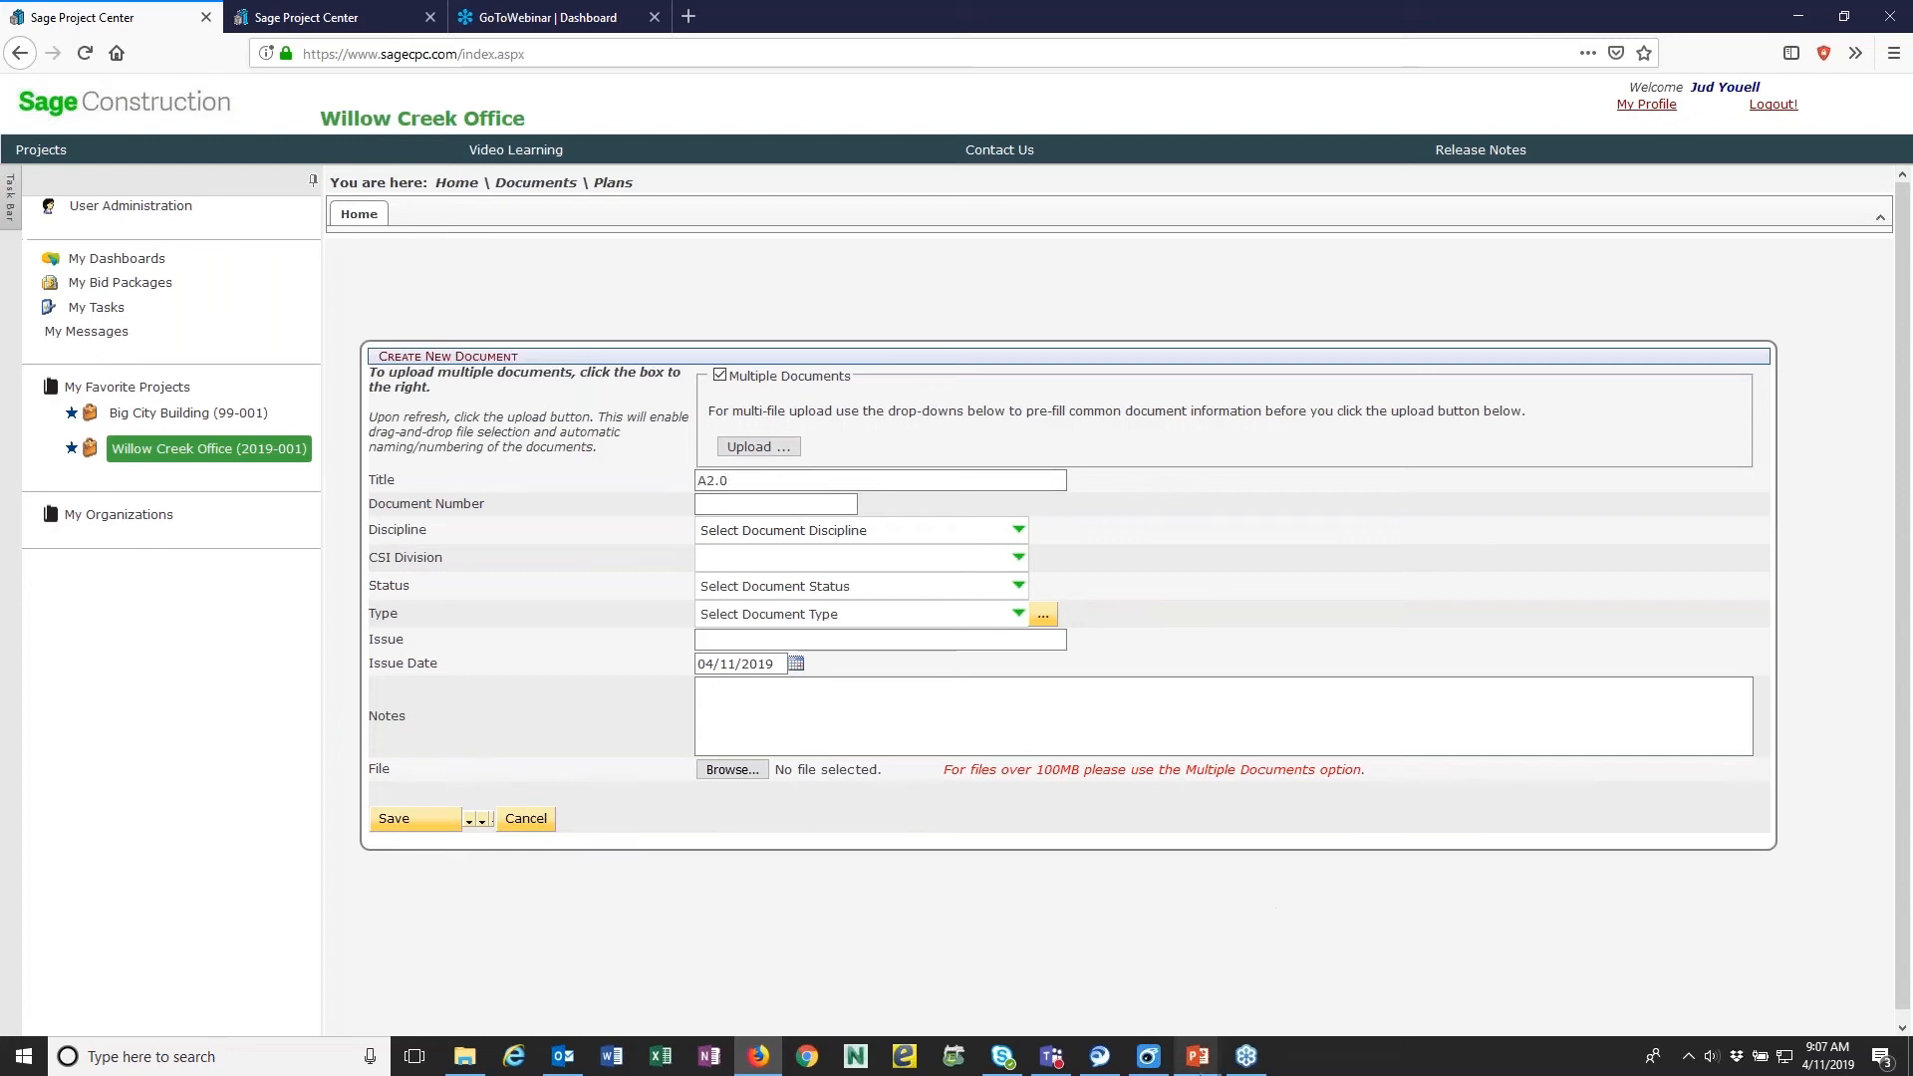
pyautogui.click(472, 1064)
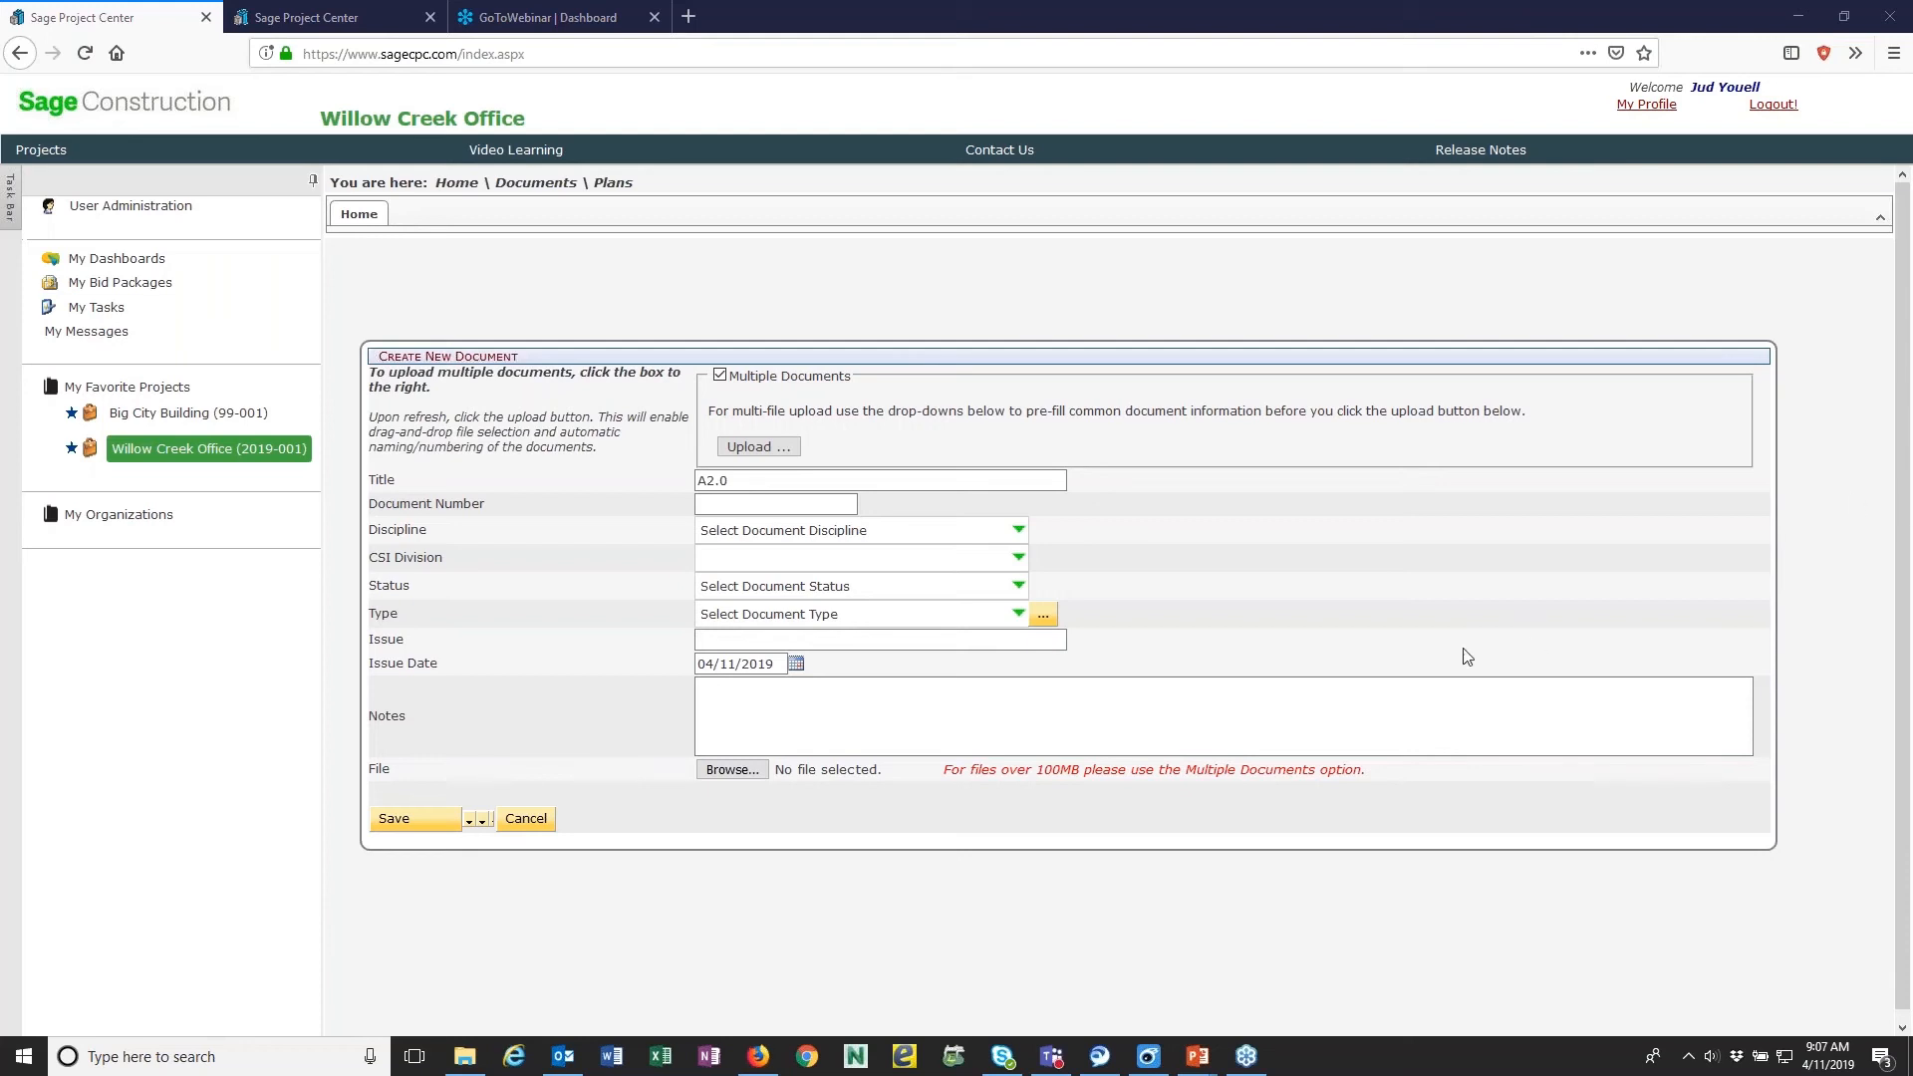
pyautogui.click(763, 484)
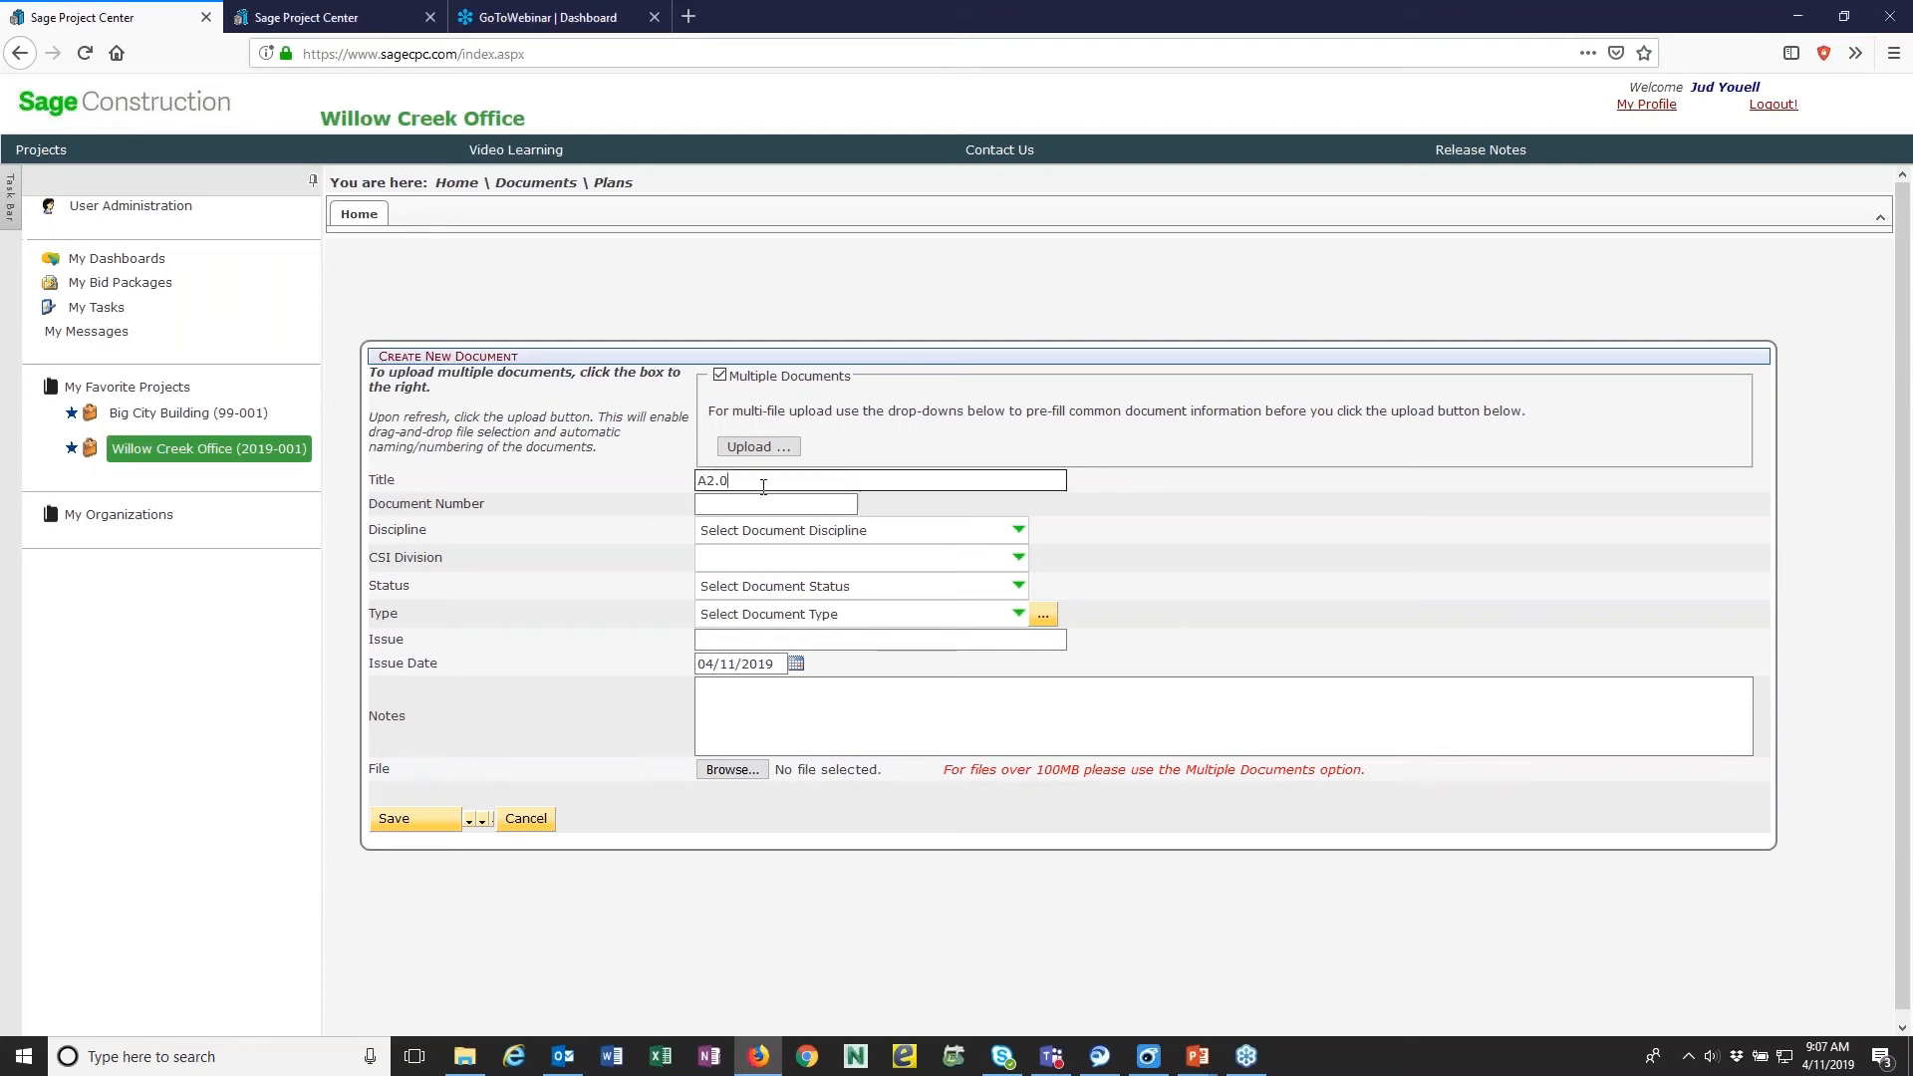
pyautogui.press('Tab')
pyautogui.hotkey('shift', 'Tab')
pyautogui.press('BackSpace')
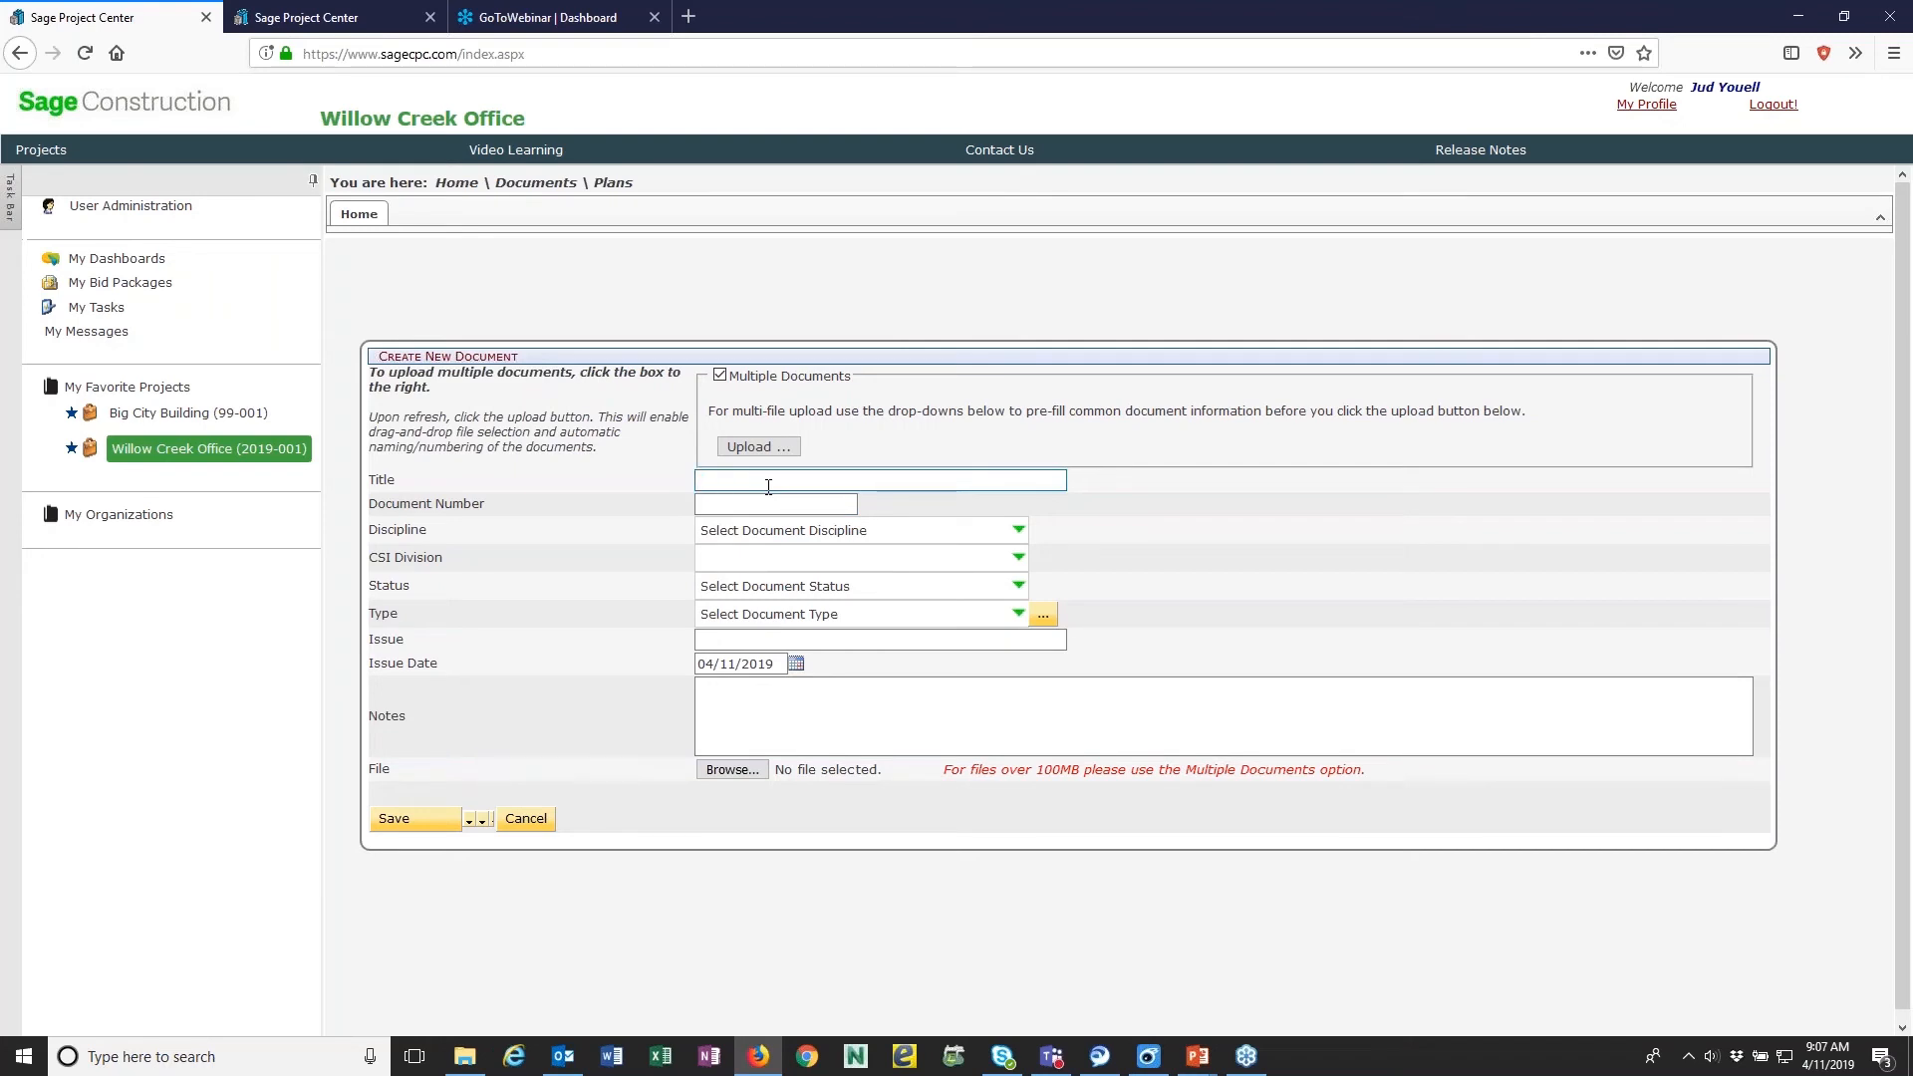
pyautogui.write('Exterior Elevations')
pyautogui.press('Tab')
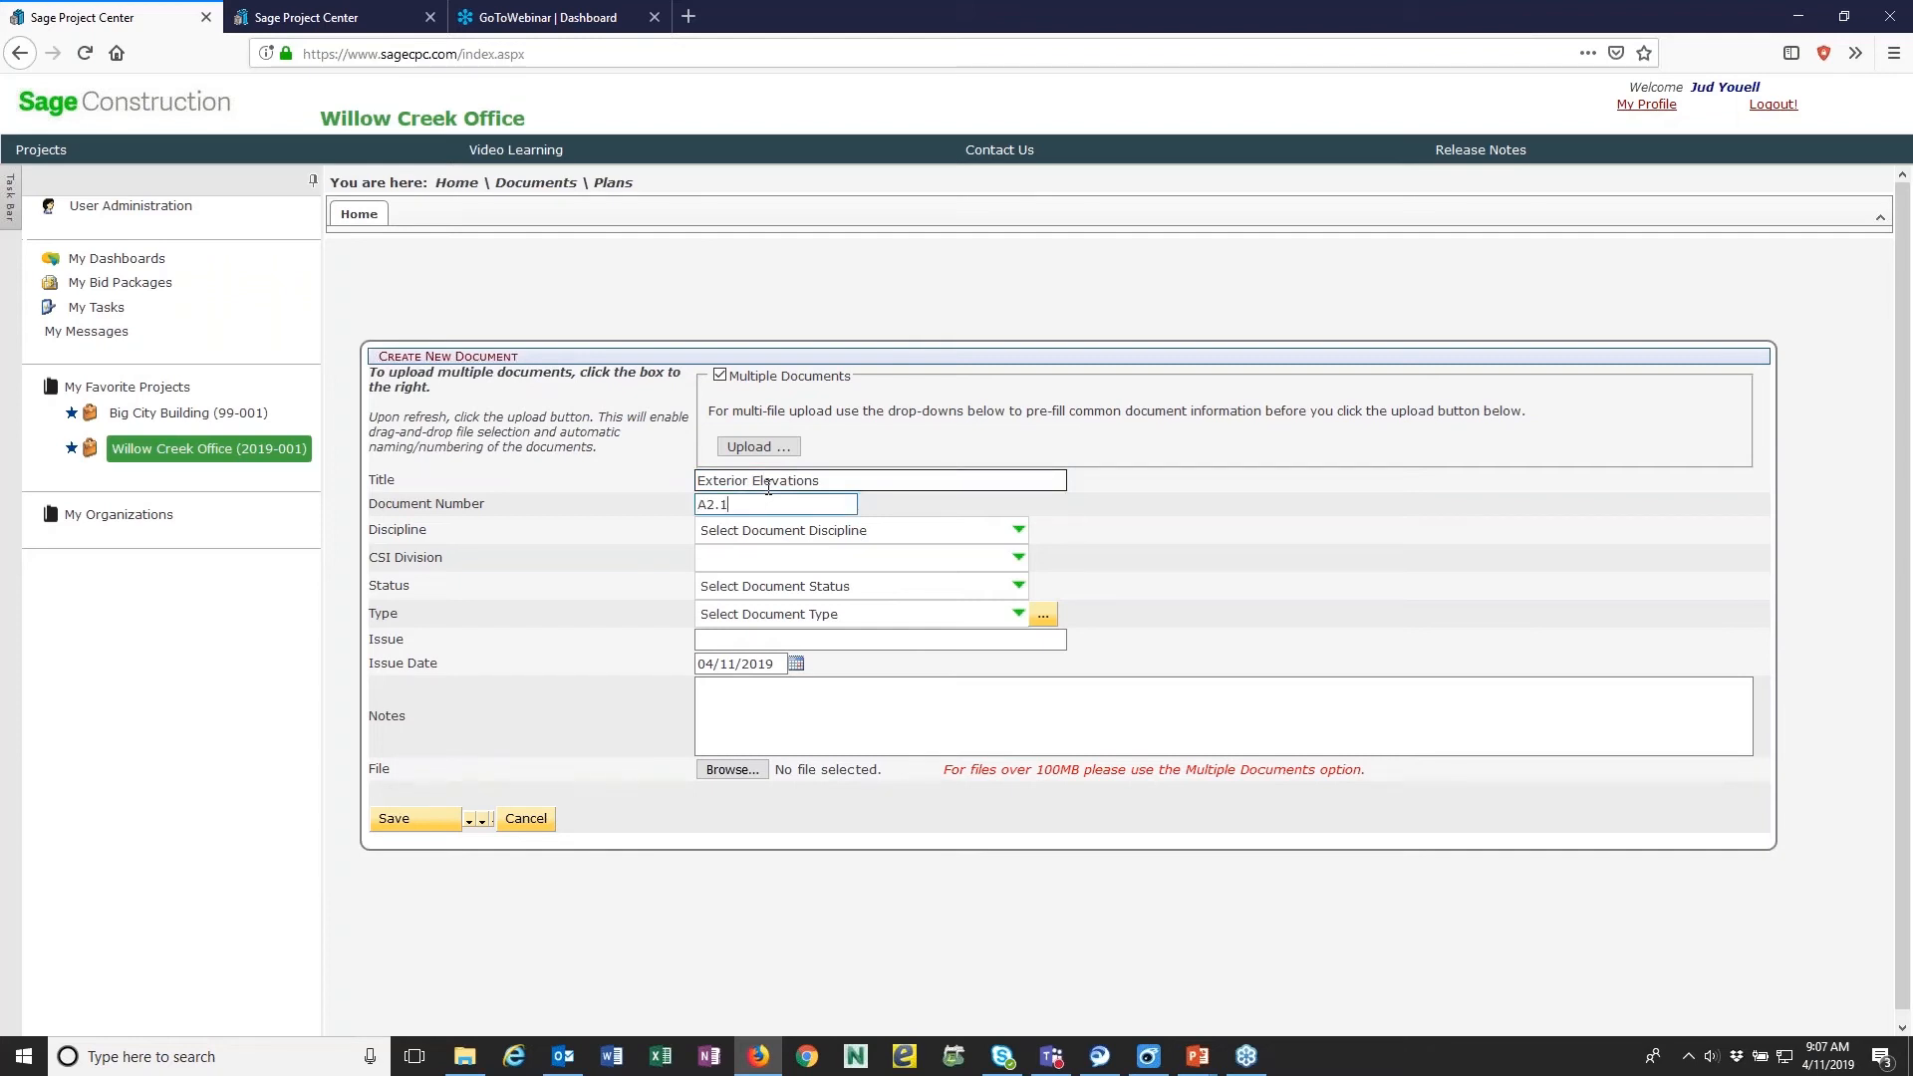
# - Set the document's discipline to Architectural and its status to Bid Issuance
pyautogui.click(1018, 530)
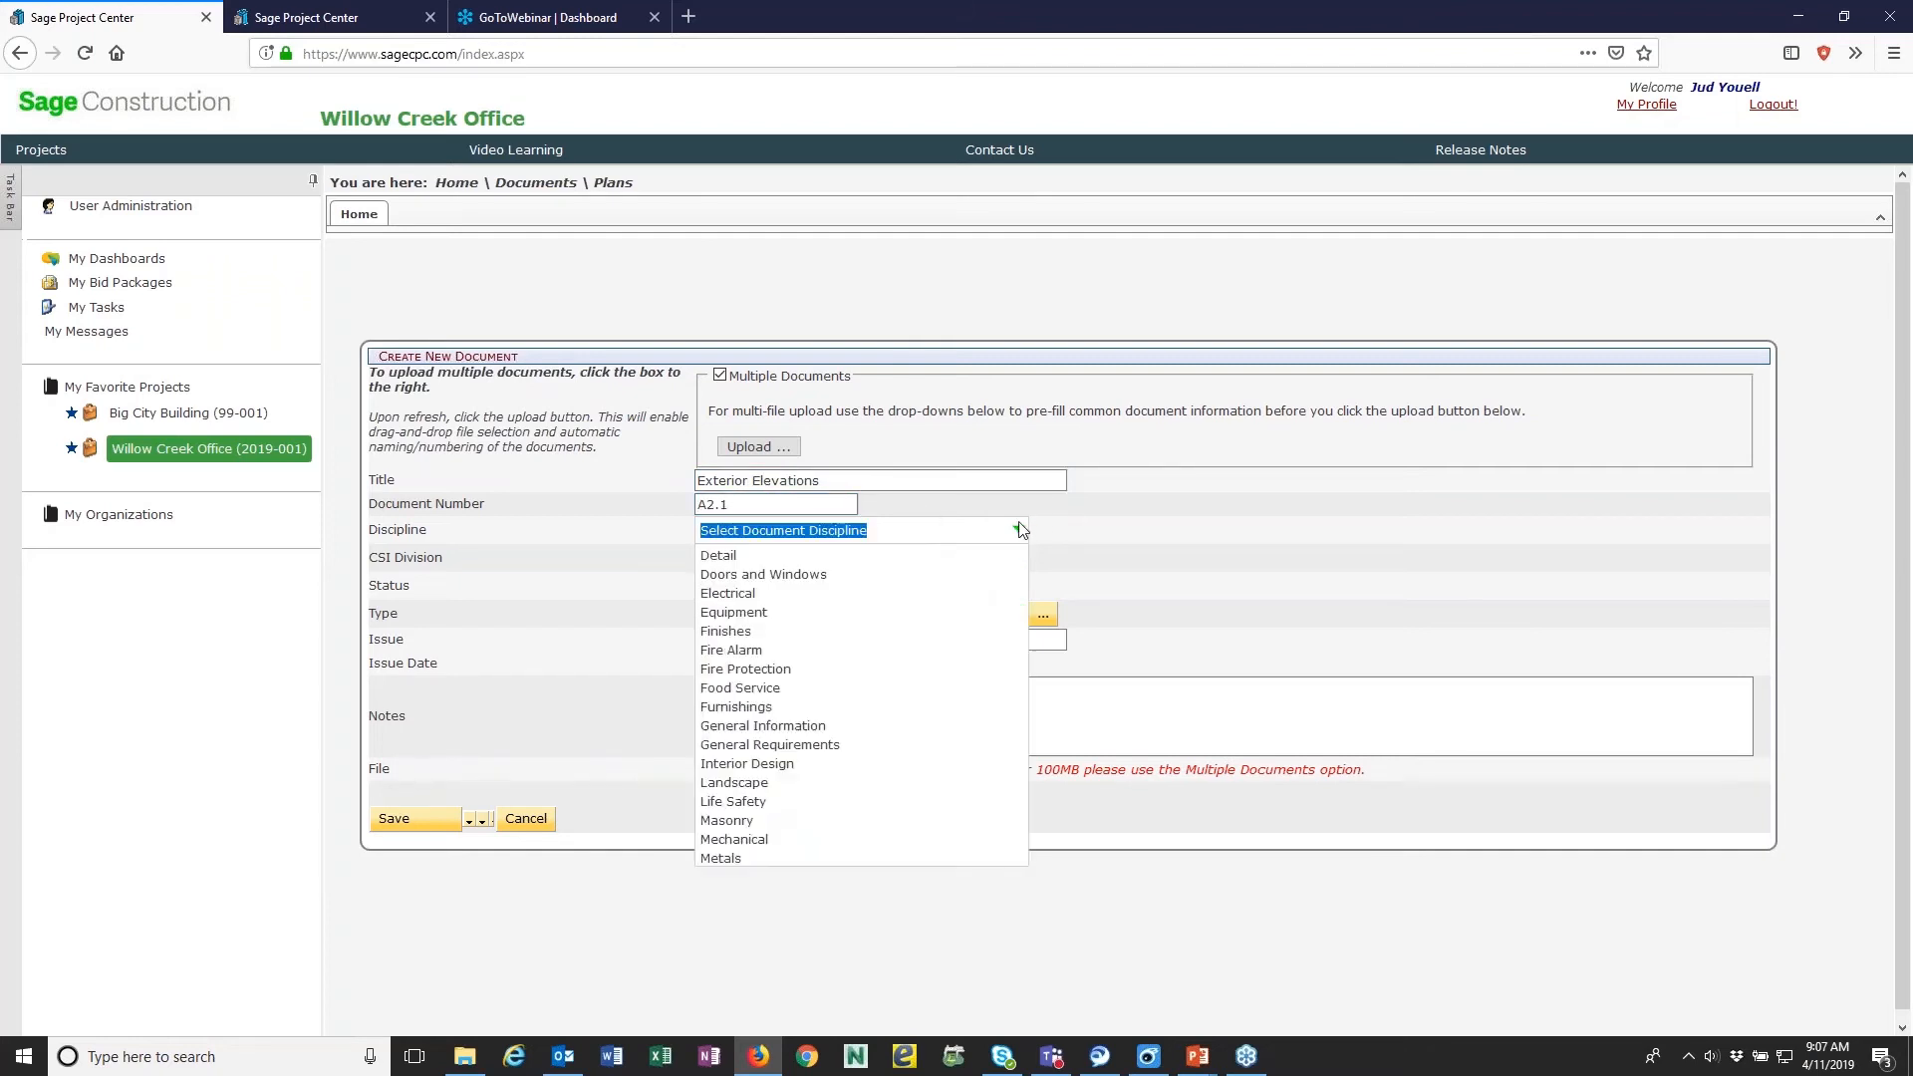
pyautogui.click(833, 572)
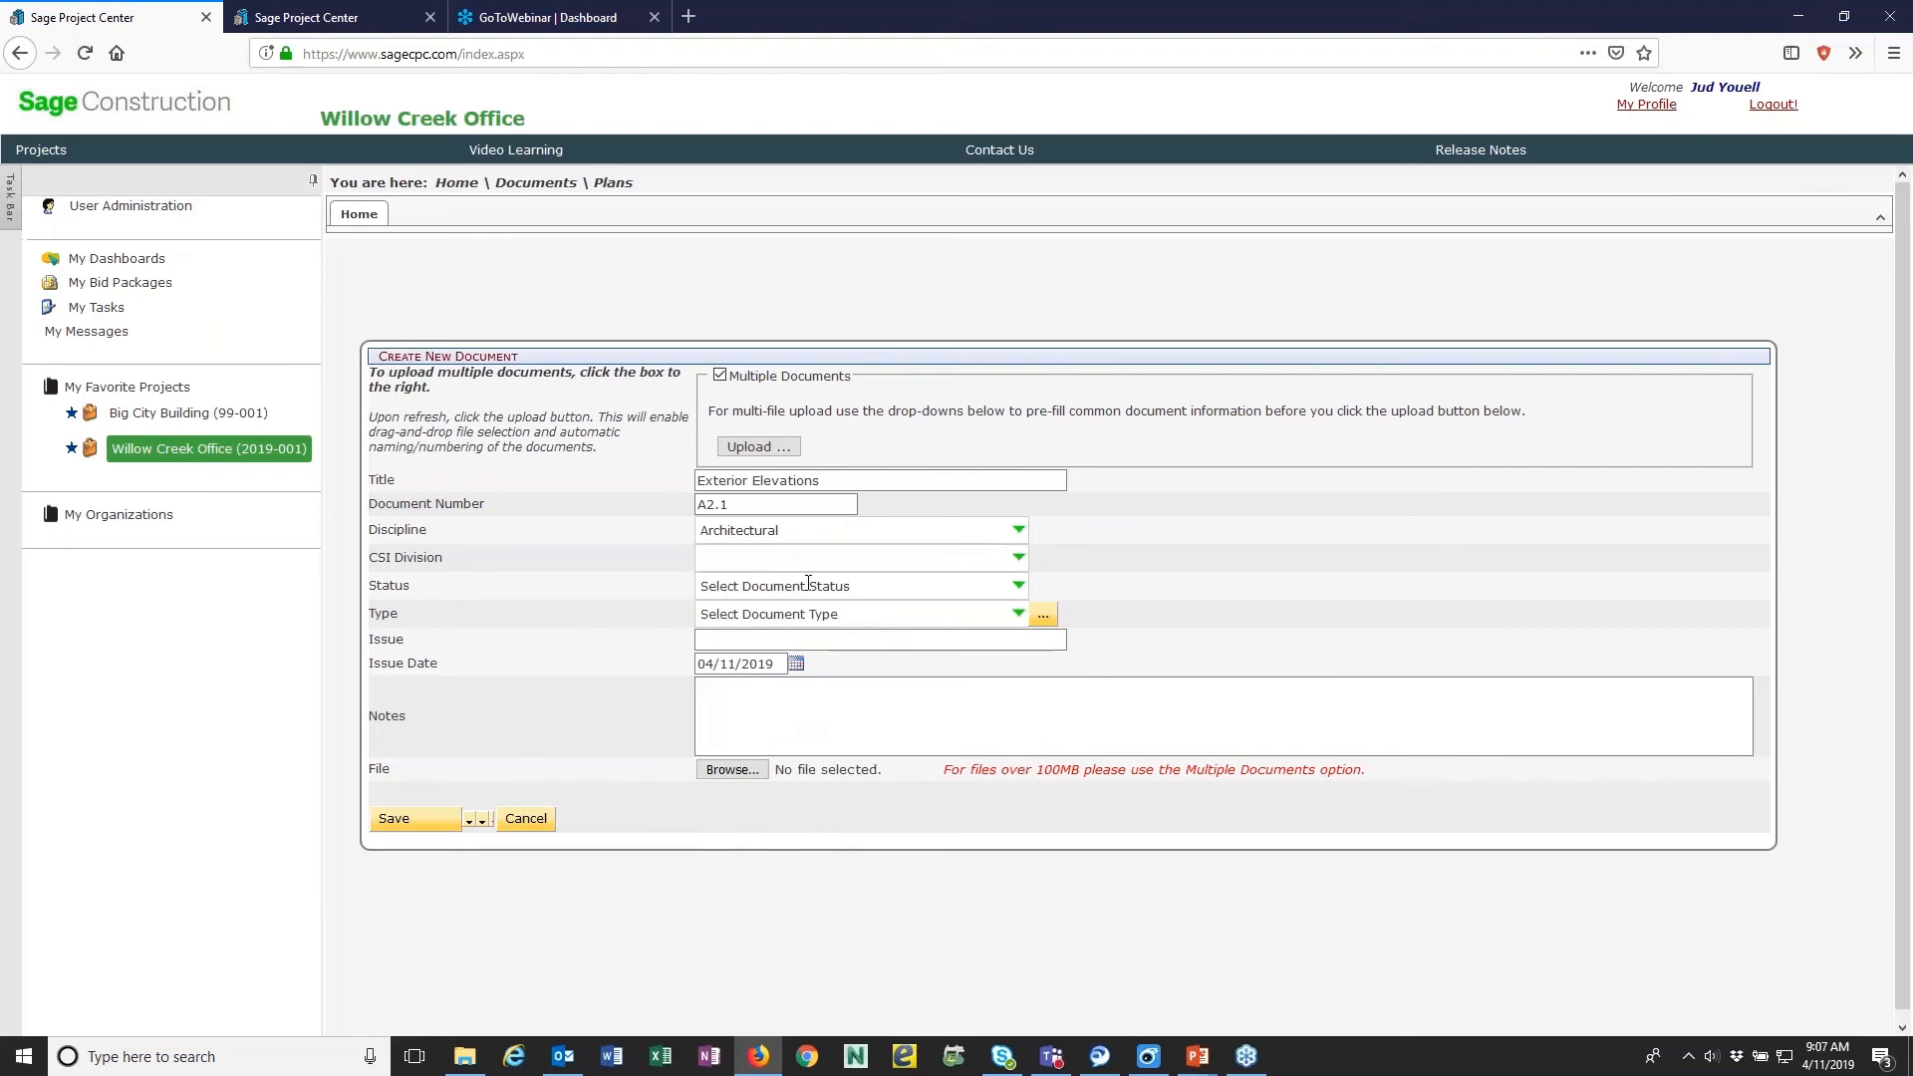
pyautogui.click(1020, 587)
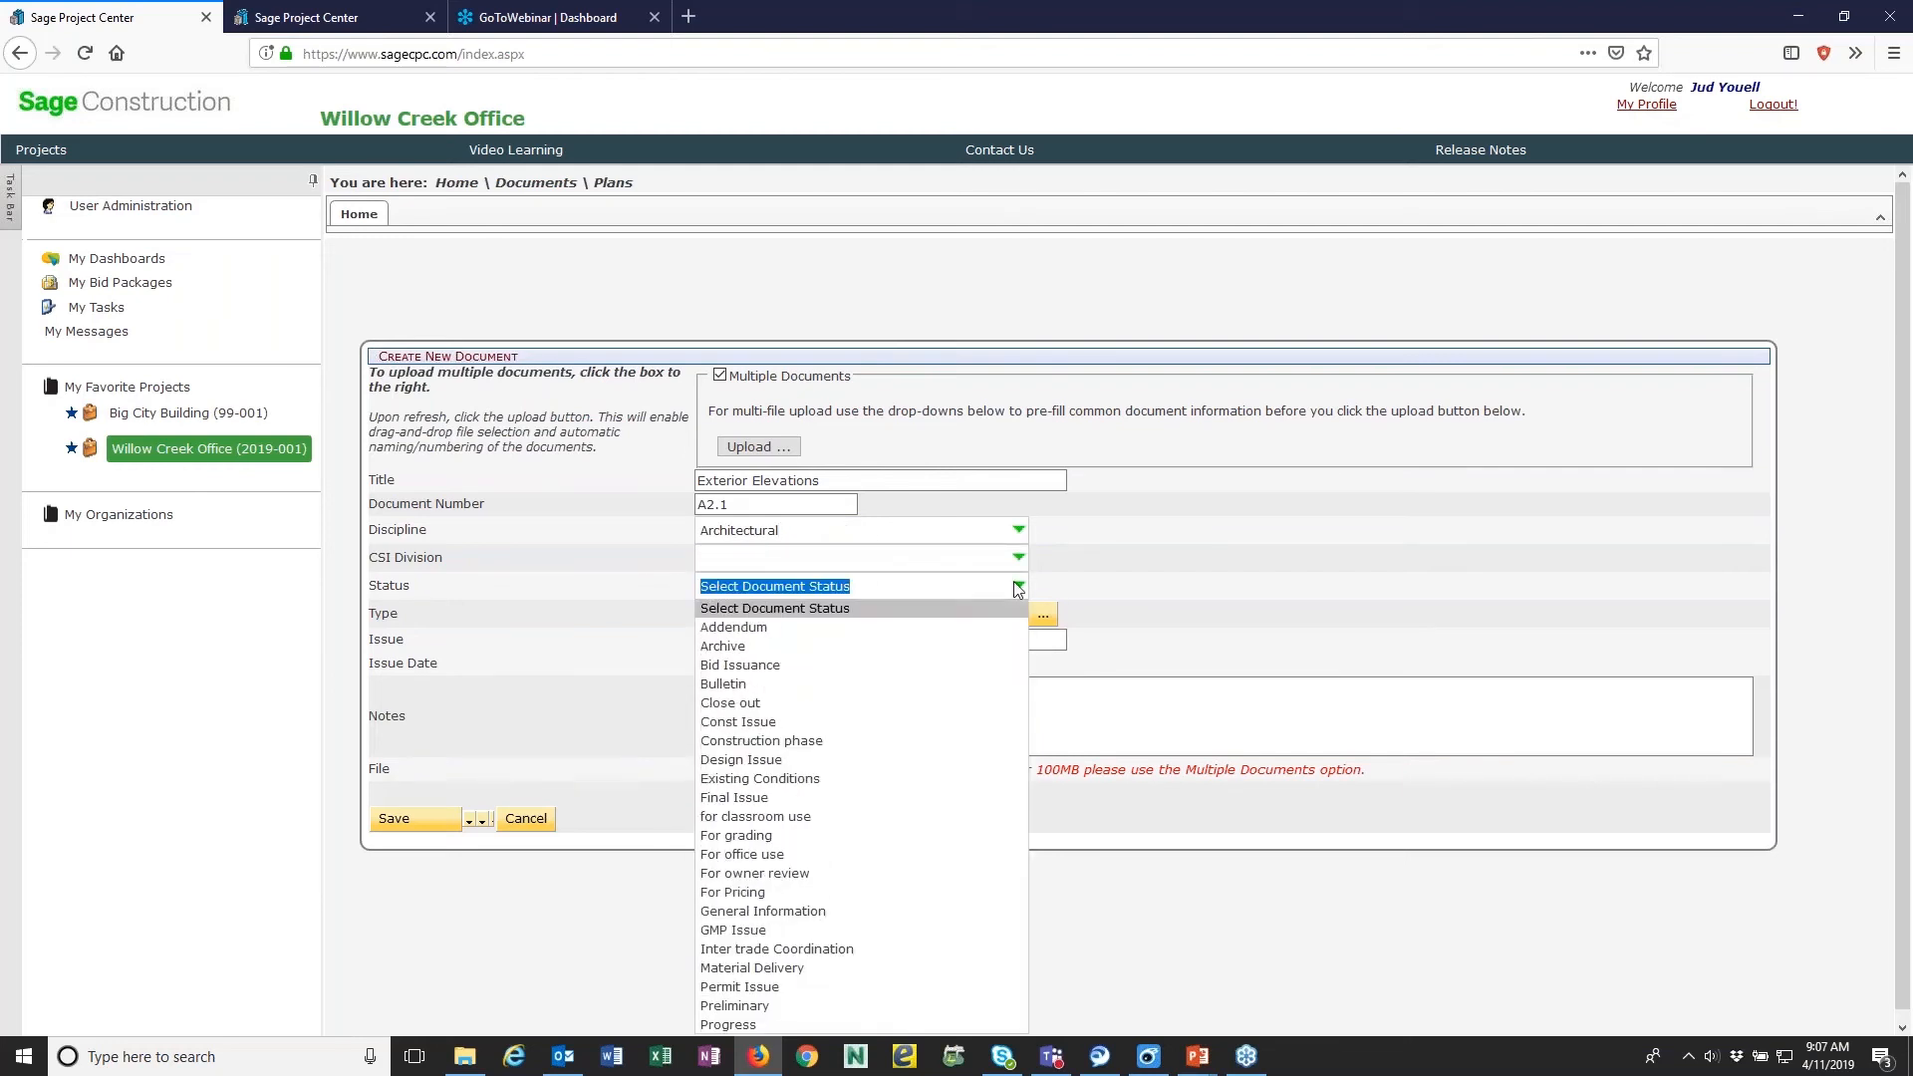
pyautogui.click(757, 666)
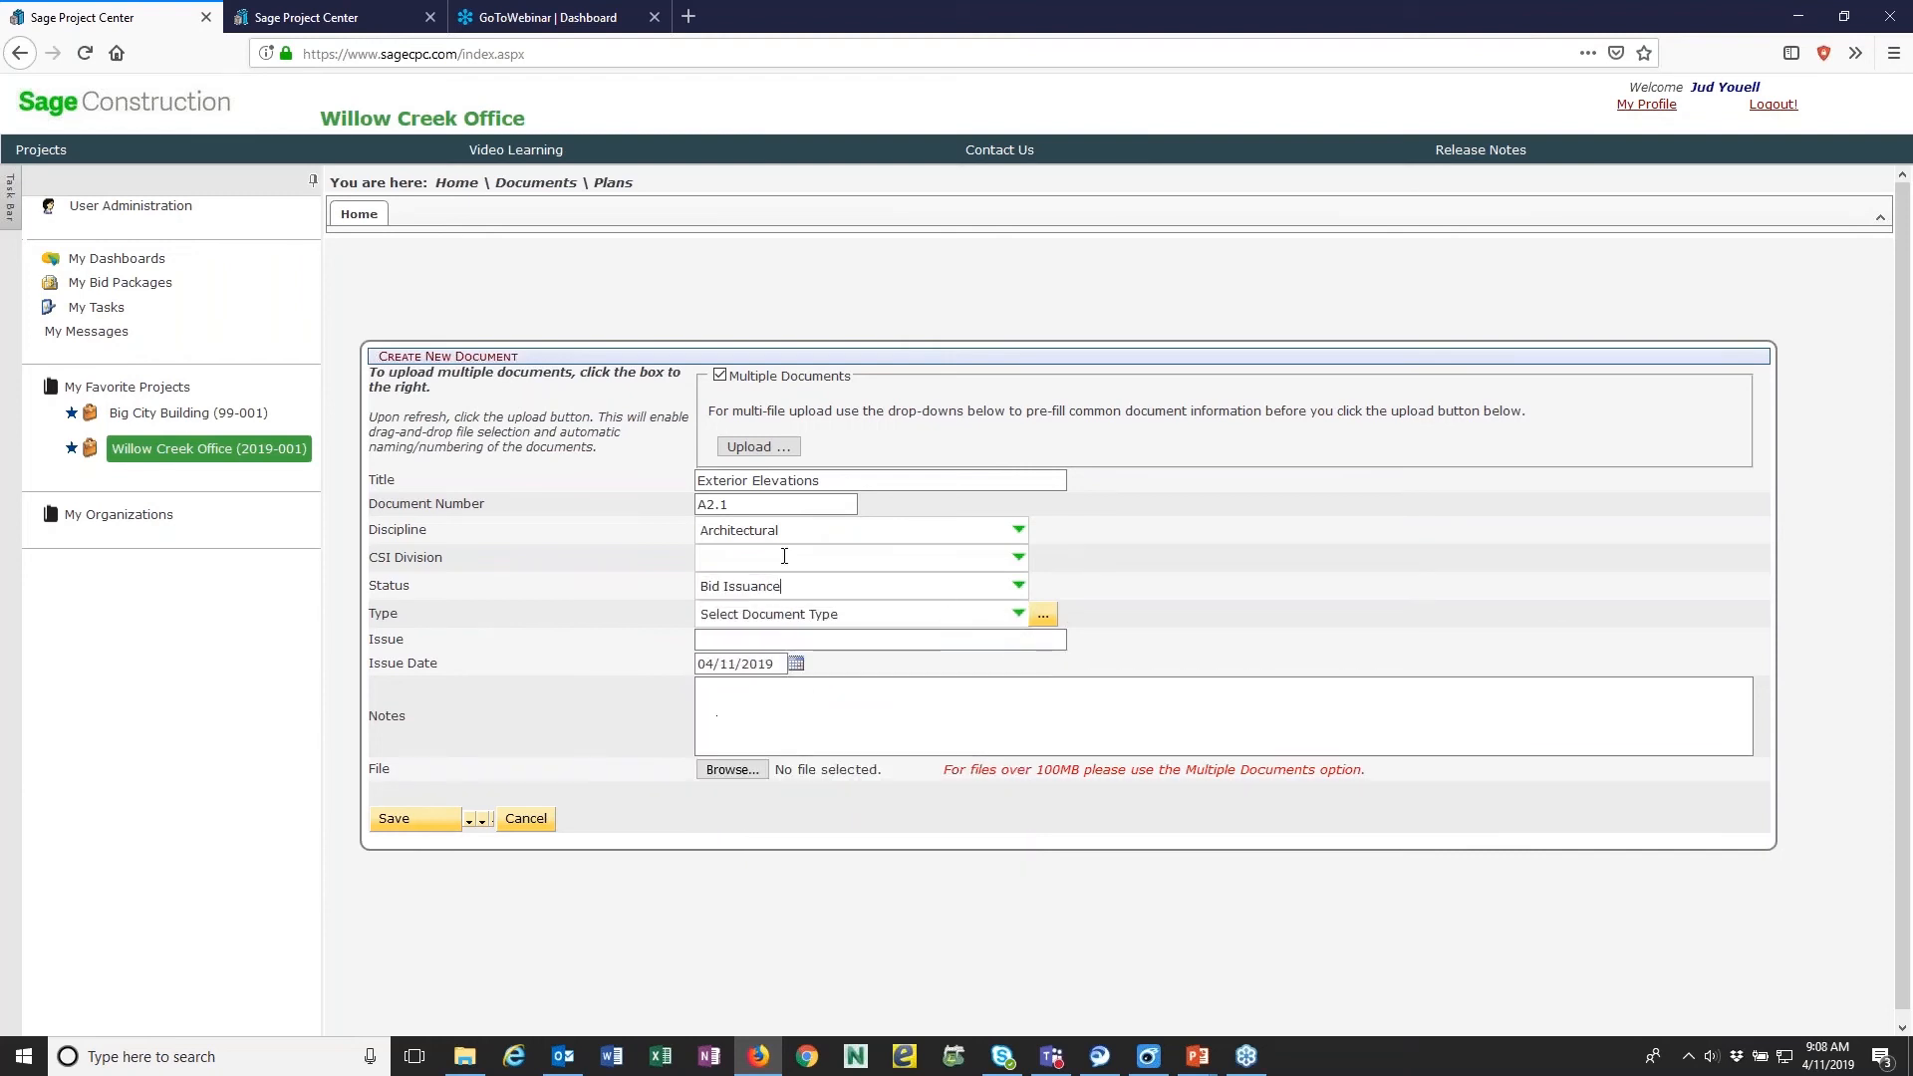
# - Add 017 A2.1 EXTERIOR ELEVATIONS.pdf from the Architectural Drawings folder to the multiple-document upload list
pyautogui.click(752, 448)
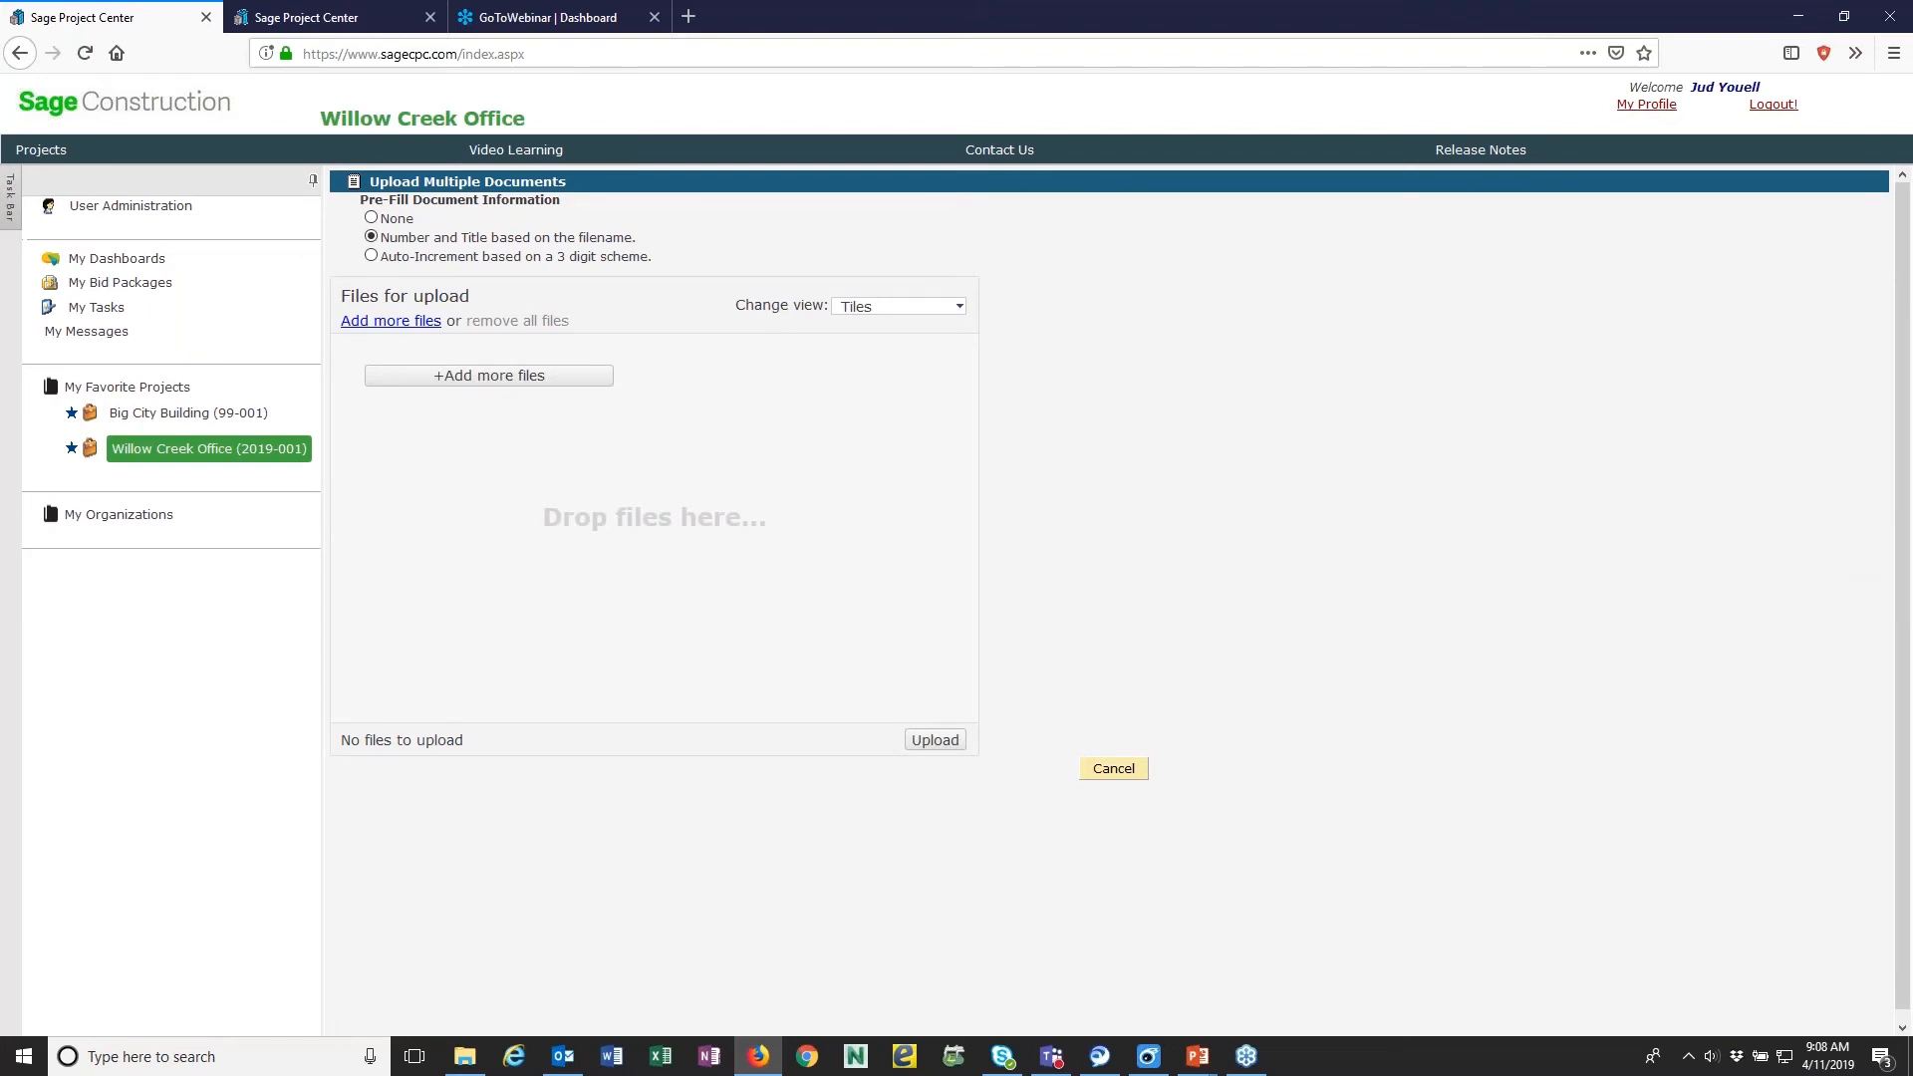
pyautogui.hotkey('alt', 'Tab')
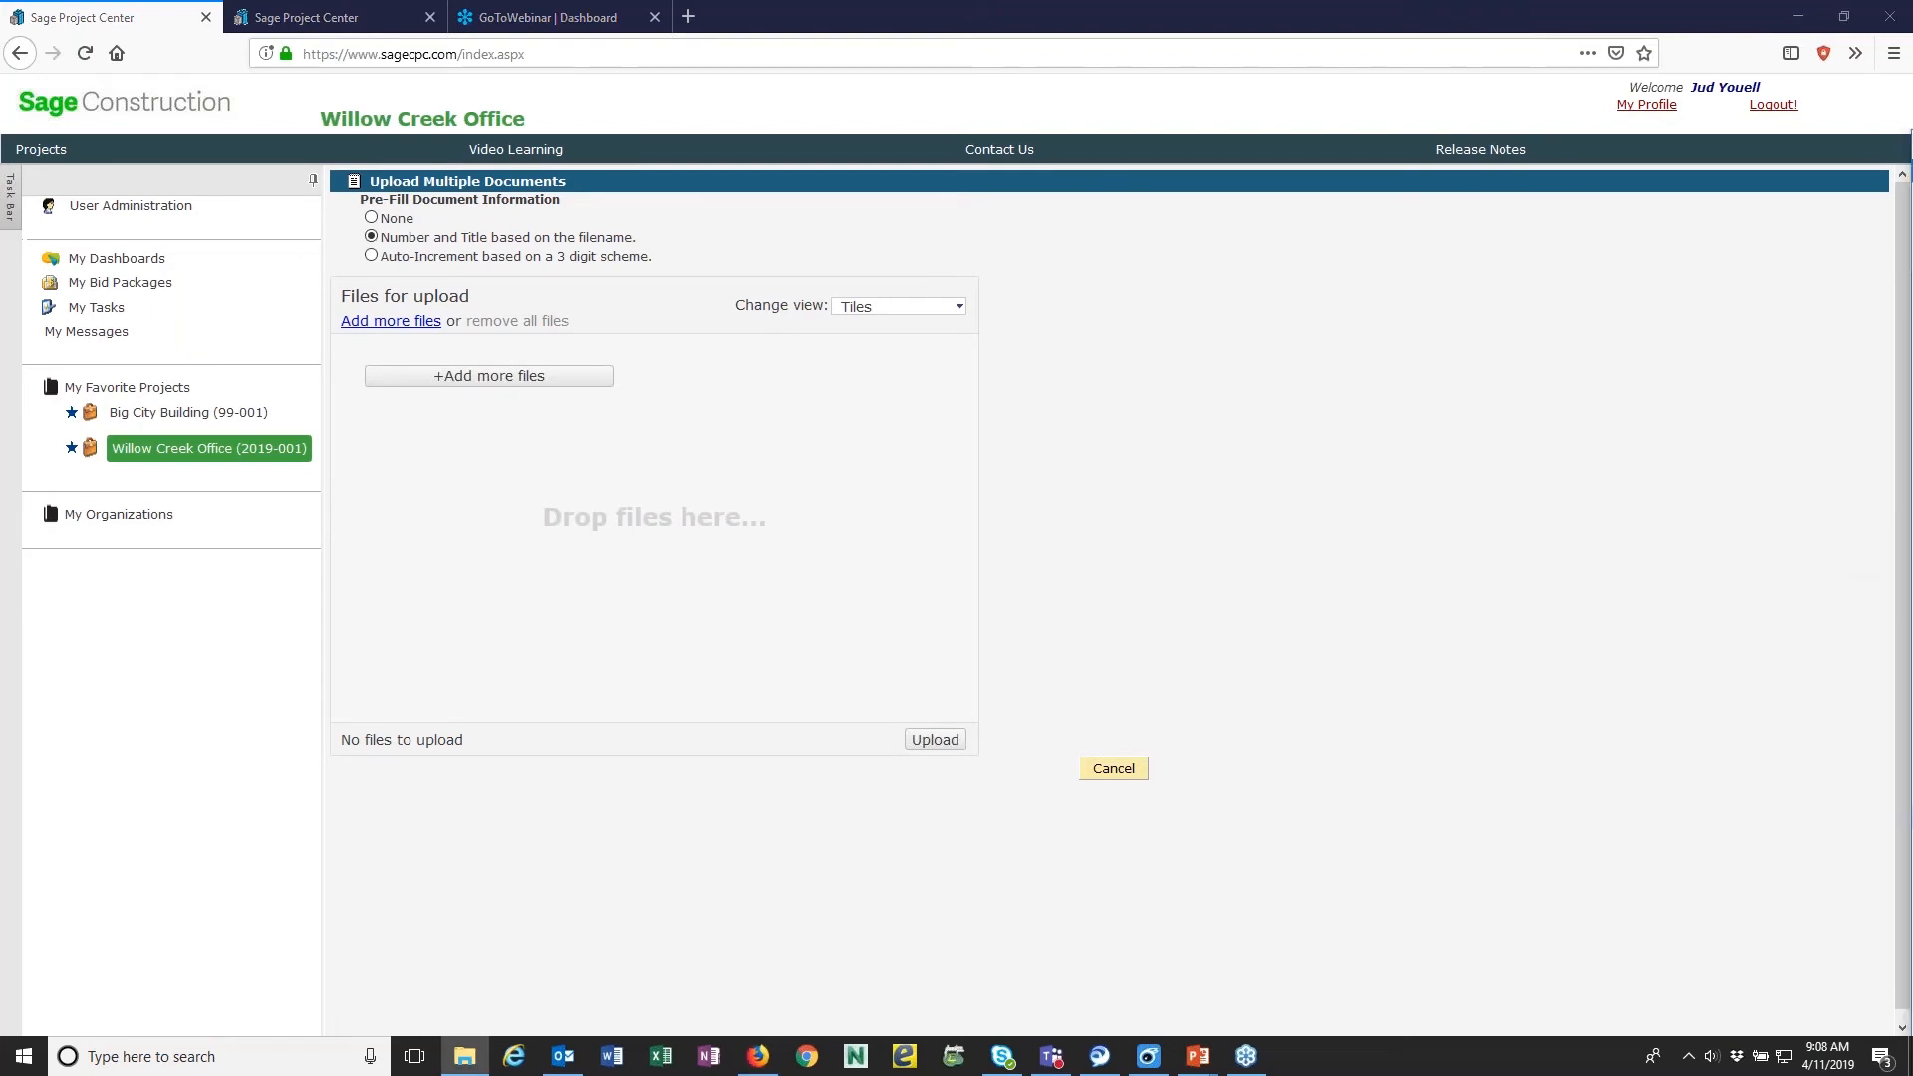
pyautogui.moveTo(1911, 145); pyautogui.dragTo(1562, 118)
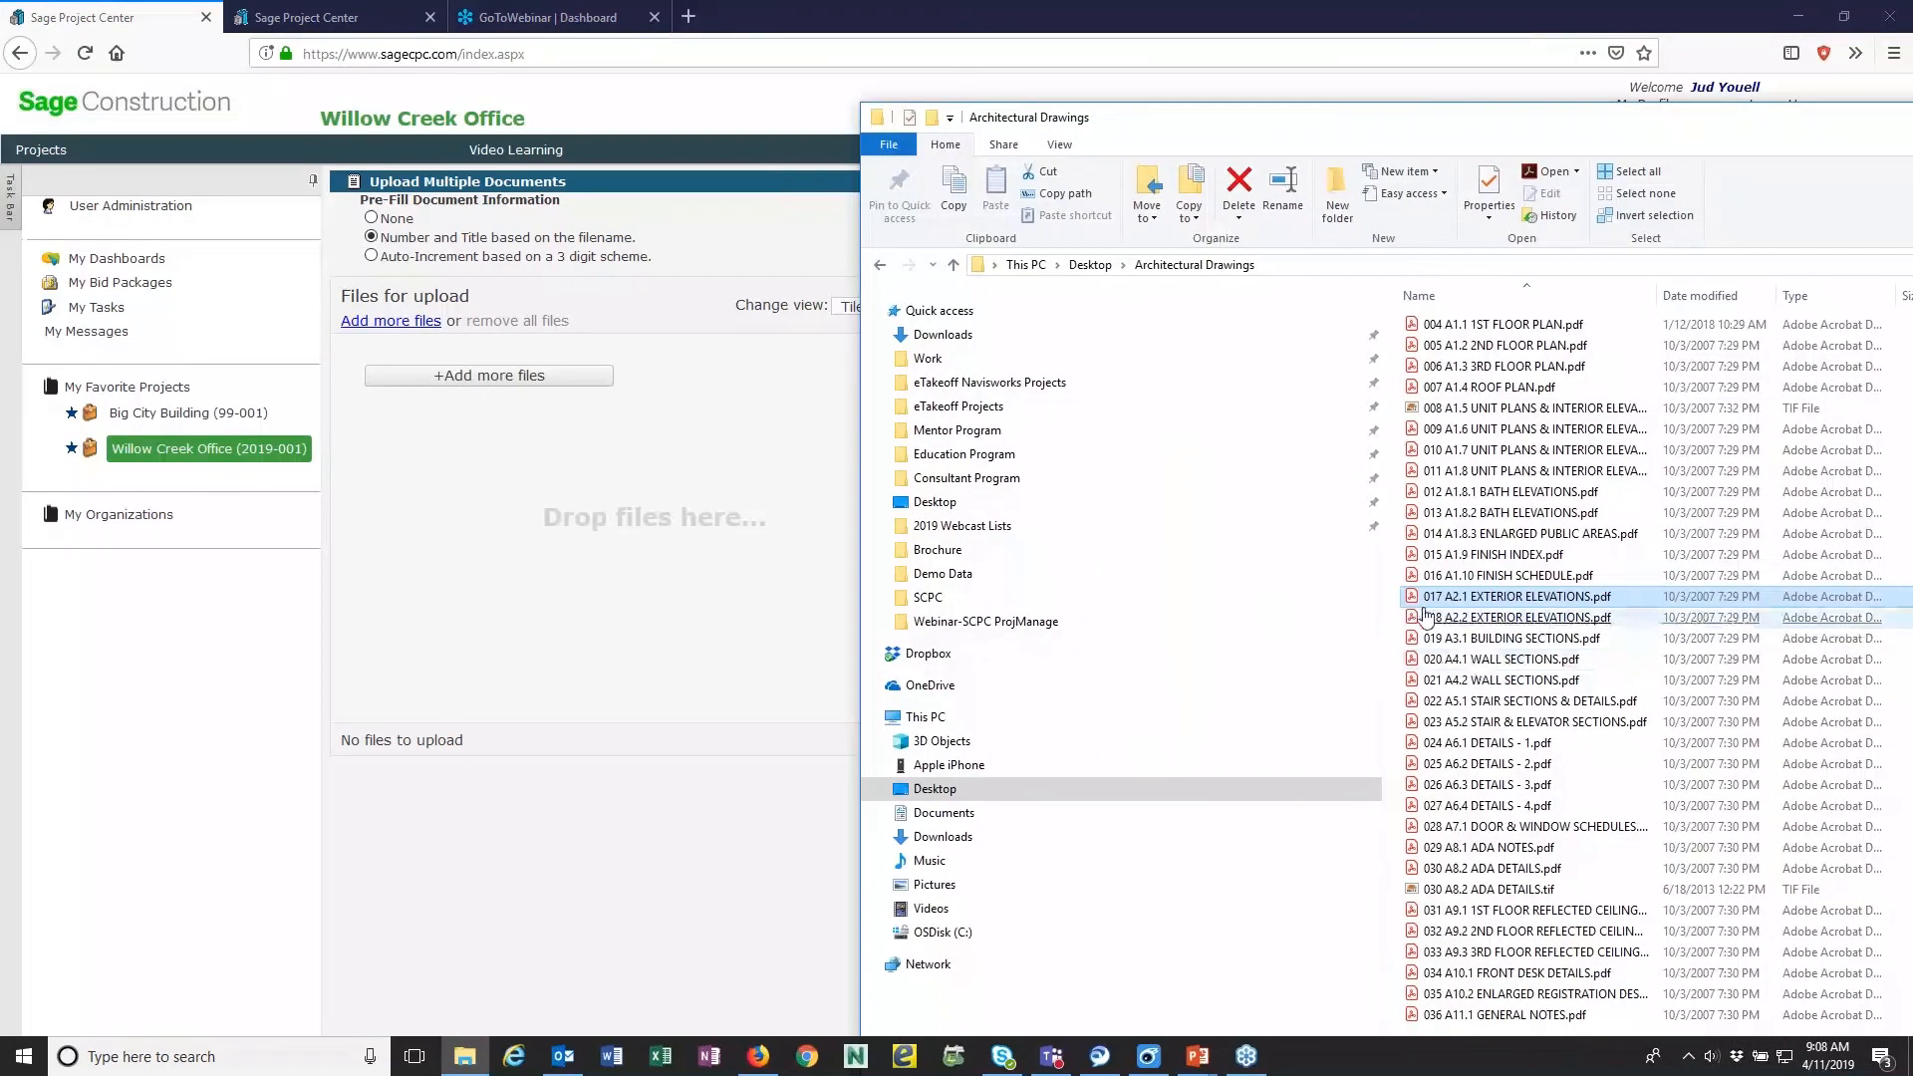
pyautogui.moveTo(1441, 597); pyautogui.dragTo(568, 532)
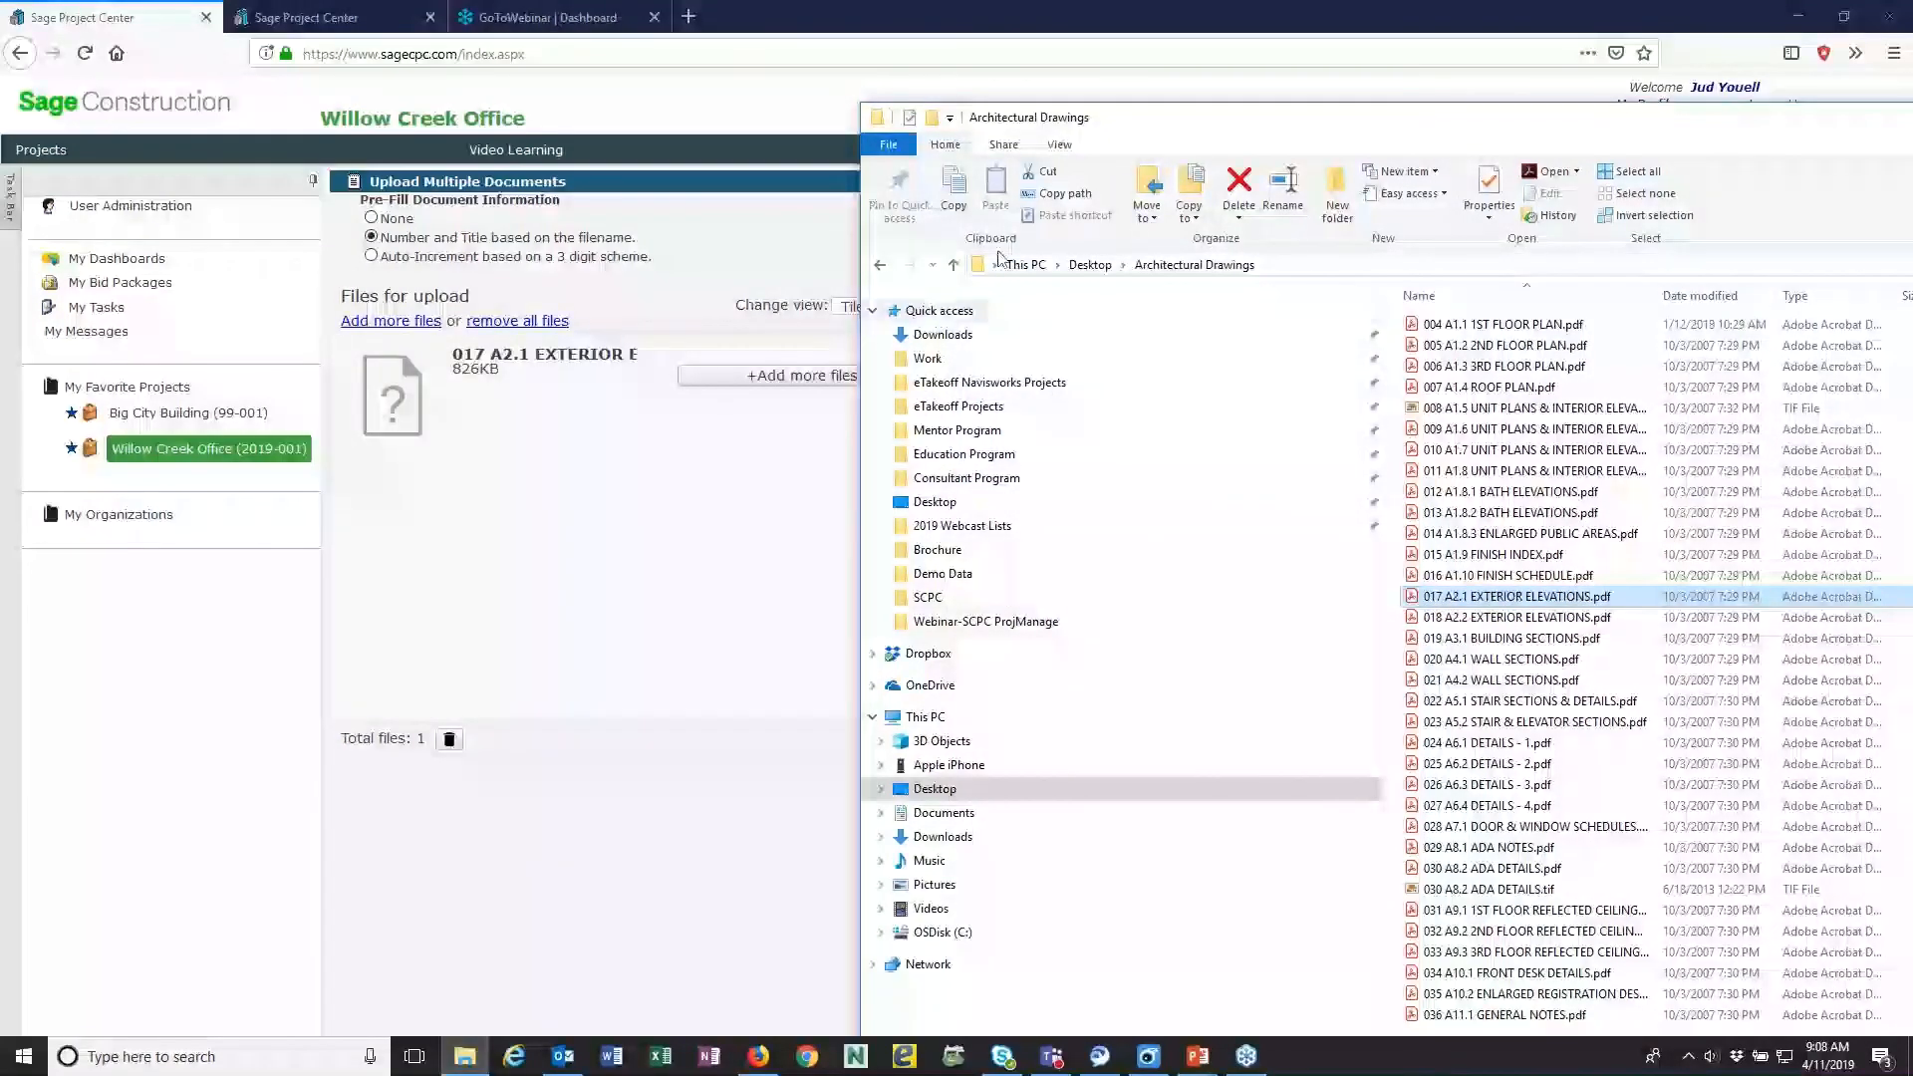
pyautogui.moveTo(1470, 127); pyautogui.dragTo(1911, 139)
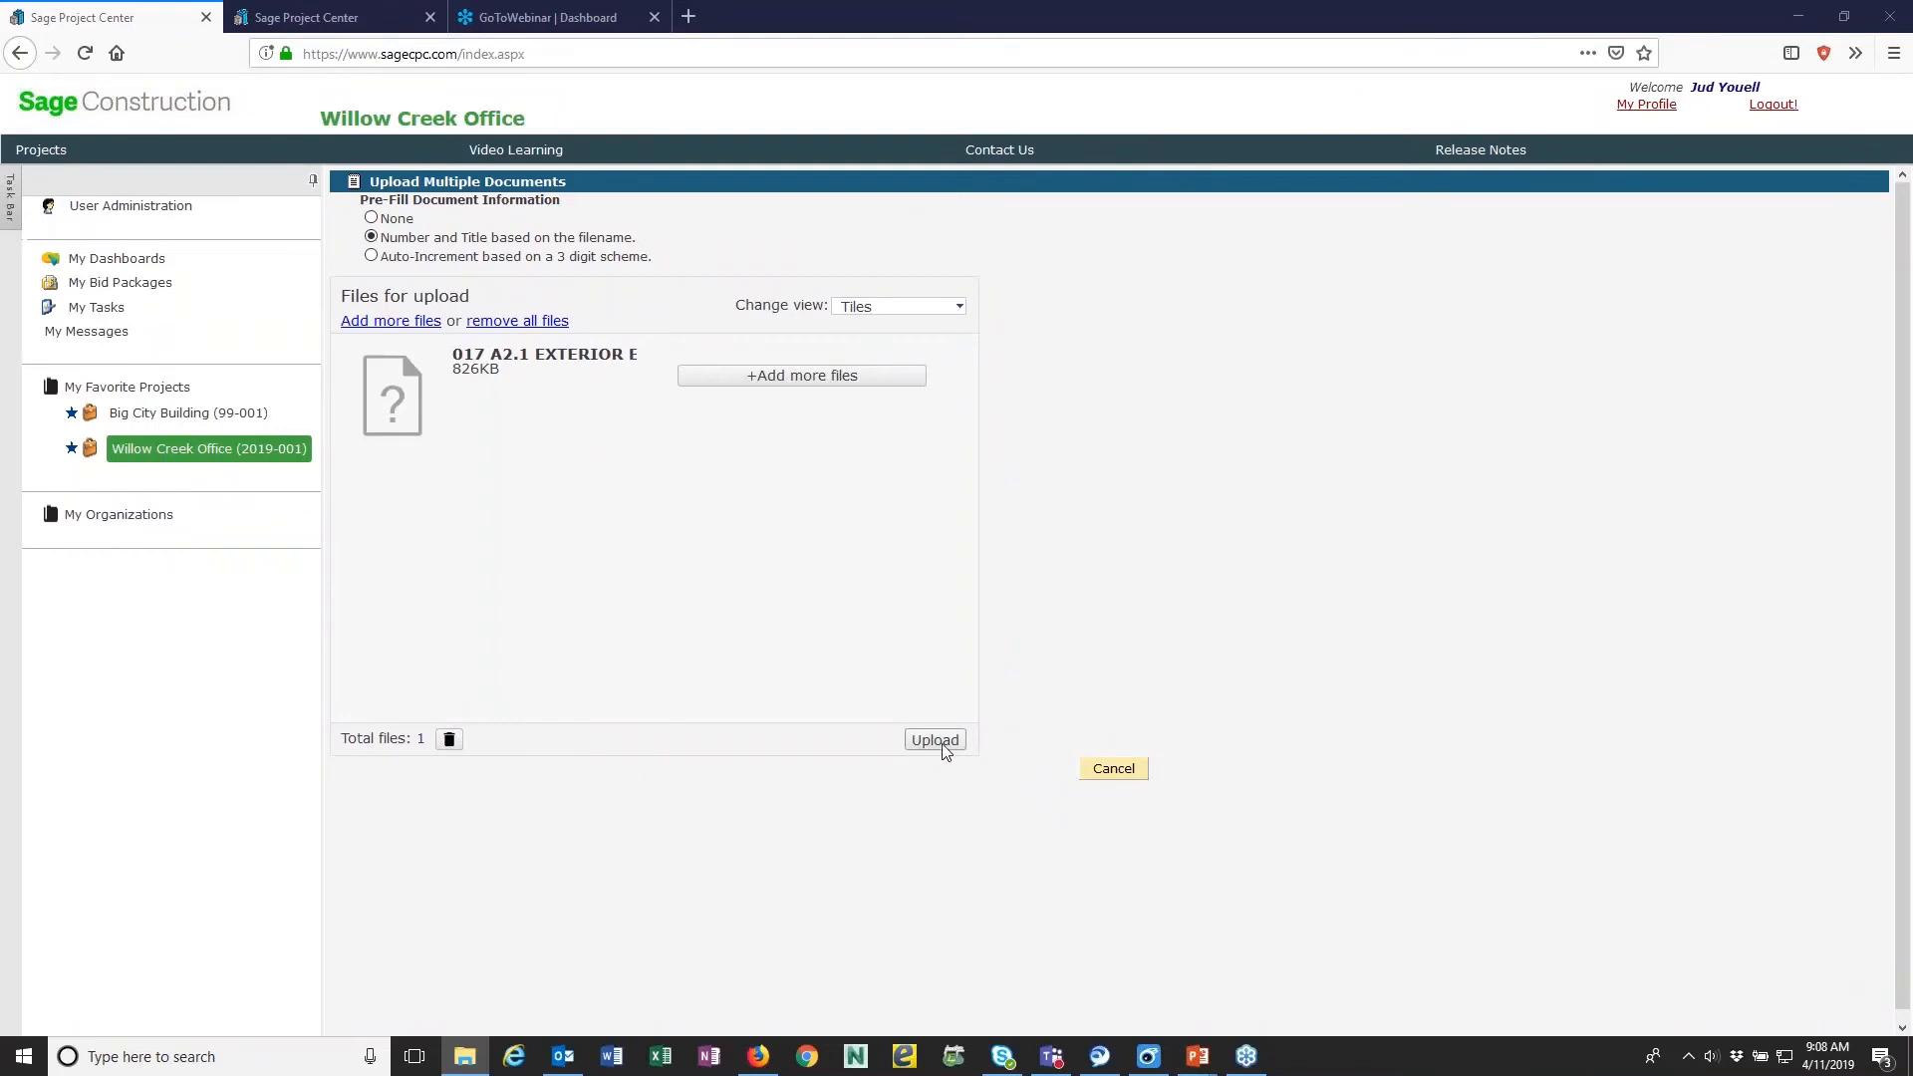
# - Upload and save the exterior elevations drawing, and show 10 documents per page in the folder list
pyautogui.click(941, 745)
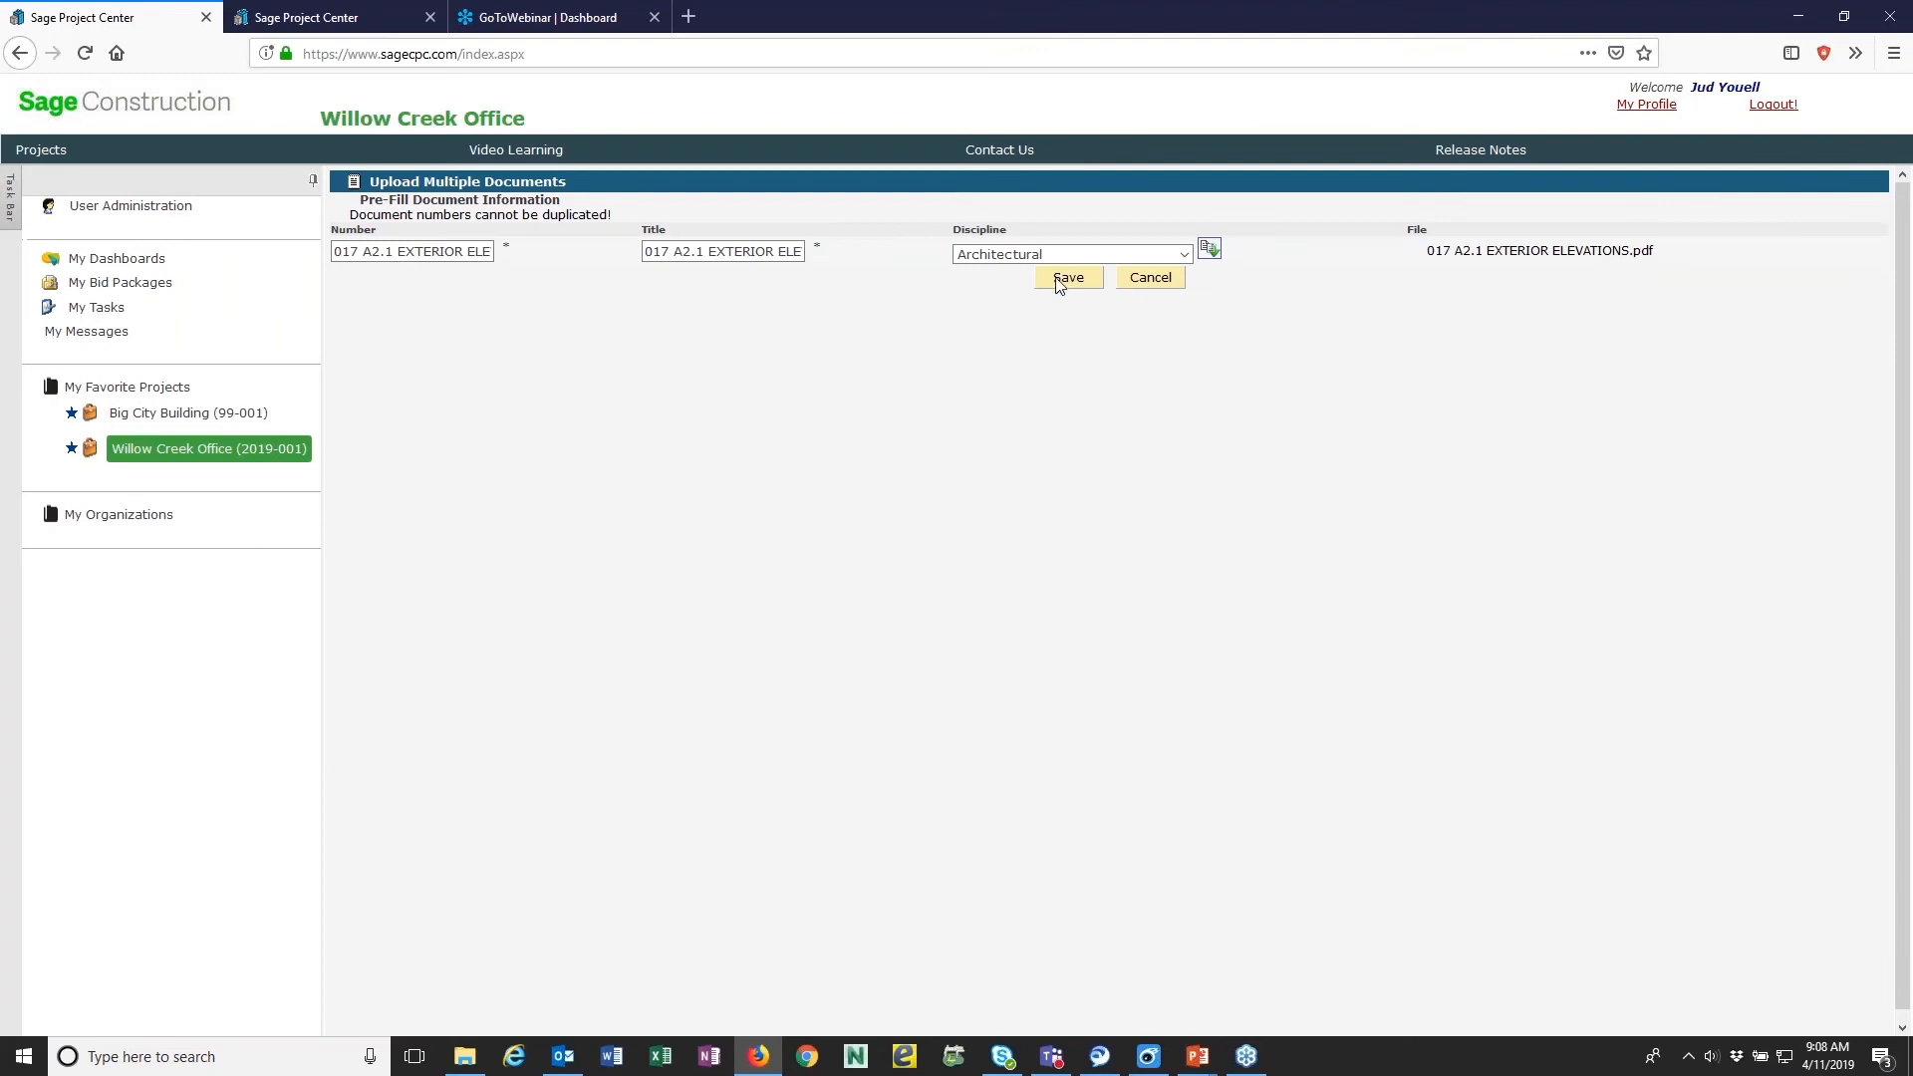
pyautogui.click(1063, 281)
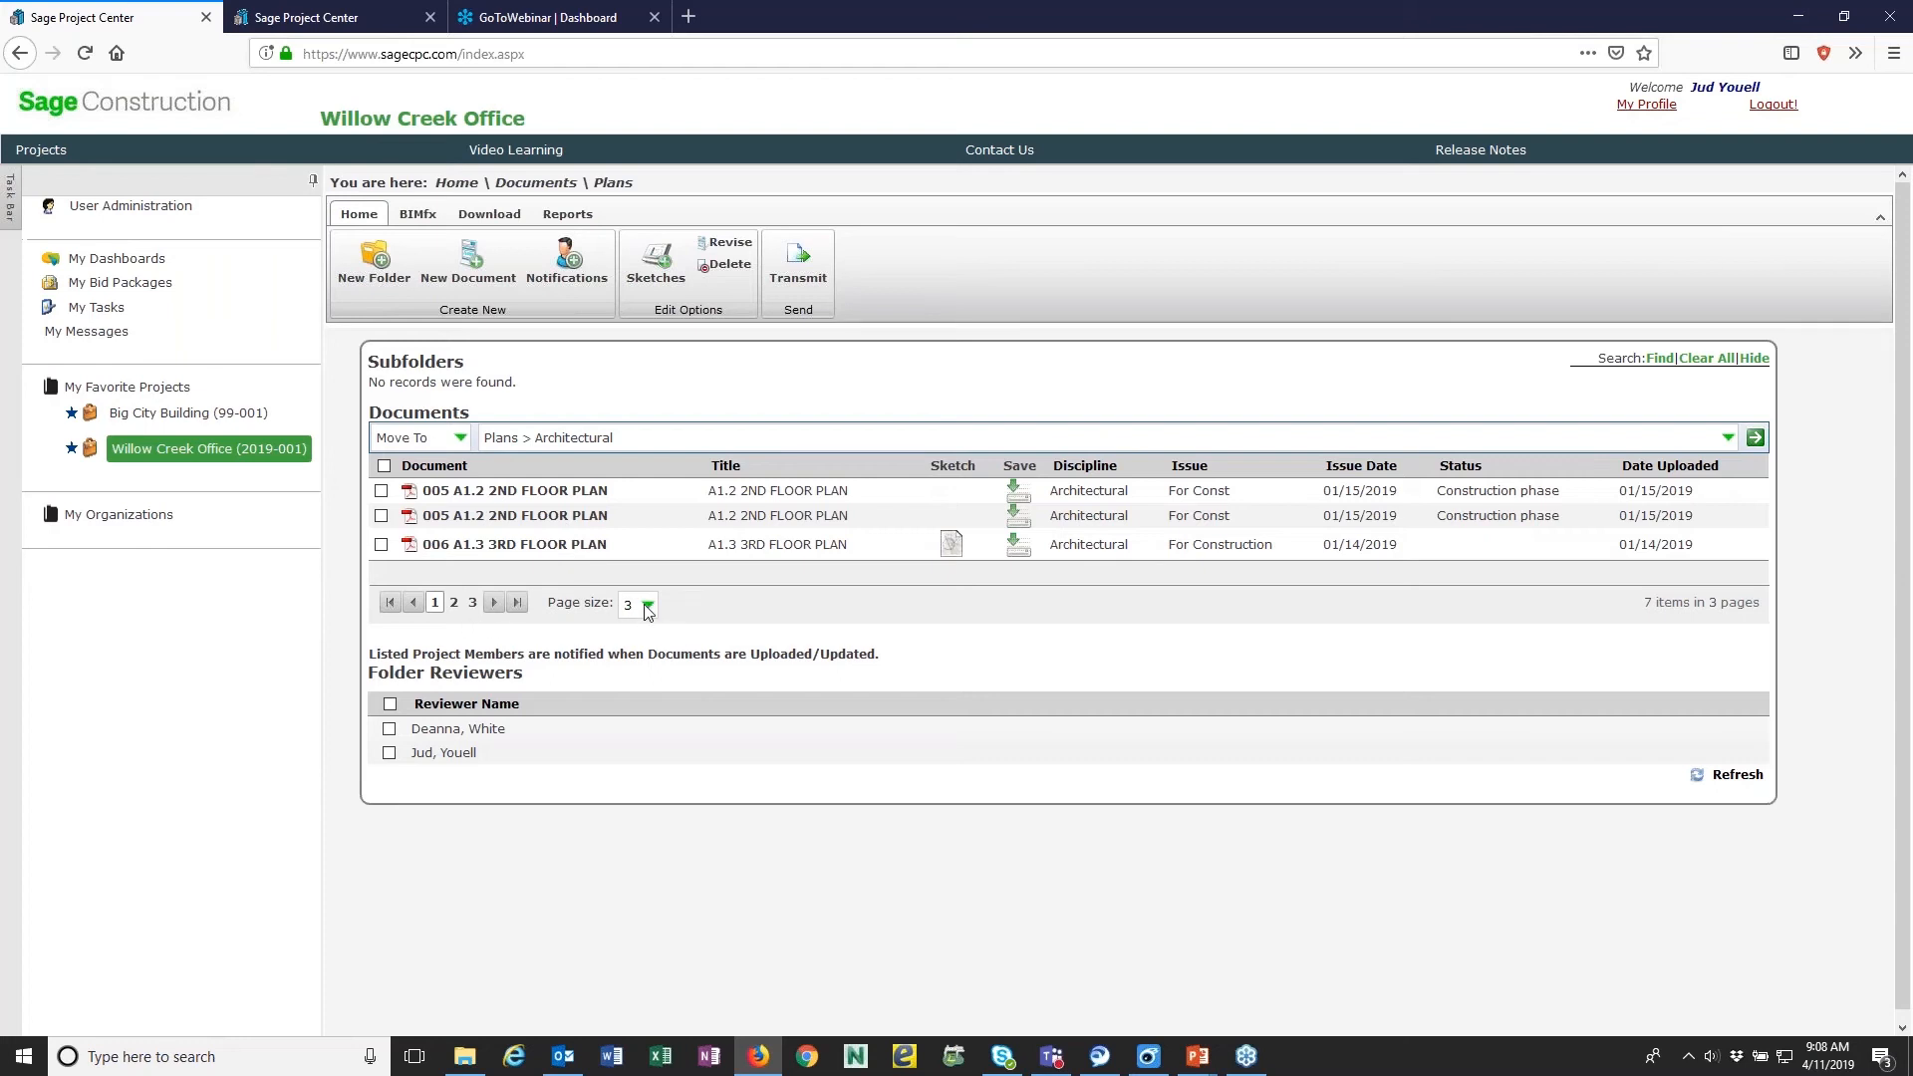
pyautogui.click(648, 604)
pyautogui.click(643, 648)
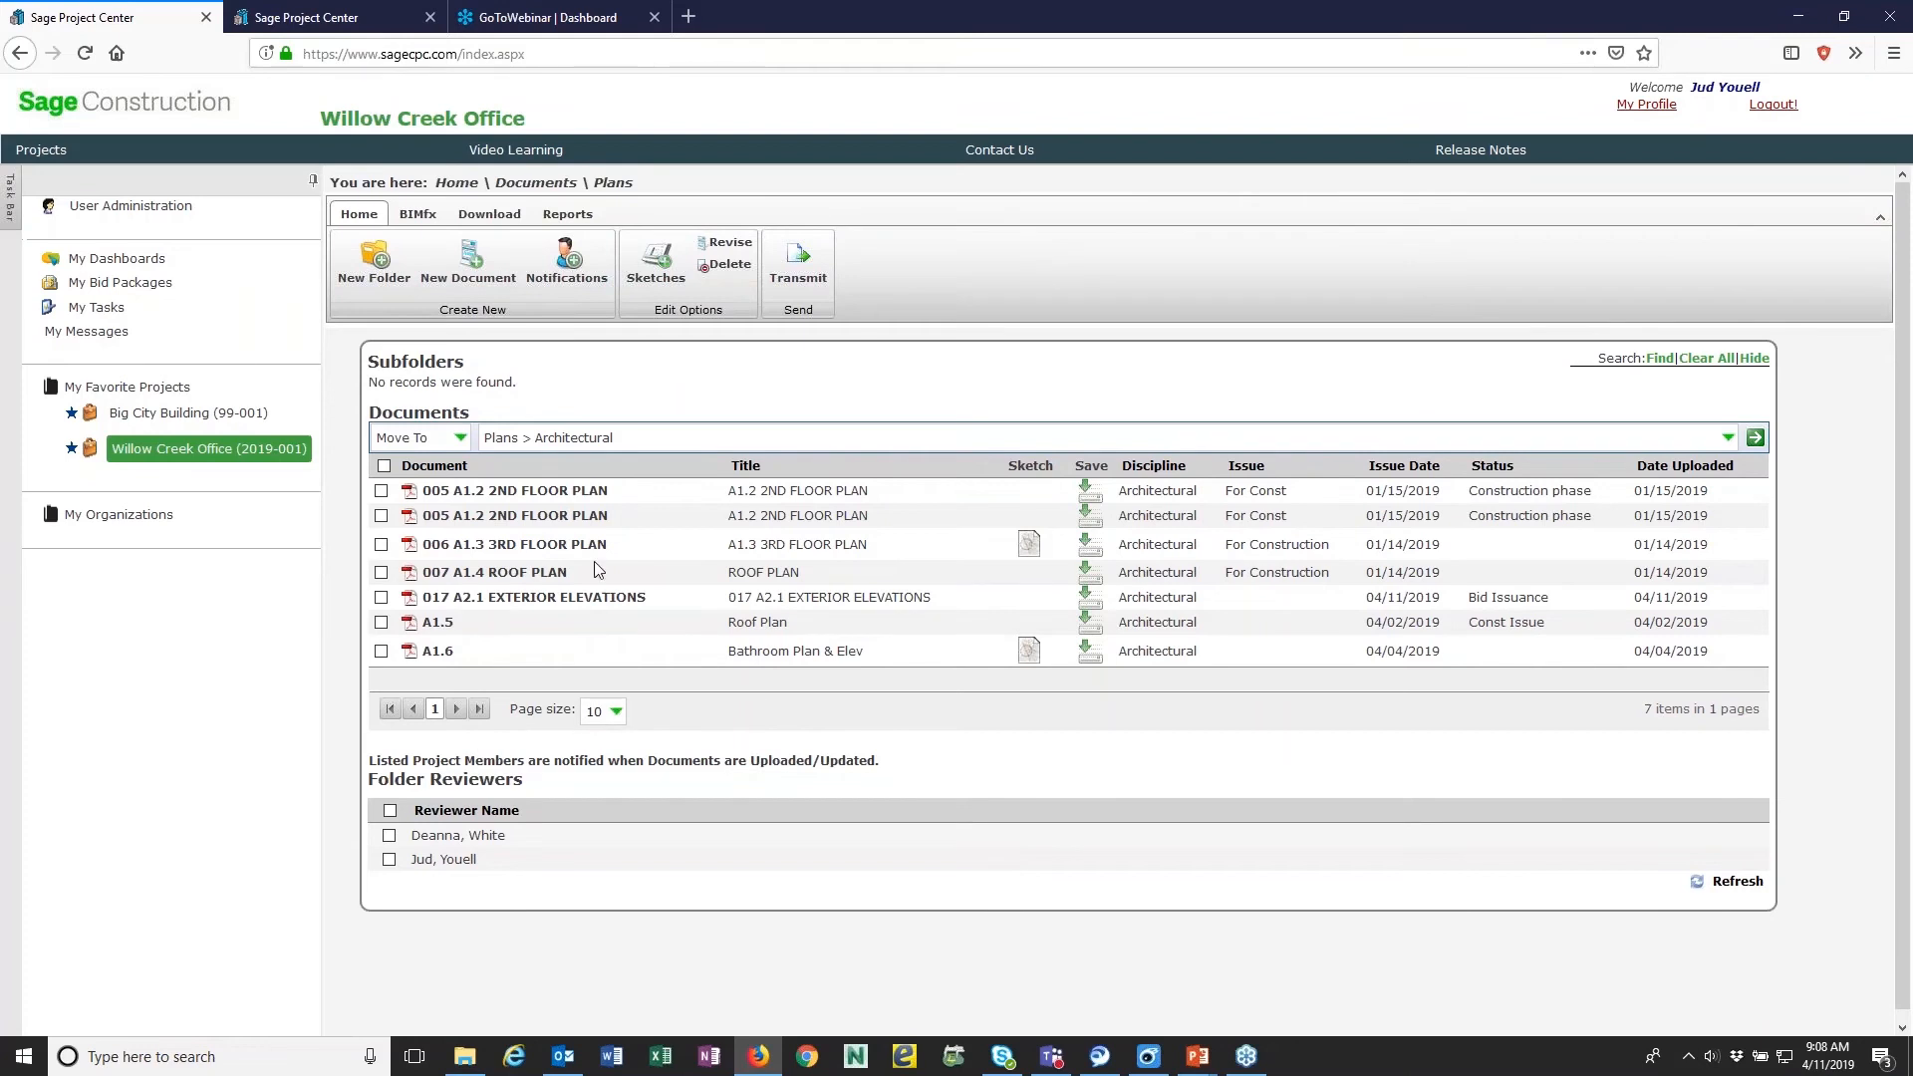
# - Start another new document in the Architectural plans folder and enter A1.8 as its title
pyautogui.click(482, 261)
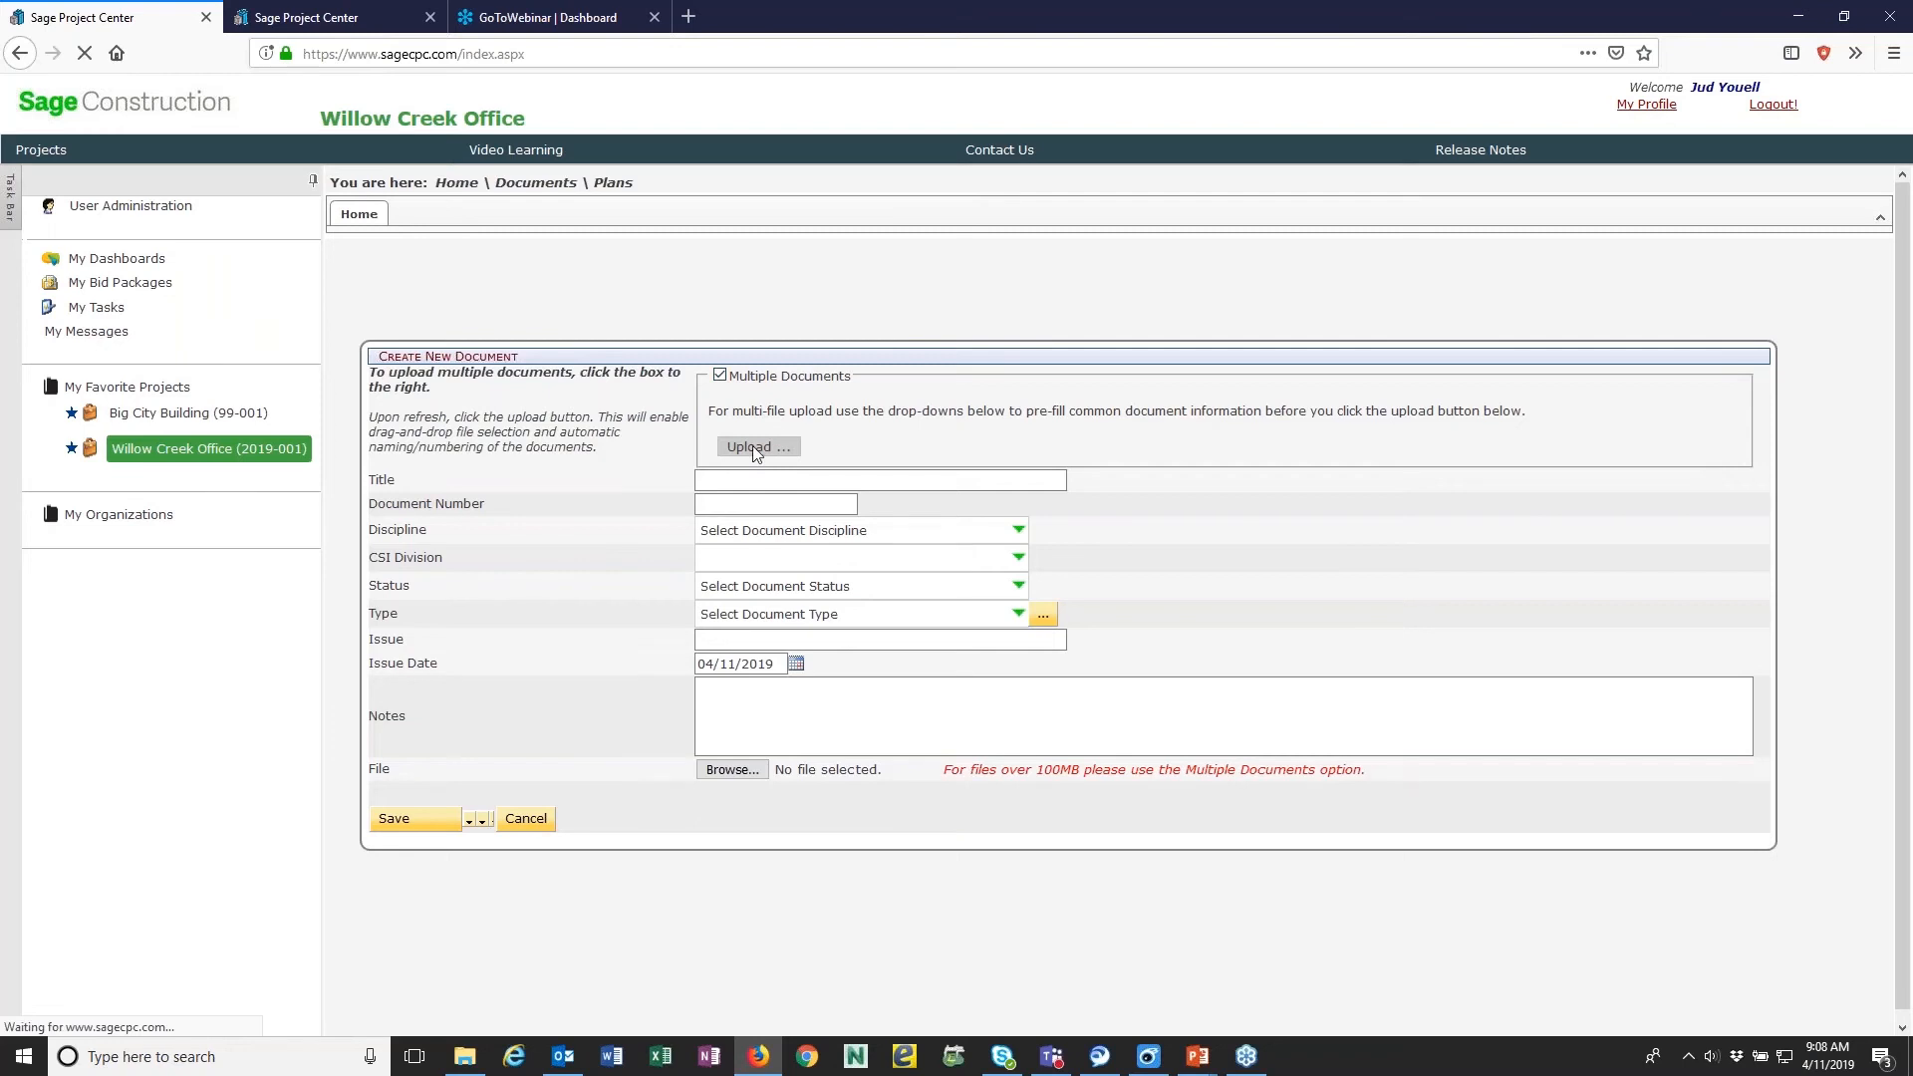
pyautogui.click(763, 478)
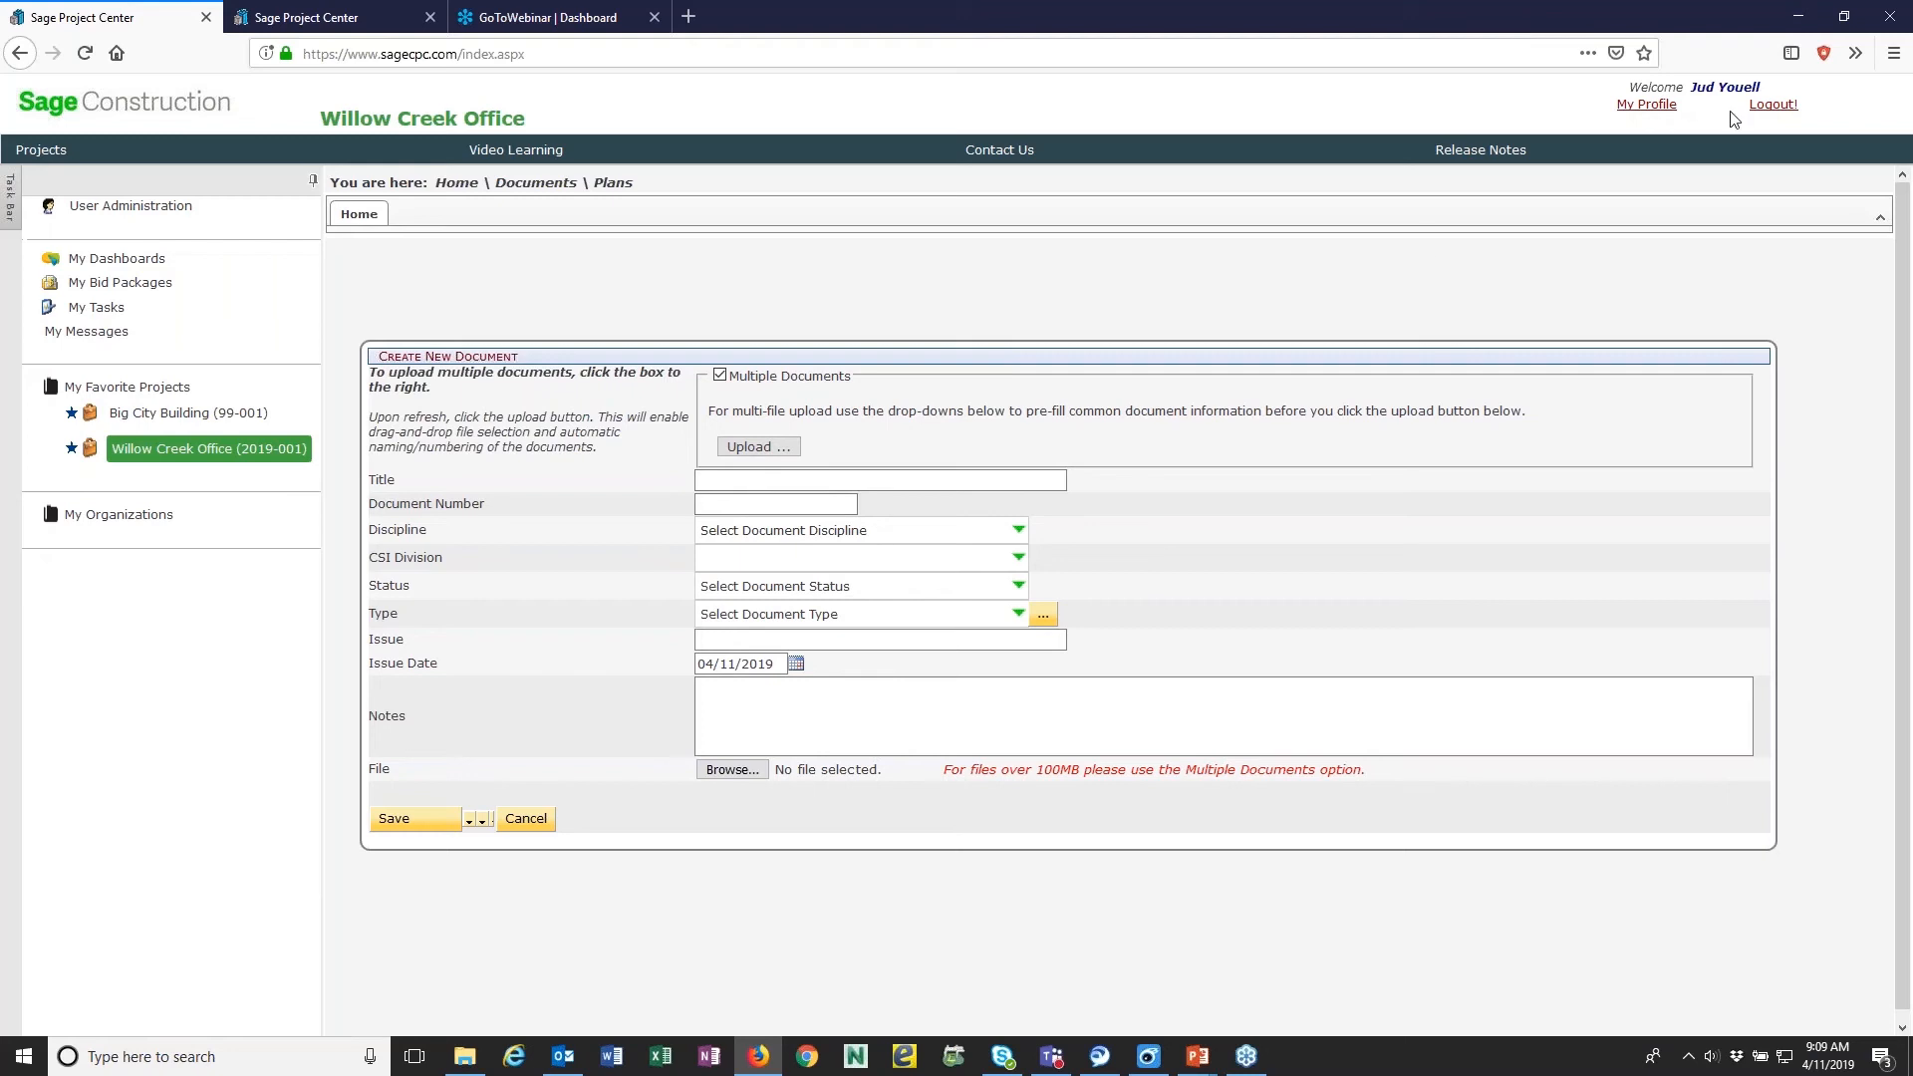
pyautogui.moveTo(1912, 225); pyautogui.dragTo(1562, 108)
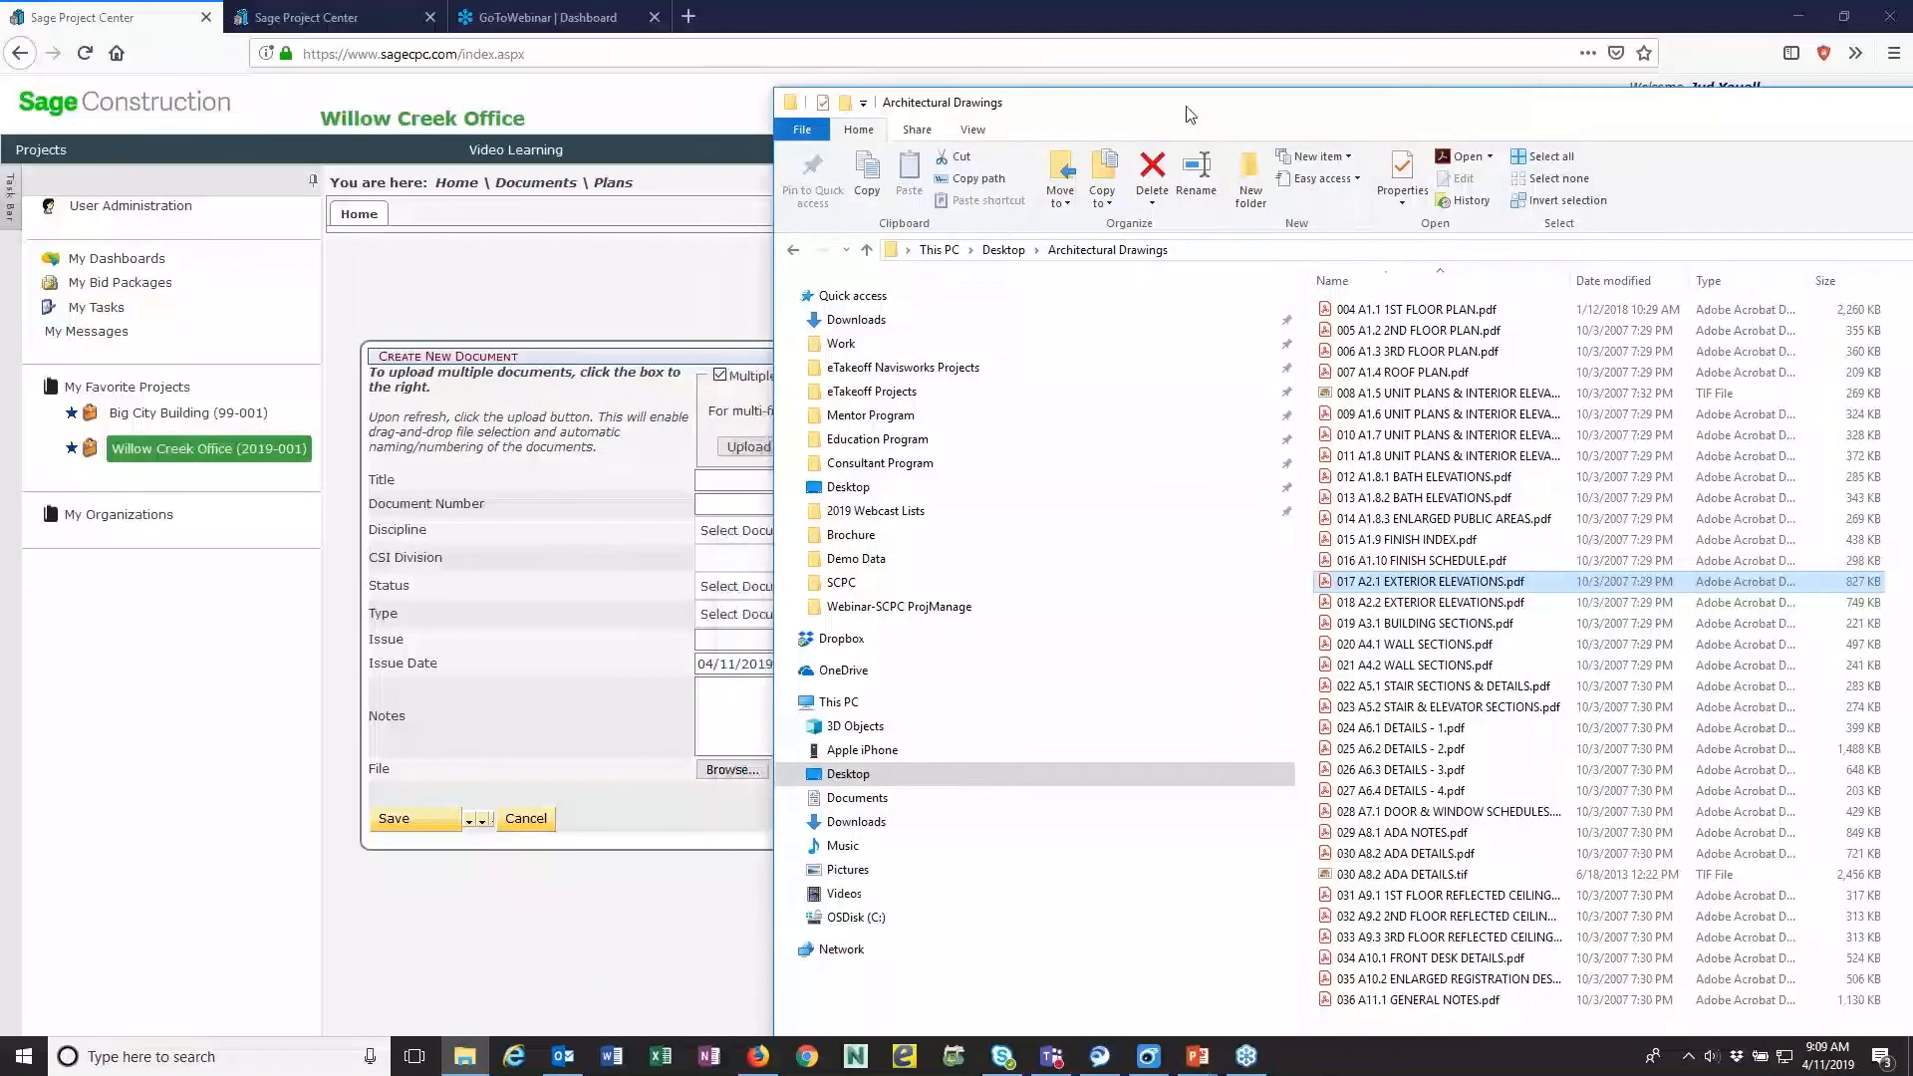
pyautogui.click(751, 476)
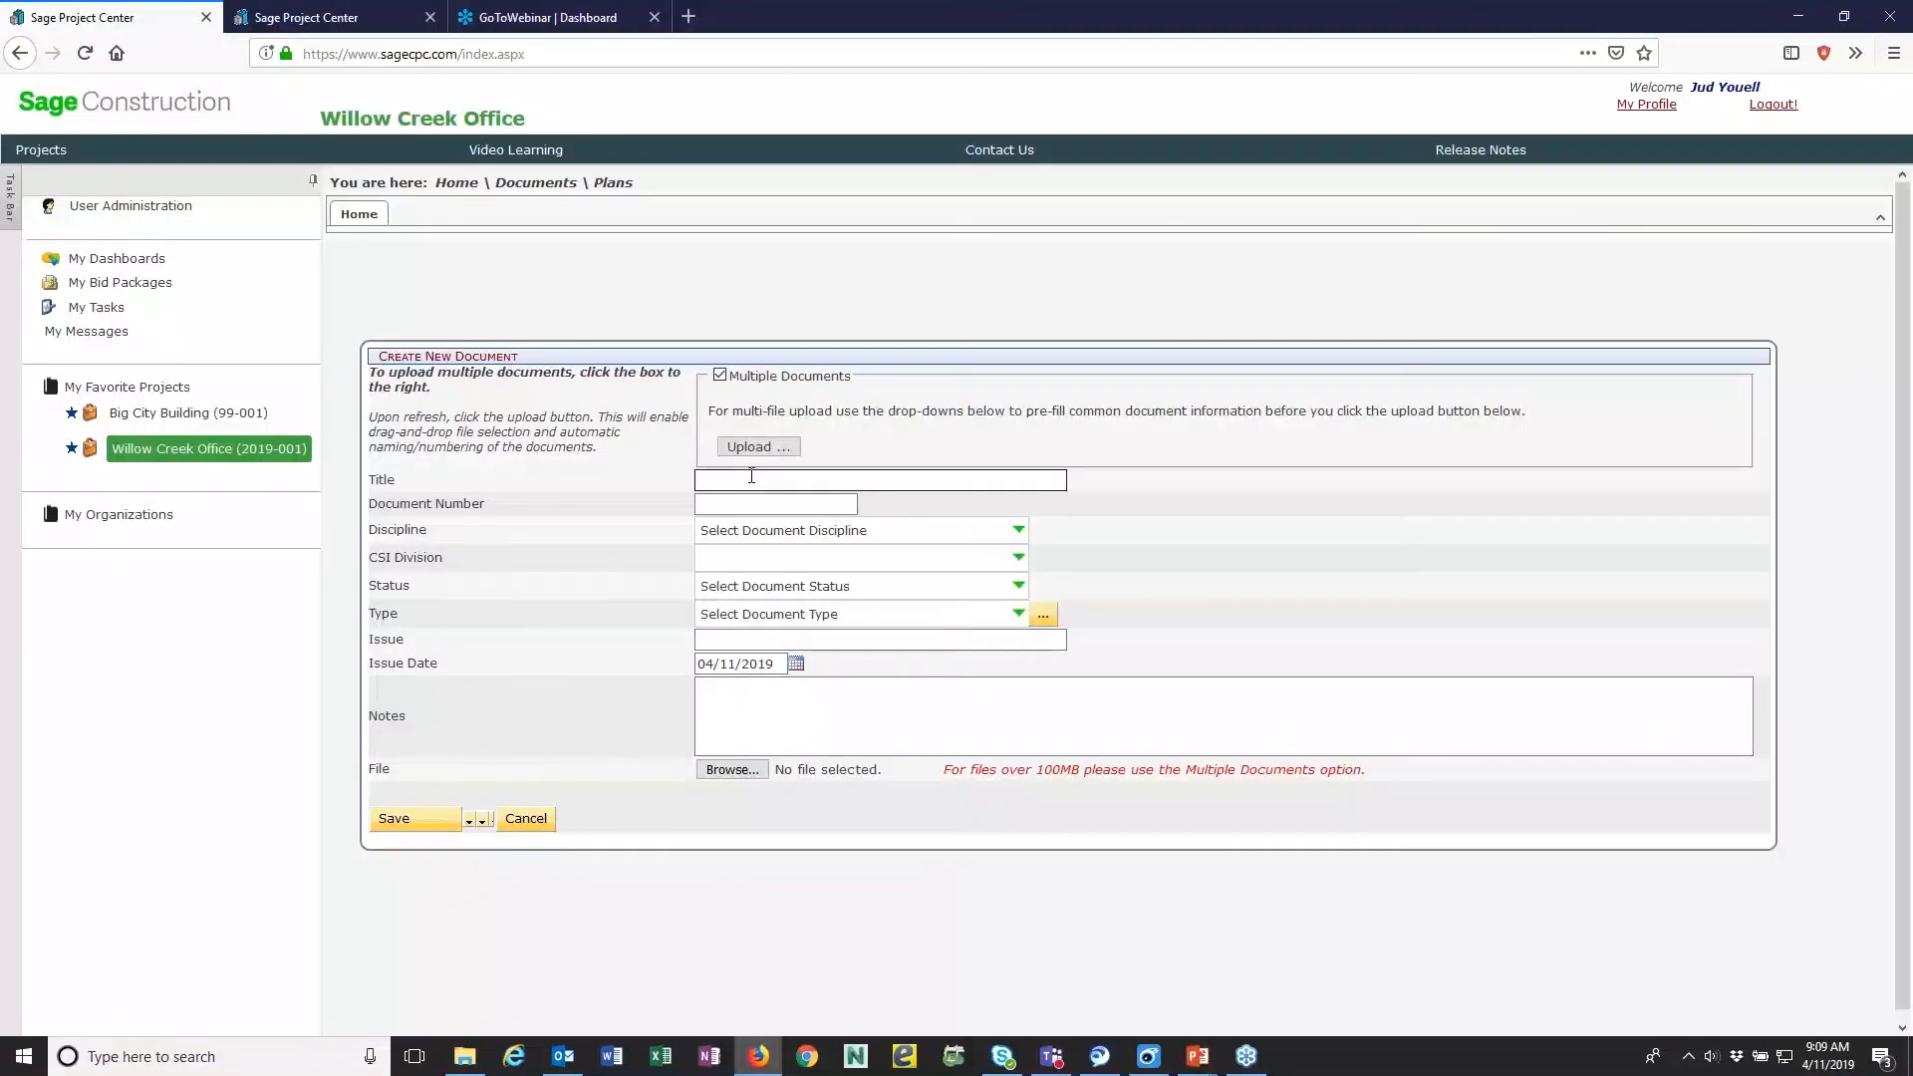
pyautogui.write('A1.8')
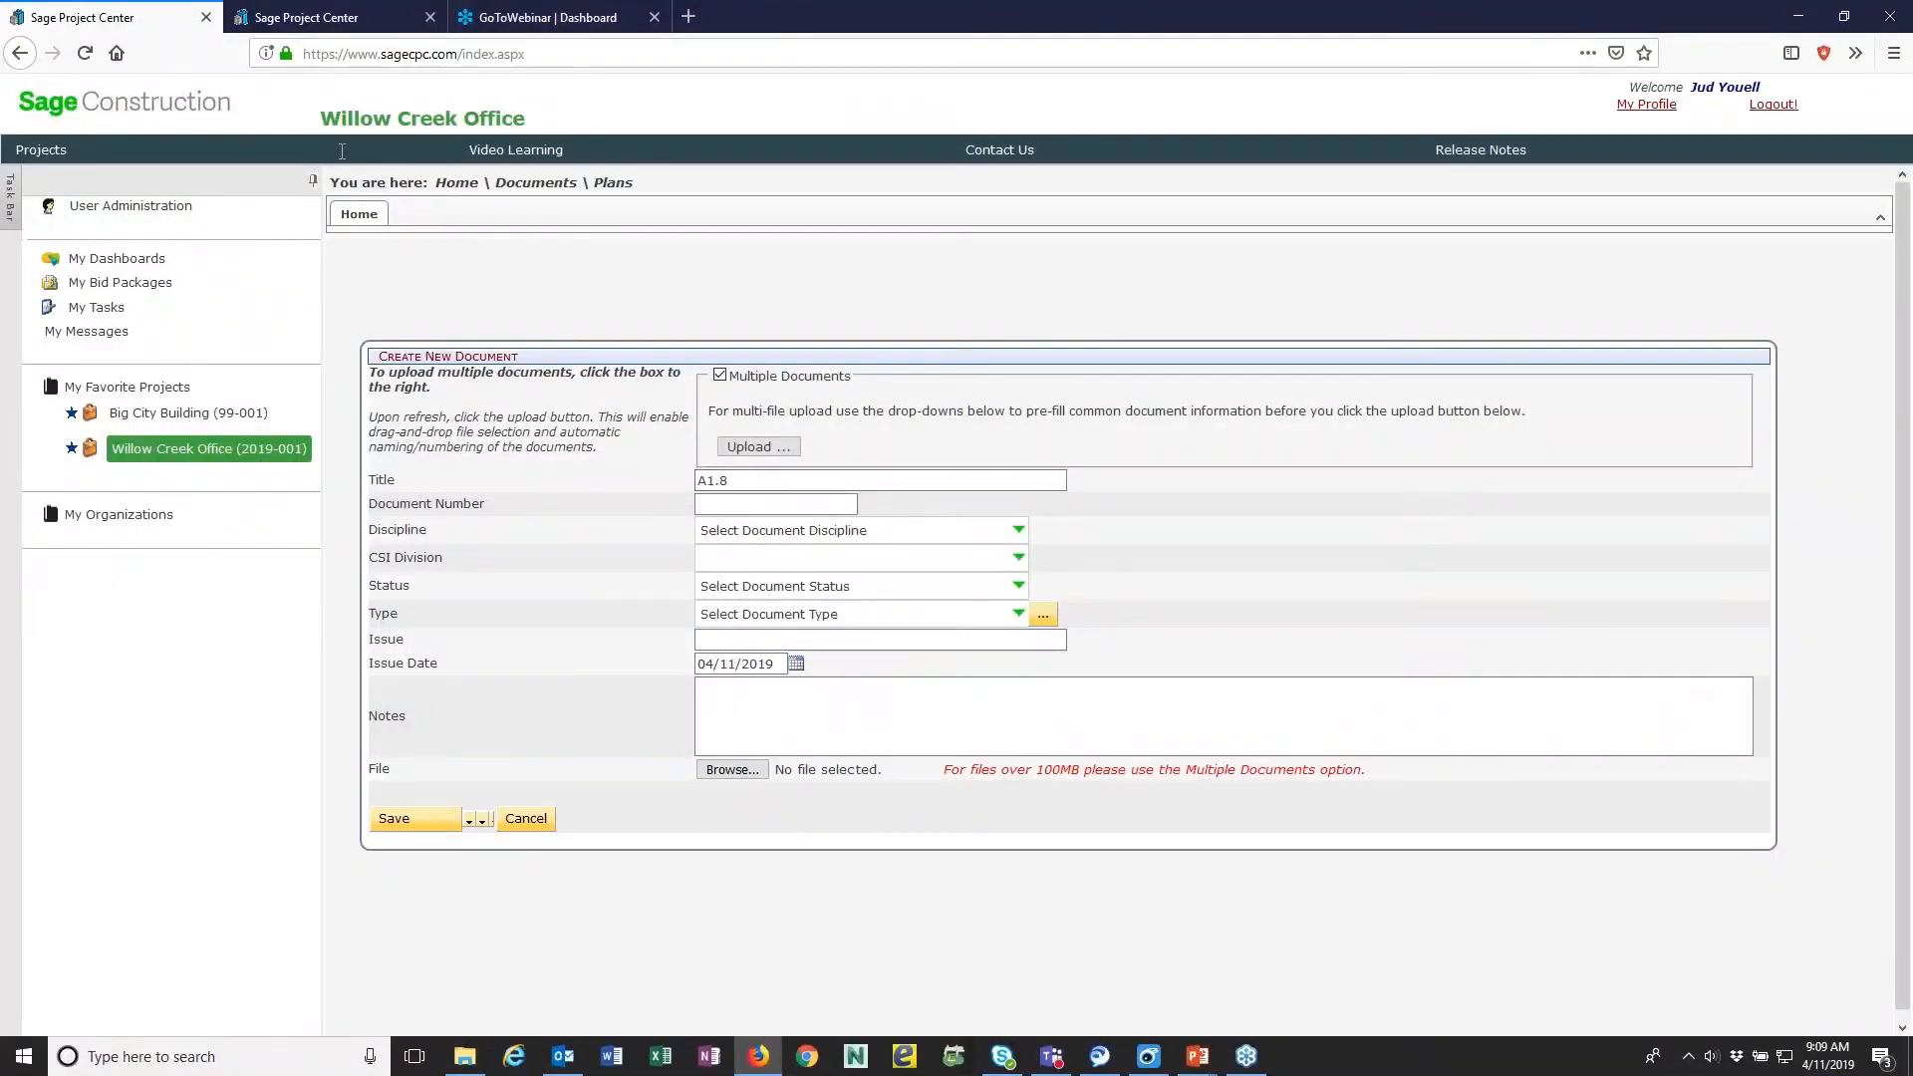
# - Clear the new document's title and set its document number to A1.8
pyautogui.click(476, 1068)
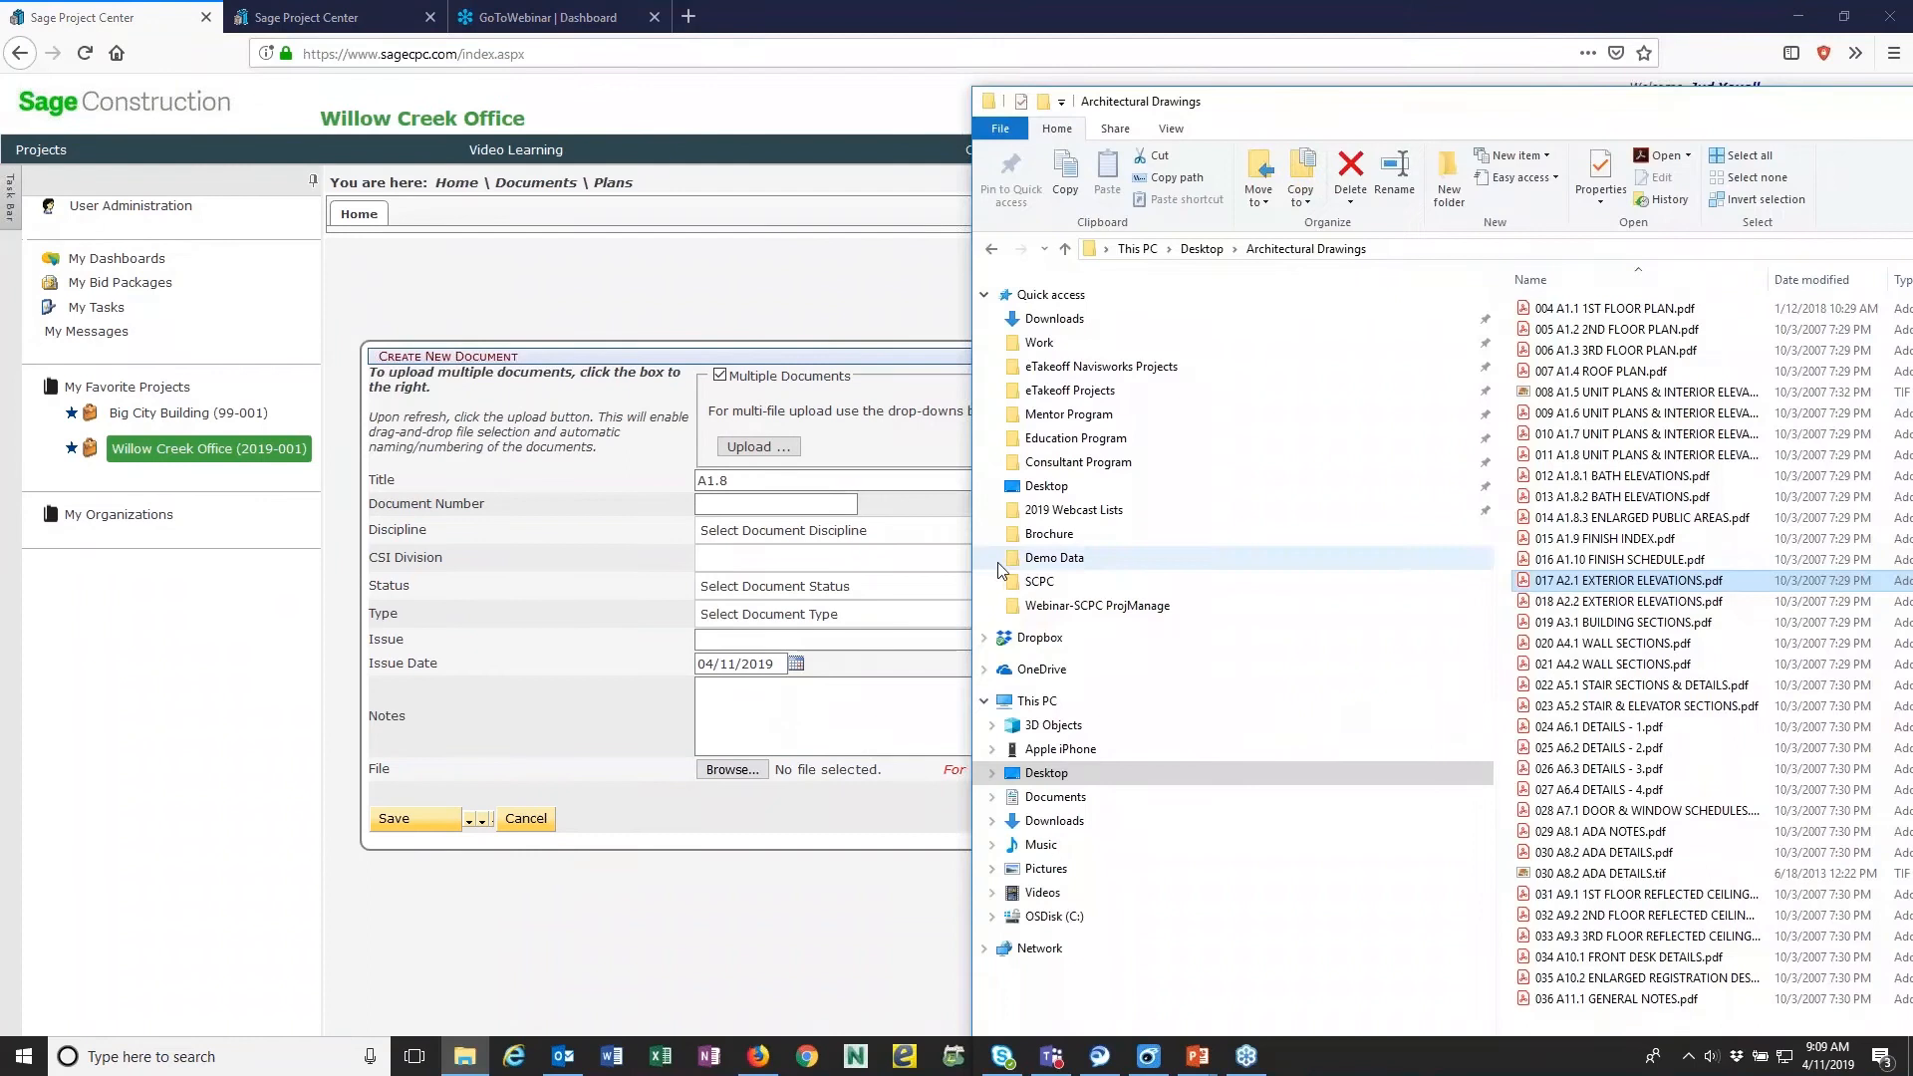
pyautogui.click(711, 506)
pyautogui.click(710, 513)
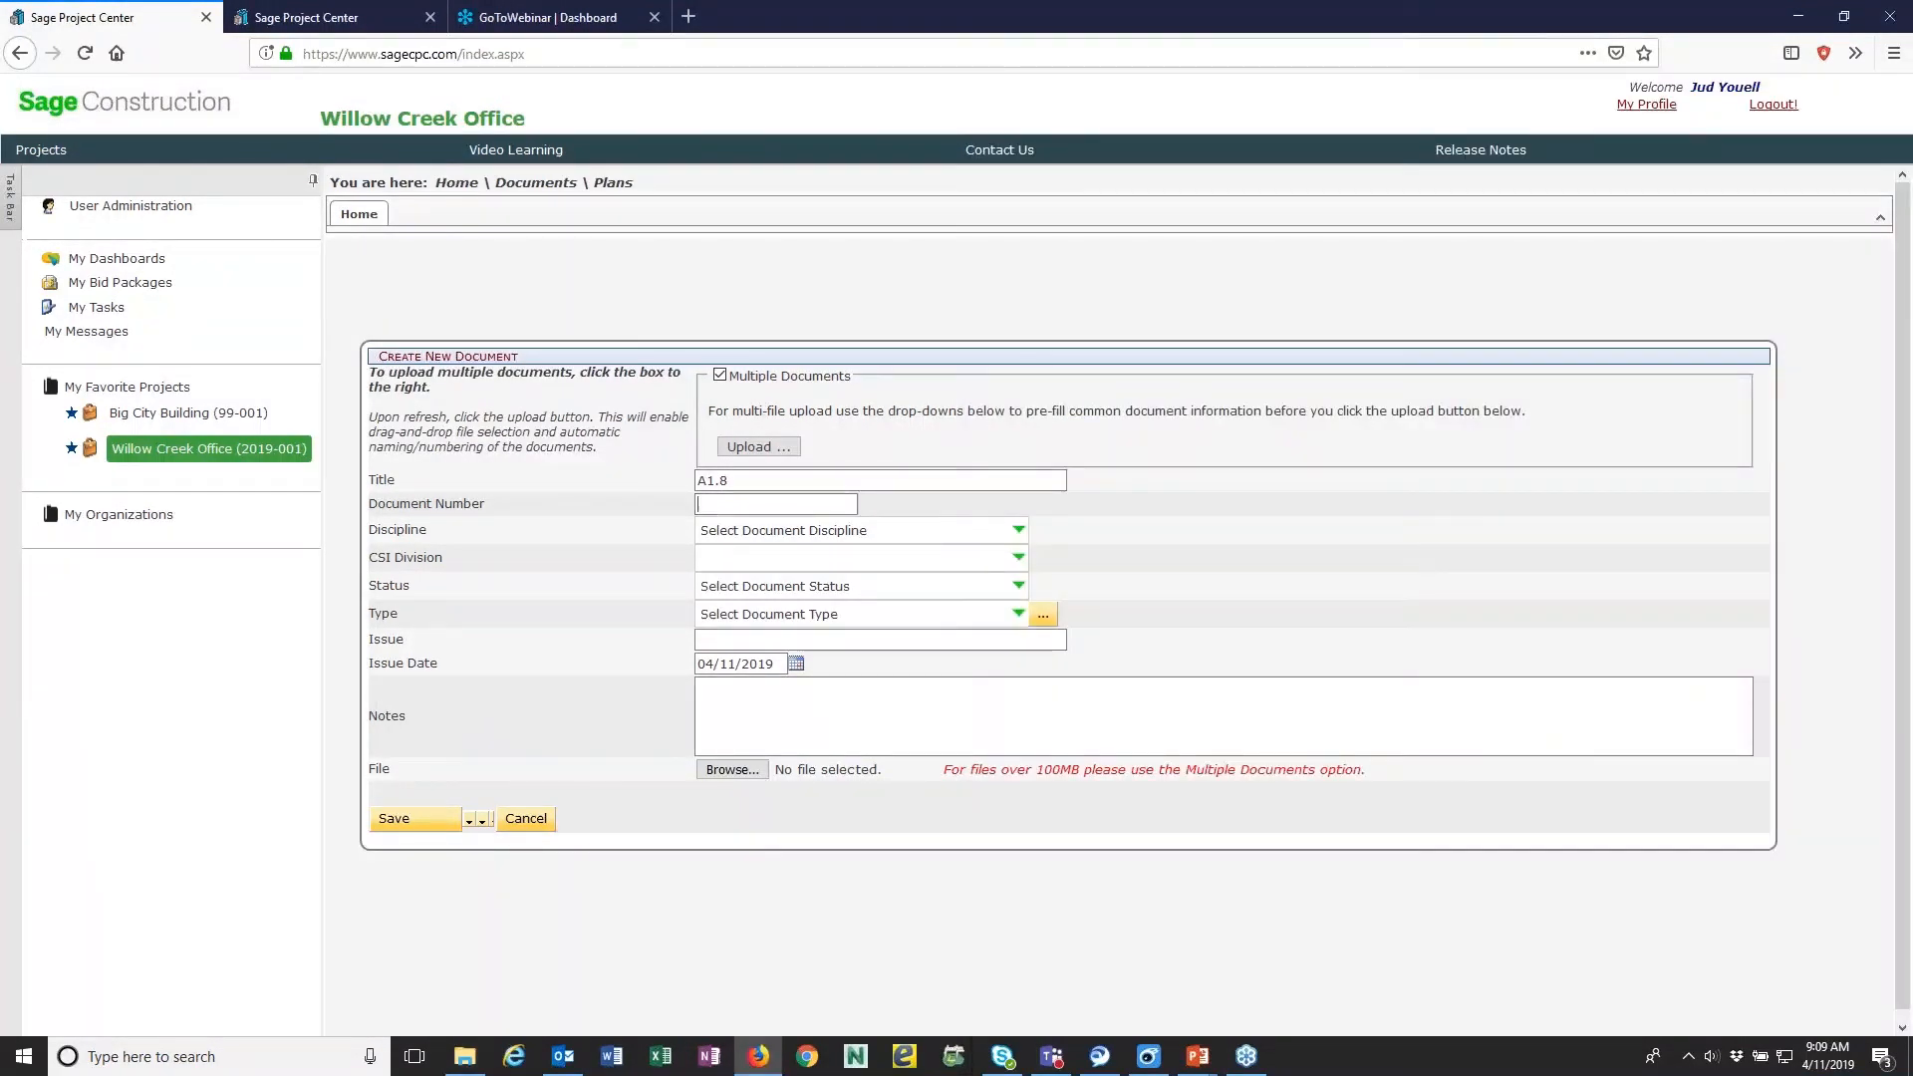
pyautogui.moveTo(716, 480); pyautogui.dragTo(646, 483)
pyautogui.press('Delete')
pyautogui.press('Tab')
# - Move the Architectural Drawings folder window off the new document form and enter Unit Plans as the title
pyautogui.click(718, 481)
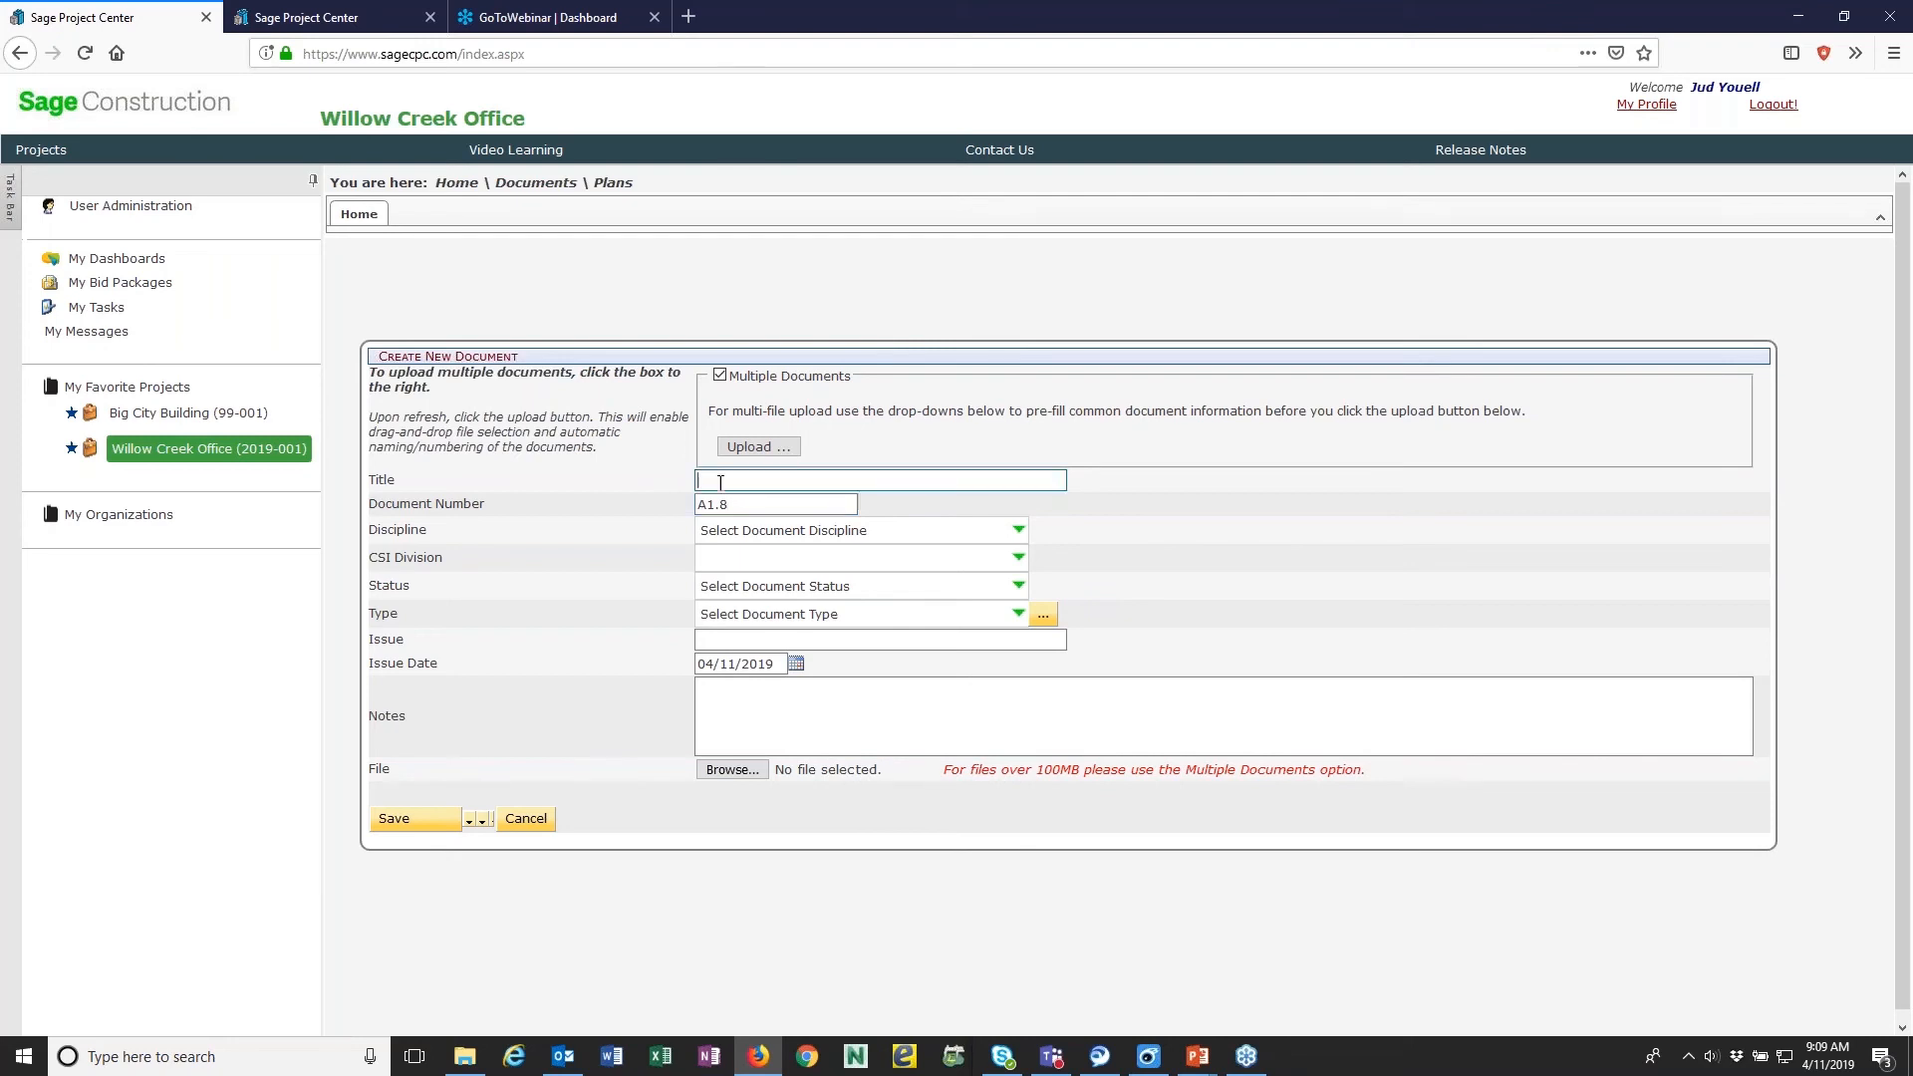
pyautogui.click(464, 1056)
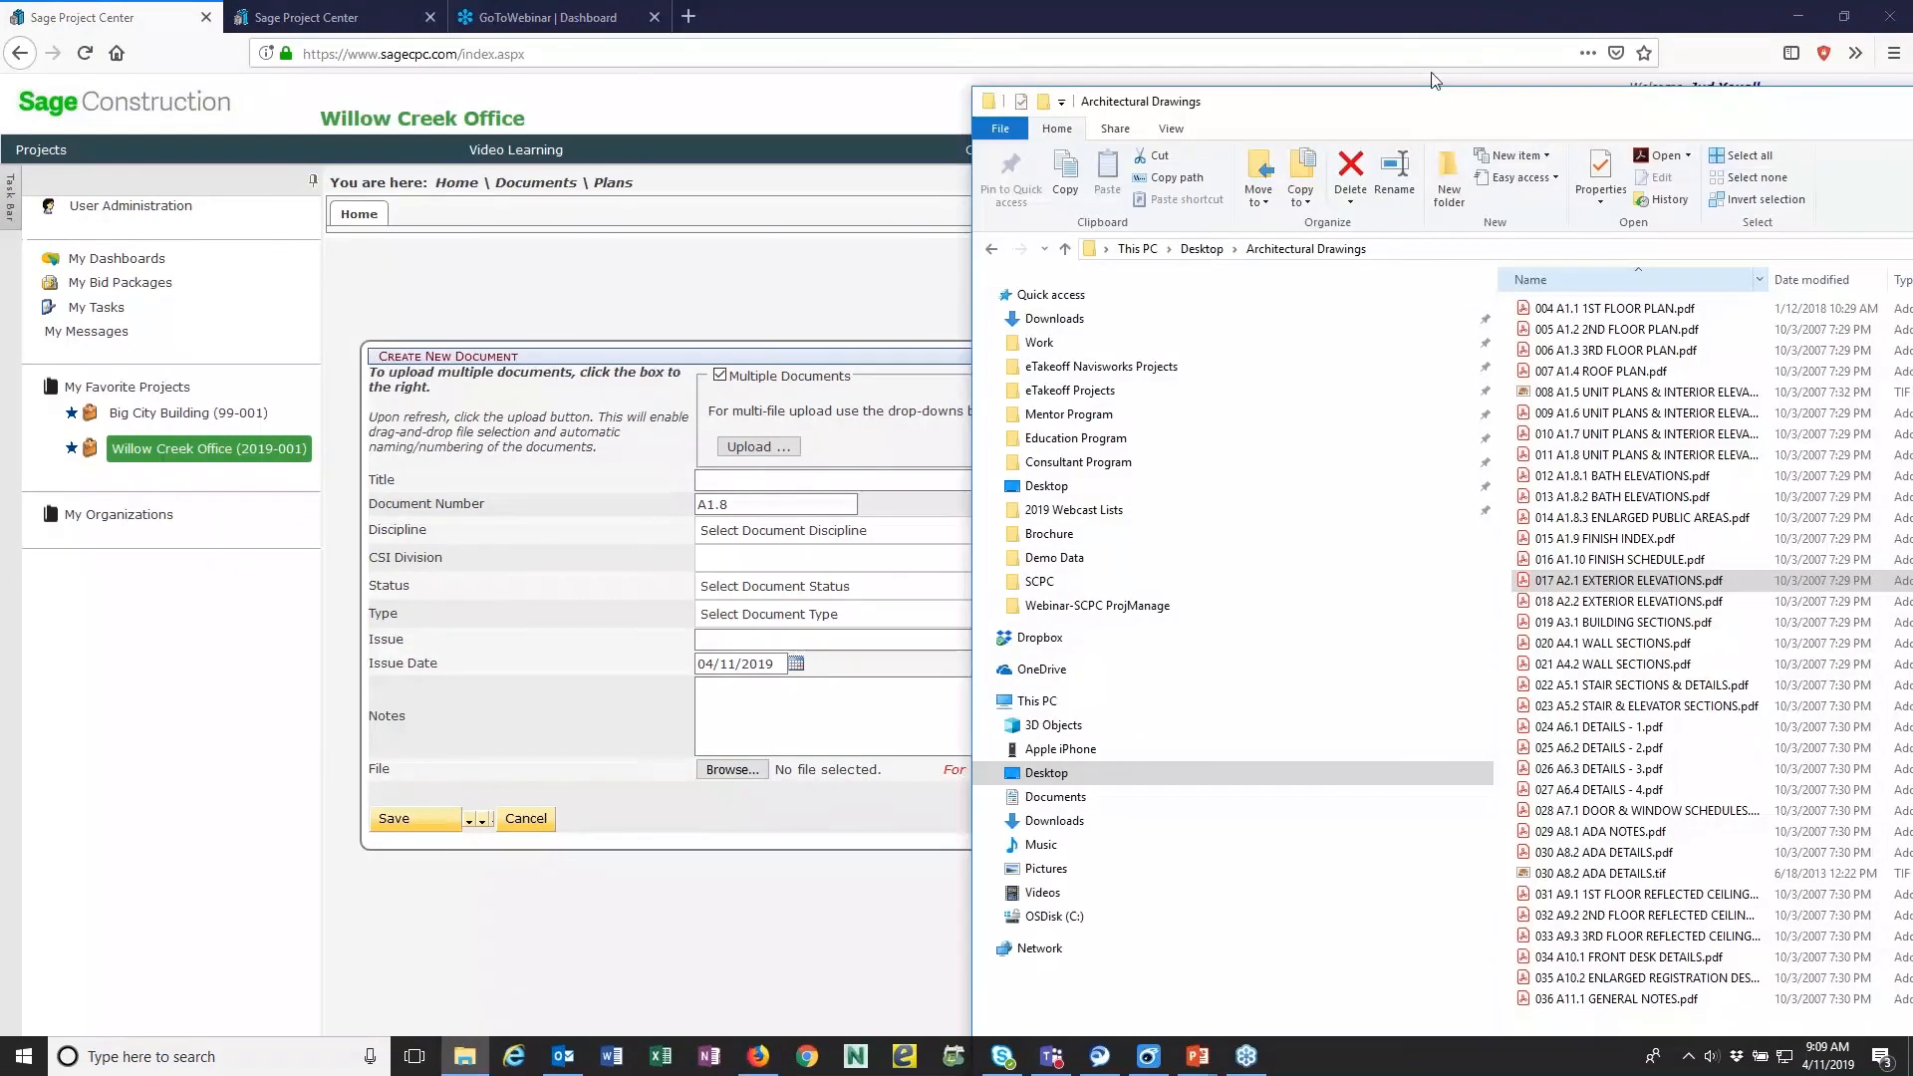
pyautogui.moveTo(1412, 101); pyautogui.dragTo(1912, 101)
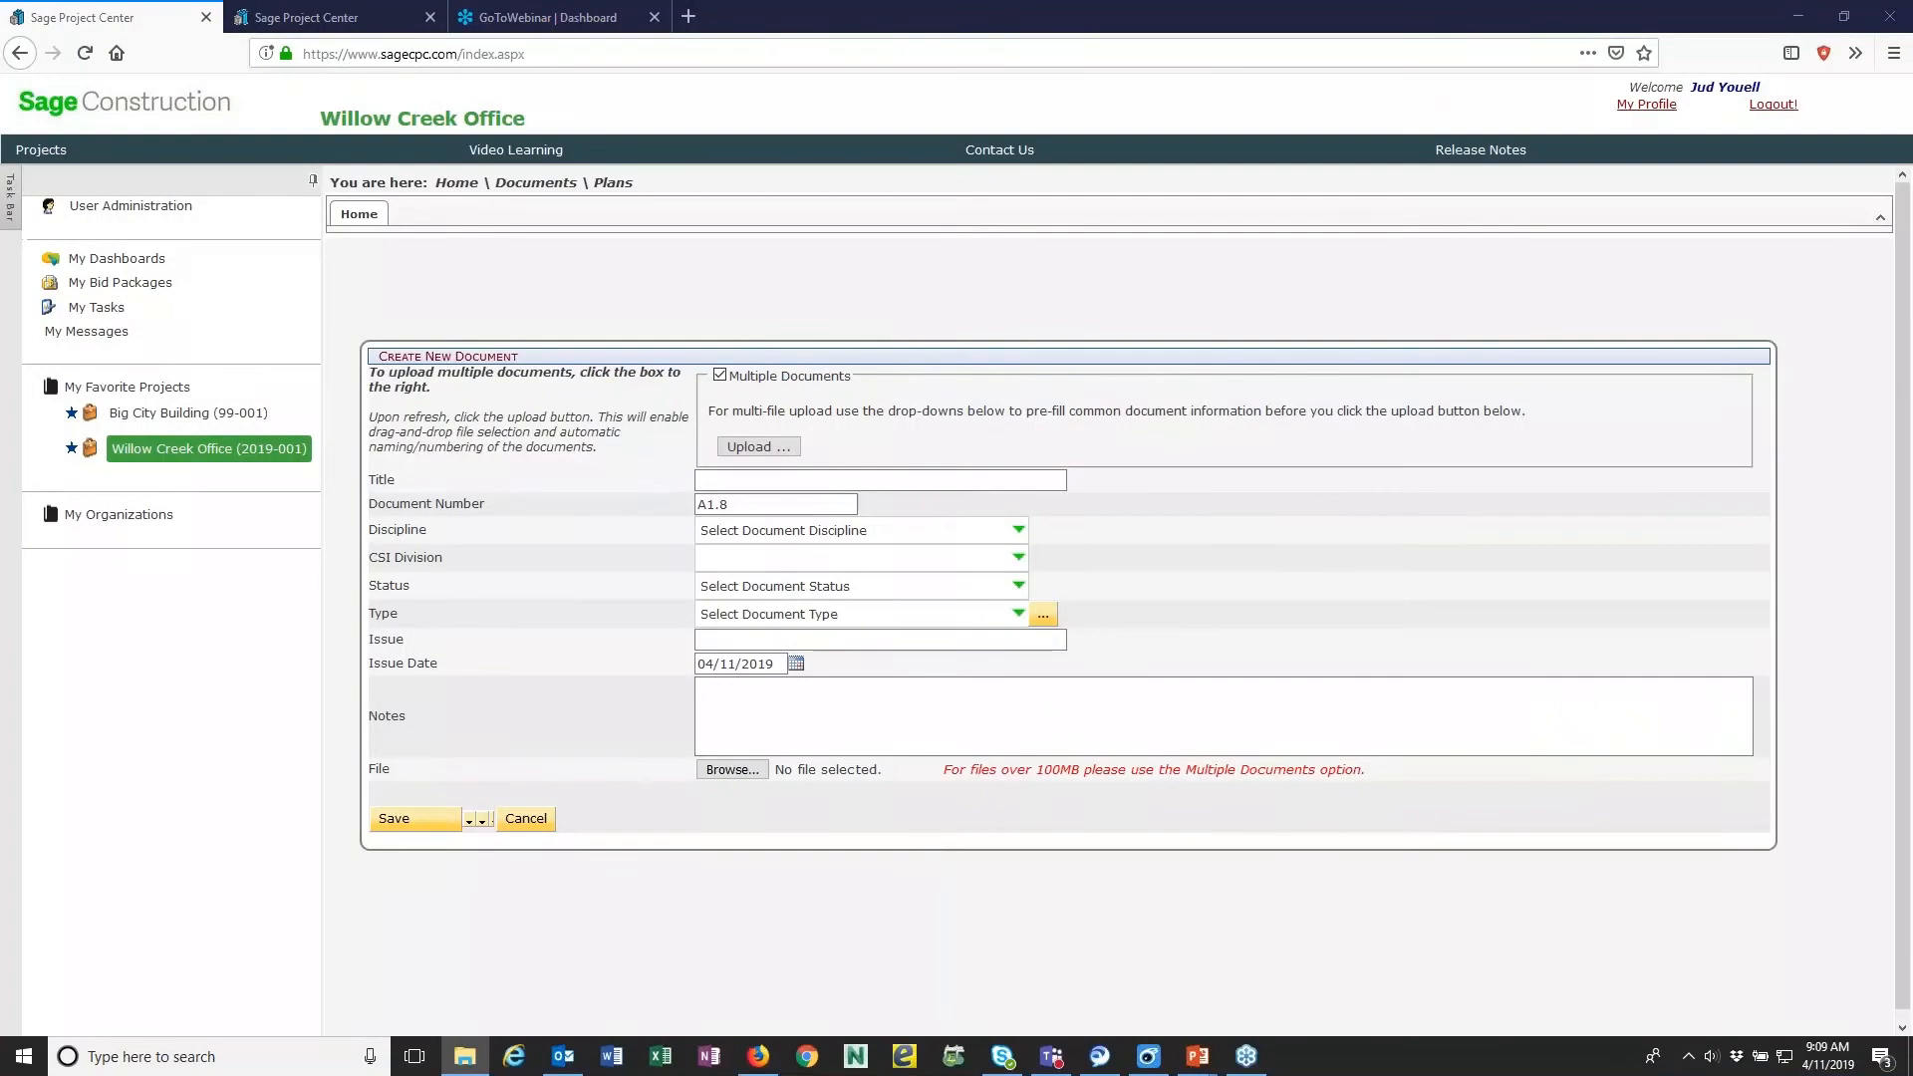
pyautogui.hotkey('alt', 'Tab')
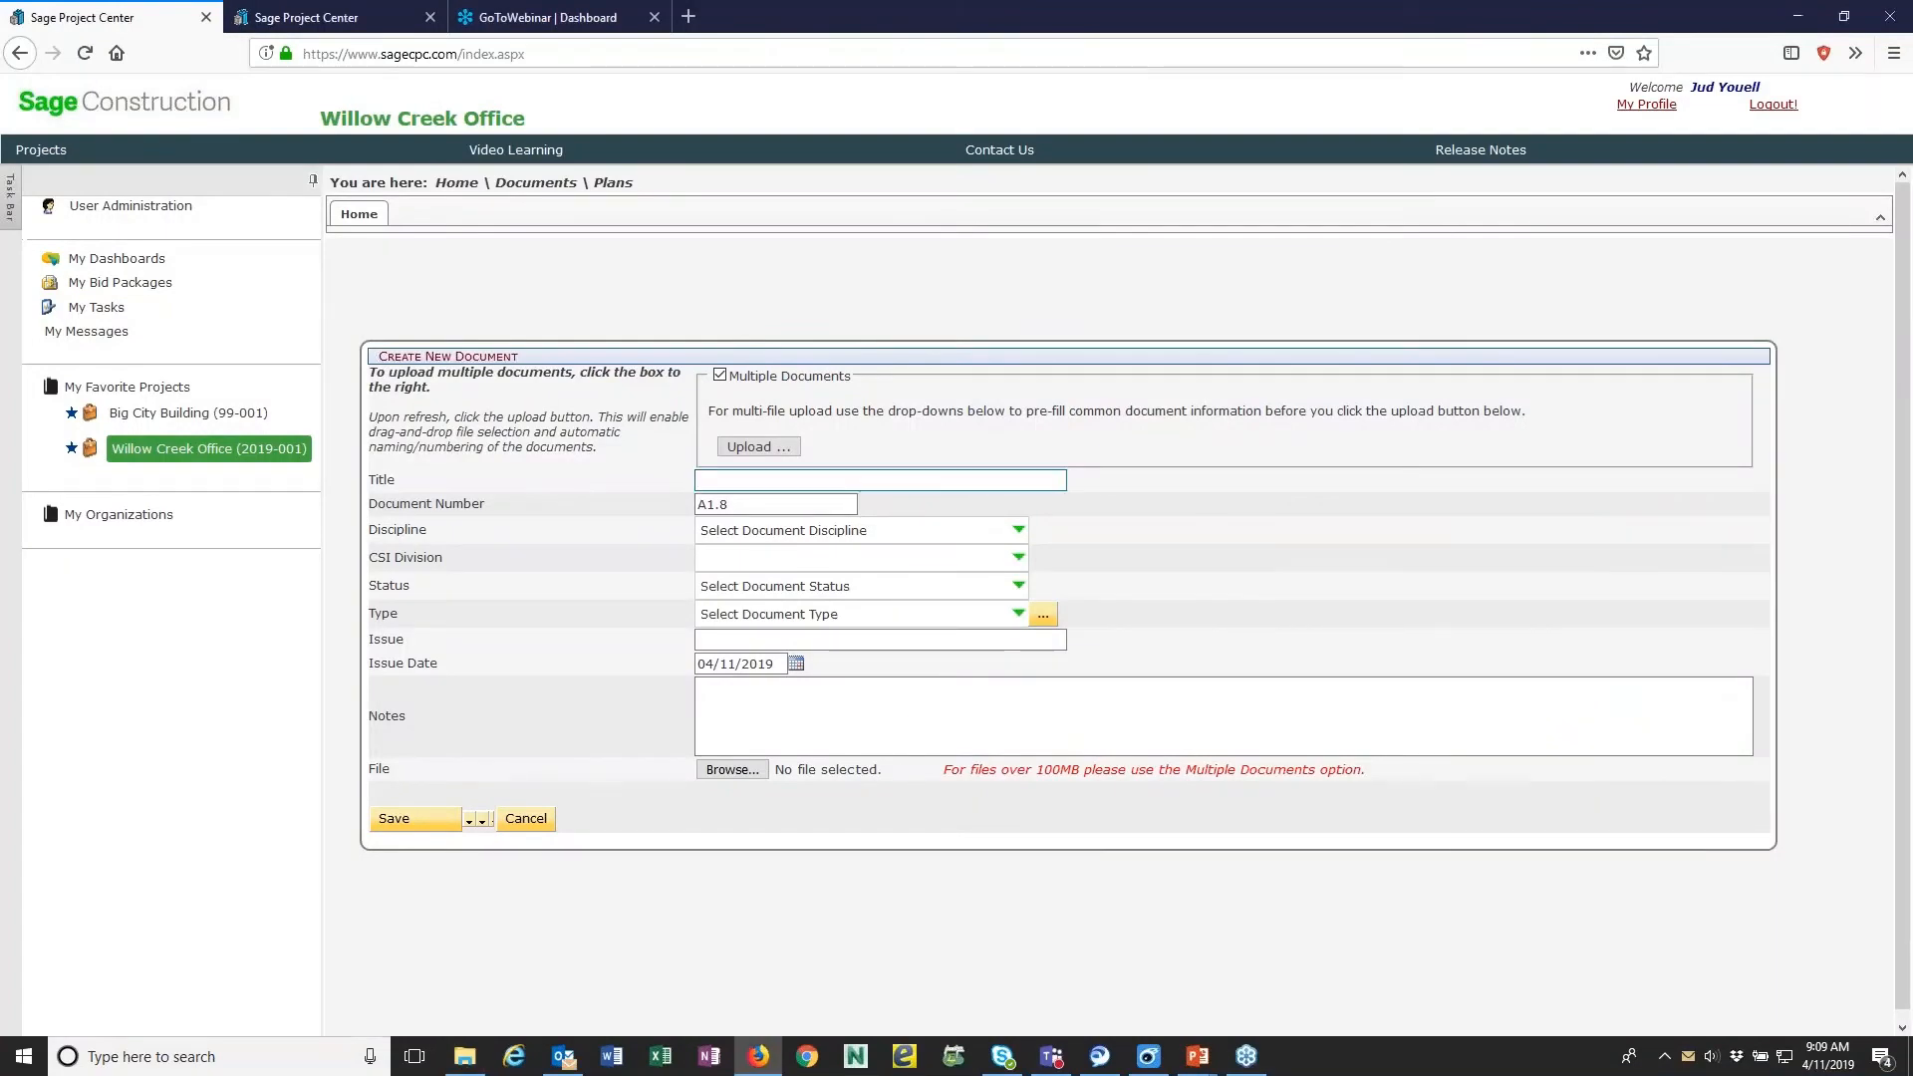
pyautogui.write('Unit Plans')
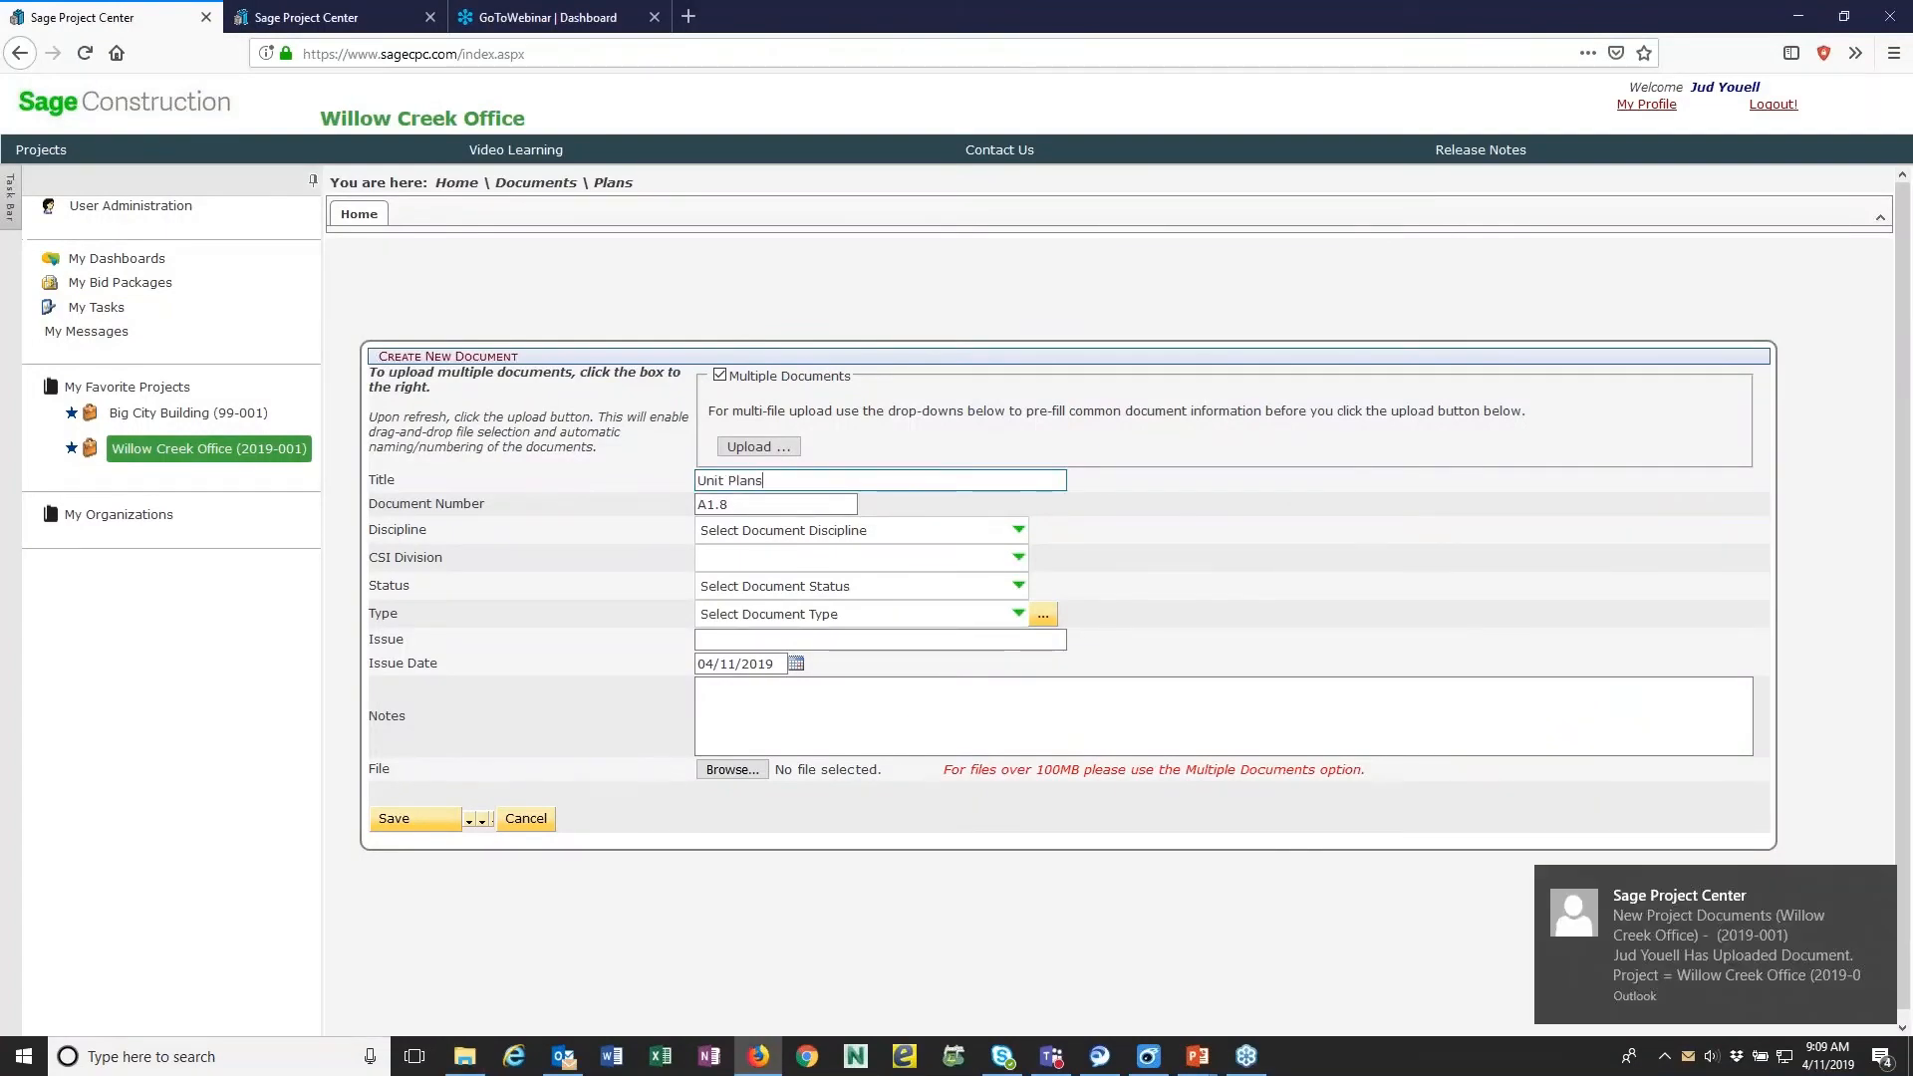
# - Set the new document's discipline to Architectural
pyautogui.click(983, 560)
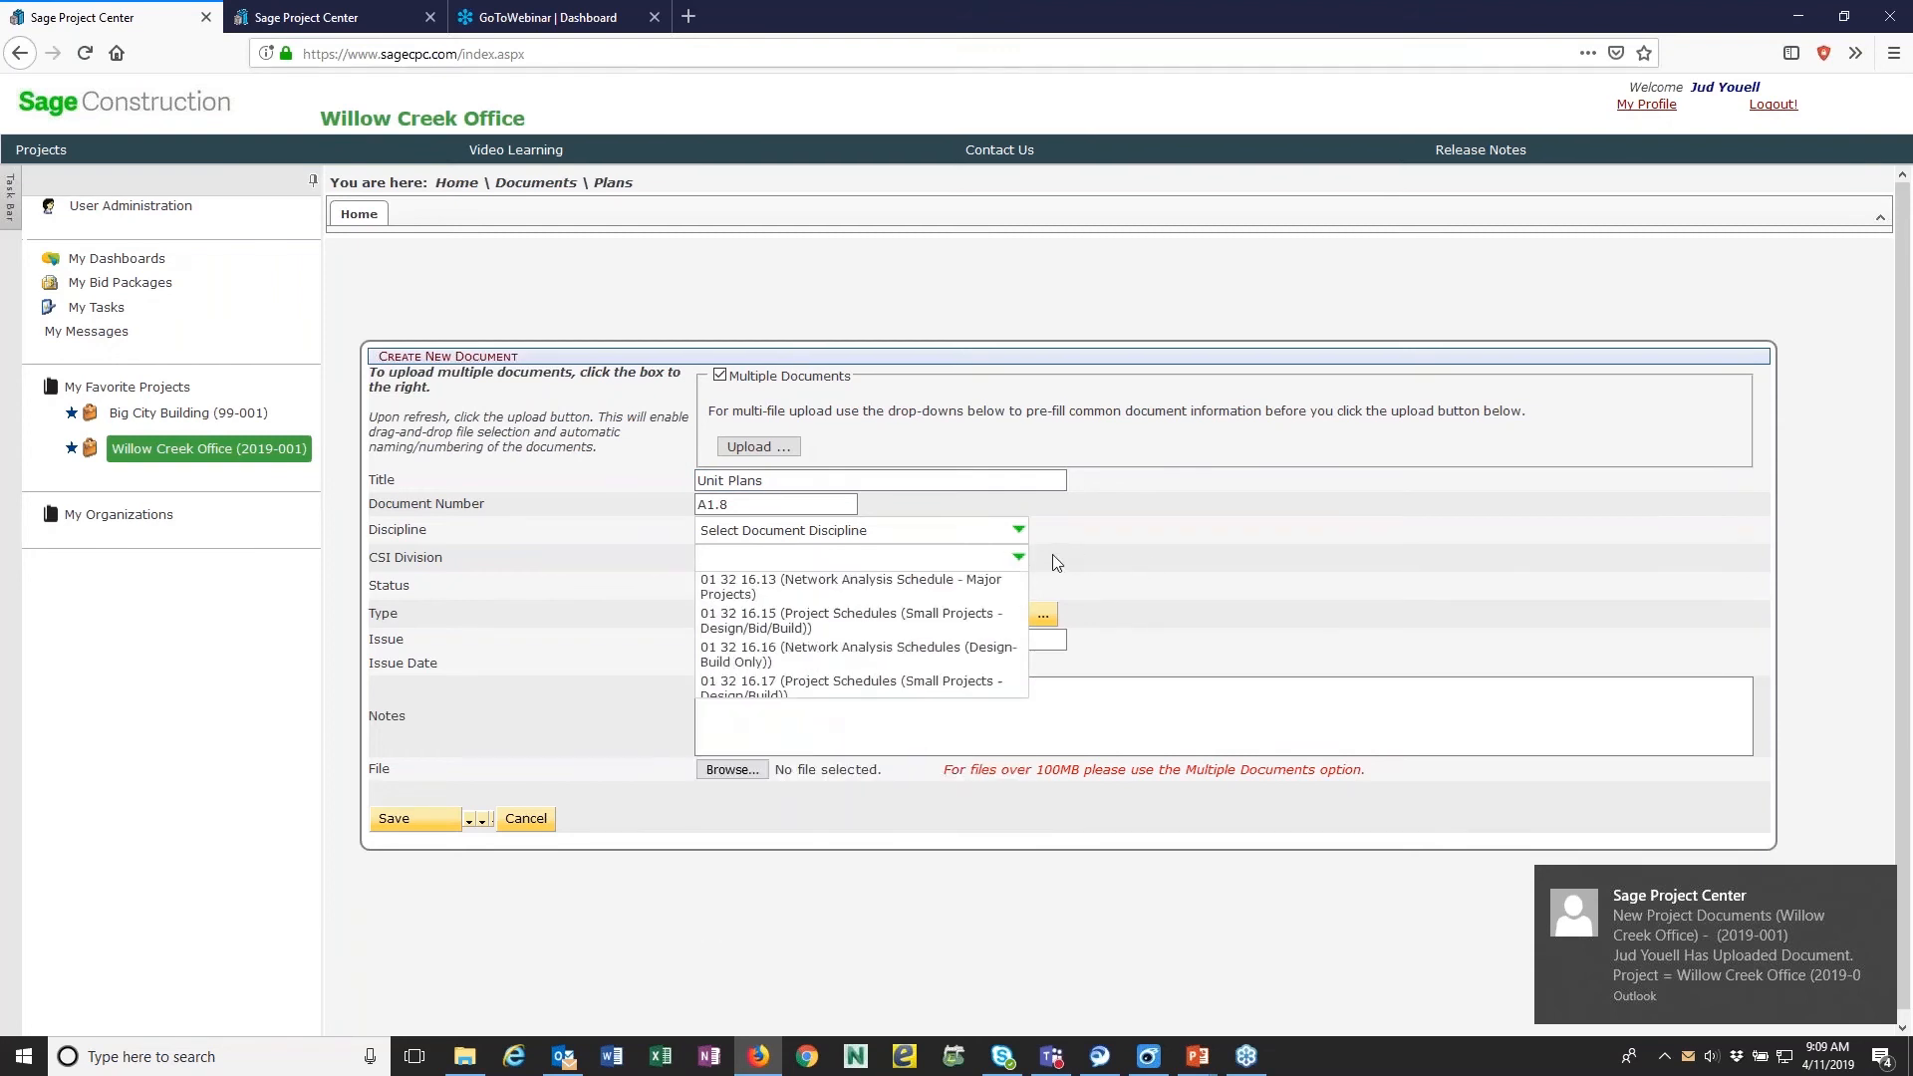
pyautogui.click(1018, 530)
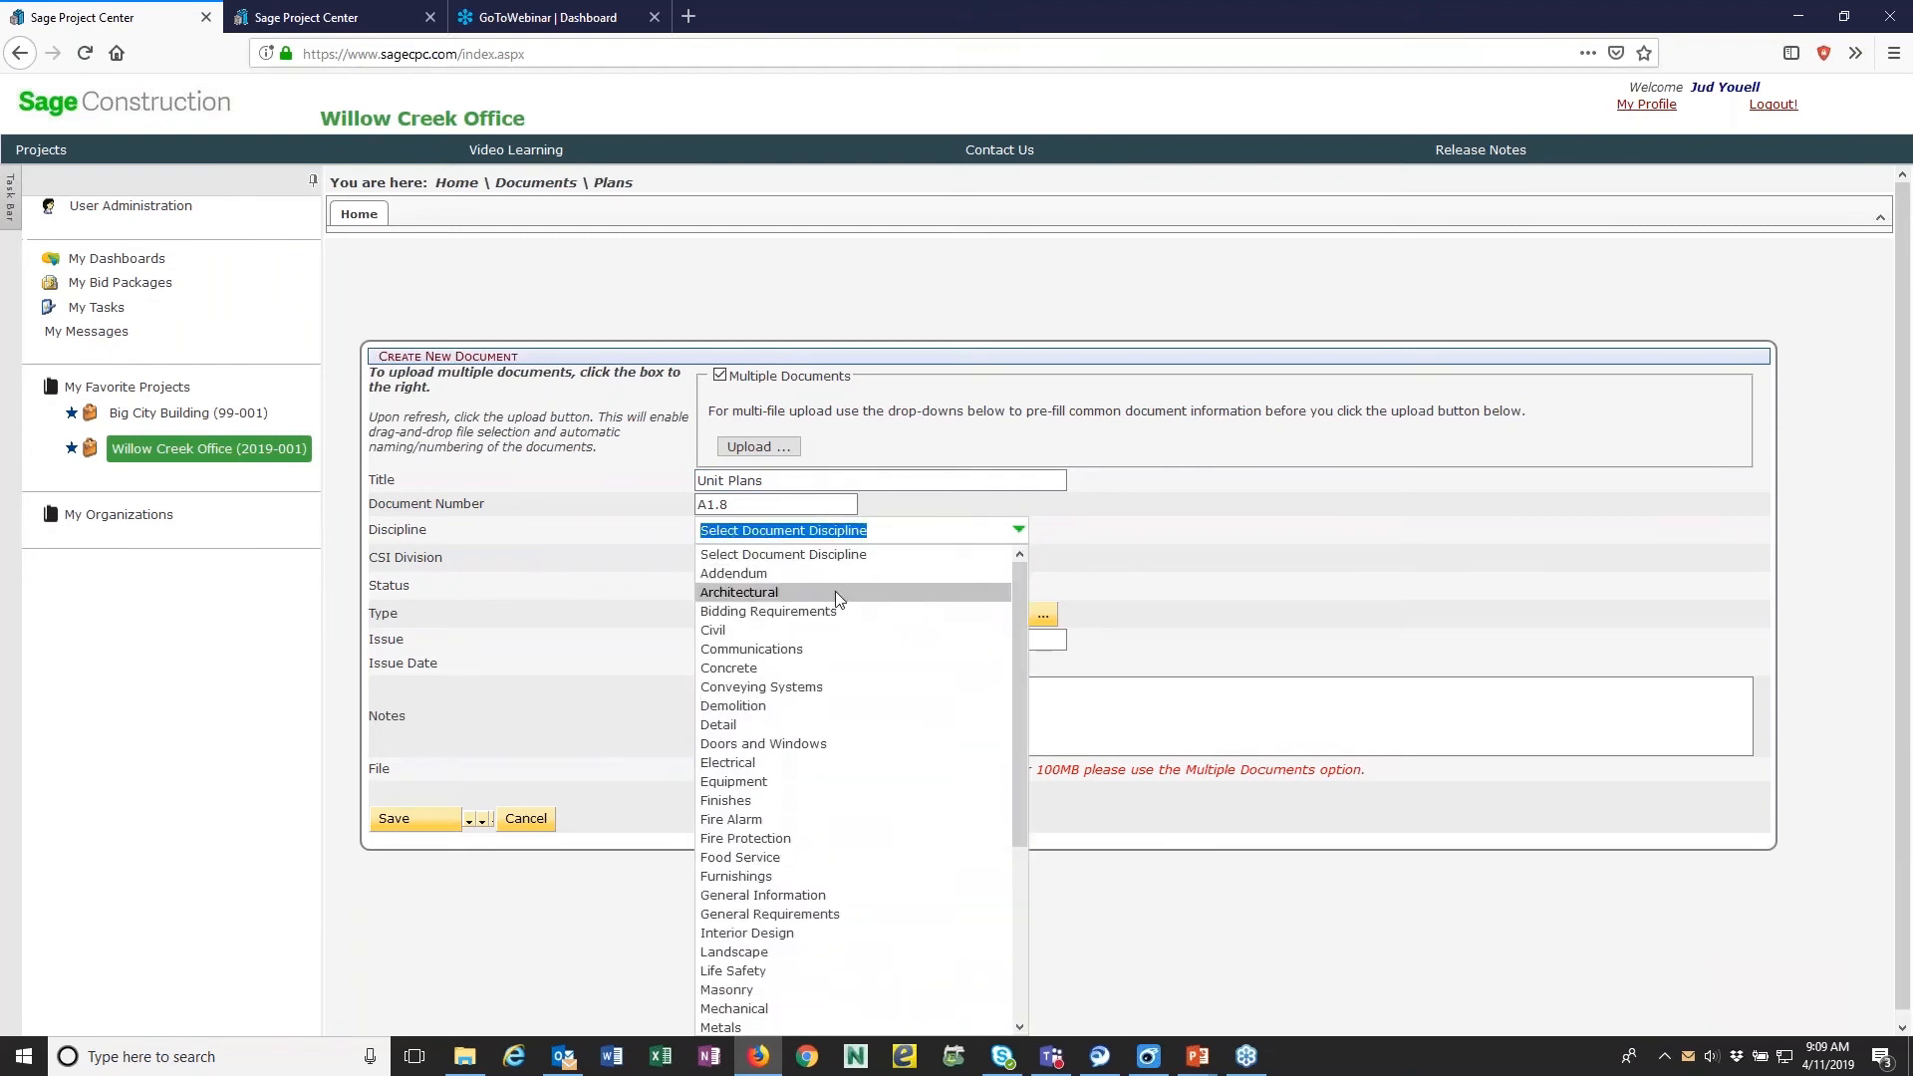
pyautogui.click(835, 589)
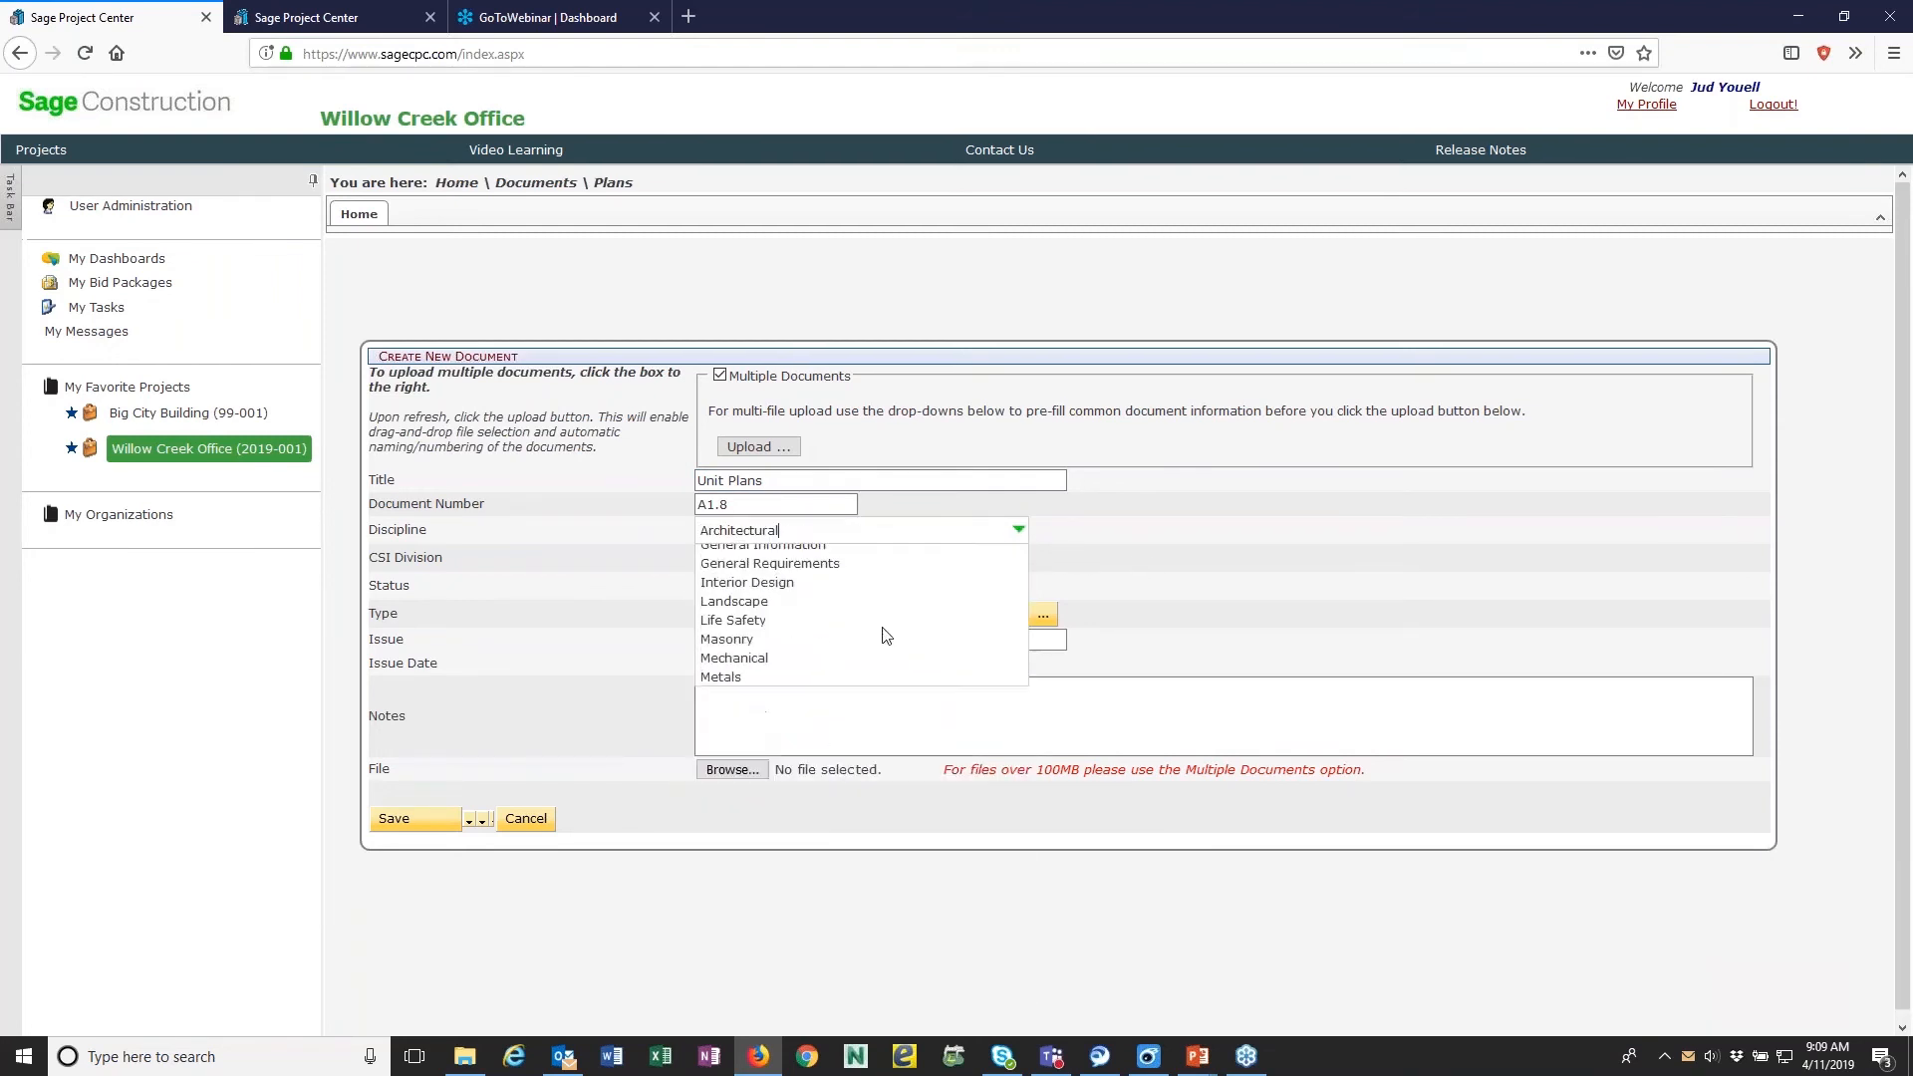
# - Upload and save 011 A1.8 UNIT PLANS & INTERIOR ELEVATIONS.pdf with the multiple-document upload, and show 25 documents per page in the folder list
pyautogui.click(754, 448)
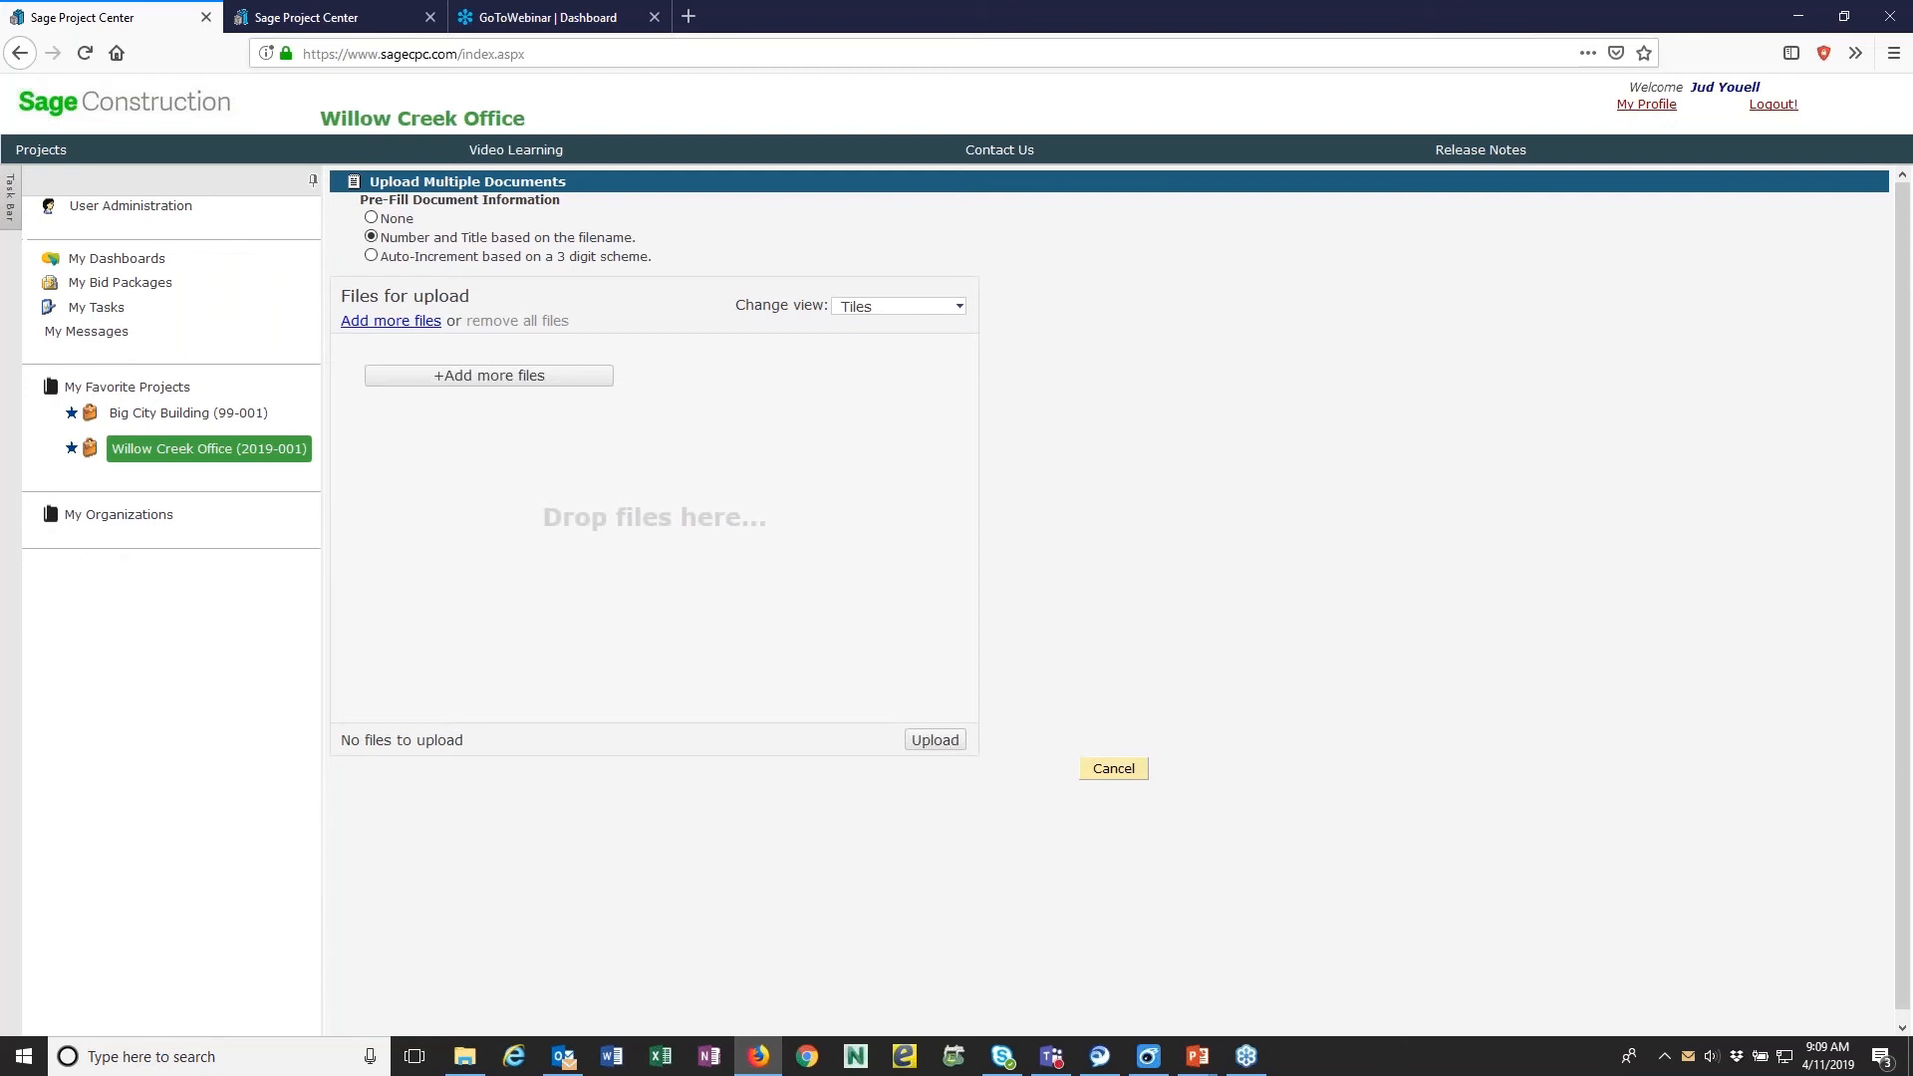
pyautogui.moveTo(1907, 528); pyautogui.dragTo(754, 561)
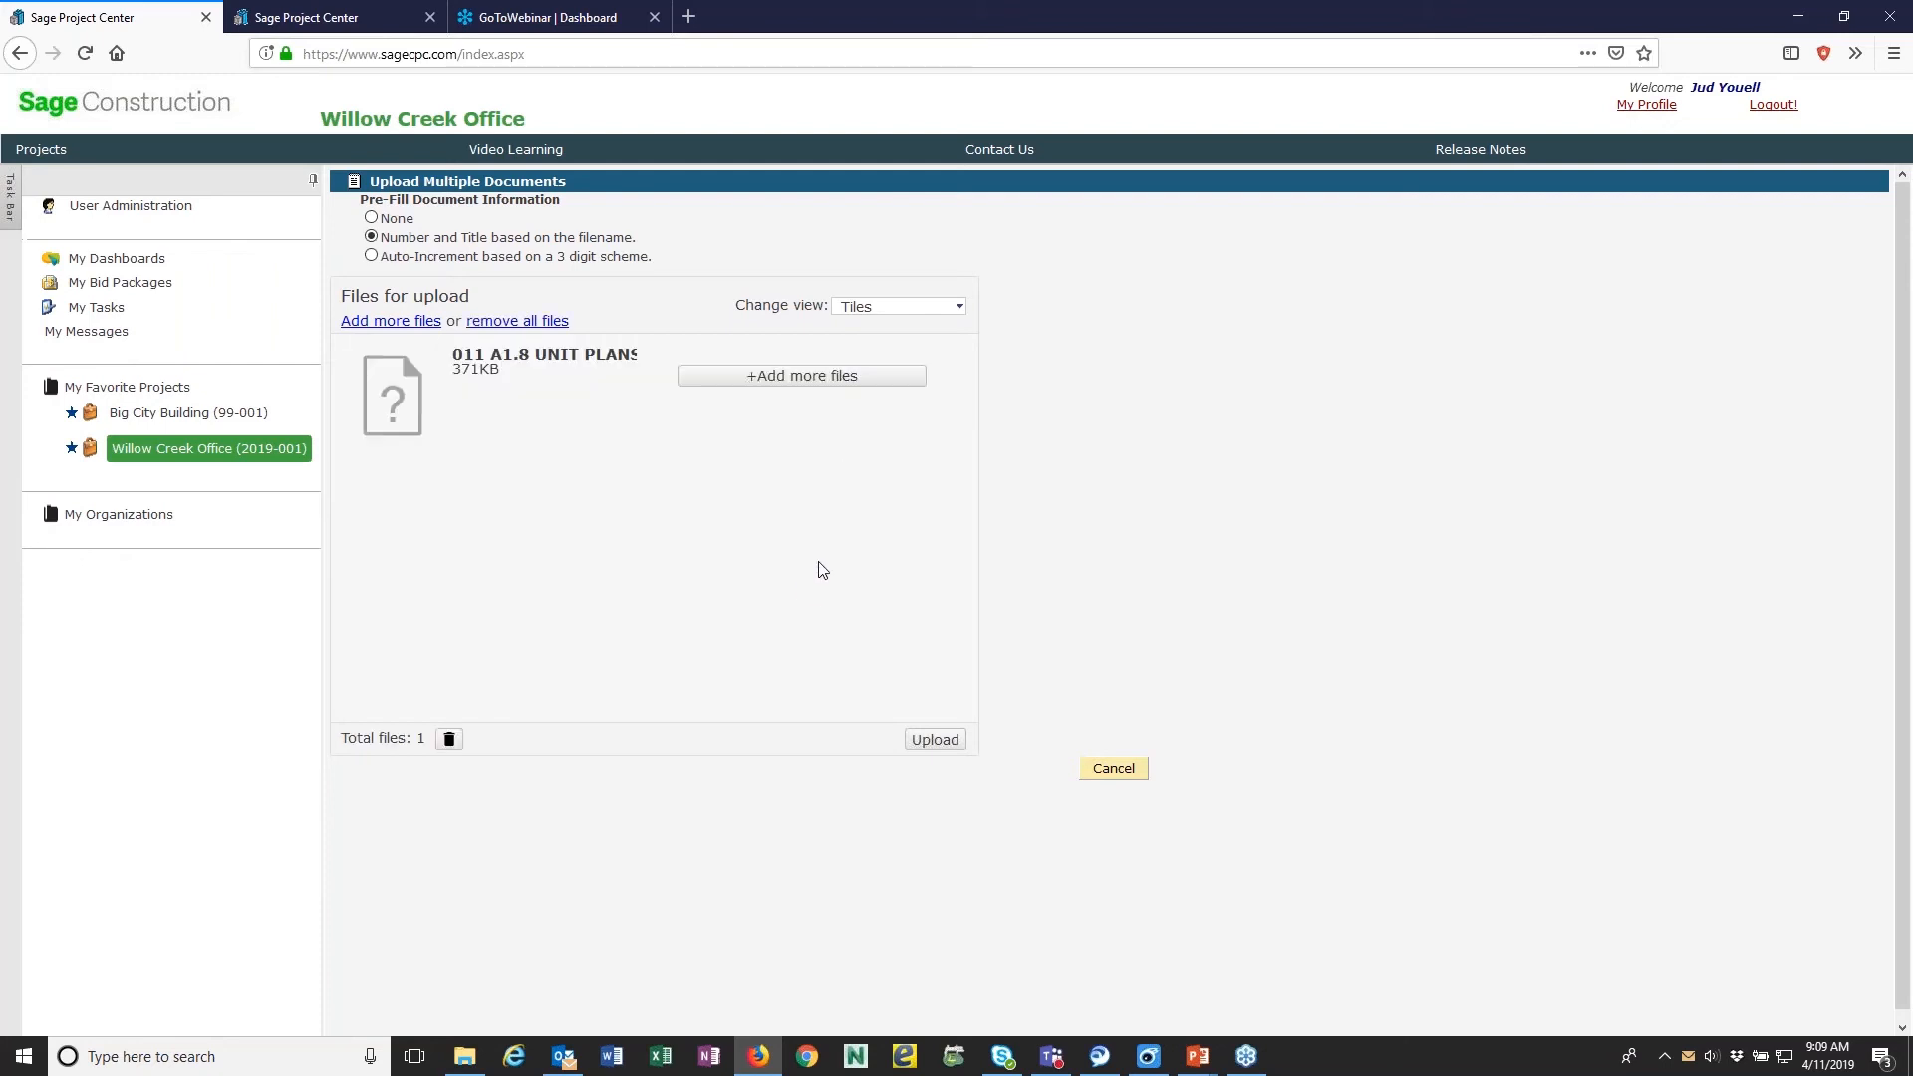
pyautogui.click(941, 741)
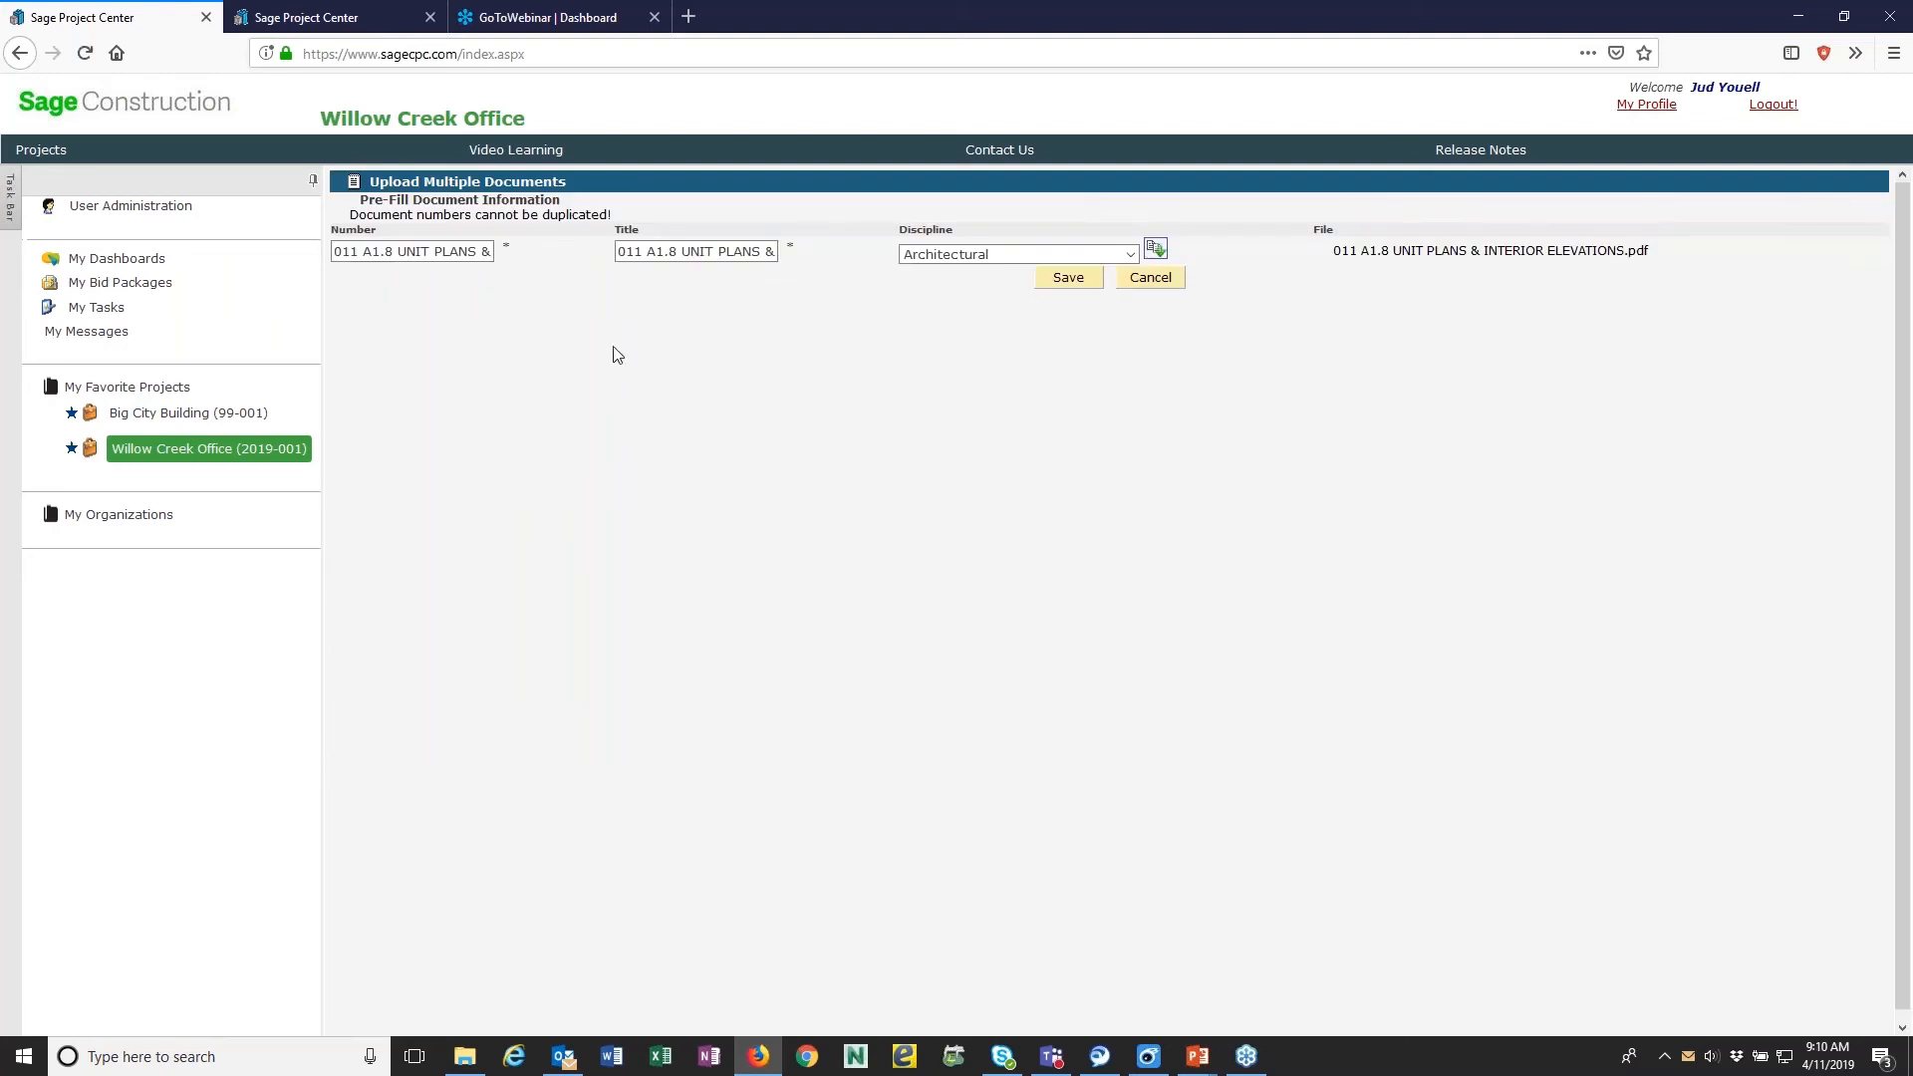
pyautogui.click(1062, 286)
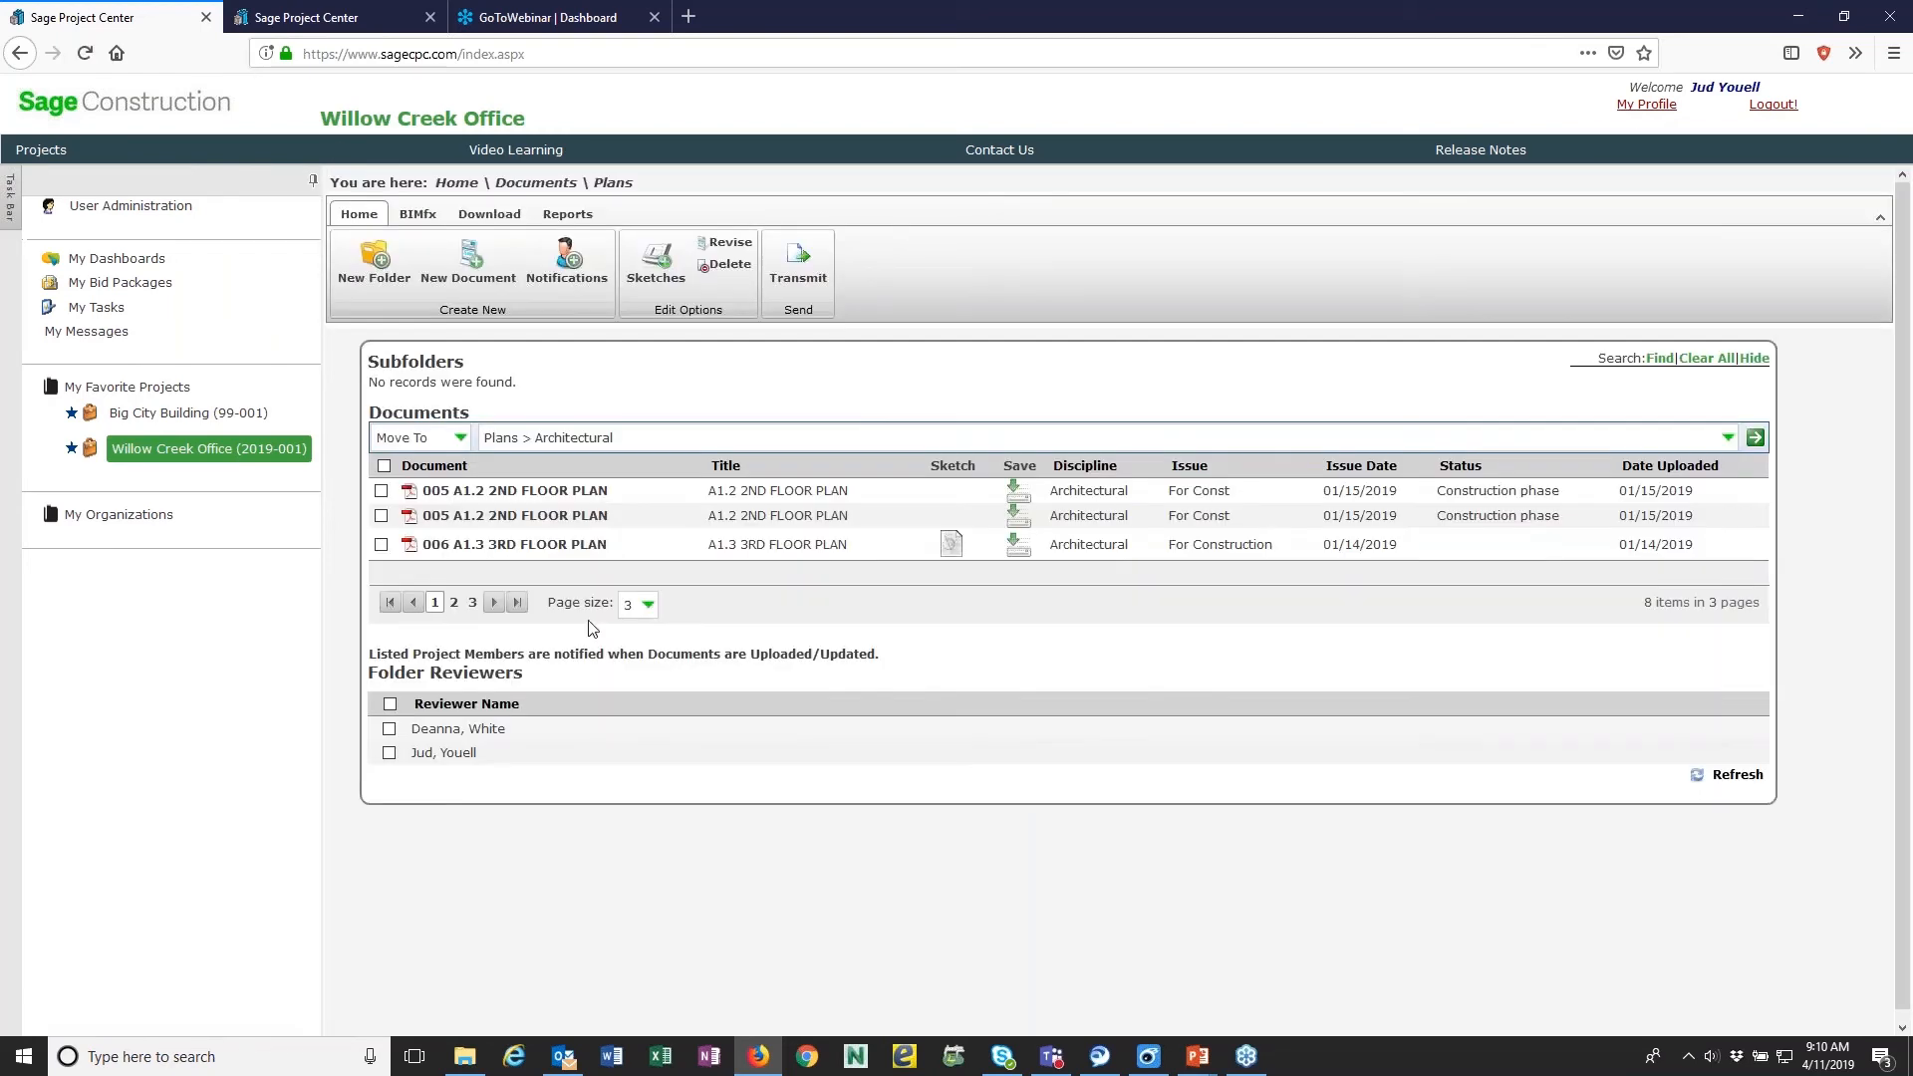
pyautogui.click(648, 605)
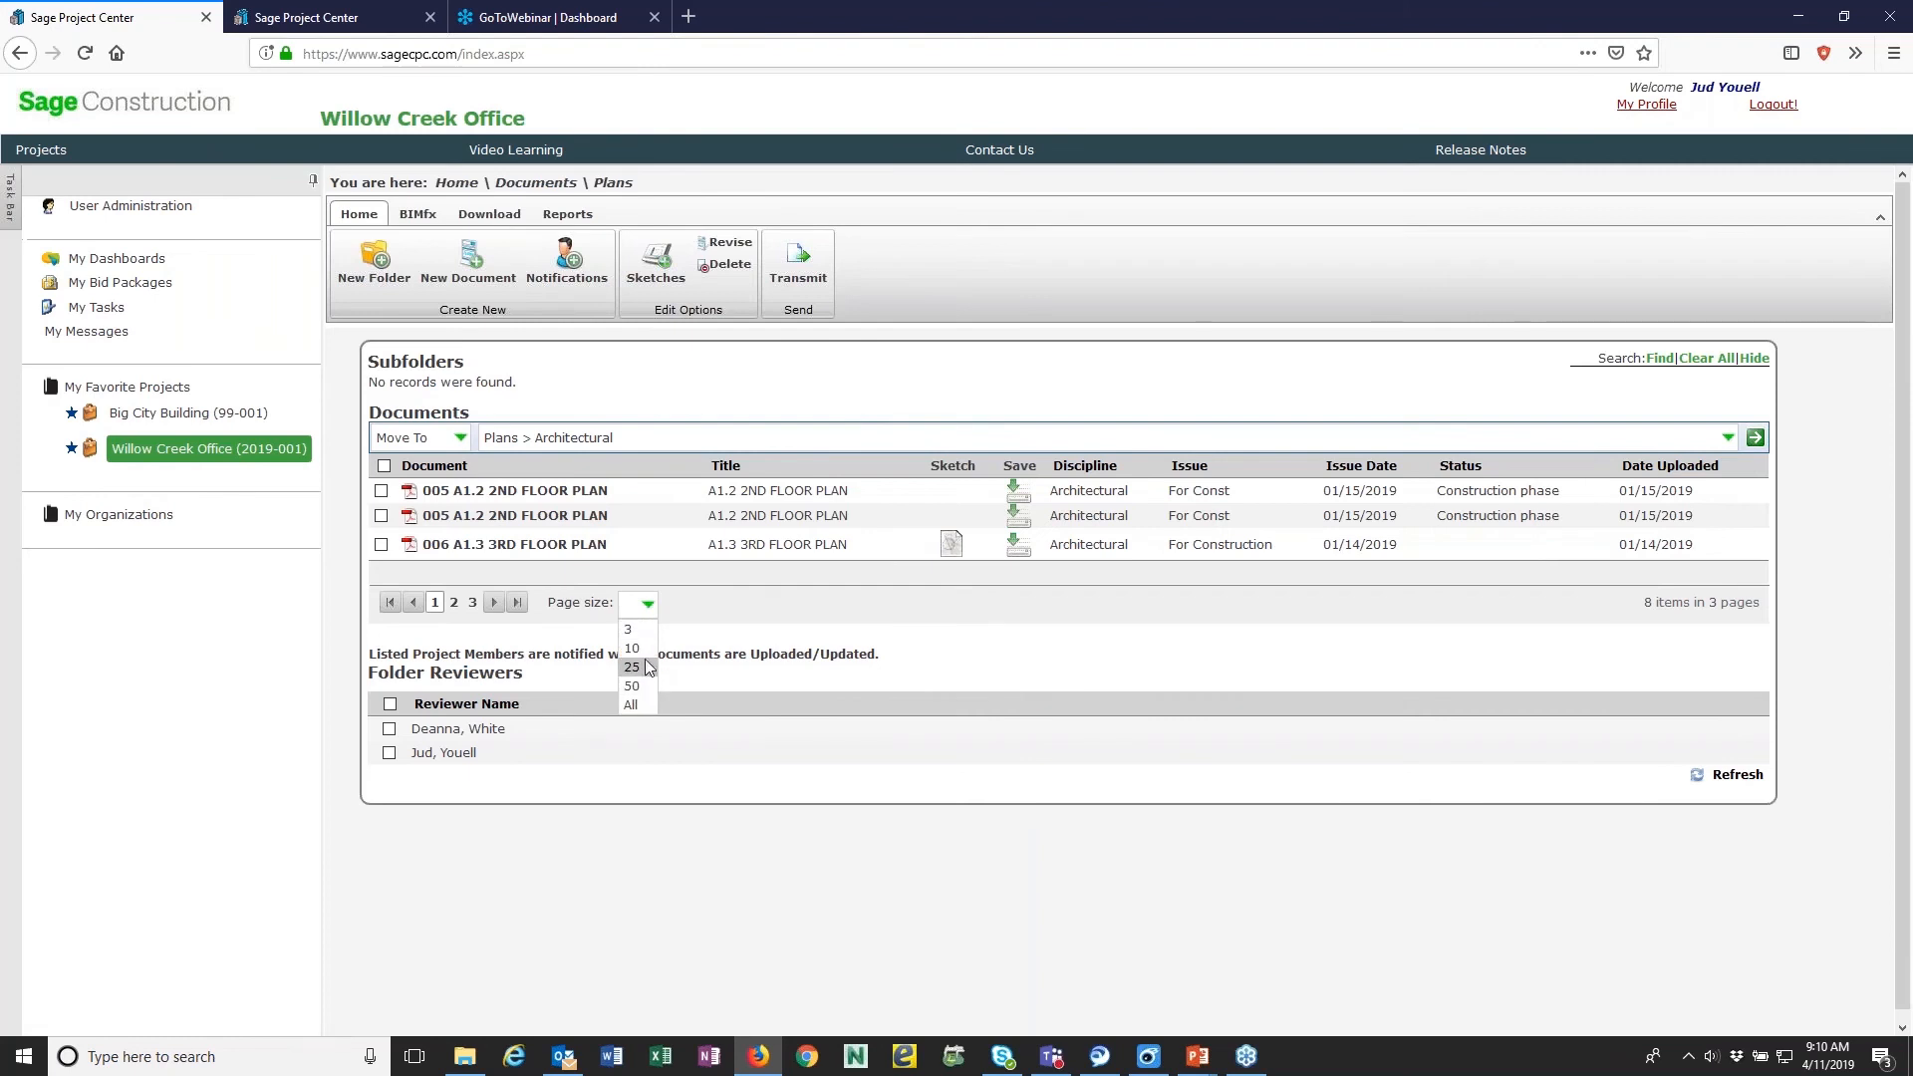
pyautogui.click(634, 666)
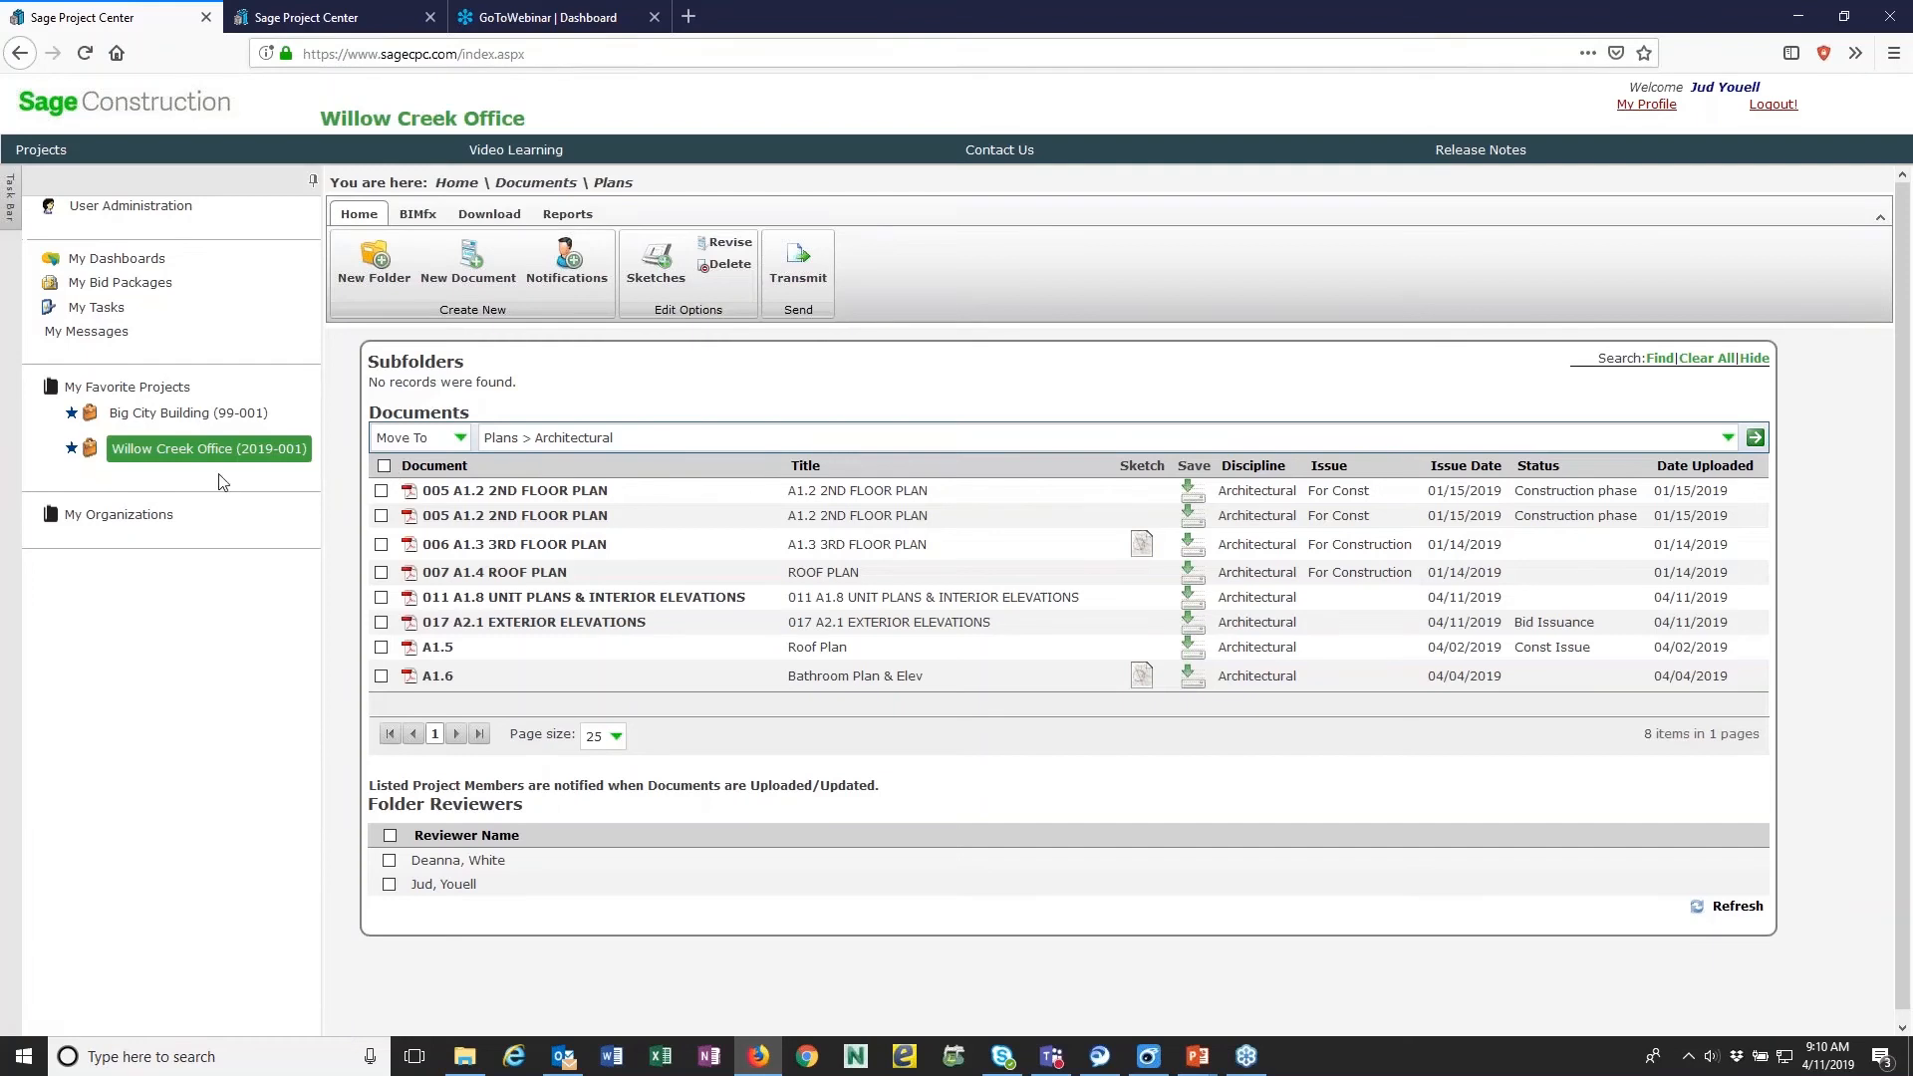
# - Reopen the Architectural folder through the project's Plans and show 10 documents per page
pyautogui.click(515, 190)
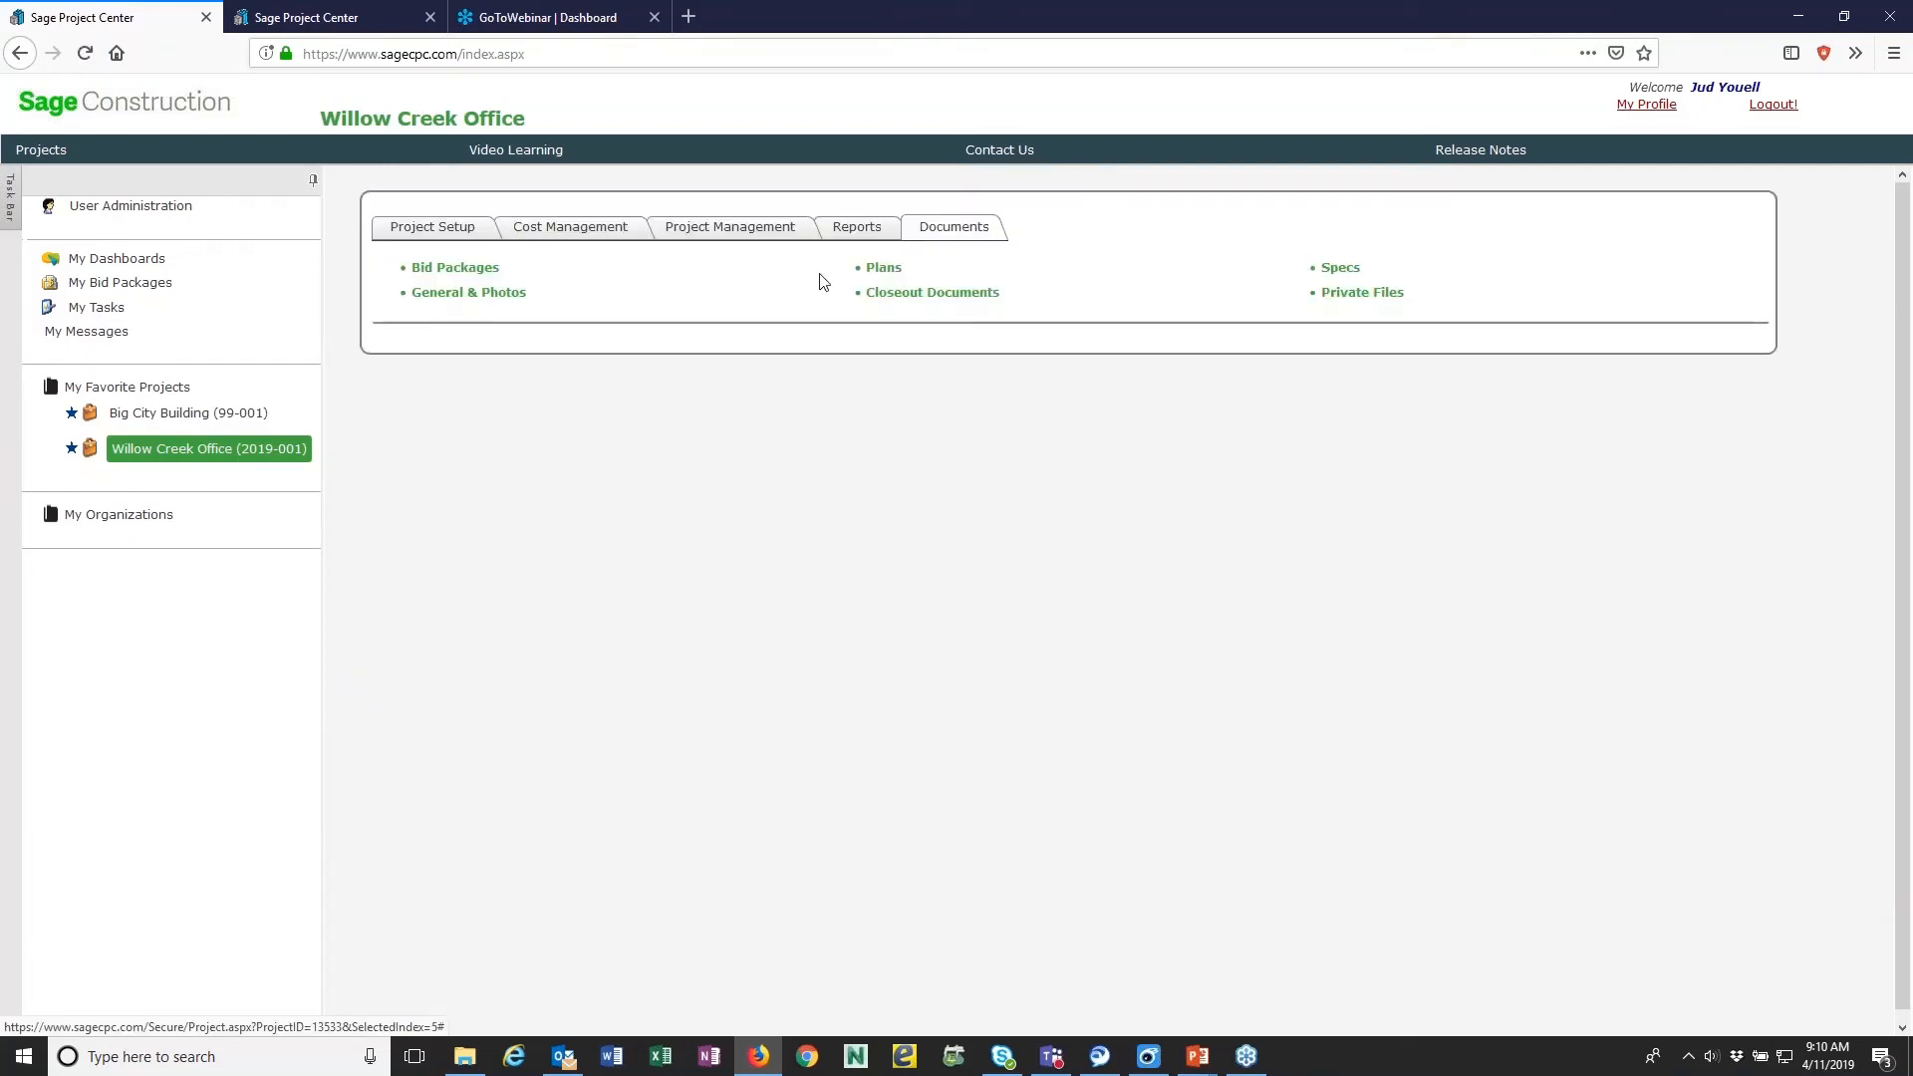
pyautogui.click(891, 271)
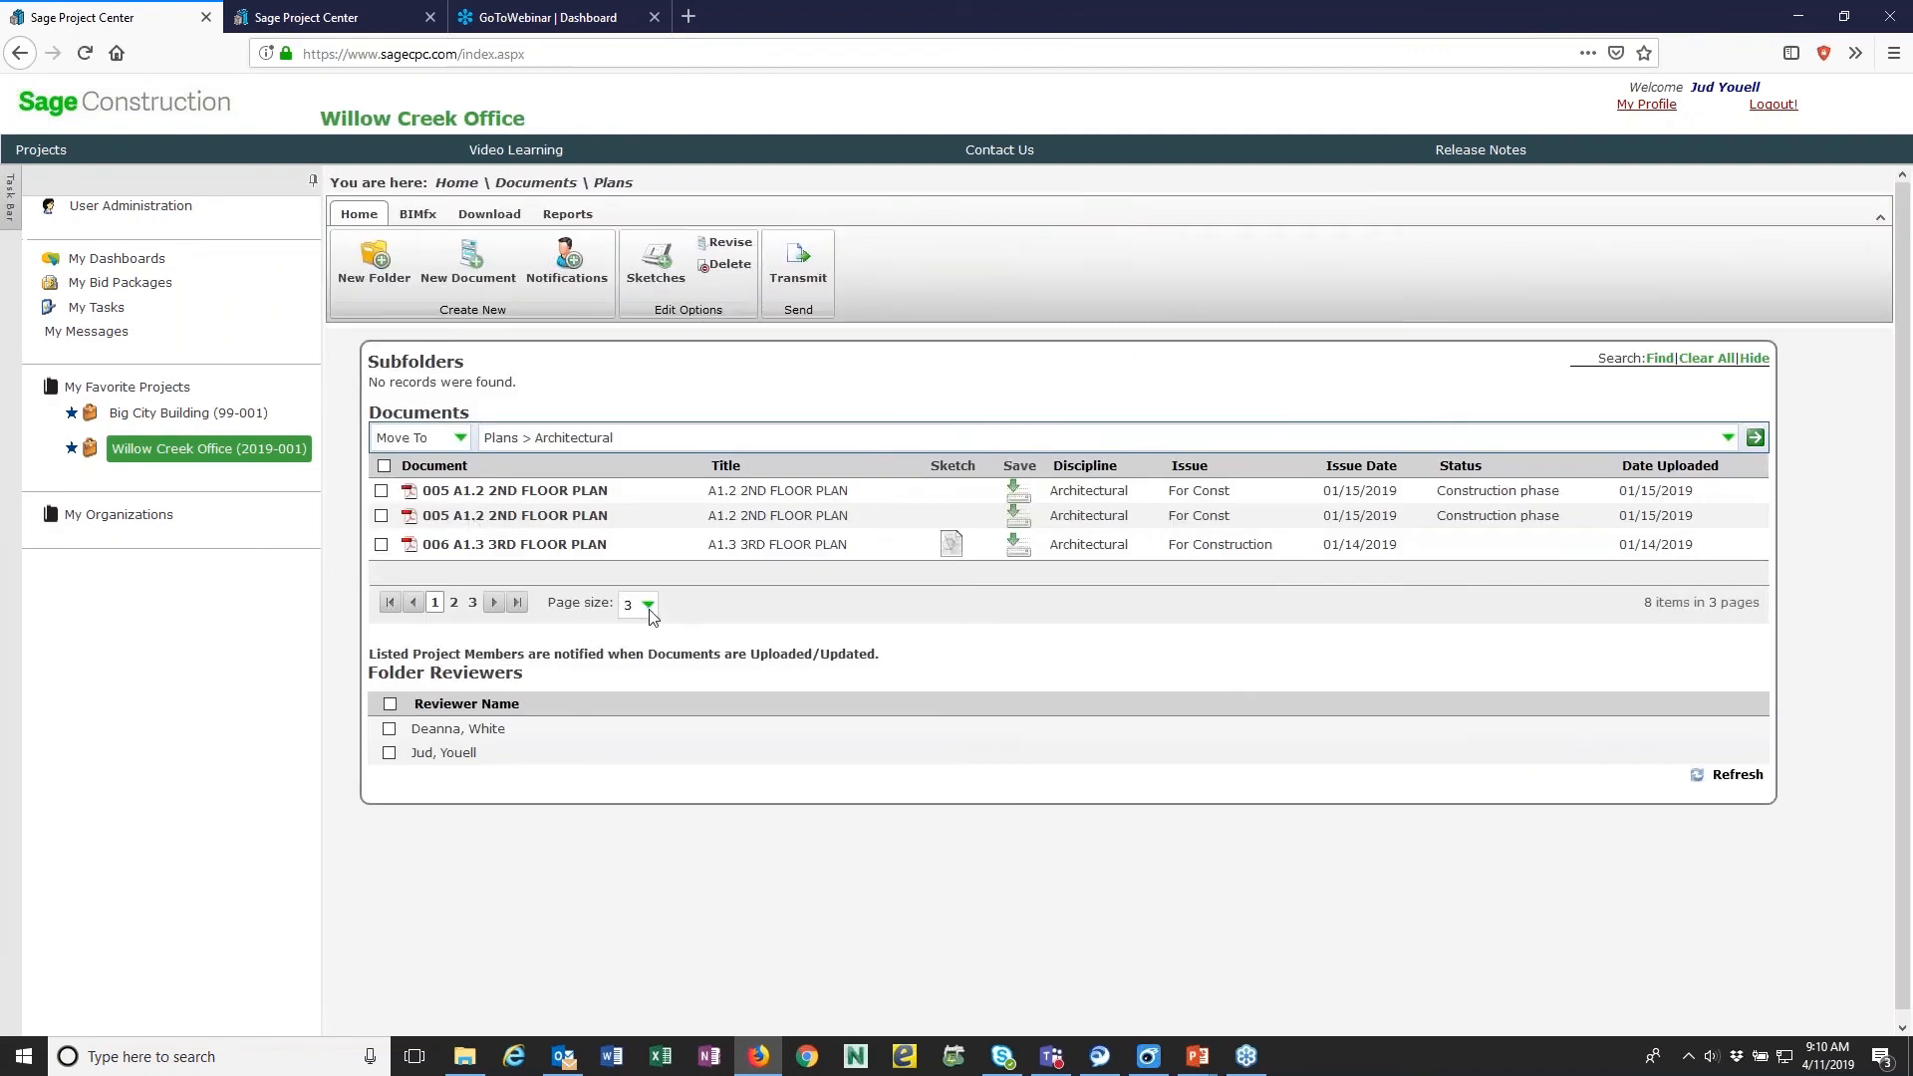
pyautogui.click(648, 609)
pyautogui.click(633, 649)
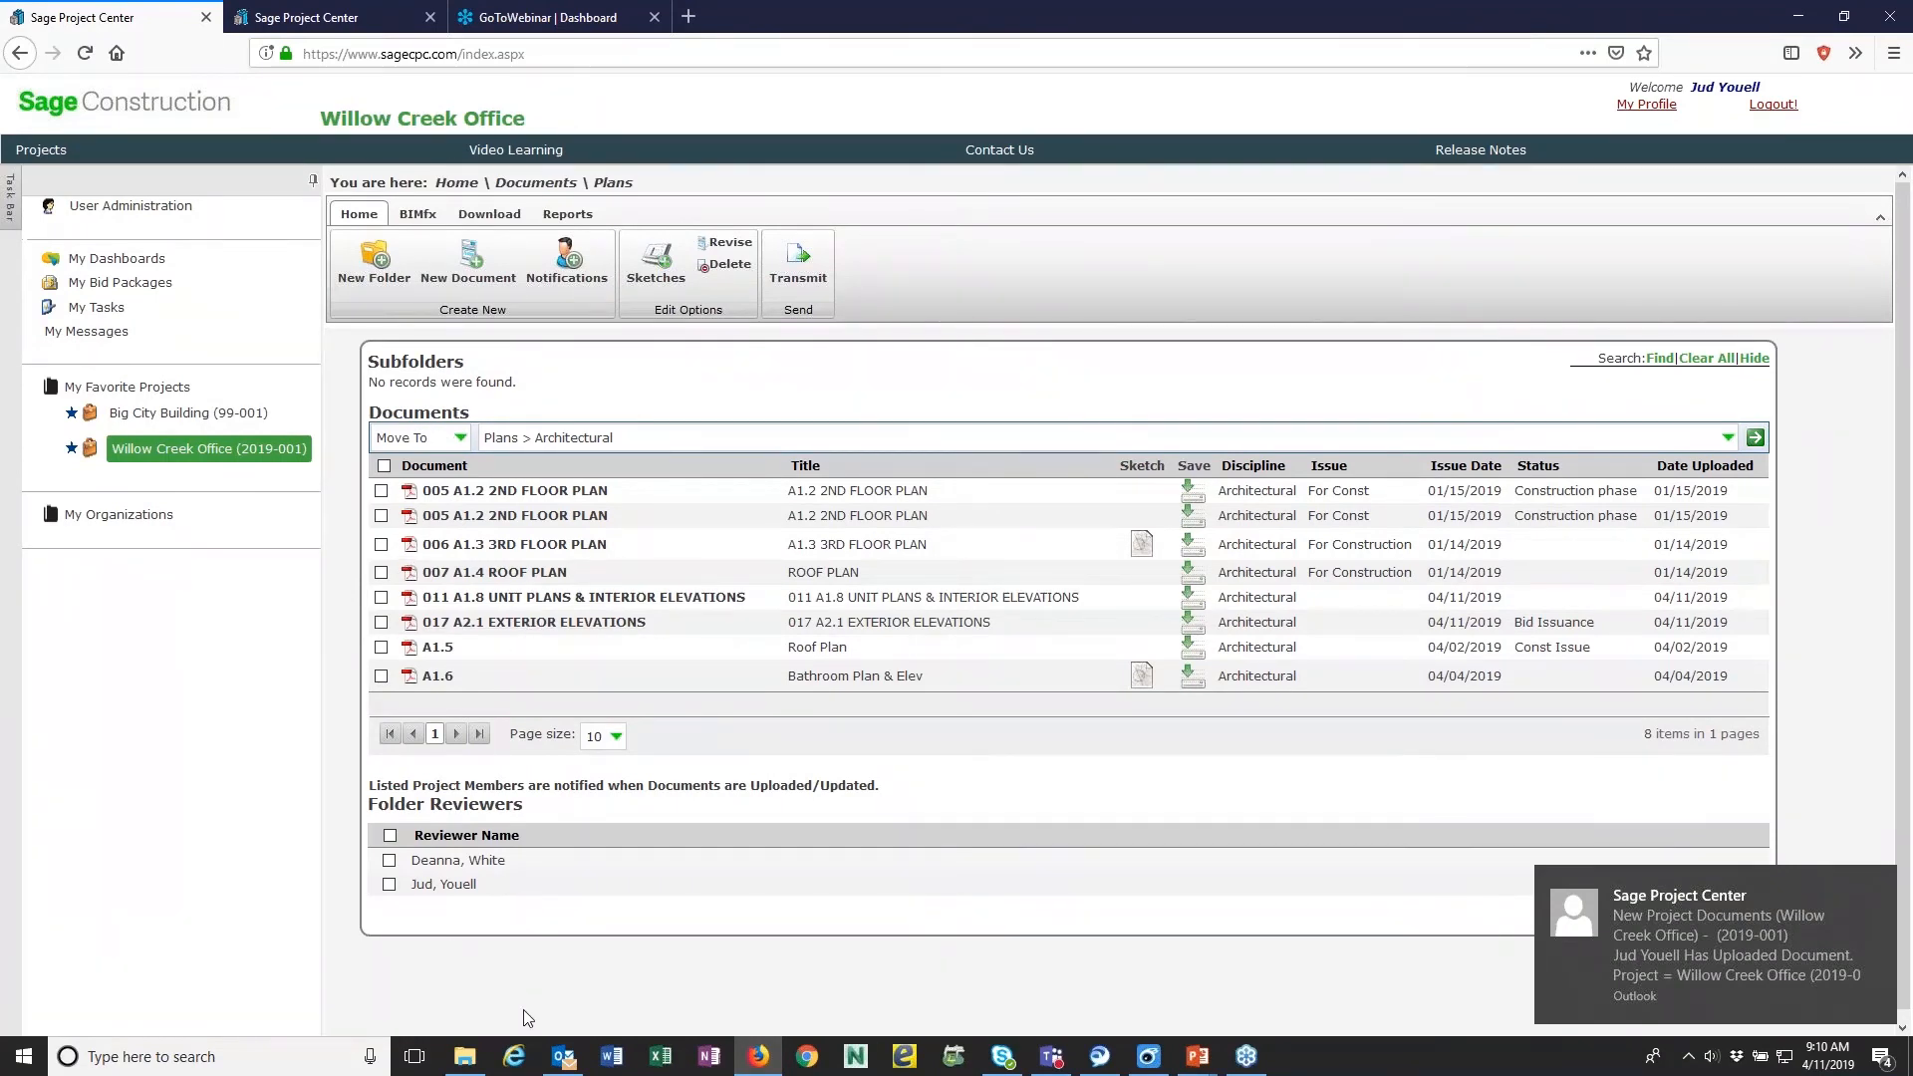
# - Switch to Outlook, view the new project documents notification in the inbox, follow its link to the files, and close the page it opens
pyautogui.click(563, 1056)
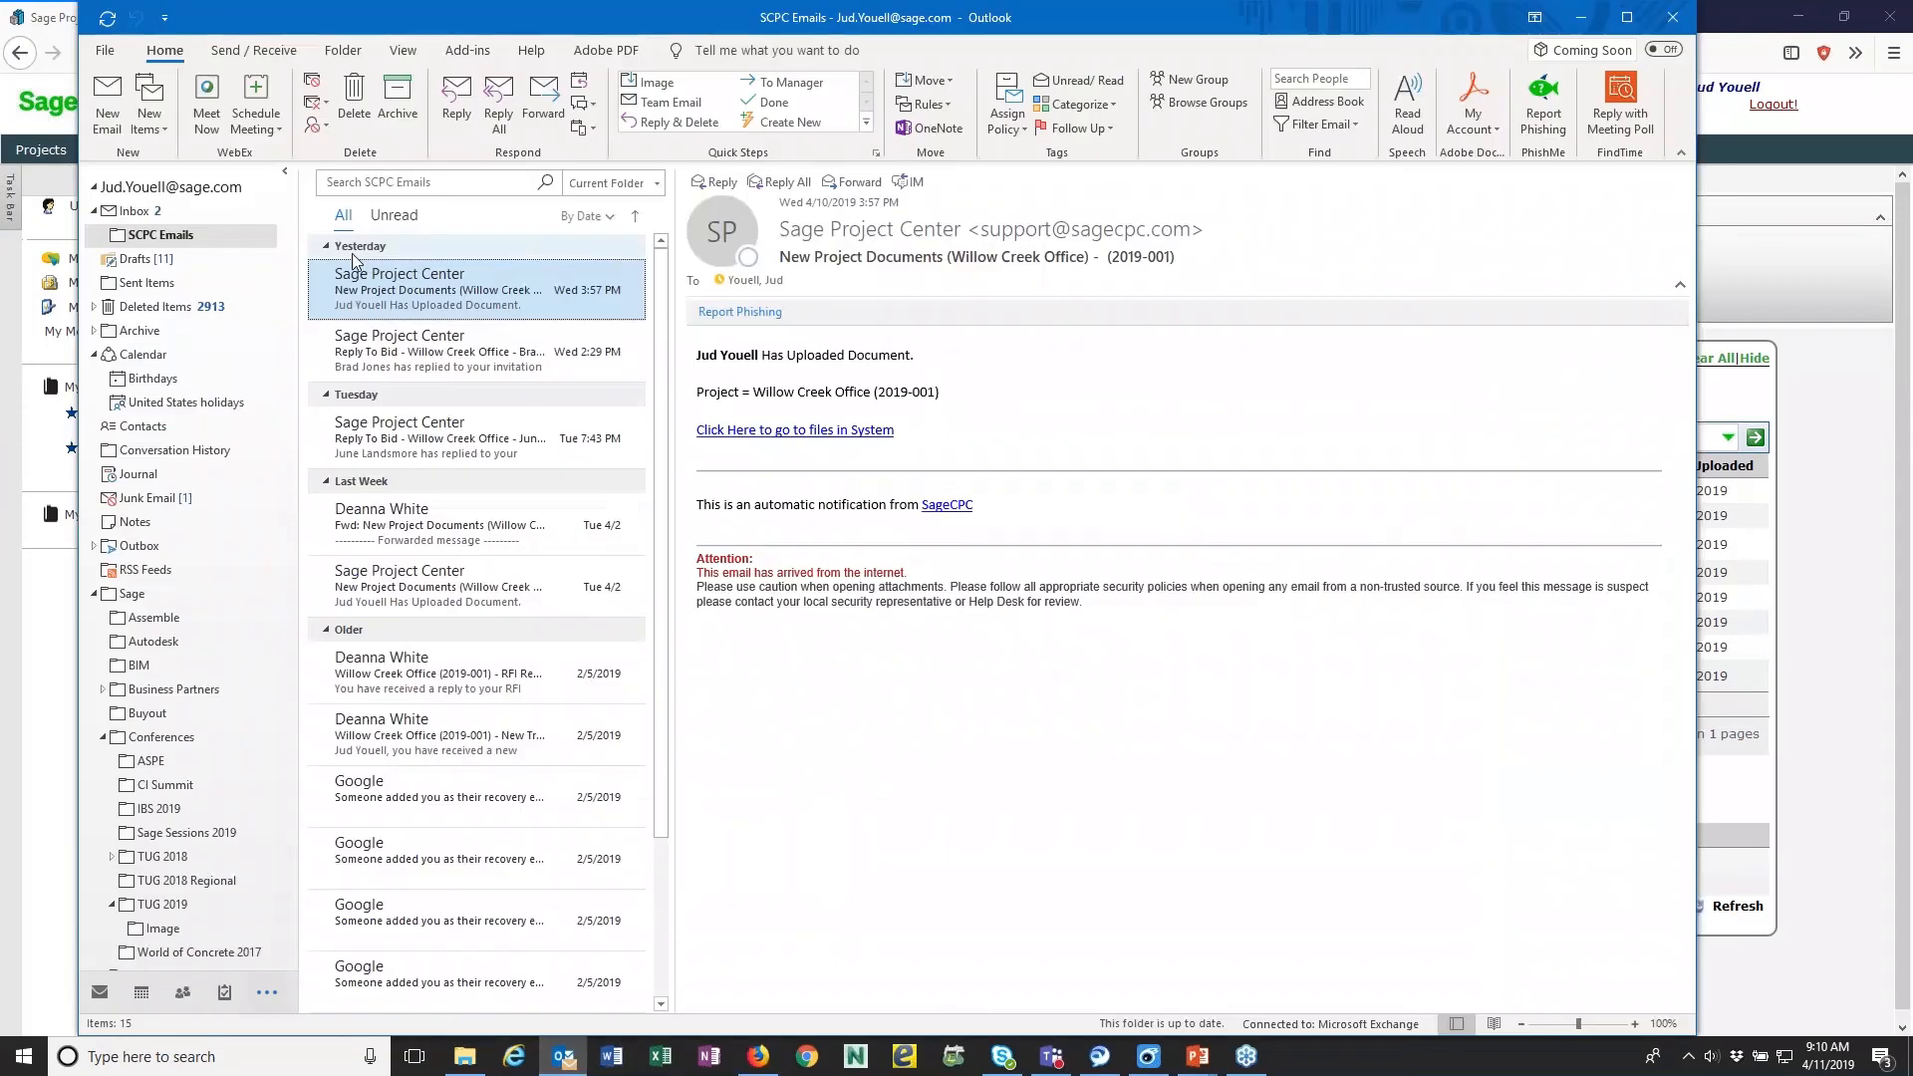
pyautogui.click(169, 213)
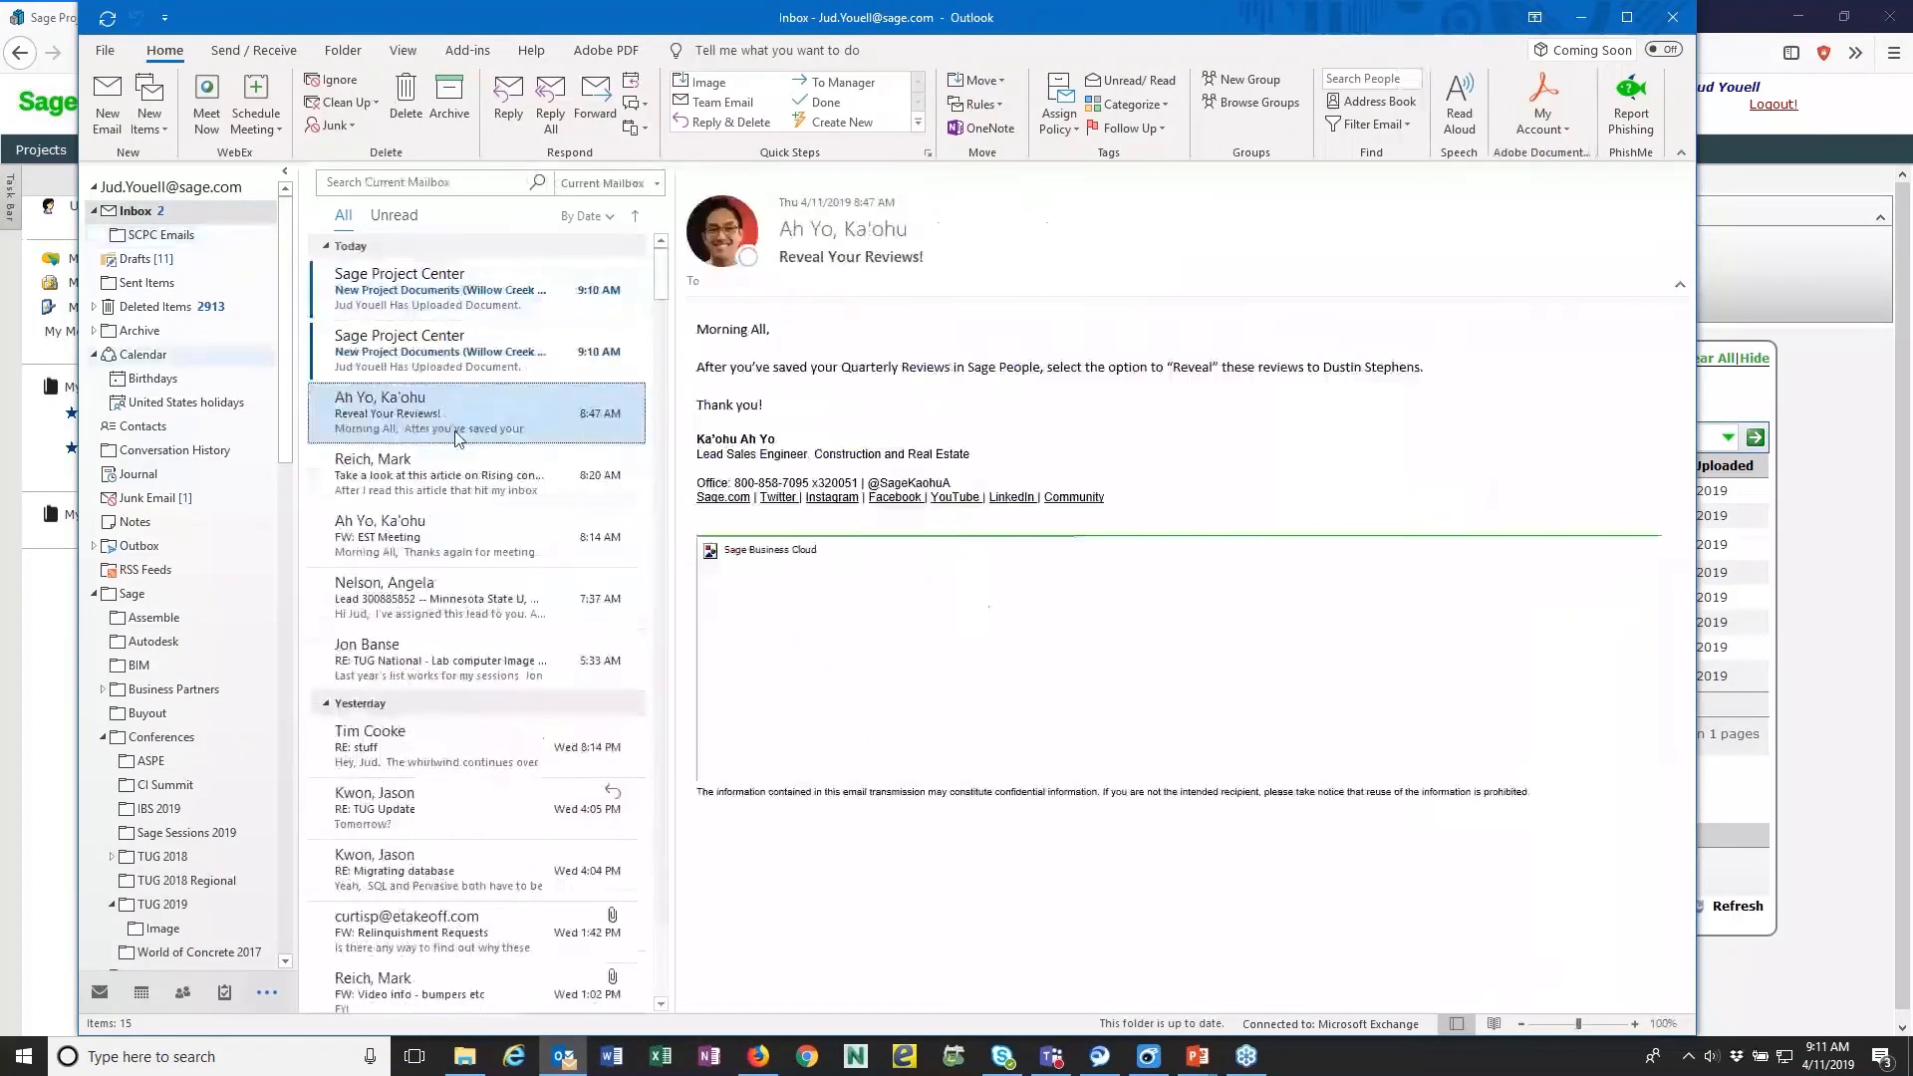
pyautogui.click(473, 328)
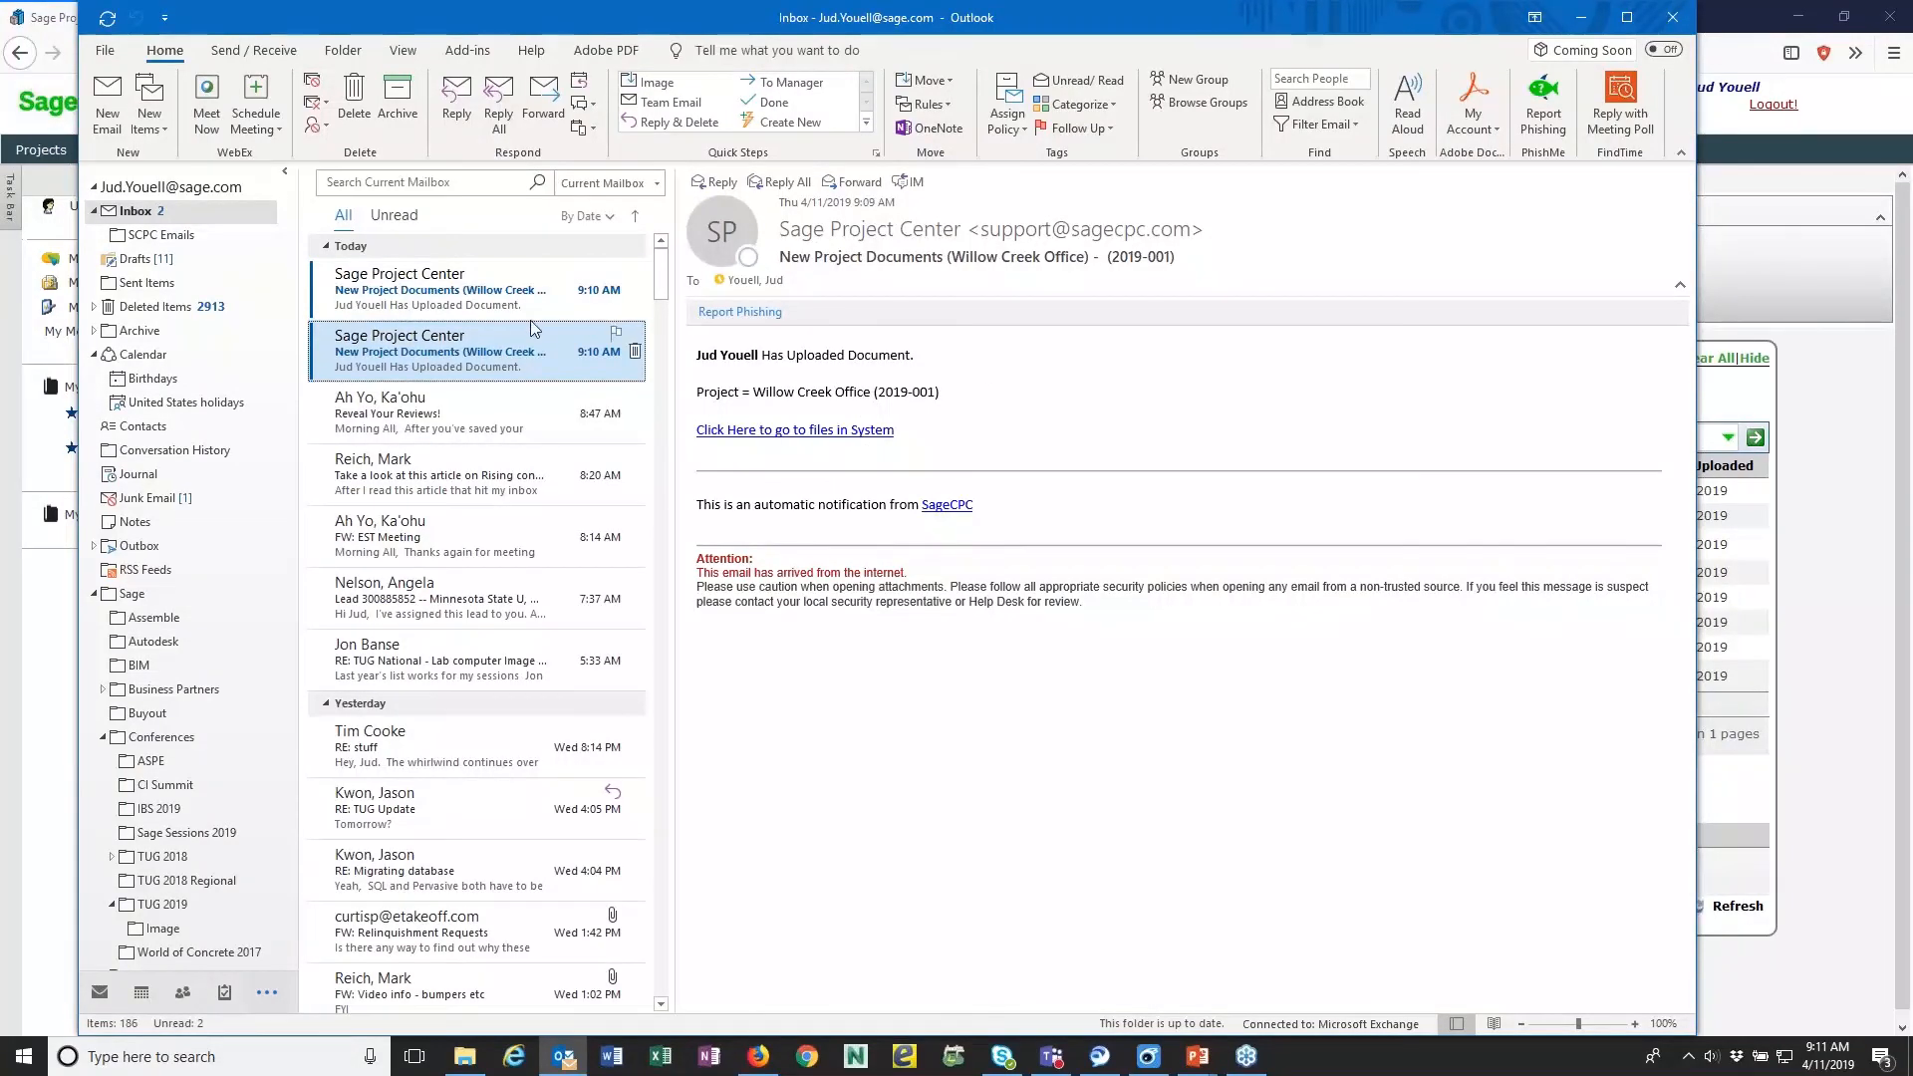
pyautogui.click(490, 359)
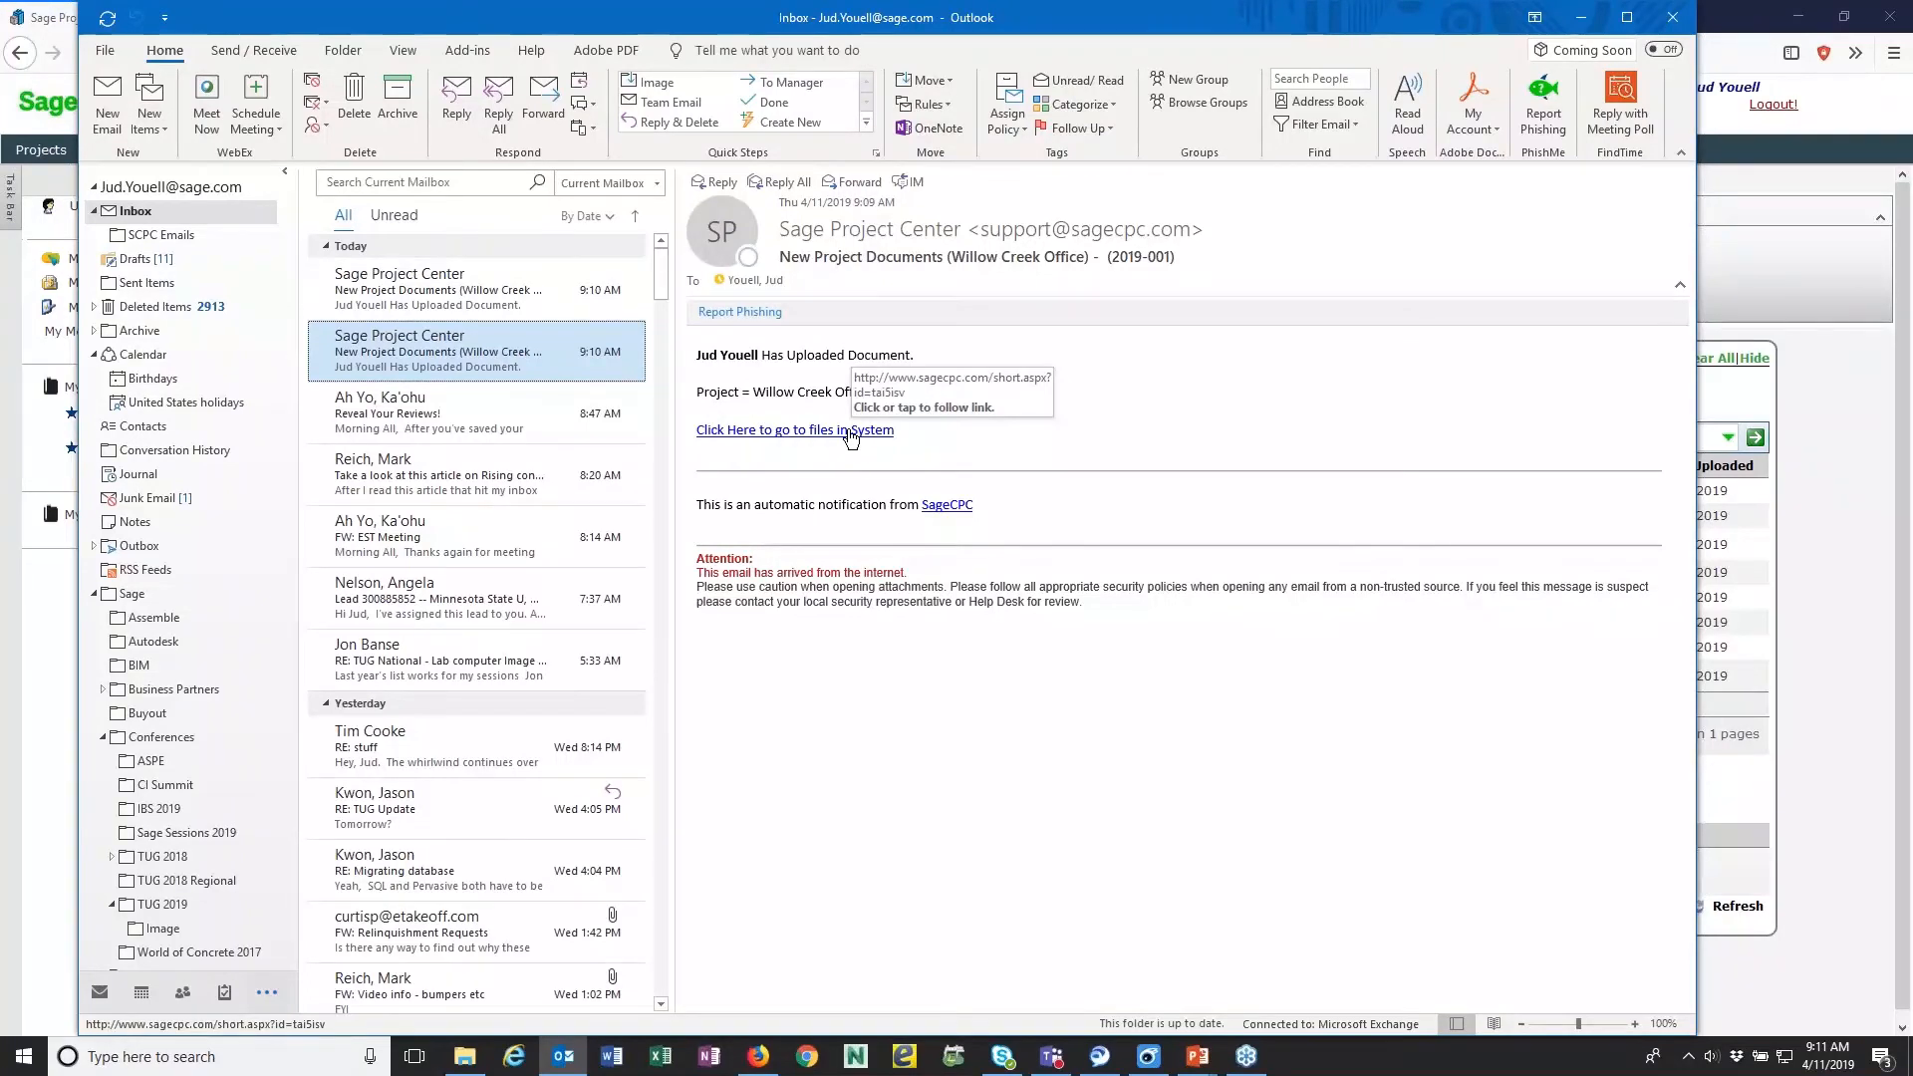
pyautogui.click(850, 431)
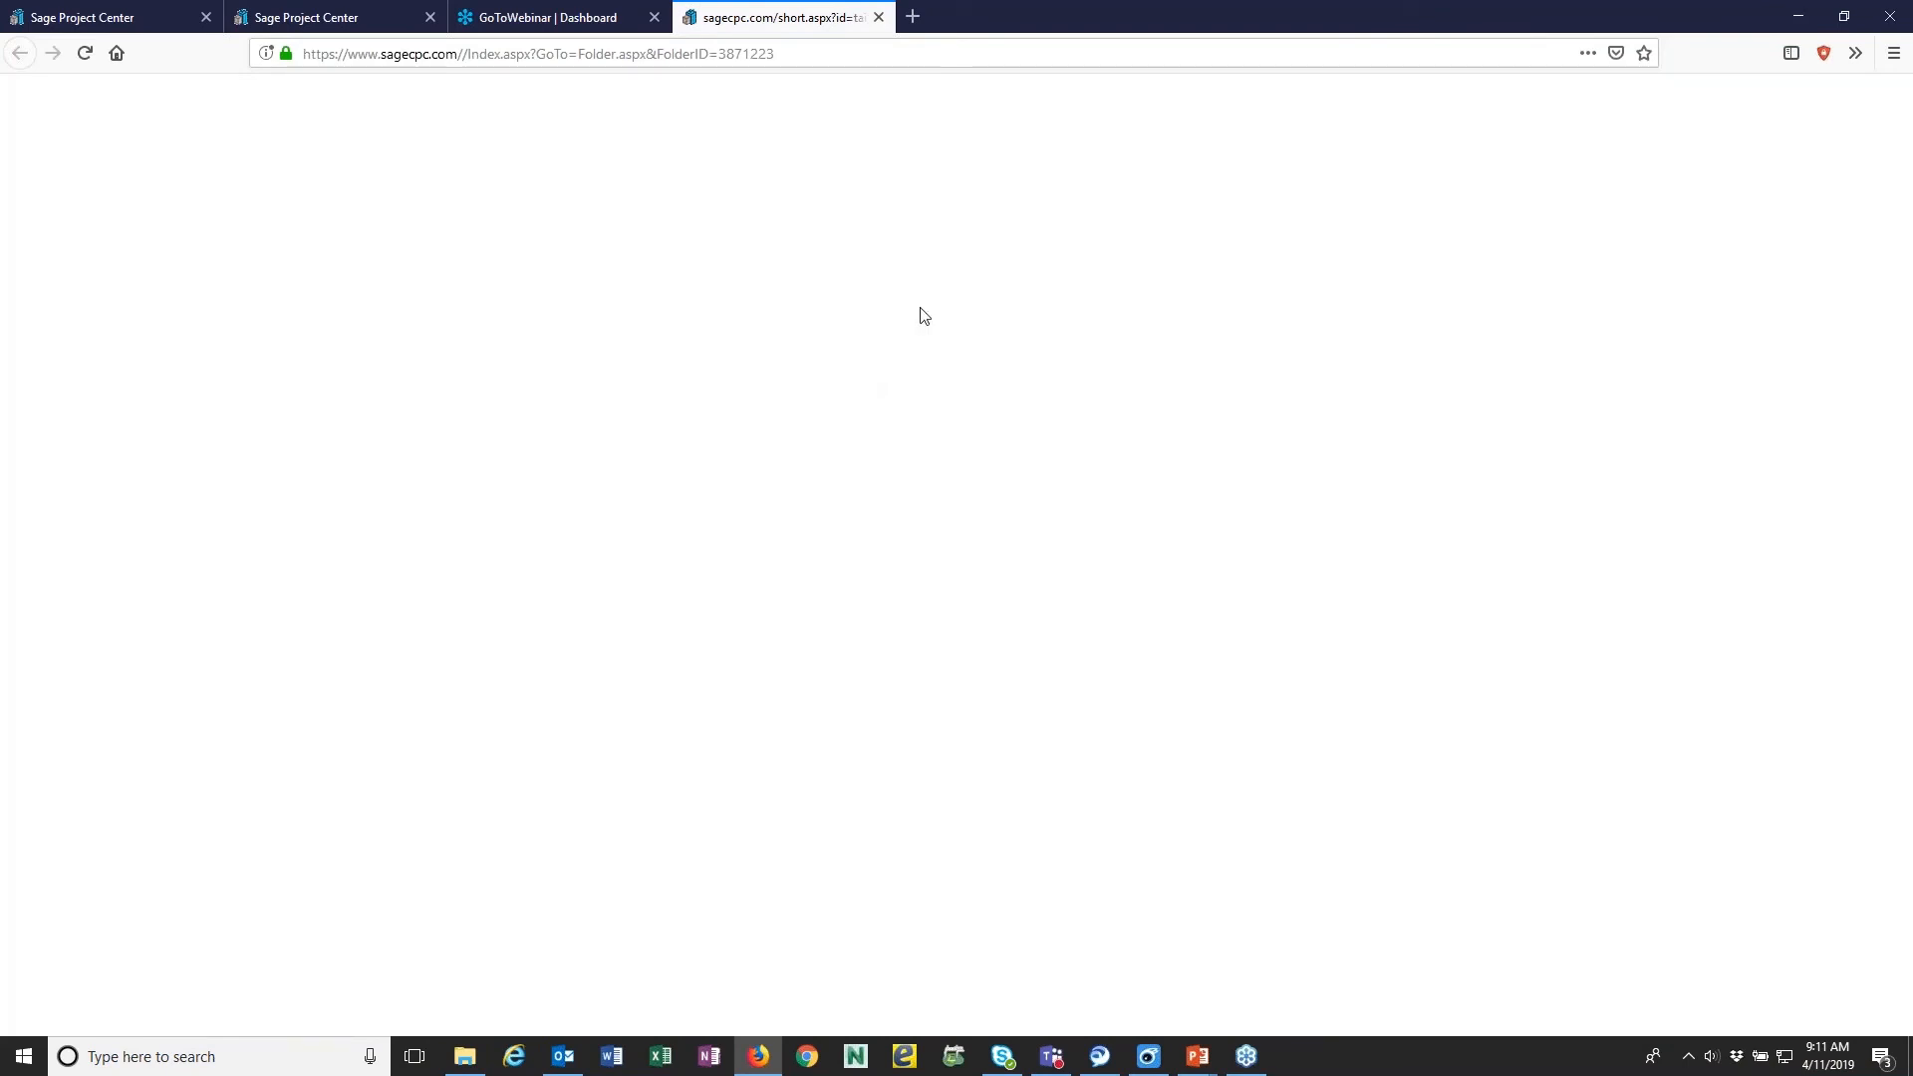
pyautogui.click(879, 18)
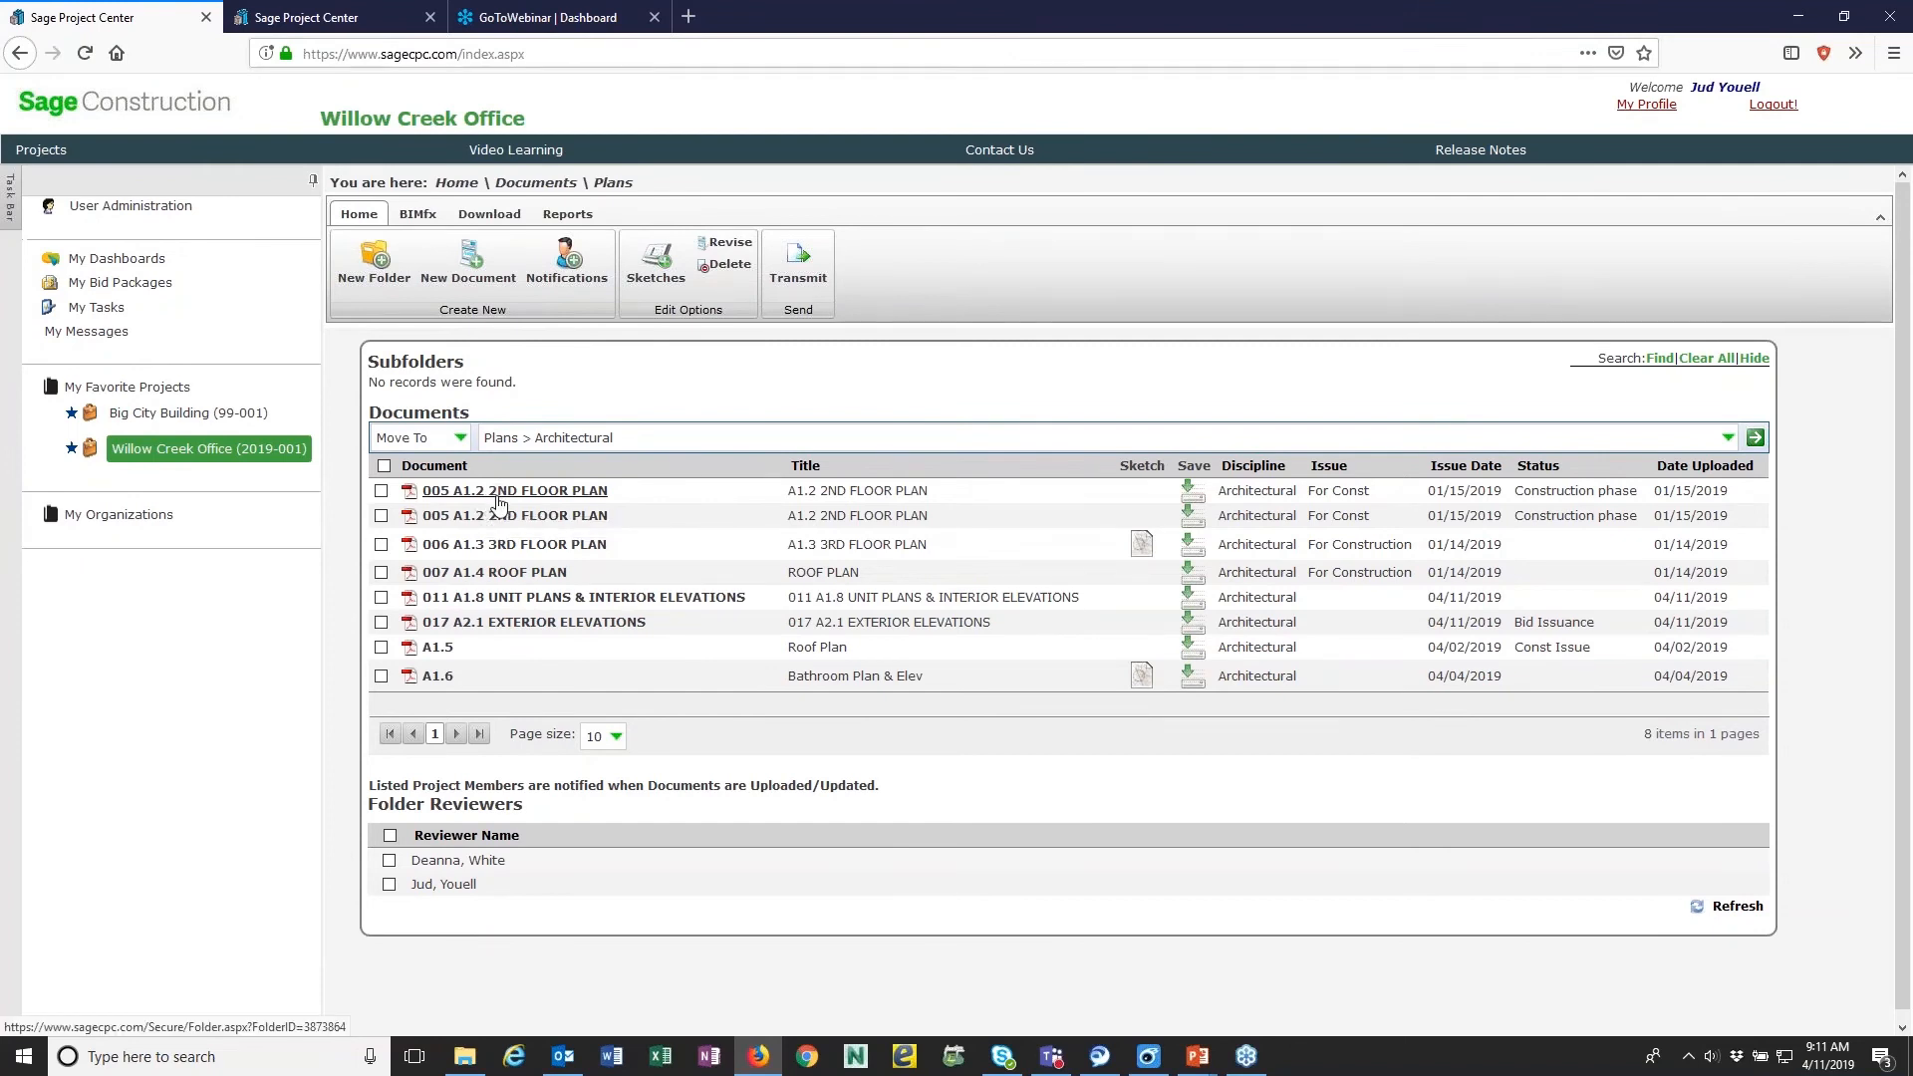
# - Review the revisions of 005 A1.2 2ND FLOOR PLAN, and page through the Architectural folder's document list
pyautogui.click(383, 493)
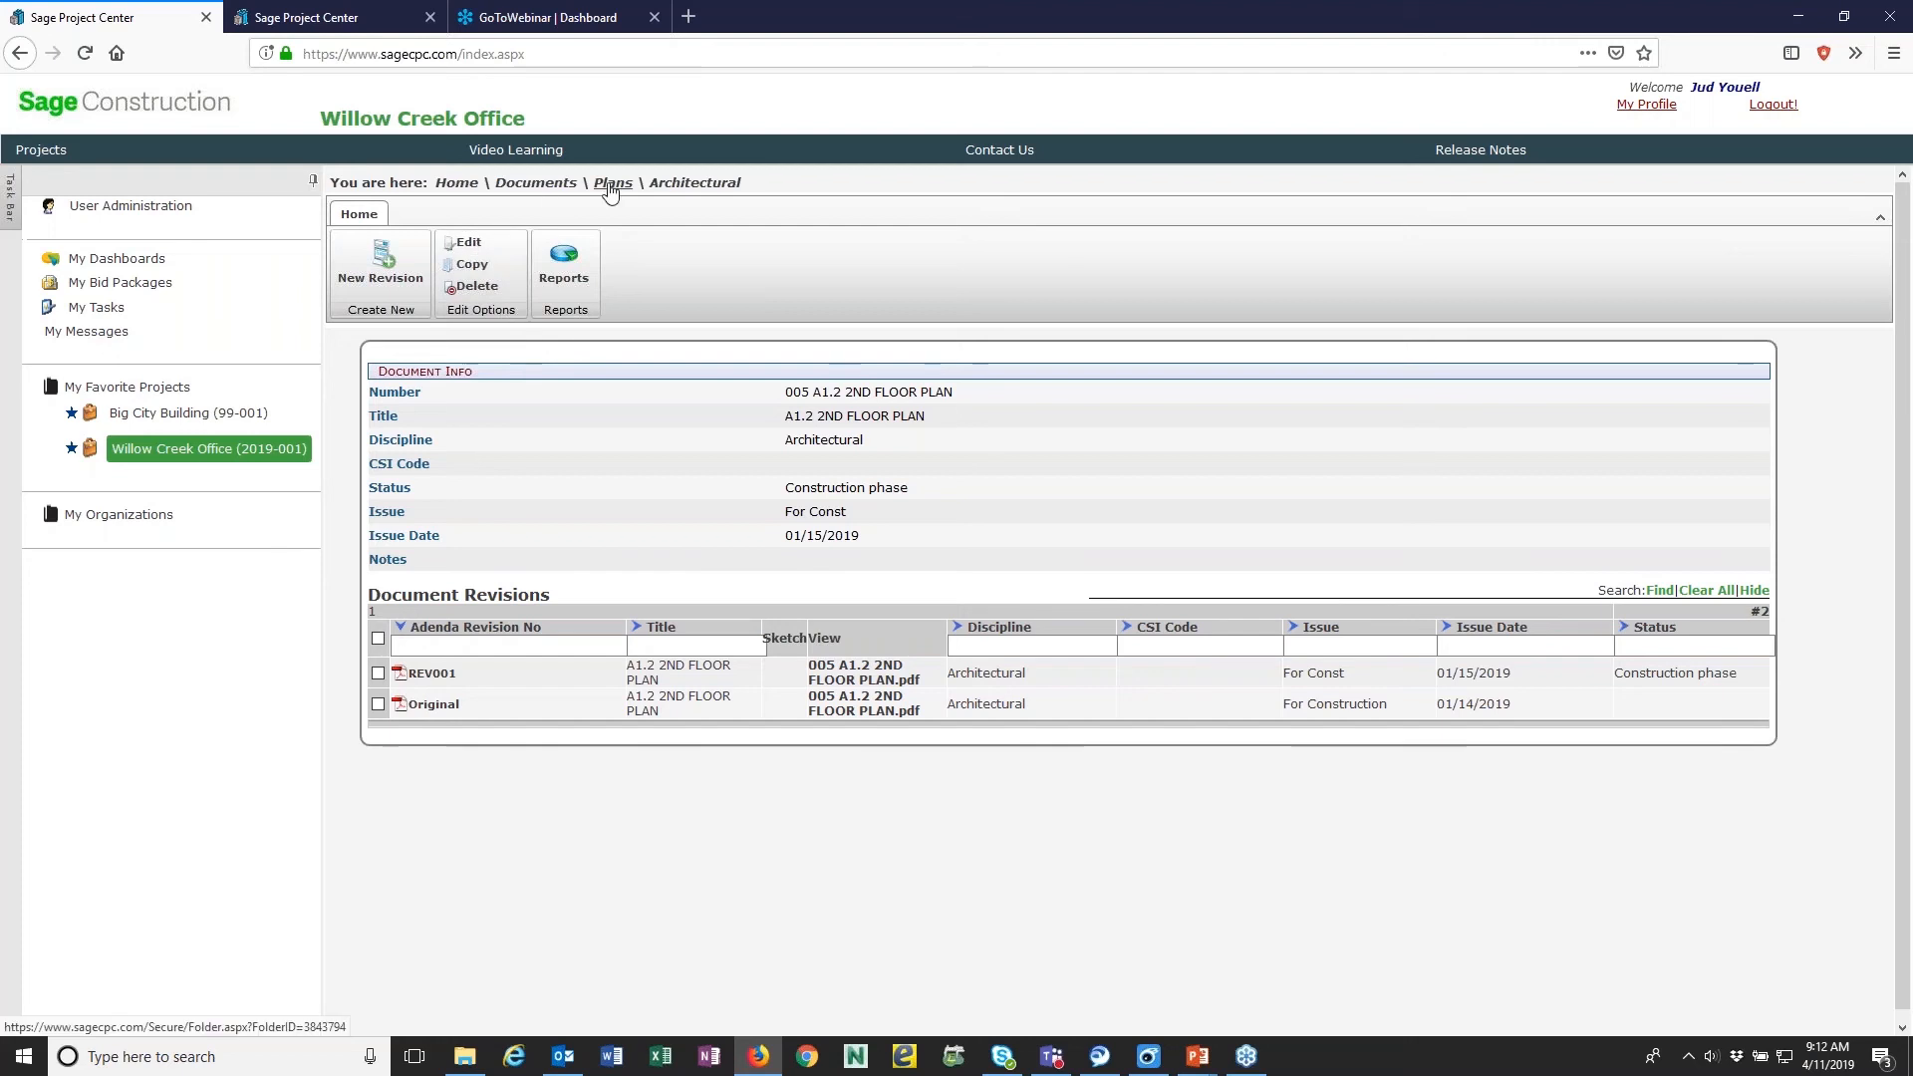
pyautogui.click(679, 185)
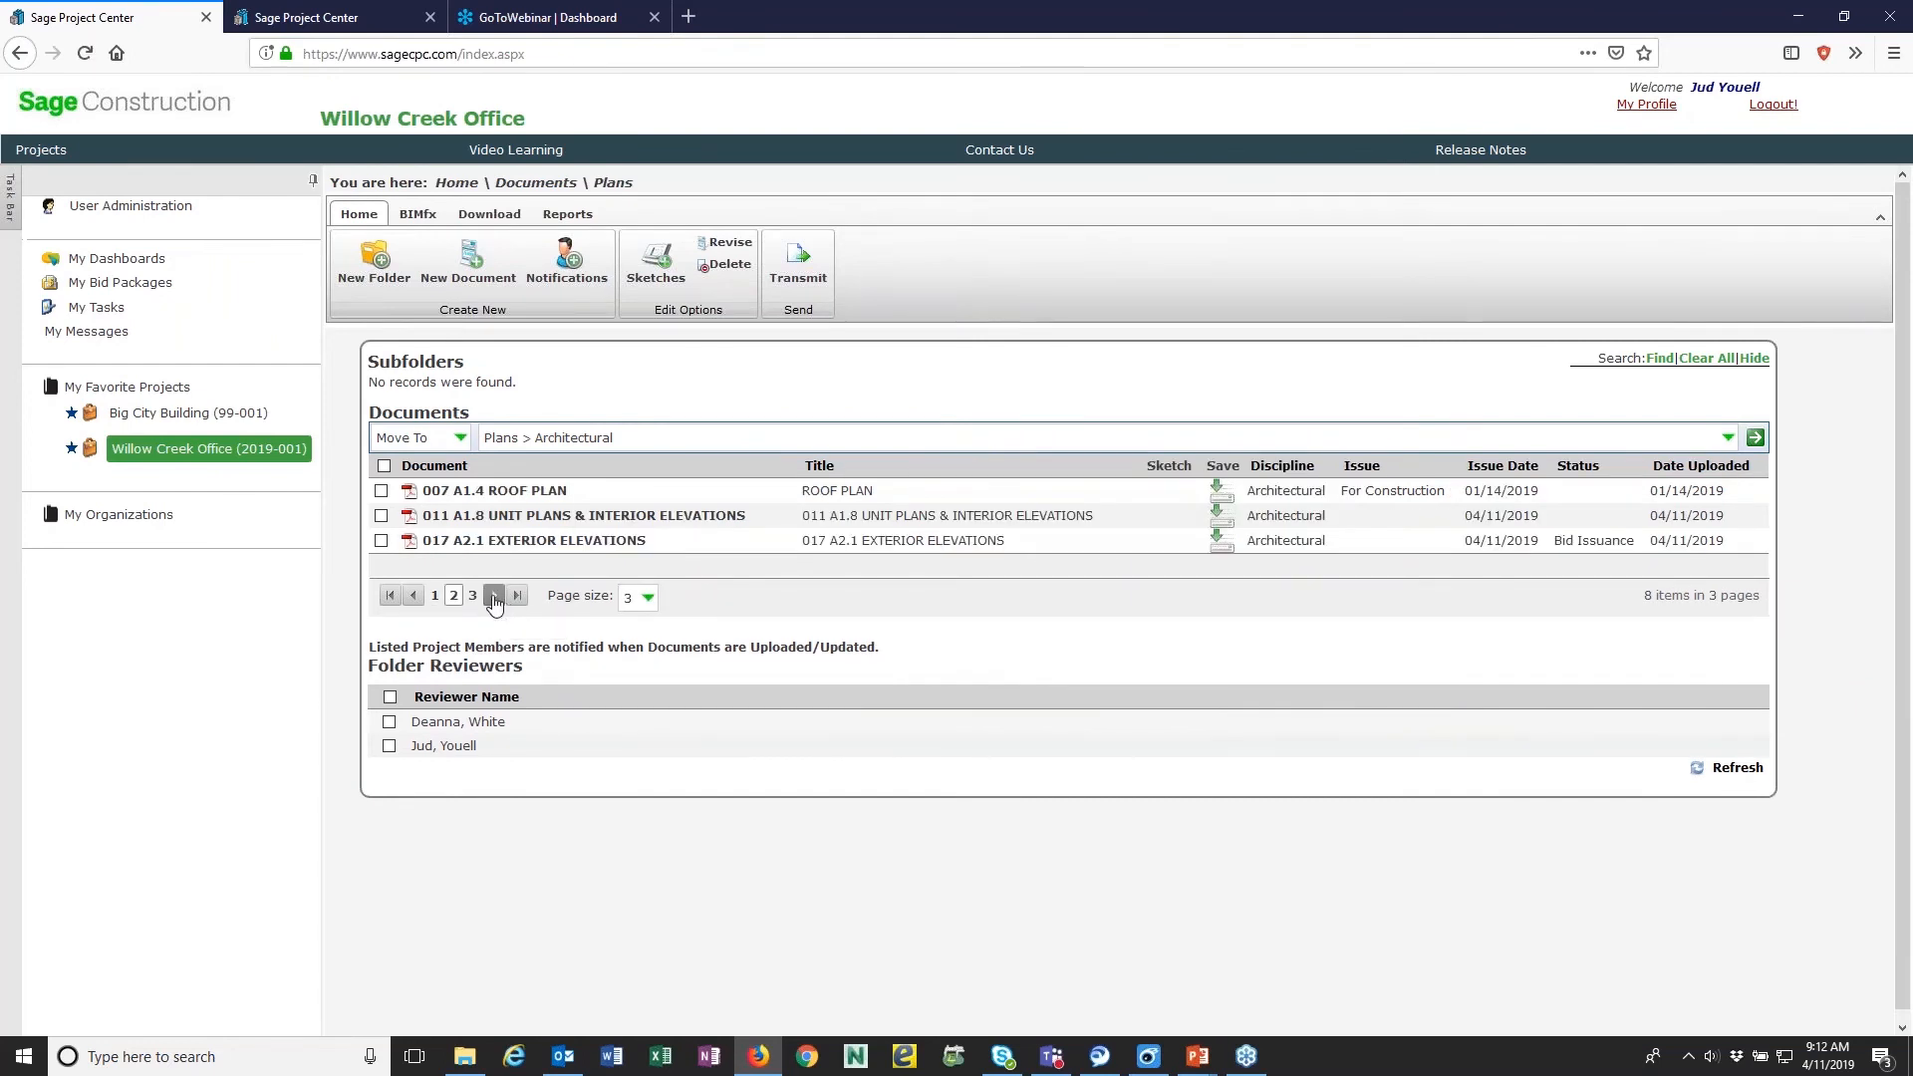
pyautogui.click(493, 596)
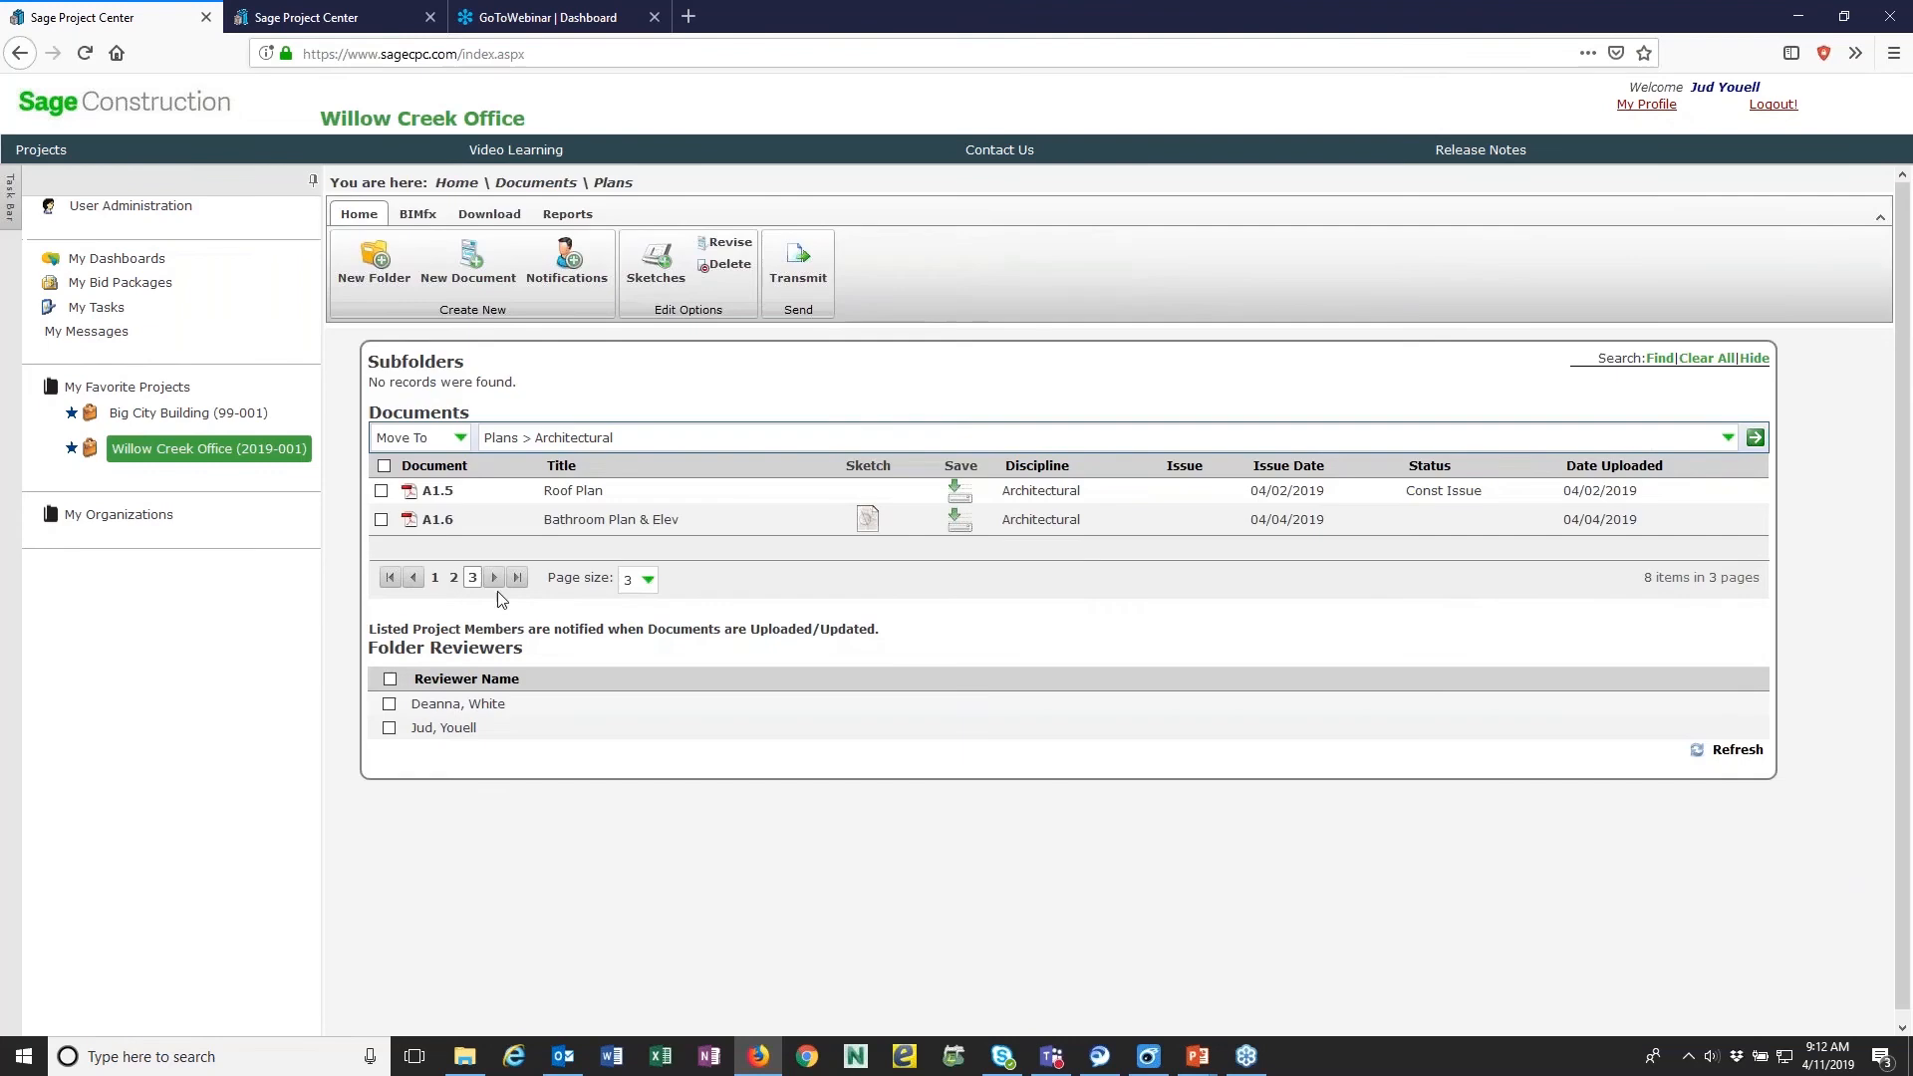
pyautogui.click(416, 580)
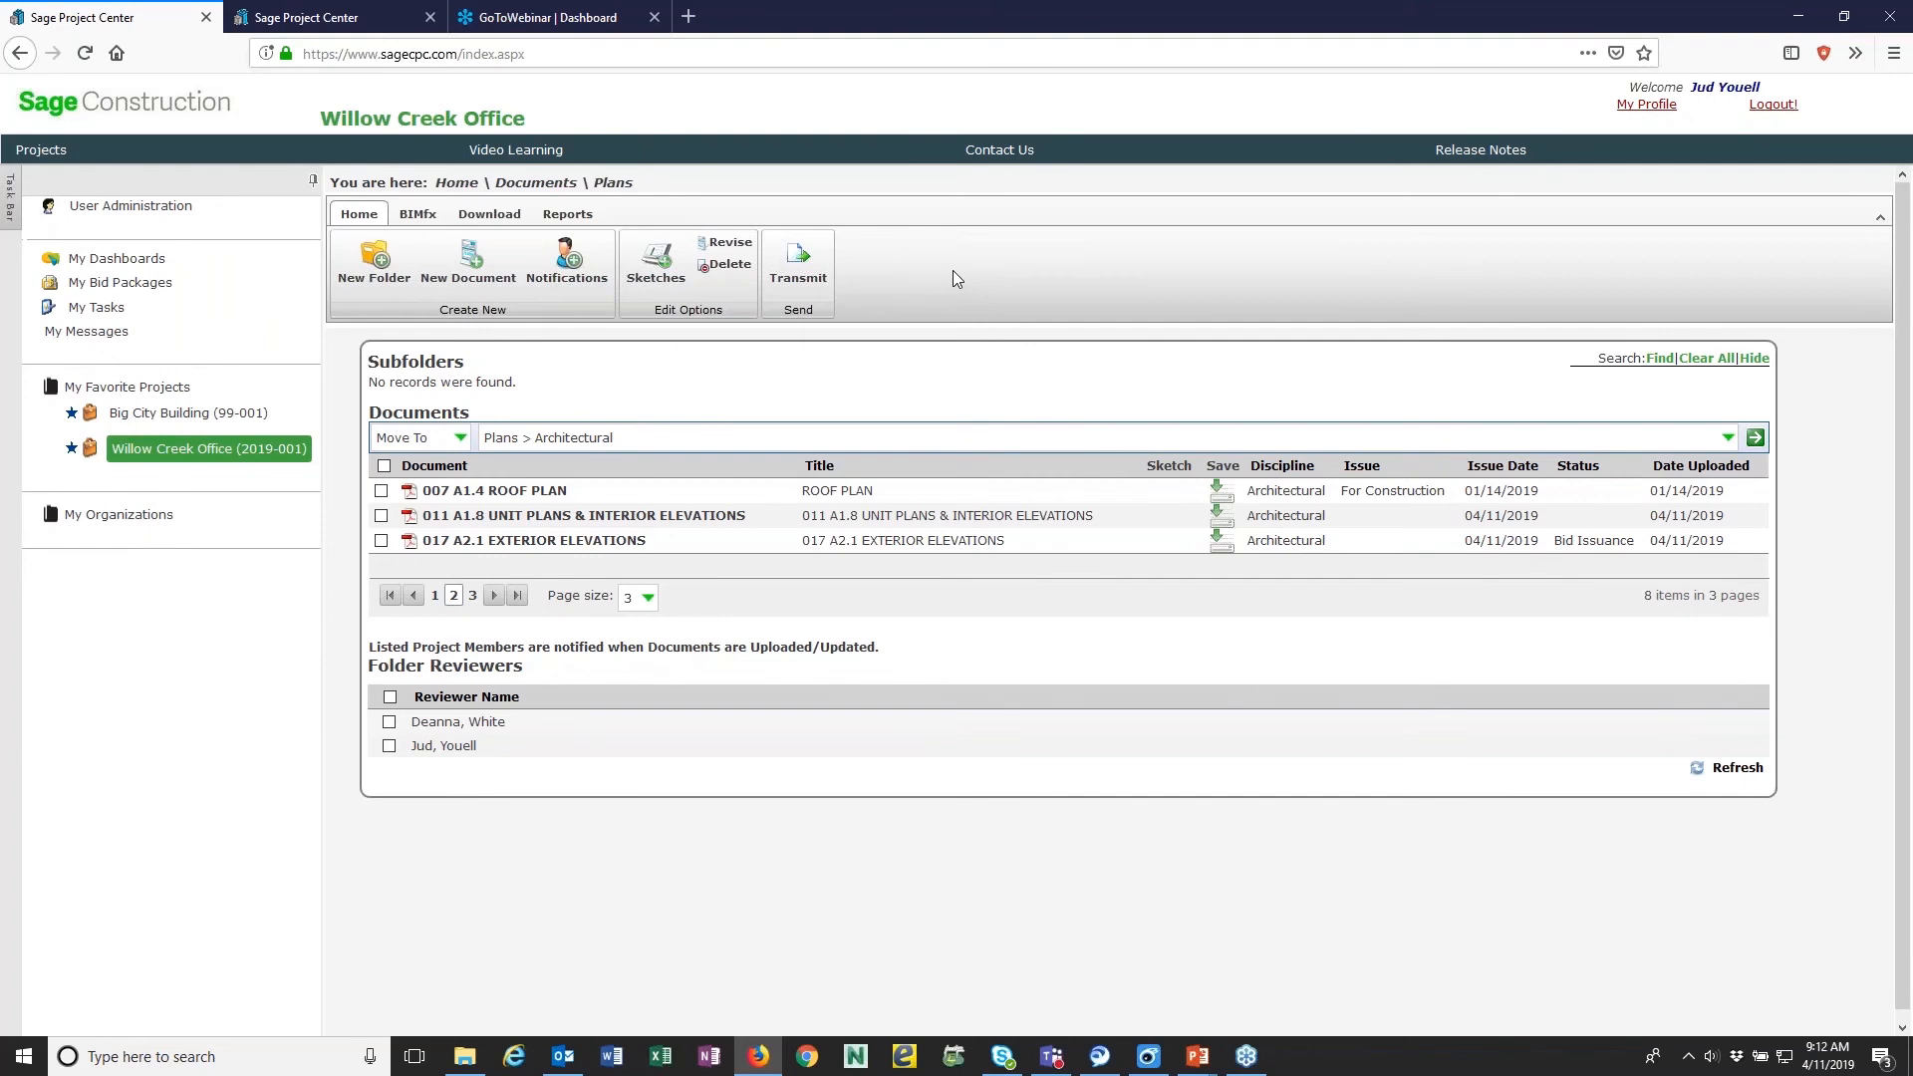
# - Switch to iTools and maximize the phone's screen mirror to view the project's plan folders in the mobile app
pyautogui.hotkey('alt', 'Tab')
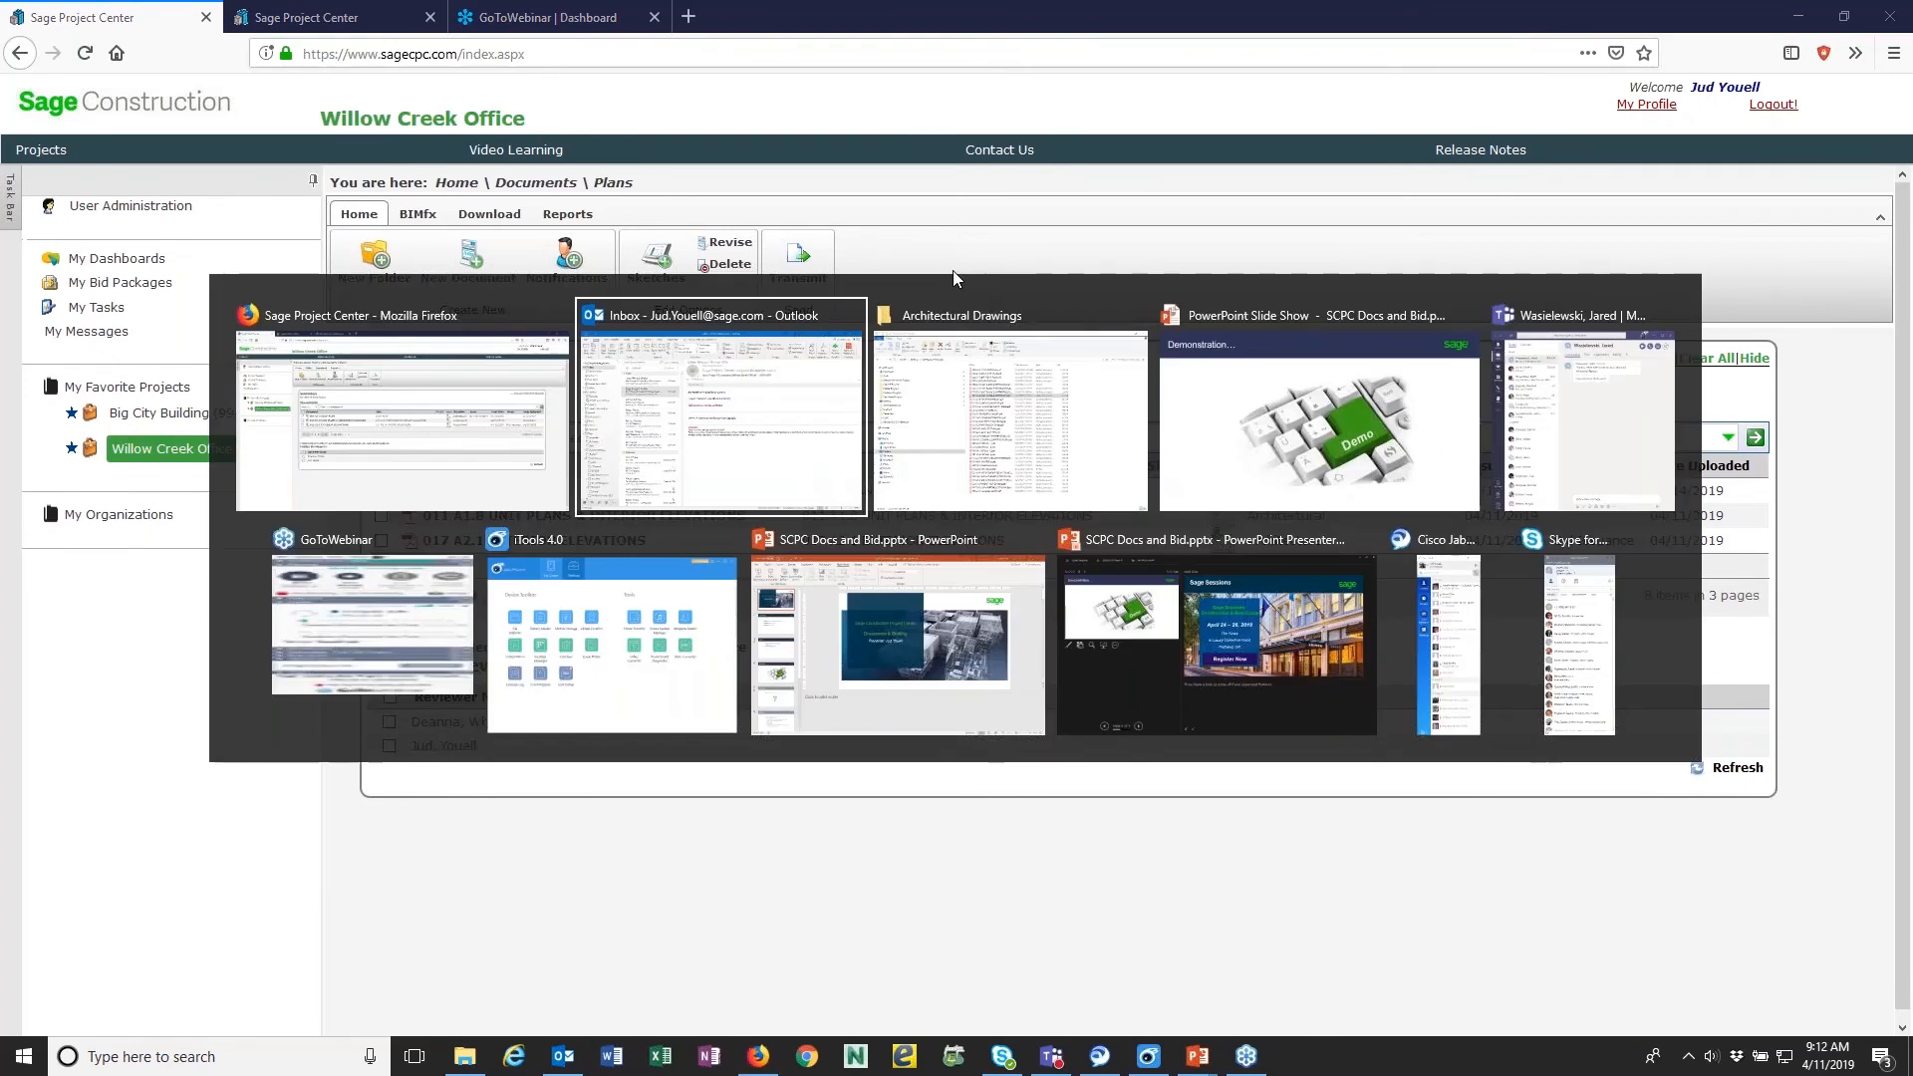
pyautogui.hotkey('alt', 'Tab')
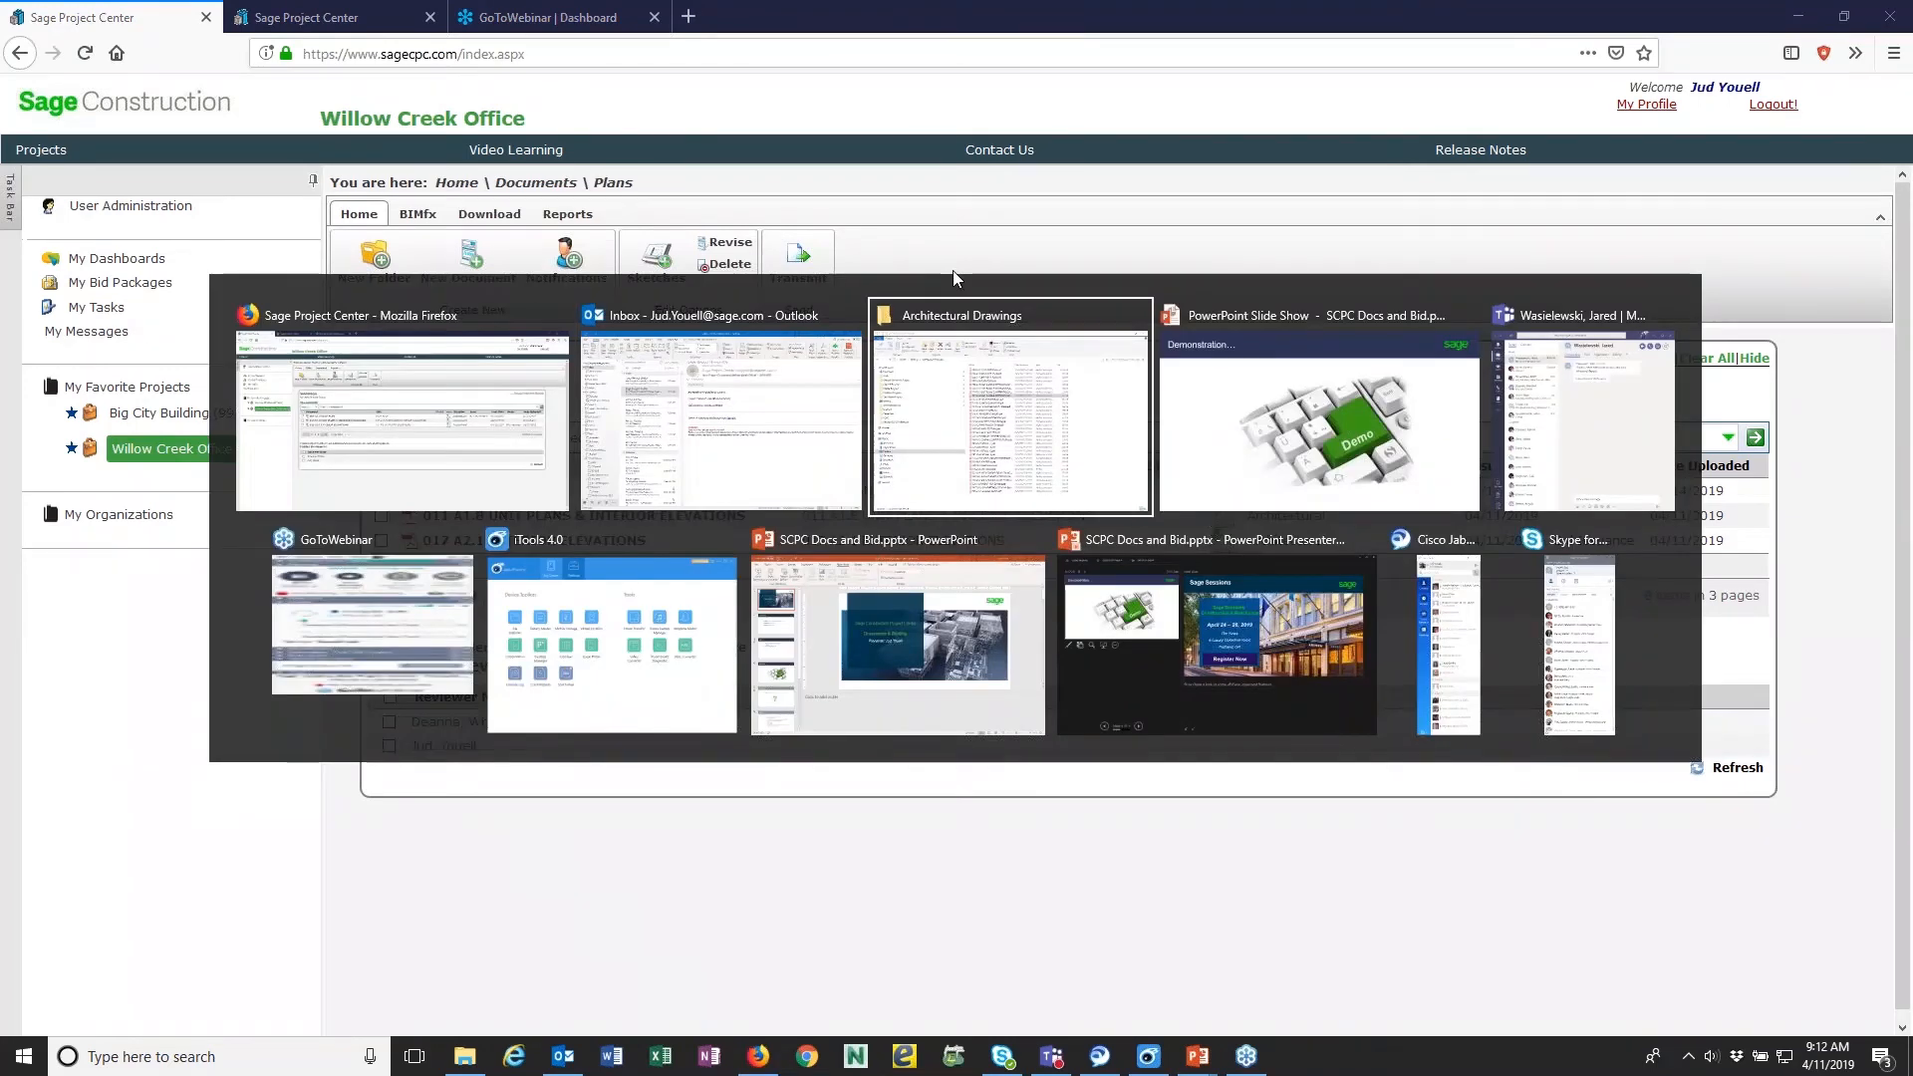
pyautogui.hotkey('alt', 'Tab')
pyautogui.hotkey('alt', 'Tab')
pyautogui.hotkey('alt', 'Tab')
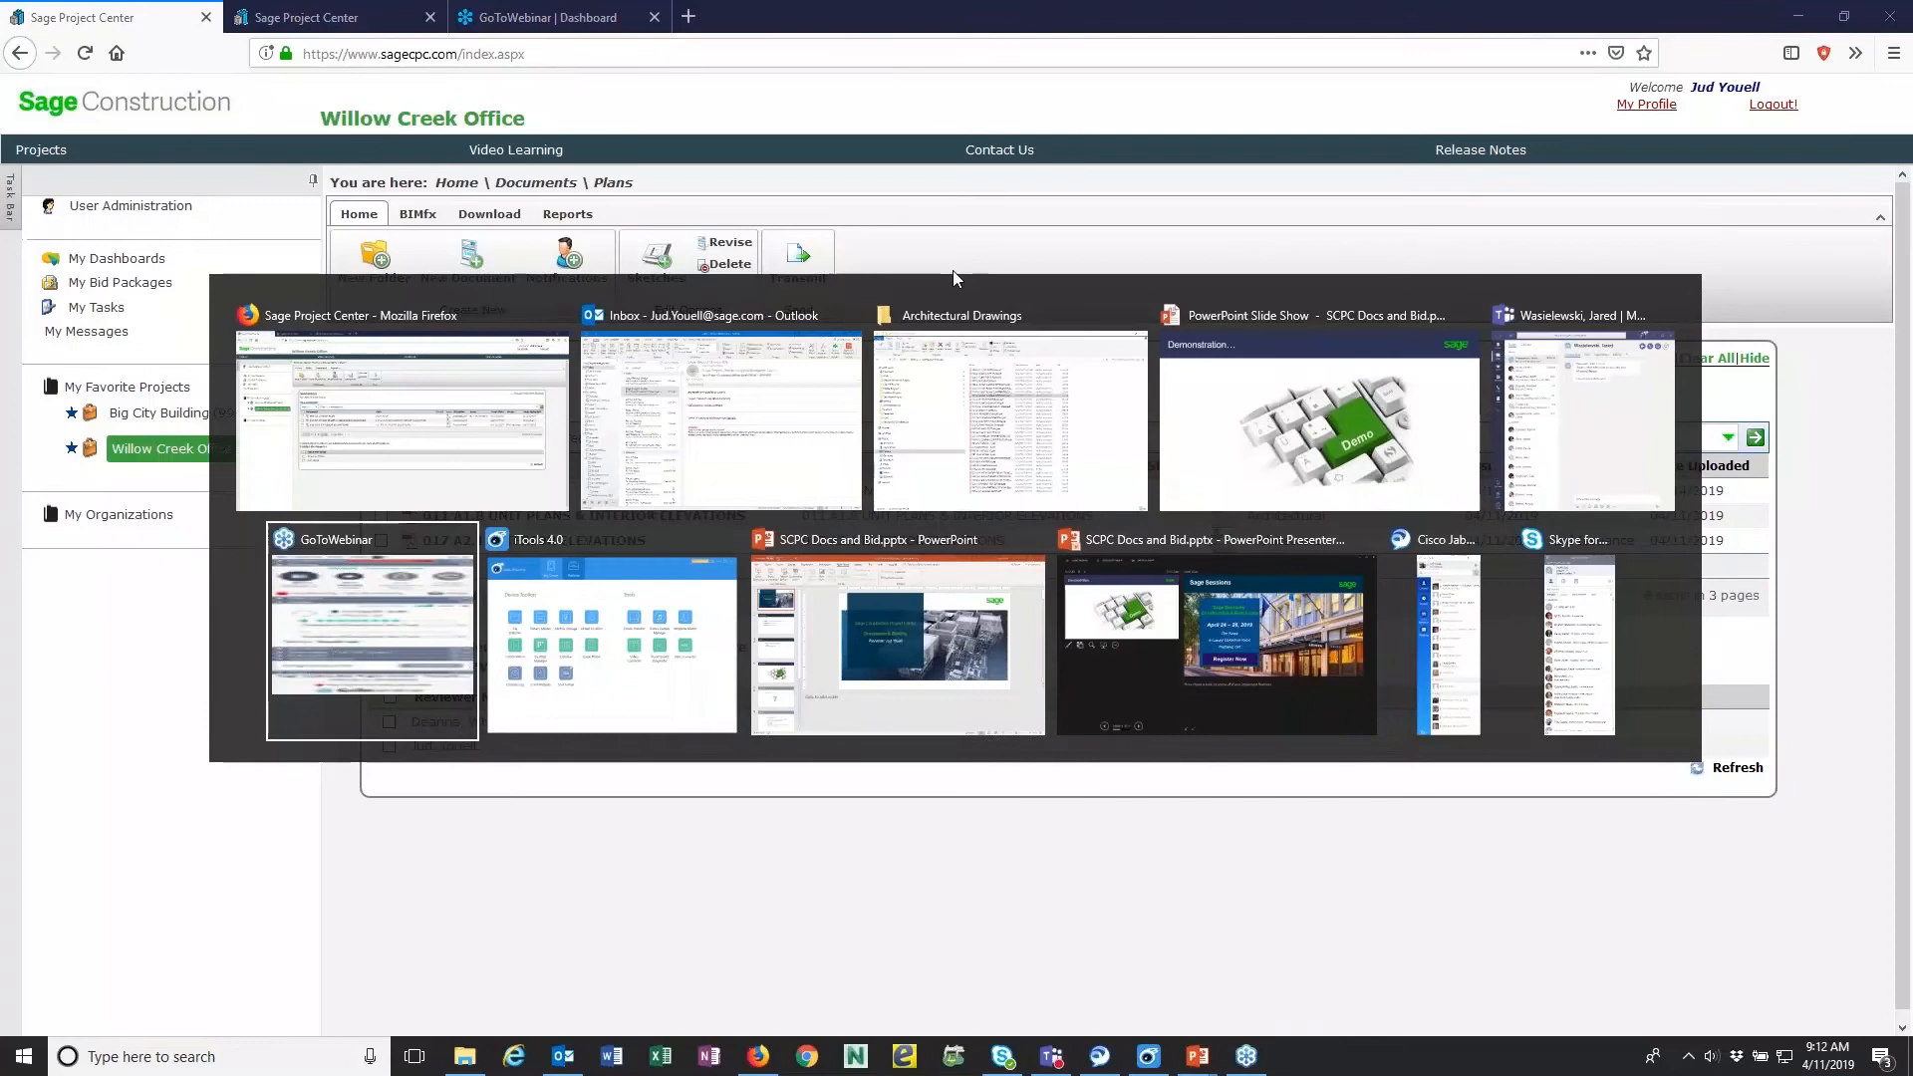
pyautogui.hotkey('alt', 'Tab')
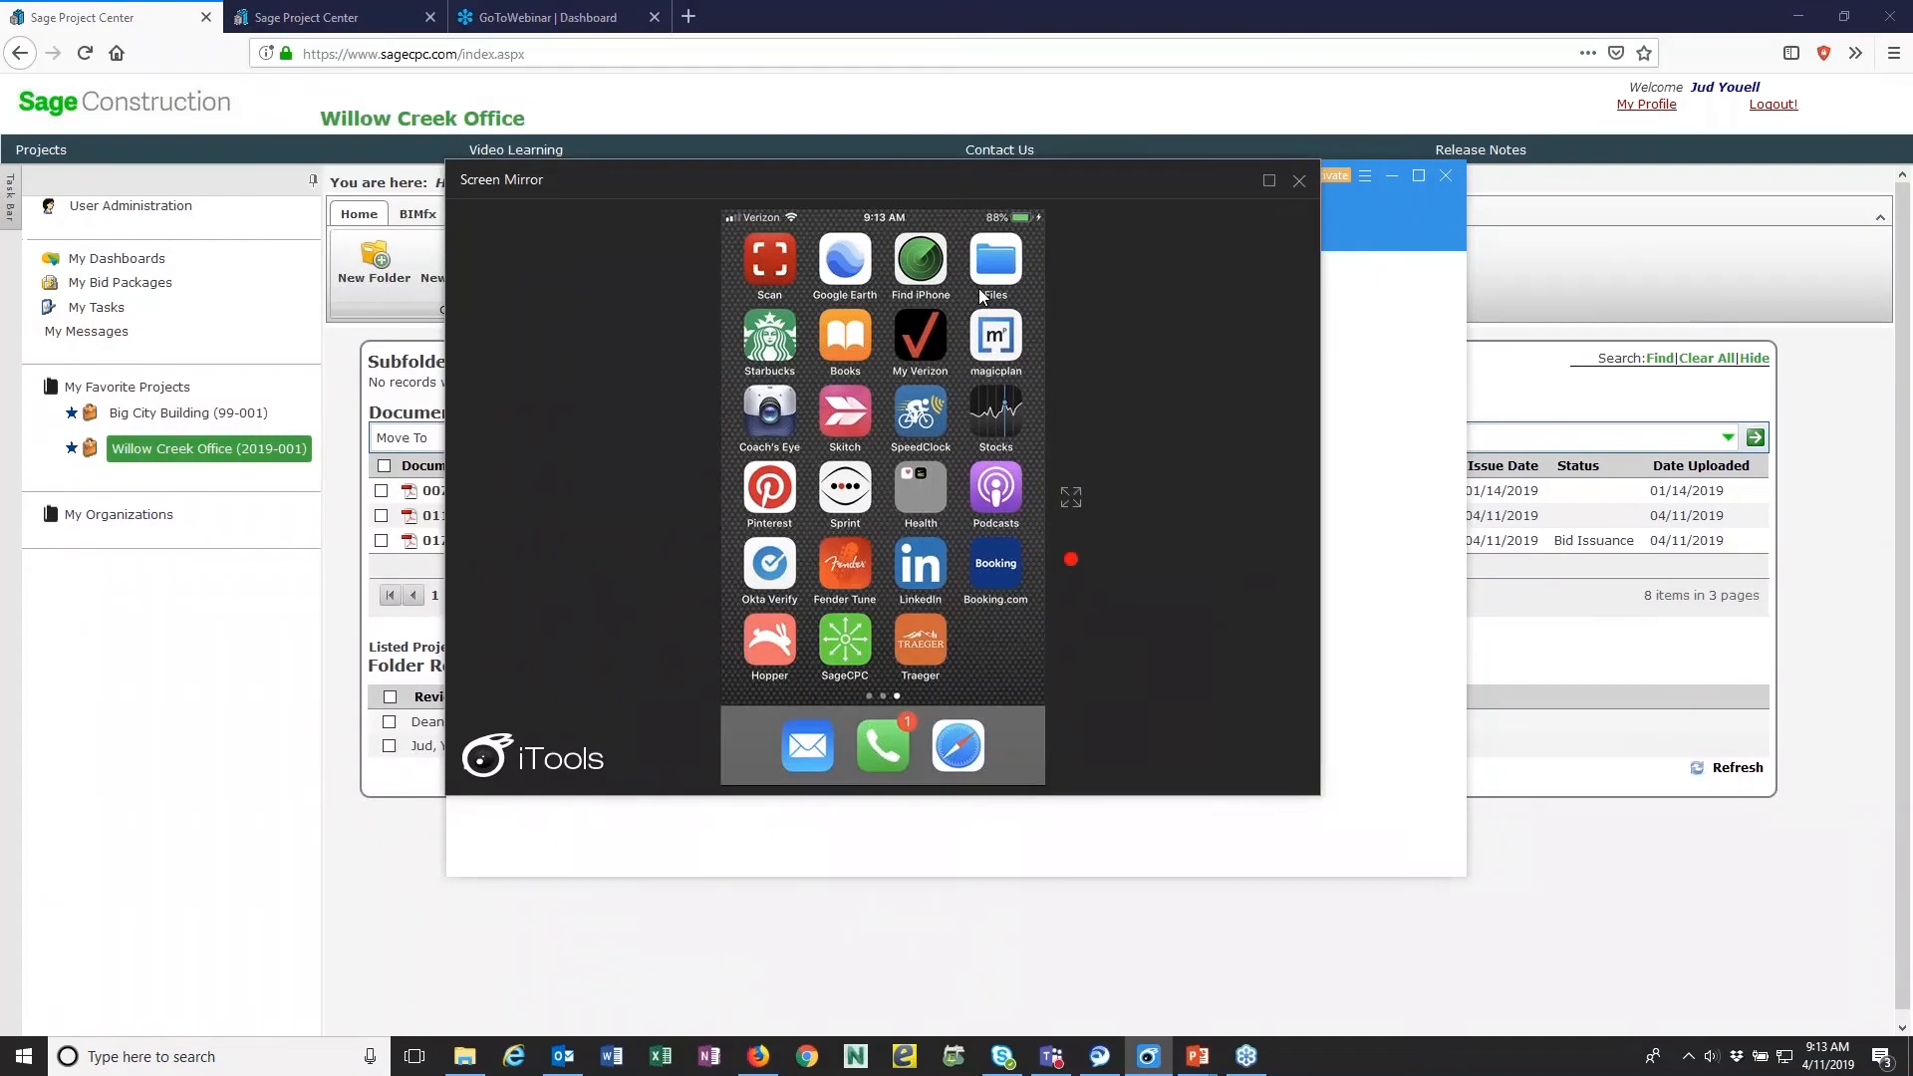
pyautogui.click(1269, 182)
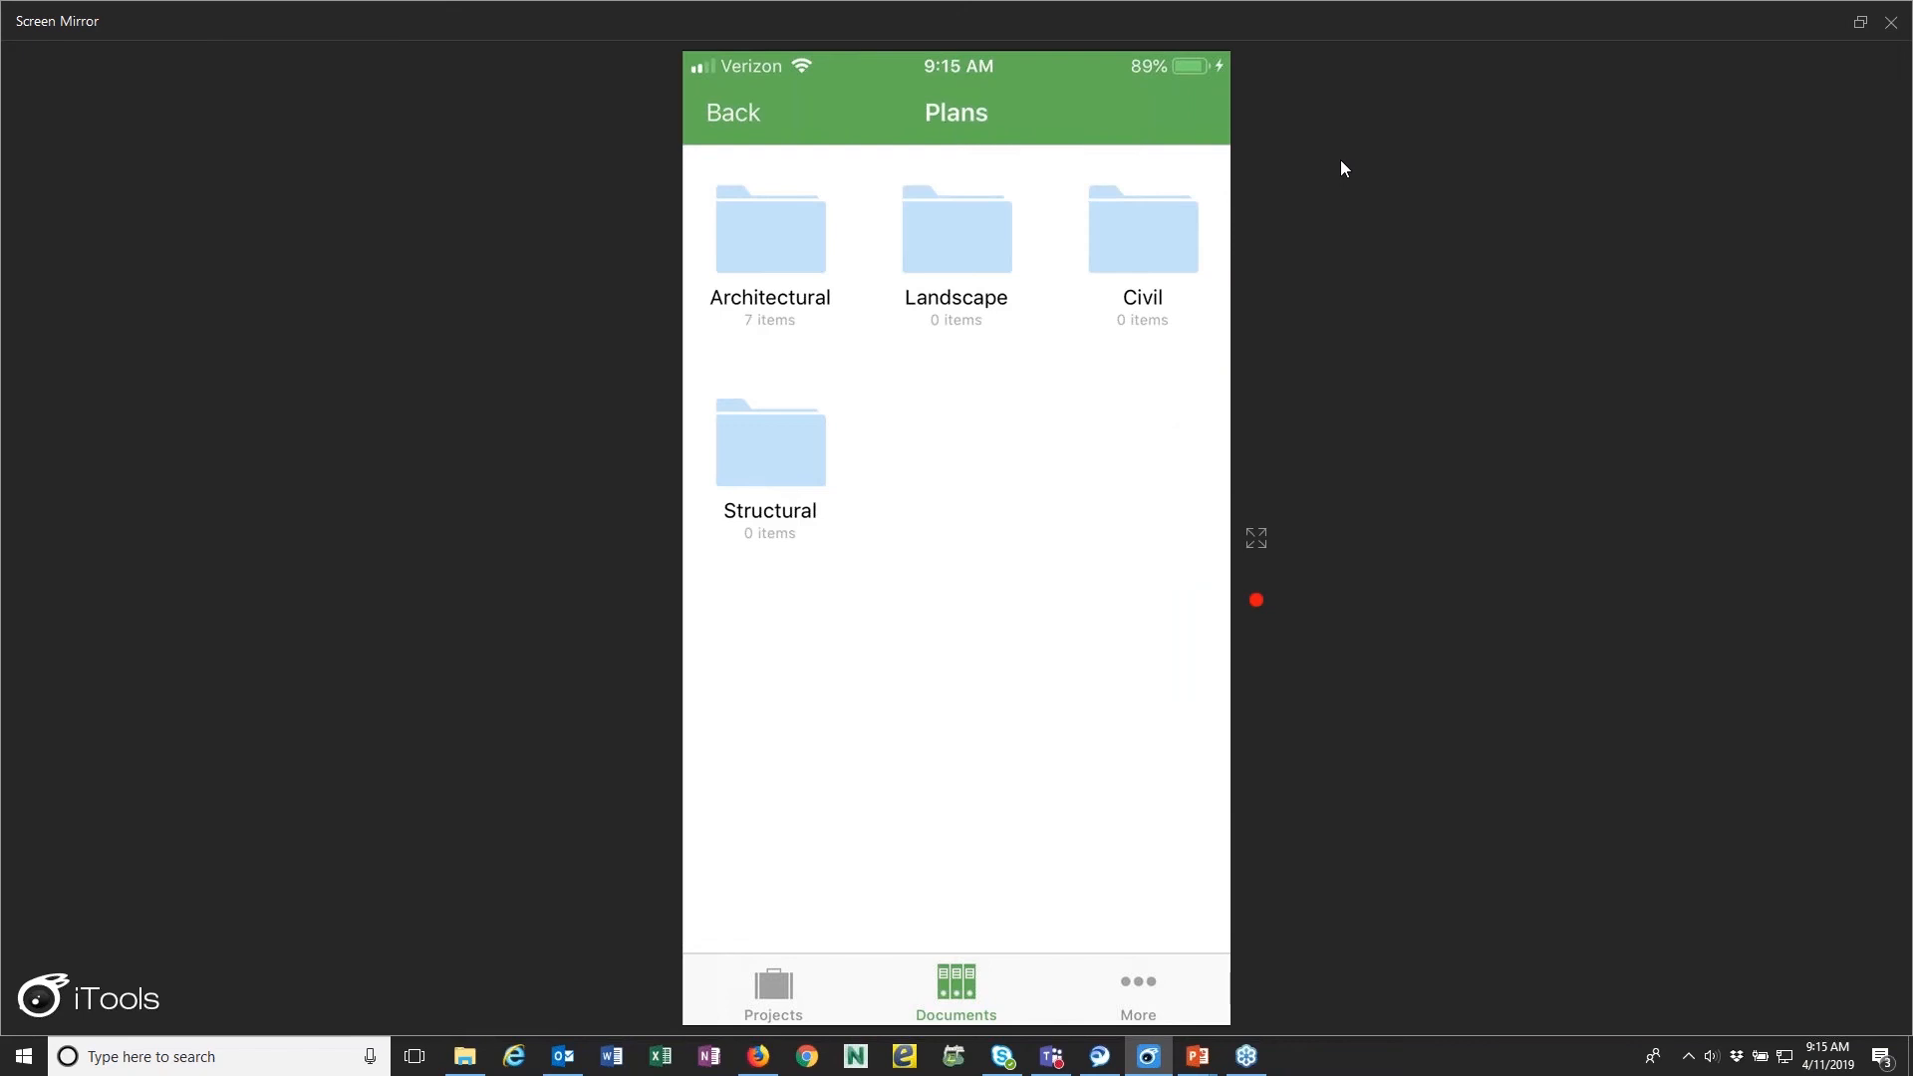
# - Switch from the phone's screen mirror back to the Architectural plans folder in Sage Project Center
pyautogui.hotkey('alt', 'Tab')
pyautogui.hotkey('alt', 'Tab')
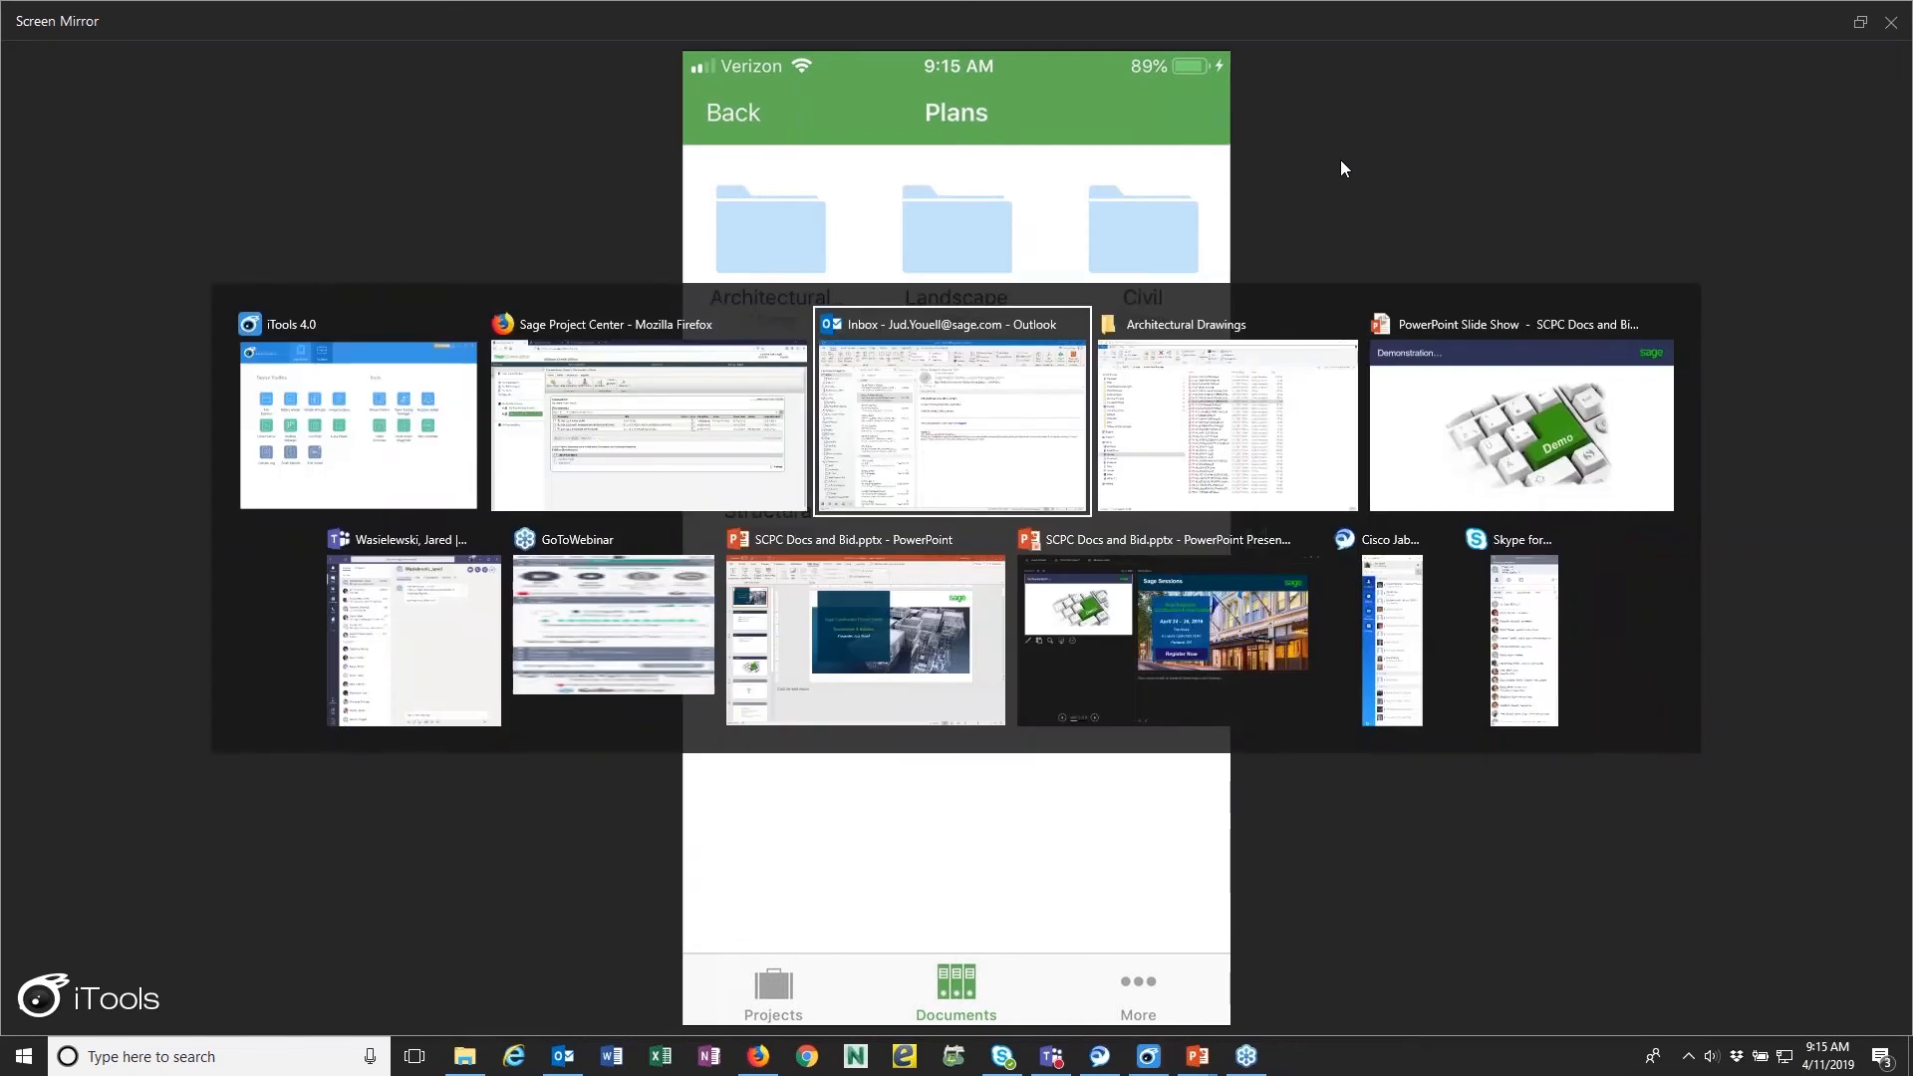
pyautogui.hotkey('alt', 'Tab')
pyautogui.hotkey('alt', 'Tab')
pyautogui.hotkey('alt', 'Tab')
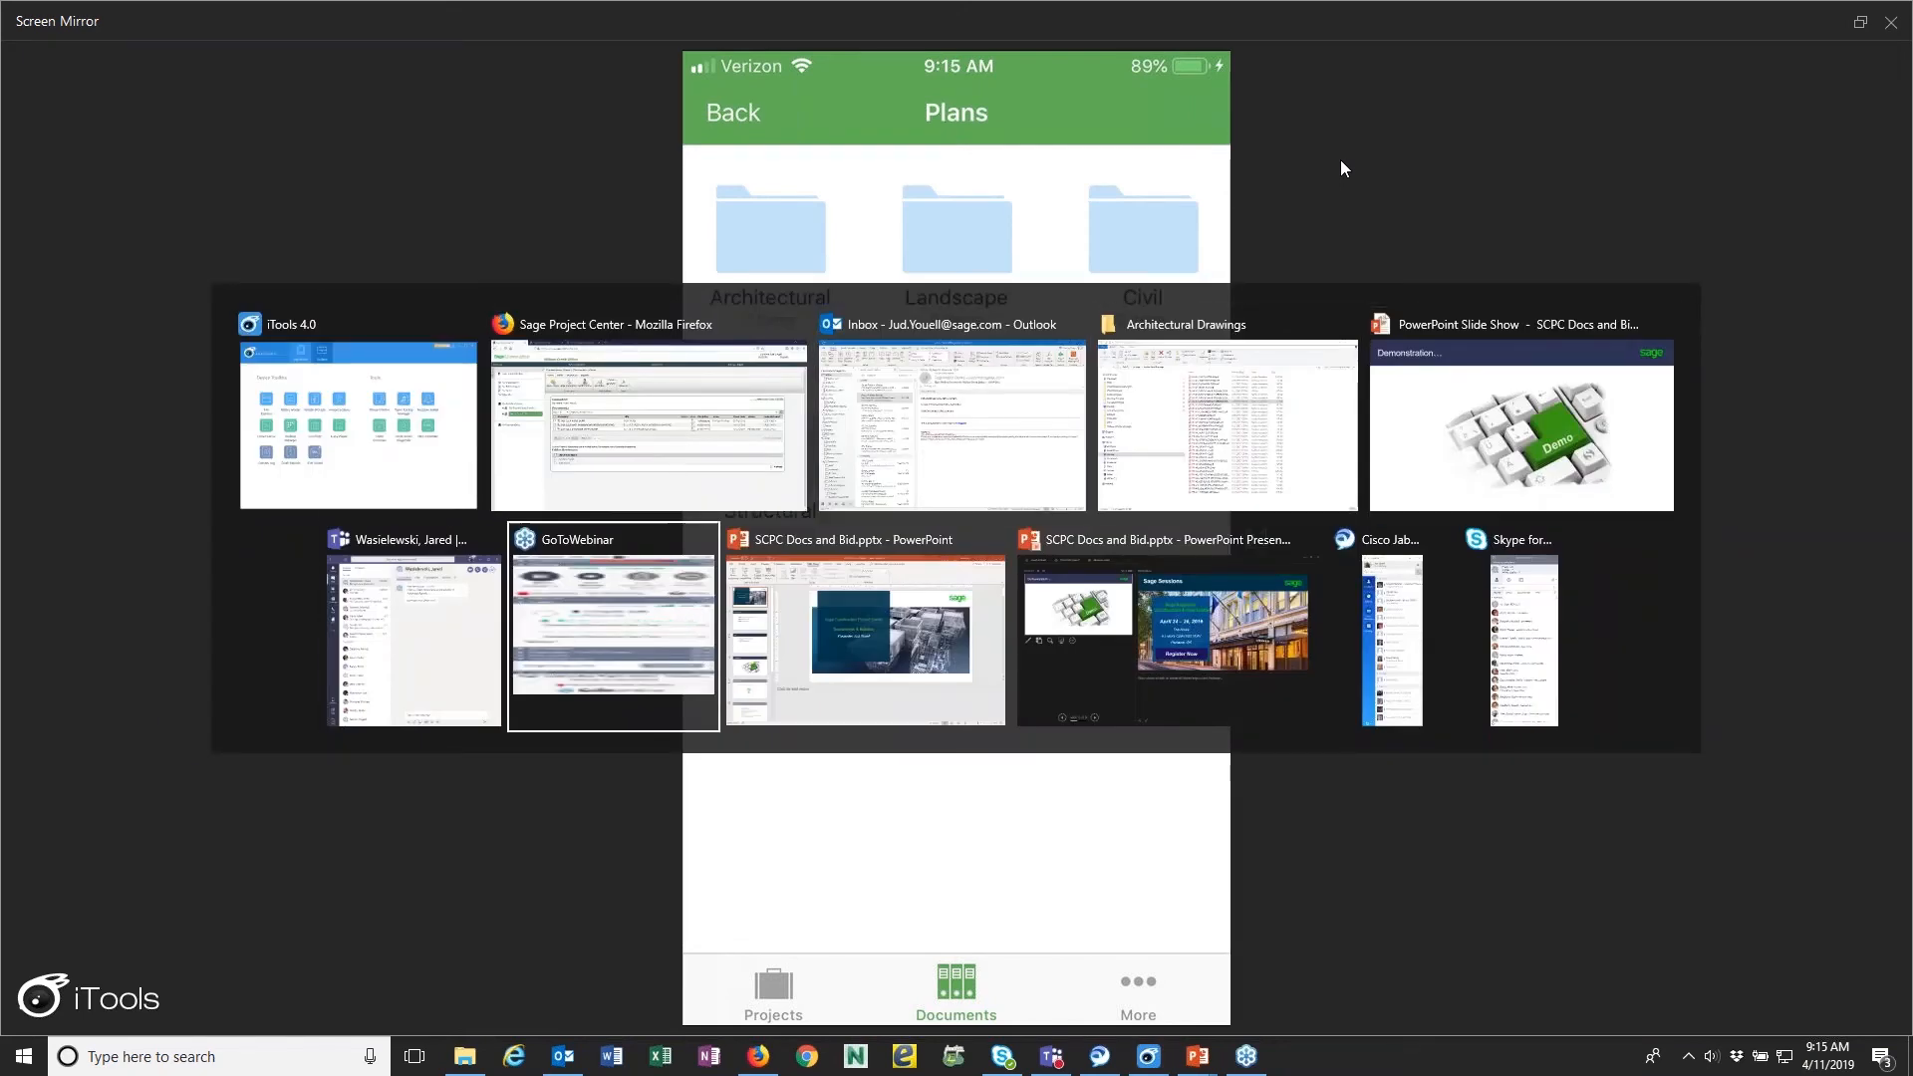
pyautogui.hotkey('alt', 'Up')
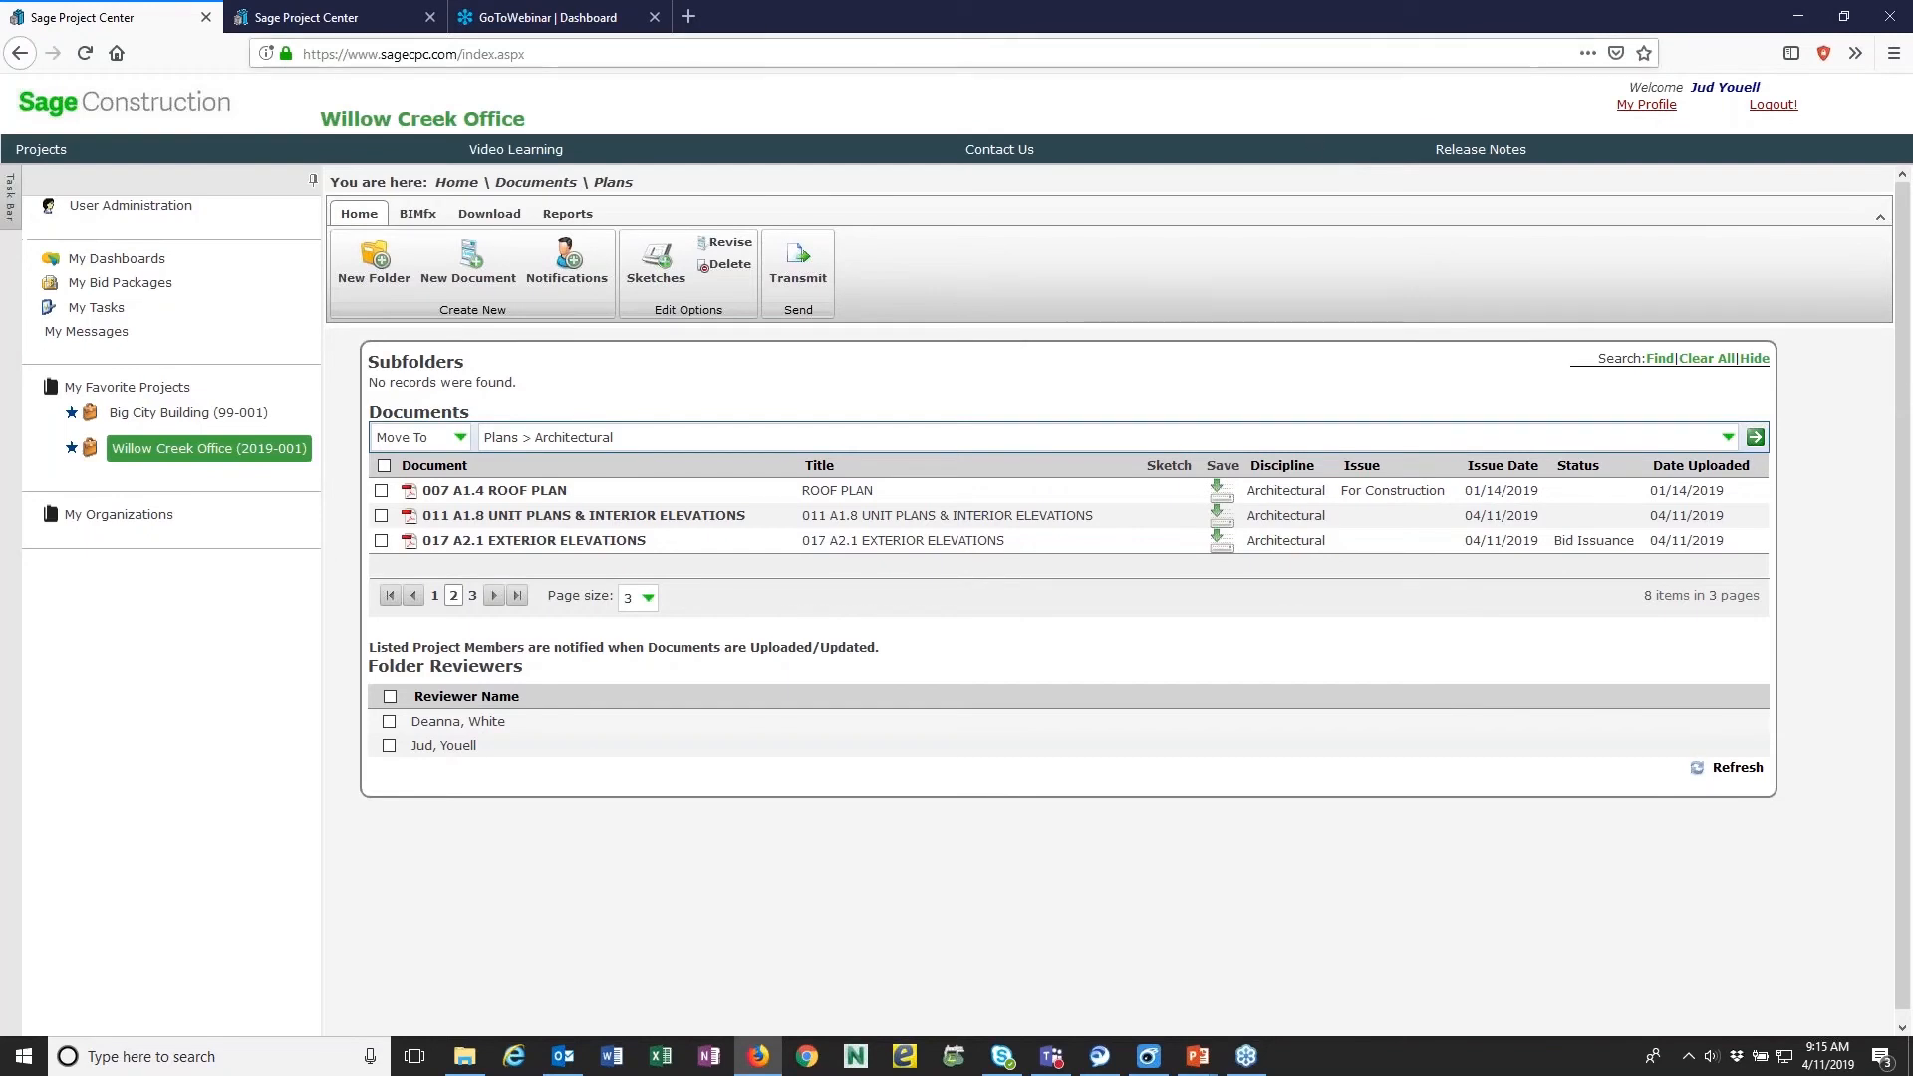
# - View the project's Specs folder with its division subfolders, and return to the project's documents overview
pyautogui.click(561, 187)
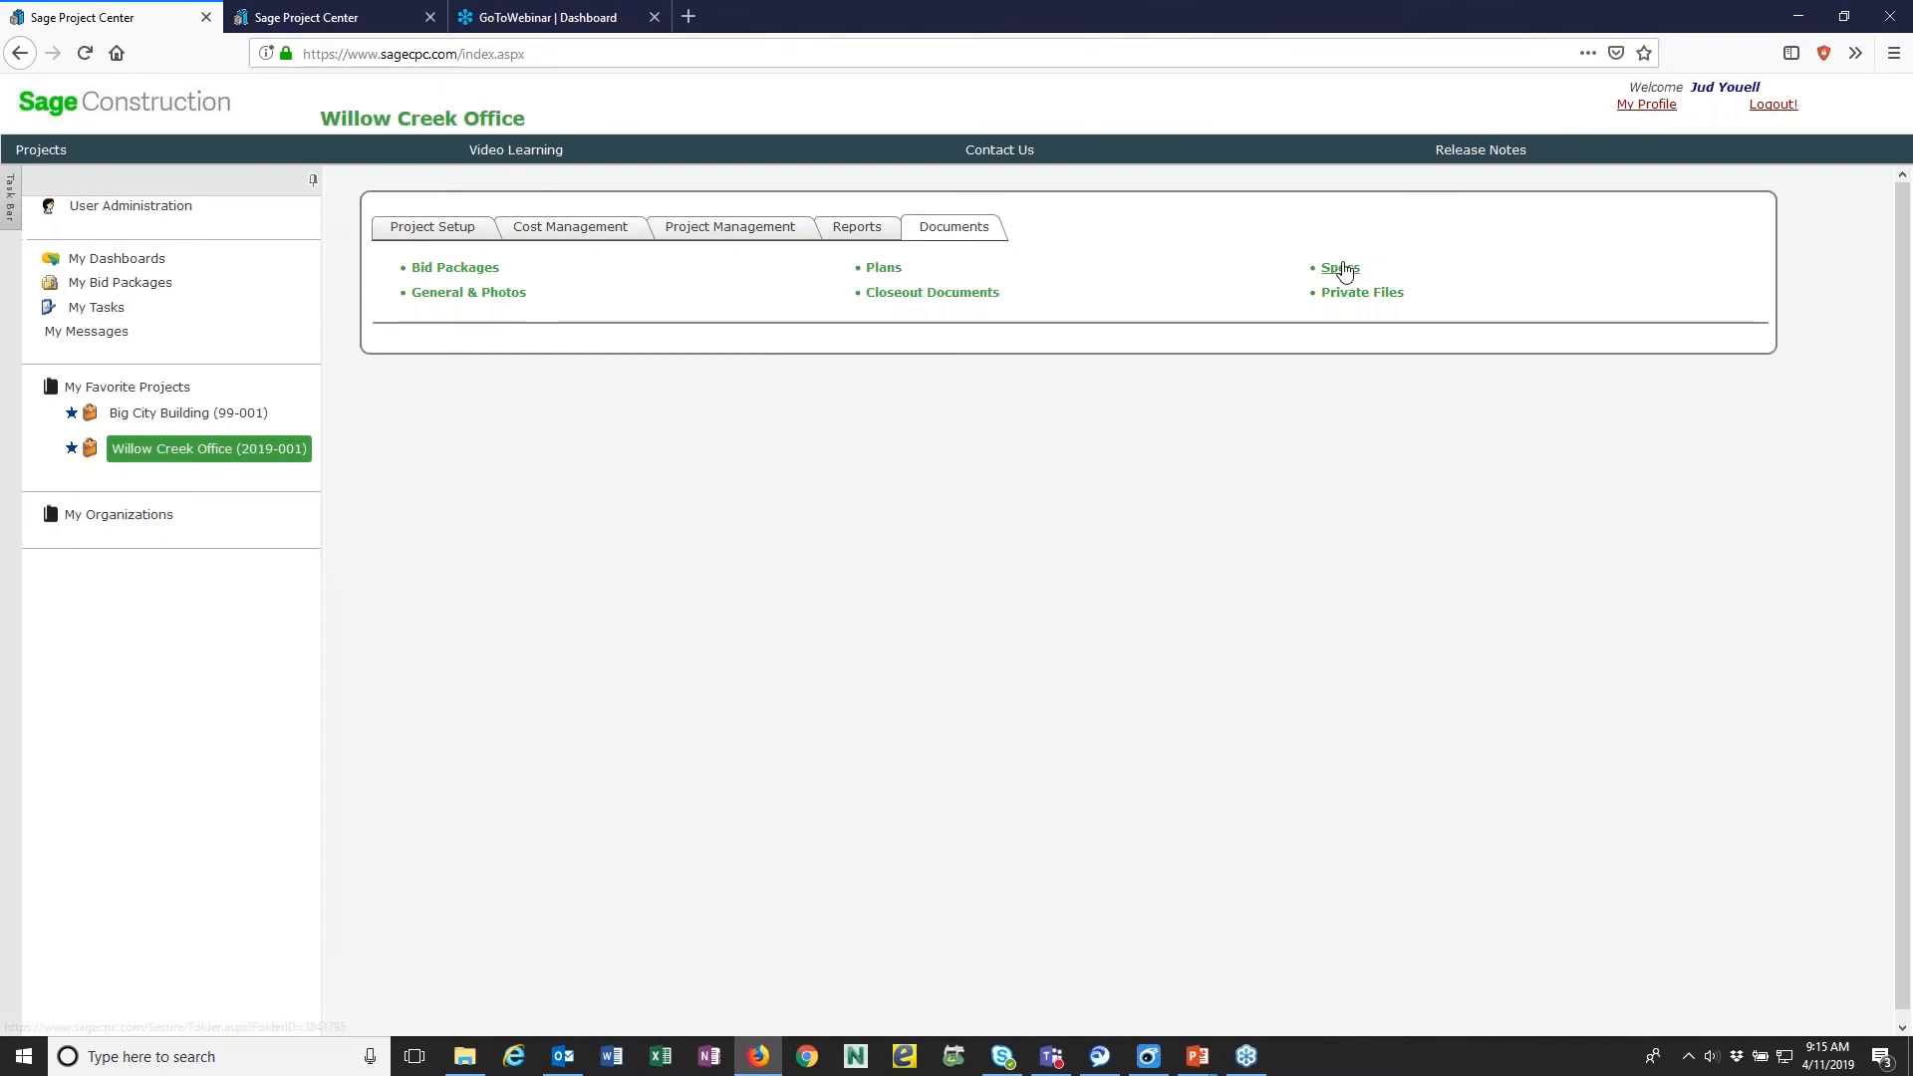
pyautogui.click(1337, 267)
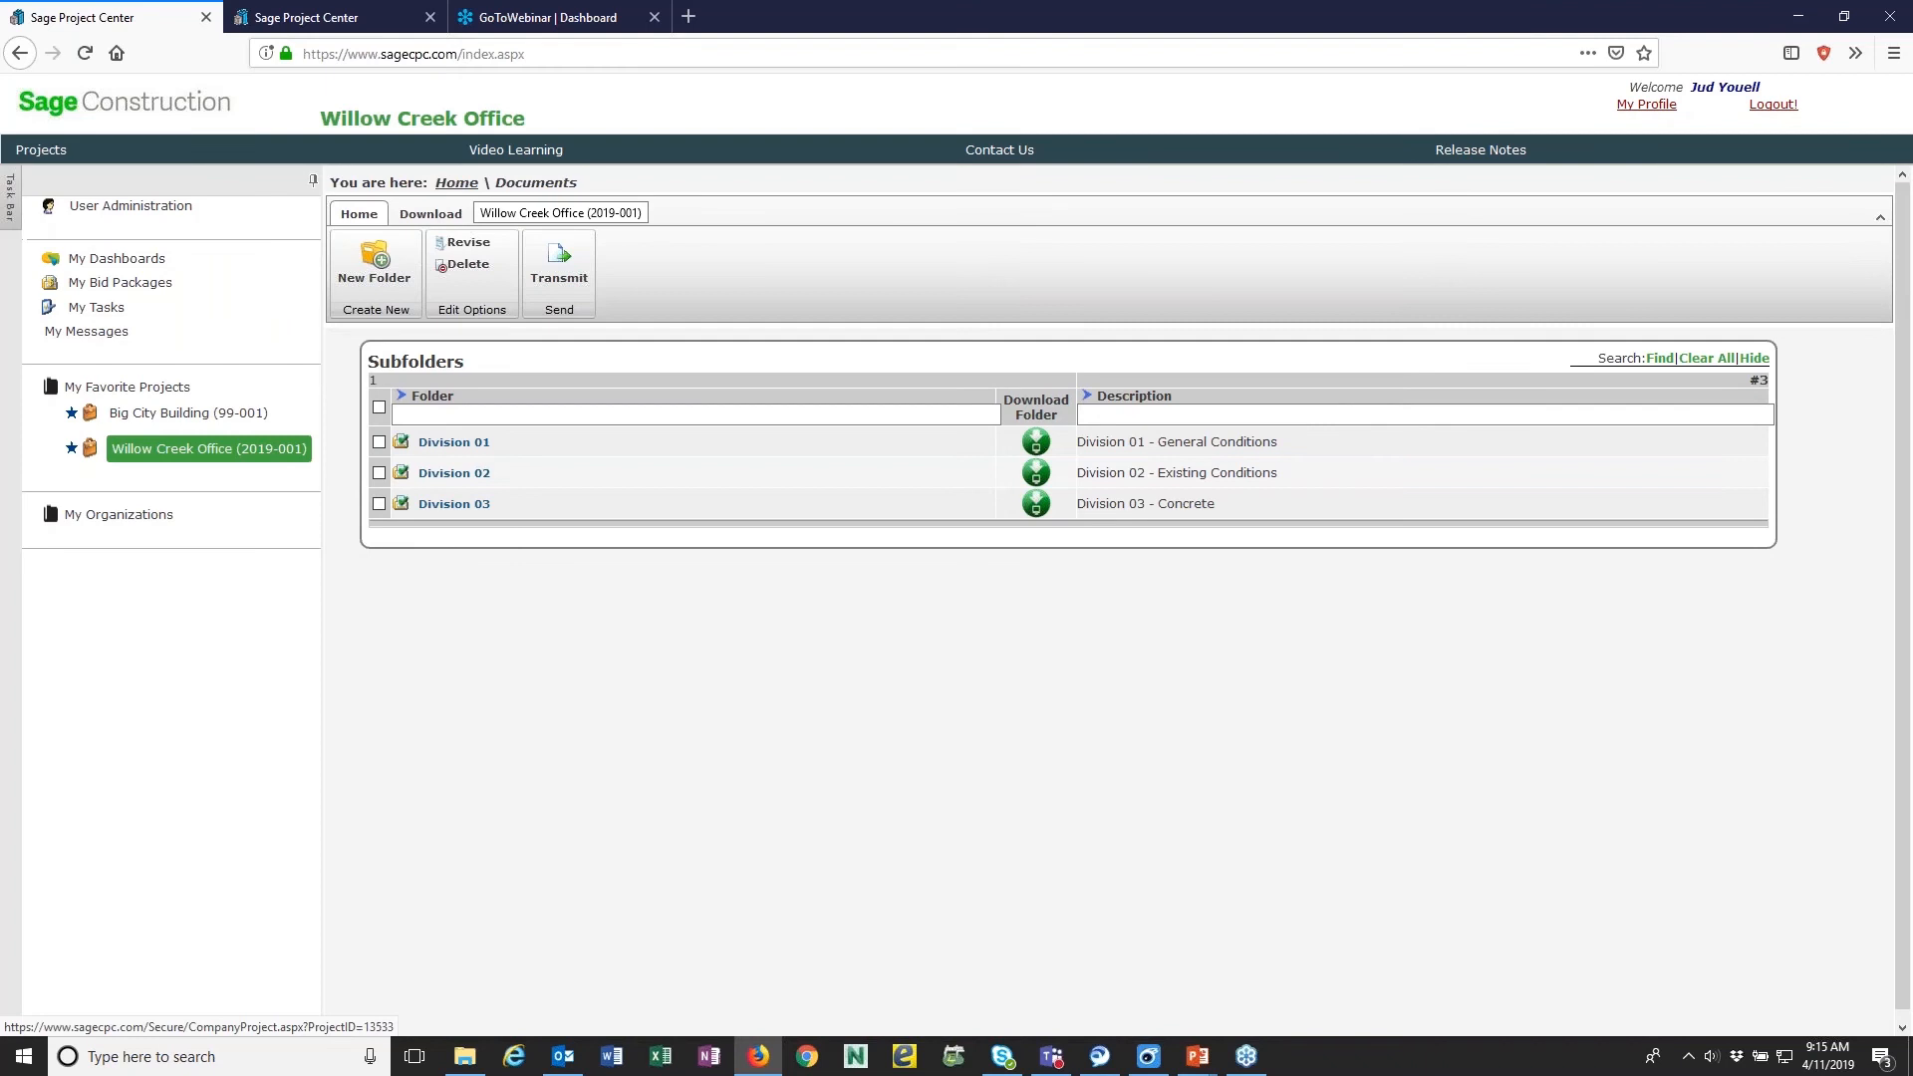
pyautogui.click(536, 183)
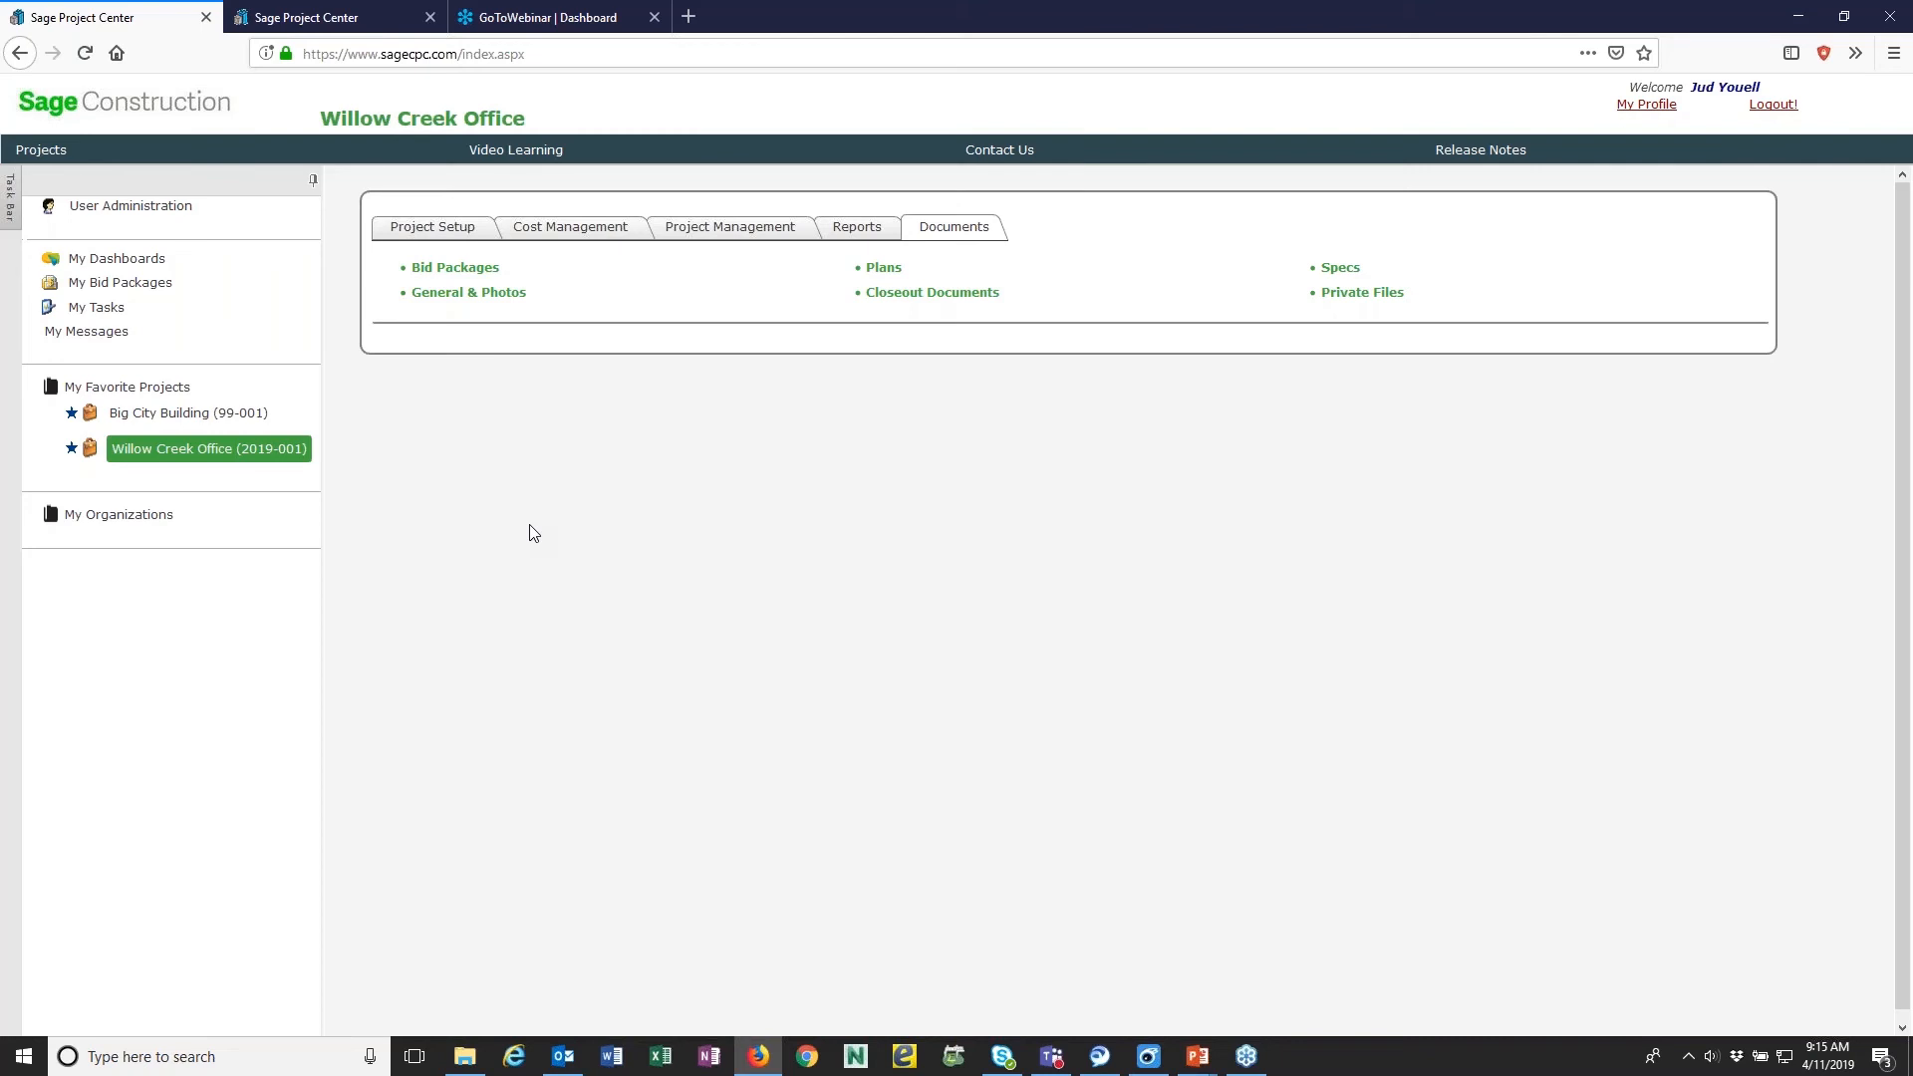
# - Start a new bid package in the project's Bid Packages, named Demo Bid Package, with the bid due date 4/14/2019
pyautogui.click(457, 272)
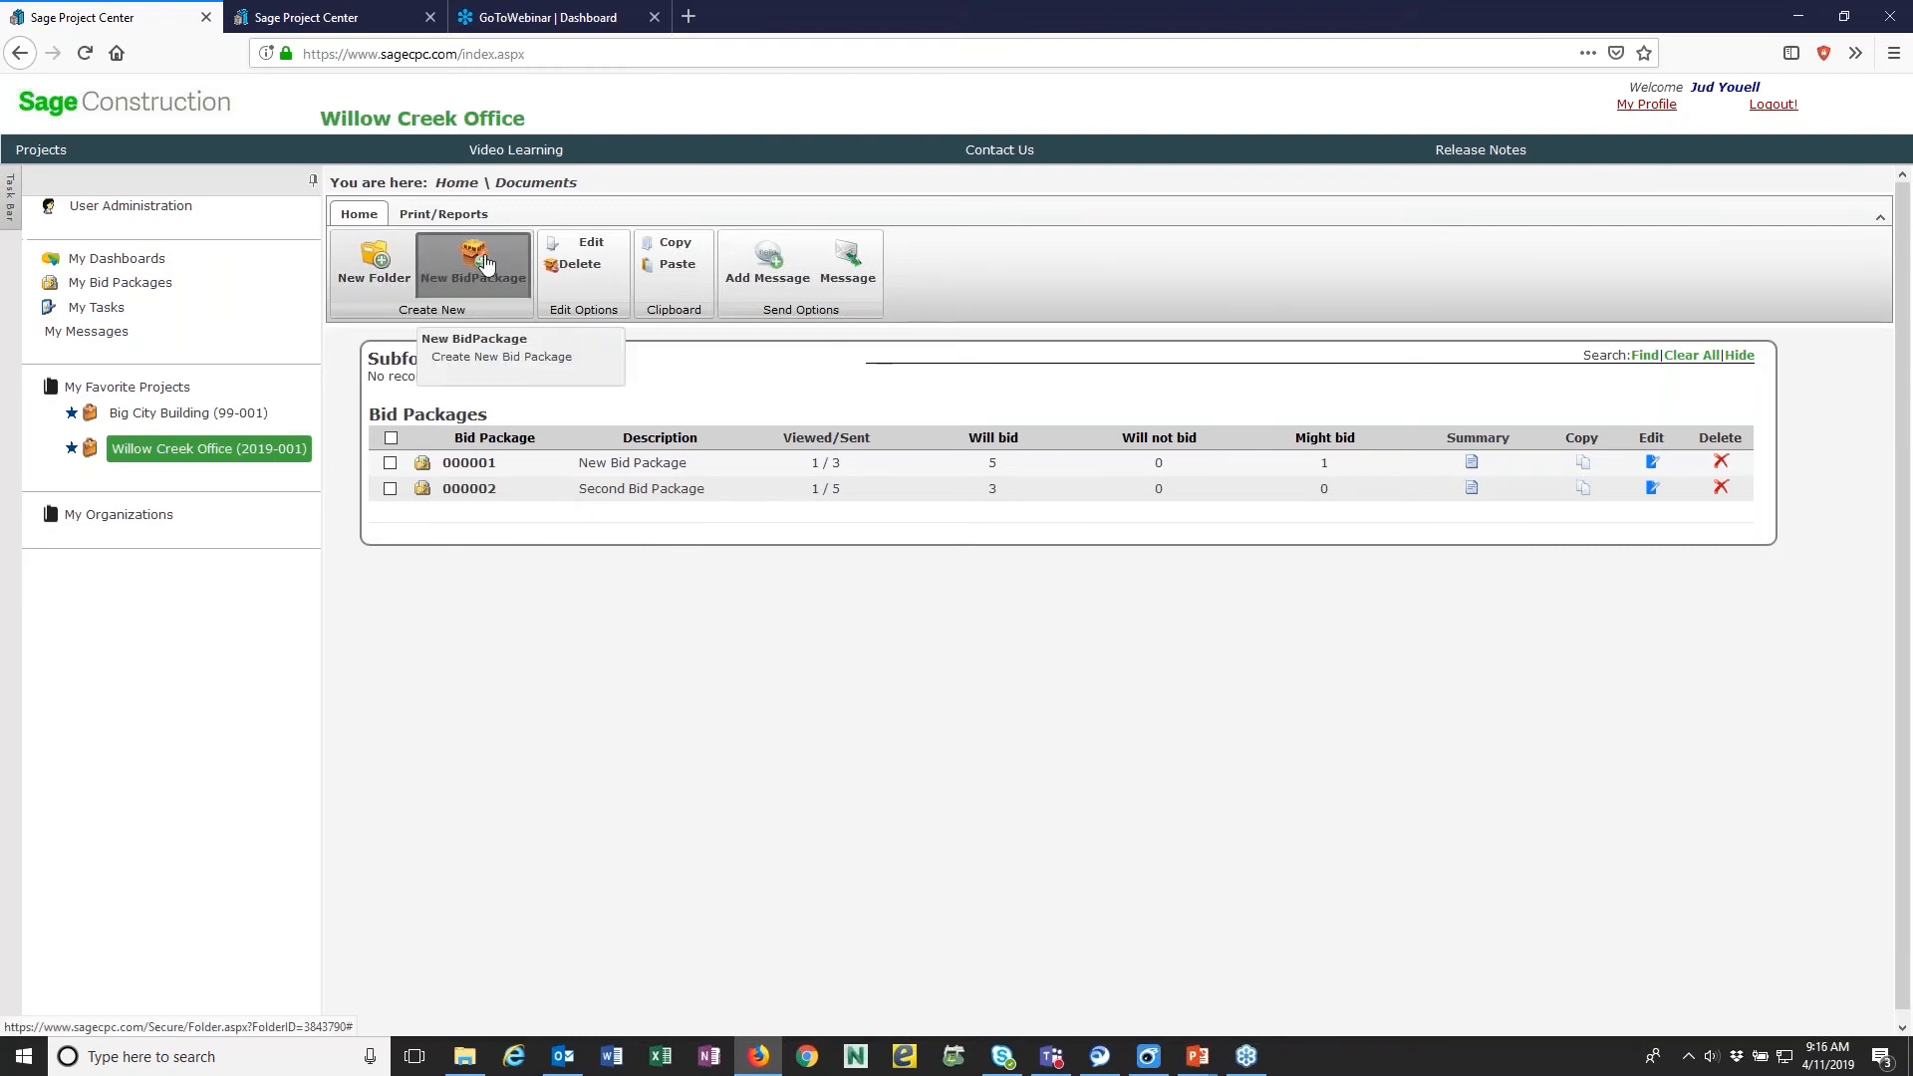
pyautogui.click(454, 294)
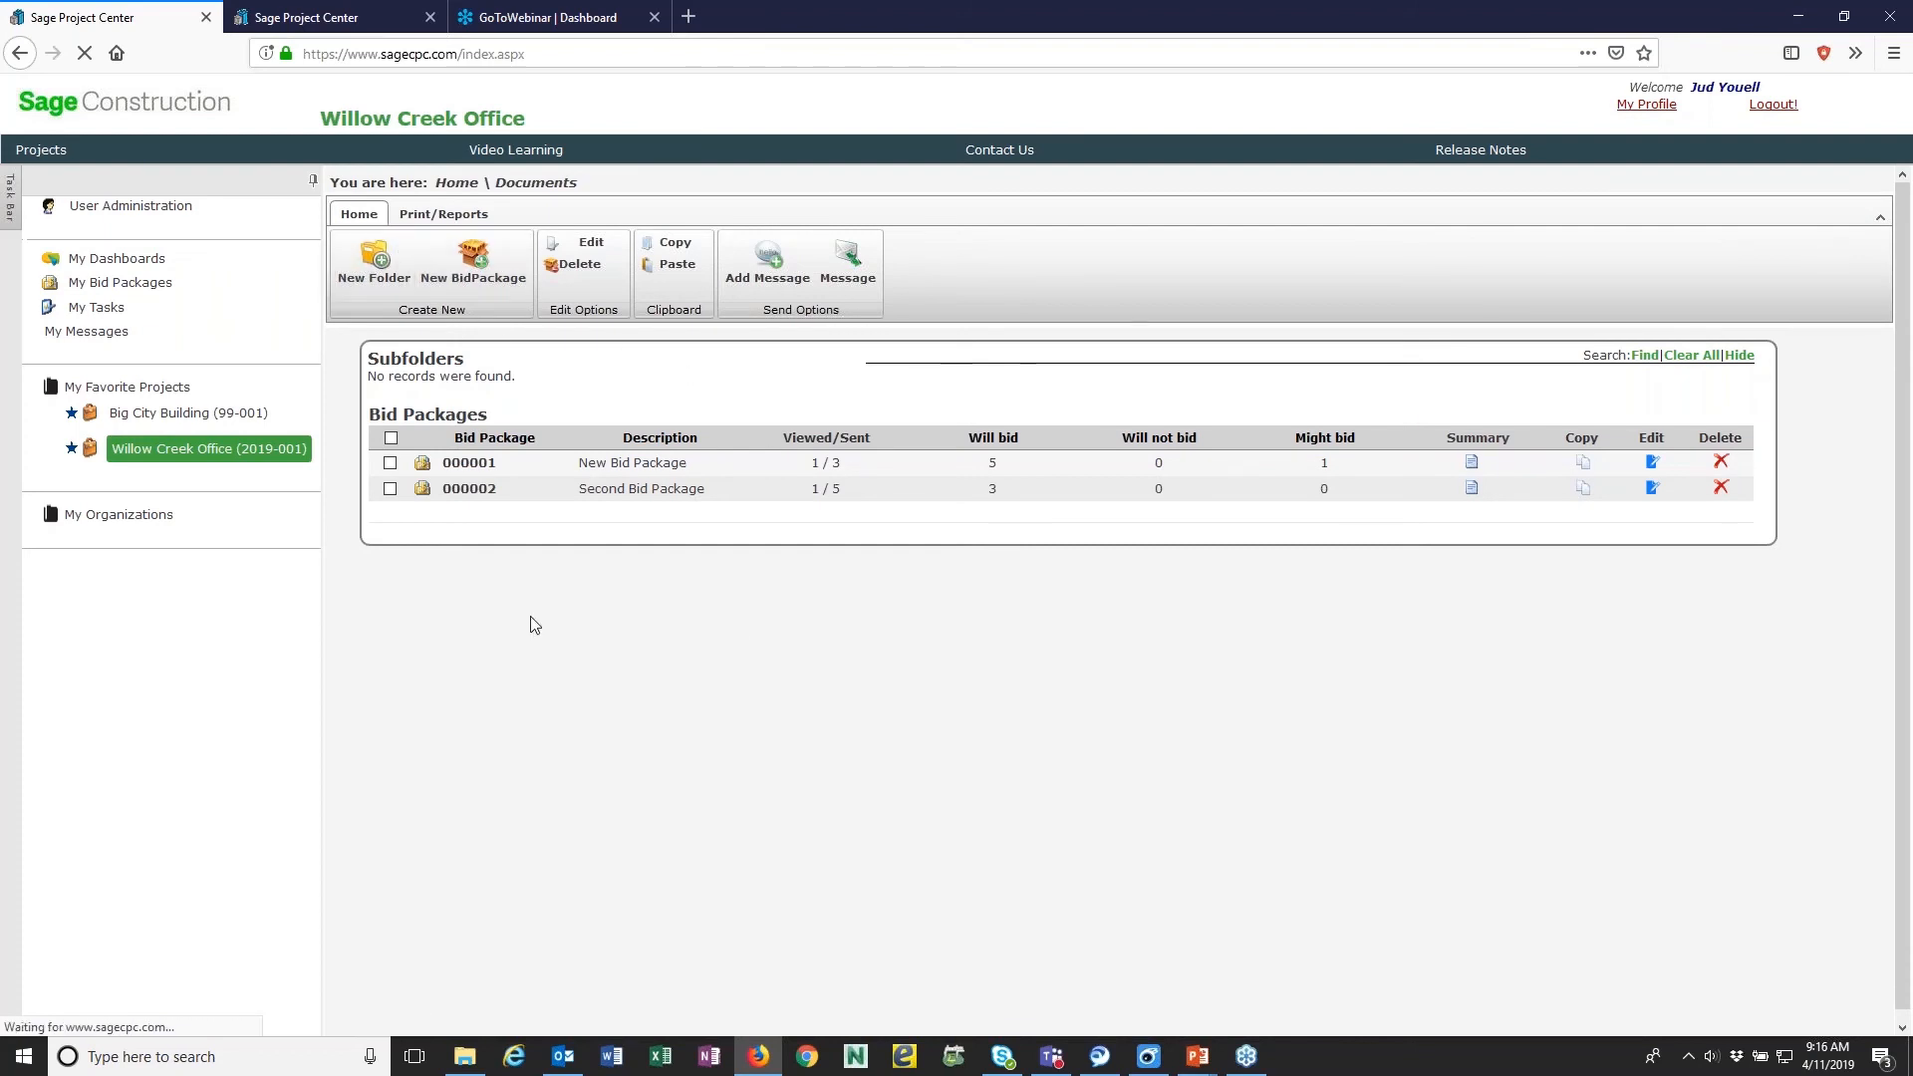
pyautogui.click(473, 261)
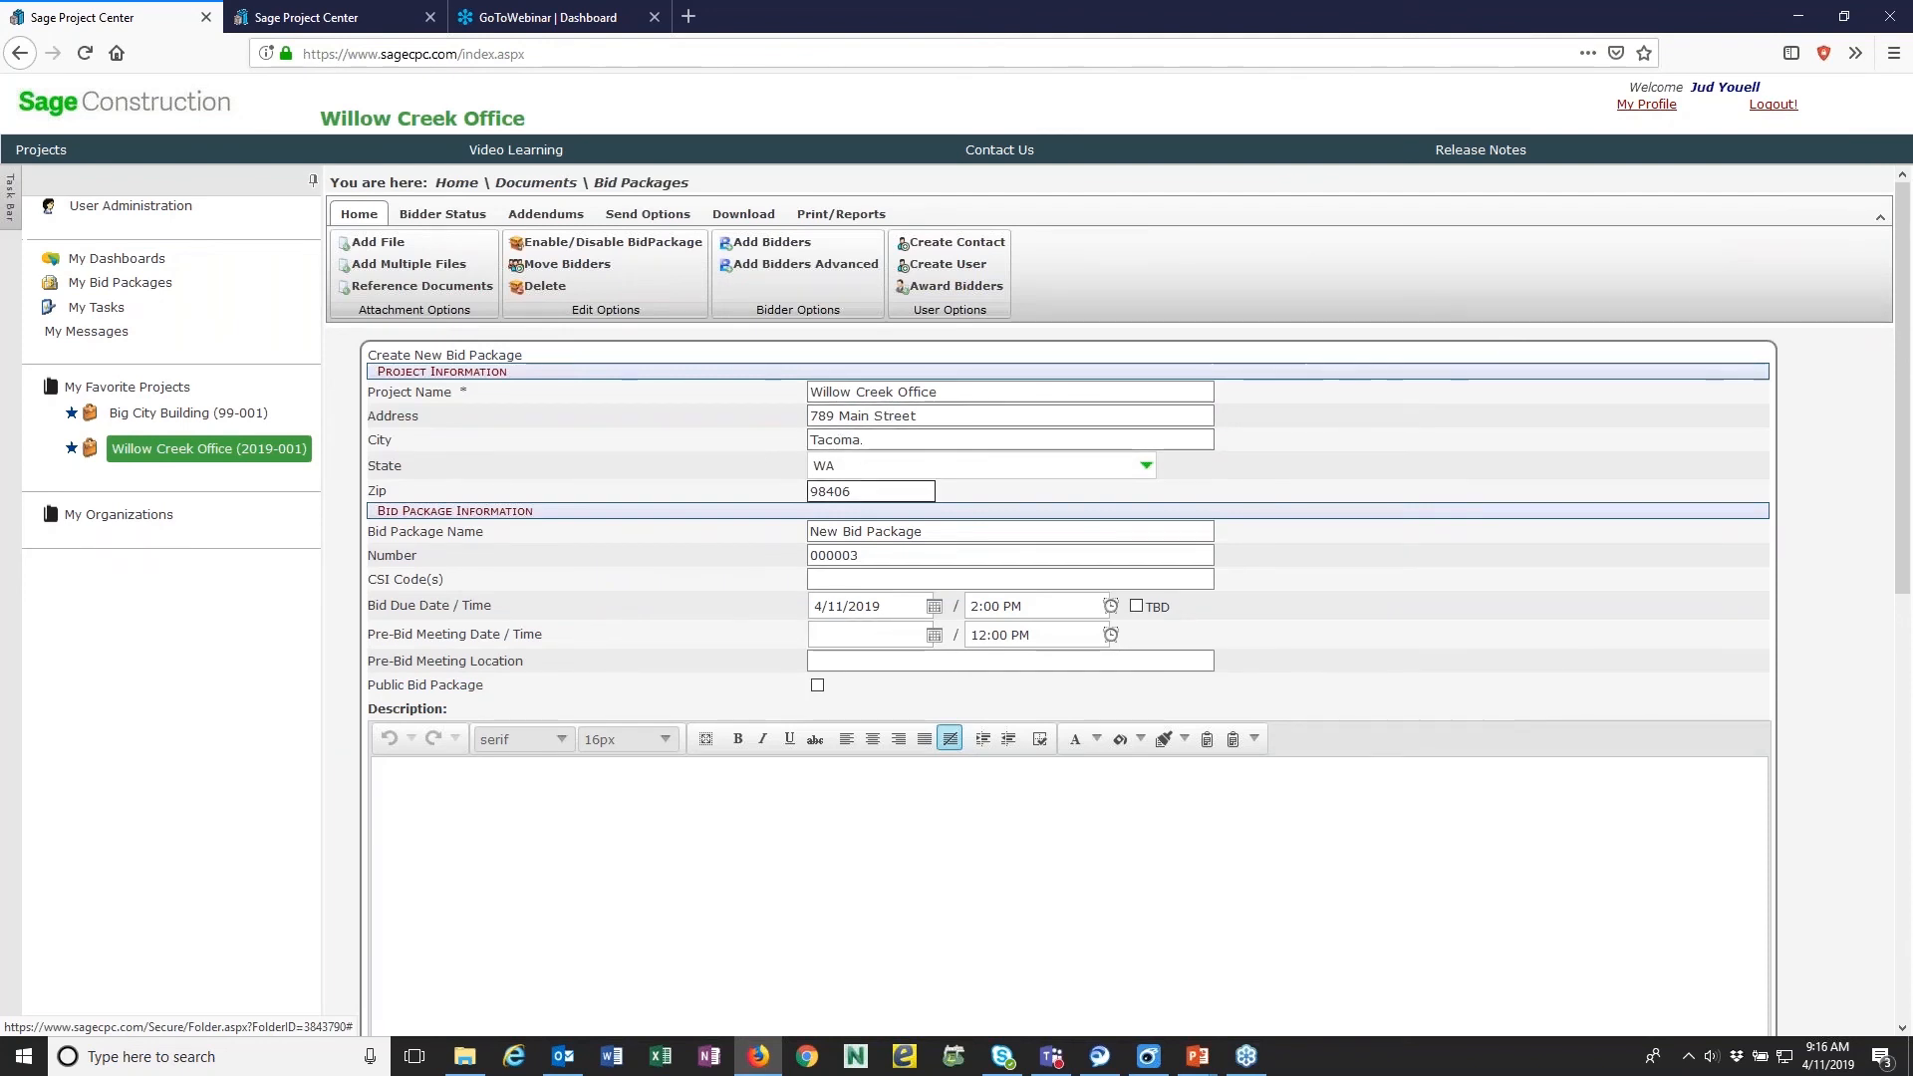
pyautogui.click(839, 533)
pyautogui.moveTo(840, 533); pyautogui.dragTo(791, 533)
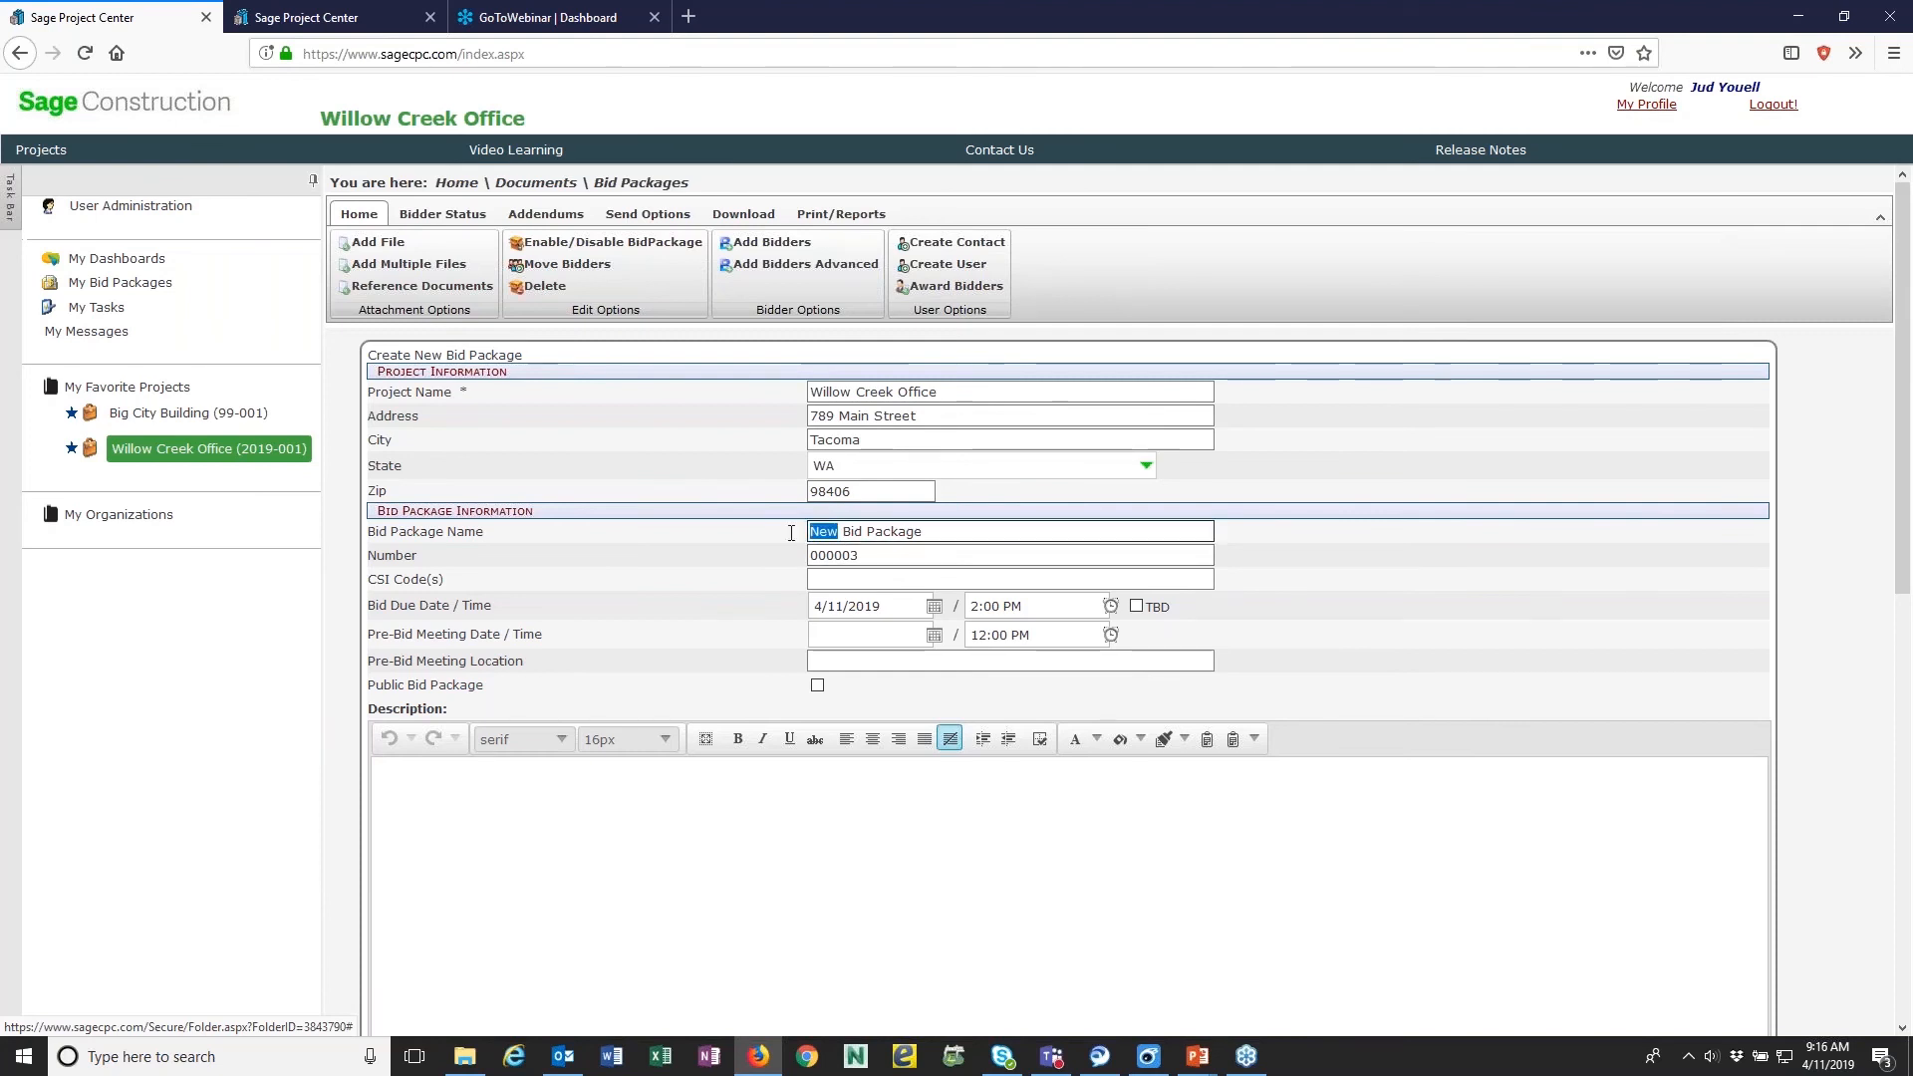
pyautogui.write('Demo')
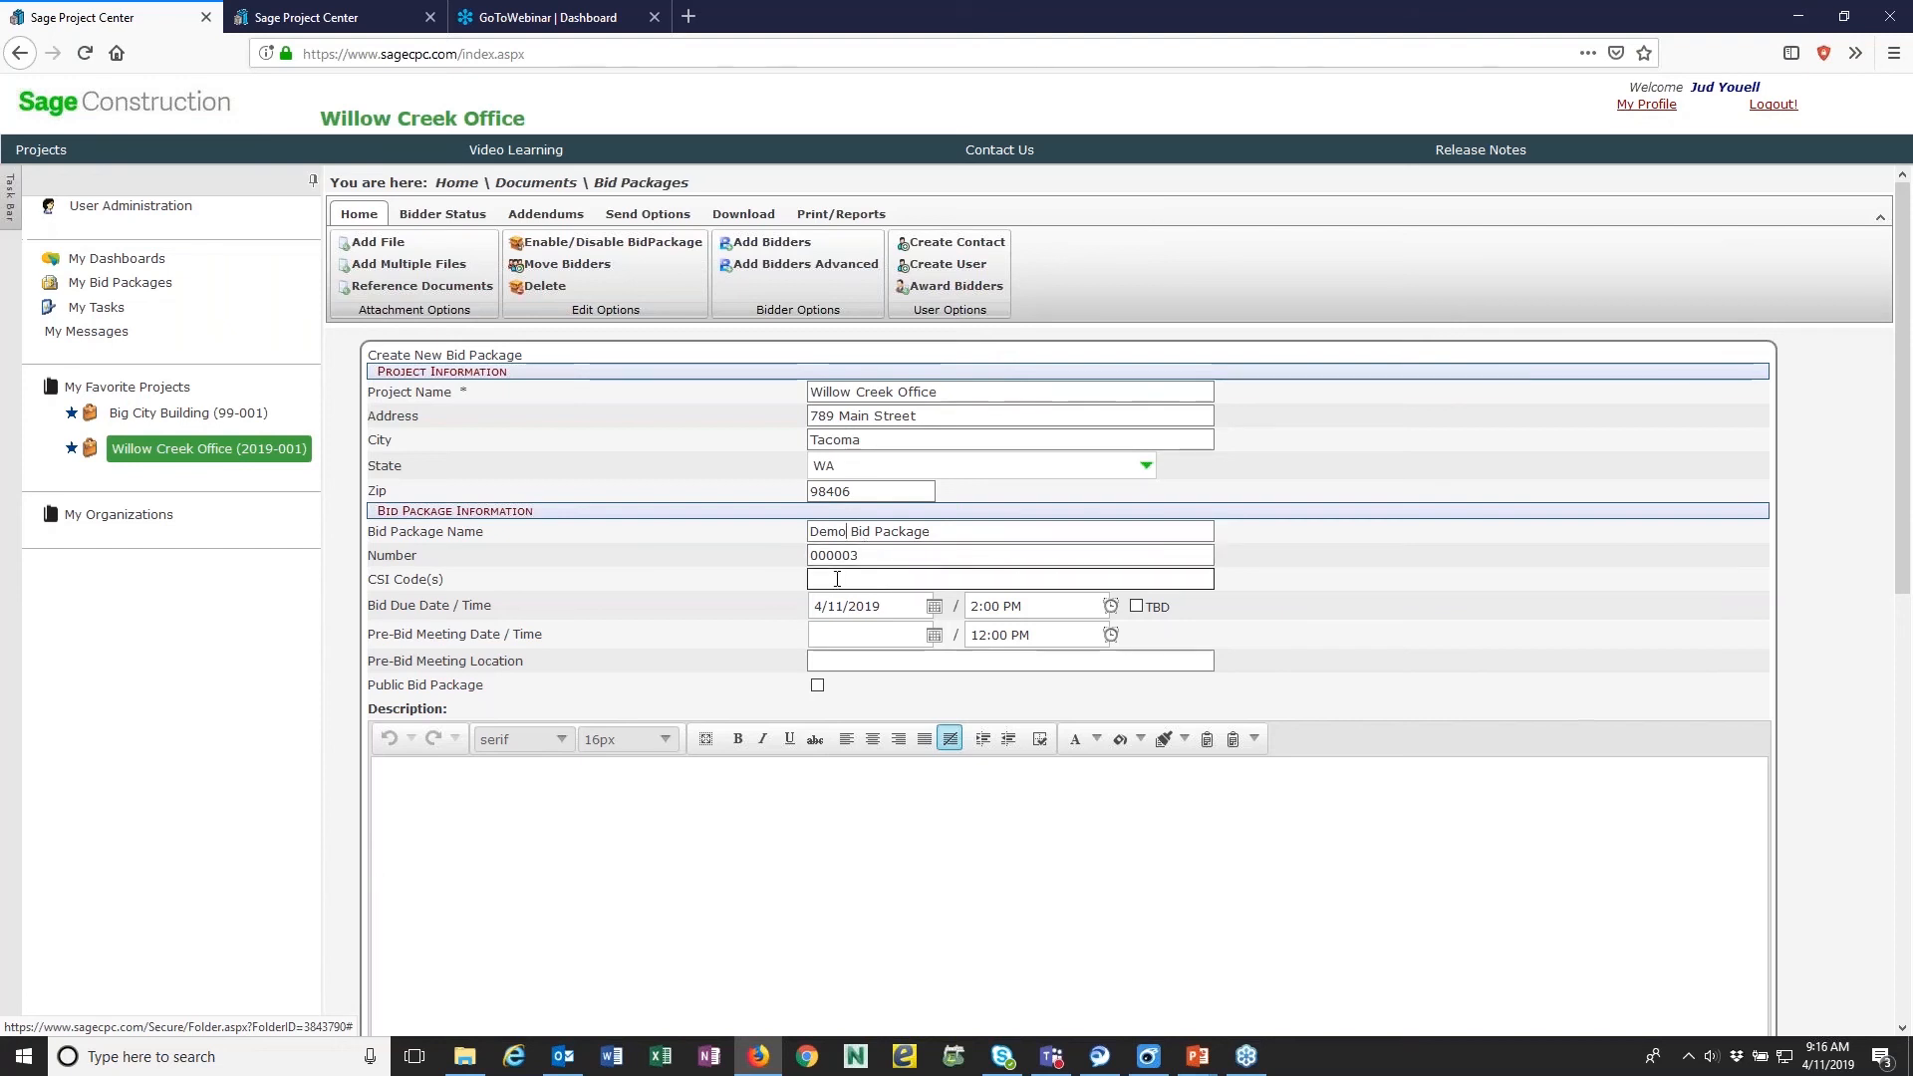
pyautogui.click(934, 606)
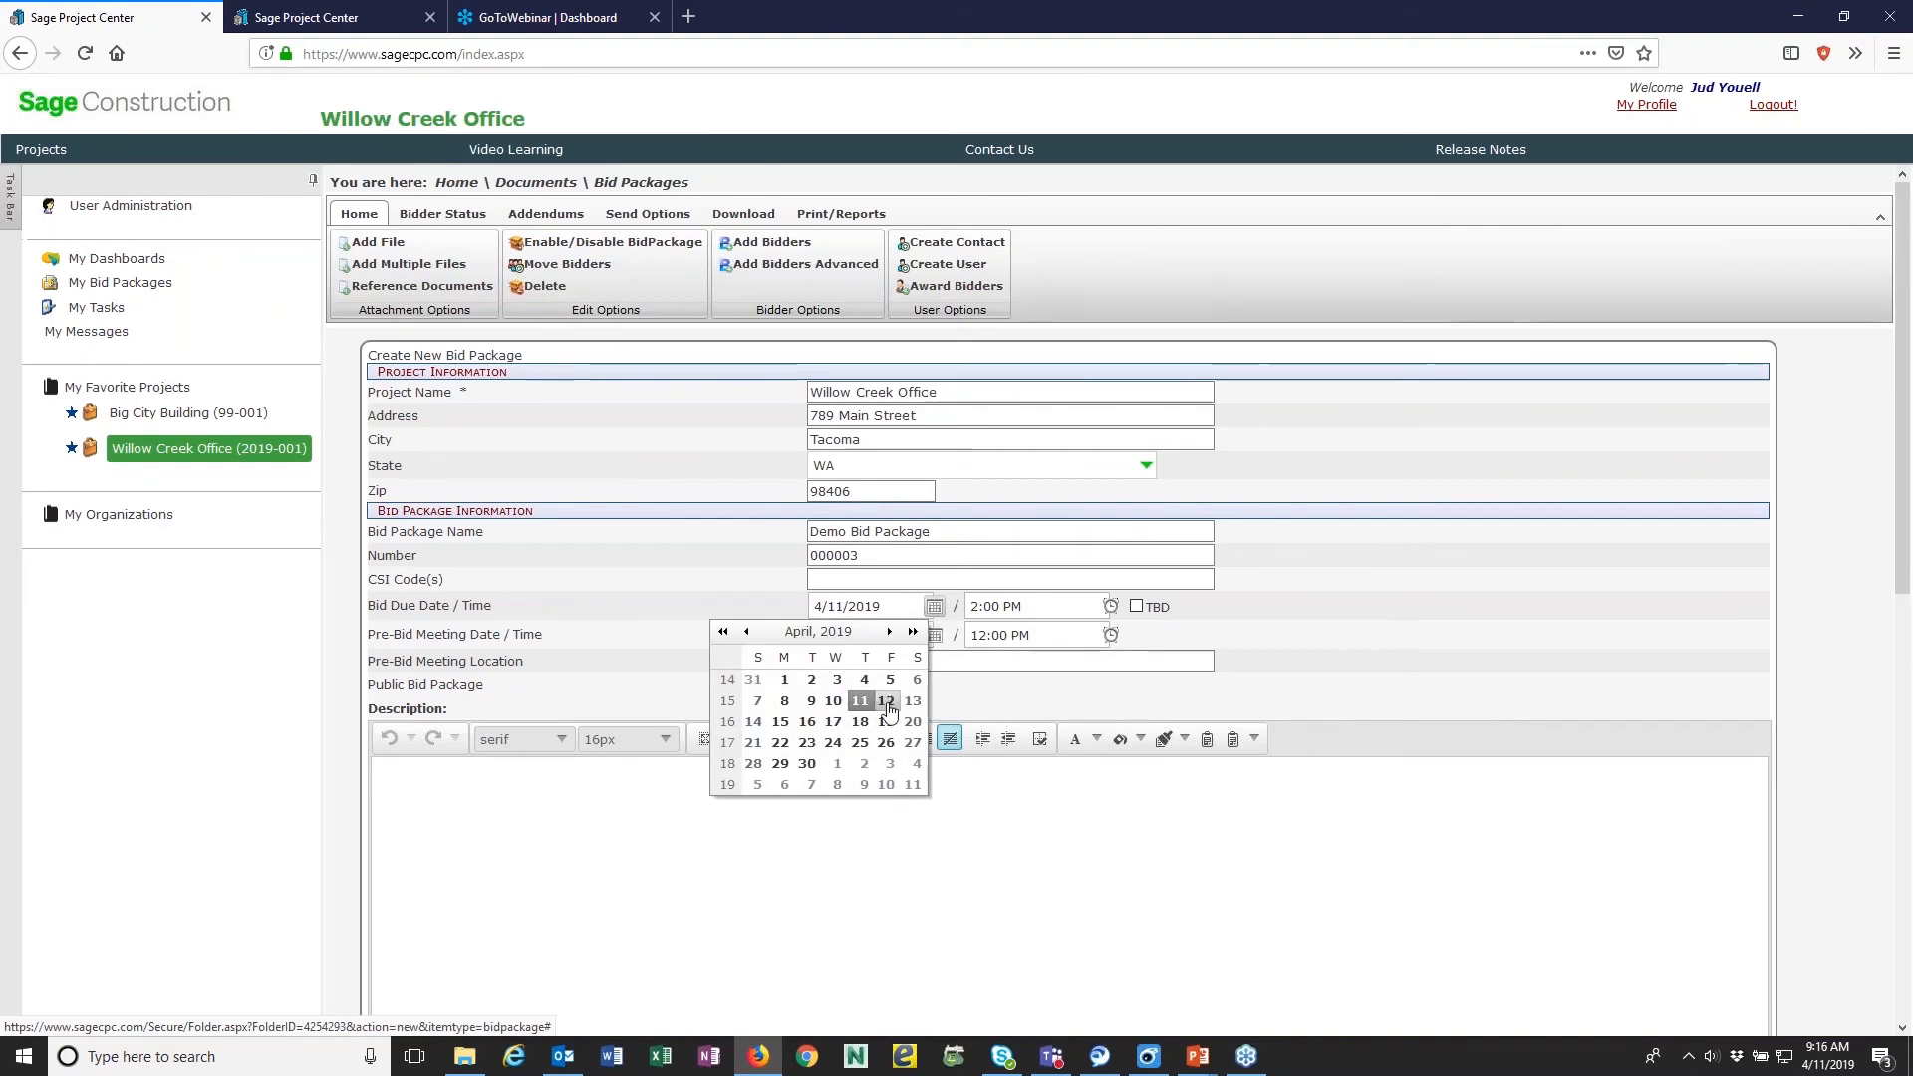
pyautogui.click(755, 722)
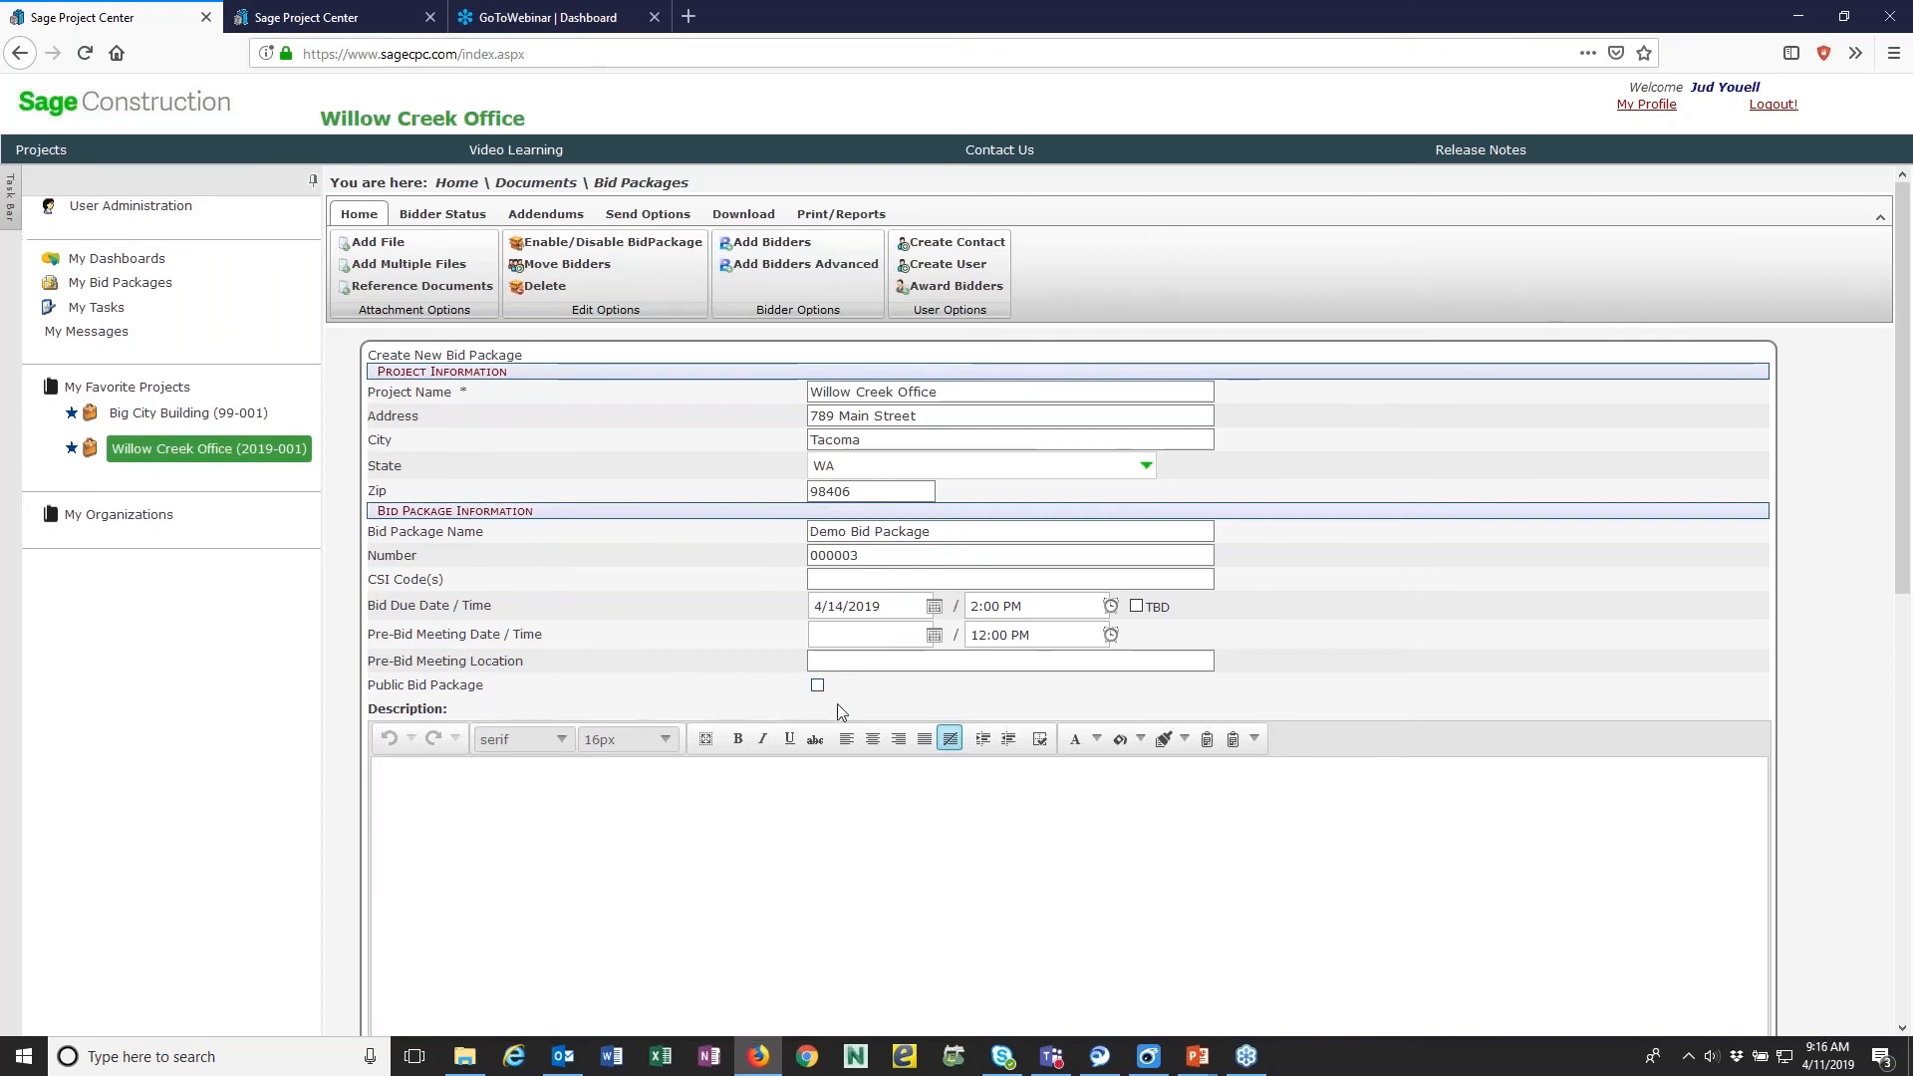
# - View the public bid packages in the Public Planroom from the sign-in page, and return to the new bid package form
pyautogui.click(324, 30)
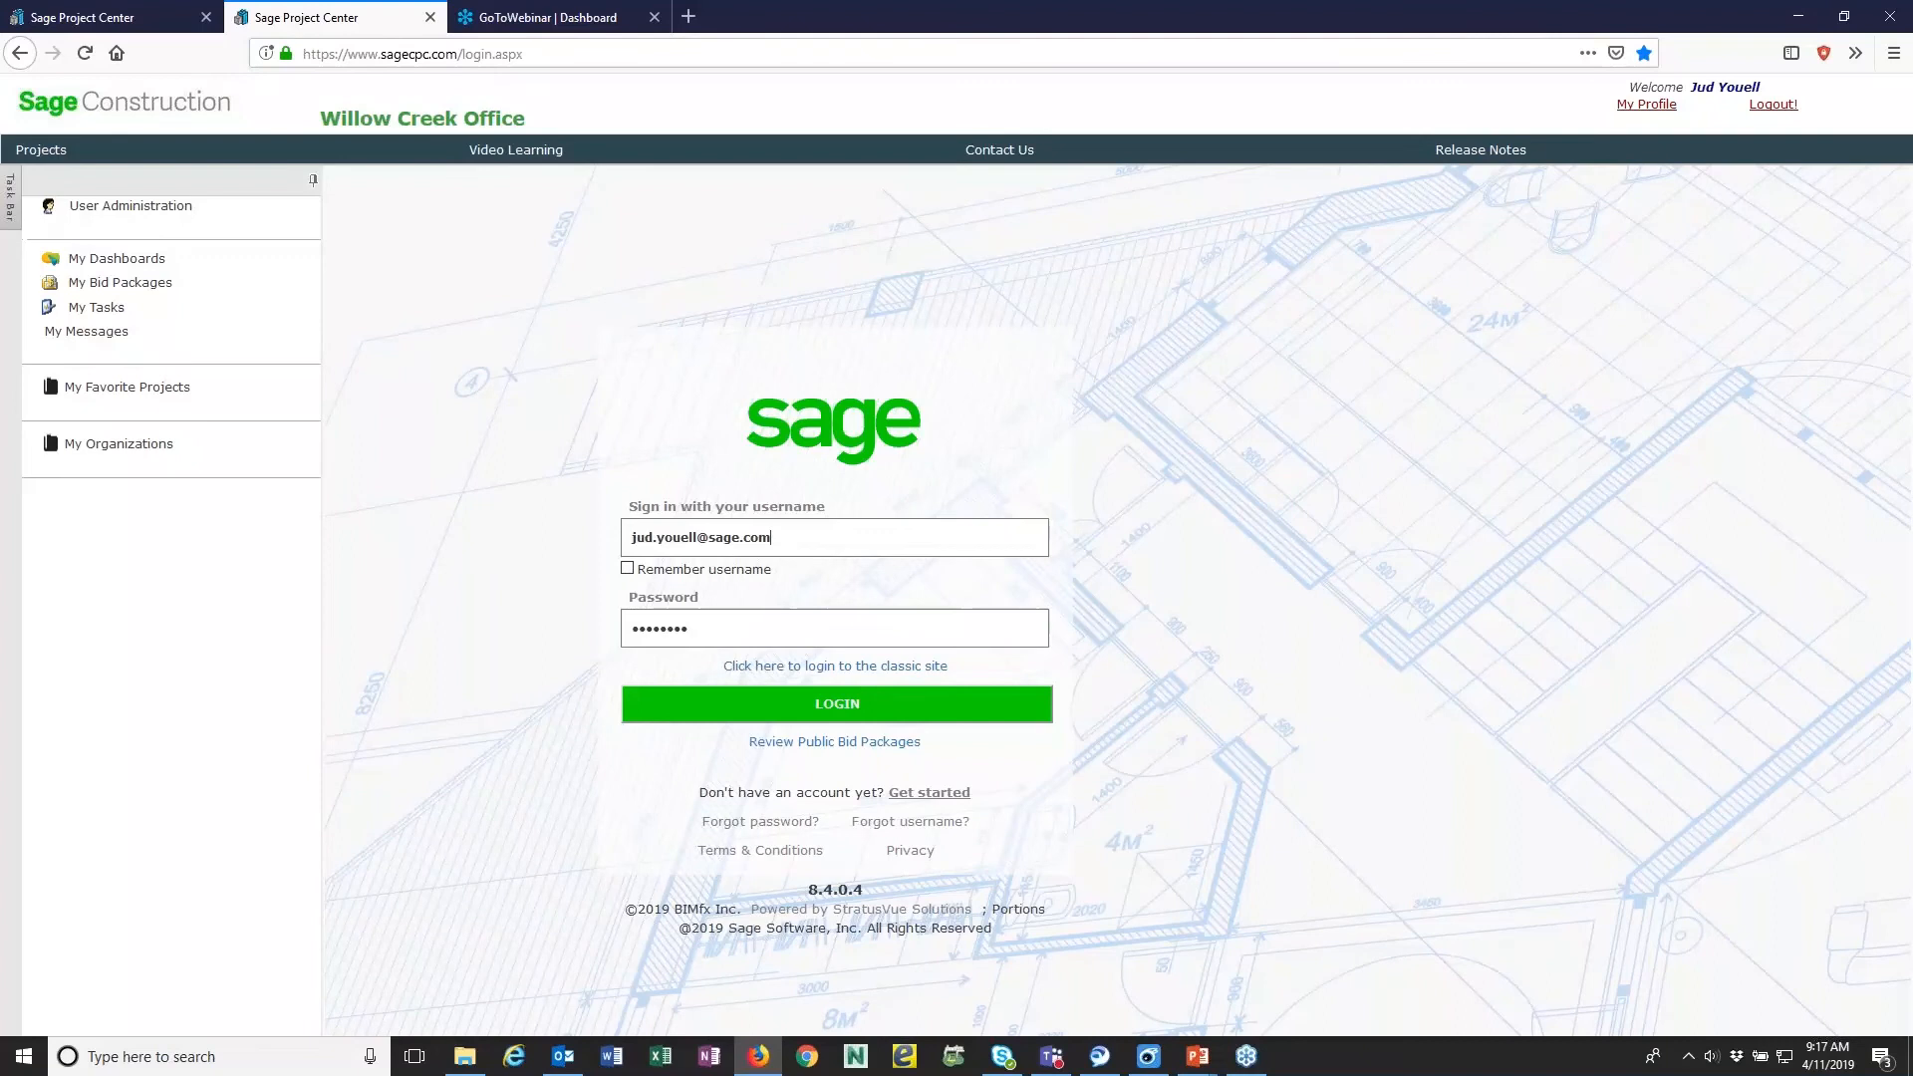
pyautogui.click(838, 743)
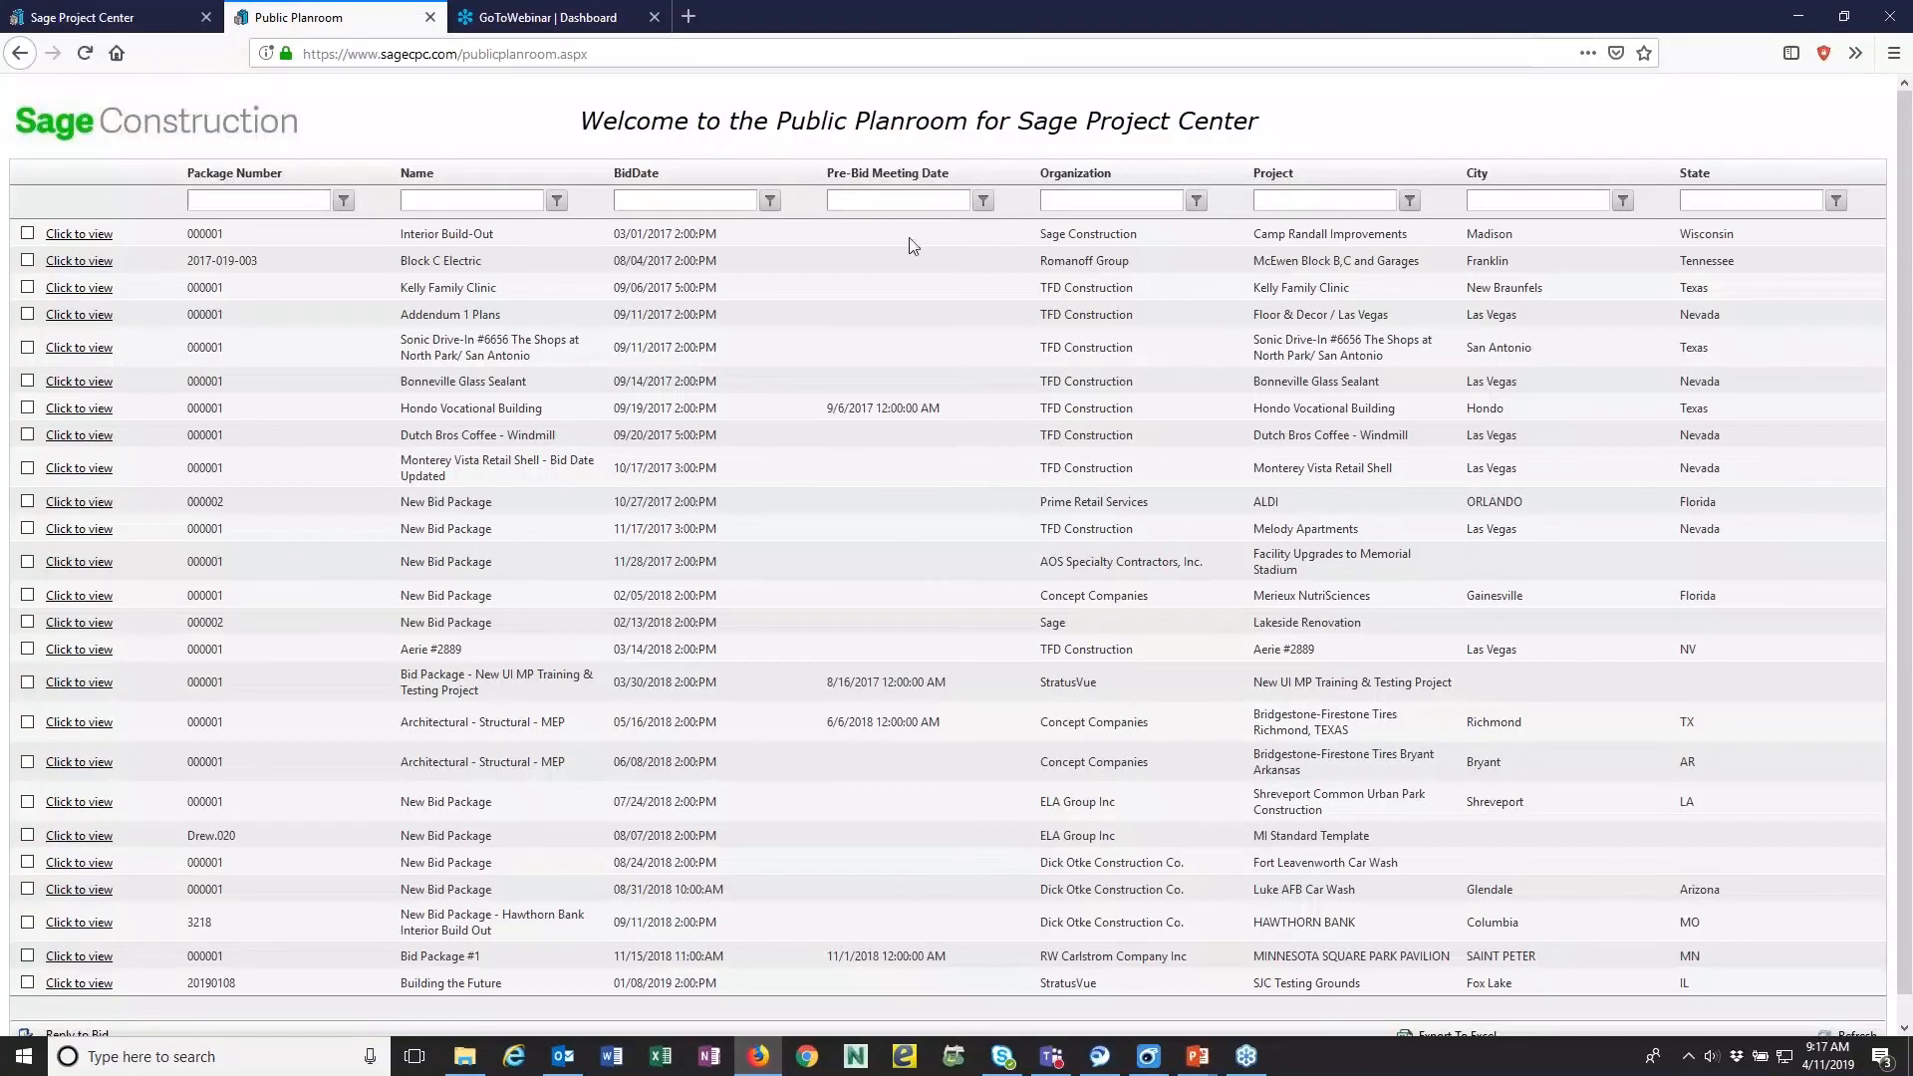
pyautogui.click(142, 25)
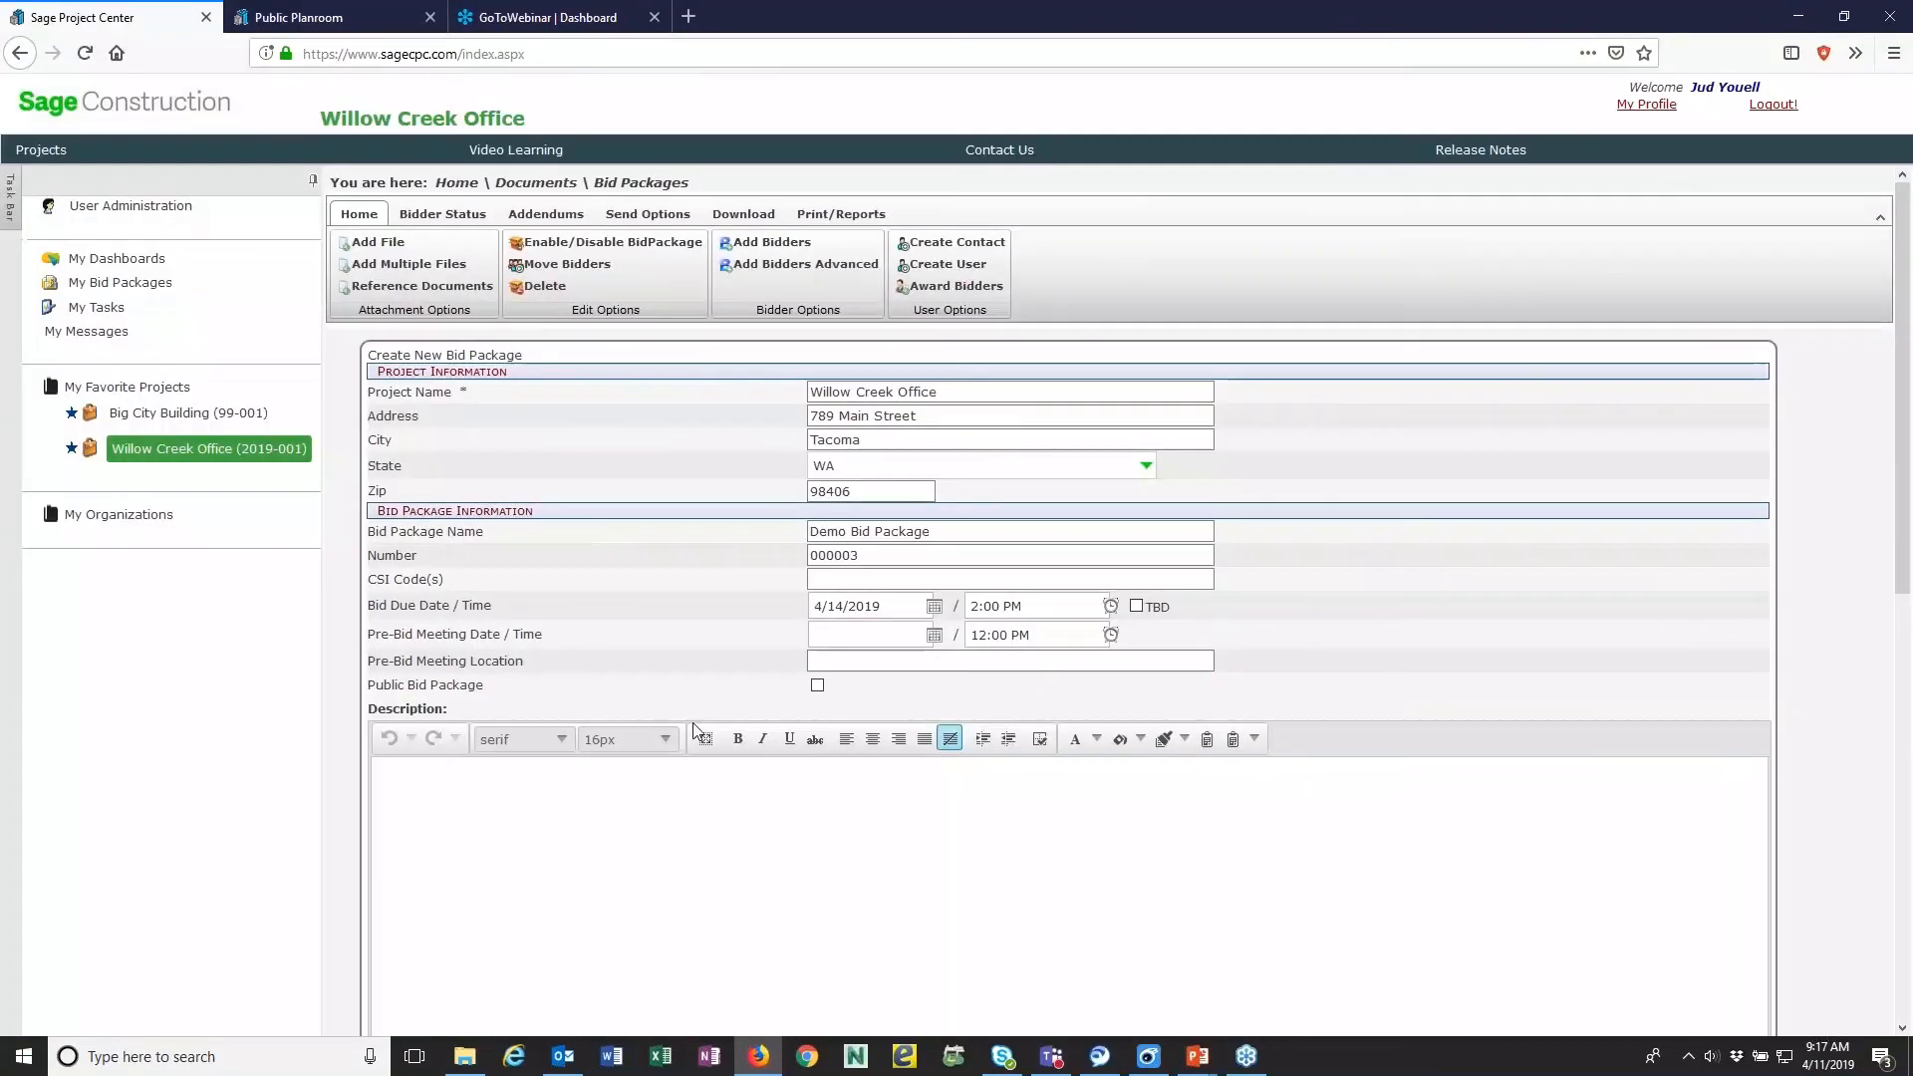
# - Enter "Please review for bidding" as the bid package's description
pyautogui.click(428, 779)
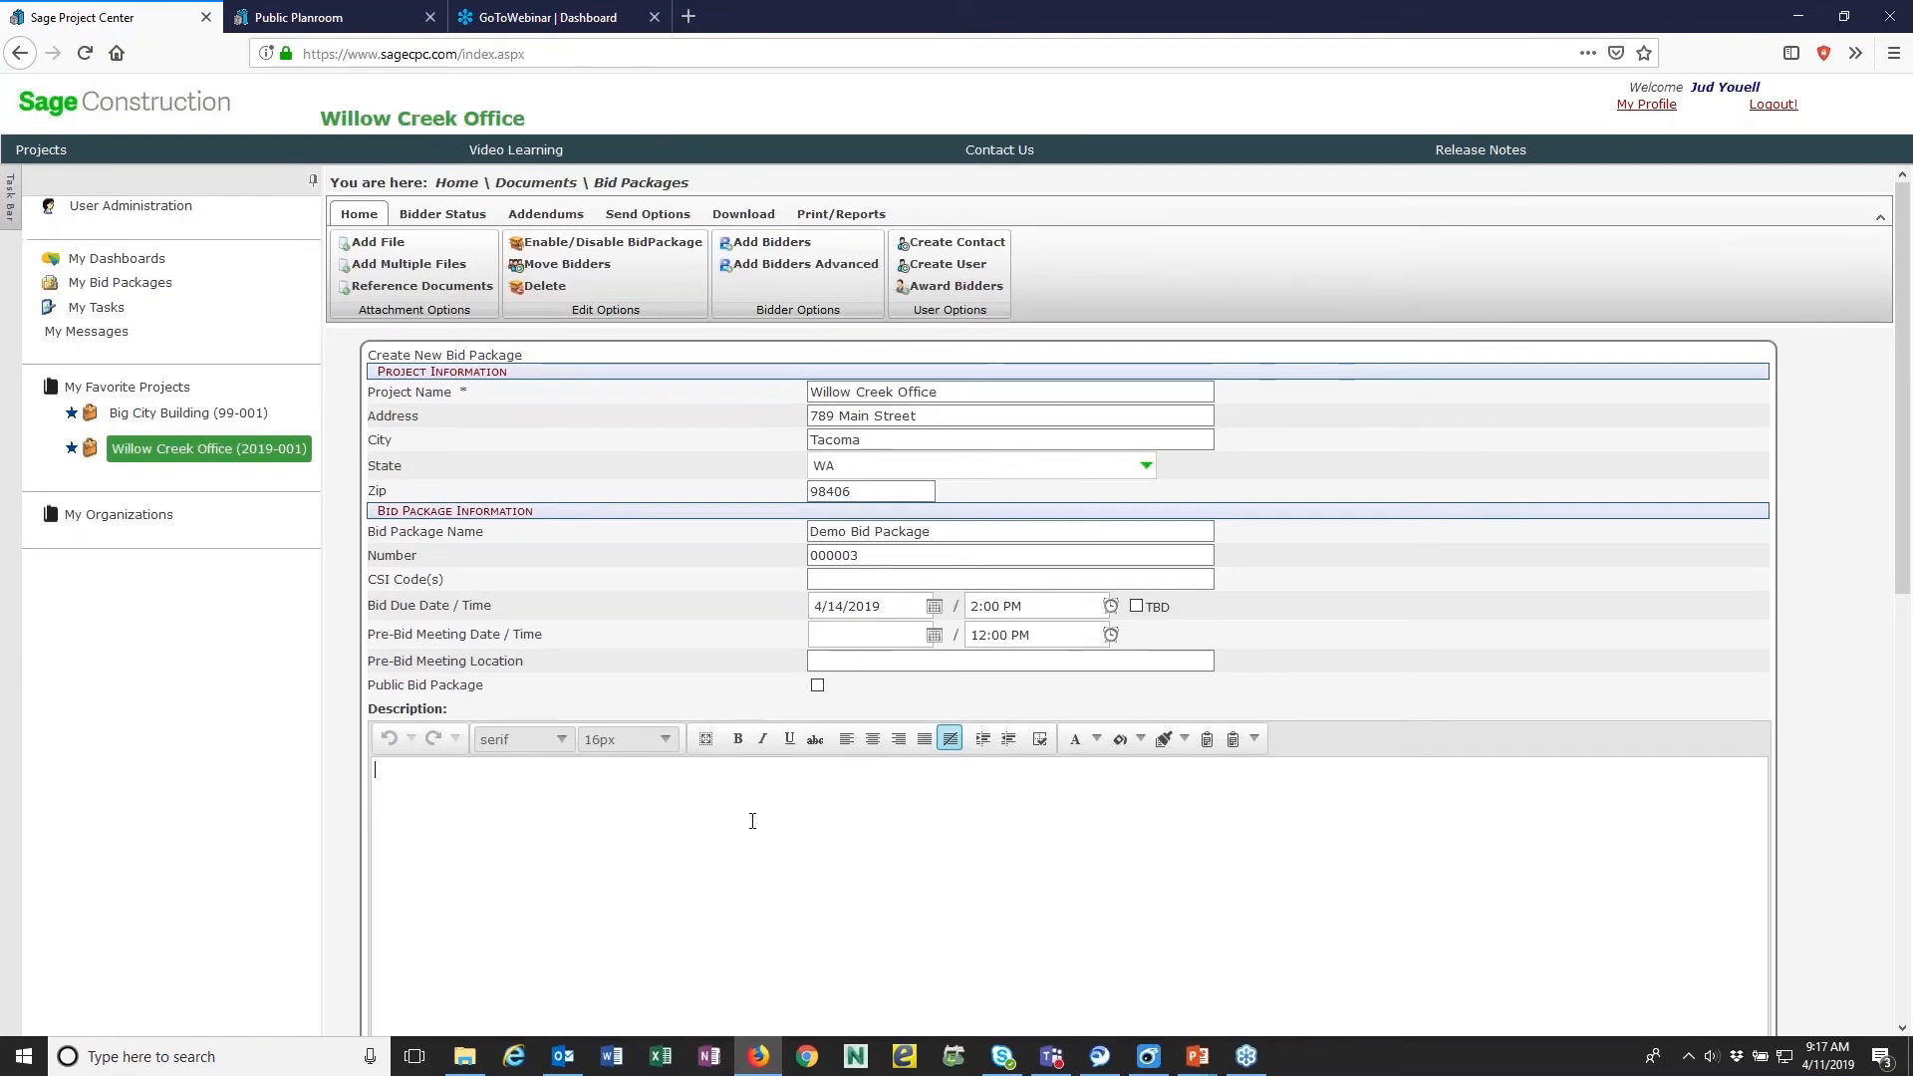
pyautogui.write('Please review for bidding')
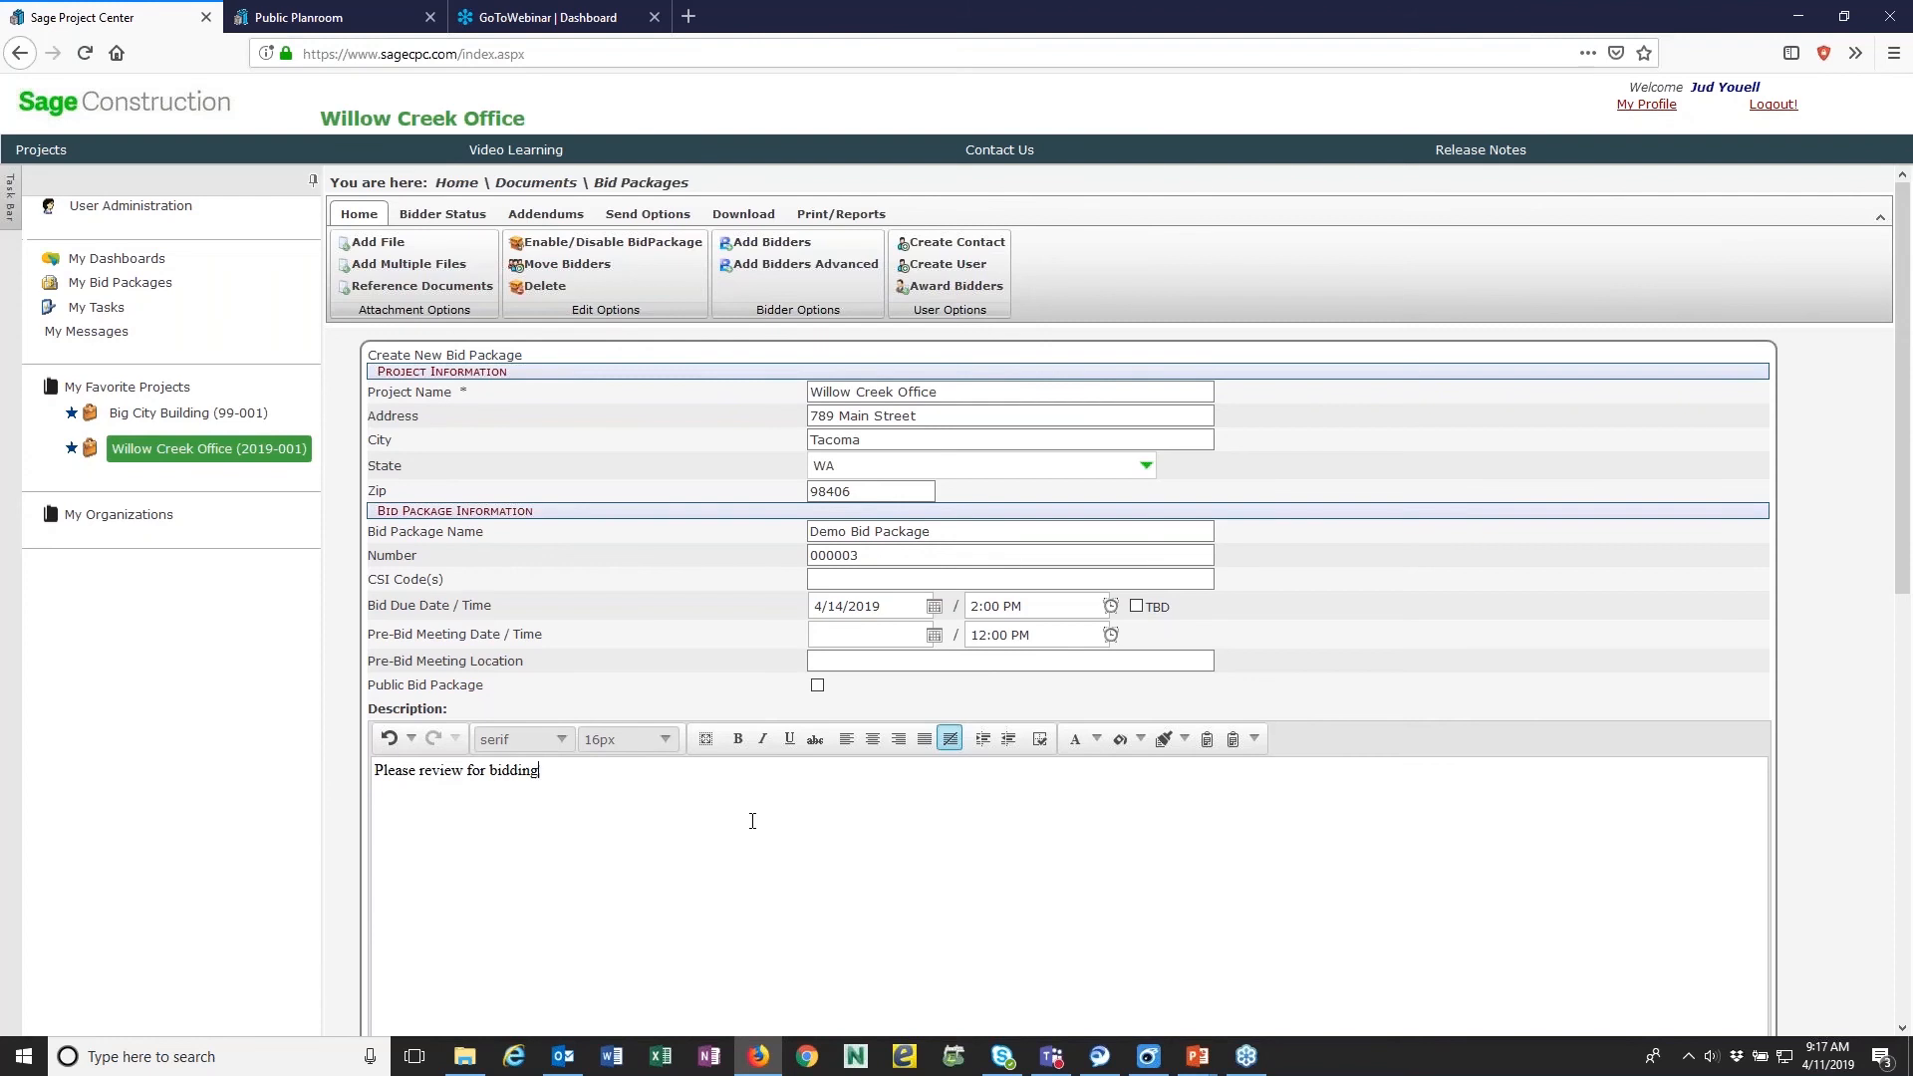
# - Format the whole description text in Arial, bold and red
pyautogui.moveTo(611, 781); pyautogui.dragTo(315, 762)
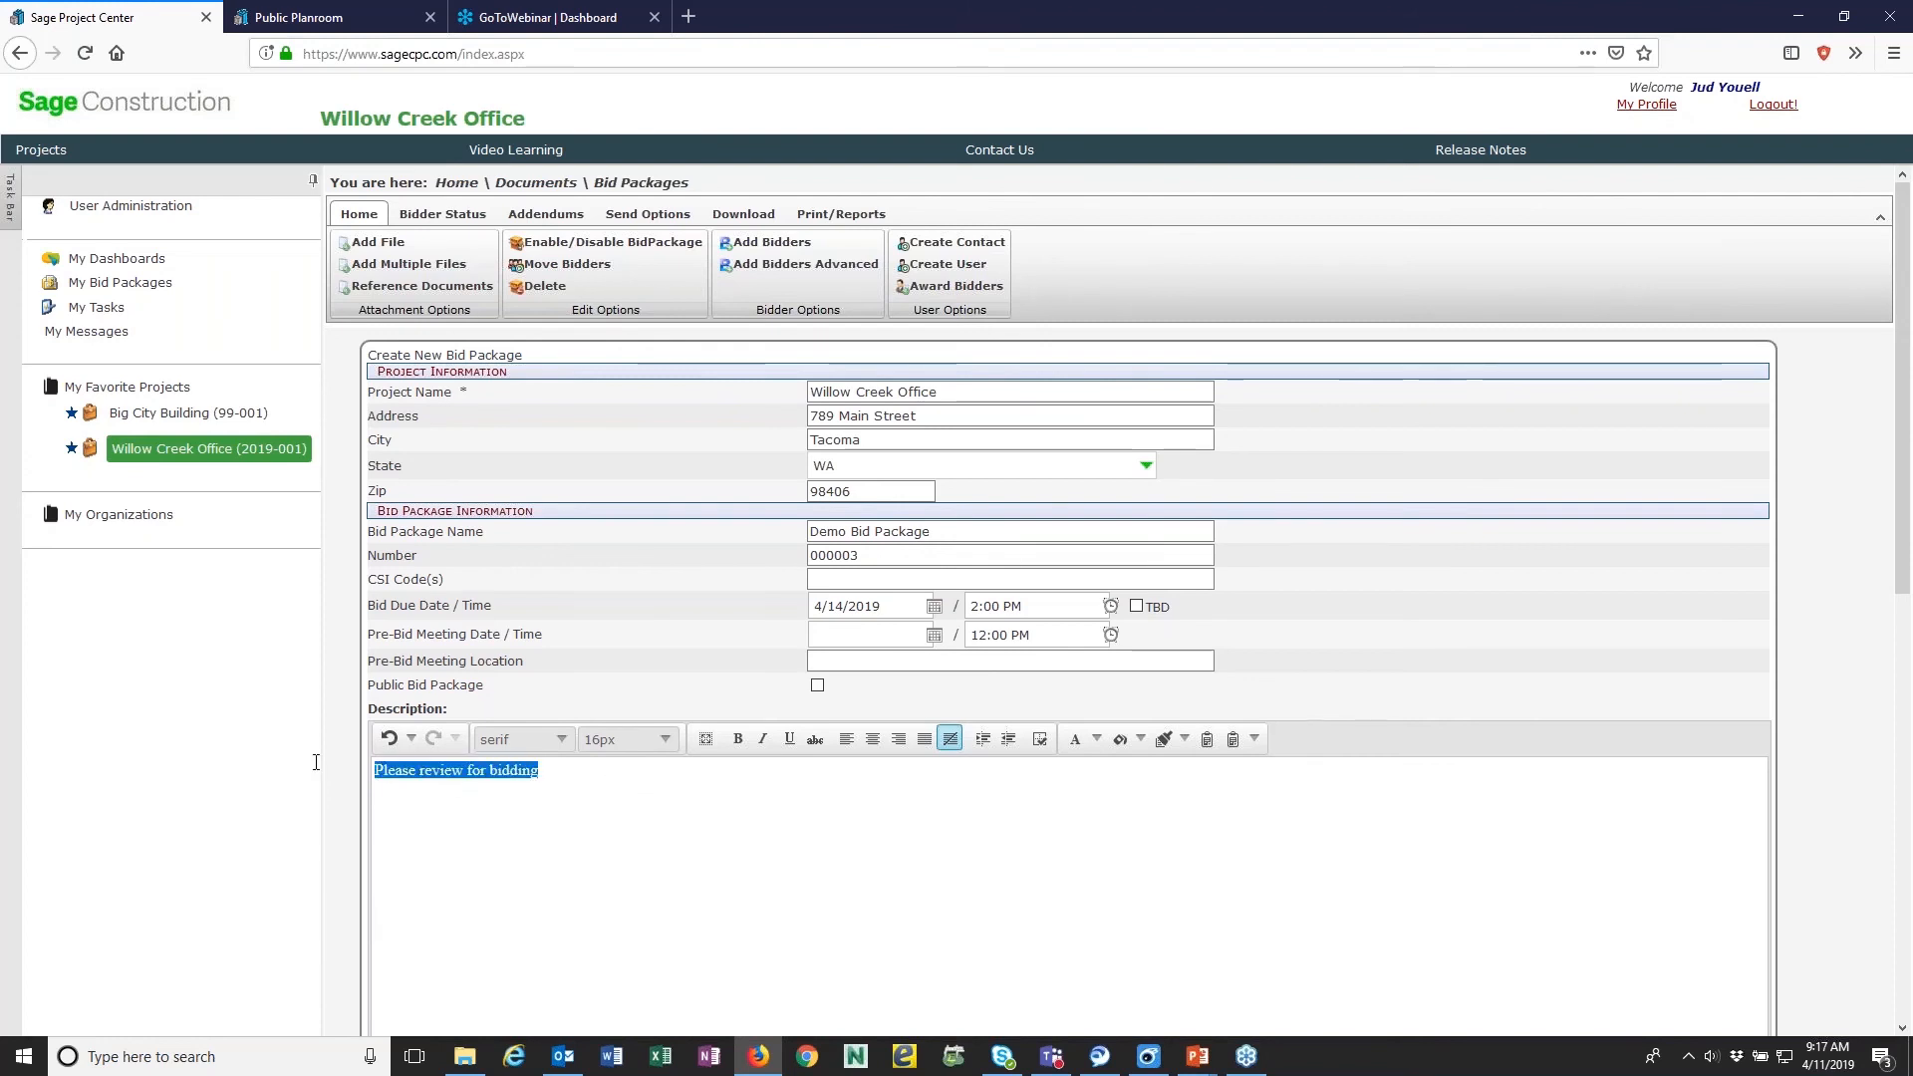
pyautogui.click(561, 738)
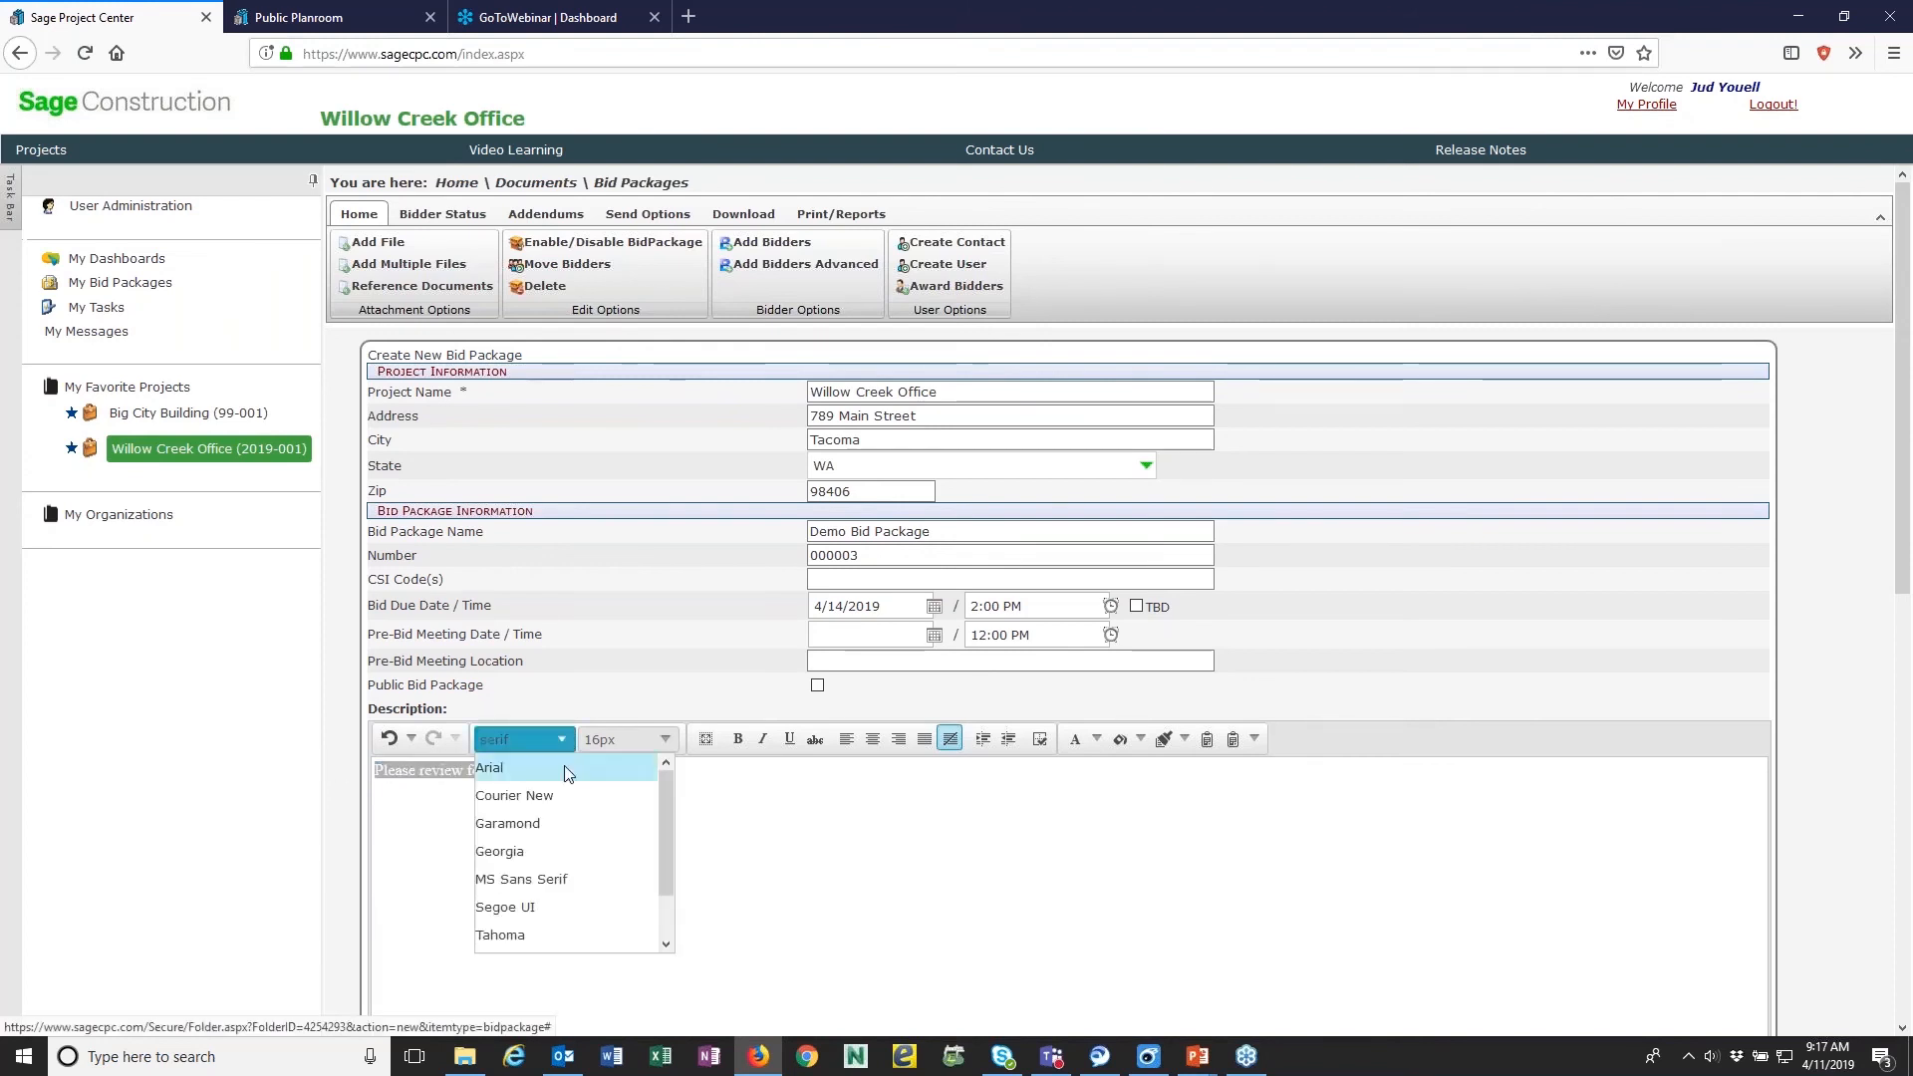
pyautogui.click(589, 776)
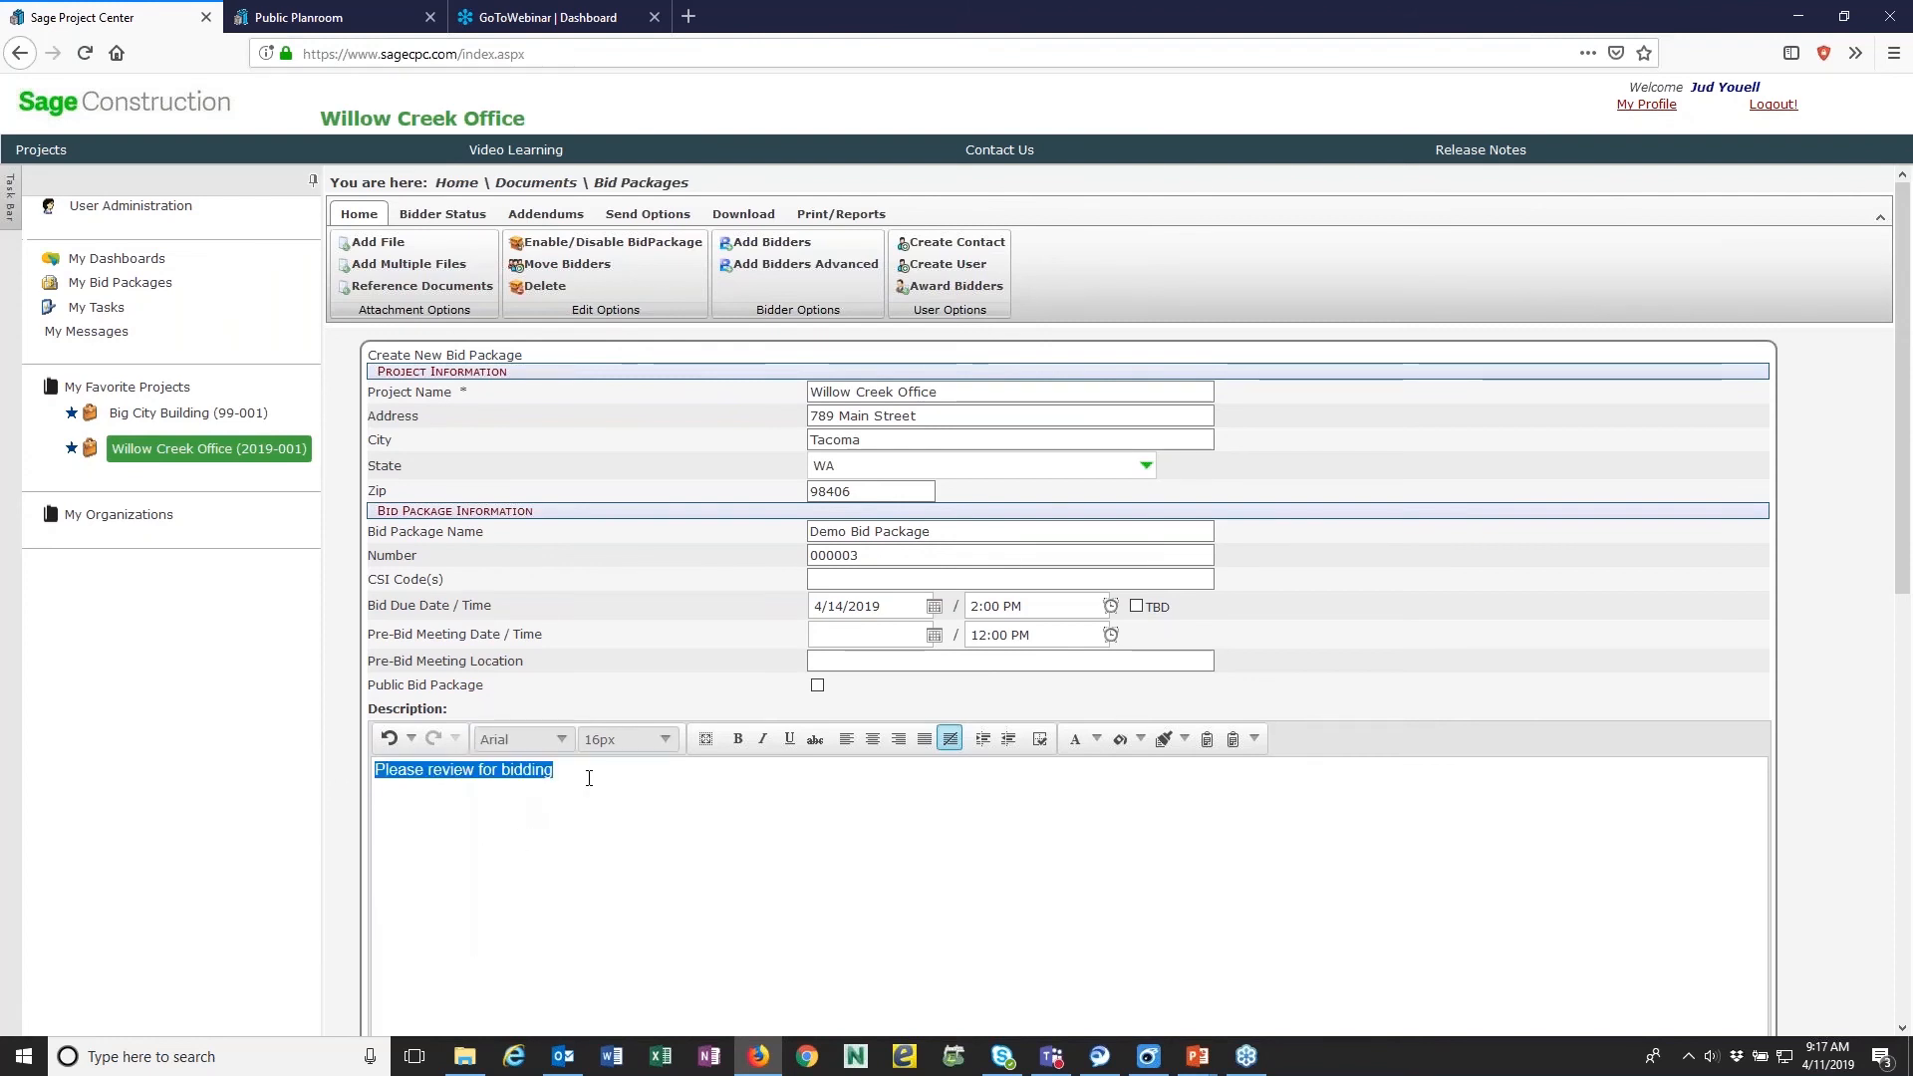
pyautogui.click(739, 738)
pyautogui.click(1096, 739)
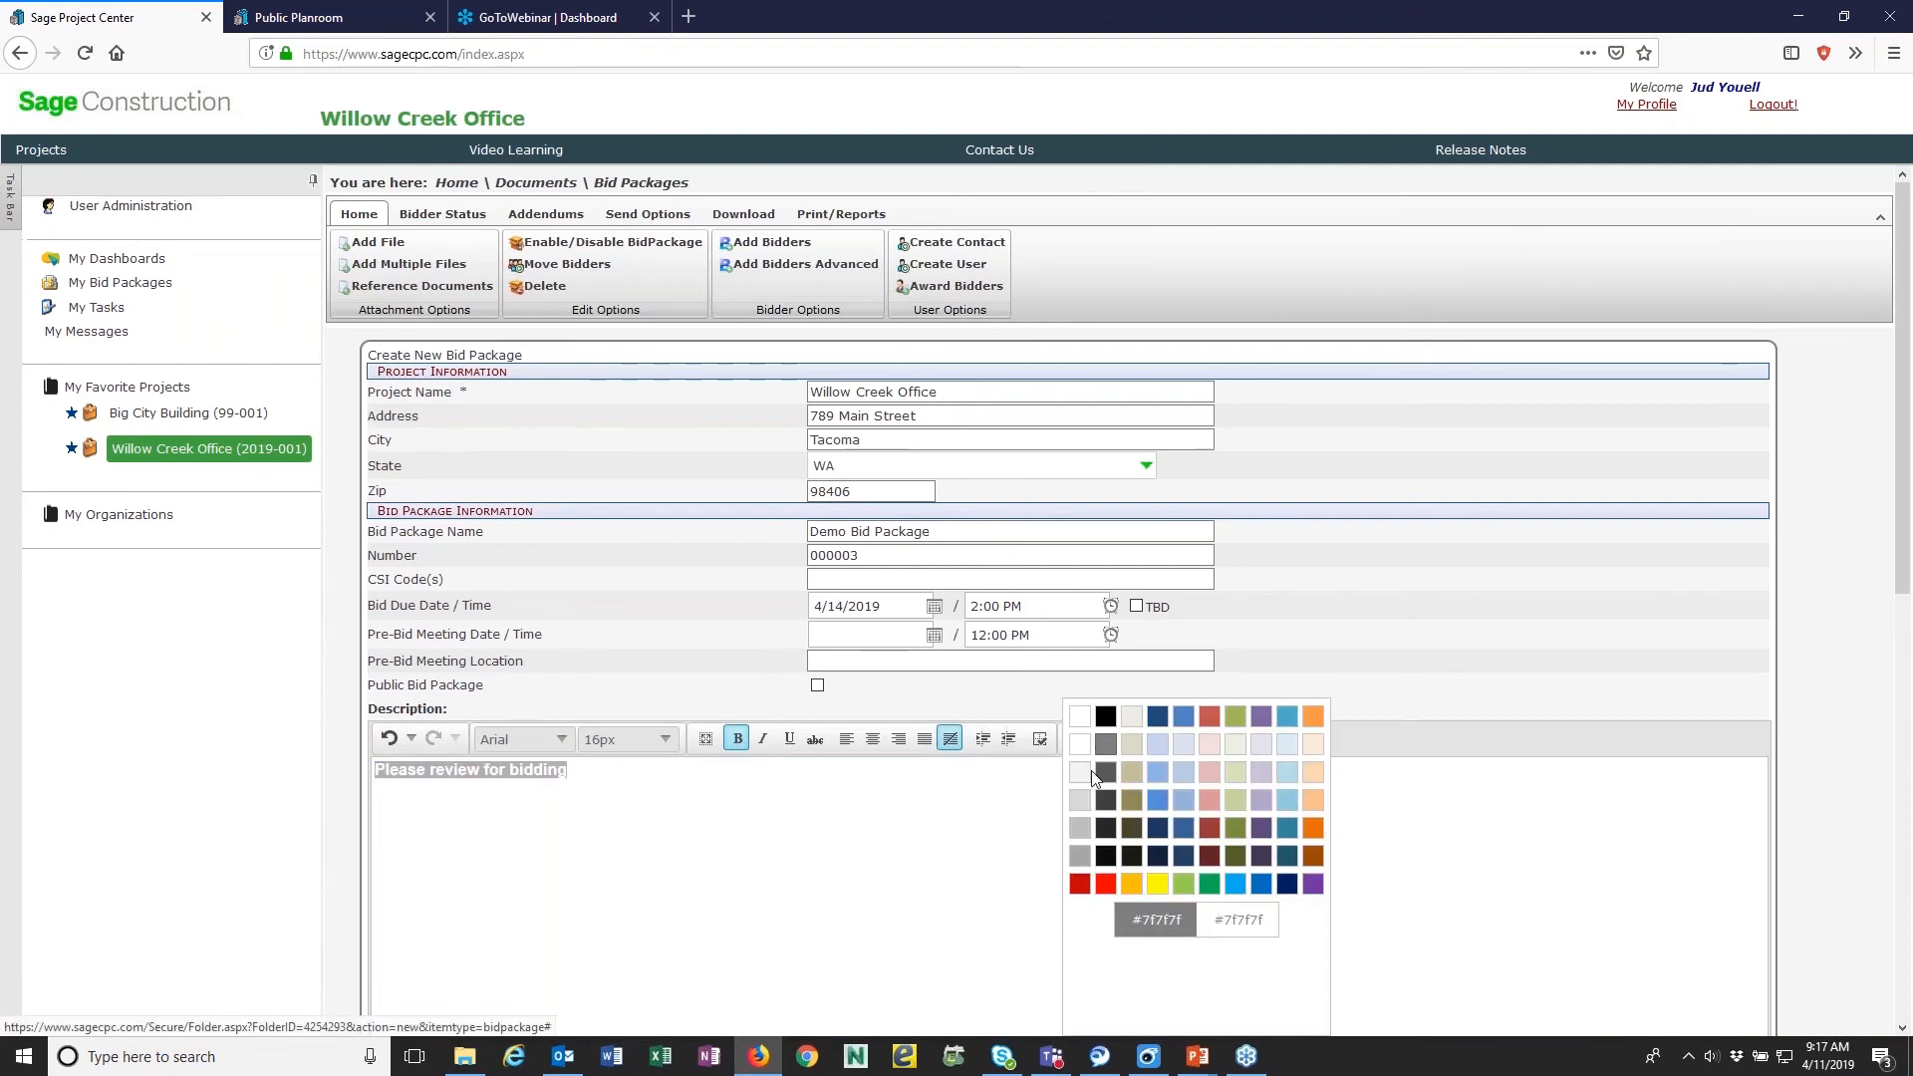
pyautogui.click(1080, 883)
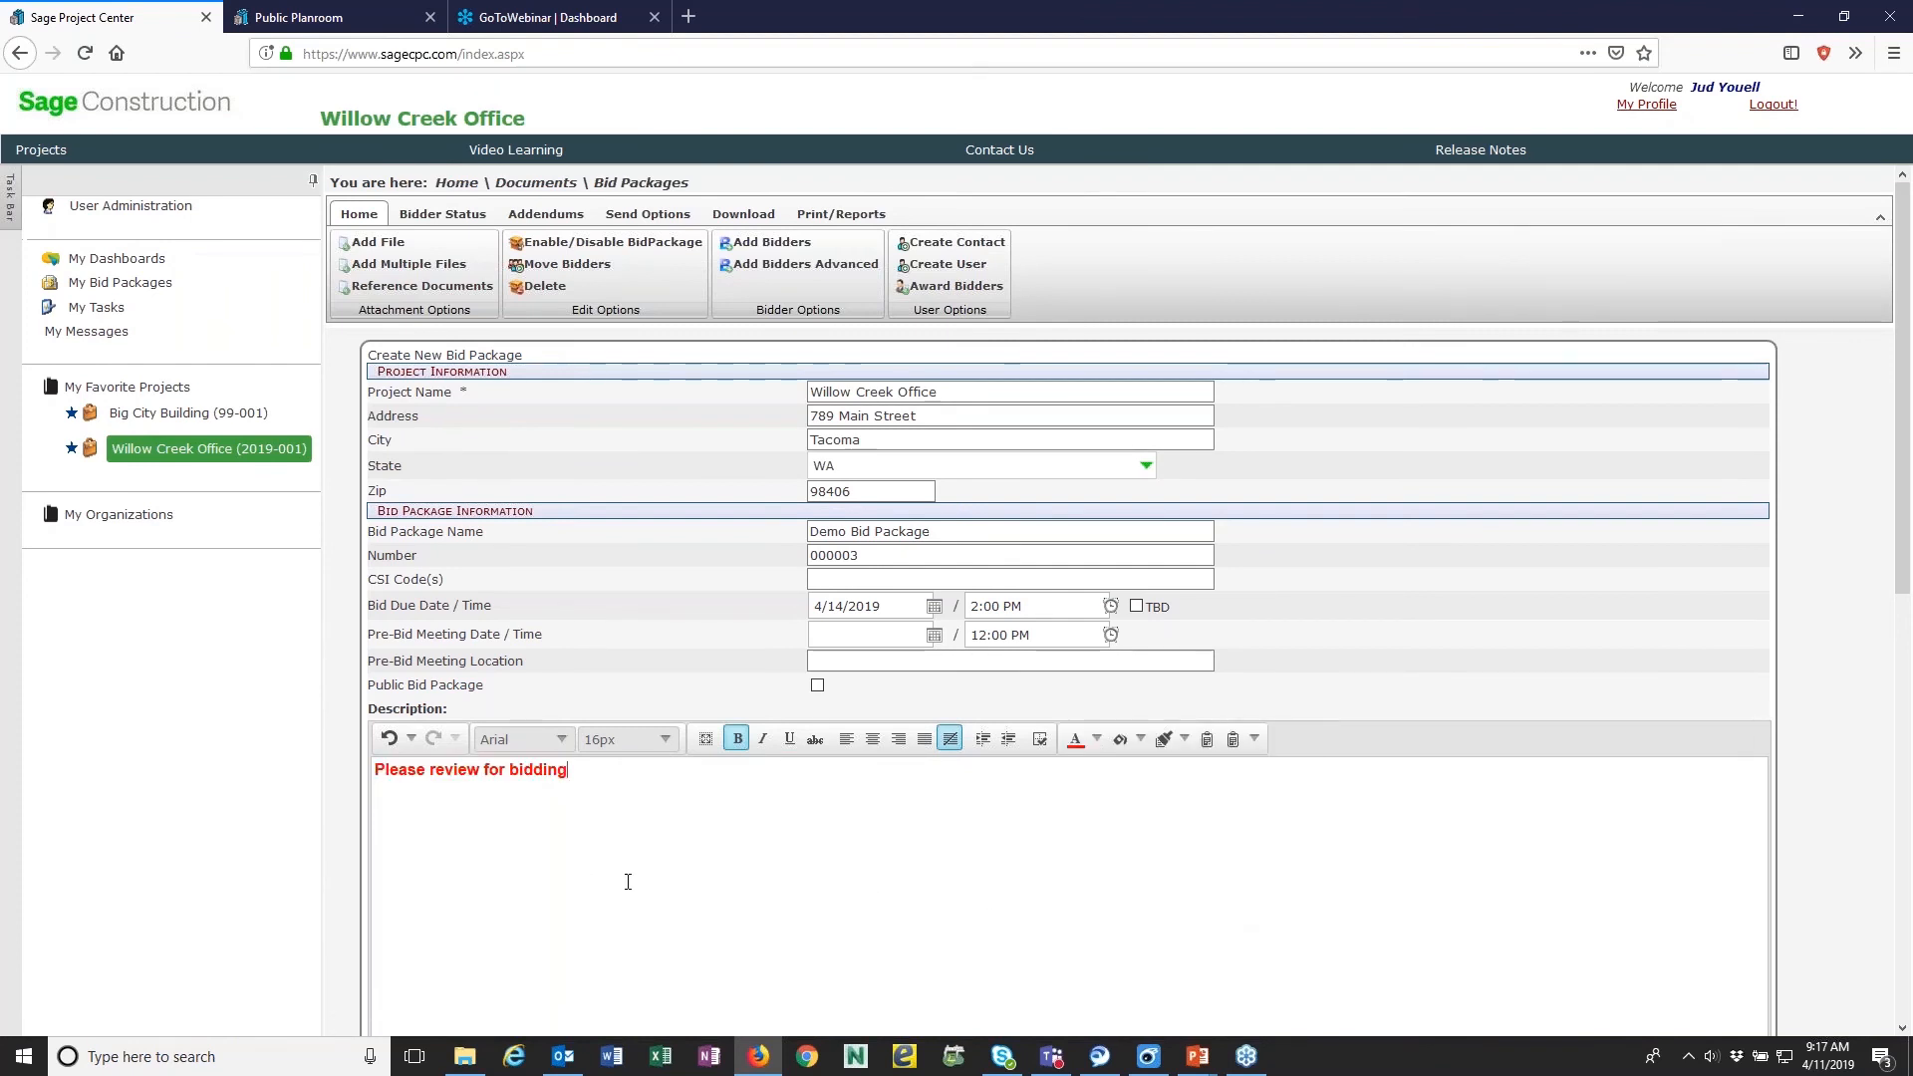
# - Save the new Demo Bid Package
pyautogui.scroll(-7, 584, 881)
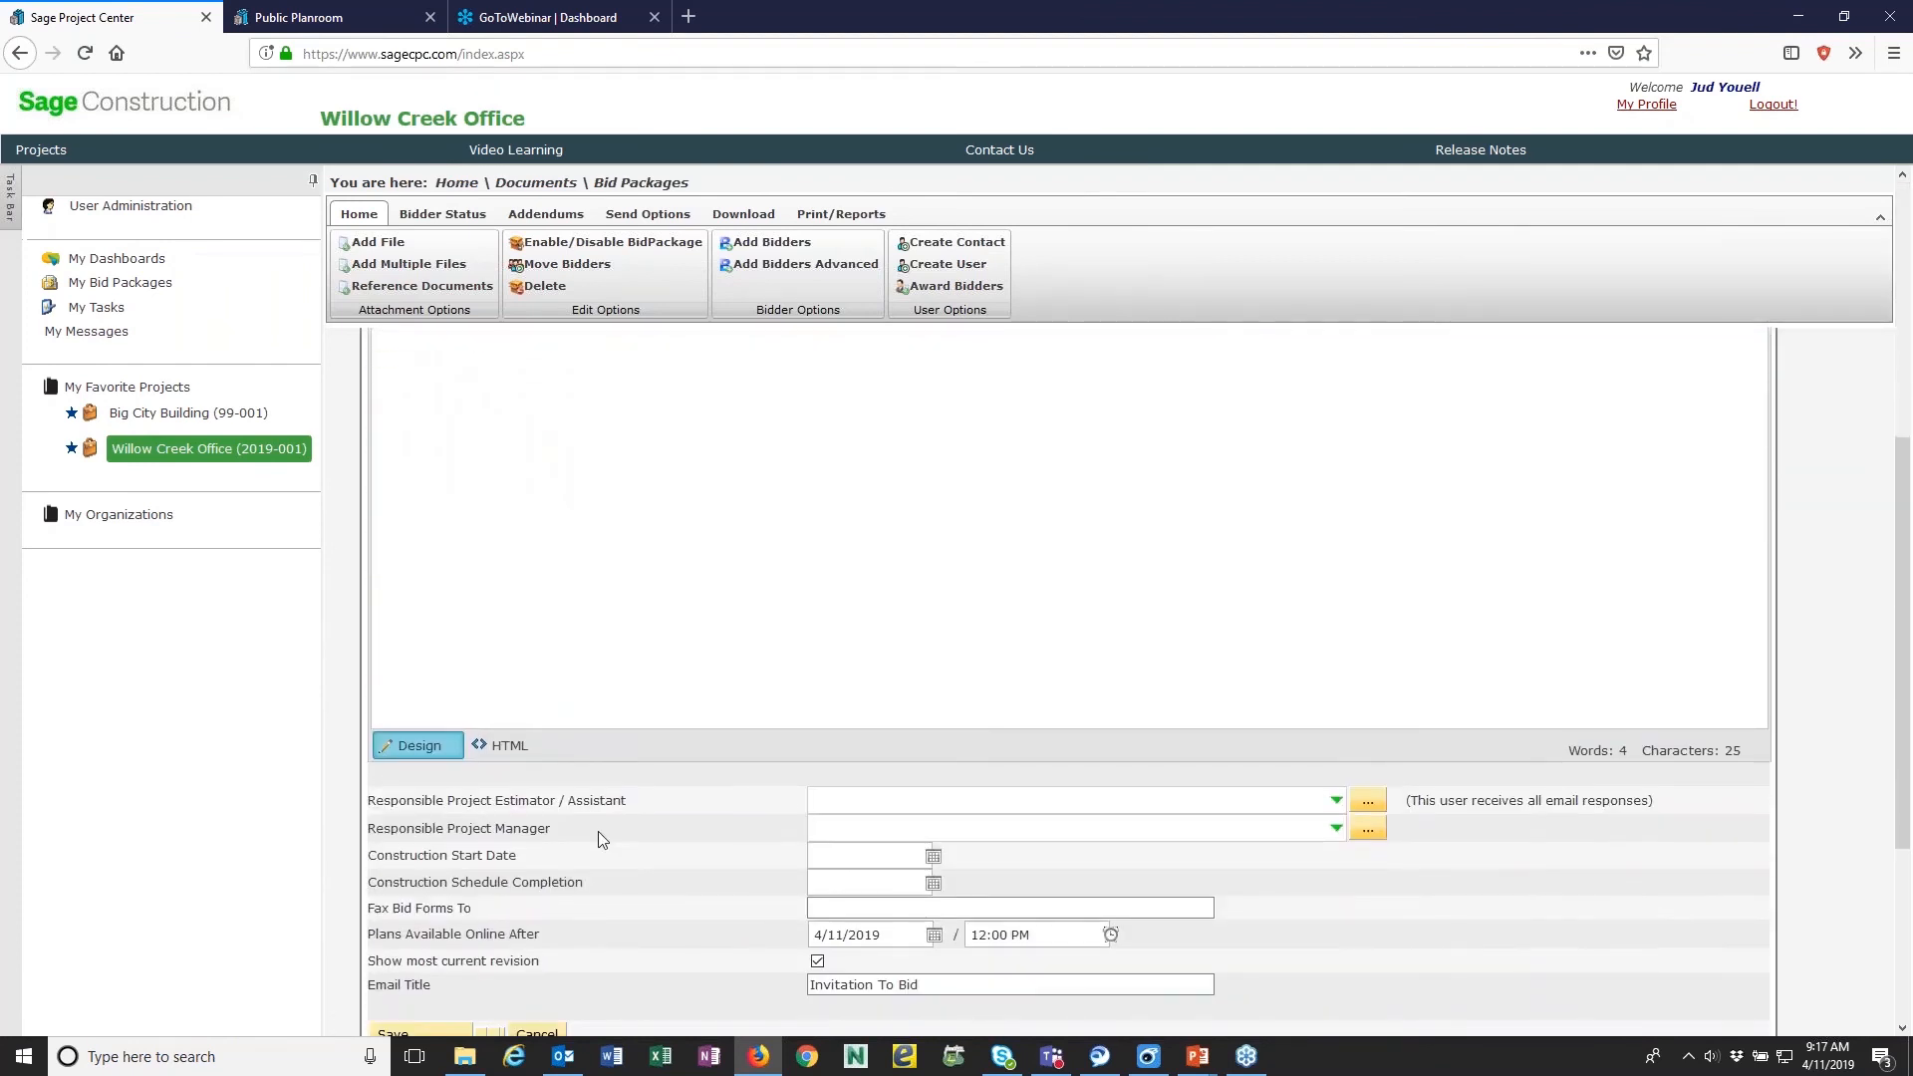
pyautogui.scroll(-3, 598, 831)
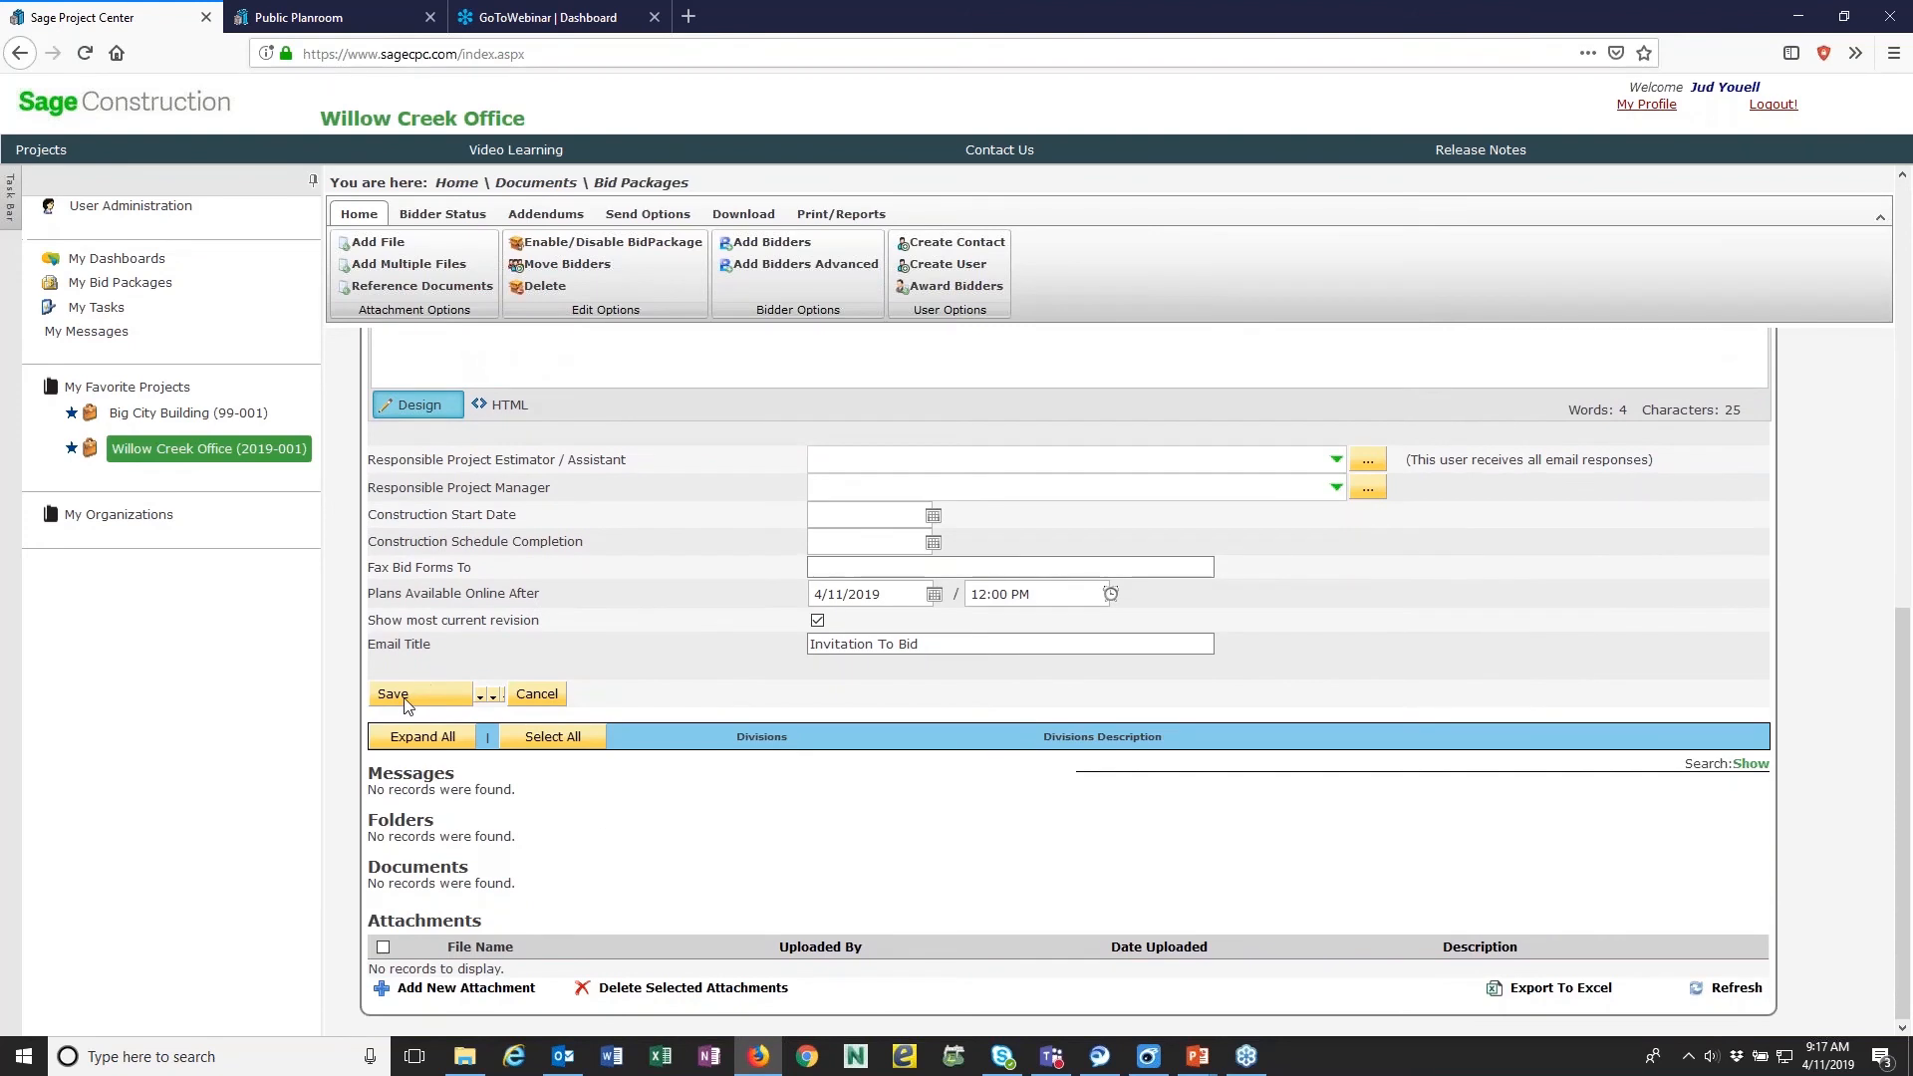
pyautogui.click(418, 691)
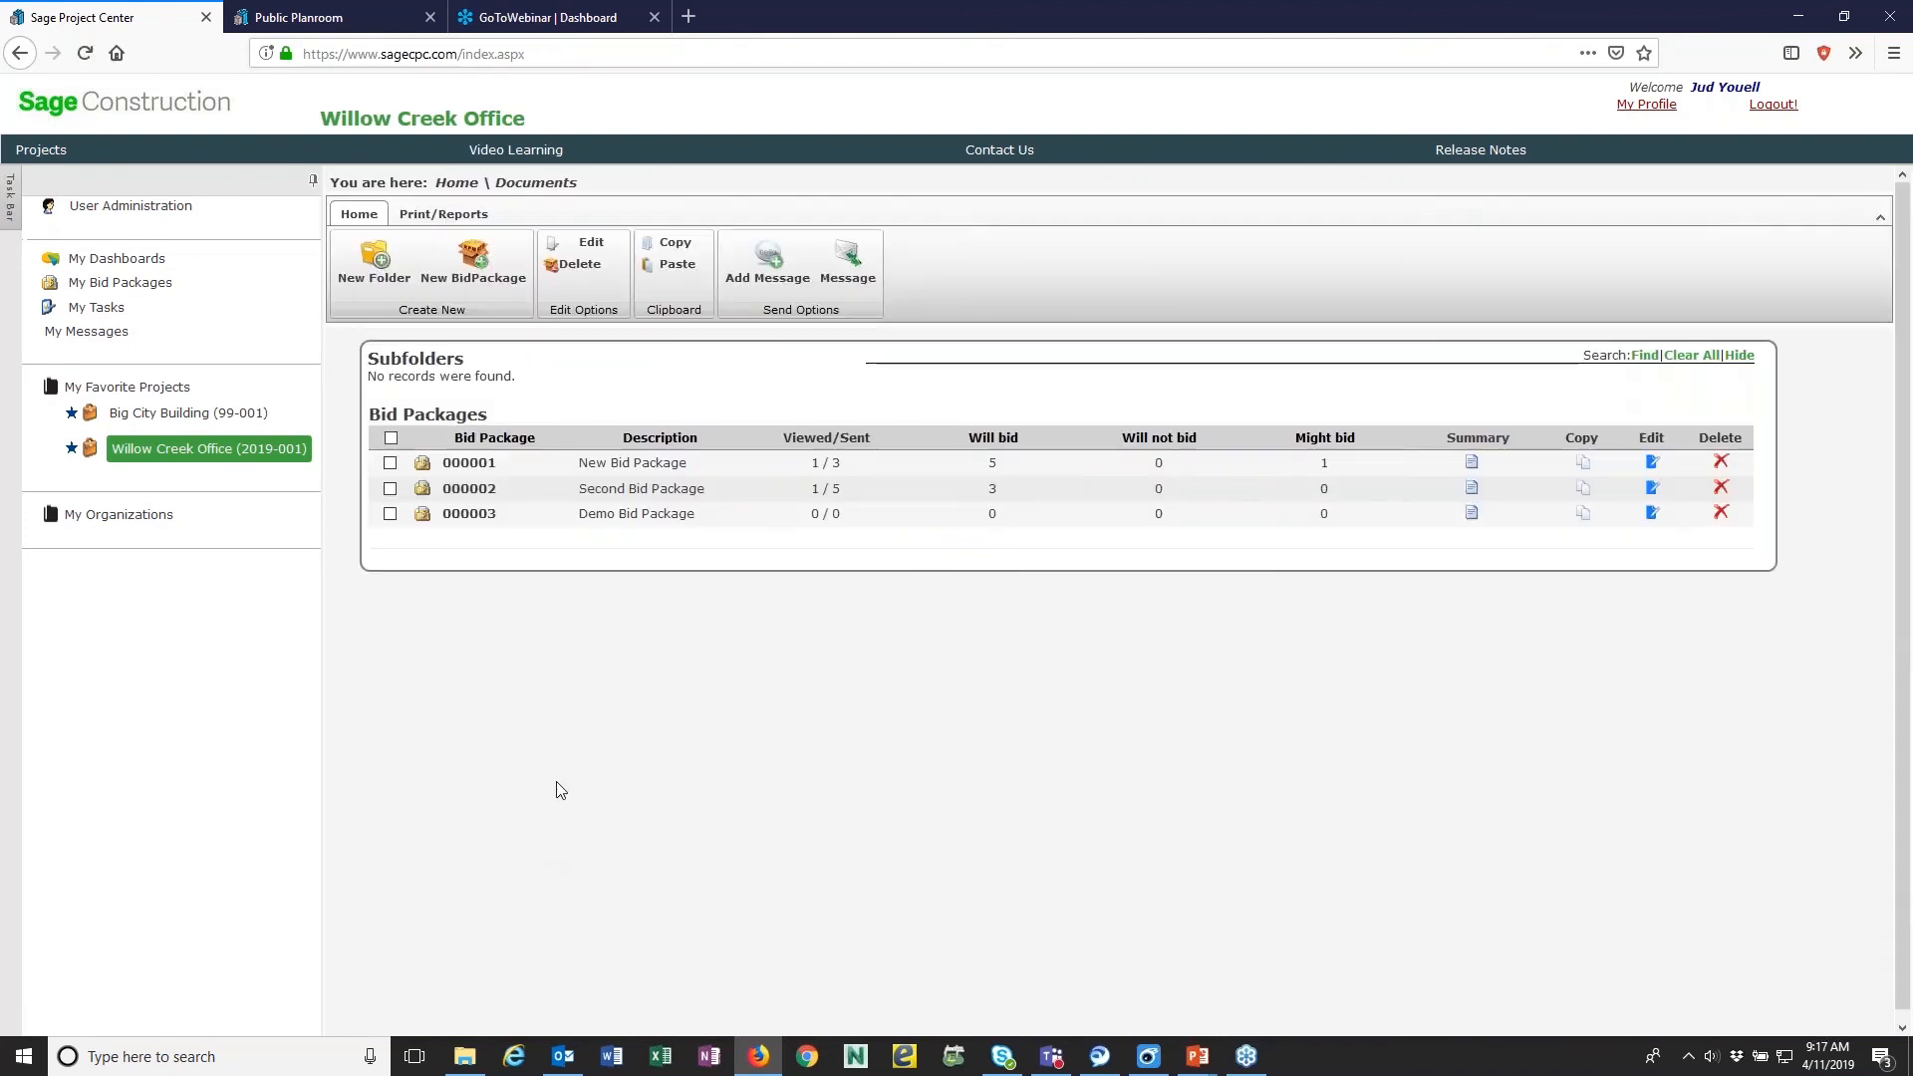
# - Open Demo Bid Package 000003 for editing and choose the signed-in account holder as its Responsible Project Estimator / Assistant
pyautogui.click(494, 516)
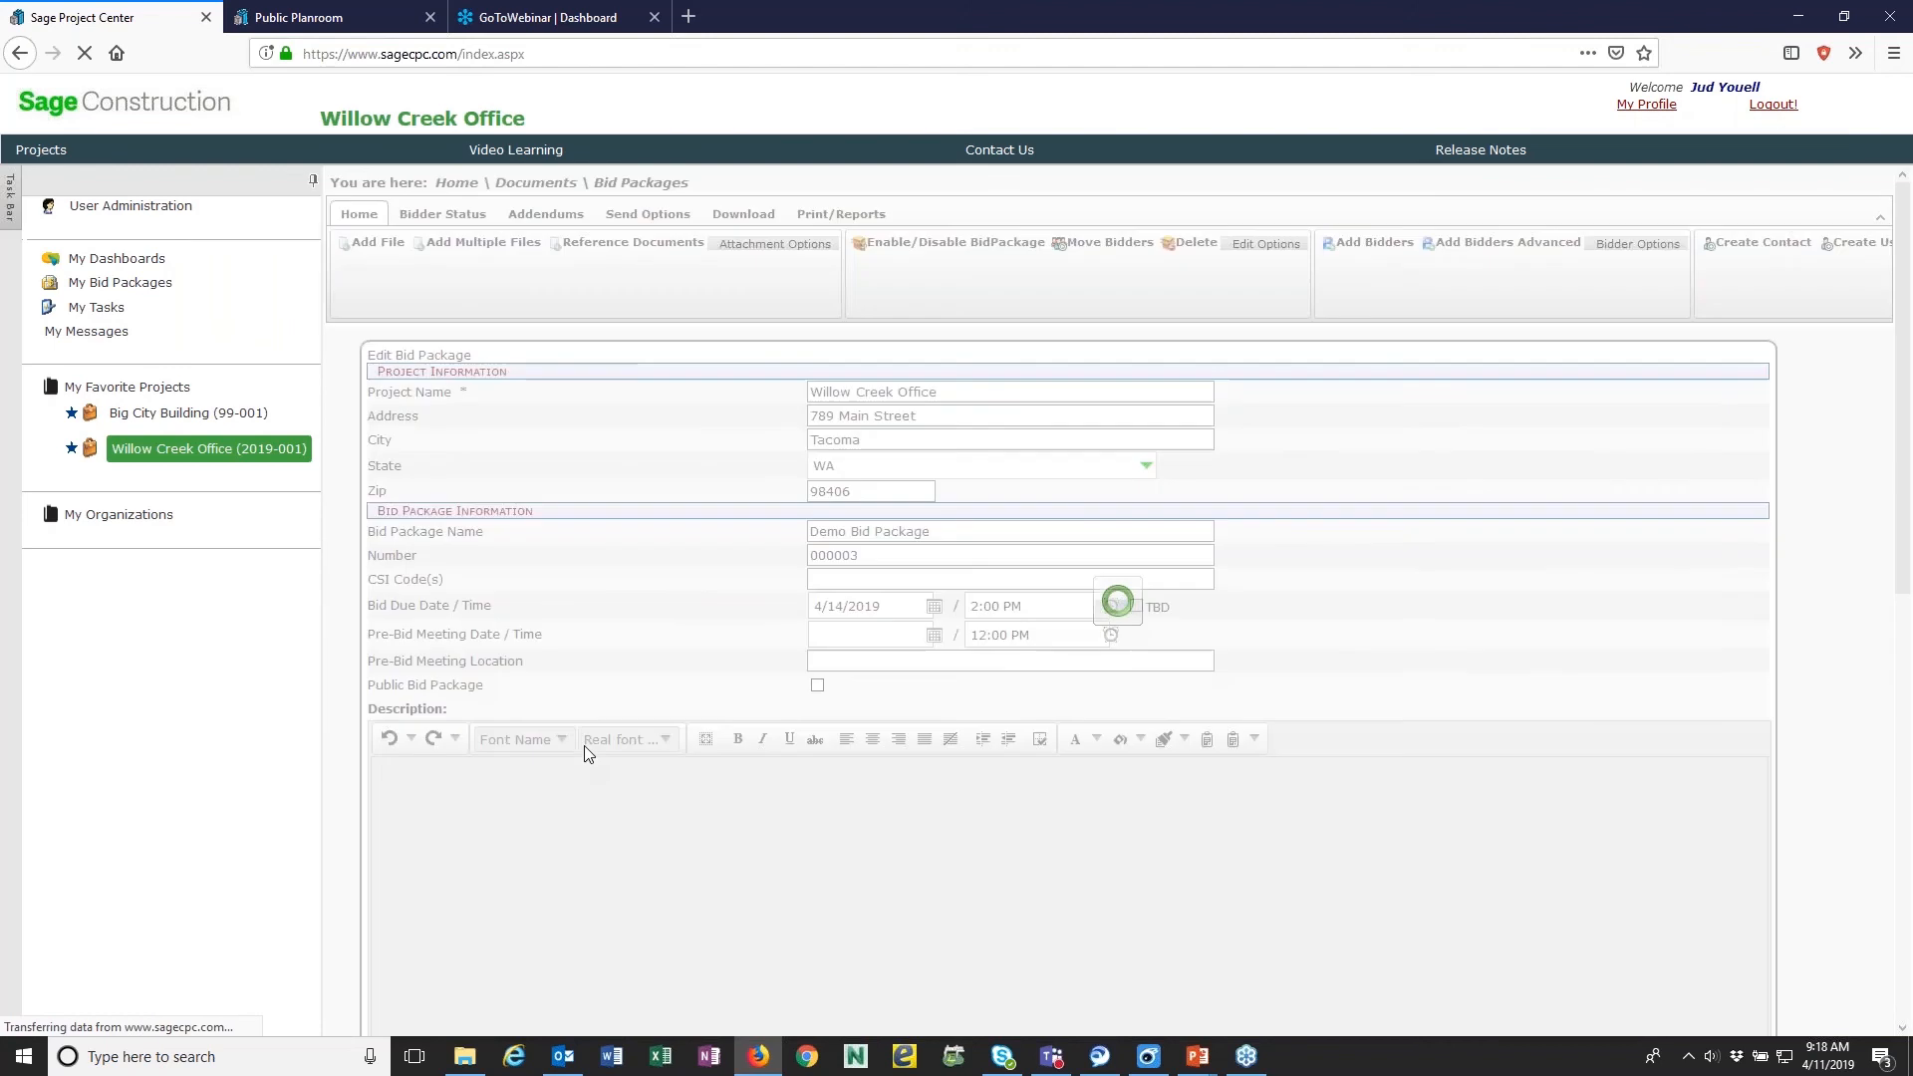
pyautogui.scroll(-7, 585, 752)
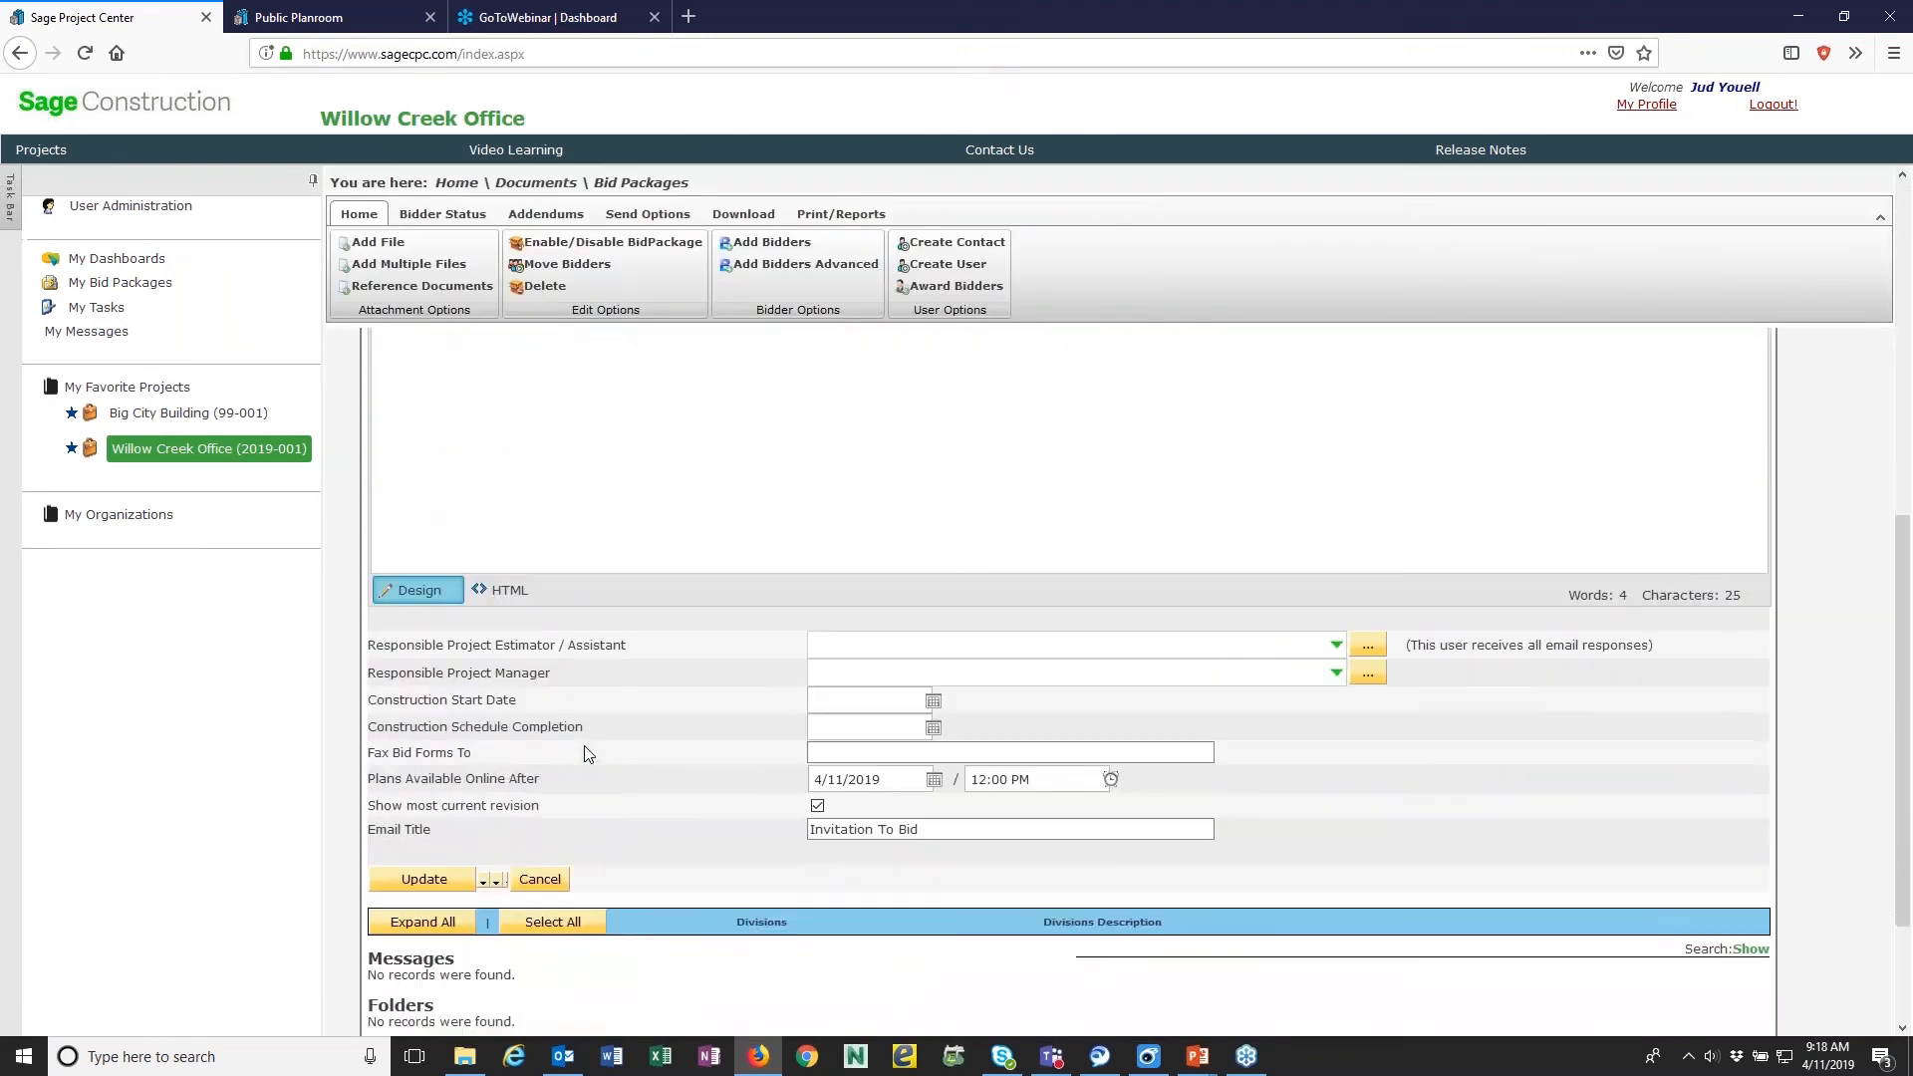
pyautogui.scroll(-1, 588, 754)
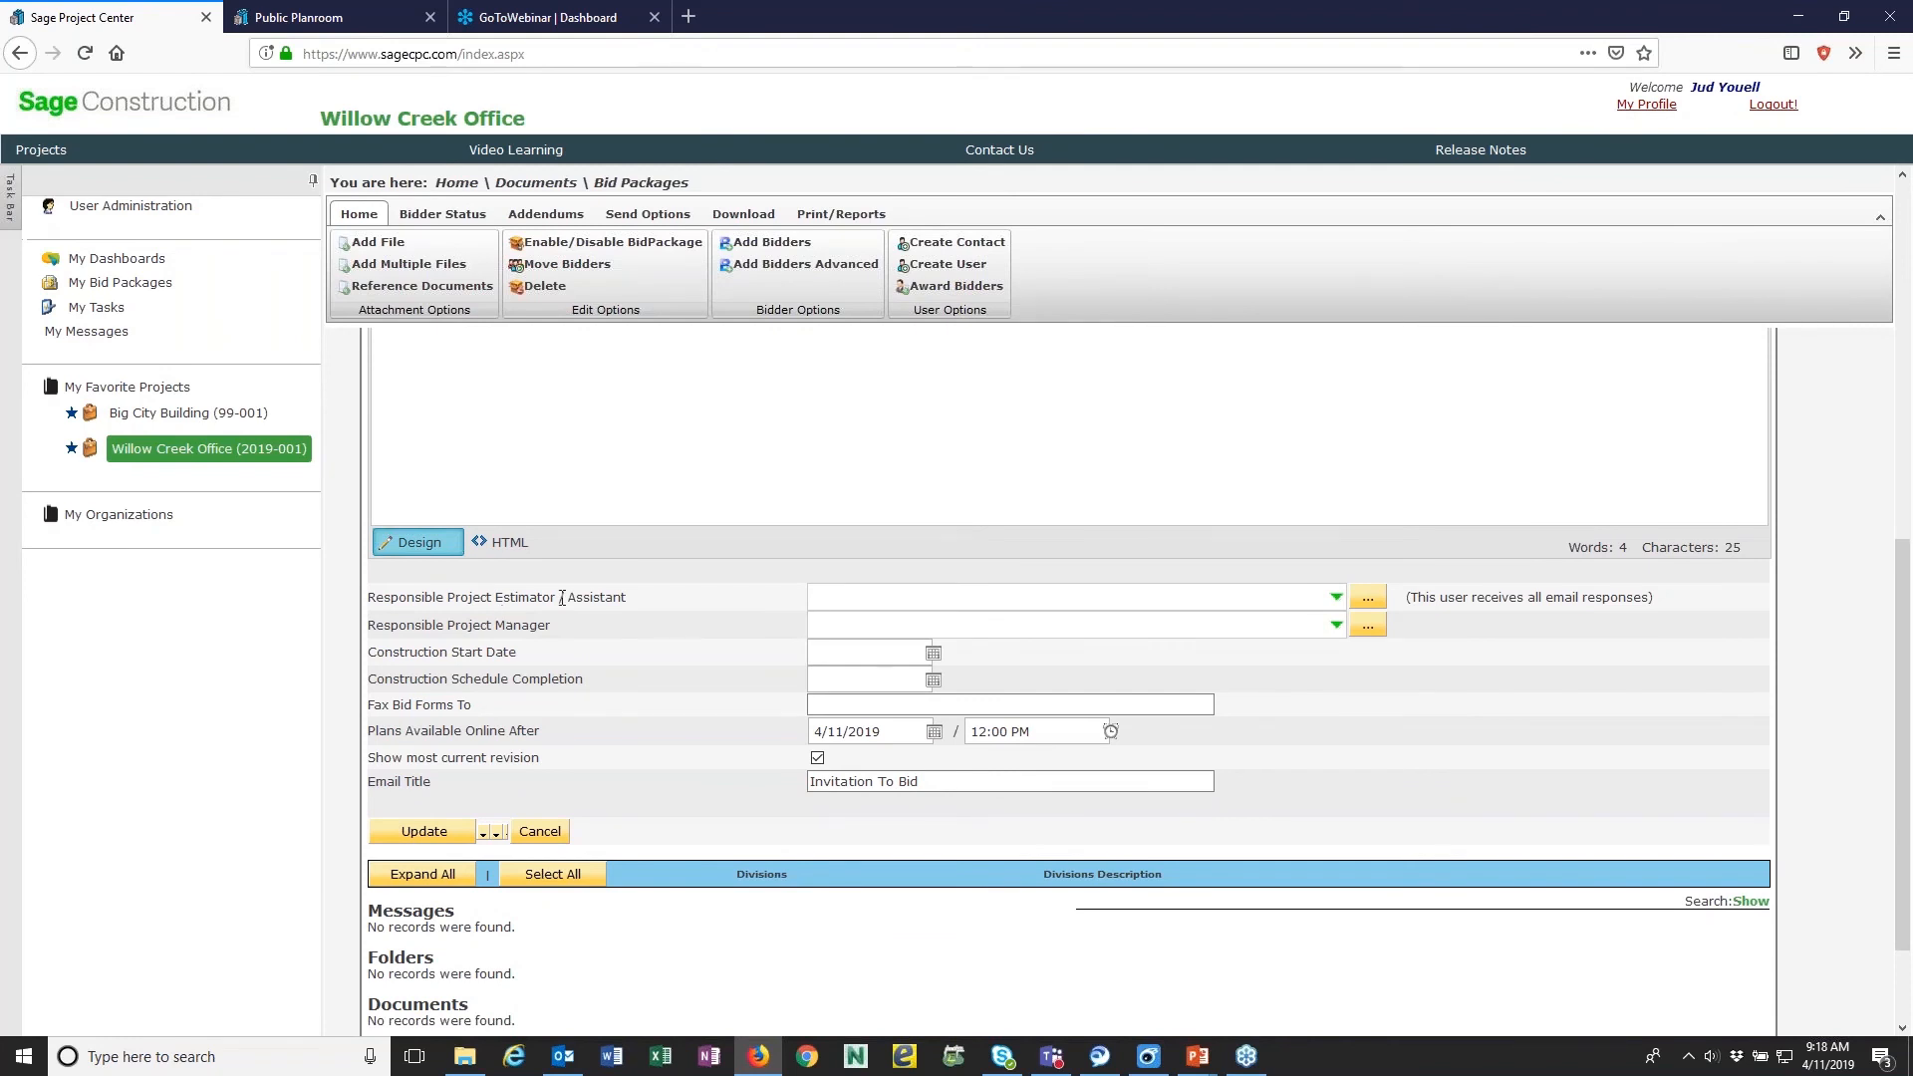
pyautogui.click(1336, 599)
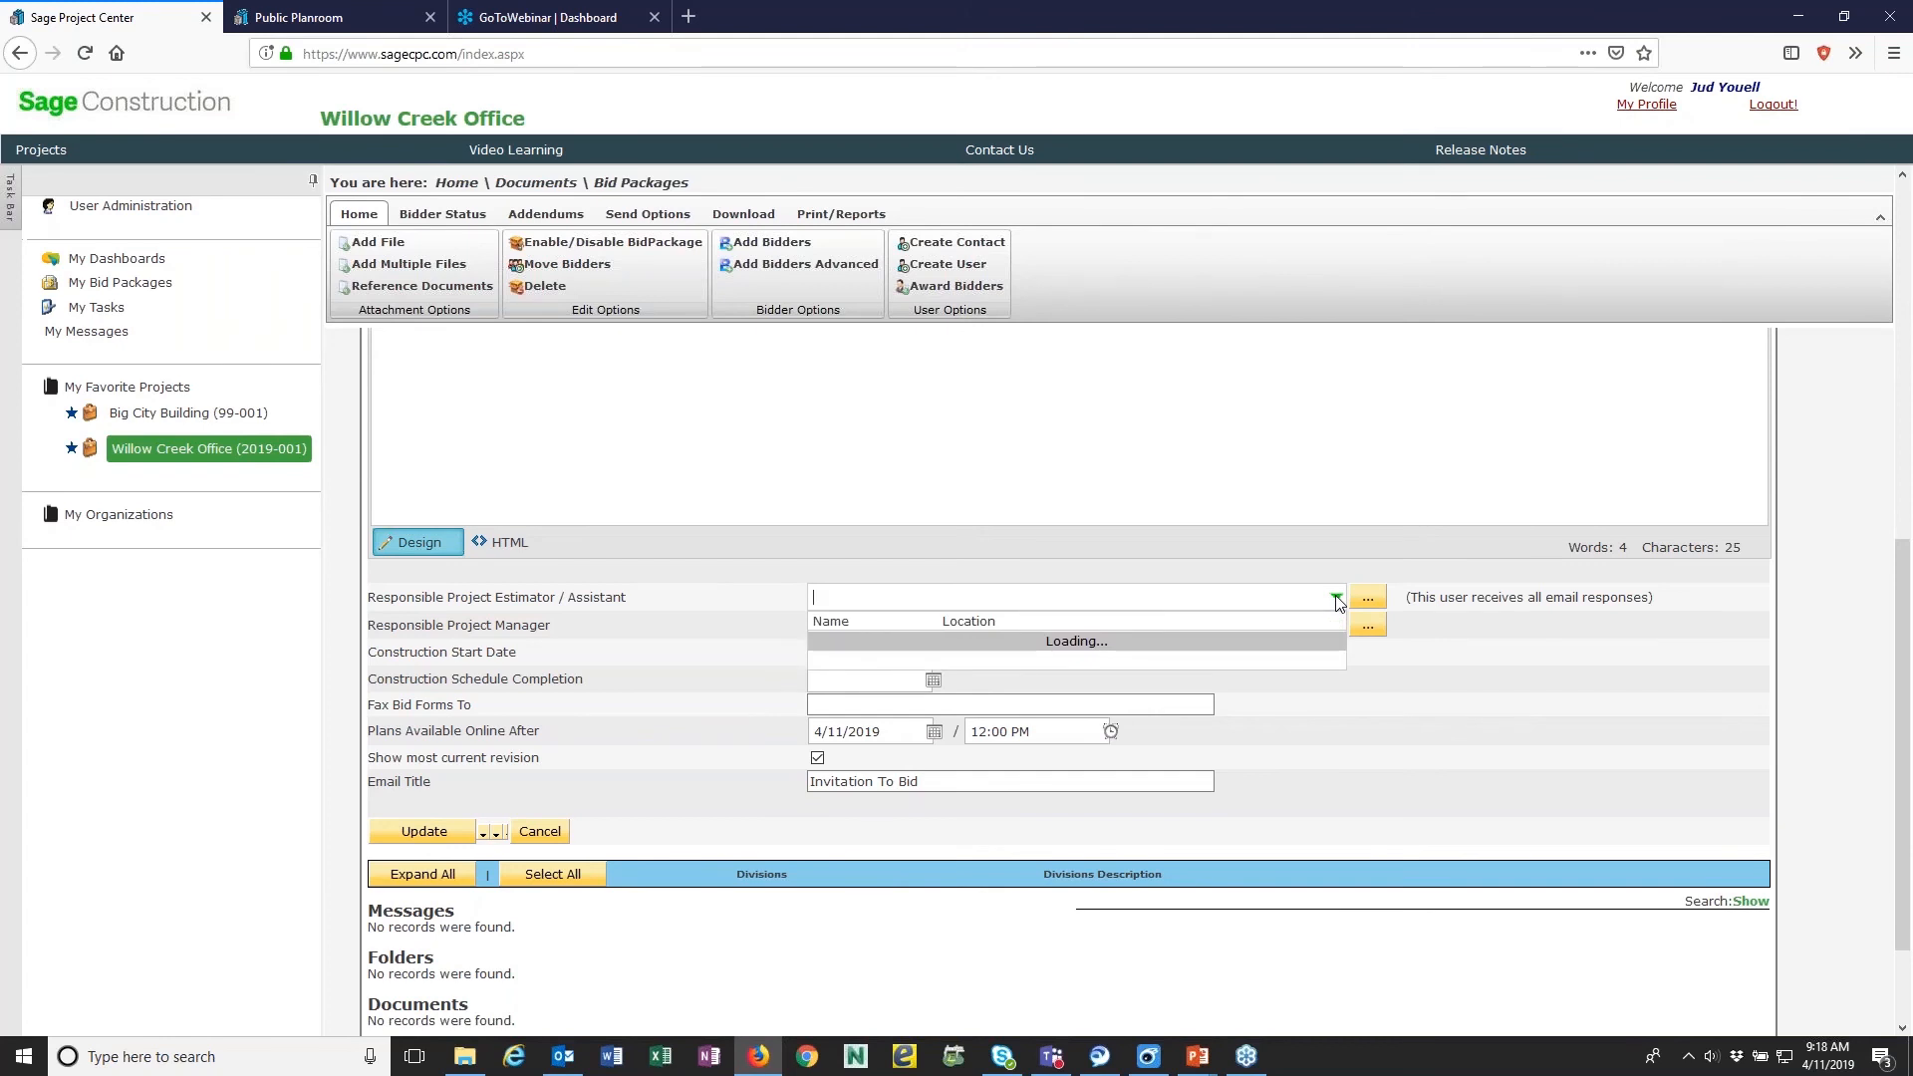
pyautogui.moveTo(1337, 661); pyautogui.dragTo(1340, 989)
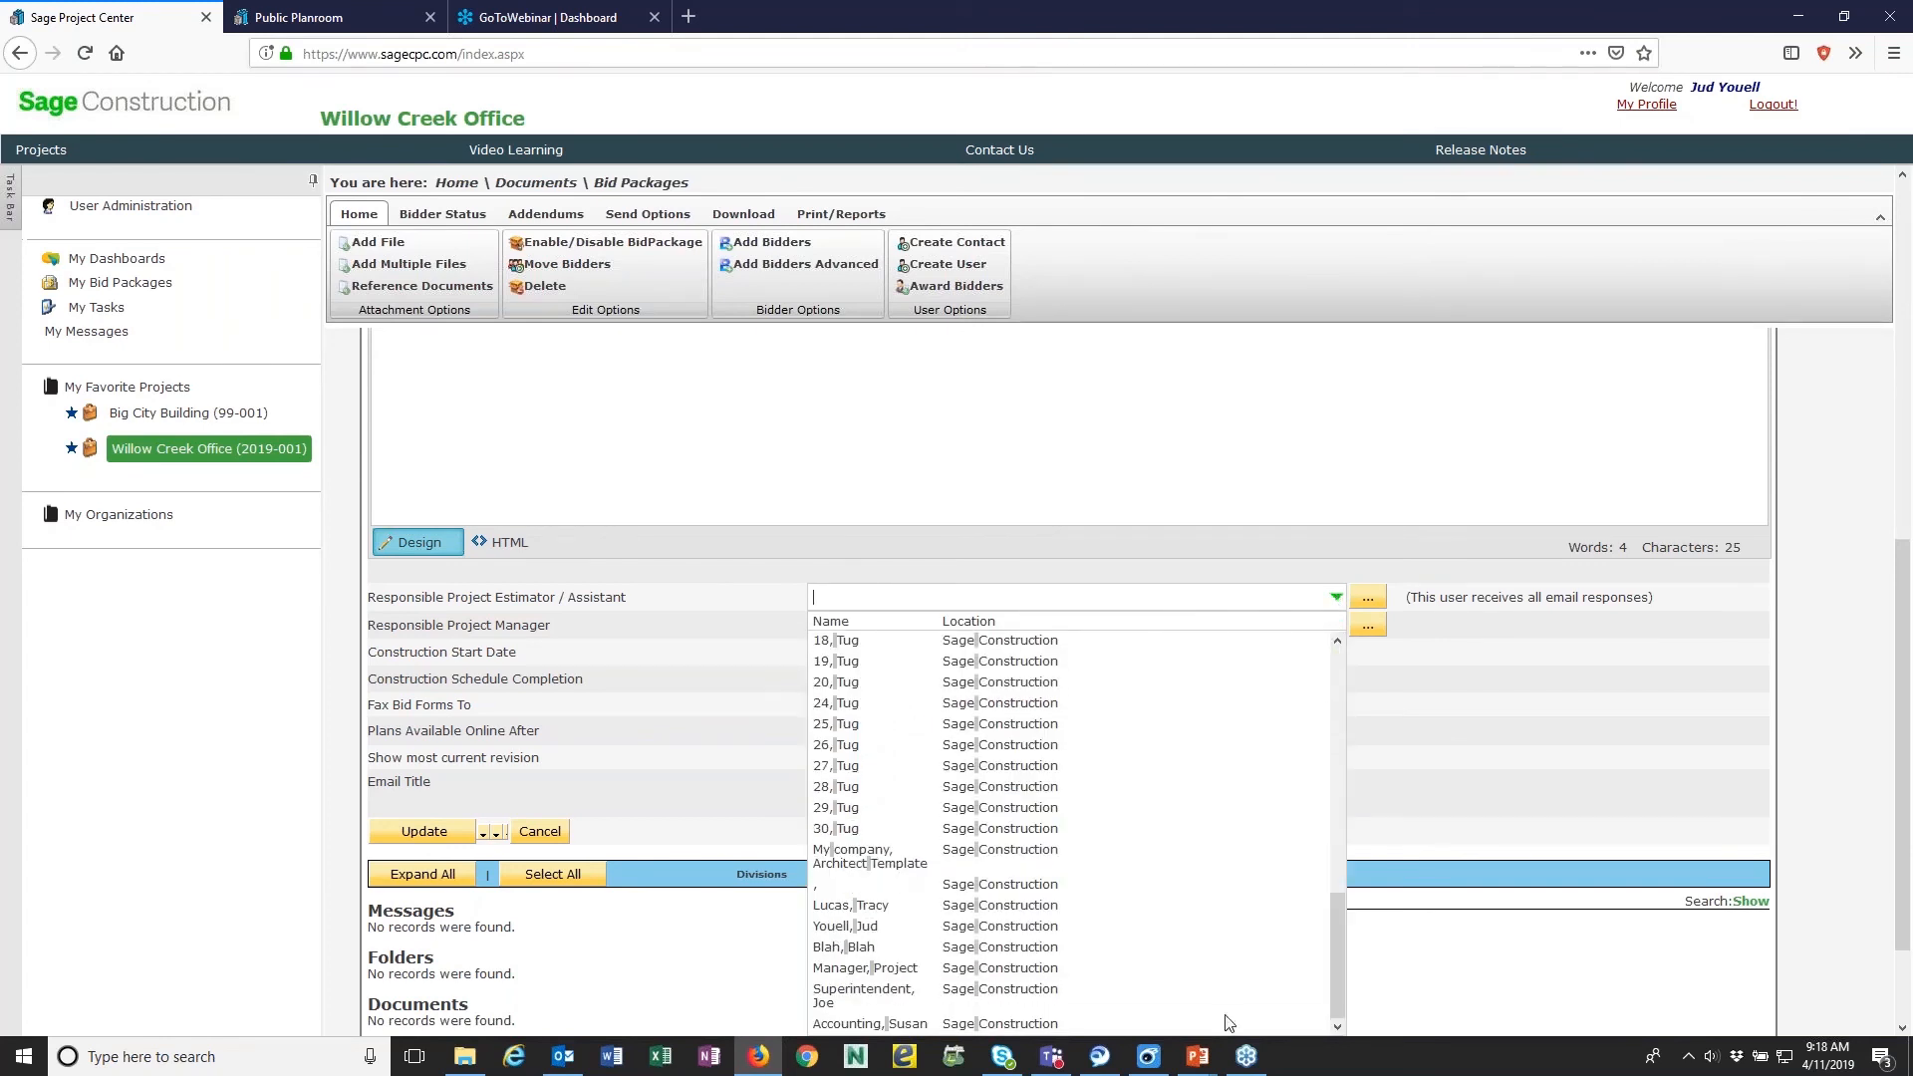
pyautogui.click(839, 929)
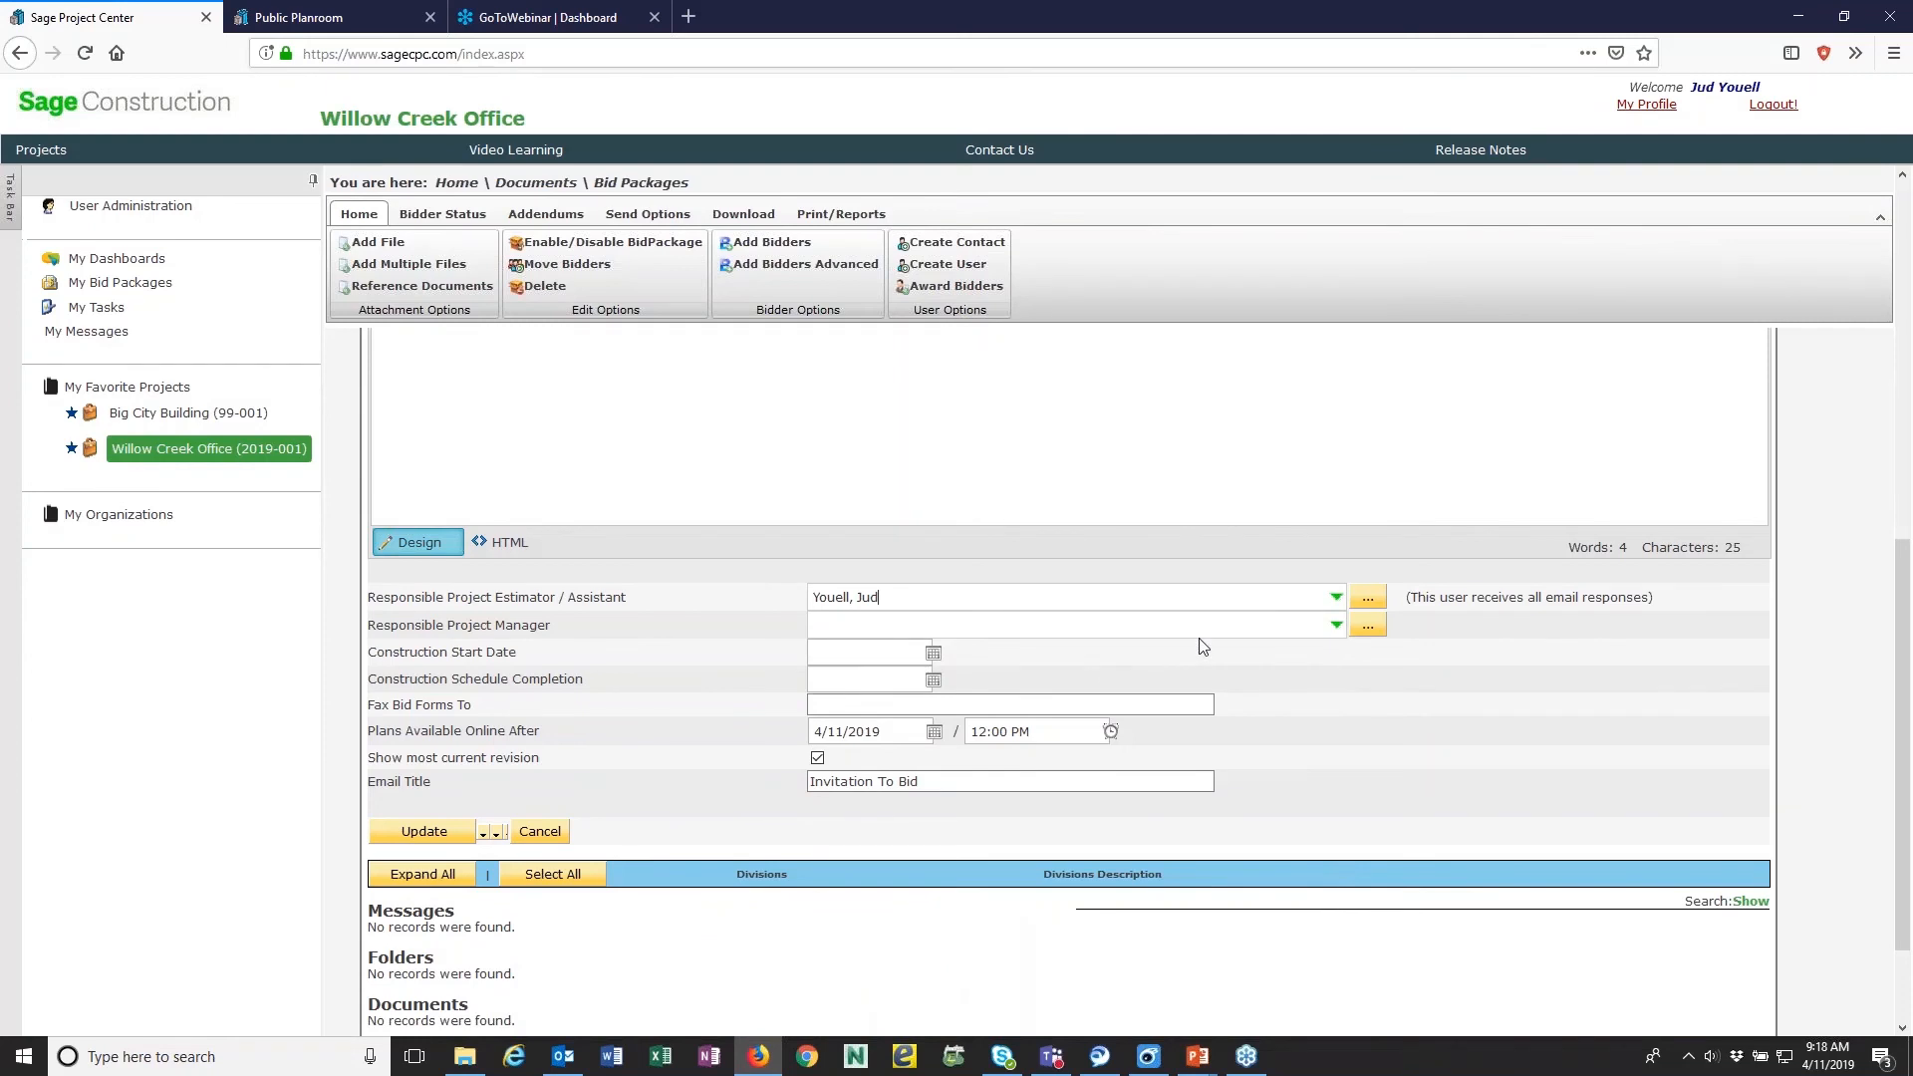
# - Choose the same person as Responsible Project Manager, and look over the bid package's description and remaining fields
pyautogui.click(1335, 625)
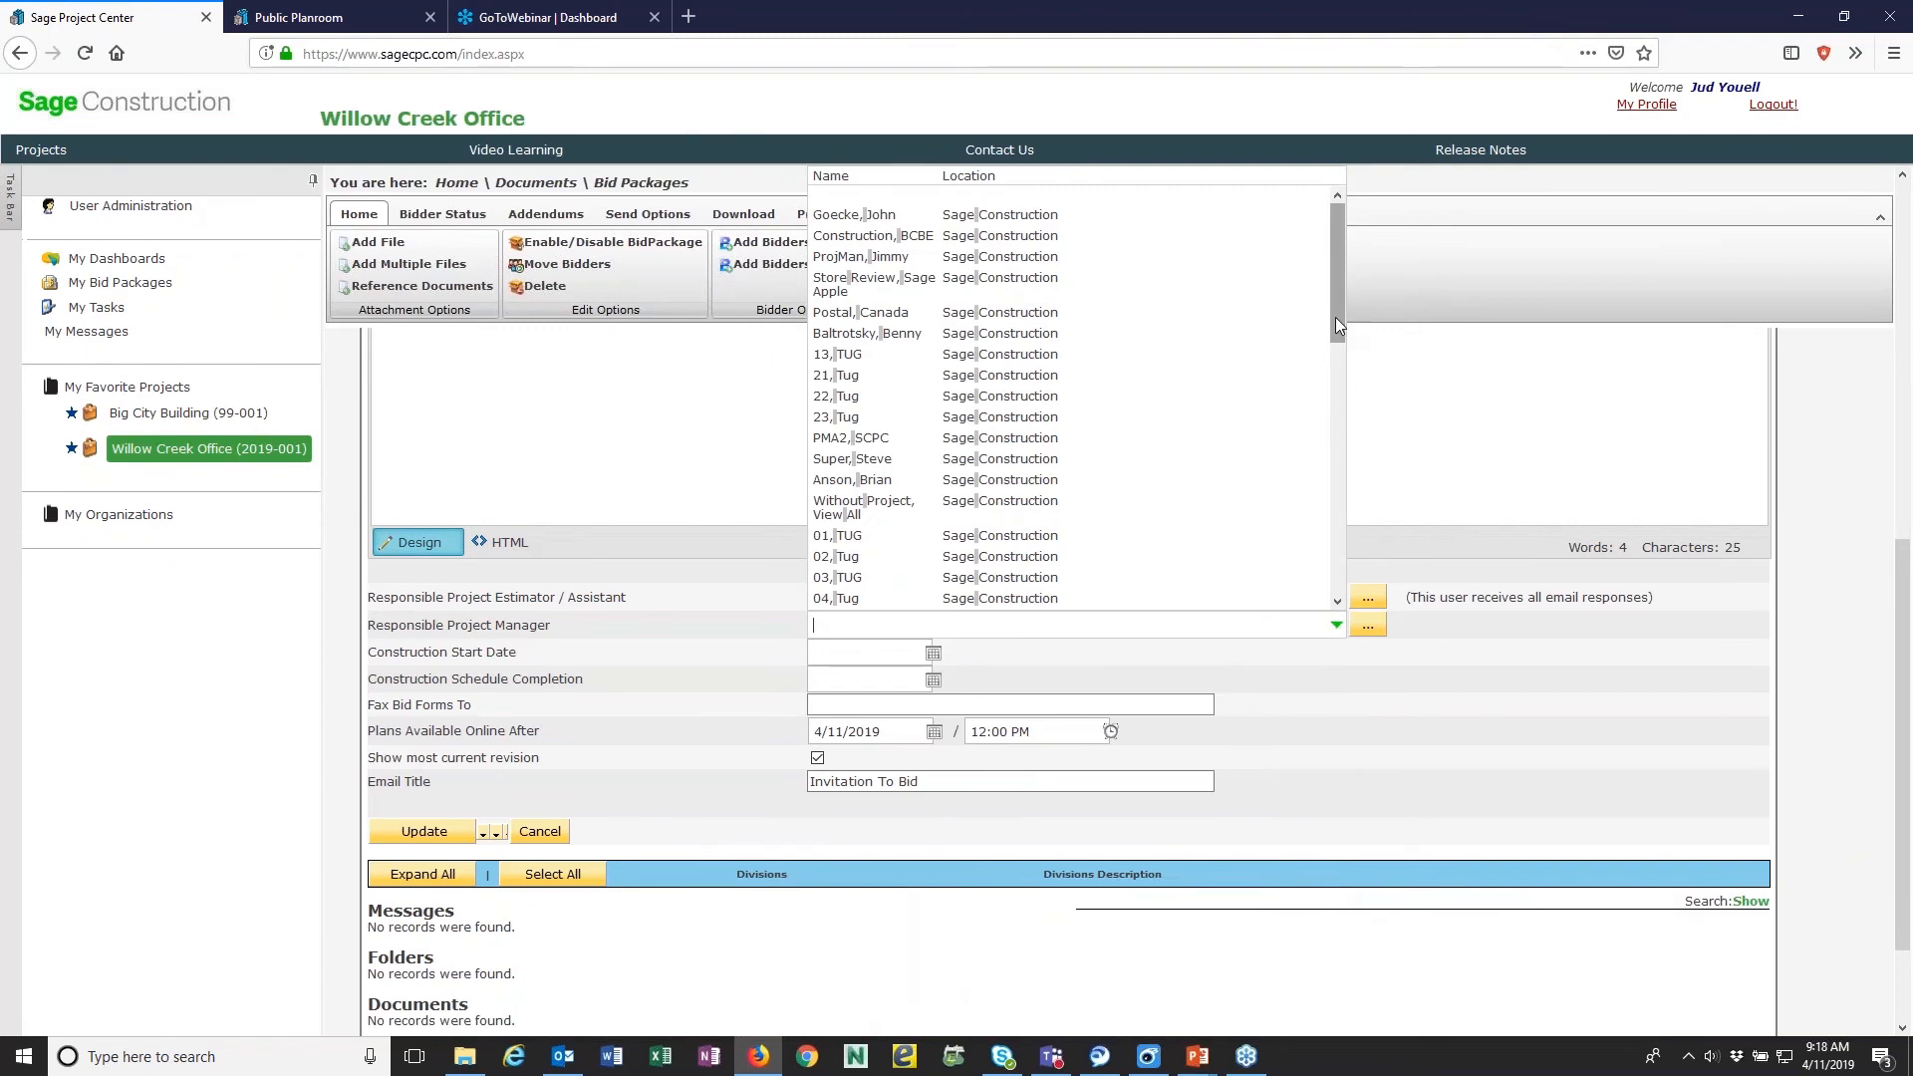
pyautogui.moveTo(1336, 234); pyautogui.dragTo(1336, 612)
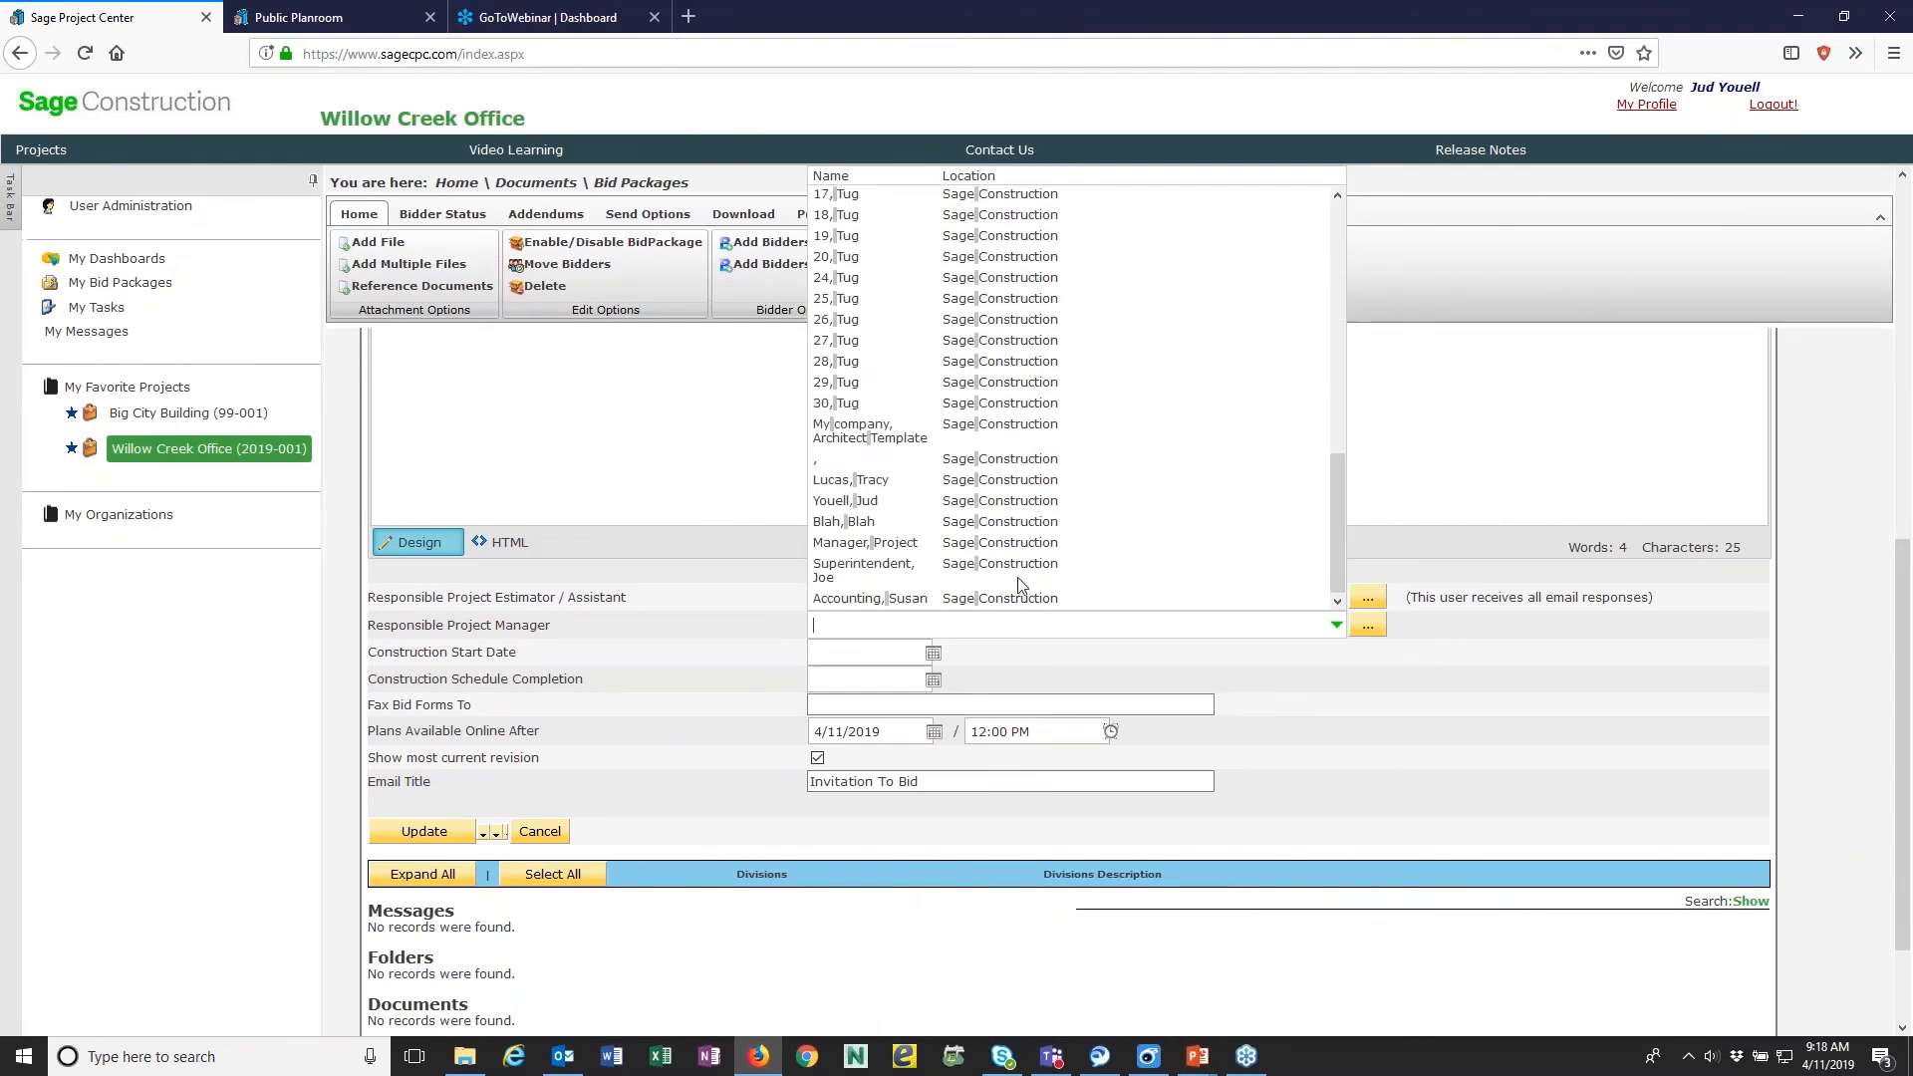
pyautogui.click(844, 501)
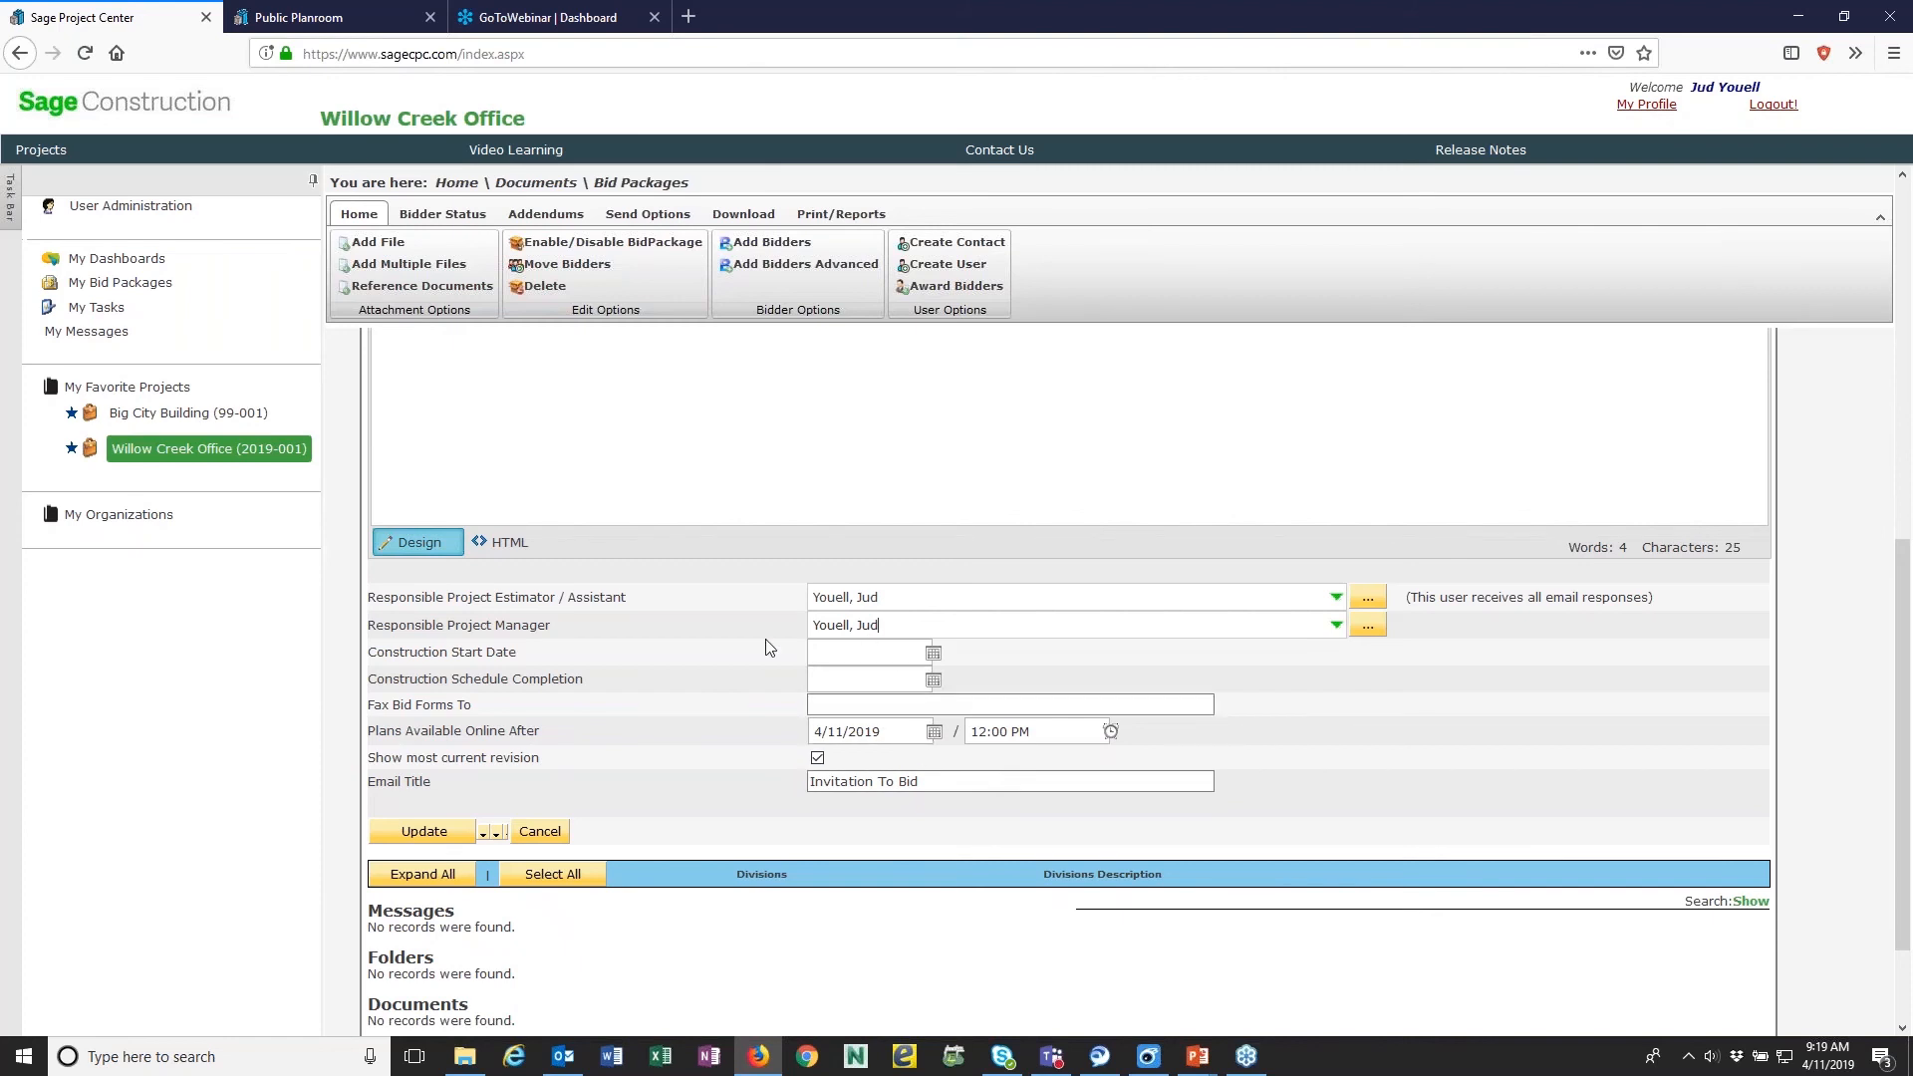
pyautogui.scroll(6, 767, 647)
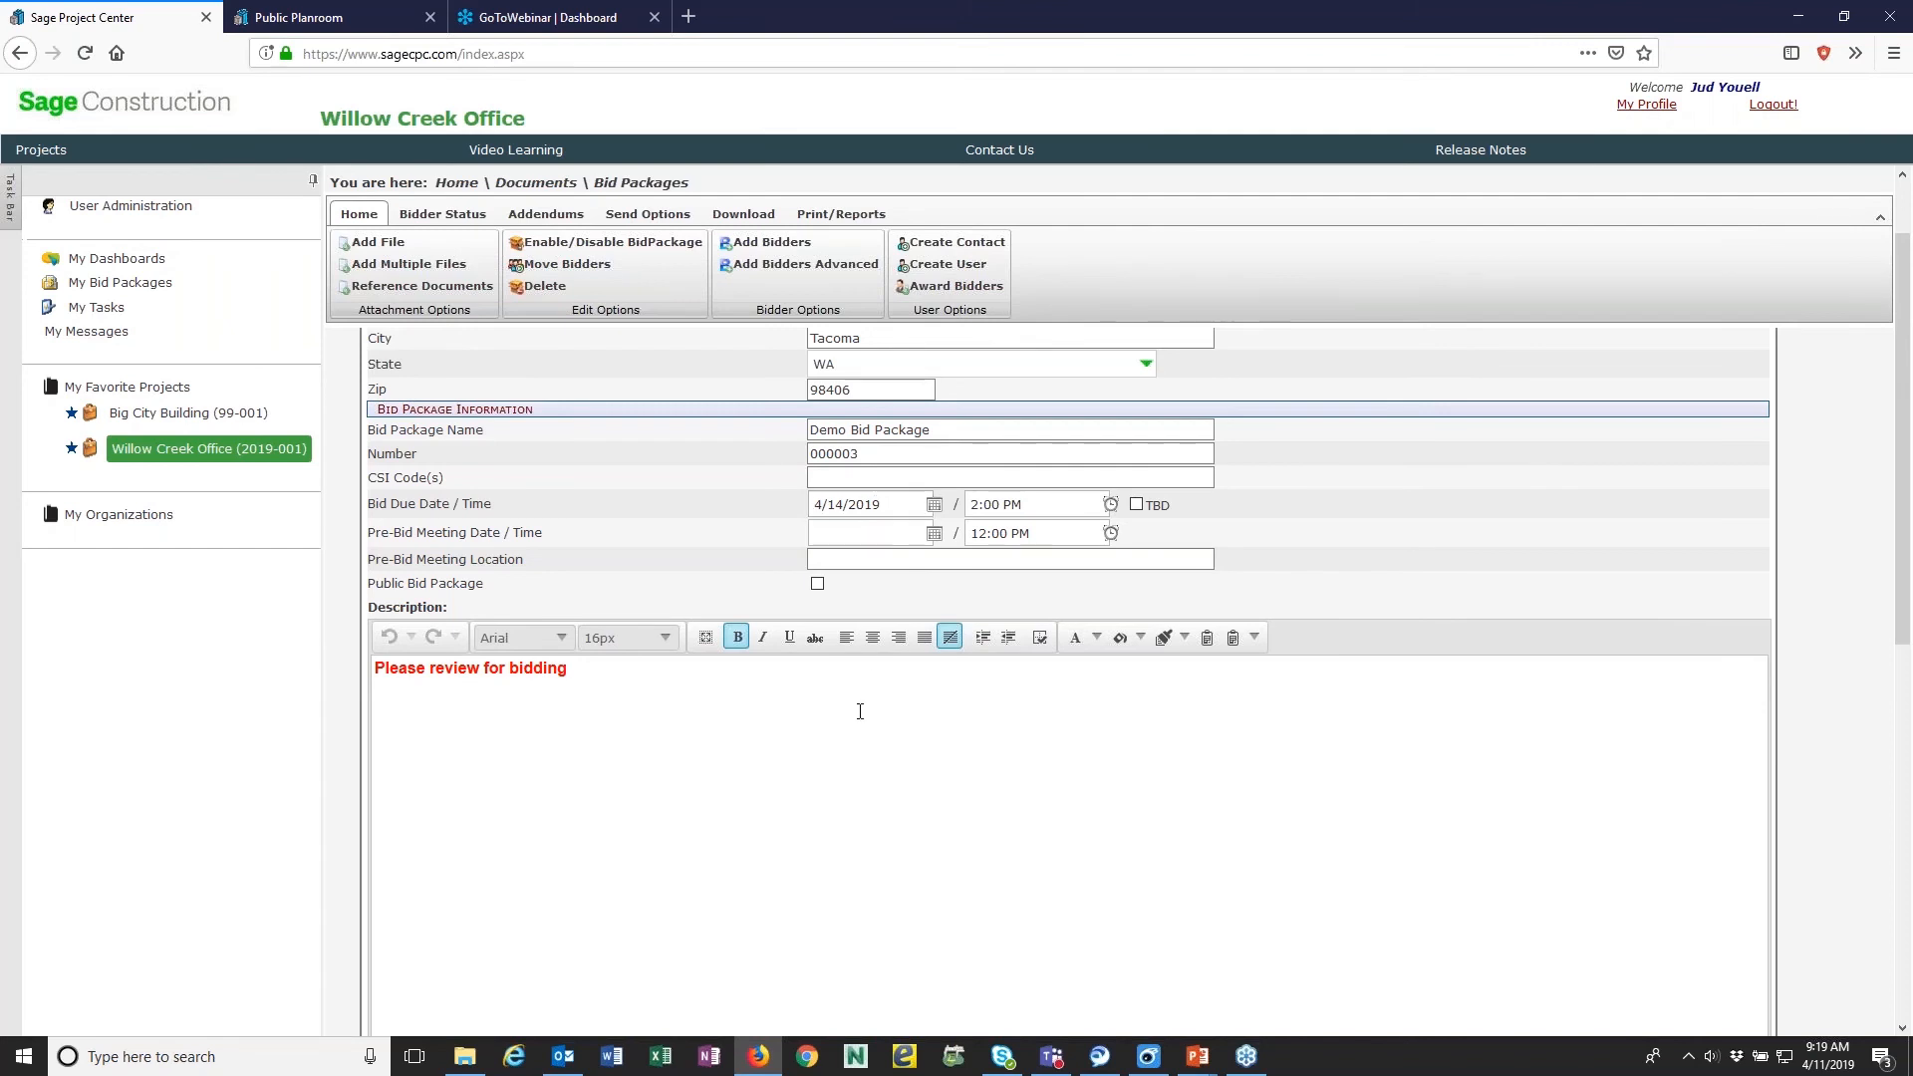
pyautogui.scroll(-5, 858, 708)
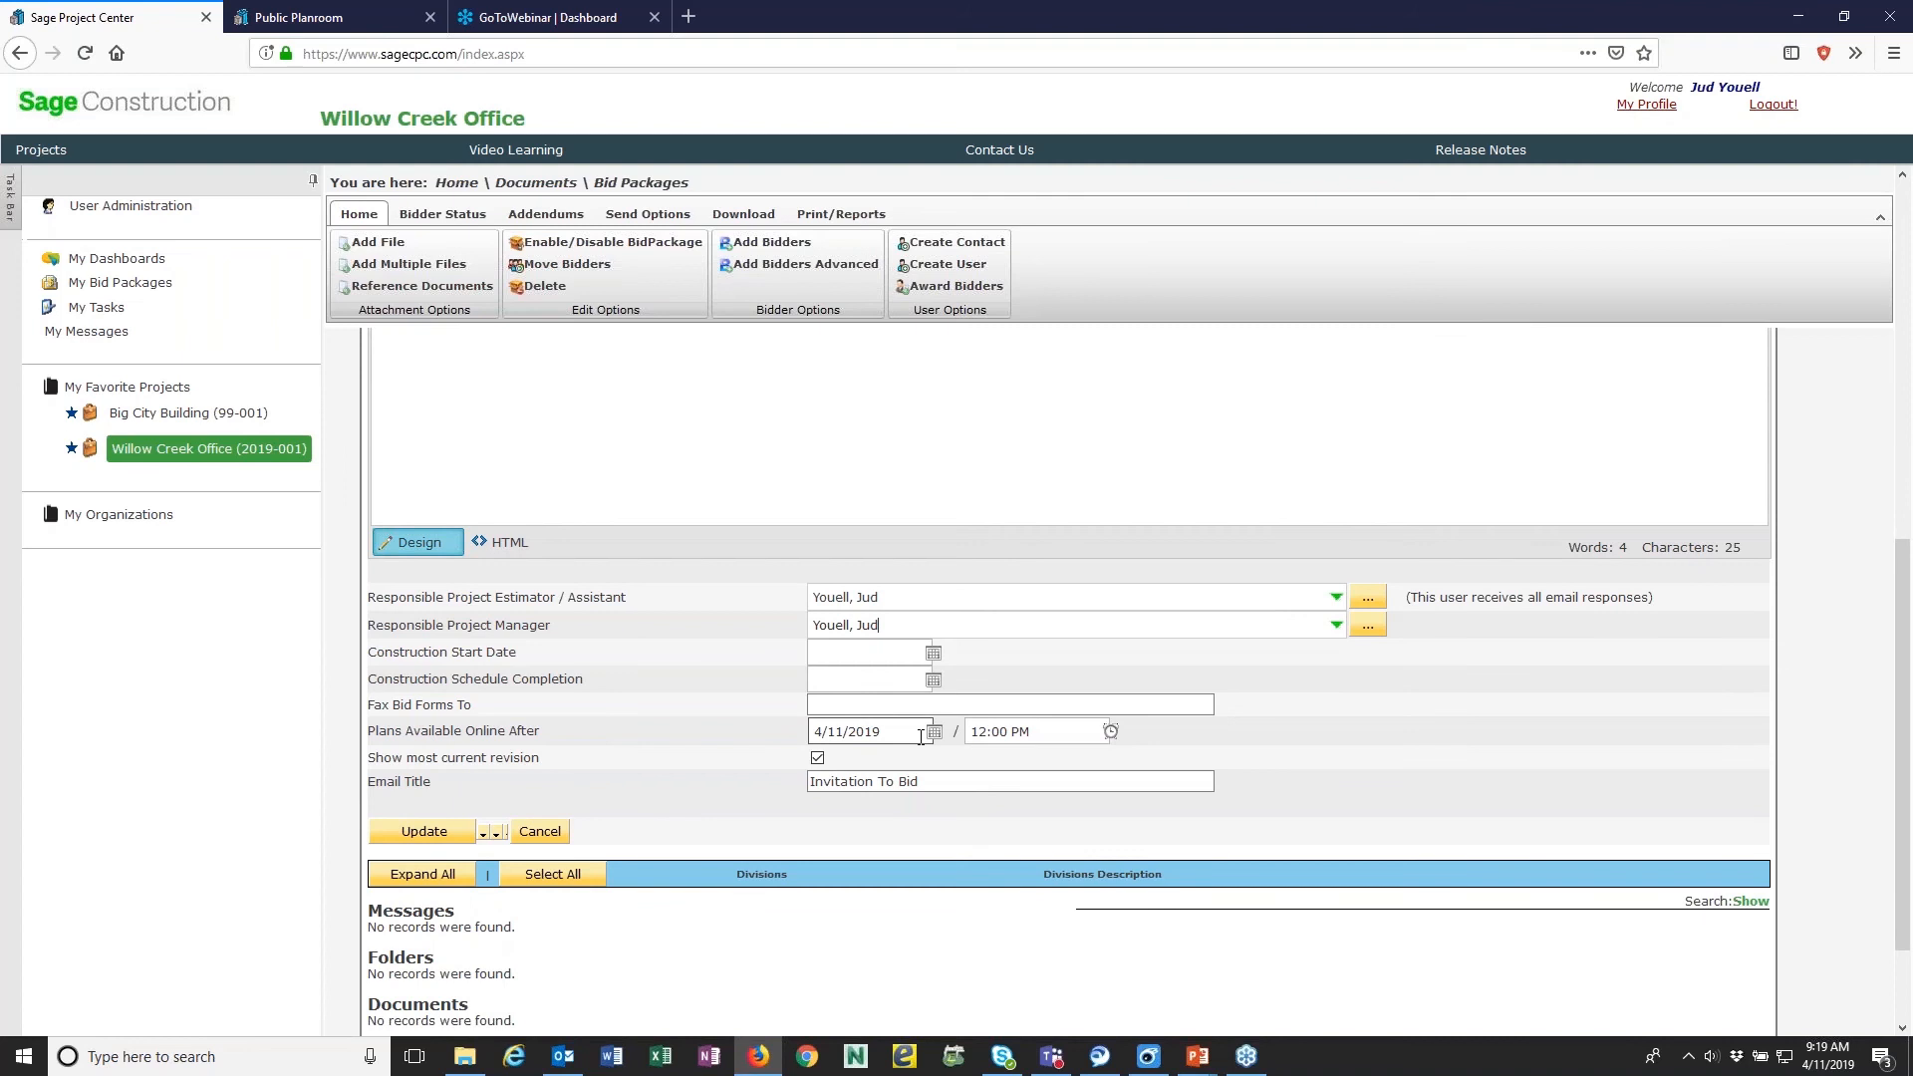
pyautogui.scroll(-3, 570, 732)
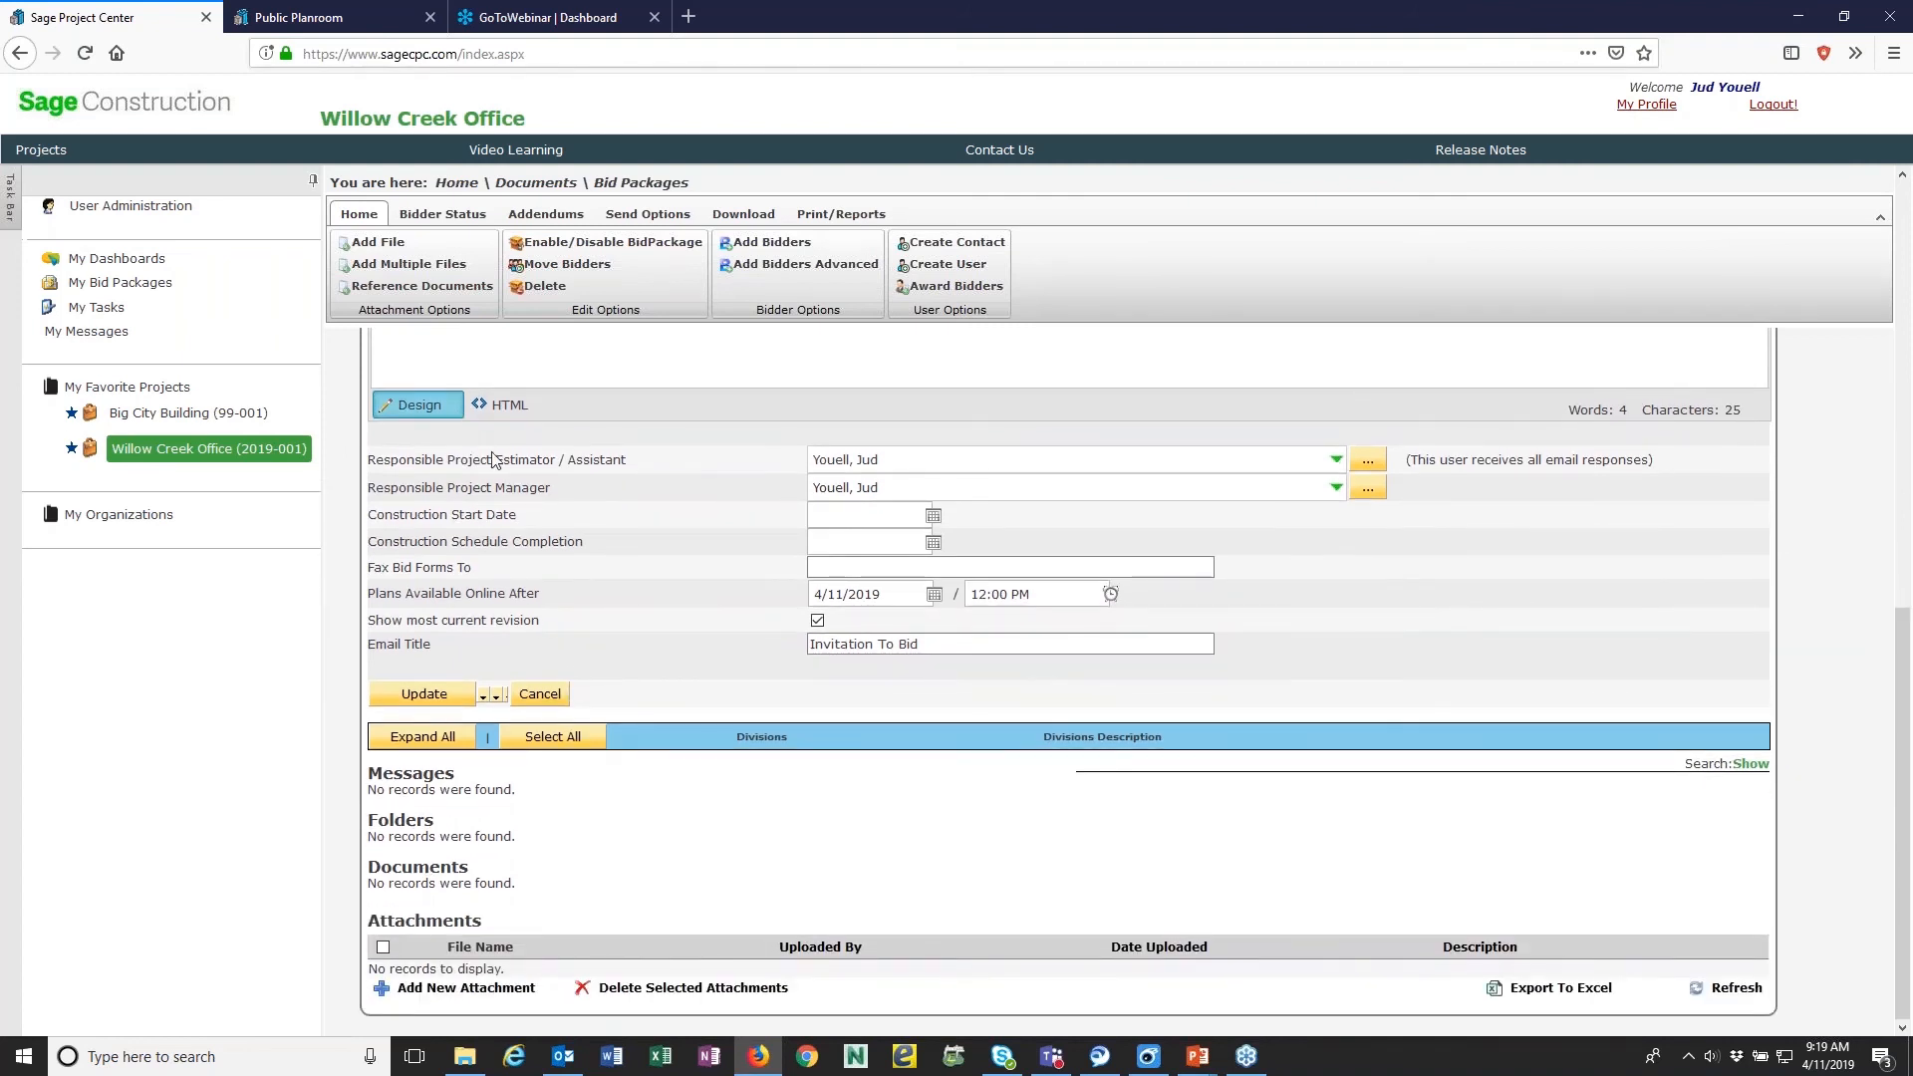
# - Add all users from the JY Users group as bidders on the bid package and look over the resulting divisions
pyautogui.click(753, 251)
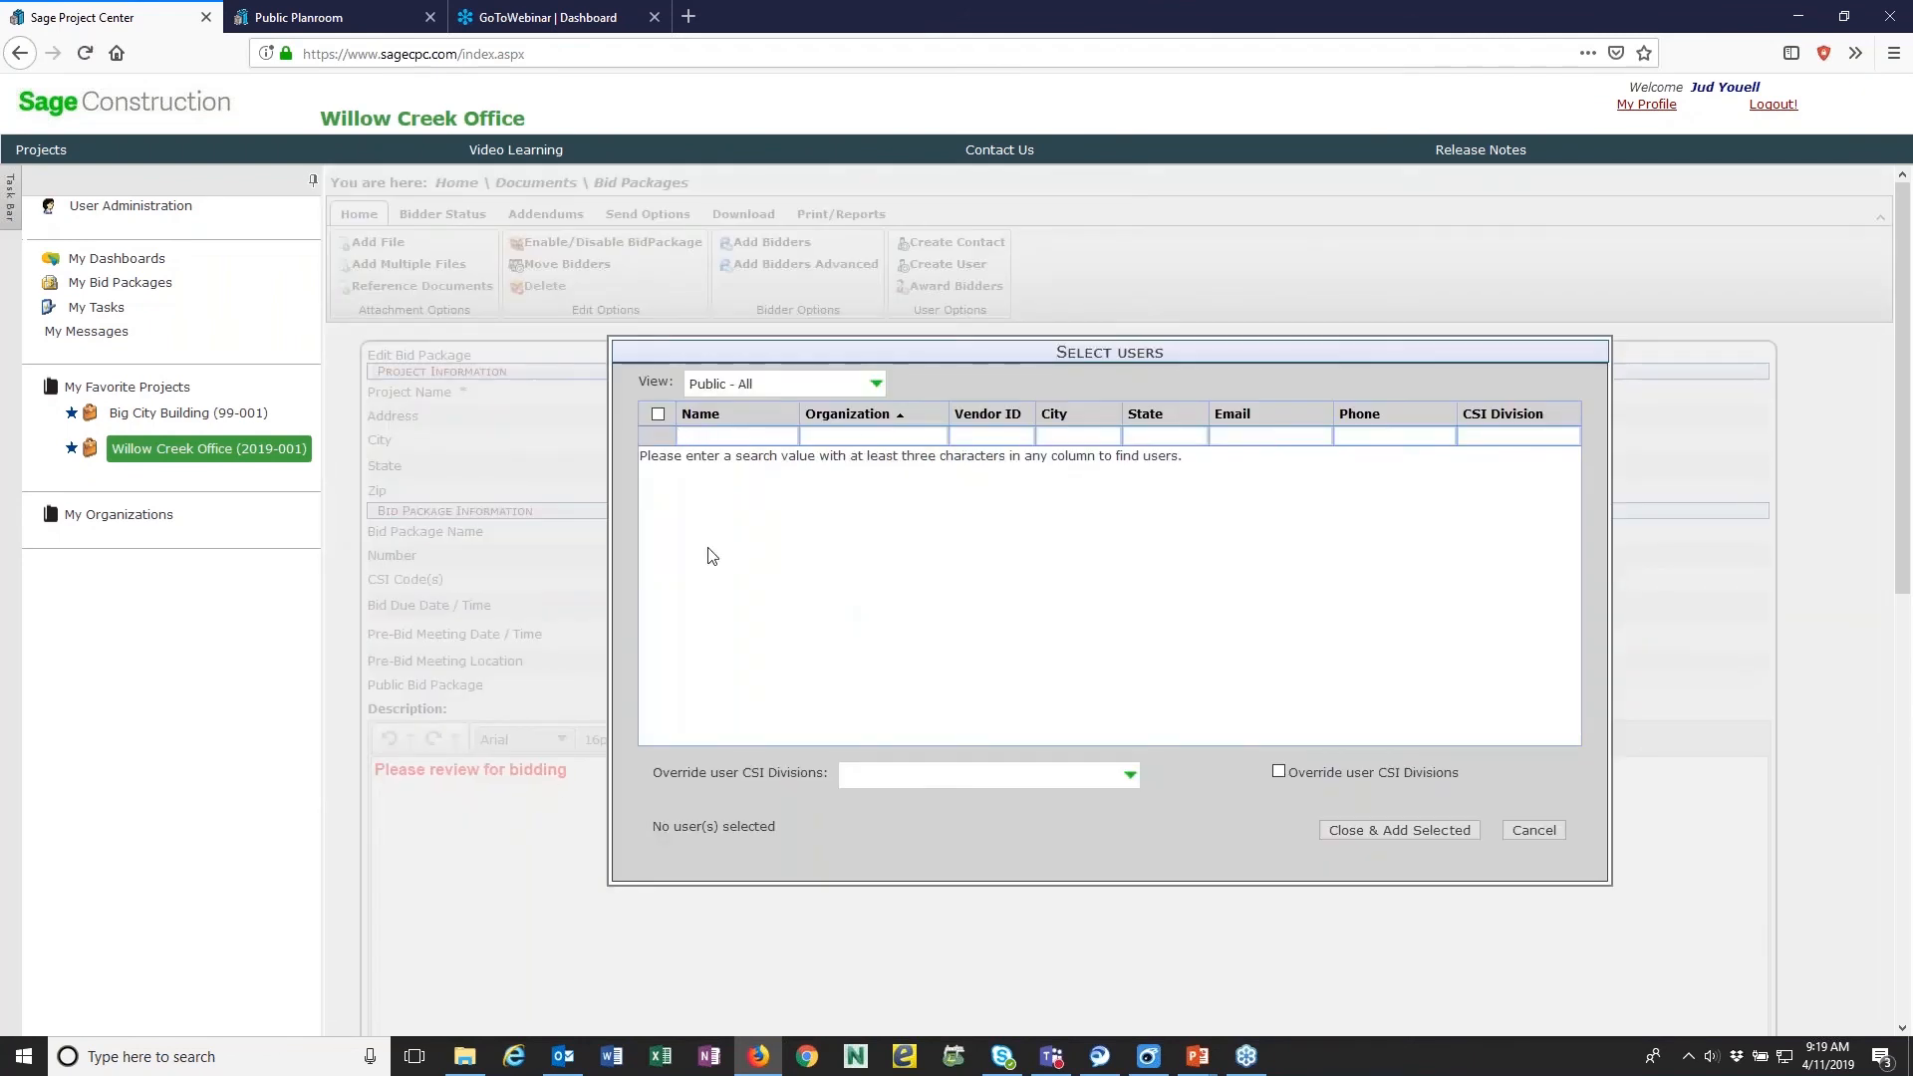
pyautogui.click(877, 382)
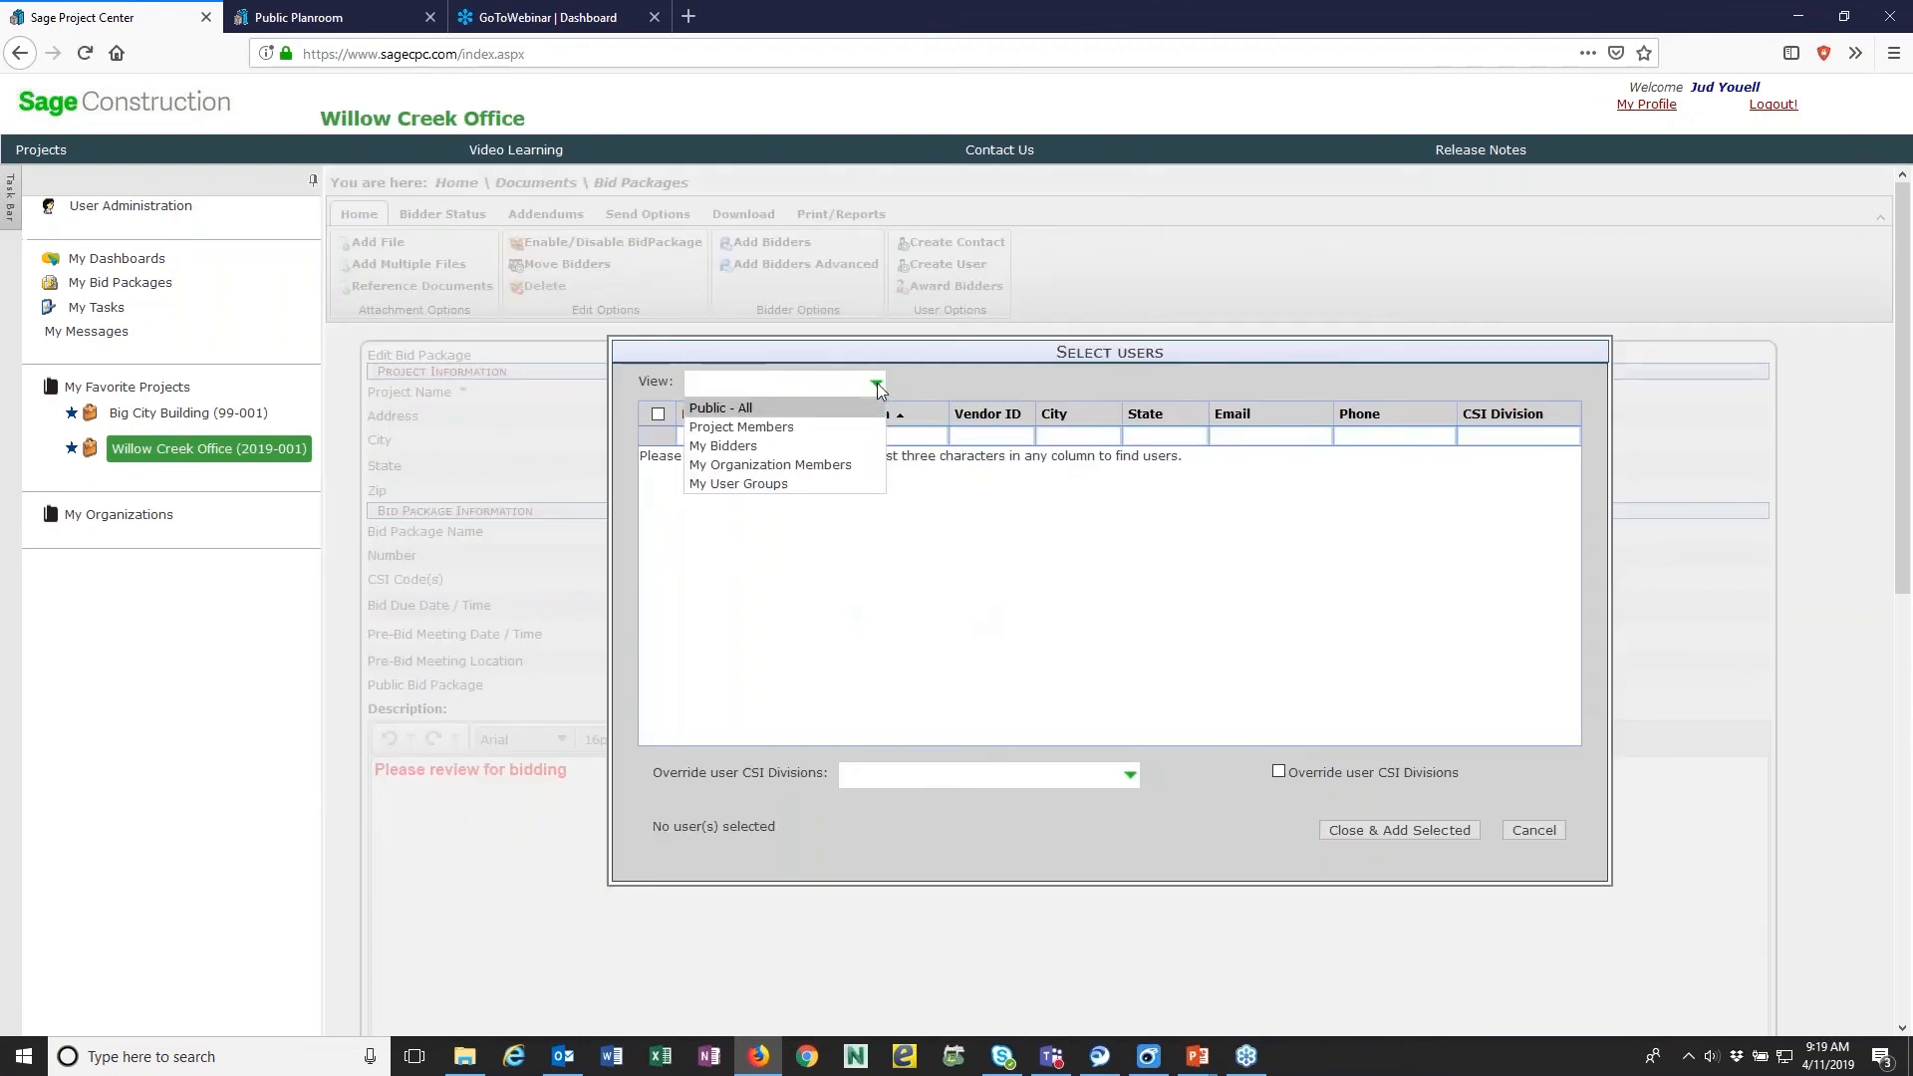
pyautogui.click(757, 485)
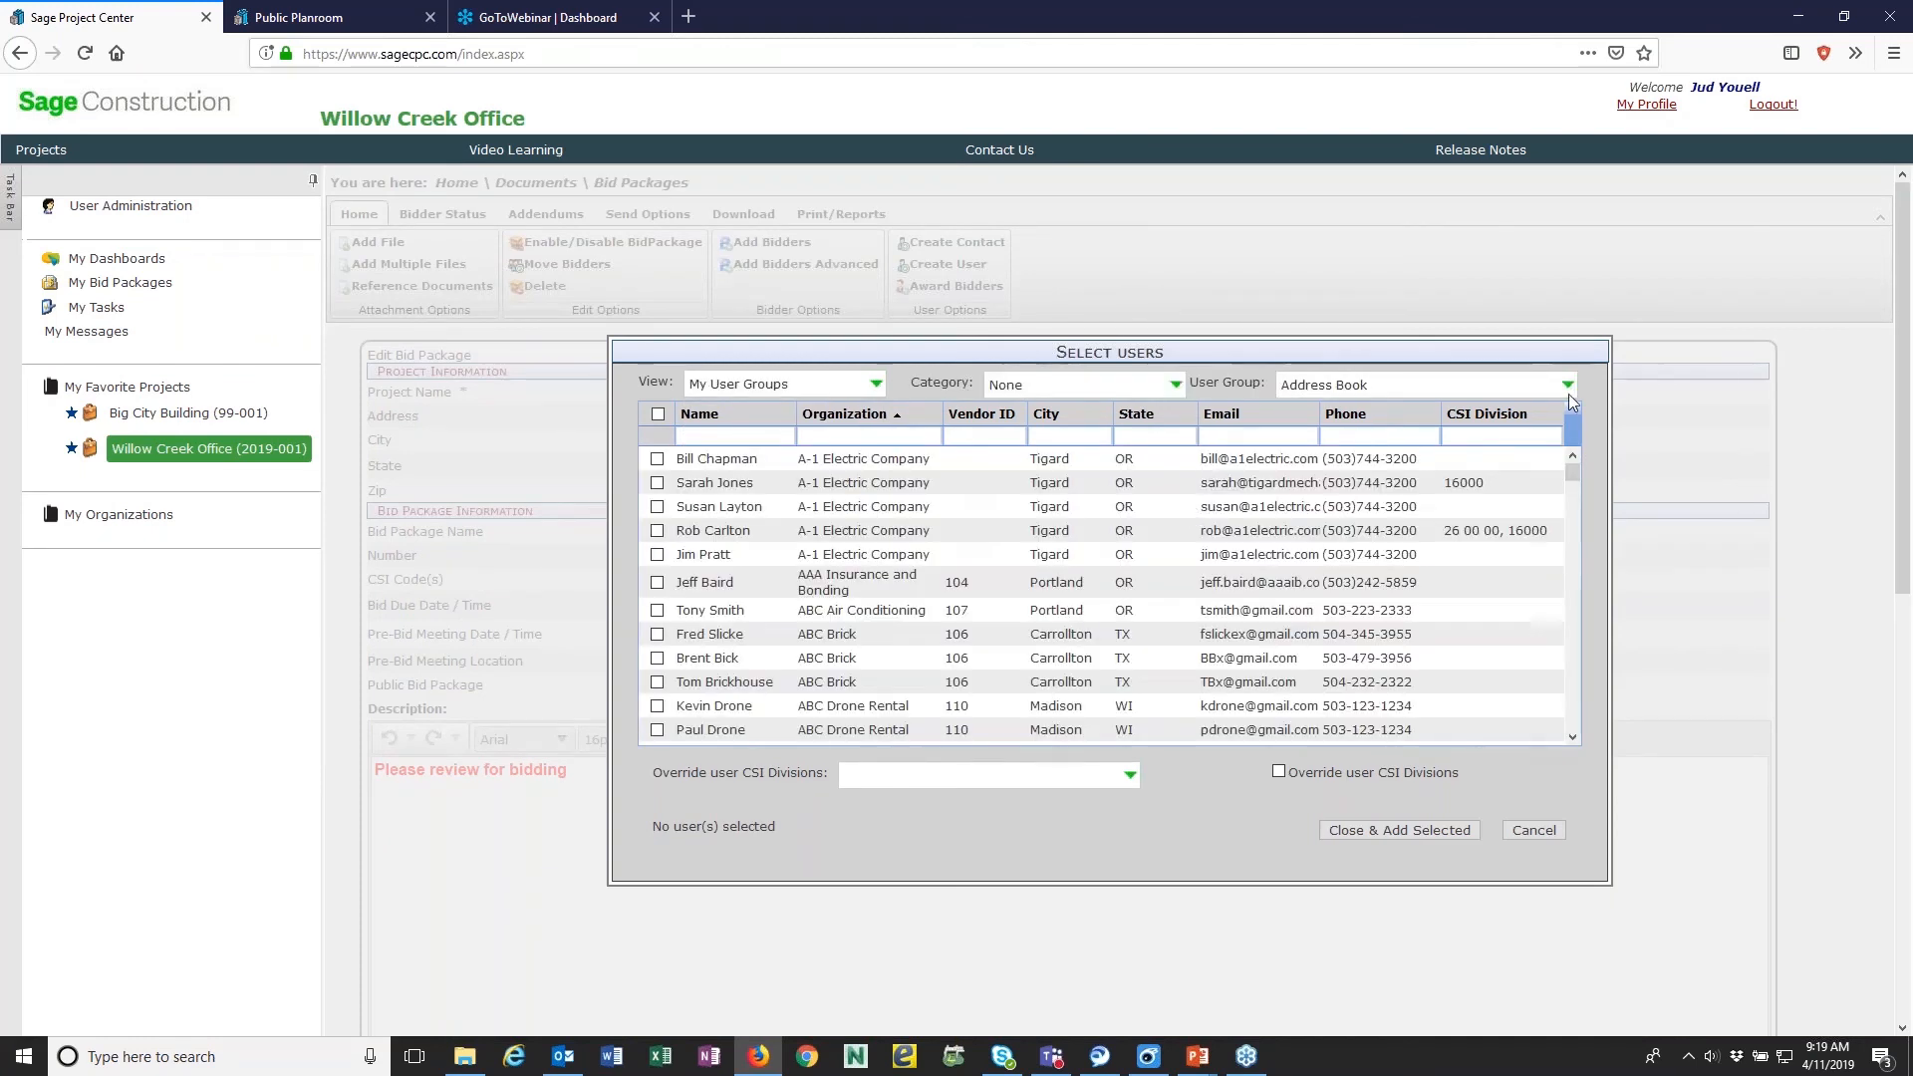
pyautogui.click(1568, 385)
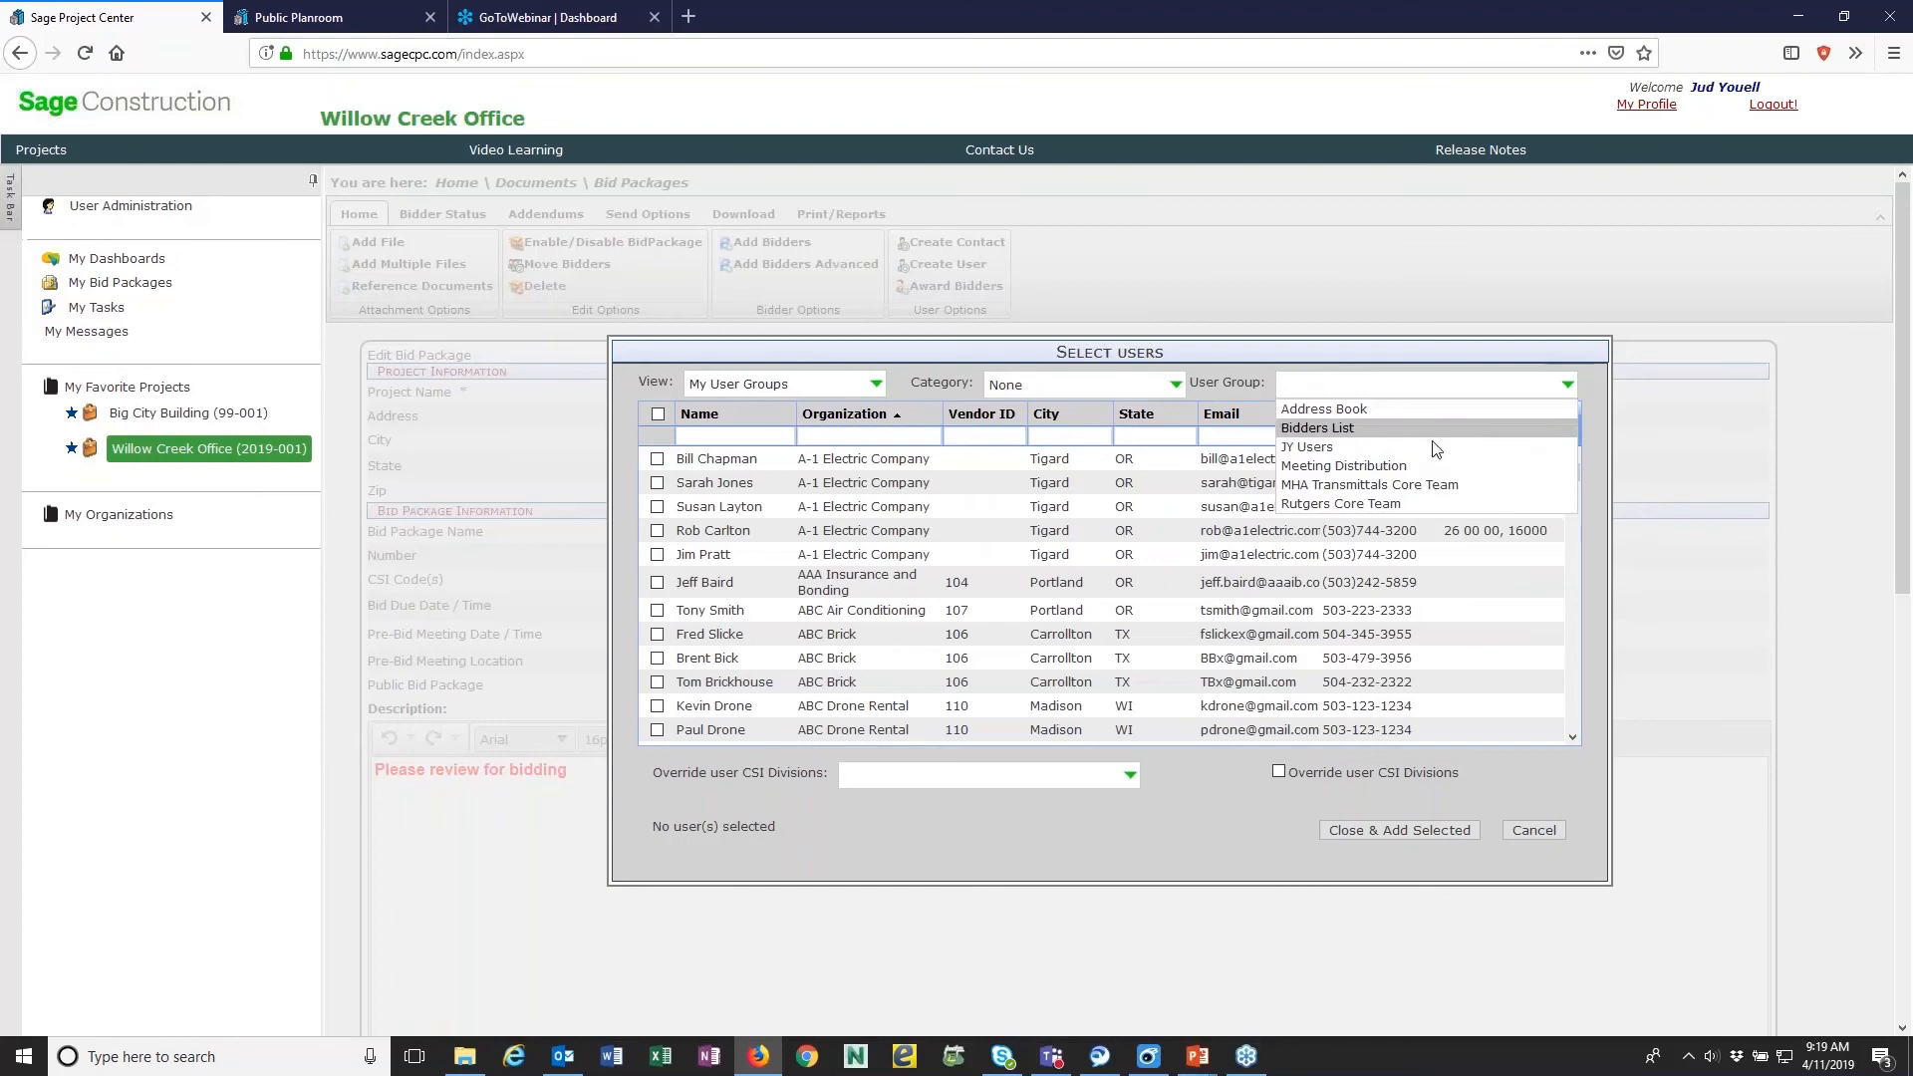
pyautogui.click(1307, 448)
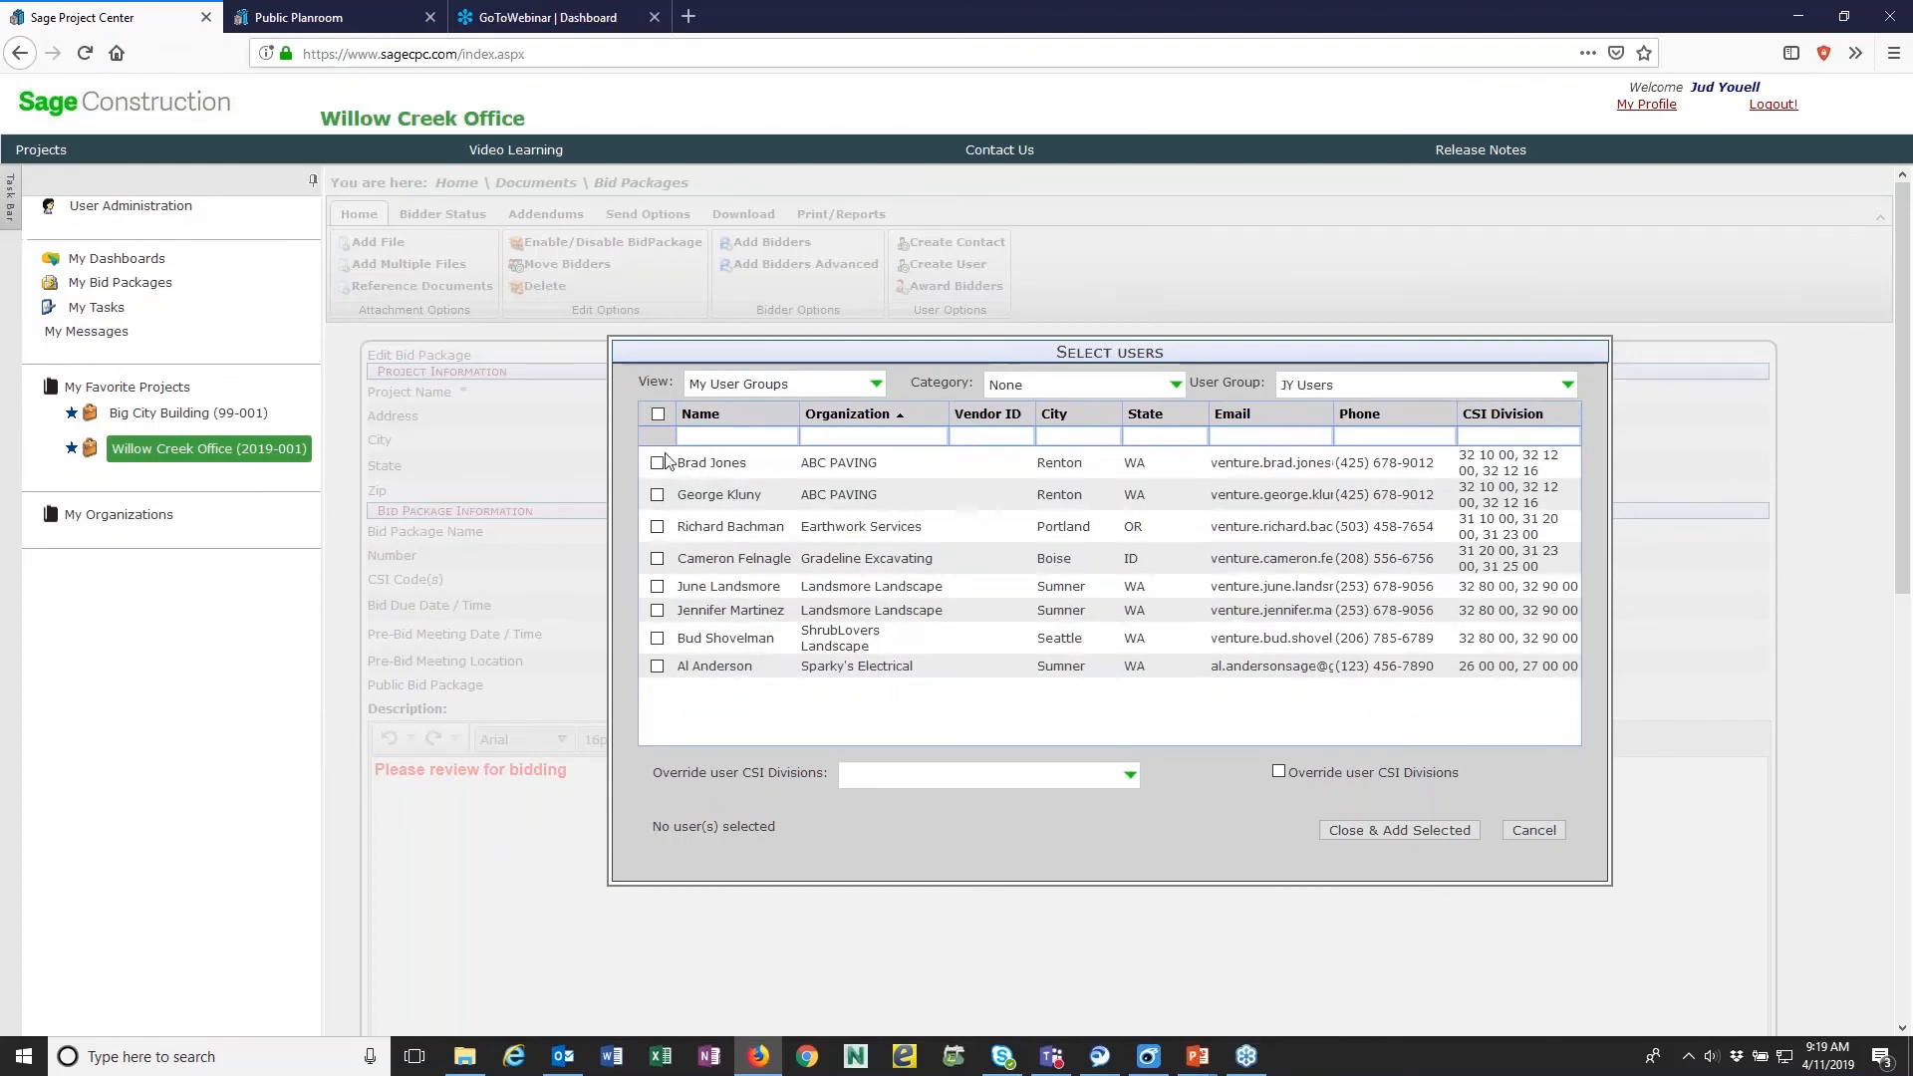
pyautogui.click(658, 414)
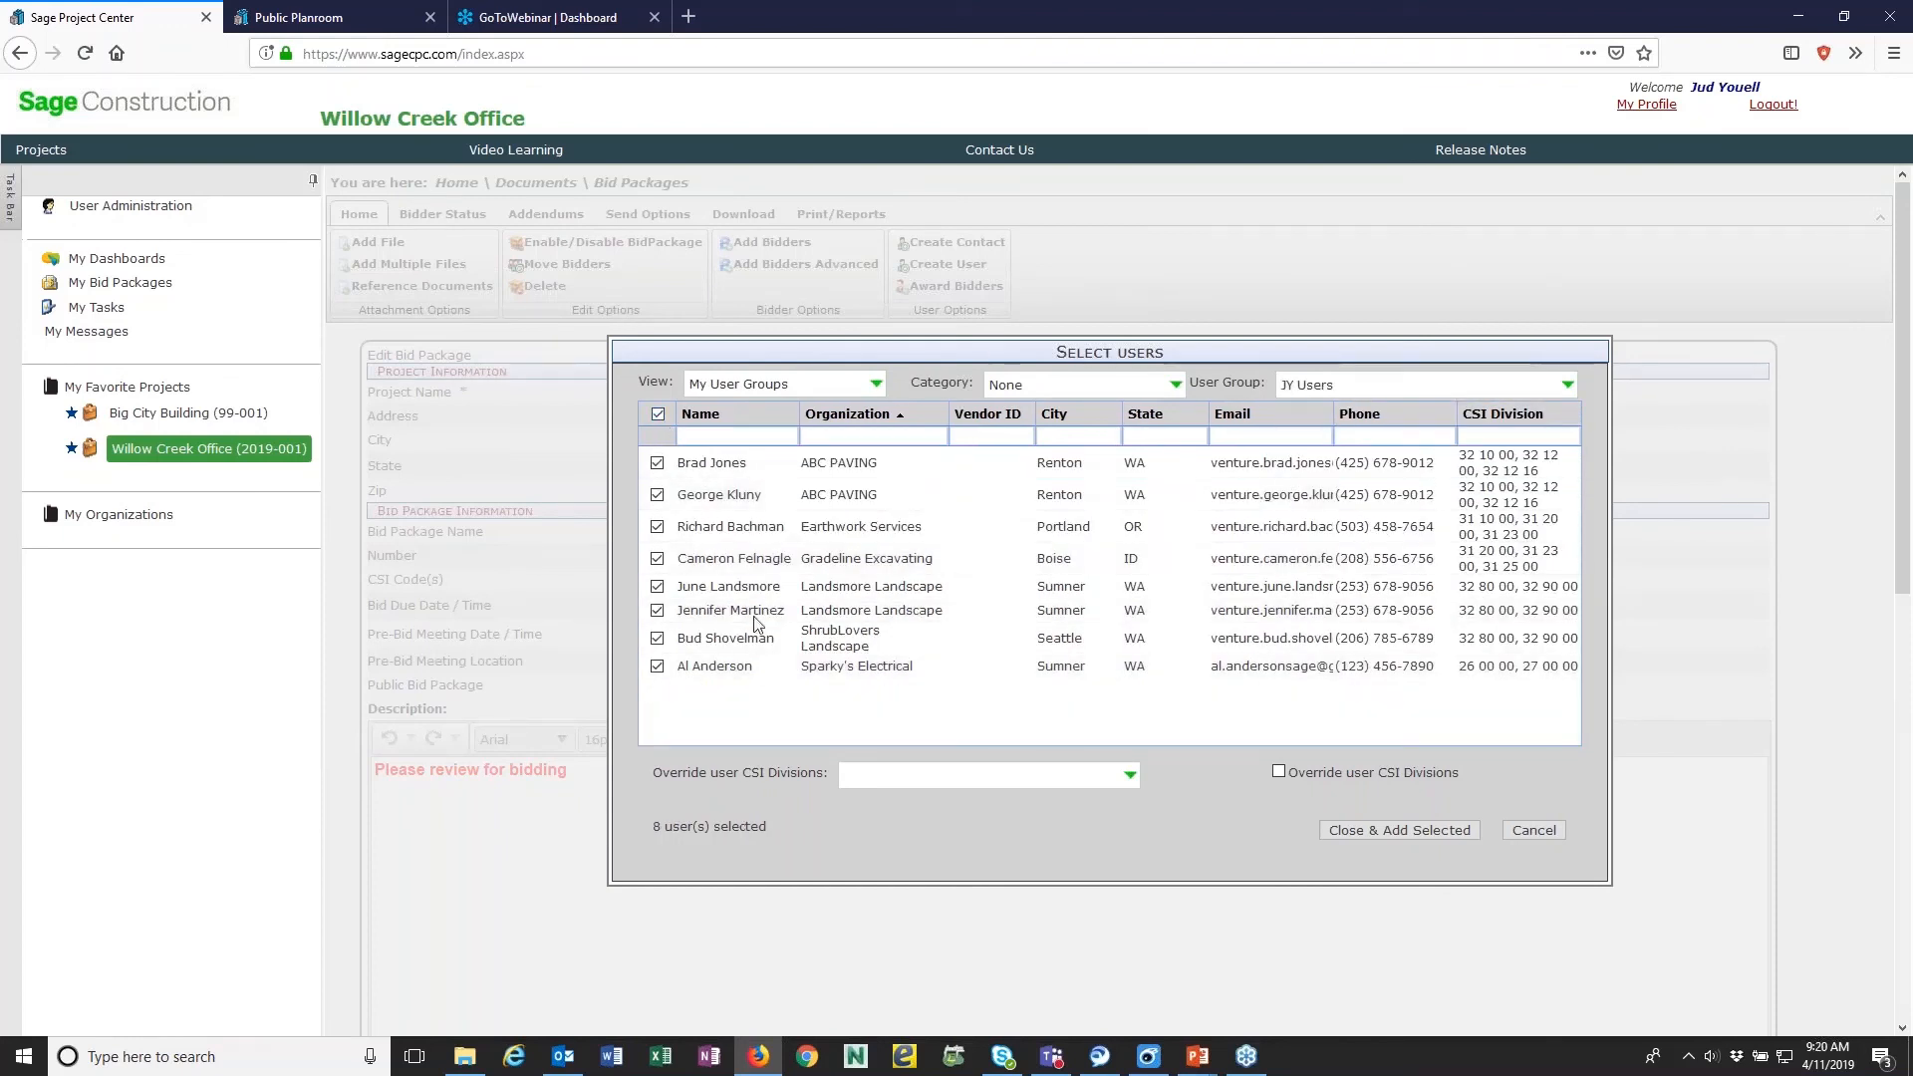
pyautogui.click(1417, 831)
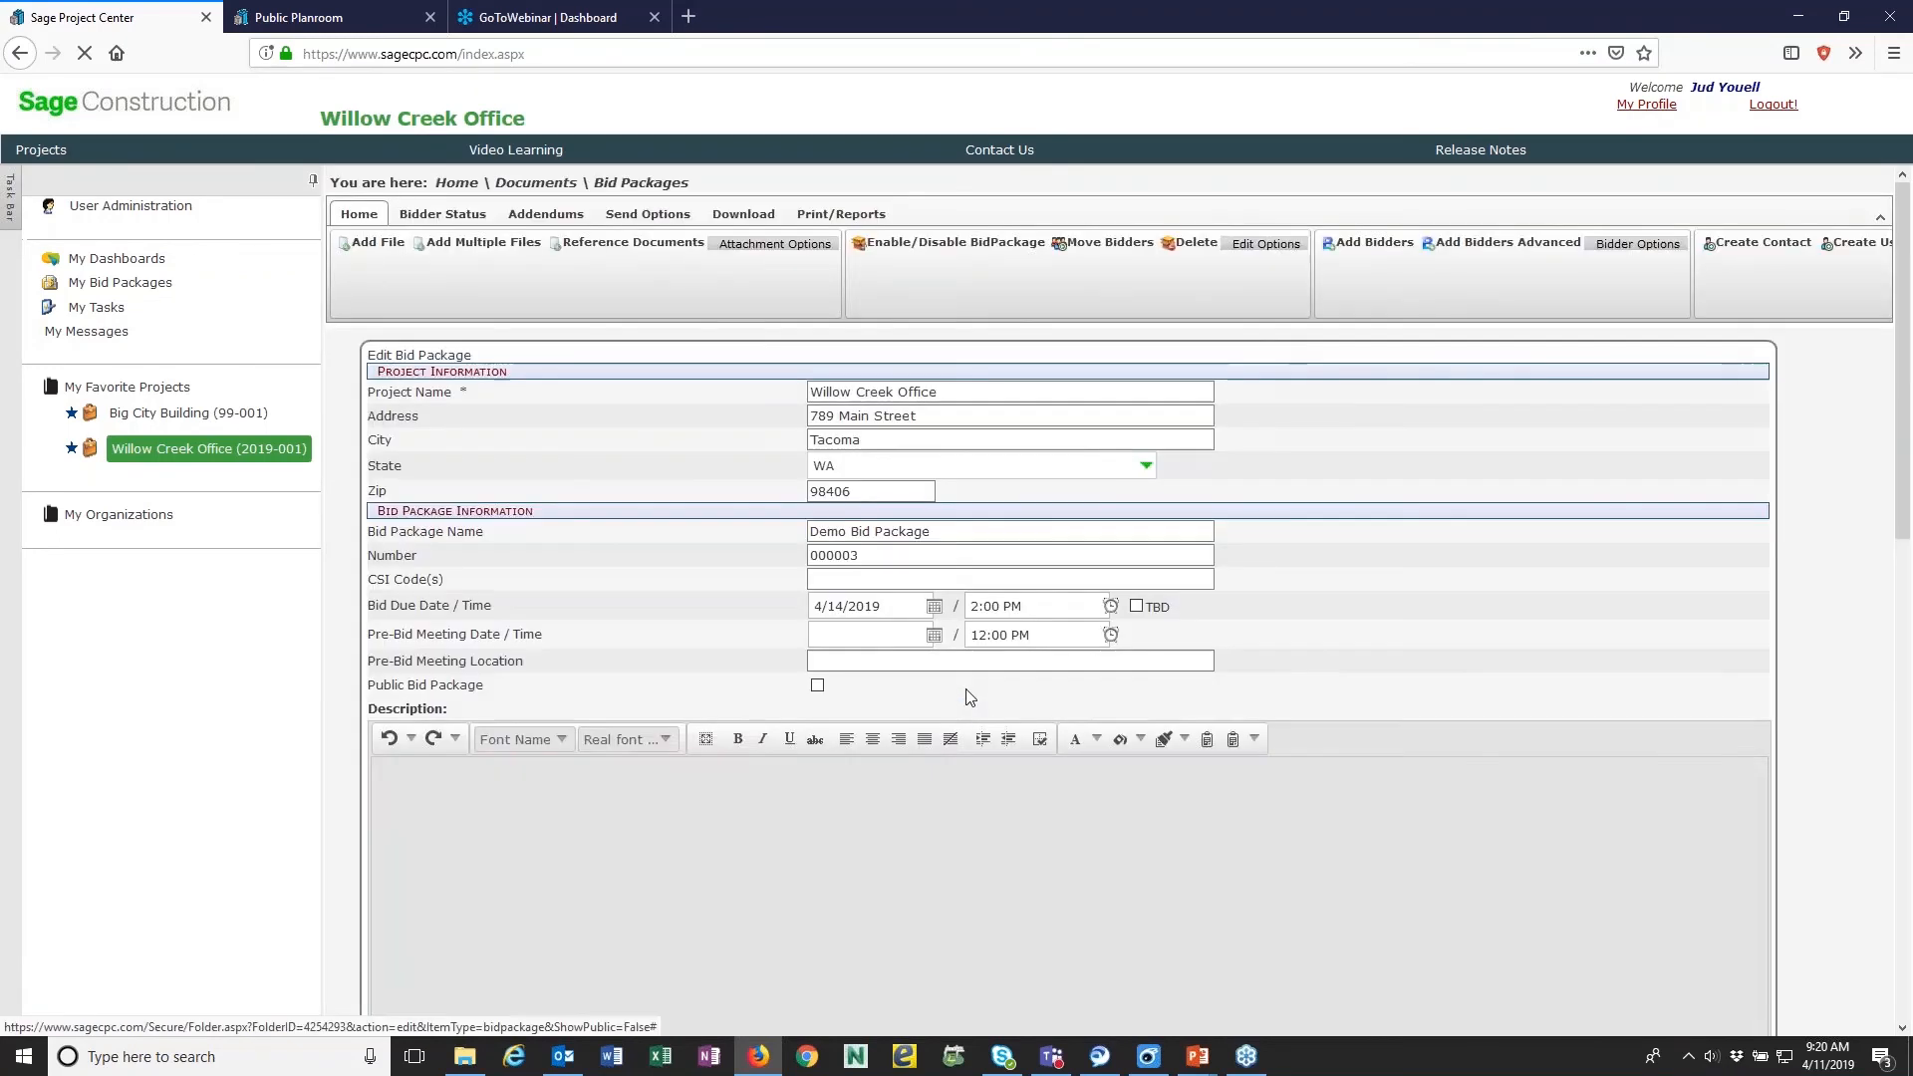
pyautogui.scroll(-6, 1066, 687)
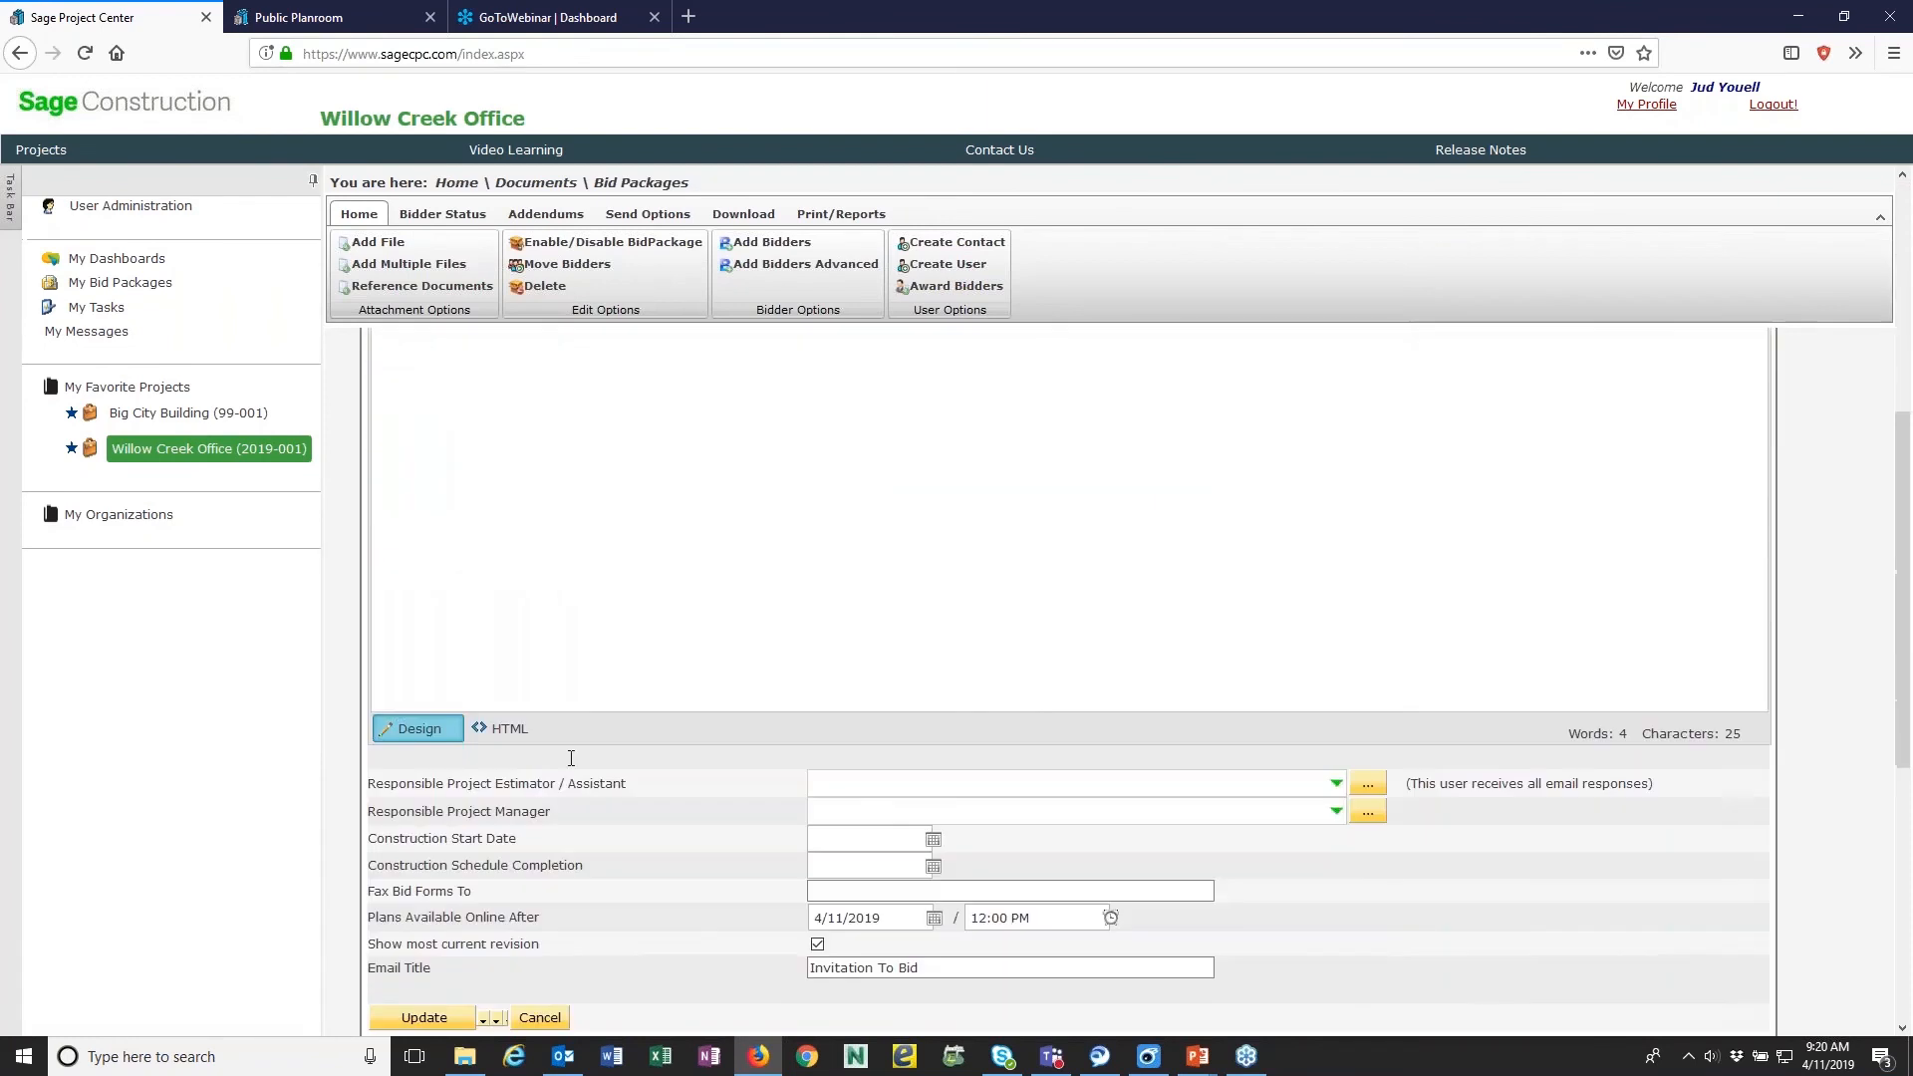
pyautogui.scroll(-5, 484, 712)
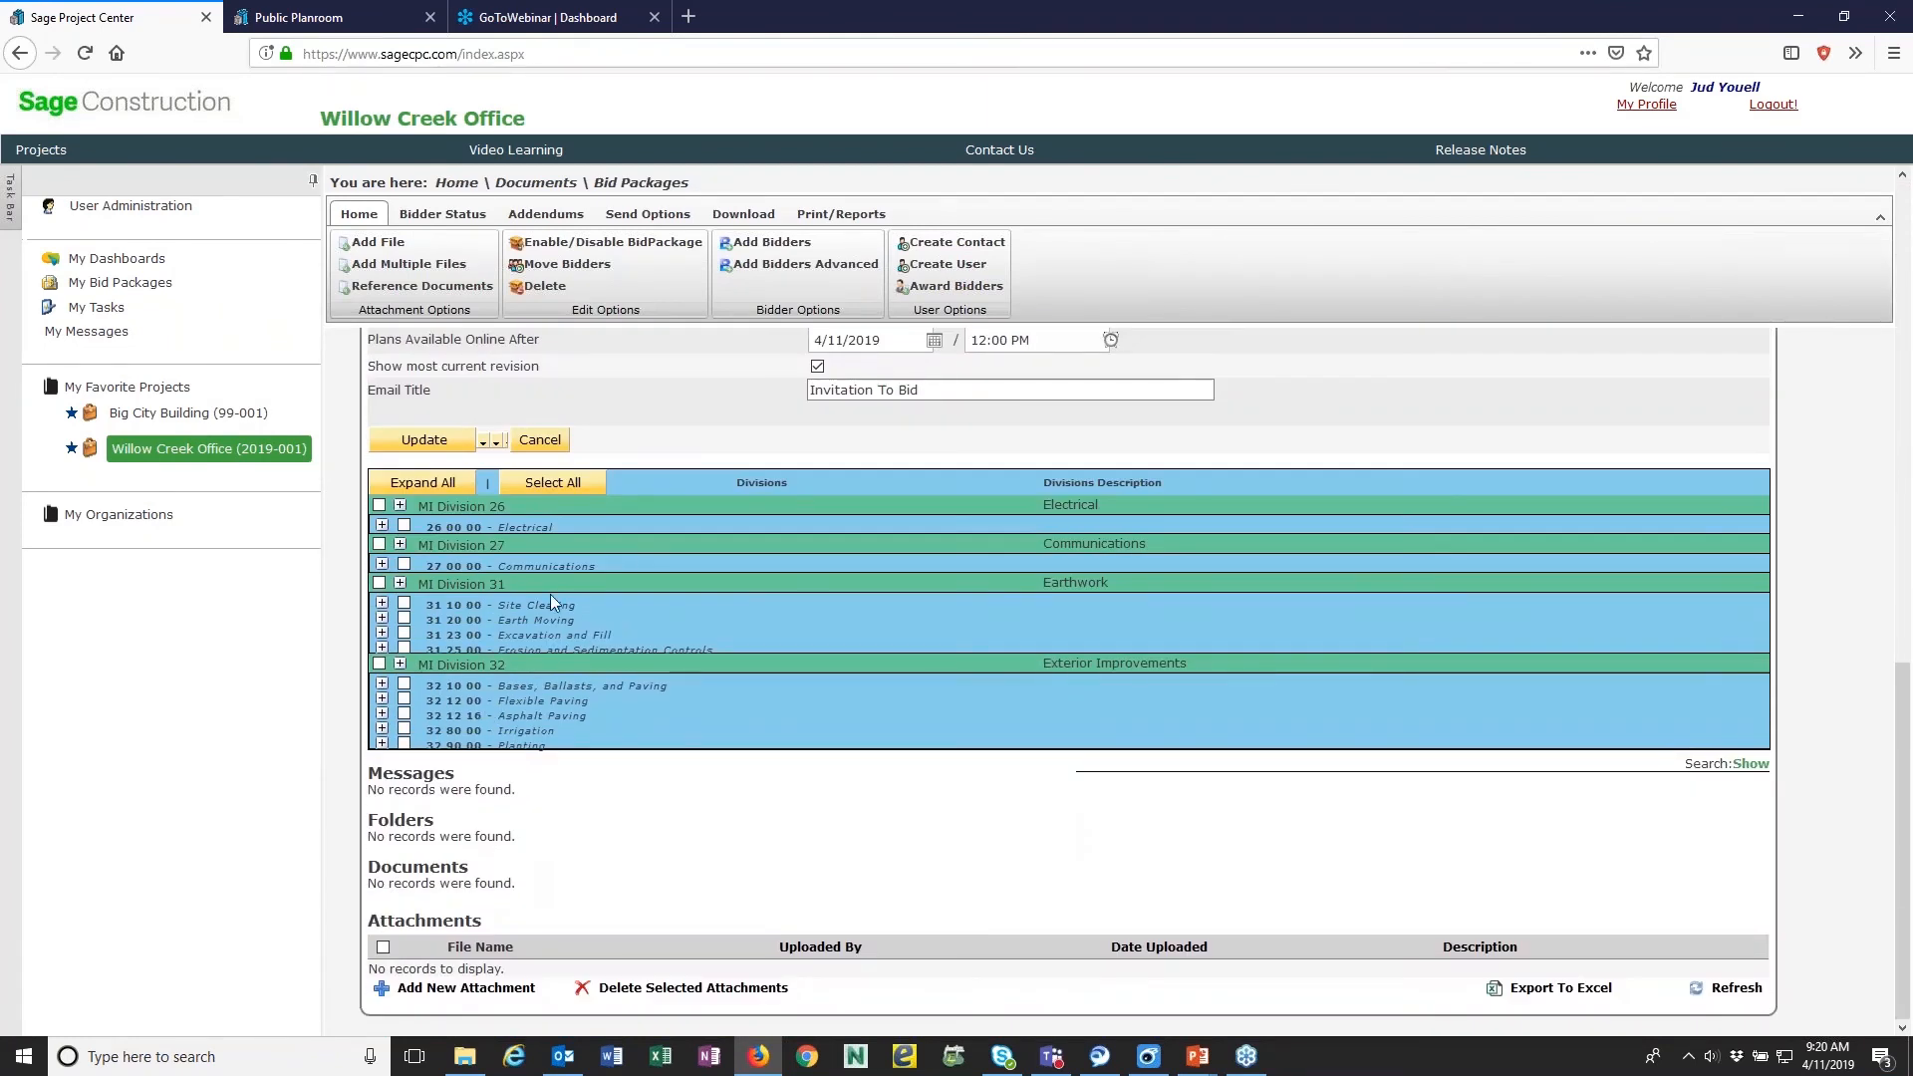
pyautogui.scroll(1, 550, 598)
pyautogui.scroll(6, 548, 594)
pyautogui.scroll(-2, 537, 583)
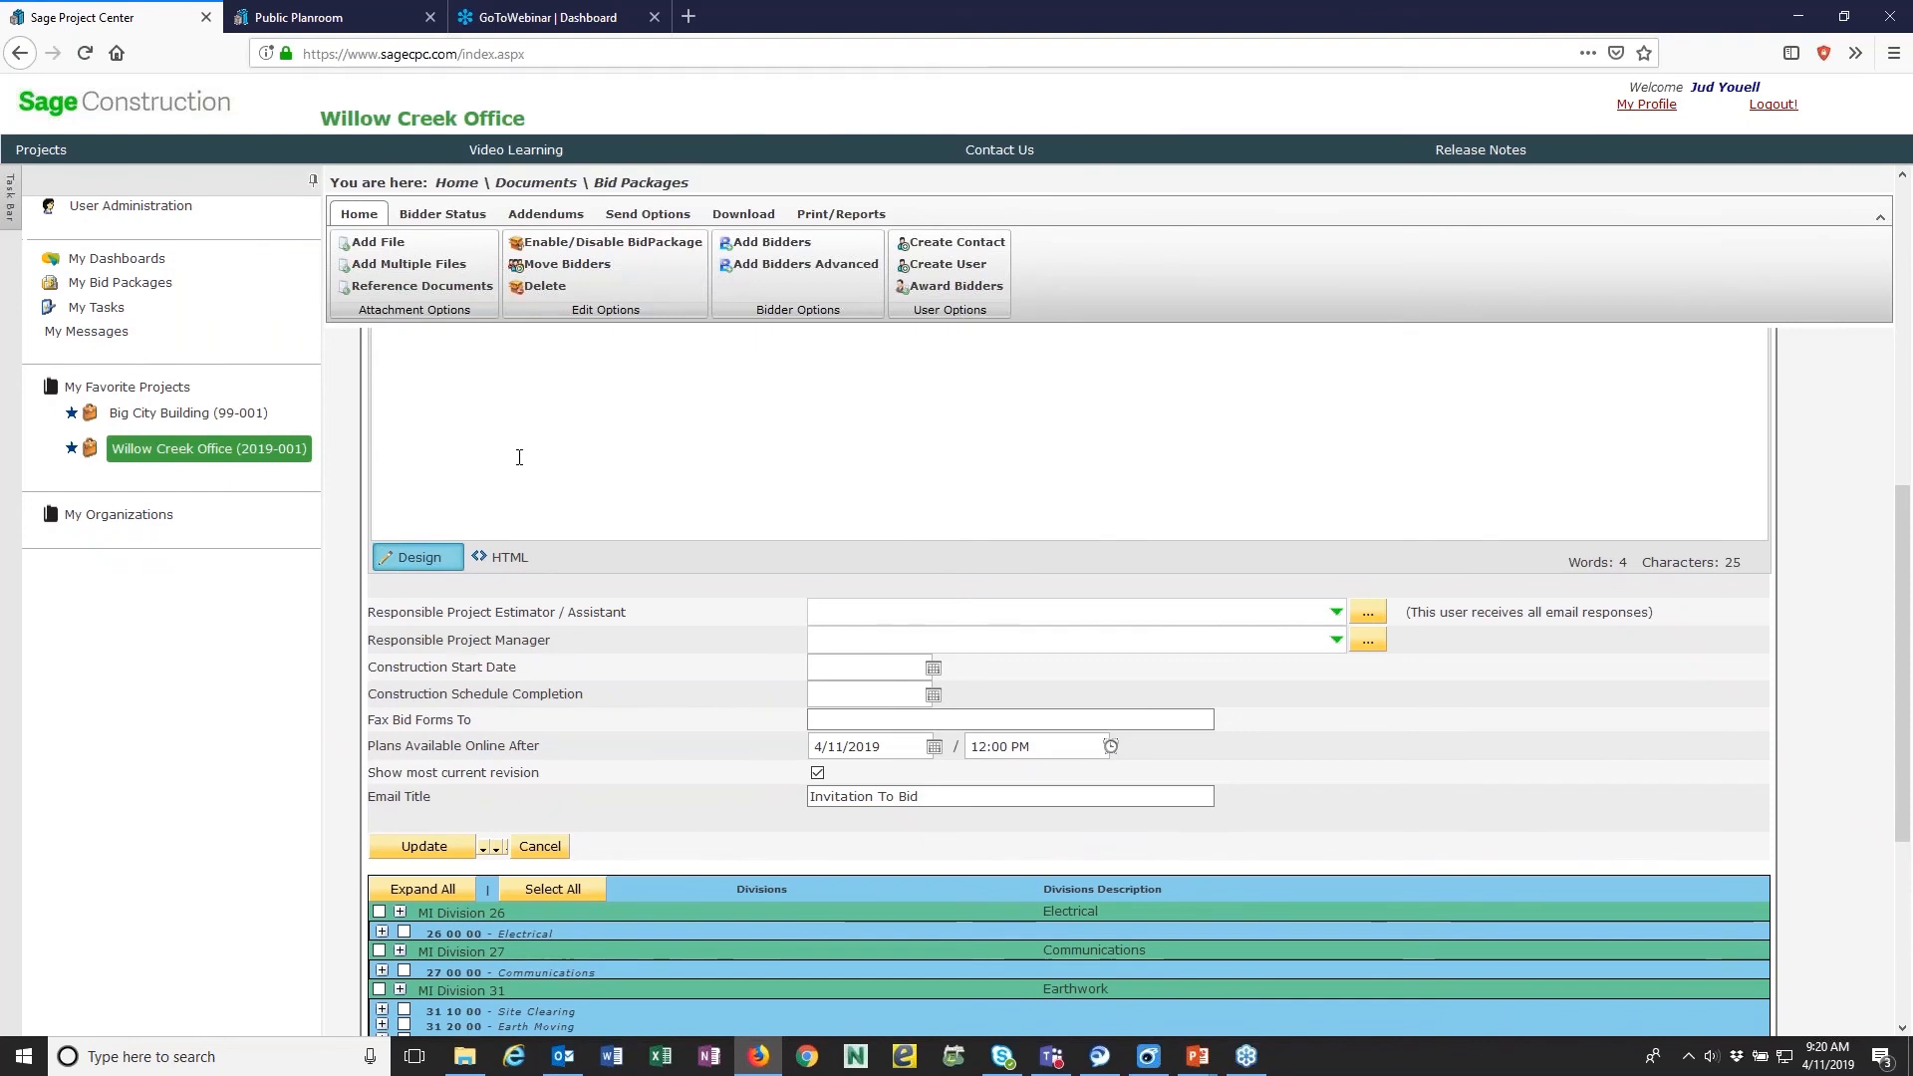
# - Start a new file upload for the bid package and describe it as "Bid Instructions"
pyautogui.click(383, 249)
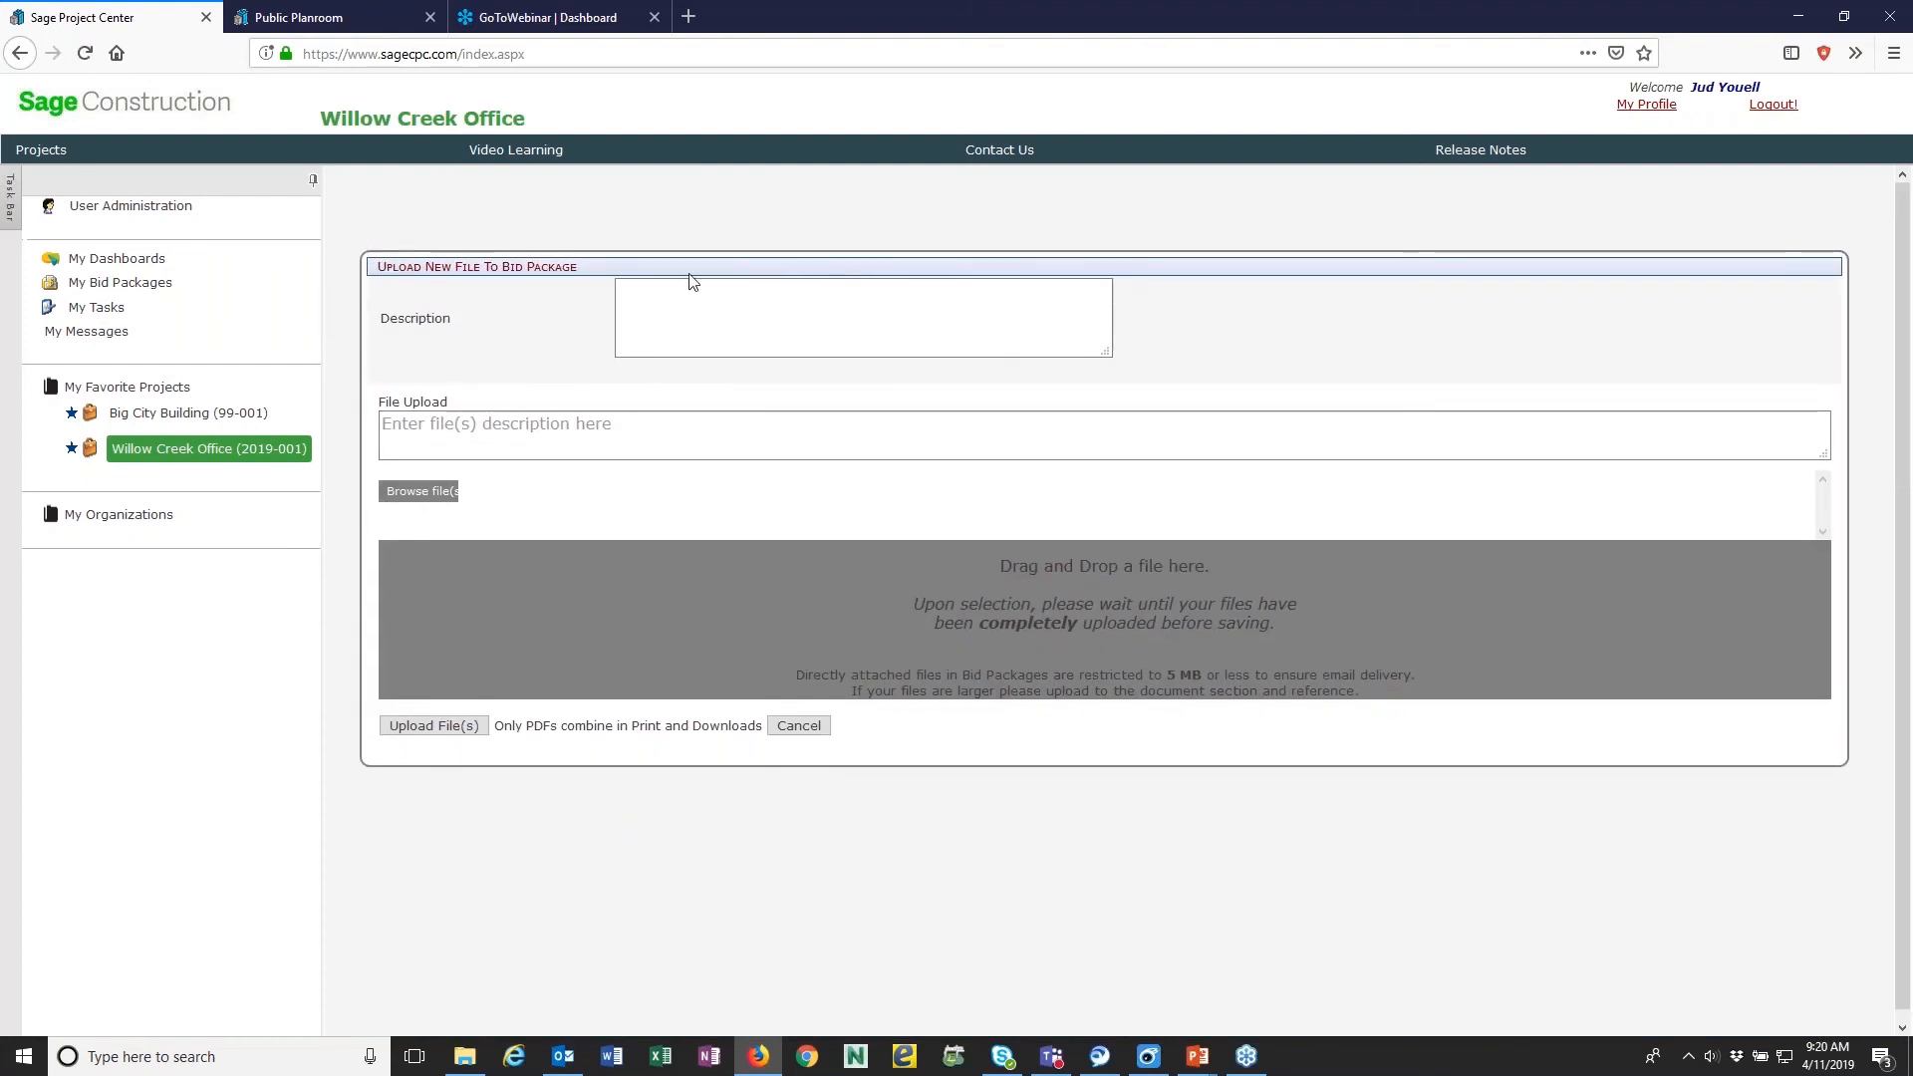
pyautogui.click(699, 308)
pyautogui.click(654, 447)
pyautogui.write('Bid Instru')
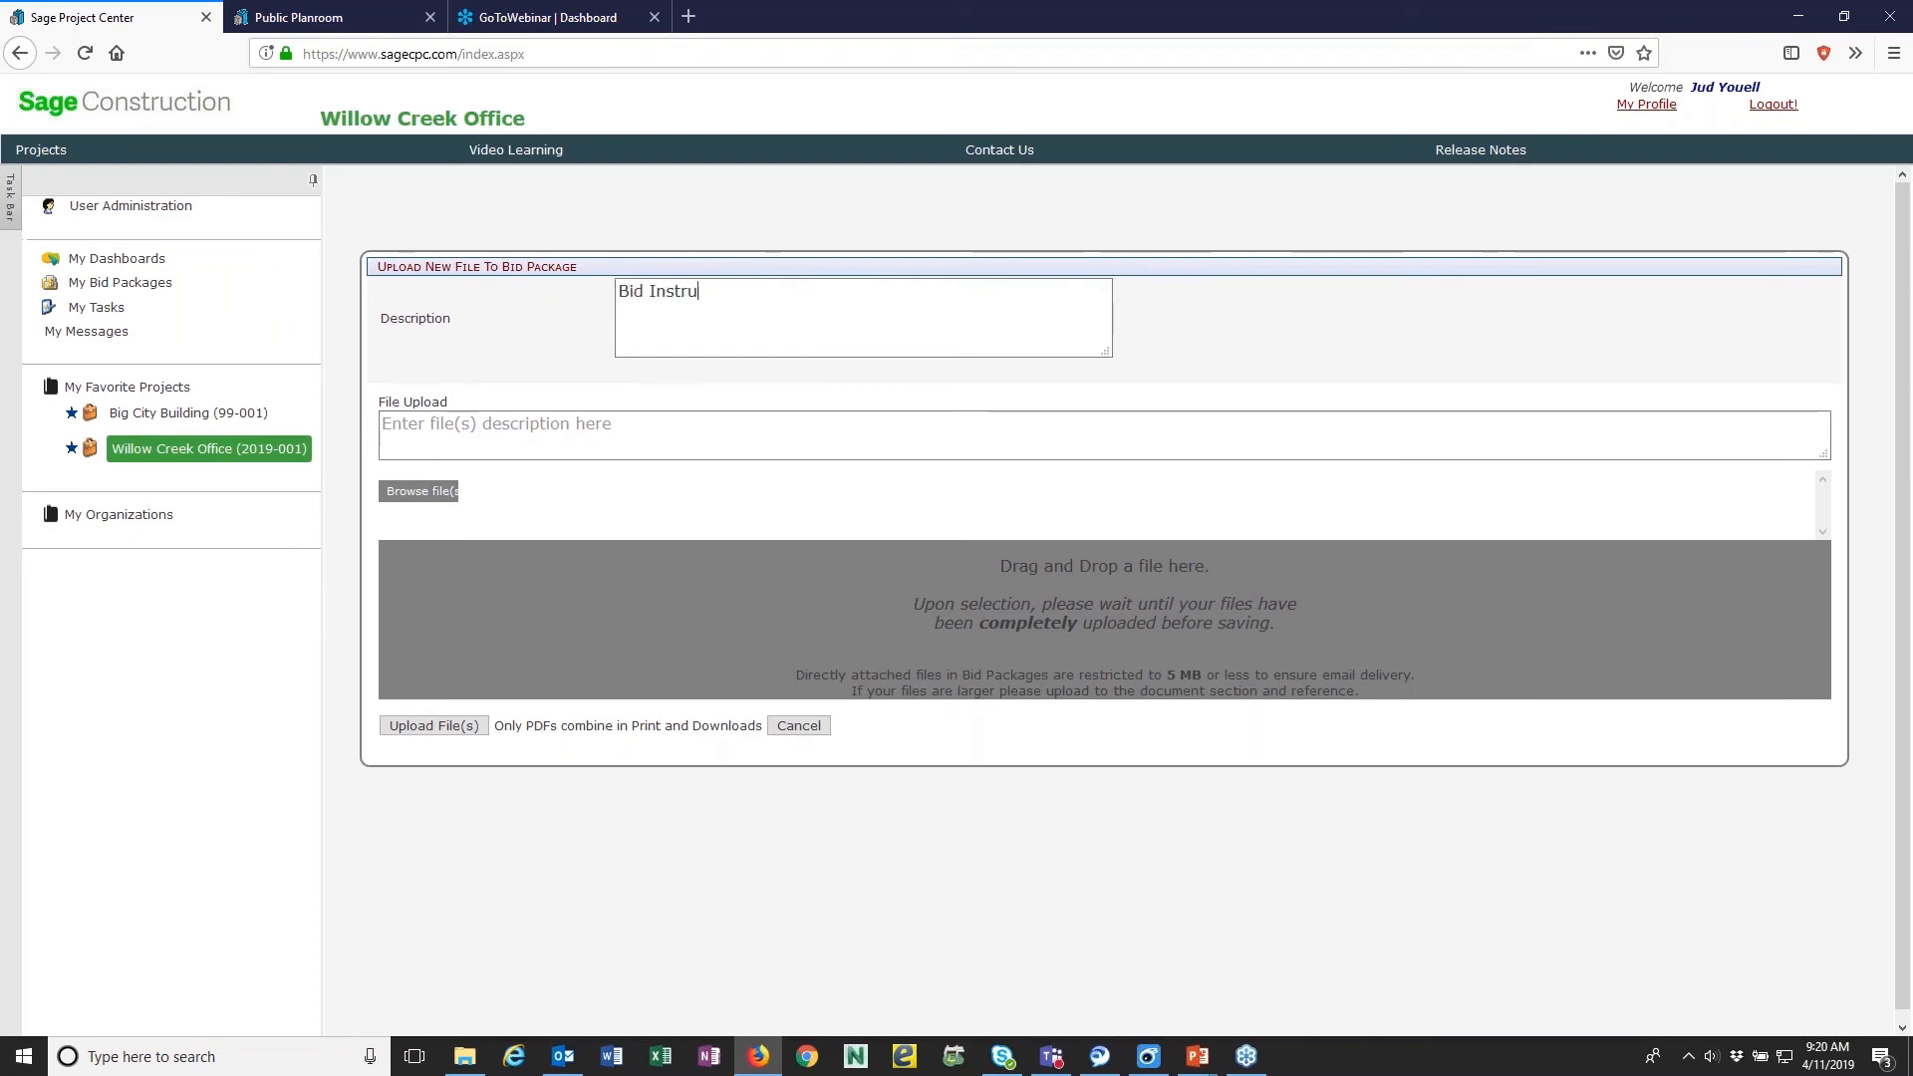
pyautogui.write('ction')
pyautogui.press('BackSpace')
pyautogui.write('s')
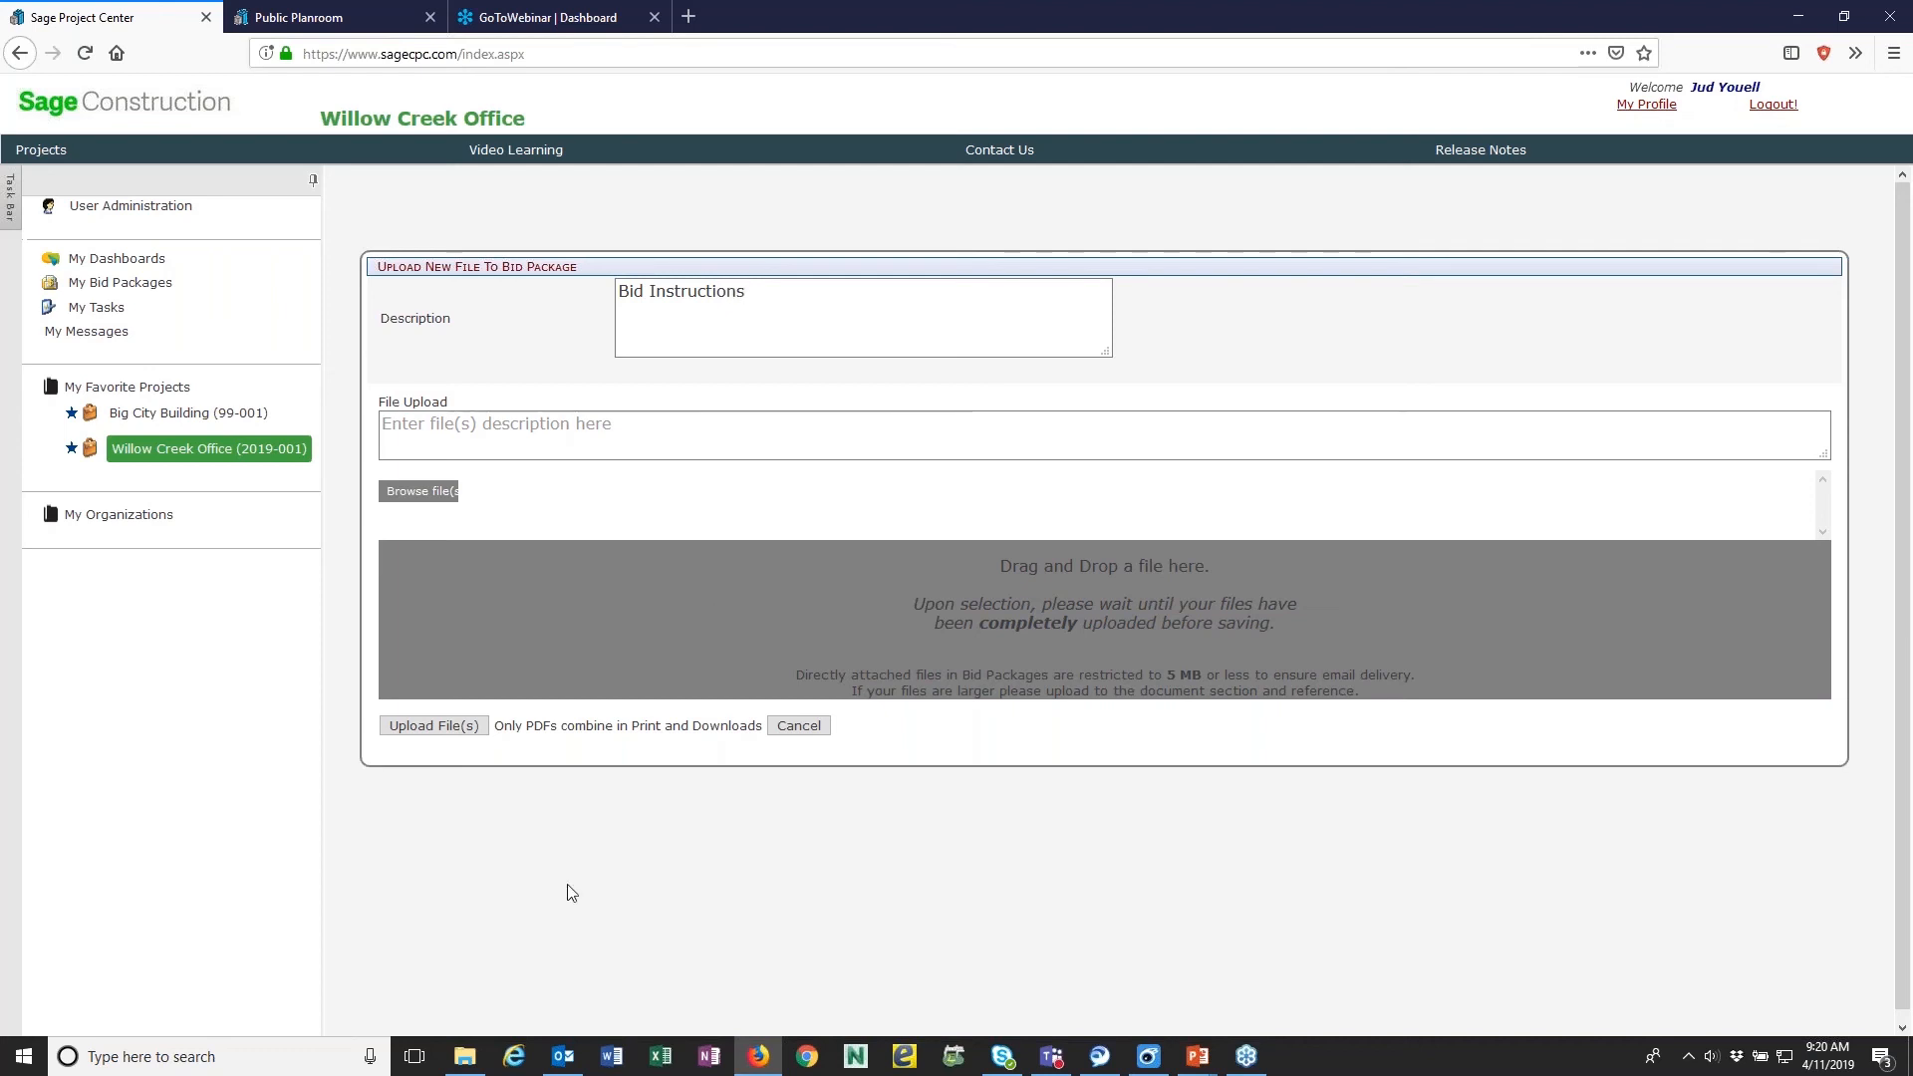
# - Attach Instructions to Bidders.pdf from the file explorer, upload it, and check the bid package's attachments
pyautogui.click(464, 1056)
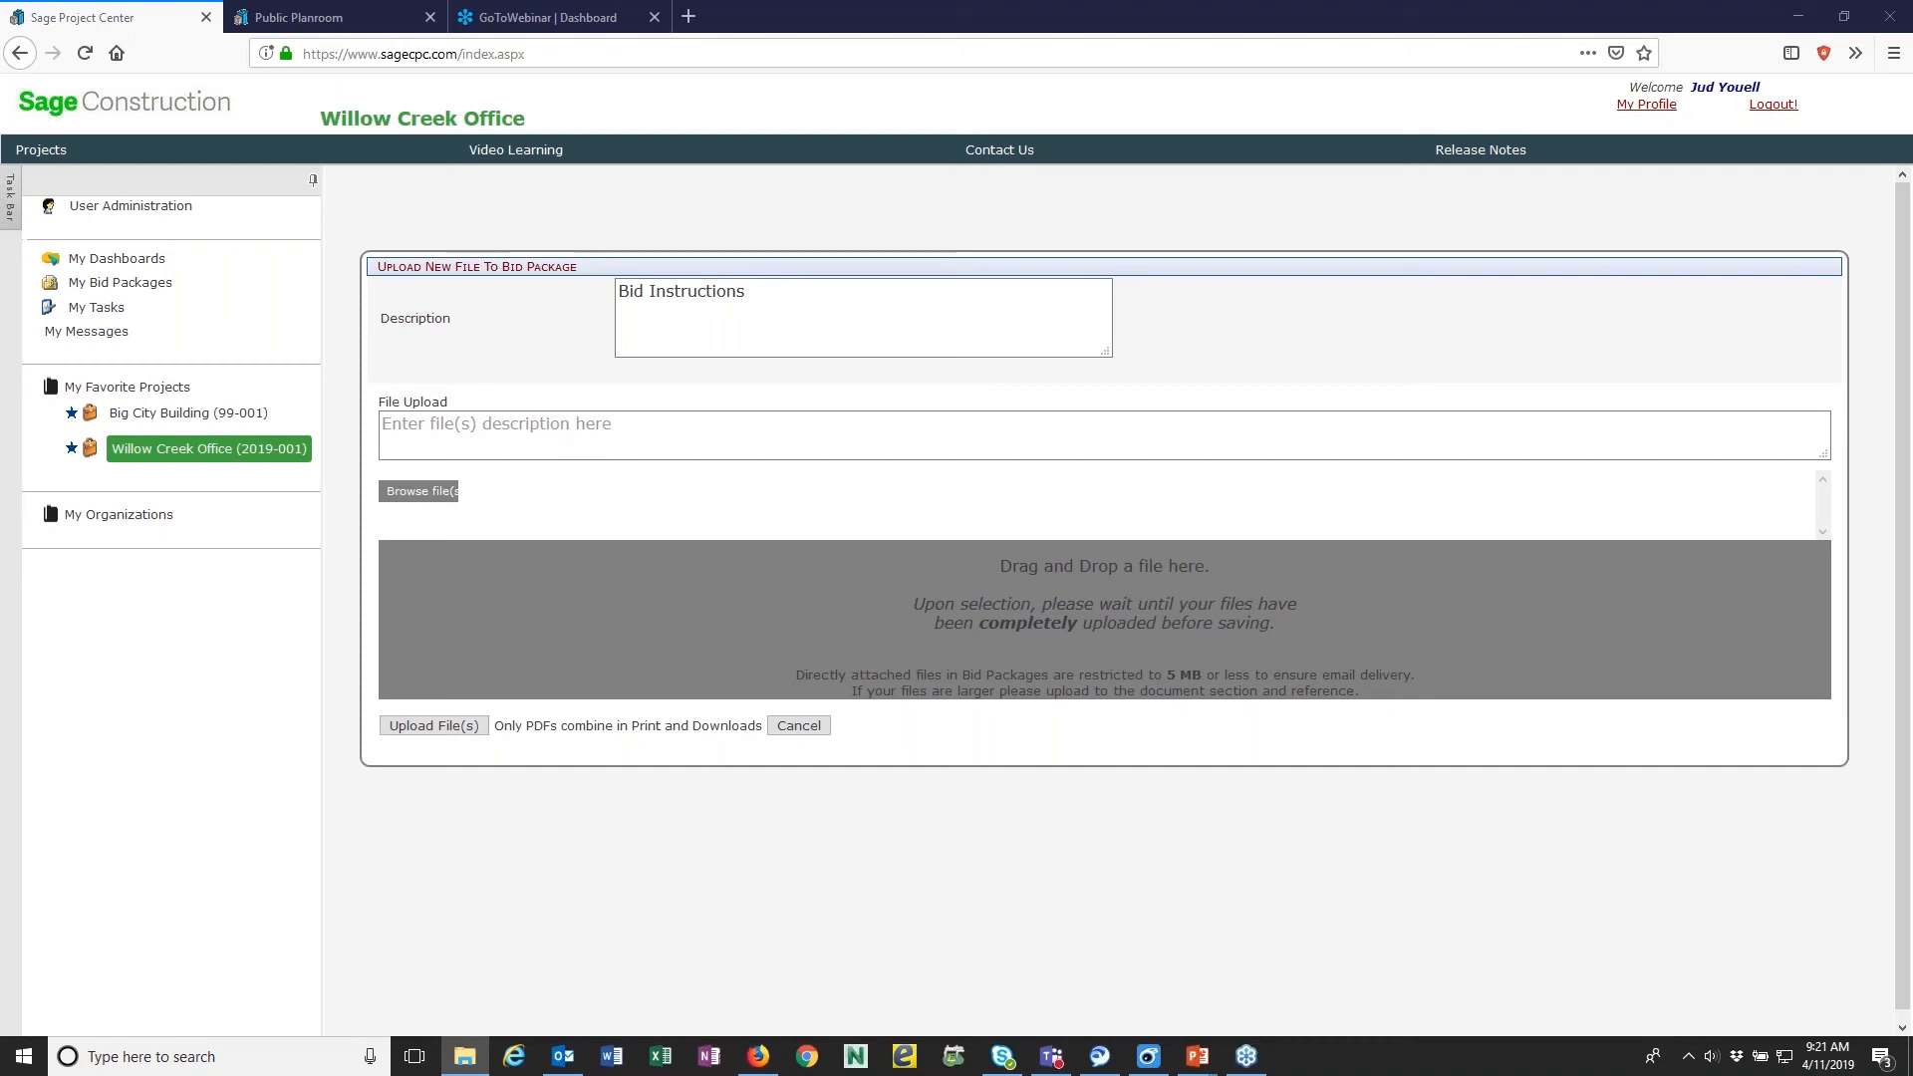
pyautogui.moveTo(1638, 902); pyautogui.dragTo(947, 652)
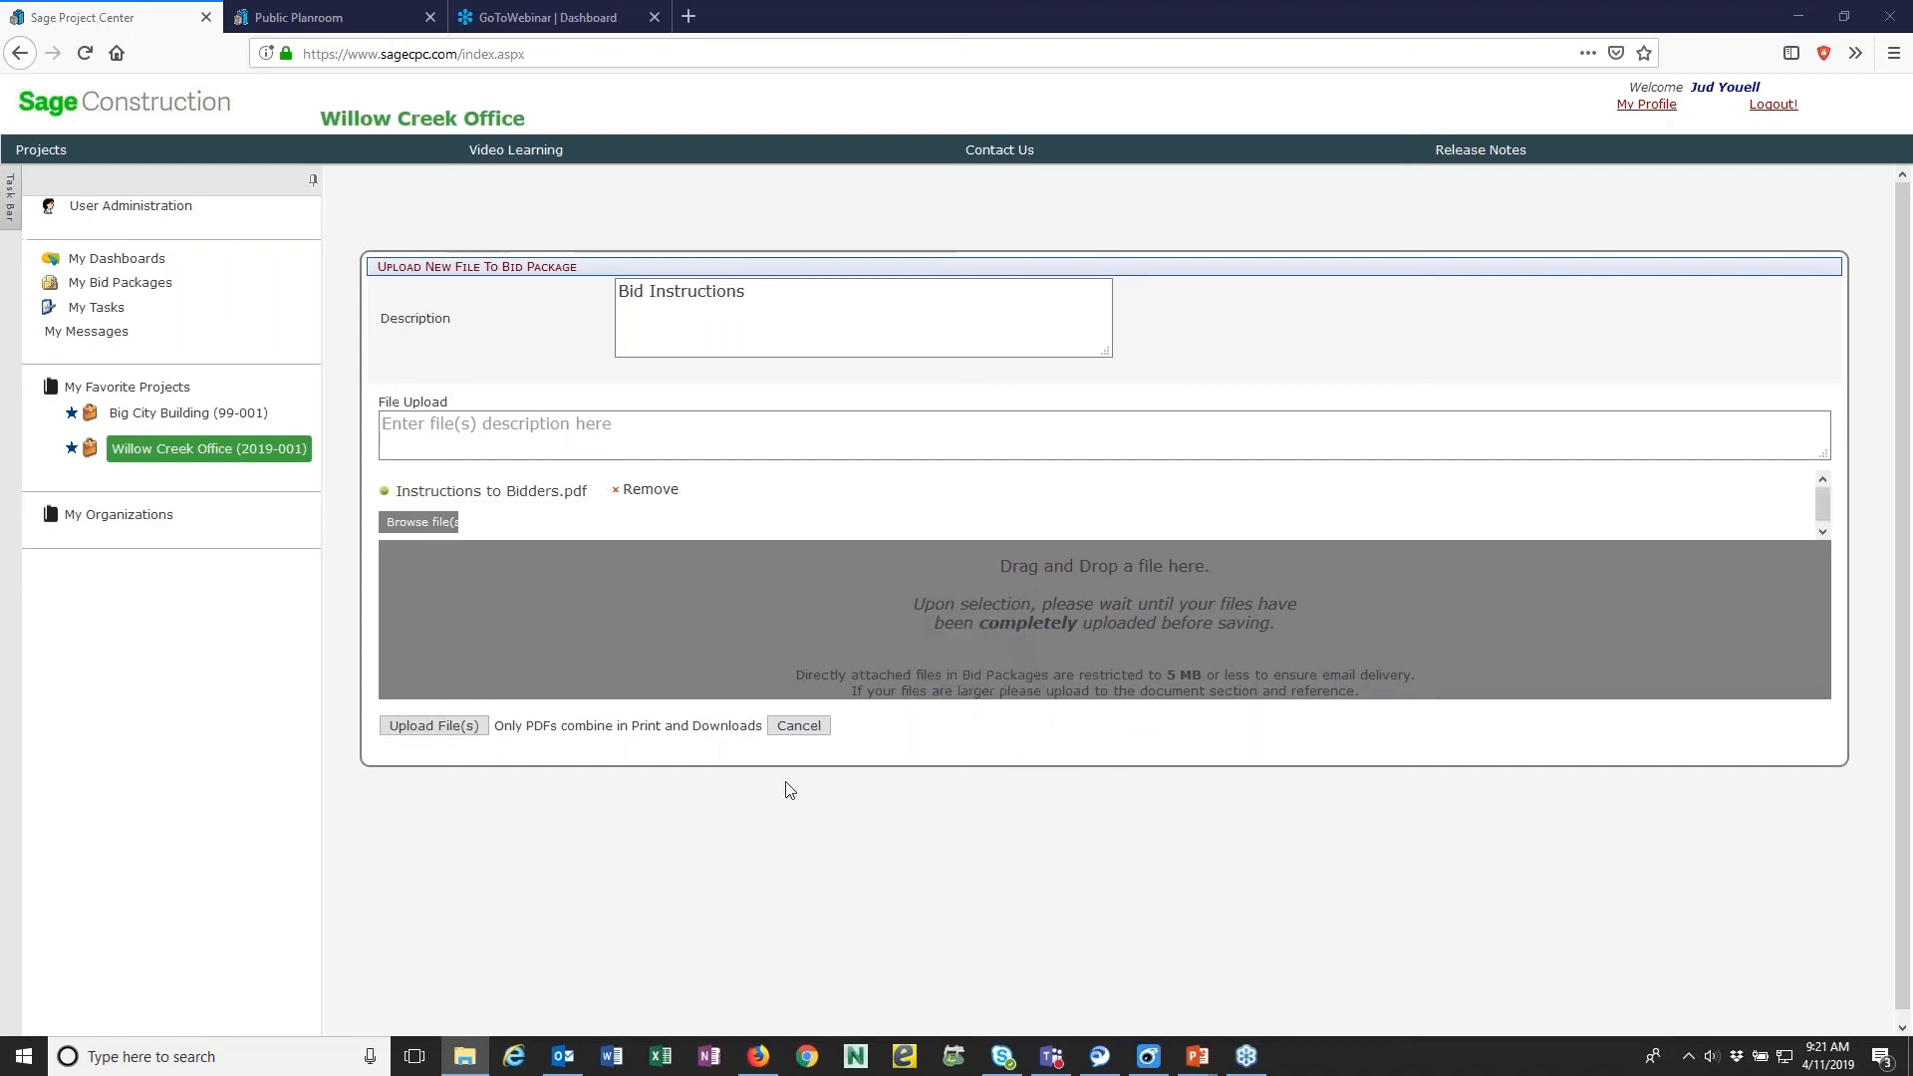
pyautogui.click(444, 728)
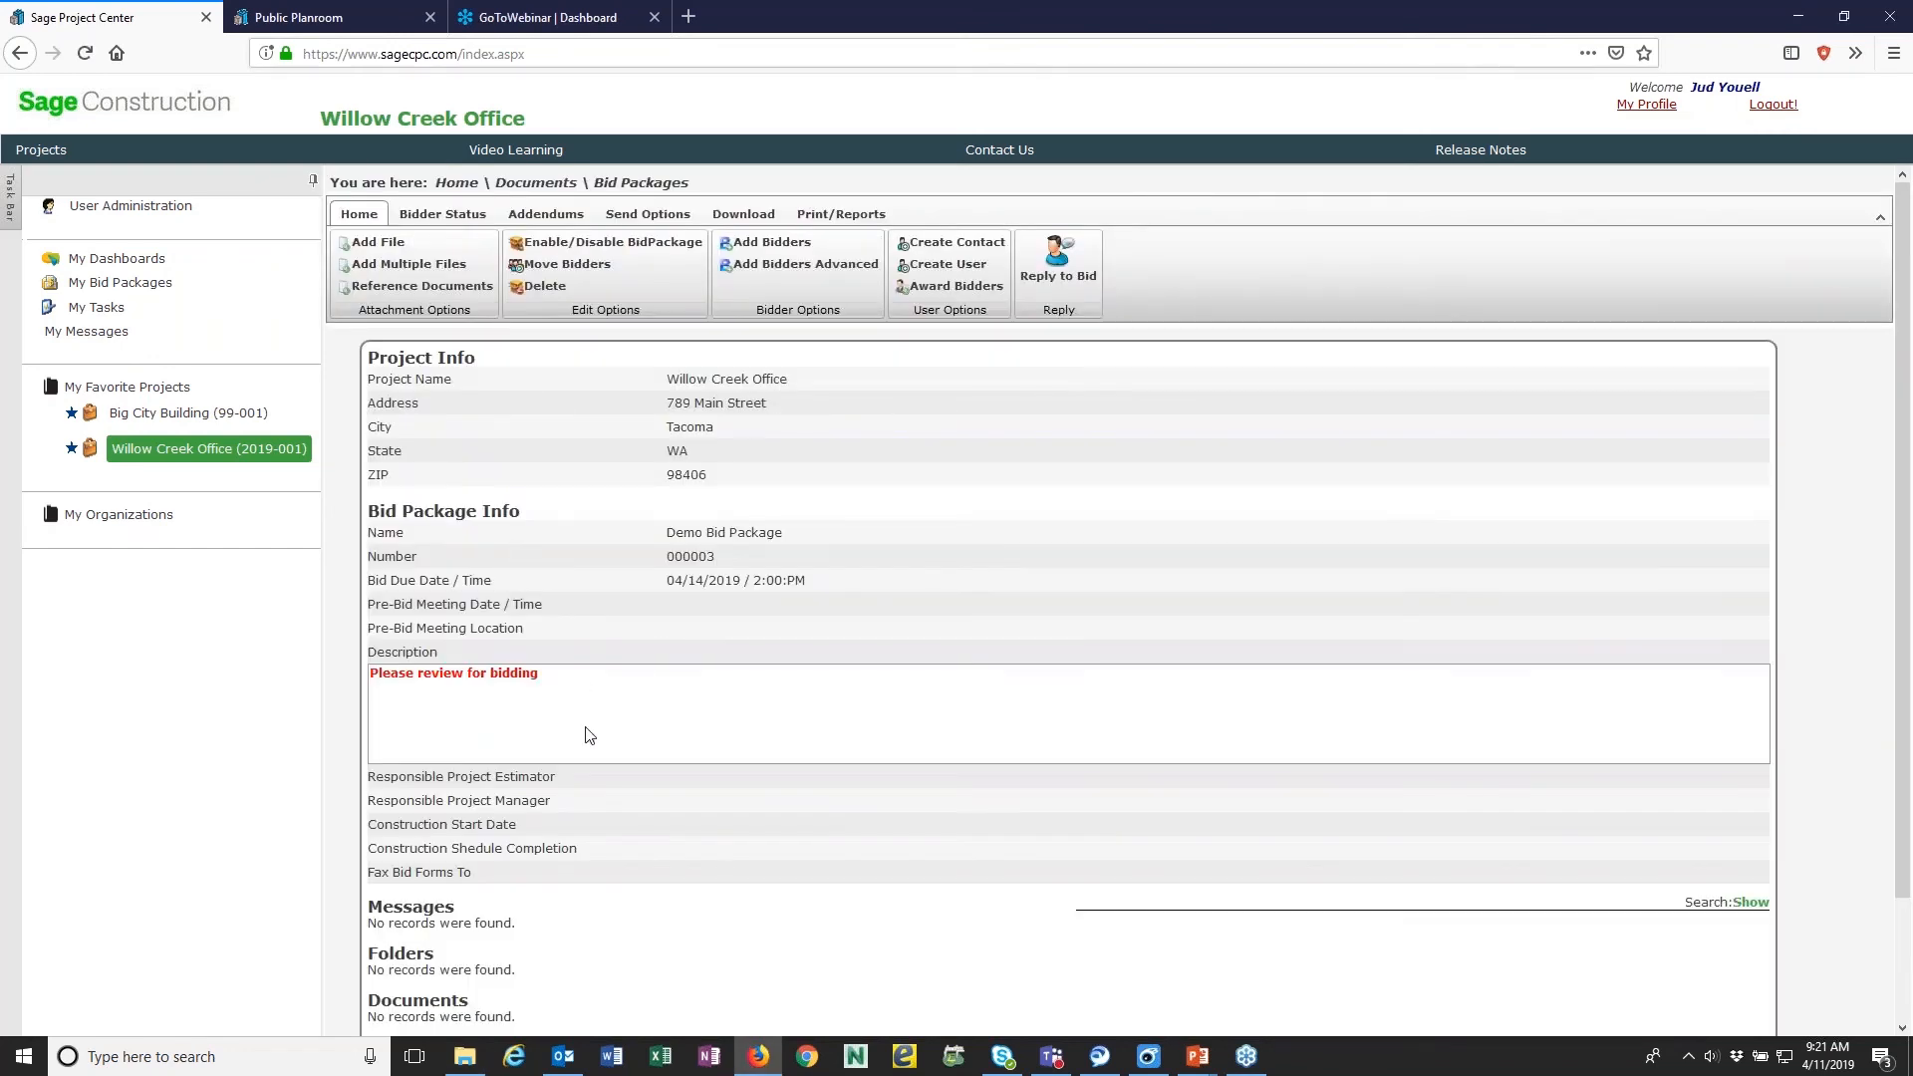
pyautogui.scroll(-2, 587, 734)
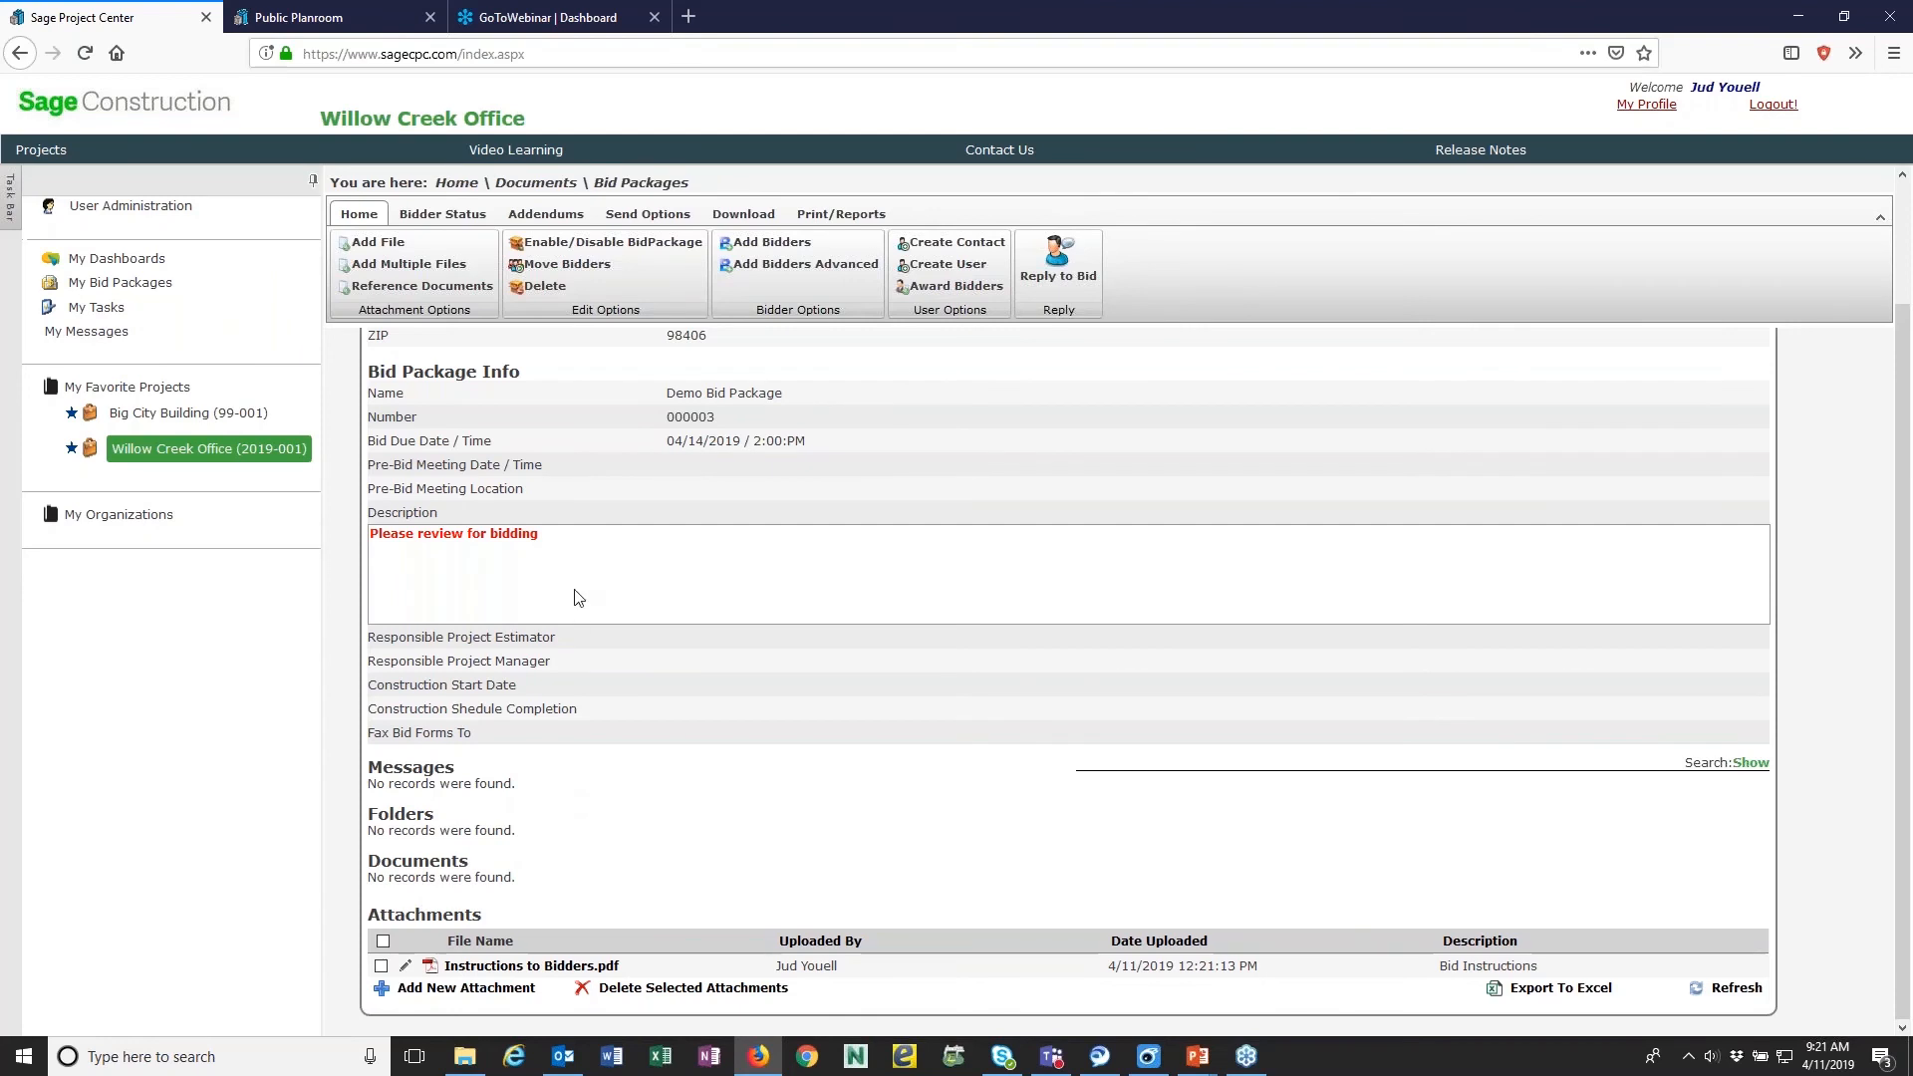
# - Reference the Architectural folder from the project's Plans in the bid package and review the attached folder
pyautogui.click(439, 293)
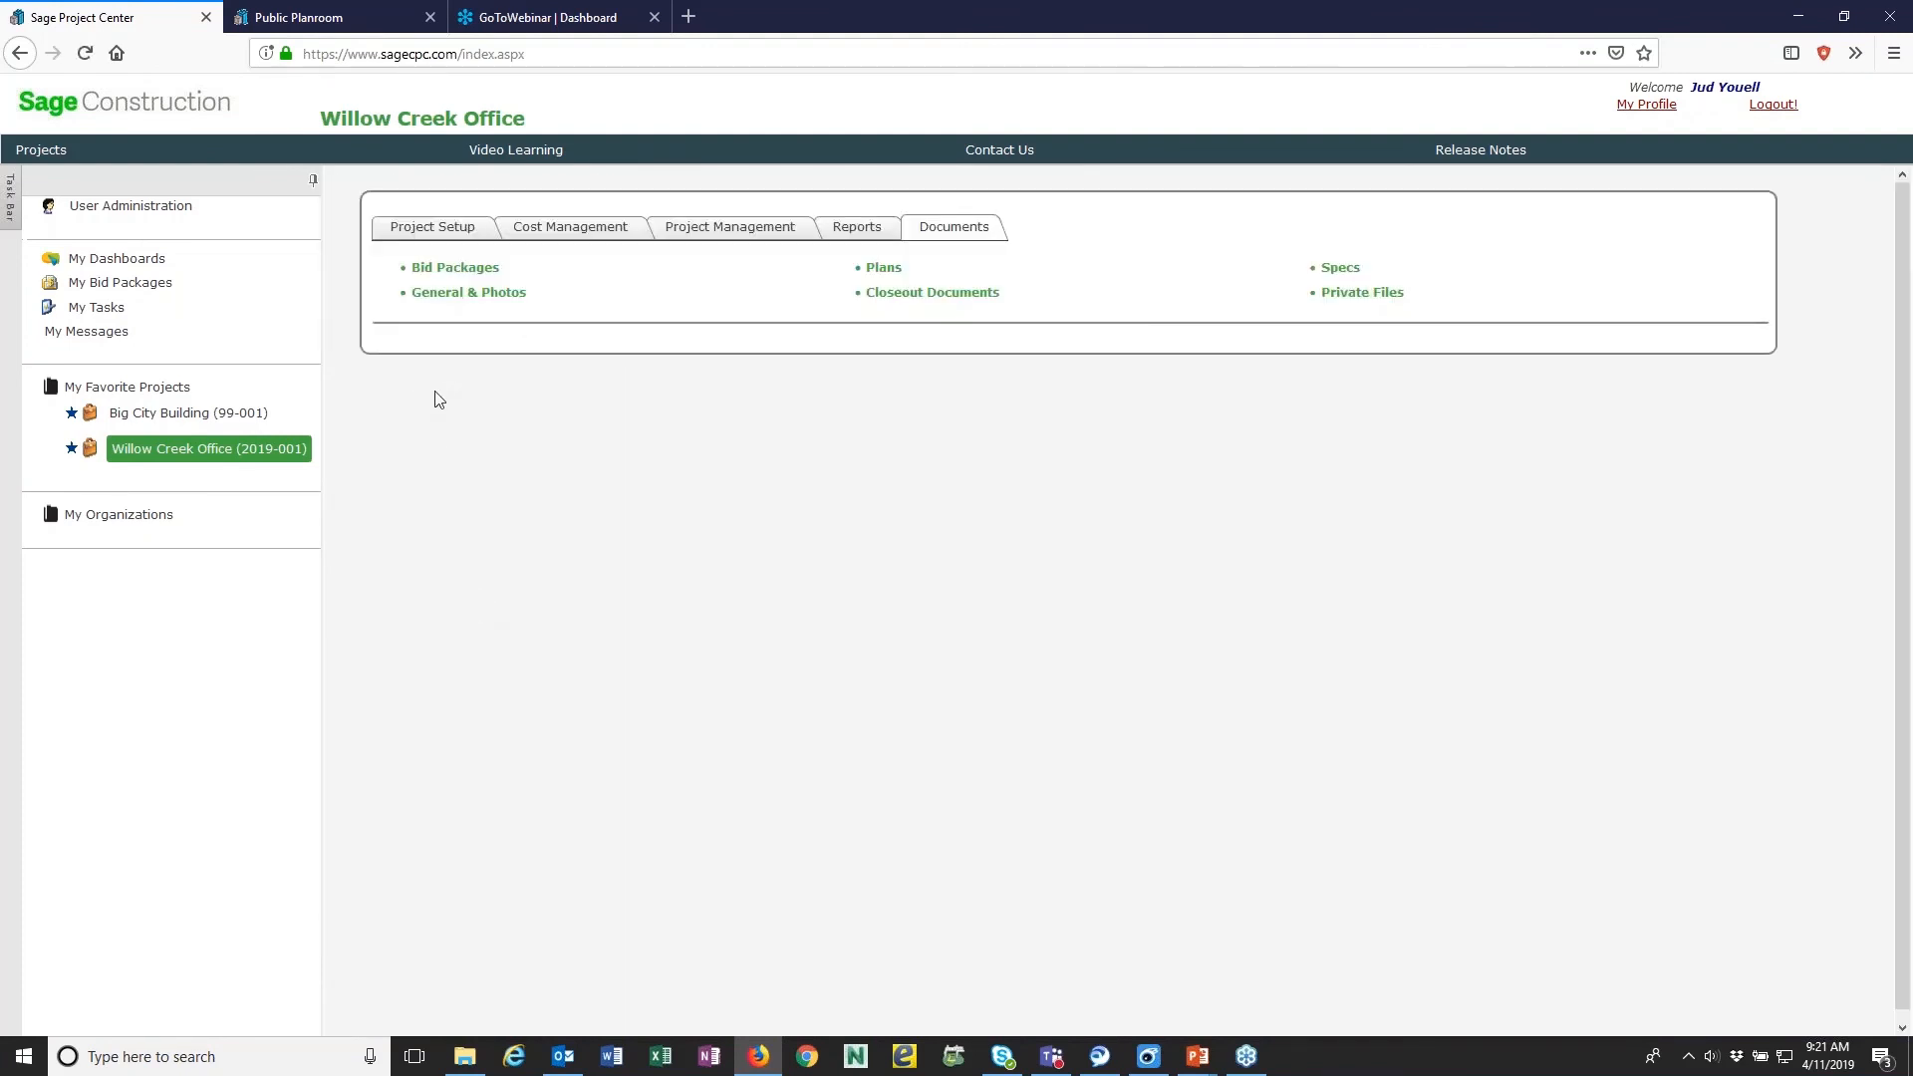
pyautogui.click(885, 269)
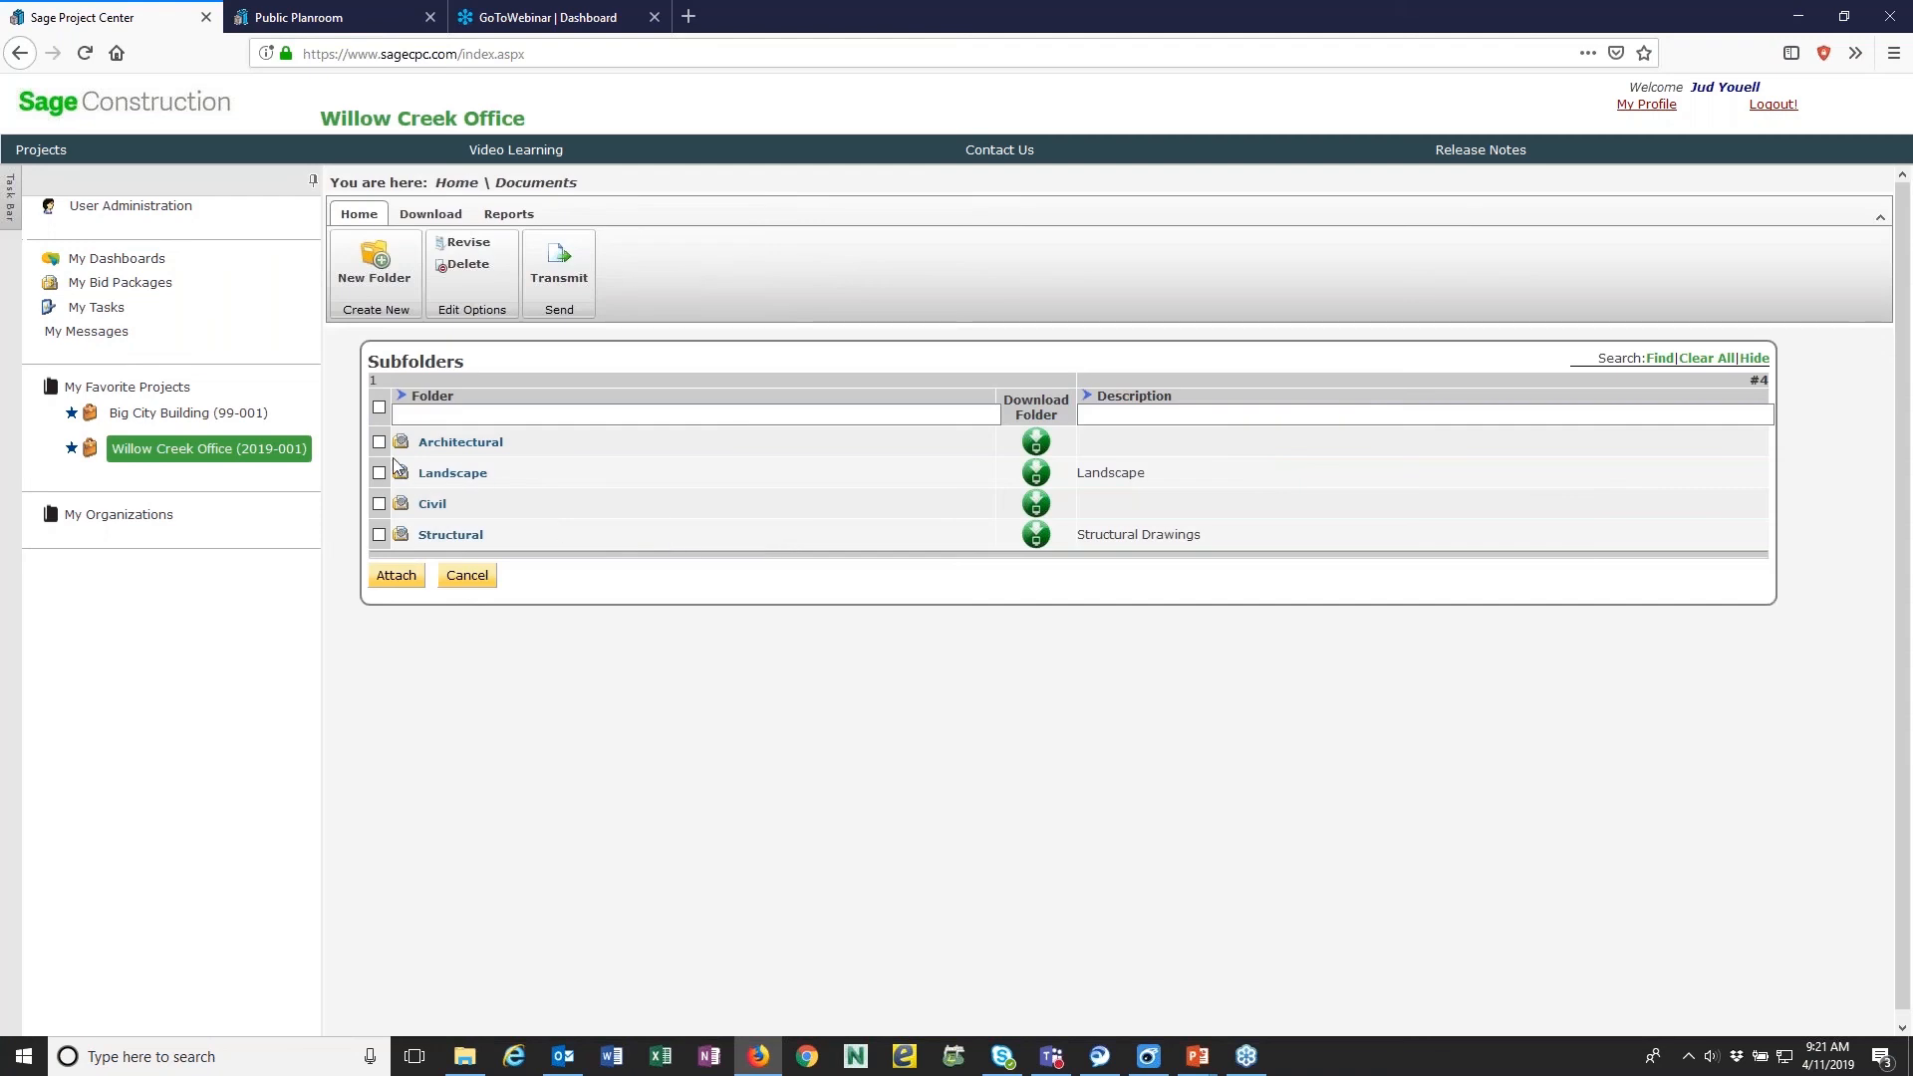
pyautogui.click(396, 576)
pyautogui.scroll(-3, 583, 738)
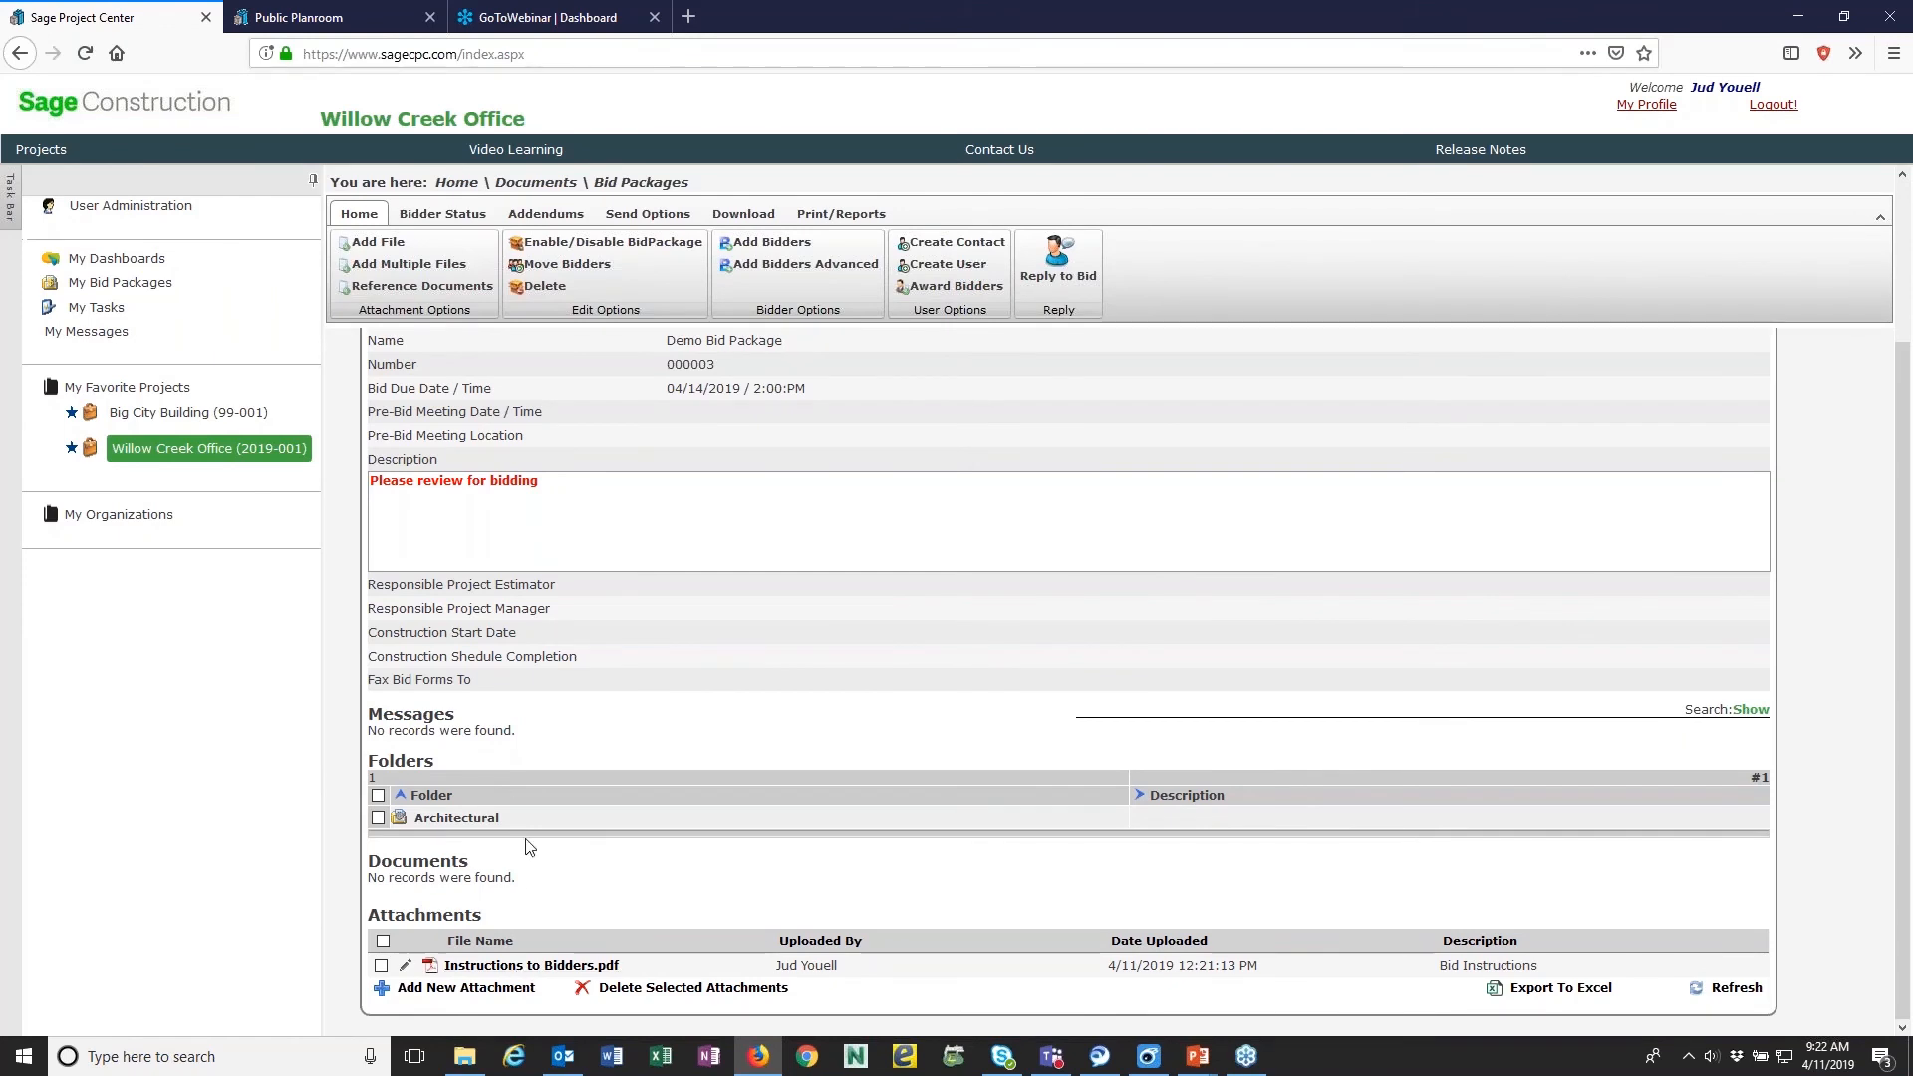
pyautogui.scroll(3, 496, 760)
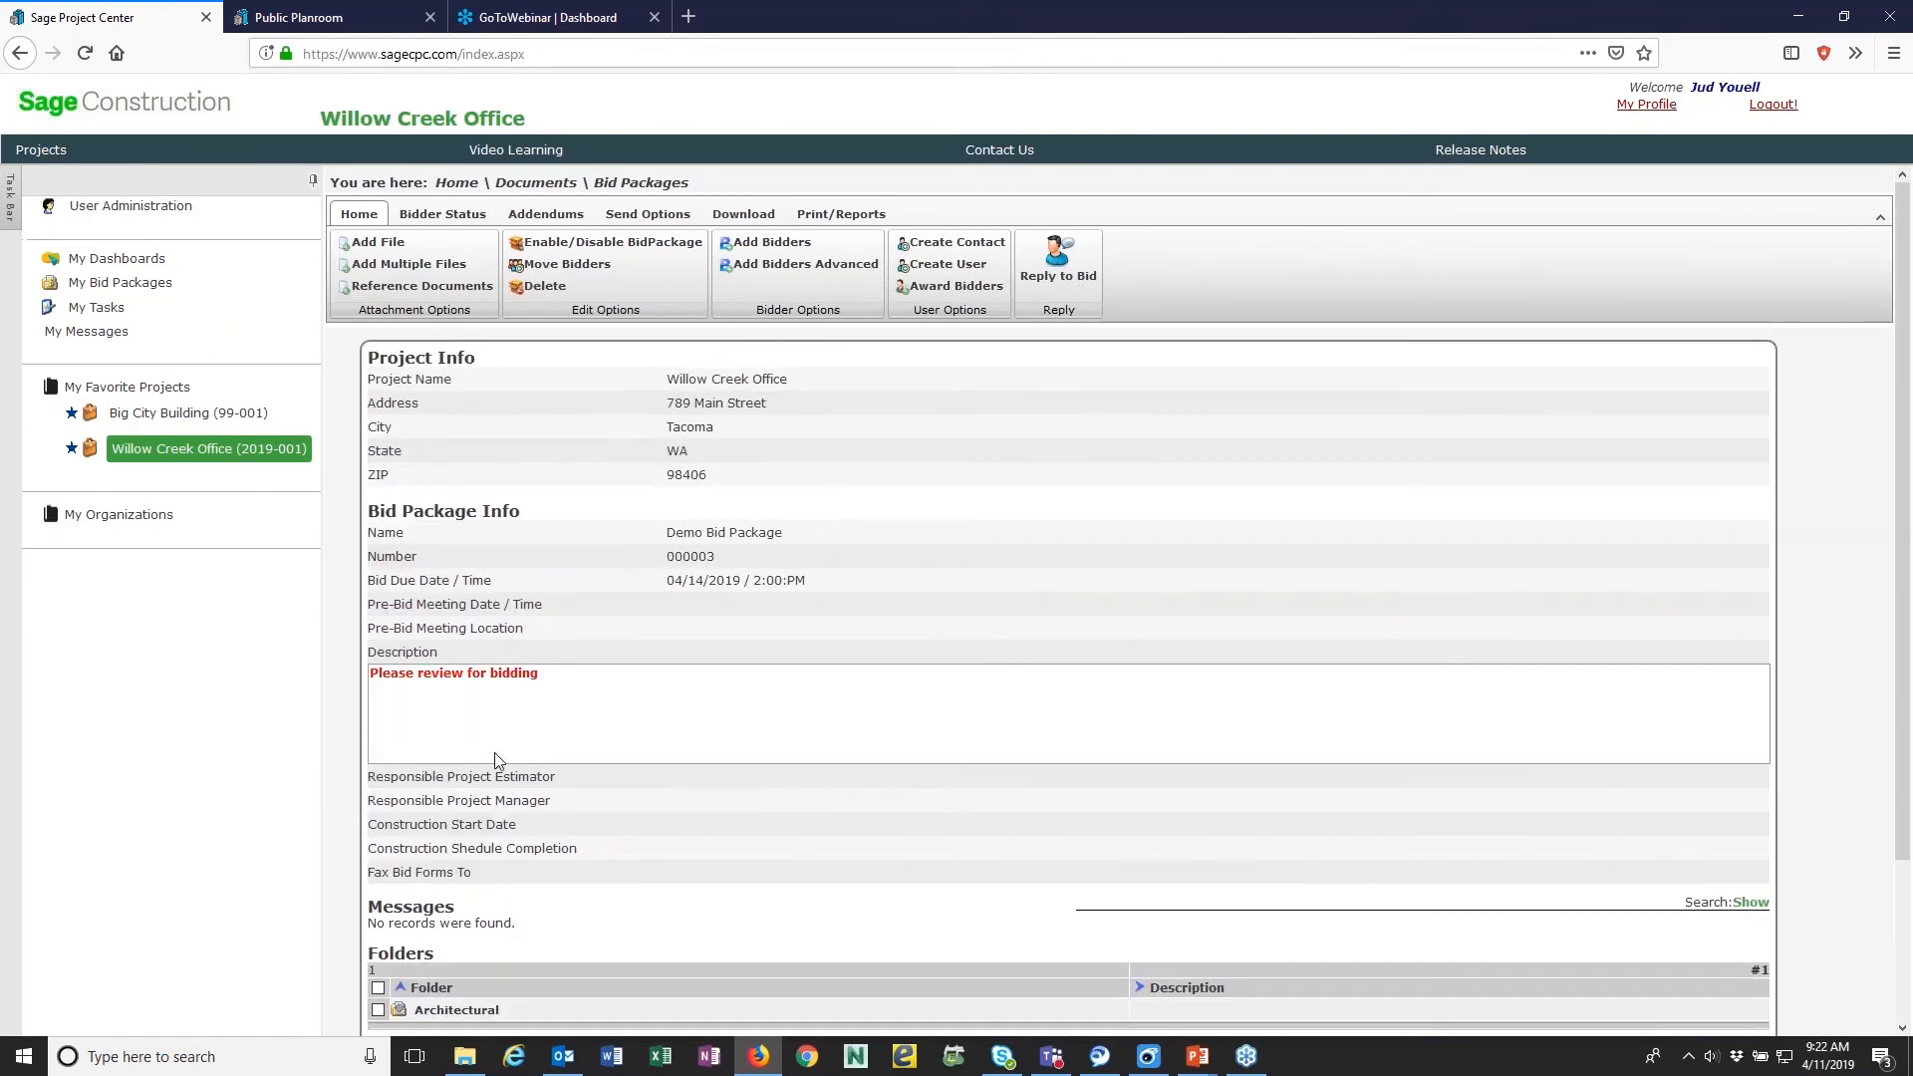
pyautogui.scroll(-3, 496, 760)
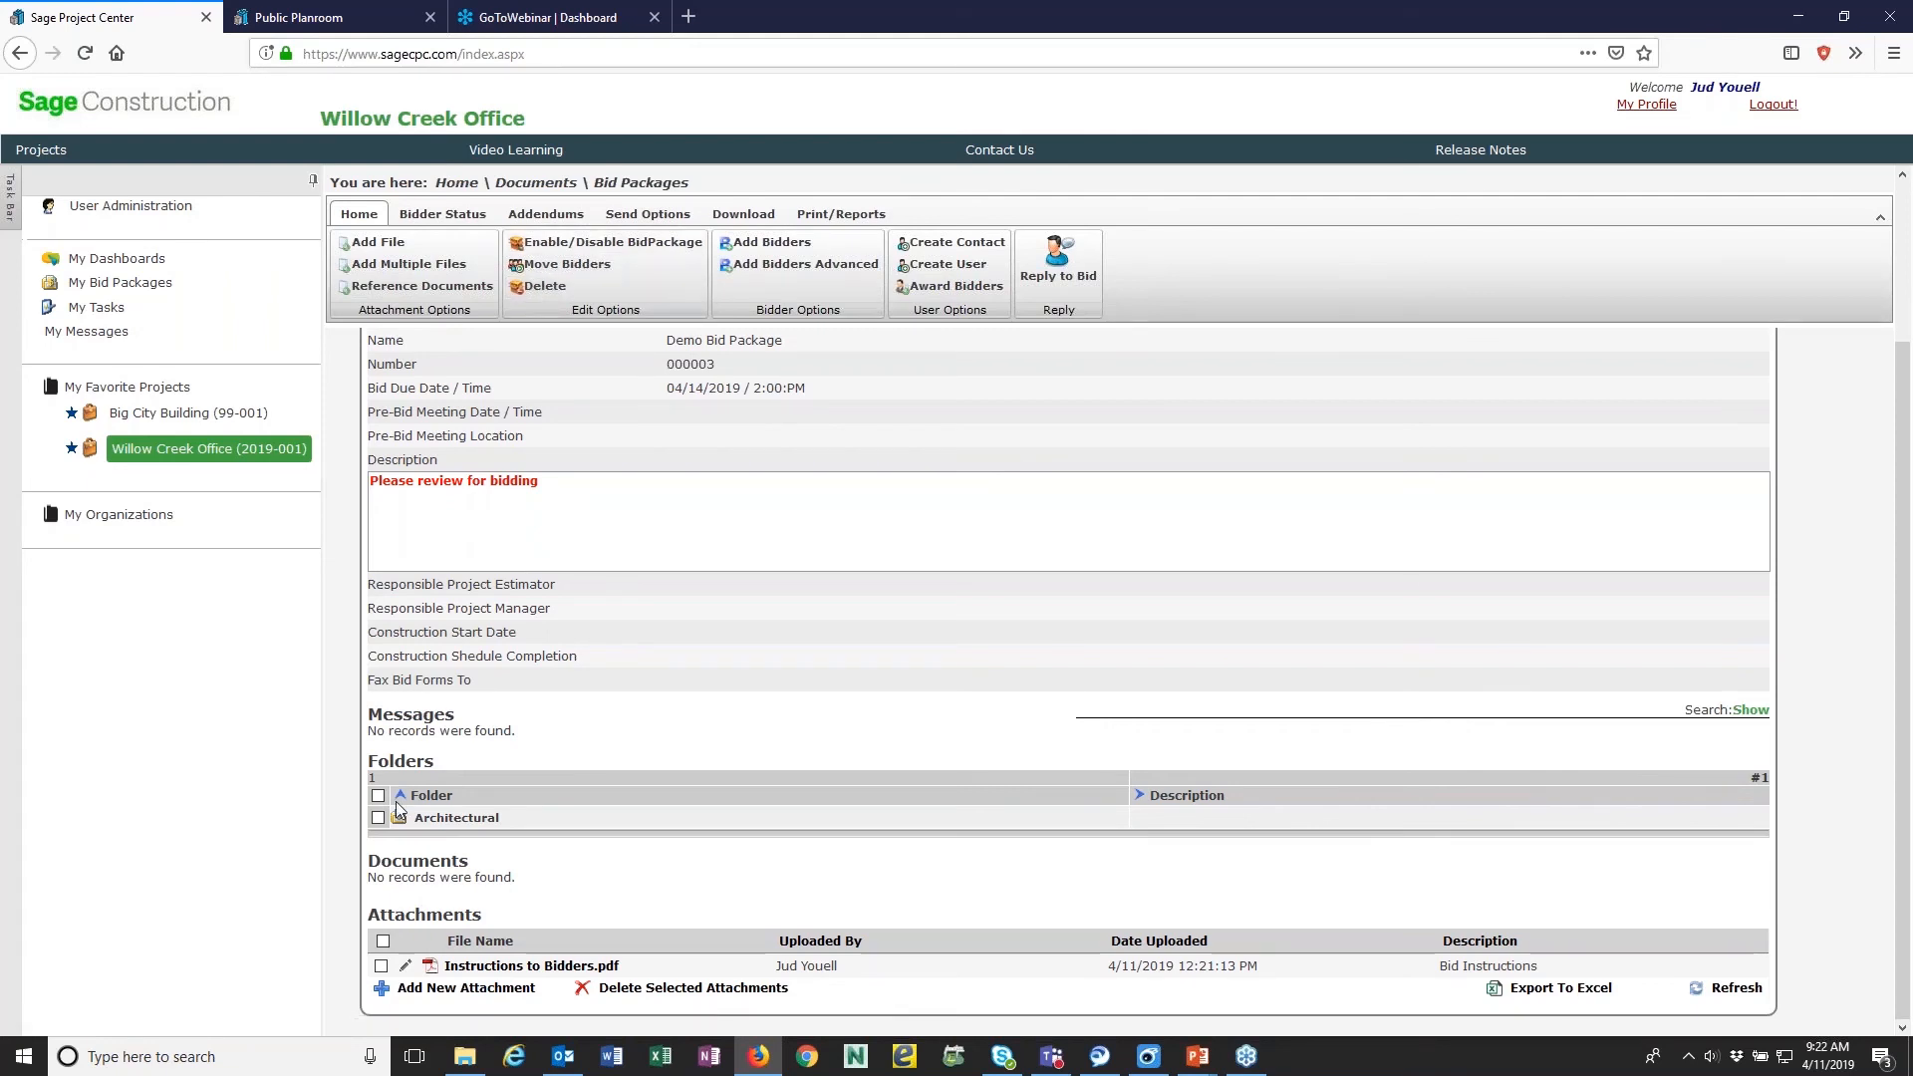
pyautogui.click(381, 941)
pyautogui.click(378, 796)
pyautogui.scroll(3, 434, 560)
pyautogui.scroll(-2, 434, 561)
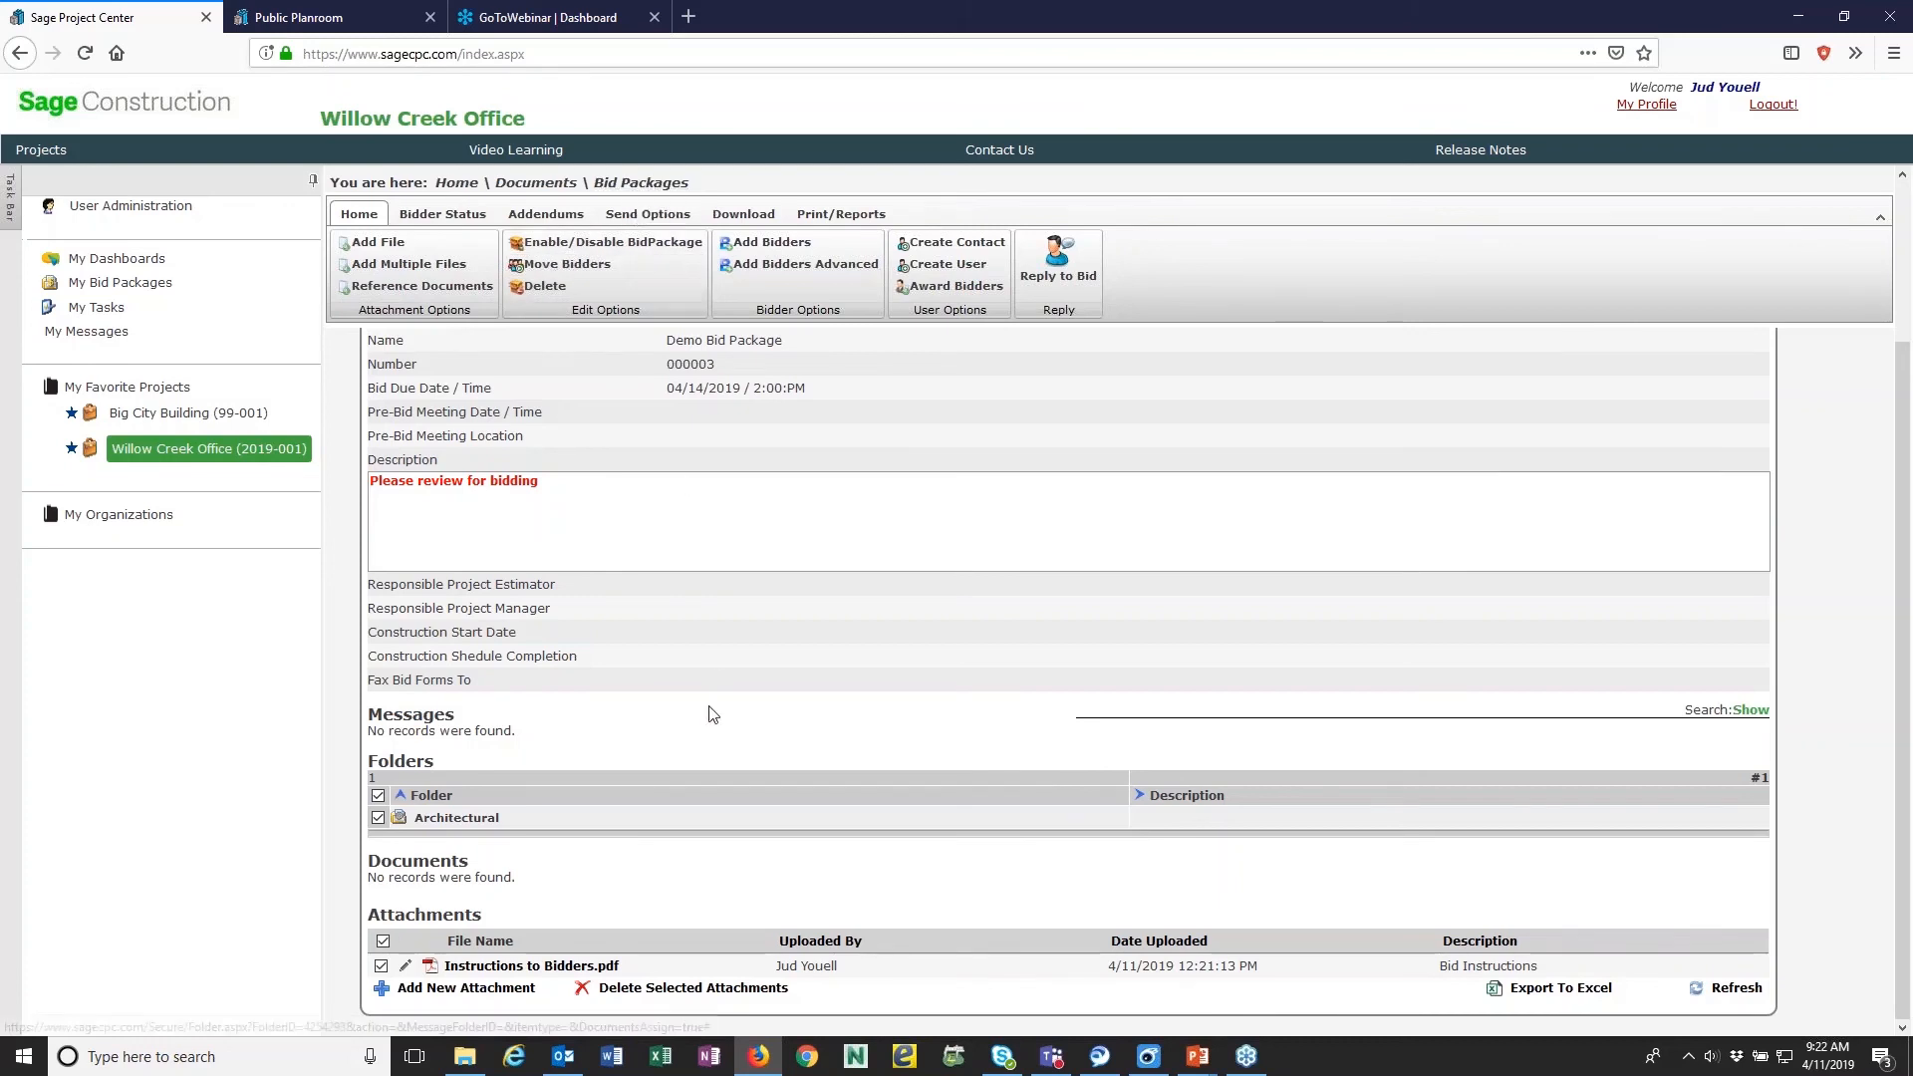
pyautogui.scroll(1, 711, 714)
pyautogui.scroll(3, 711, 715)
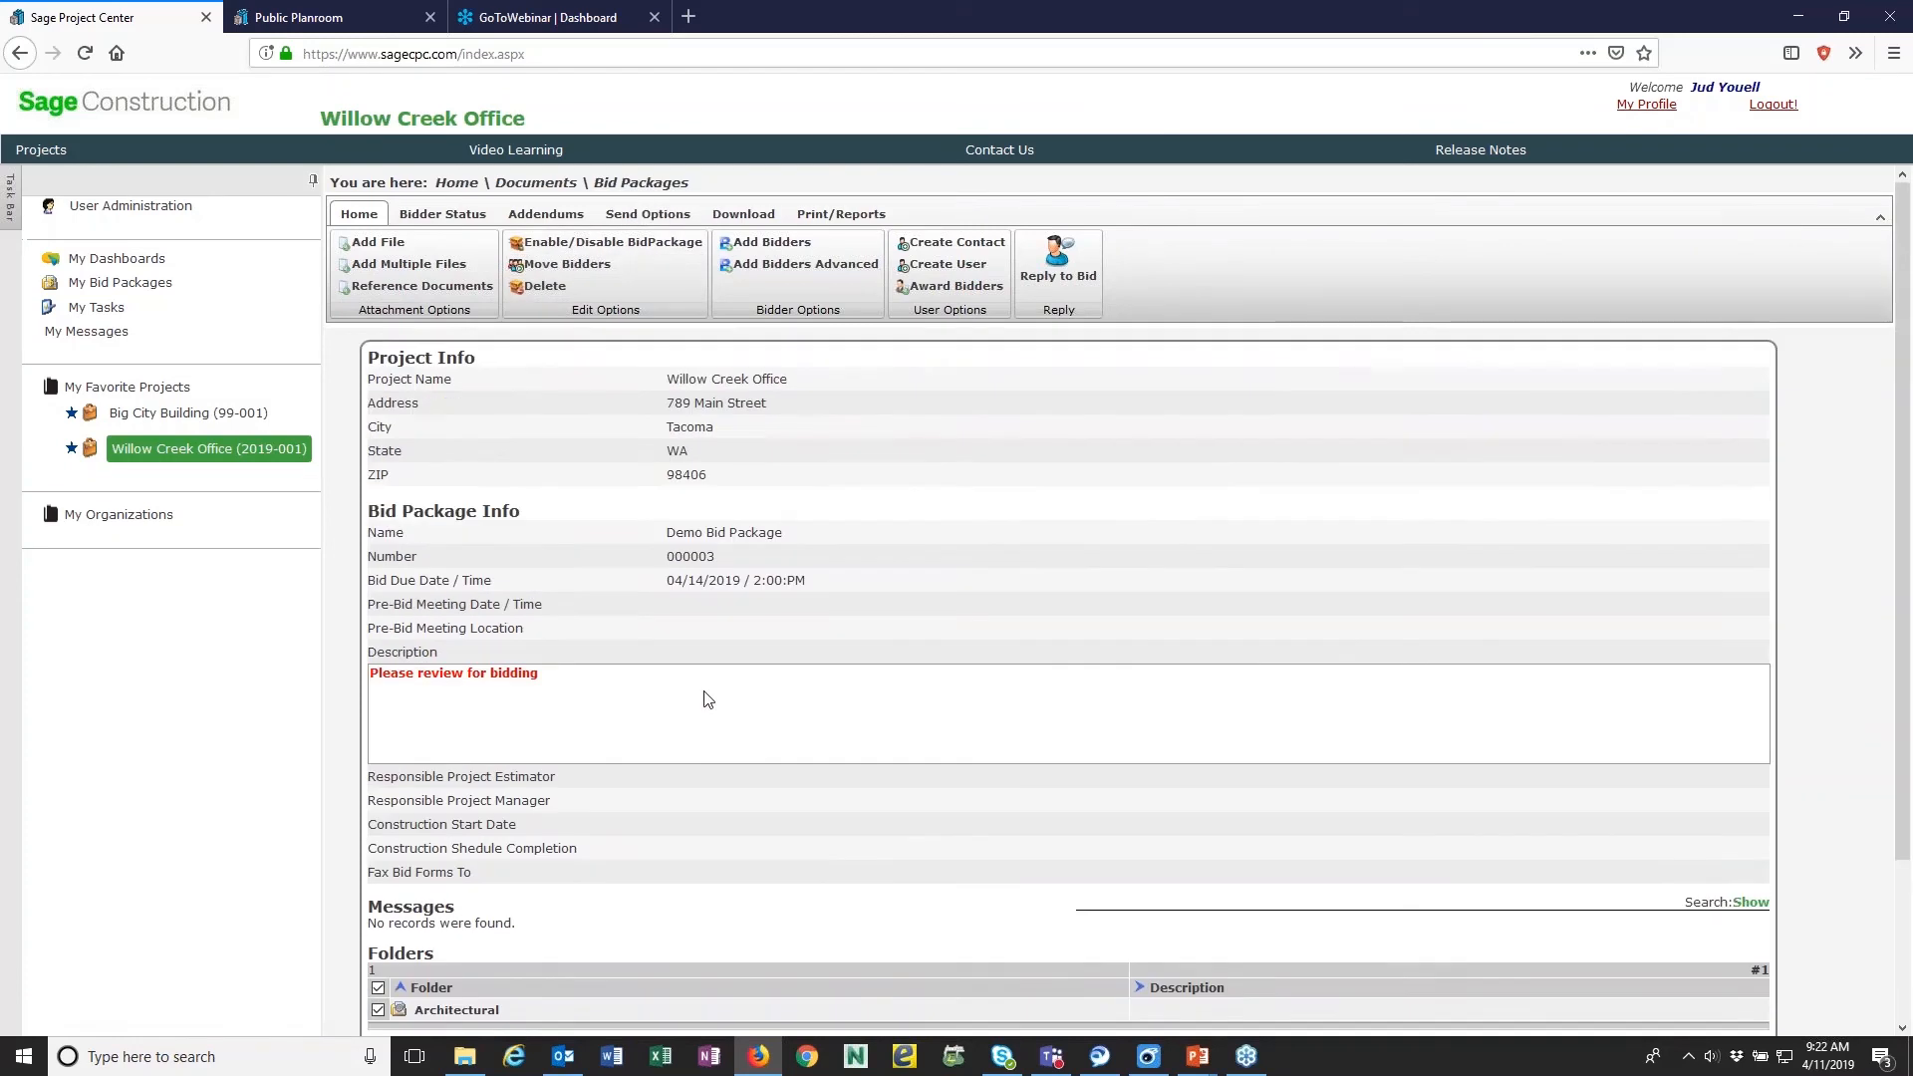
# - Return to the Bid Packages list, reopen Demo Bid Package 000003 for editing, and bring up its bidder divisions
pyautogui.click(627, 187)
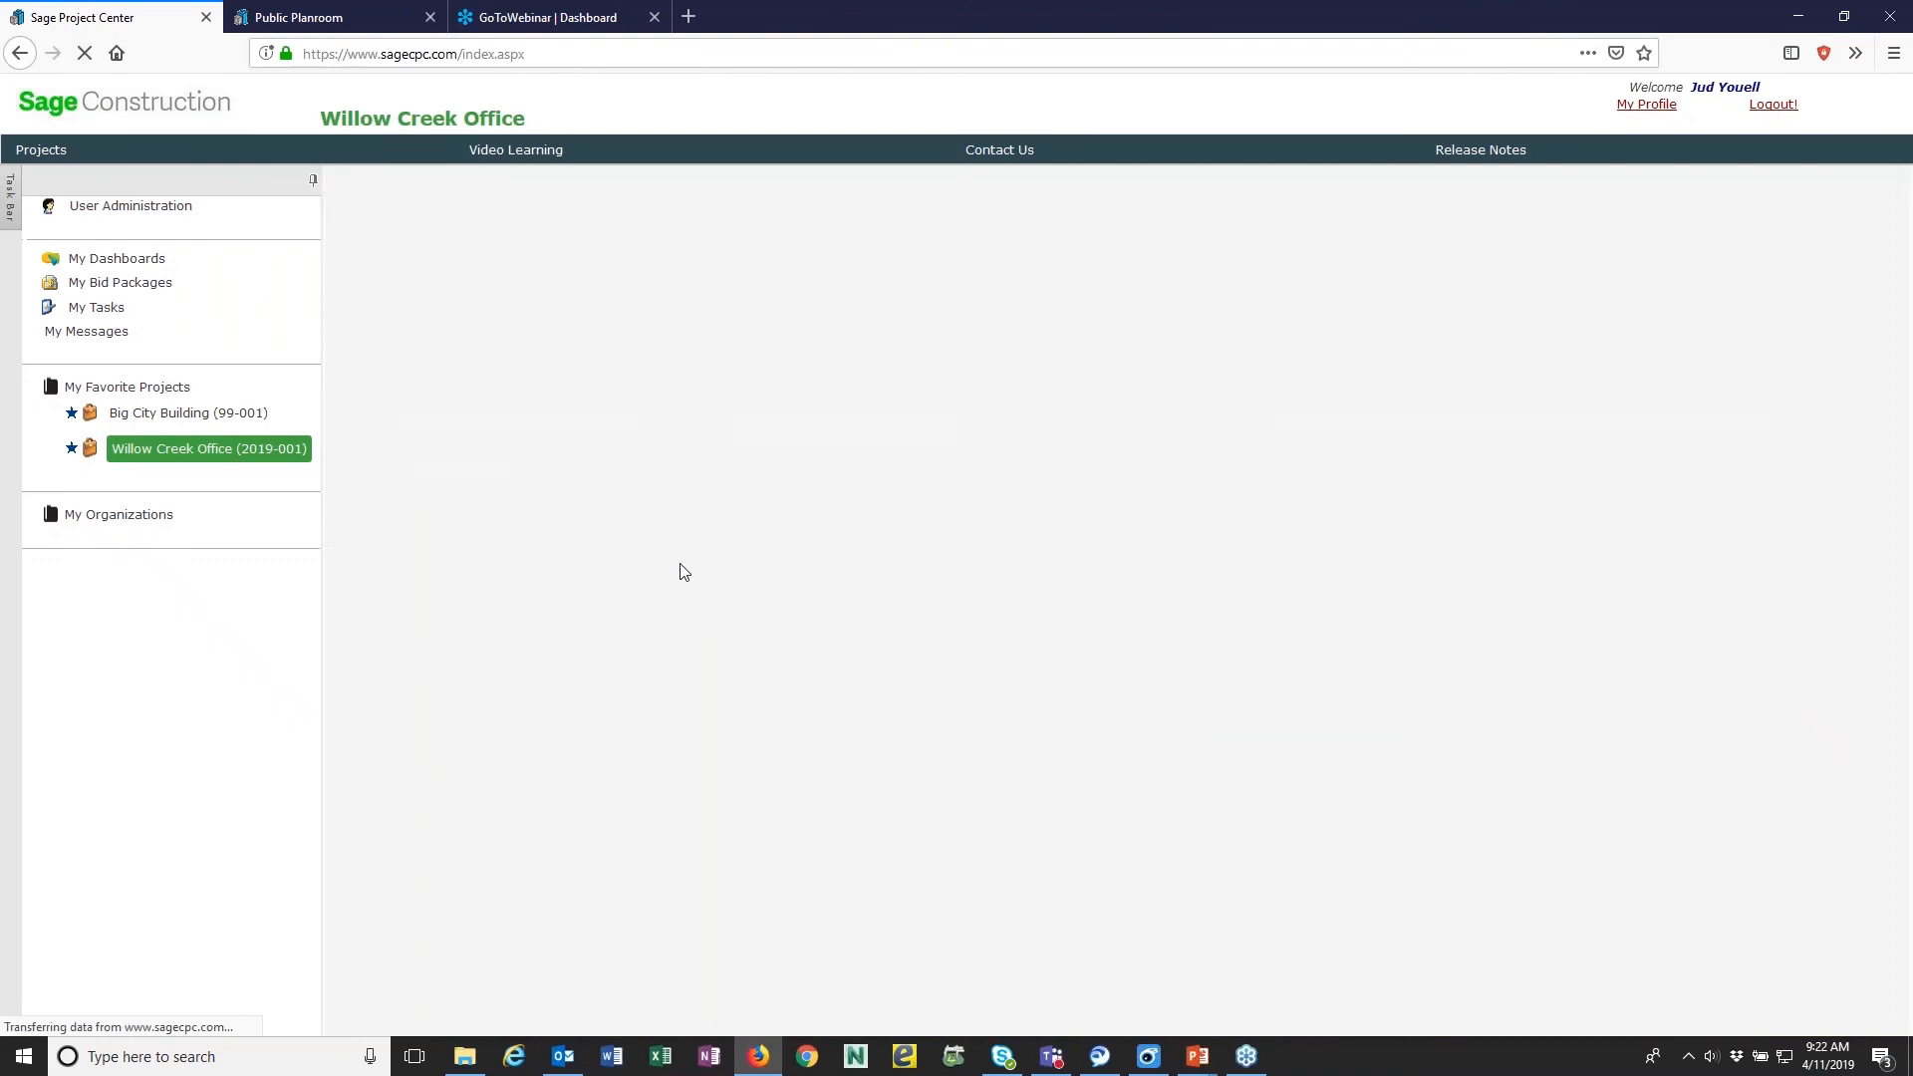
pyautogui.click(486, 516)
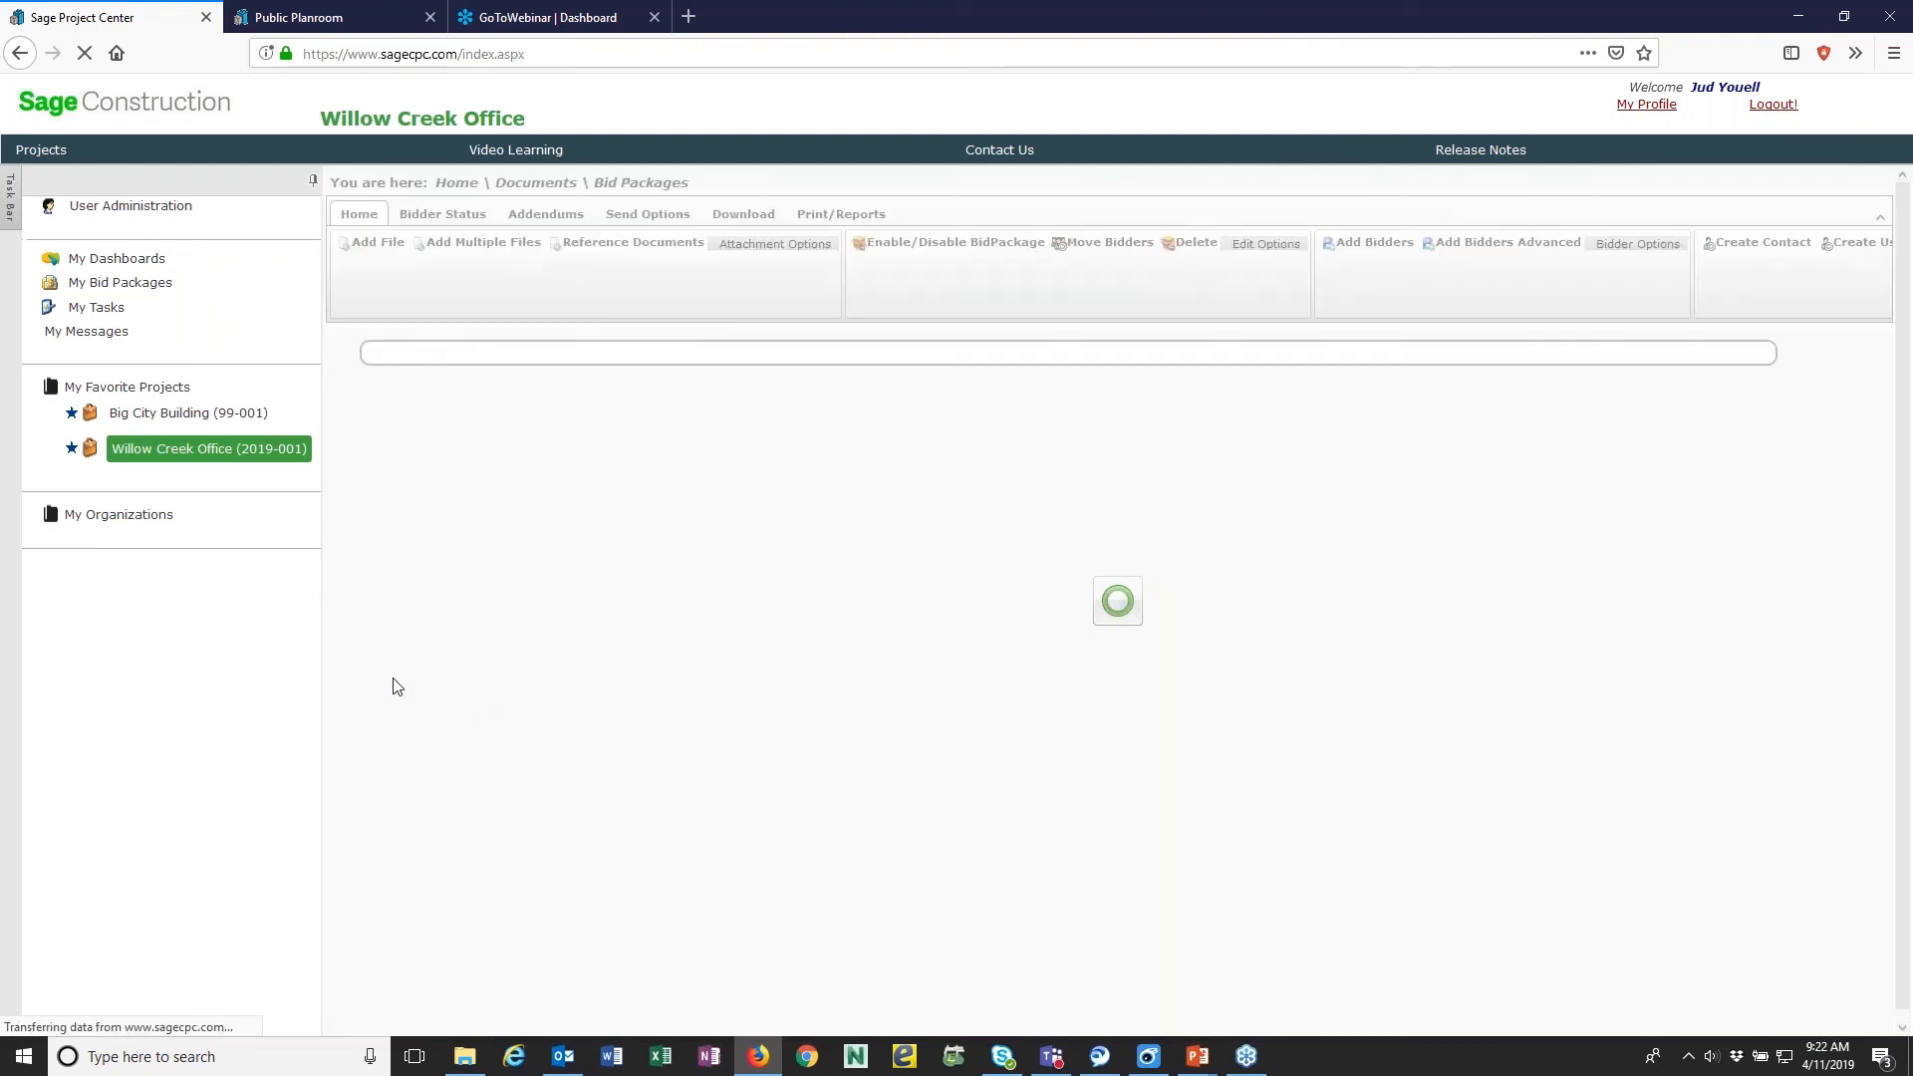
pyautogui.scroll(-6, 707, 635)
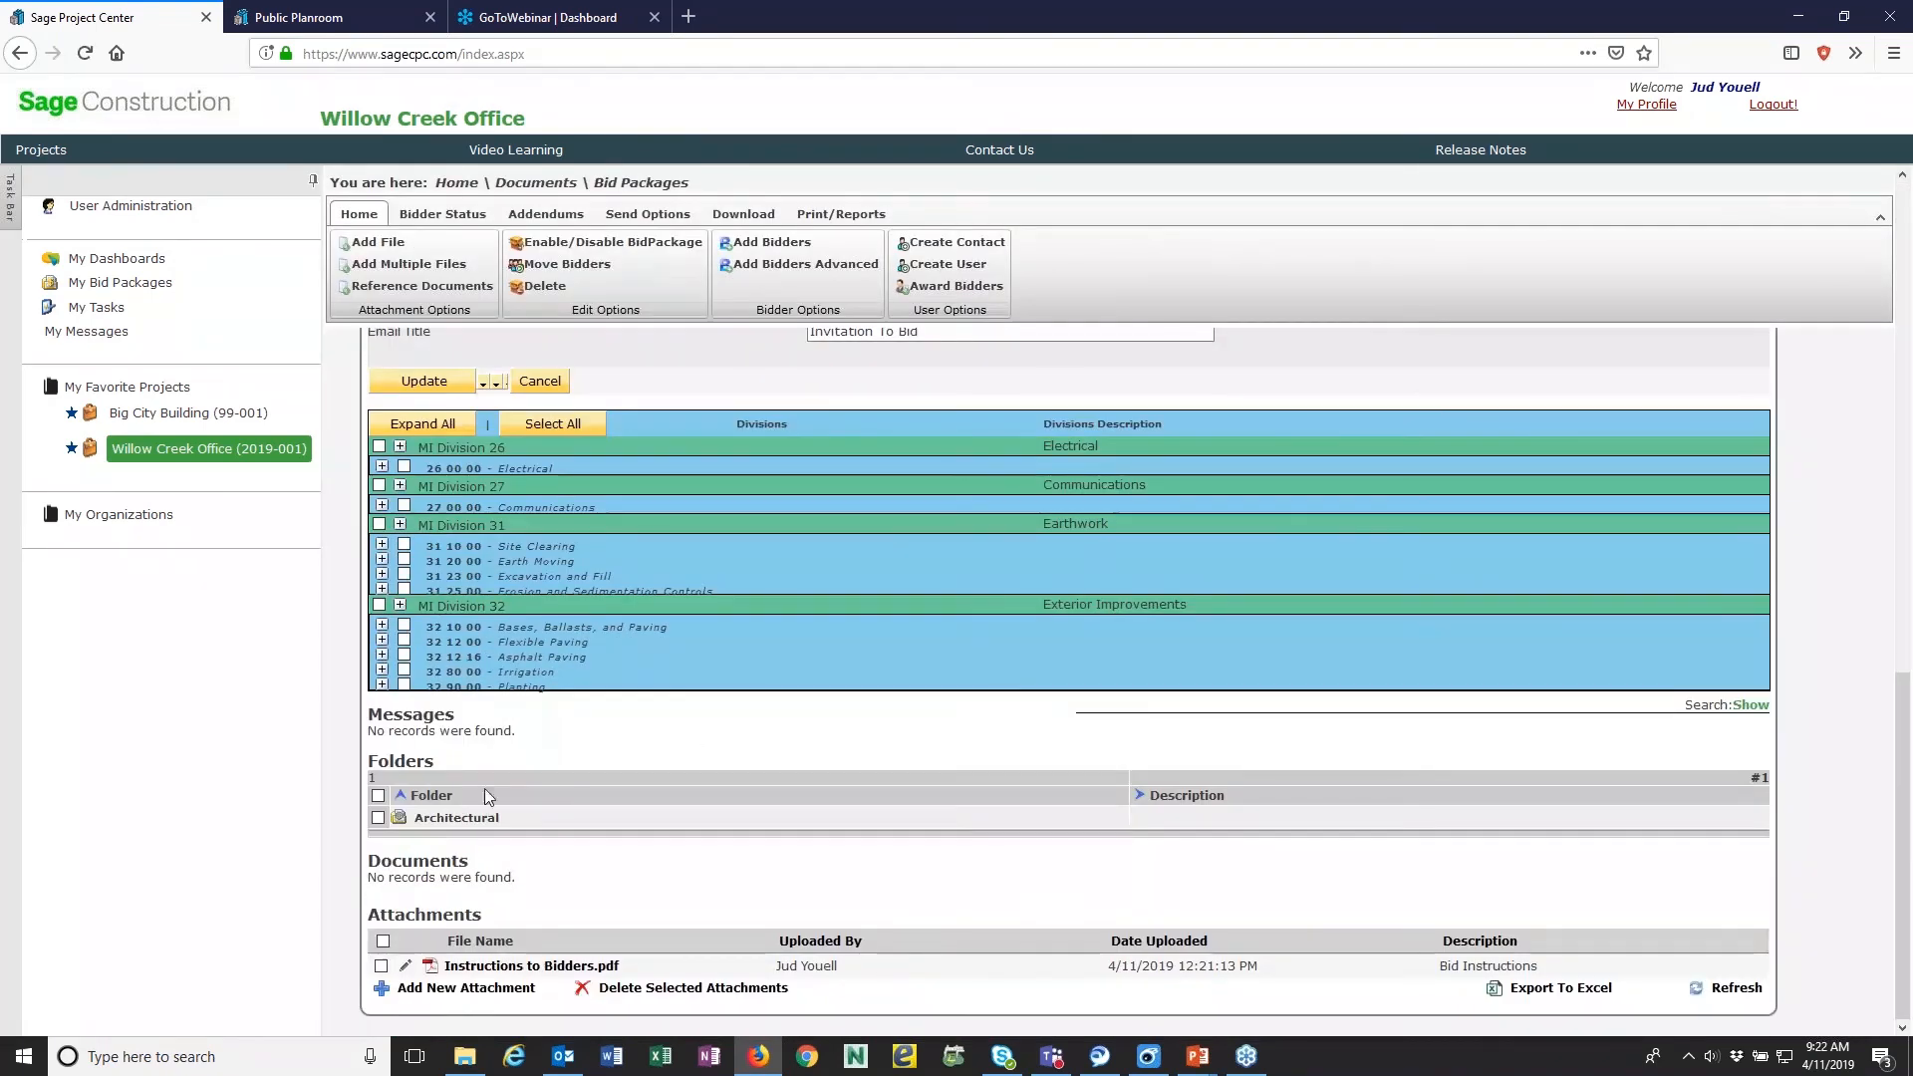
pyautogui.scroll(5, 500, 543)
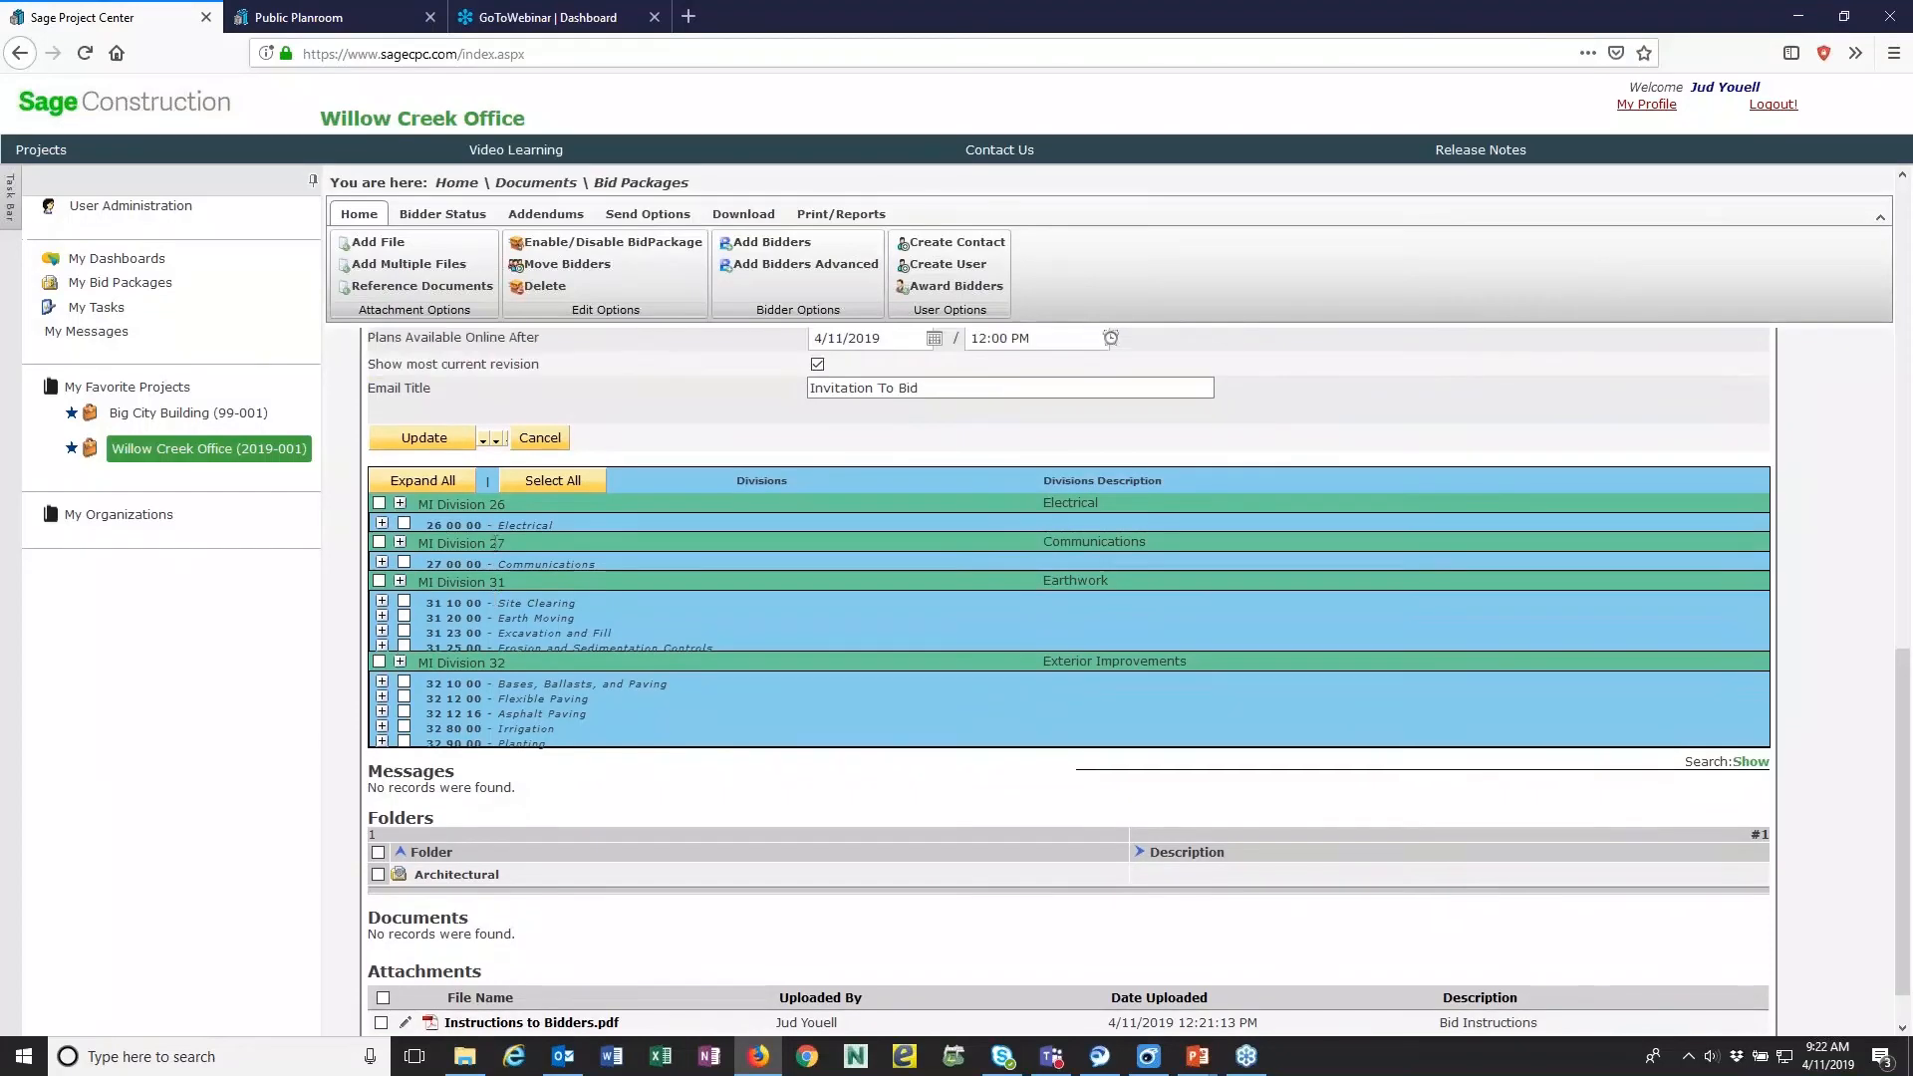
pyautogui.scroll(6, 500, 542)
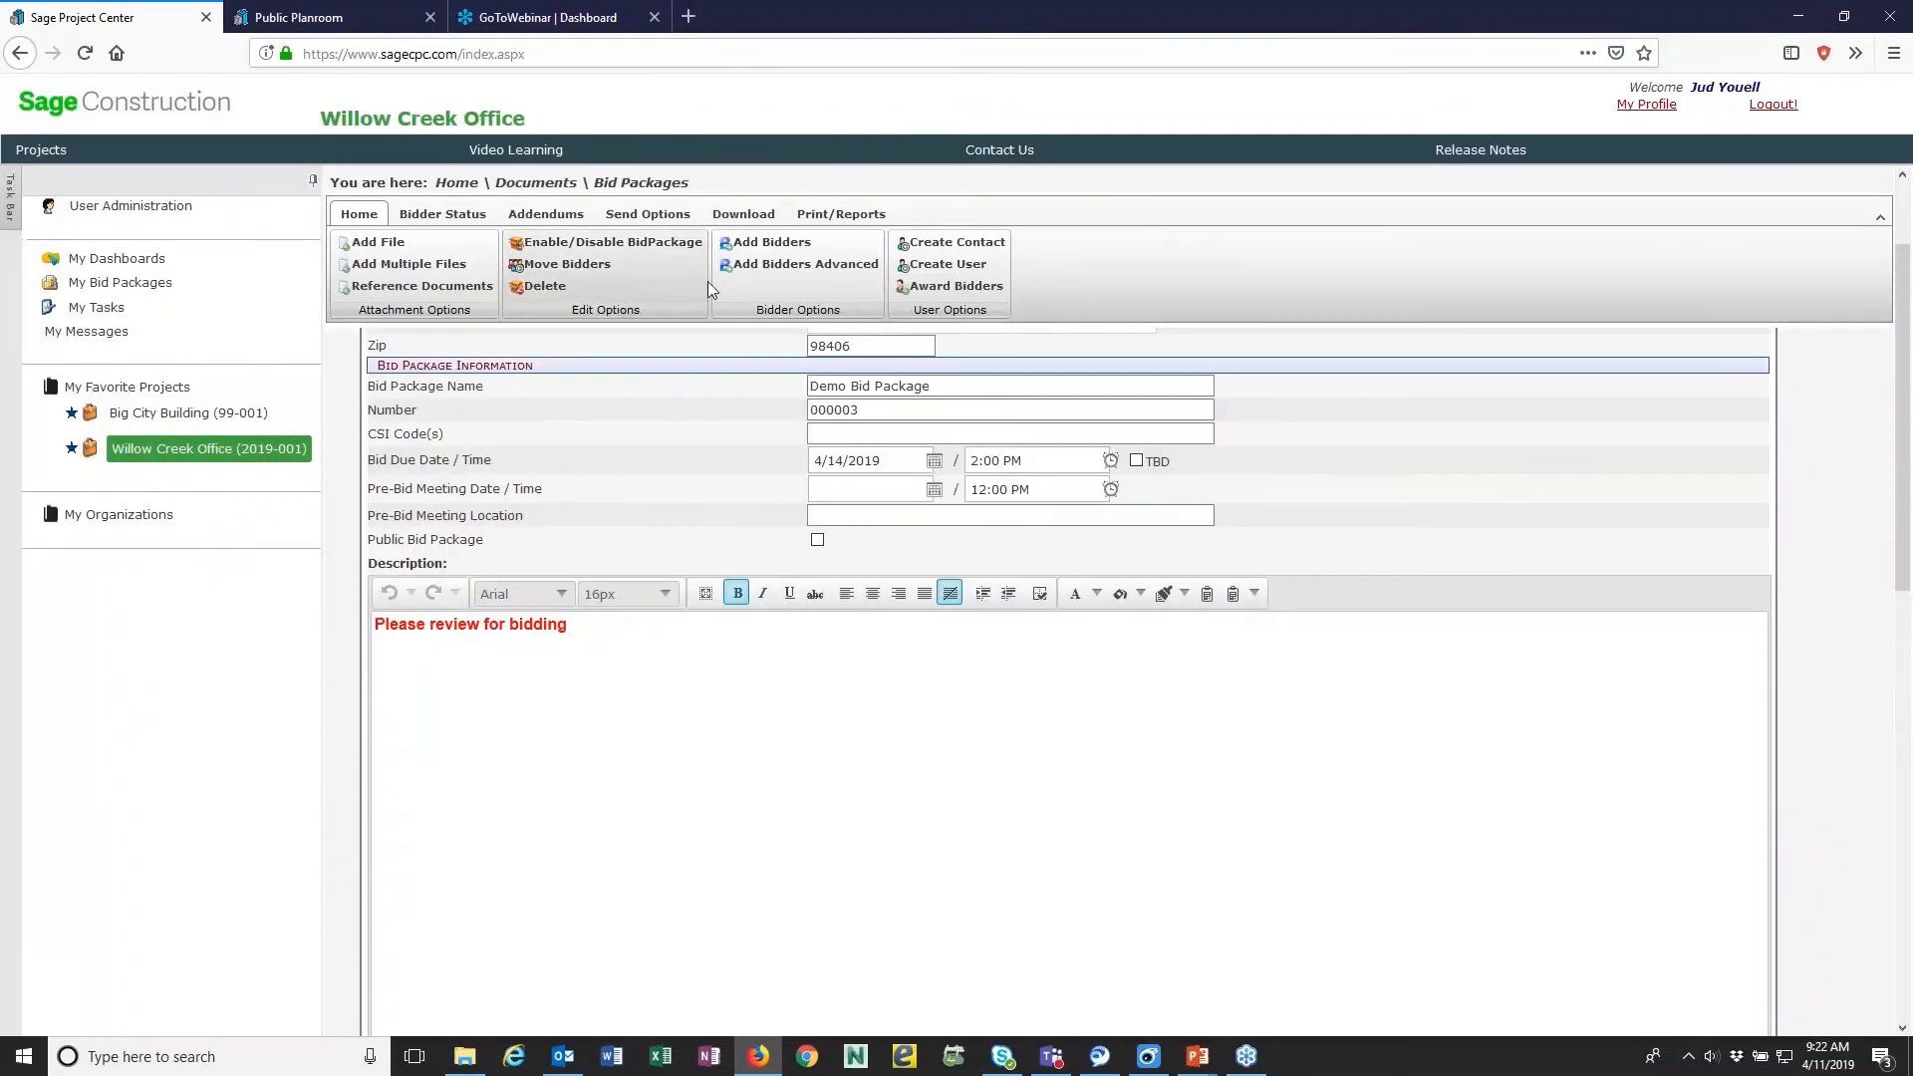
pyautogui.scroll(-5, 504, 606)
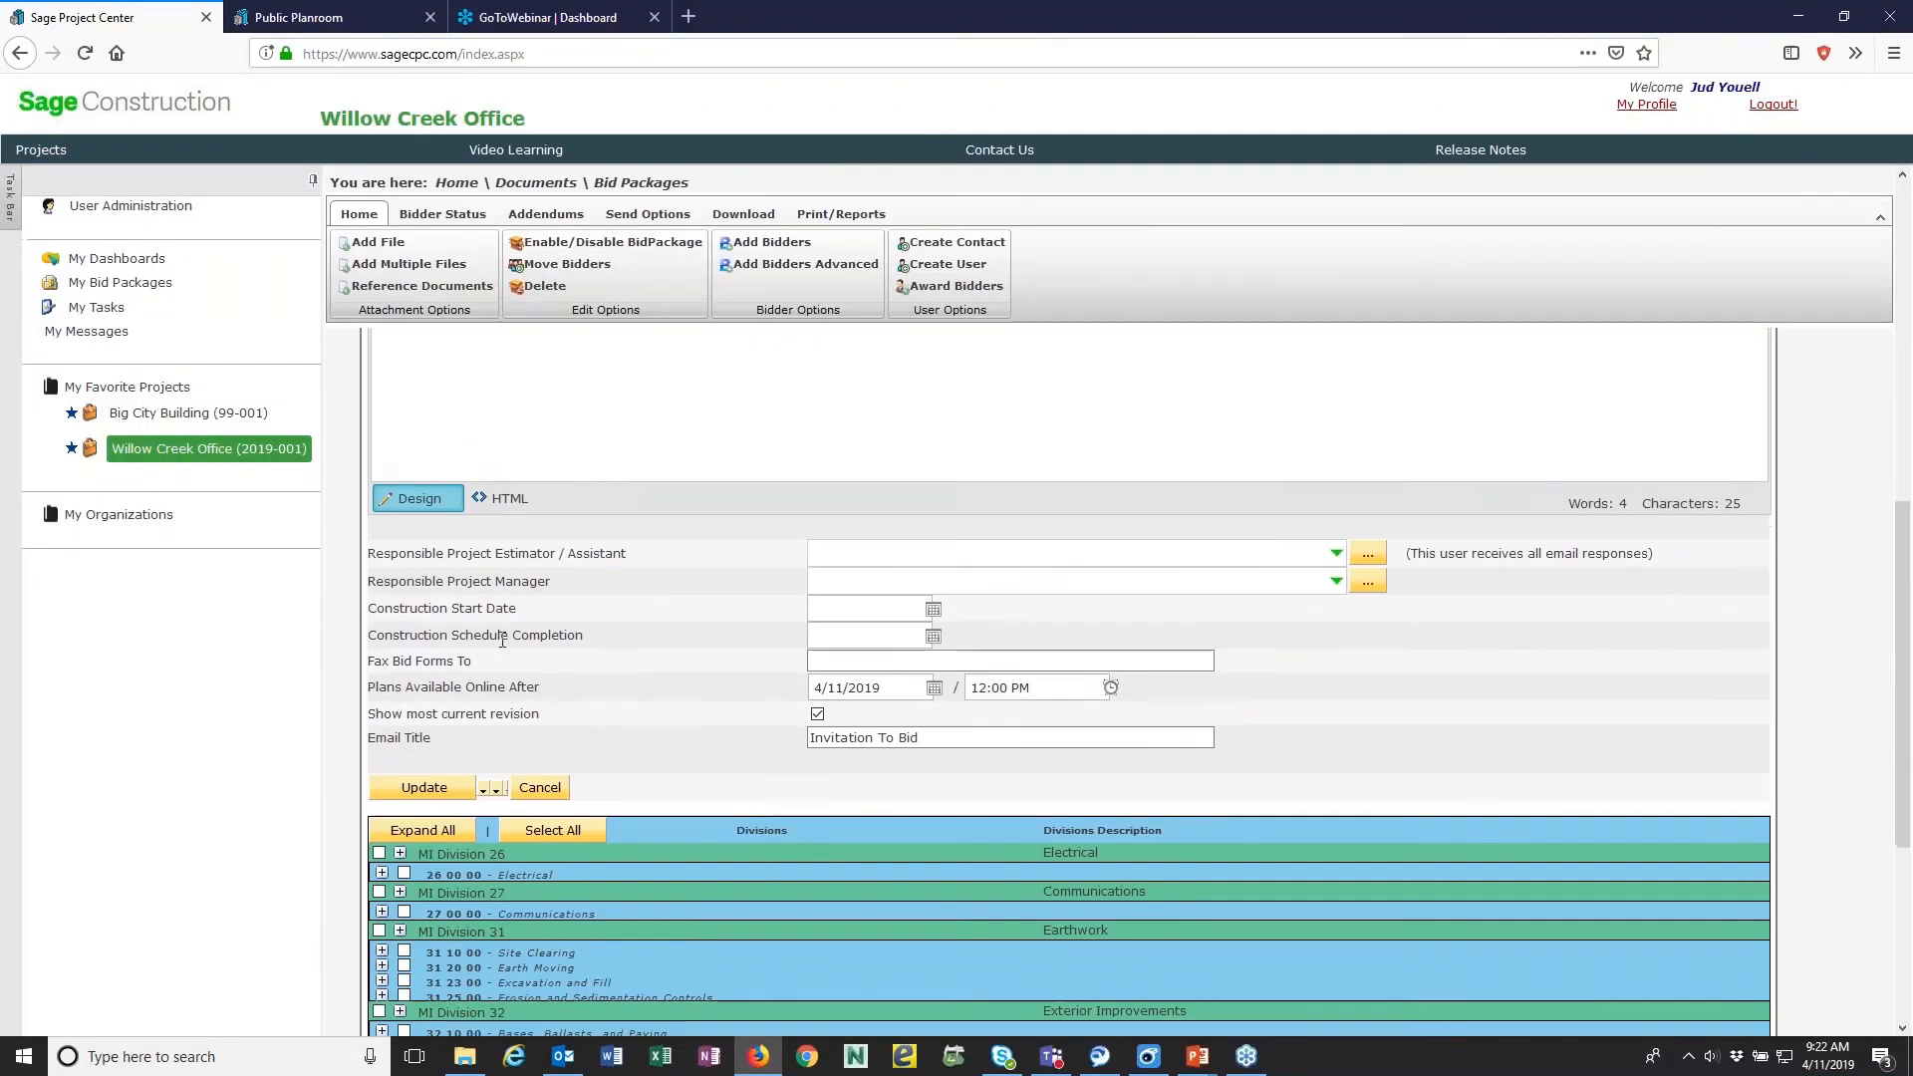
pyautogui.scroll(-4, 448, 697)
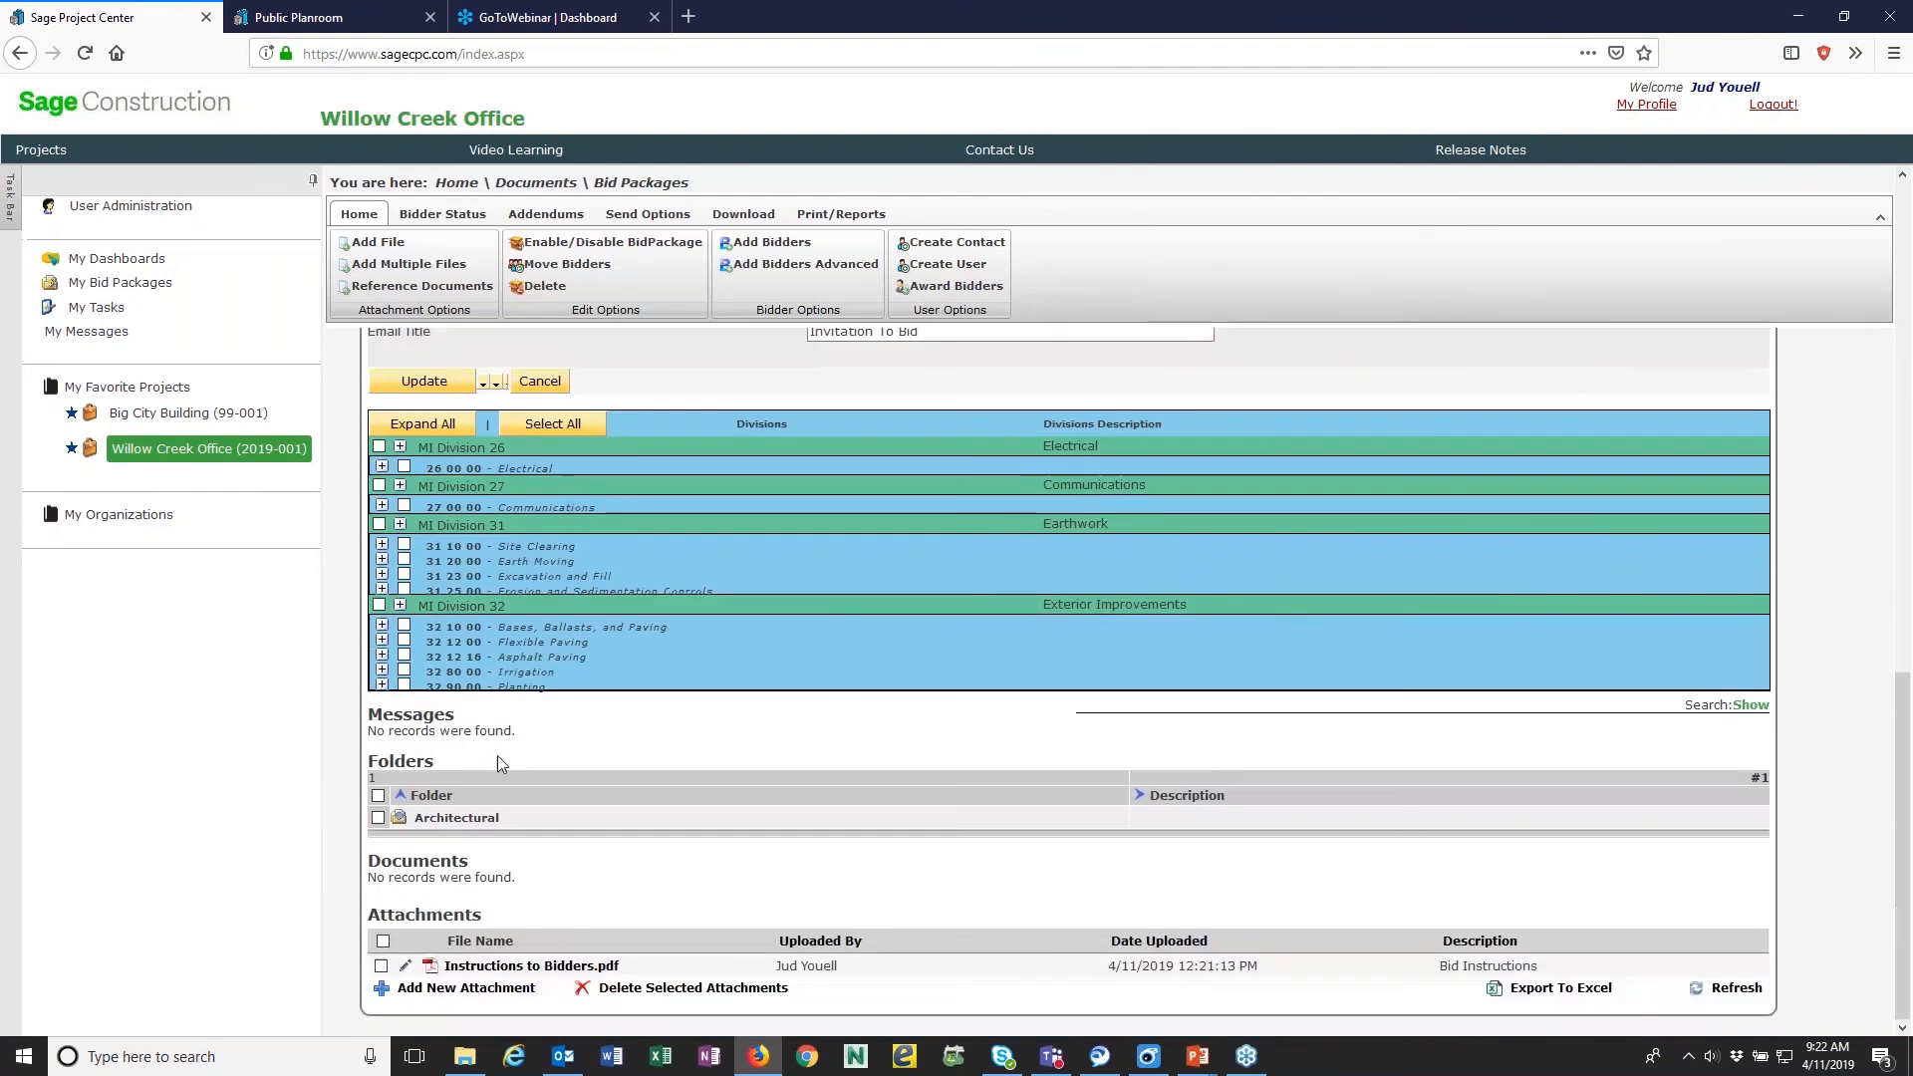
# - Expand MI Division 32 and select all bidders under 32 10 00 and 32 80 00, plus the Architectural folder and Instructions to Bidders.pdf
pyautogui.click(401, 607)
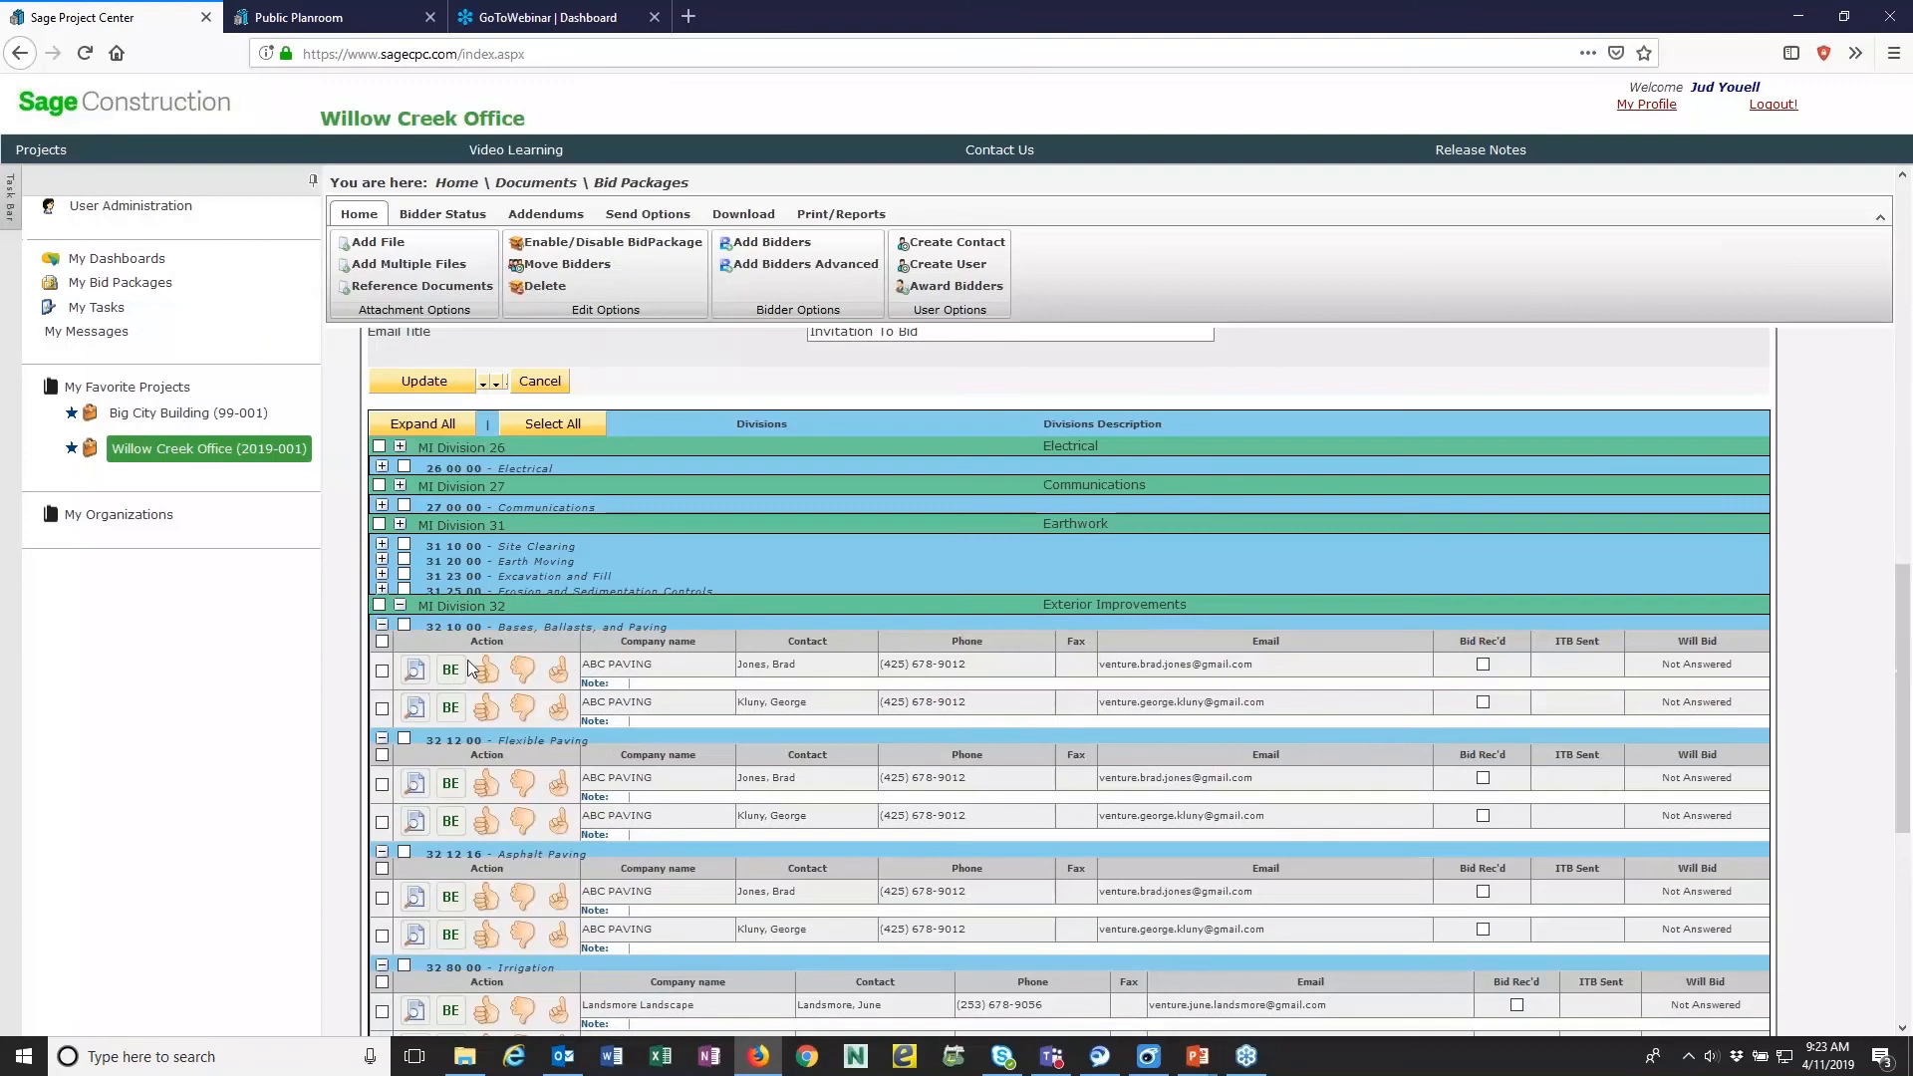
pyautogui.click(403, 624)
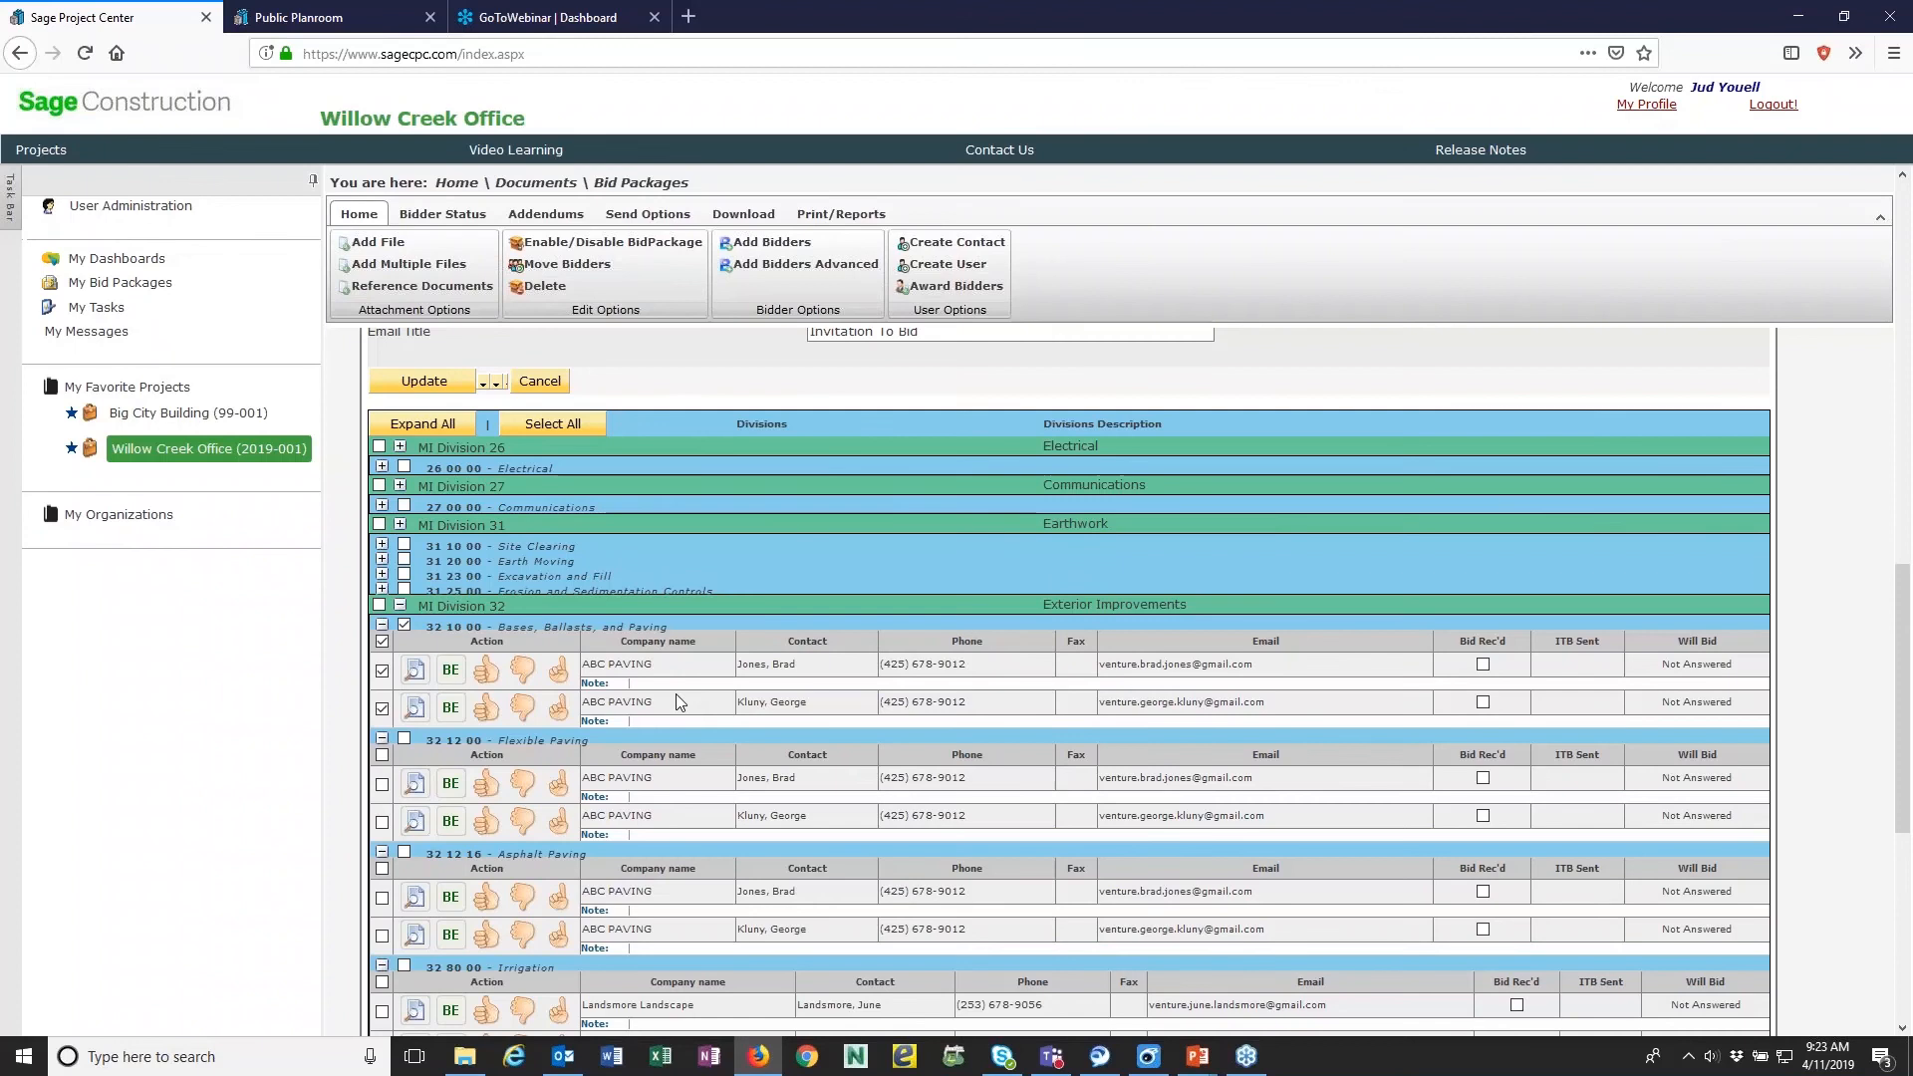
pyautogui.scroll(-5, 675, 700)
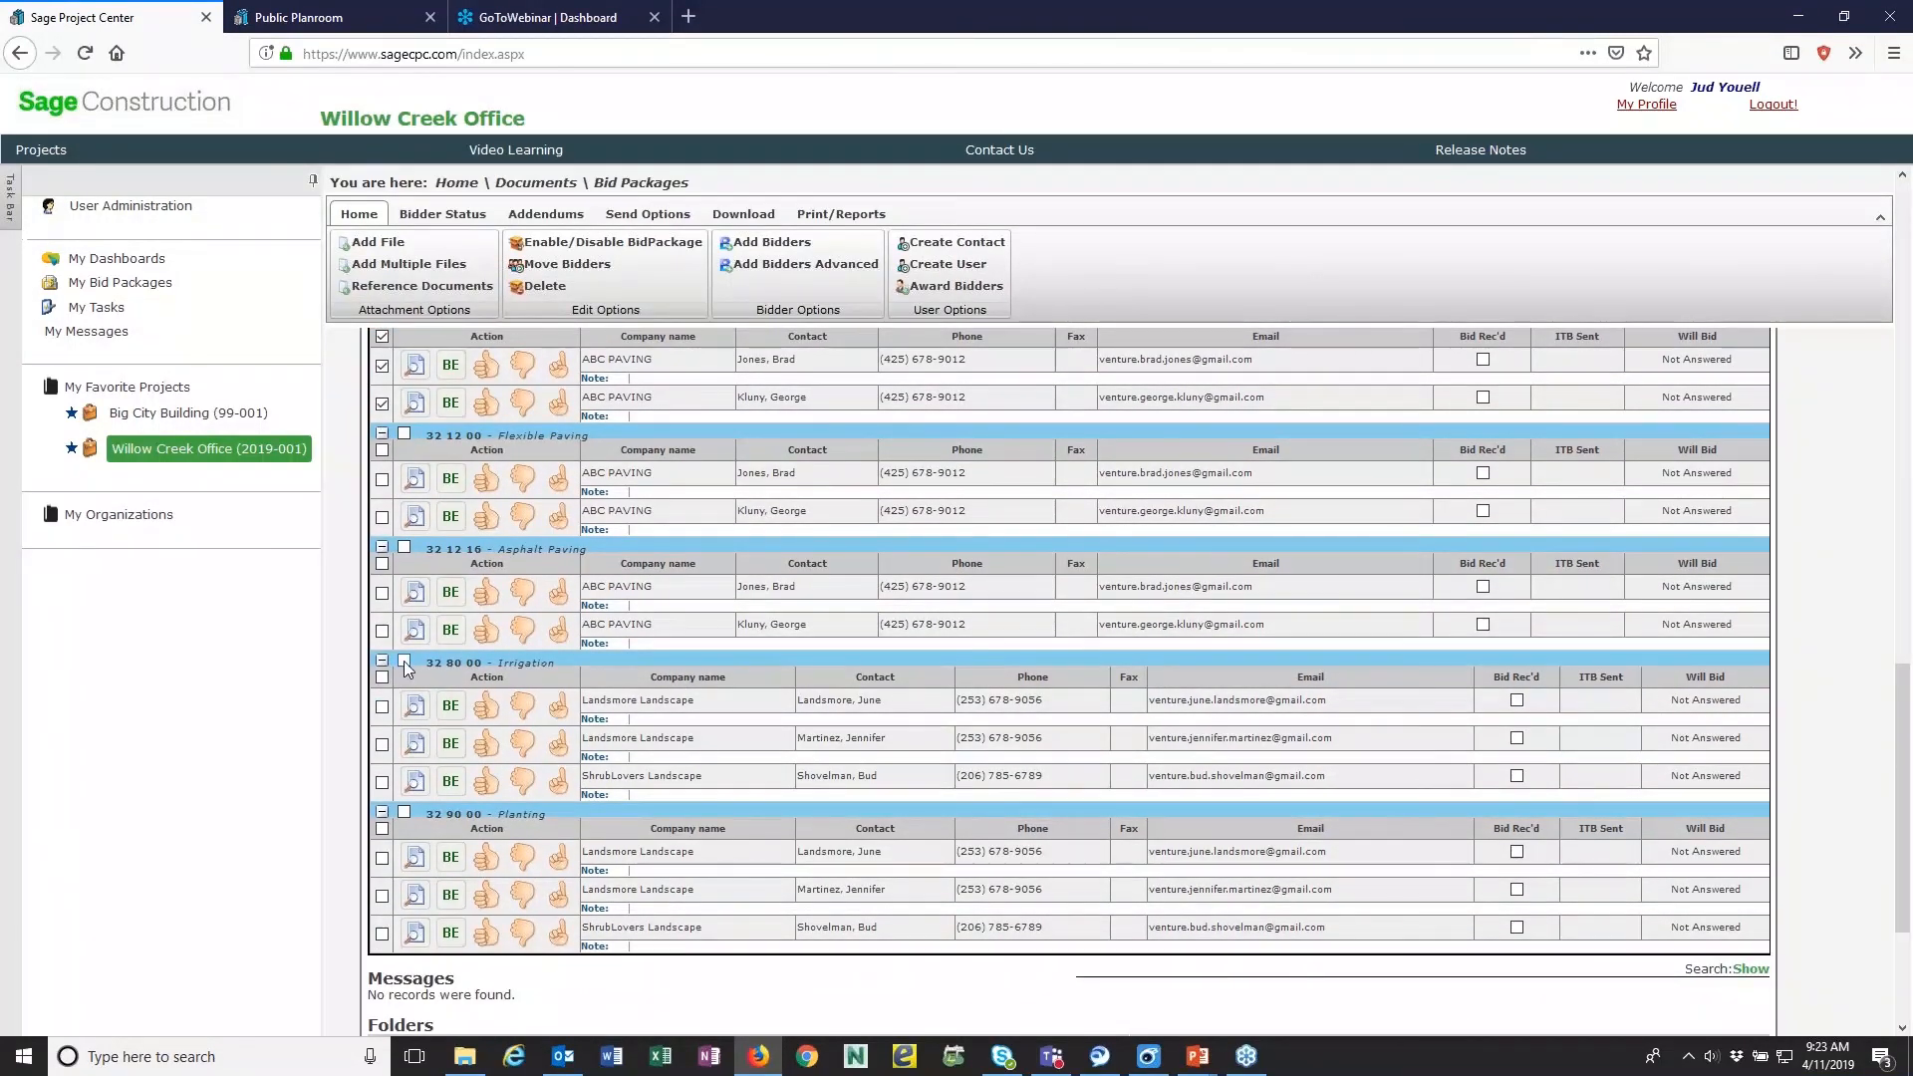
pyautogui.click(403, 660)
pyautogui.scroll(-4, 404, 813)
pyautogui.click(377, 795)
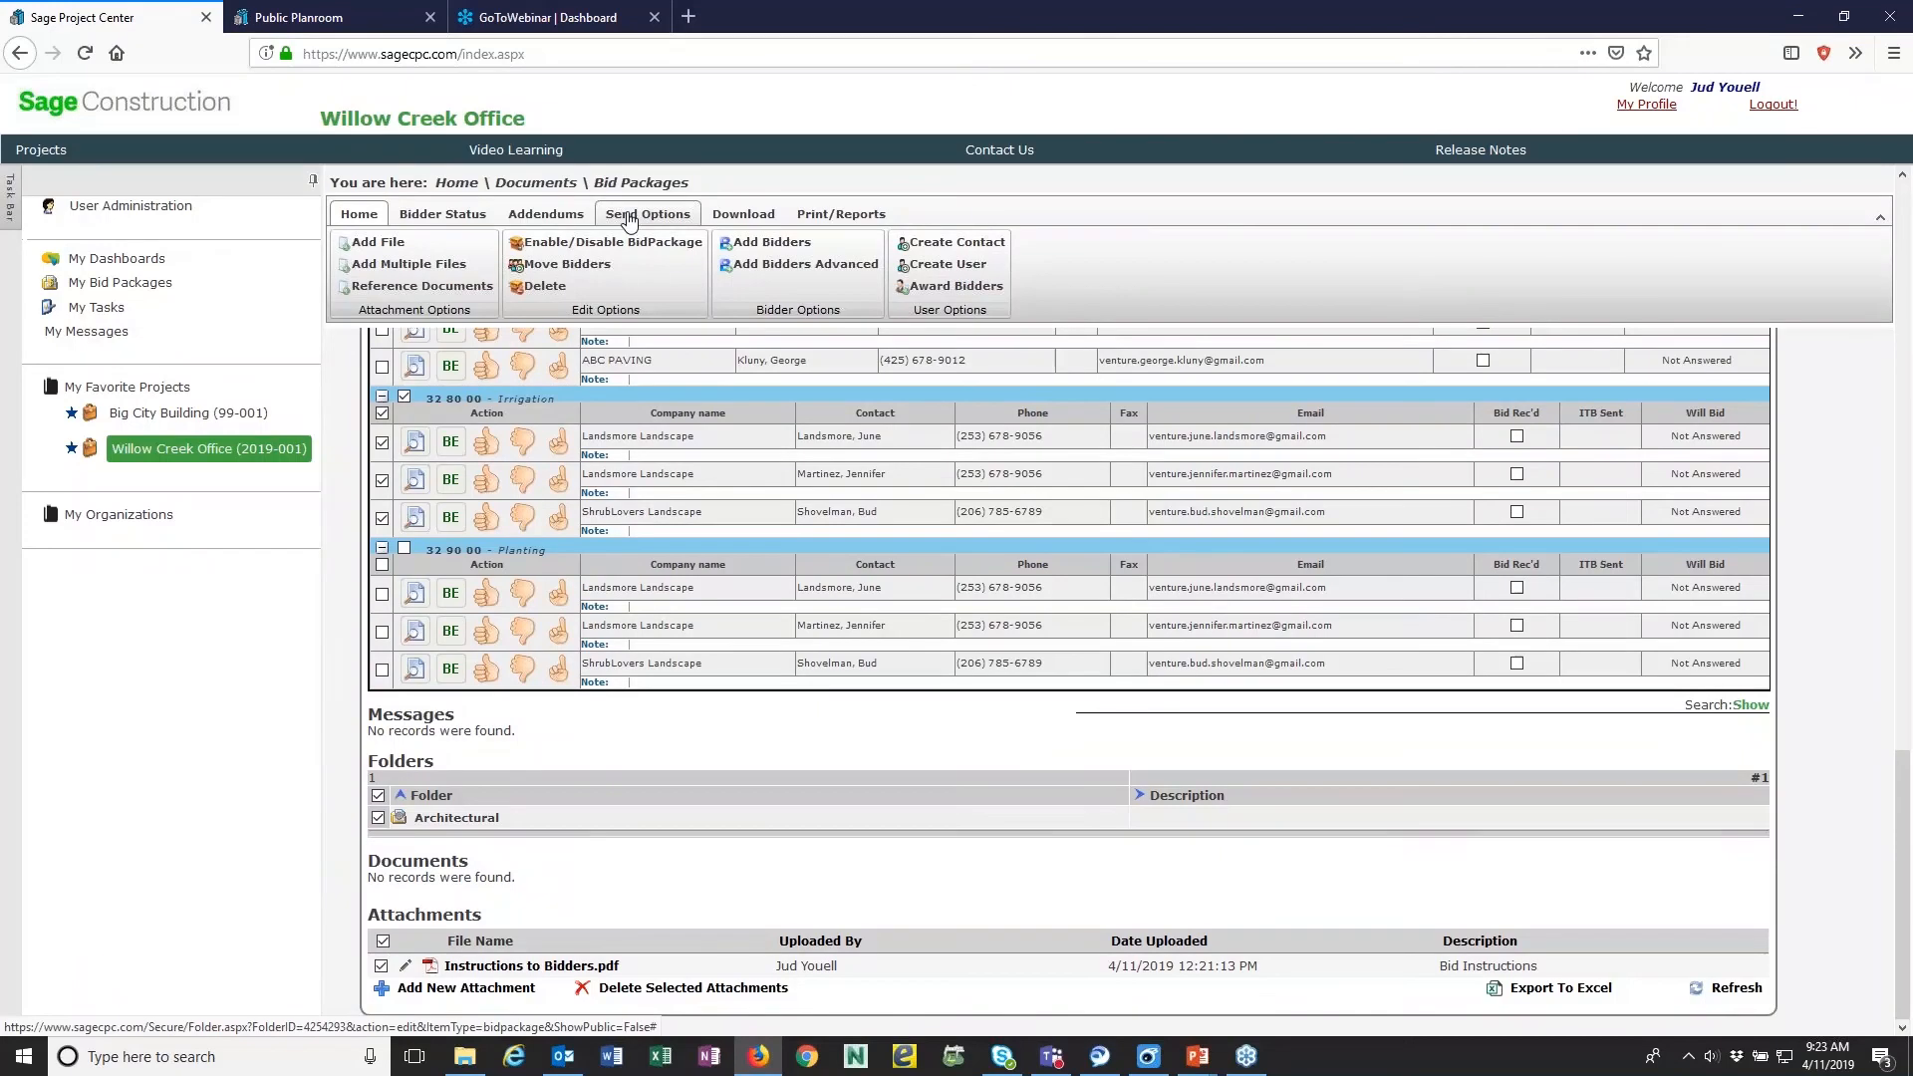
# - Email the invitation to bid for Demo Bid Package to the selected bidders and confirm the transmission
pyautogui.scroll(3, 575, 405)
pyautogui.scroll(2, 575, 405)
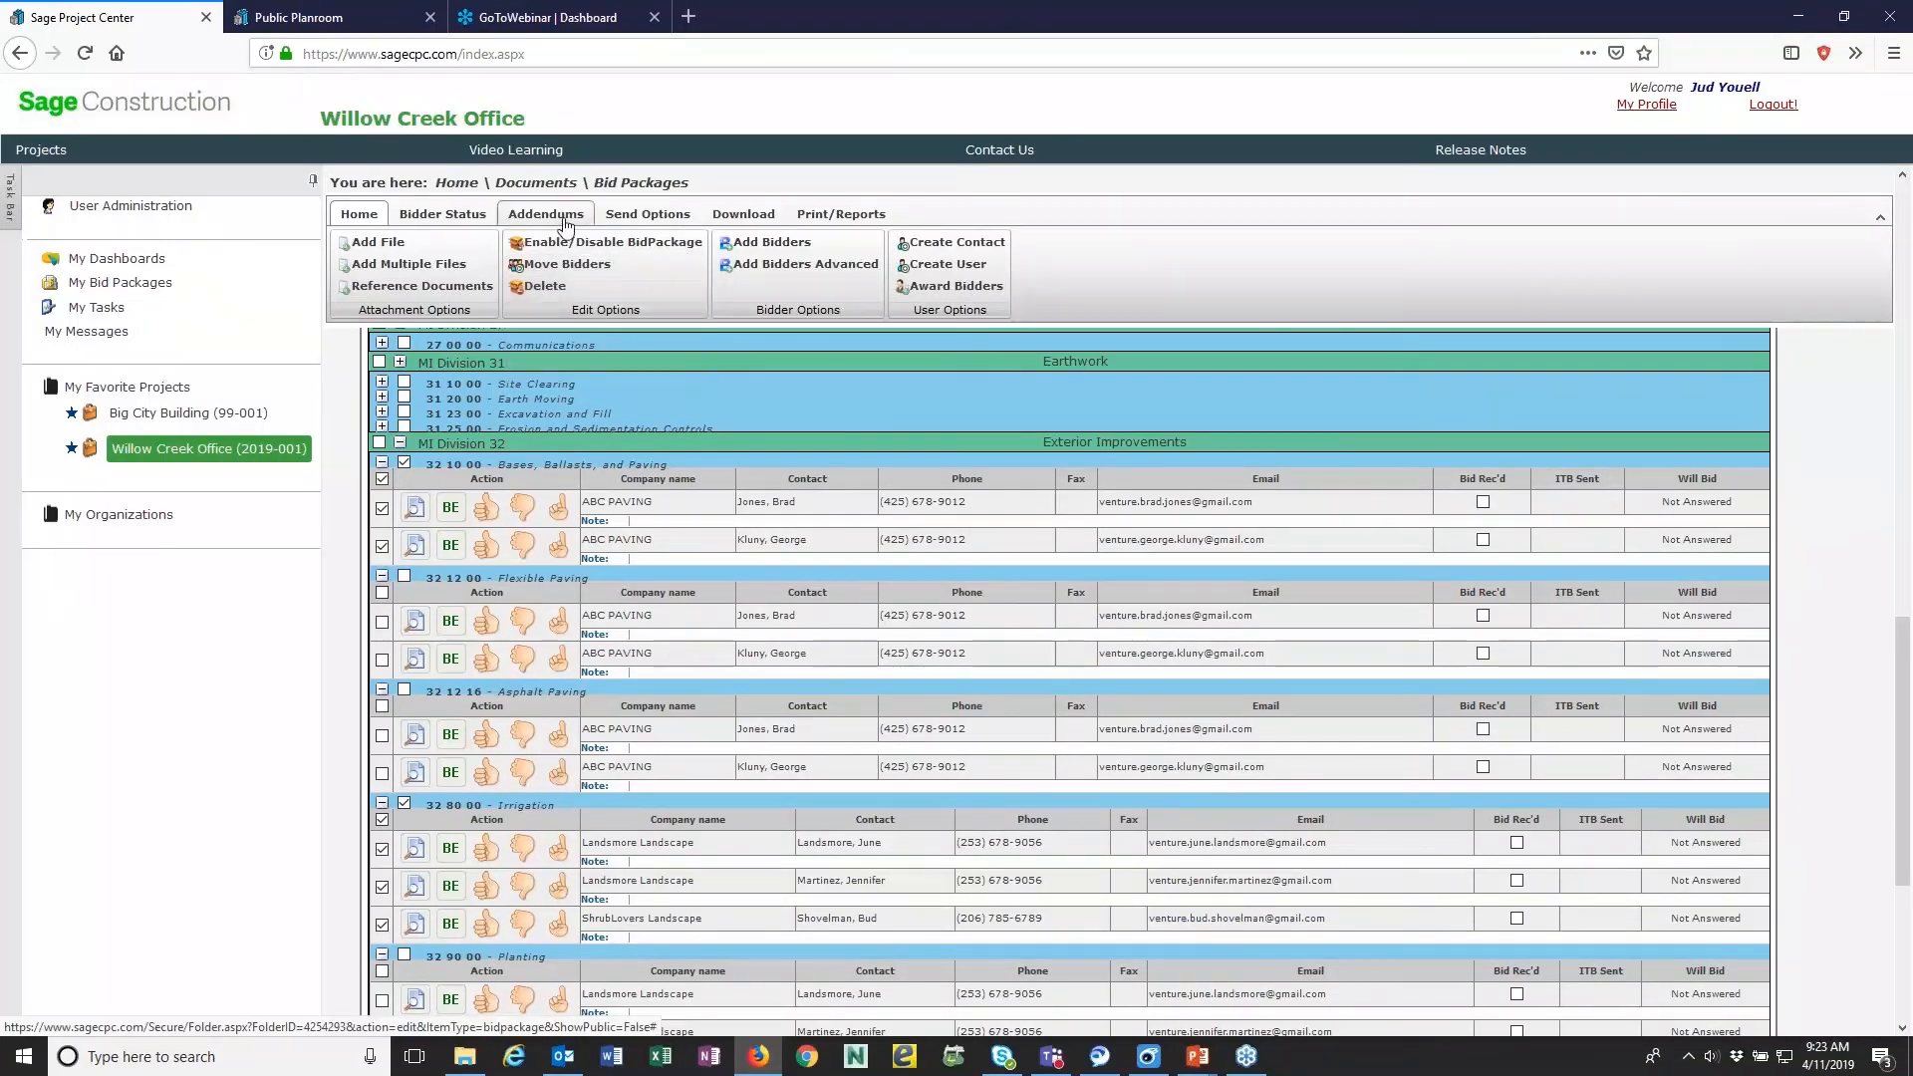
pyautogui.click(660, 217)
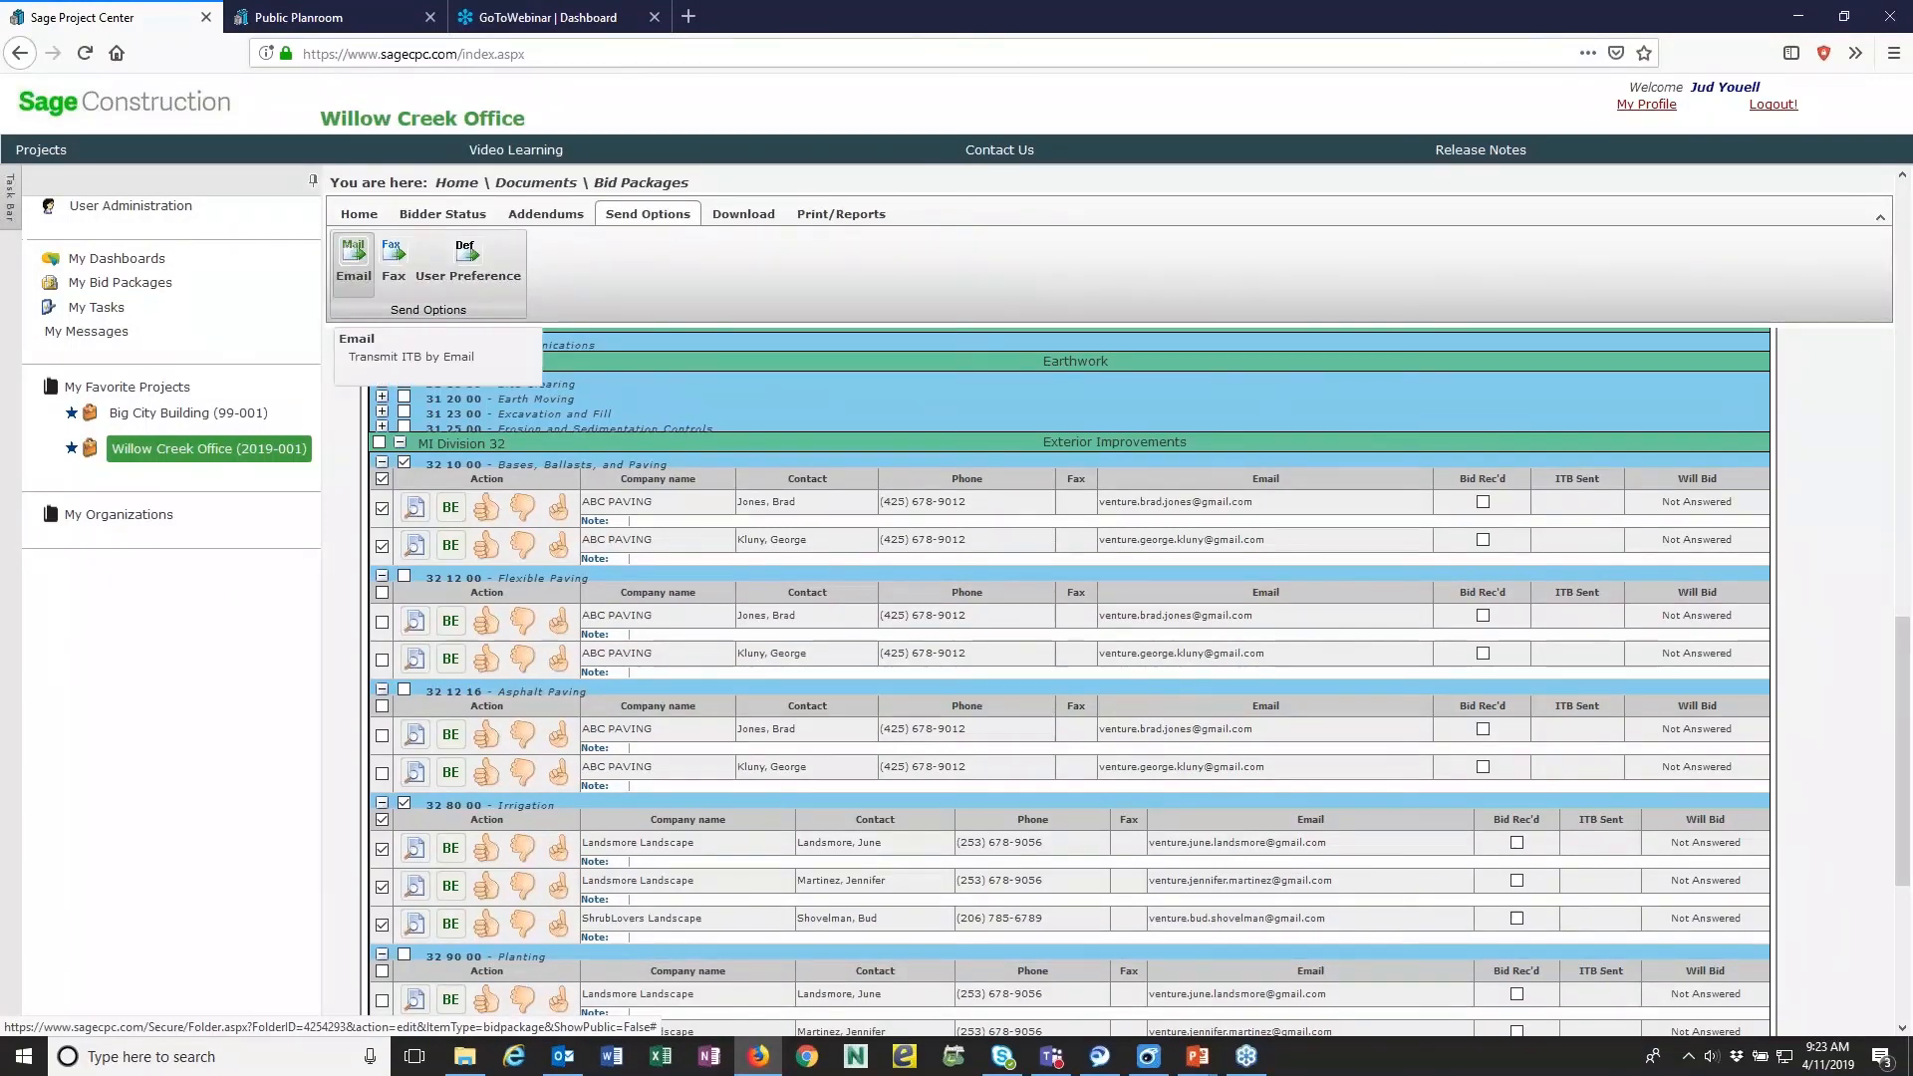
pyautogui.click(355, 261)
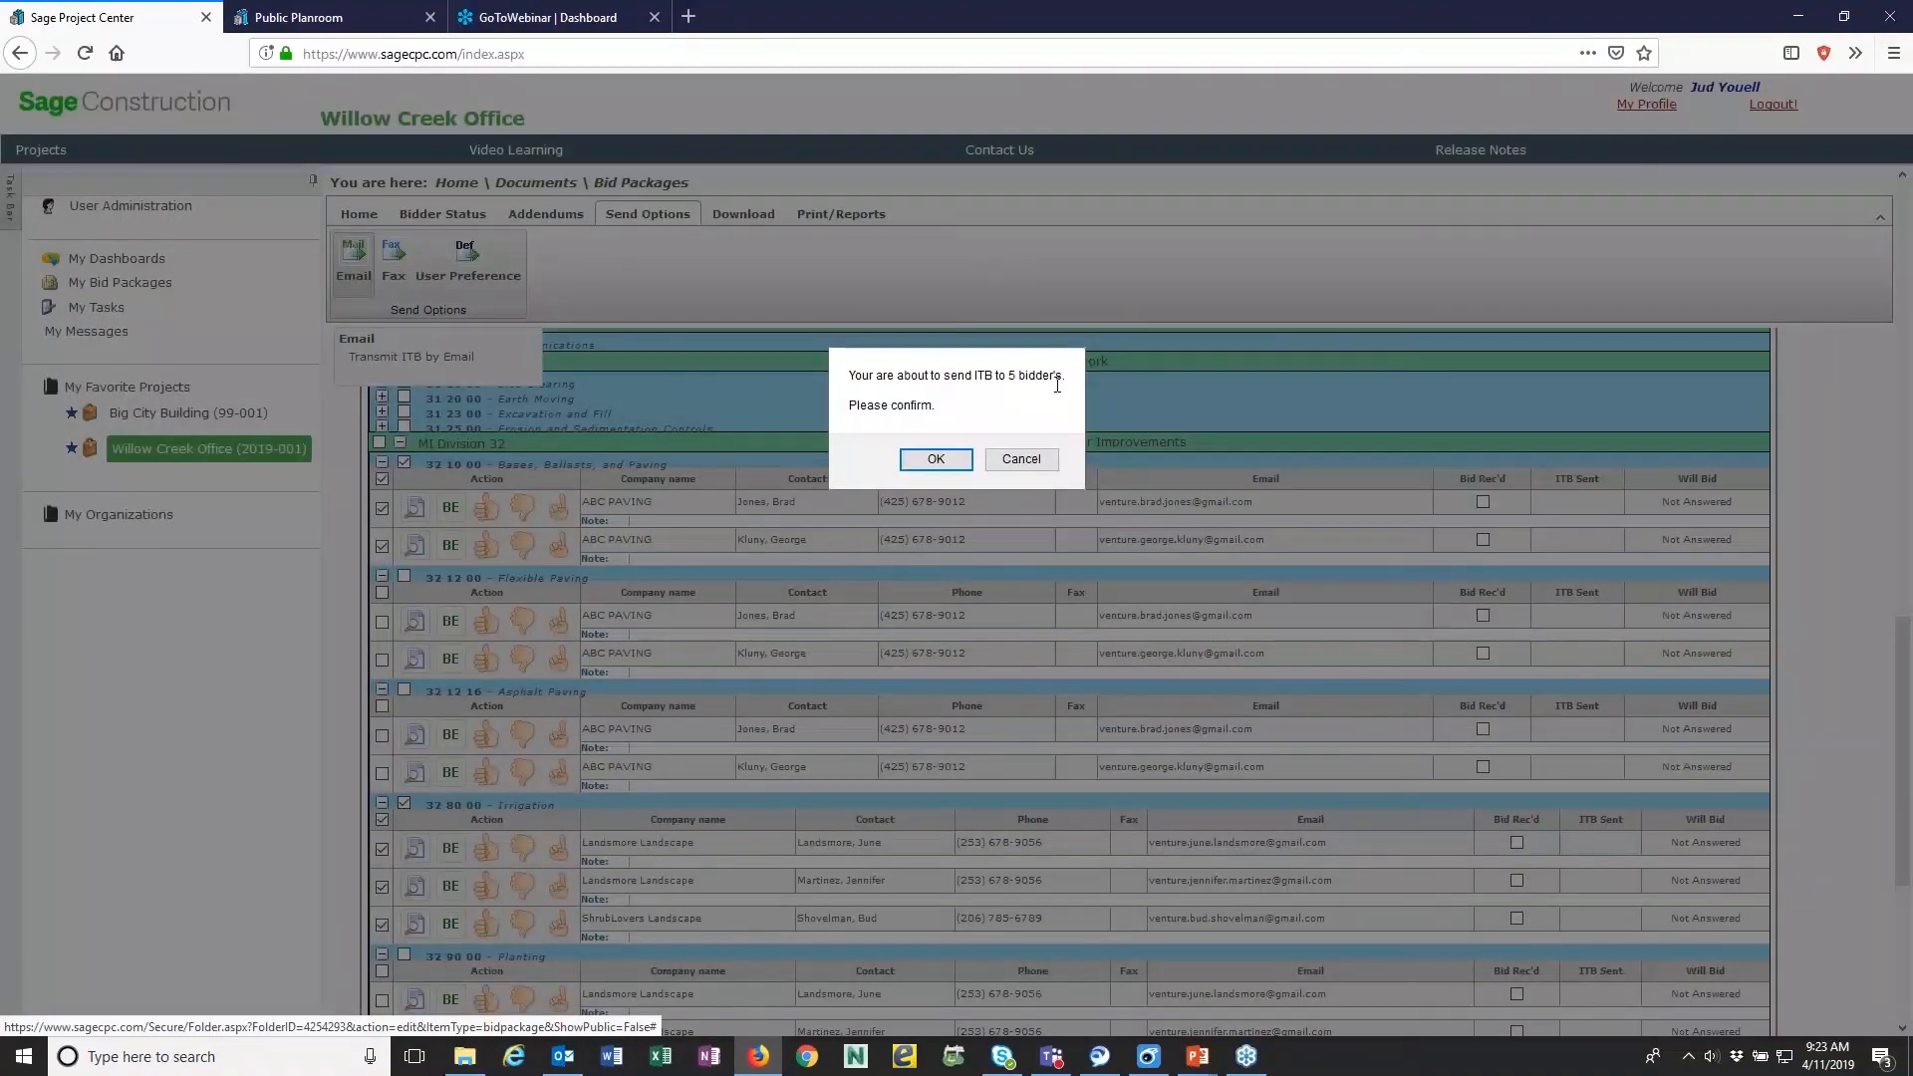
pyautogui.click(941, 460)
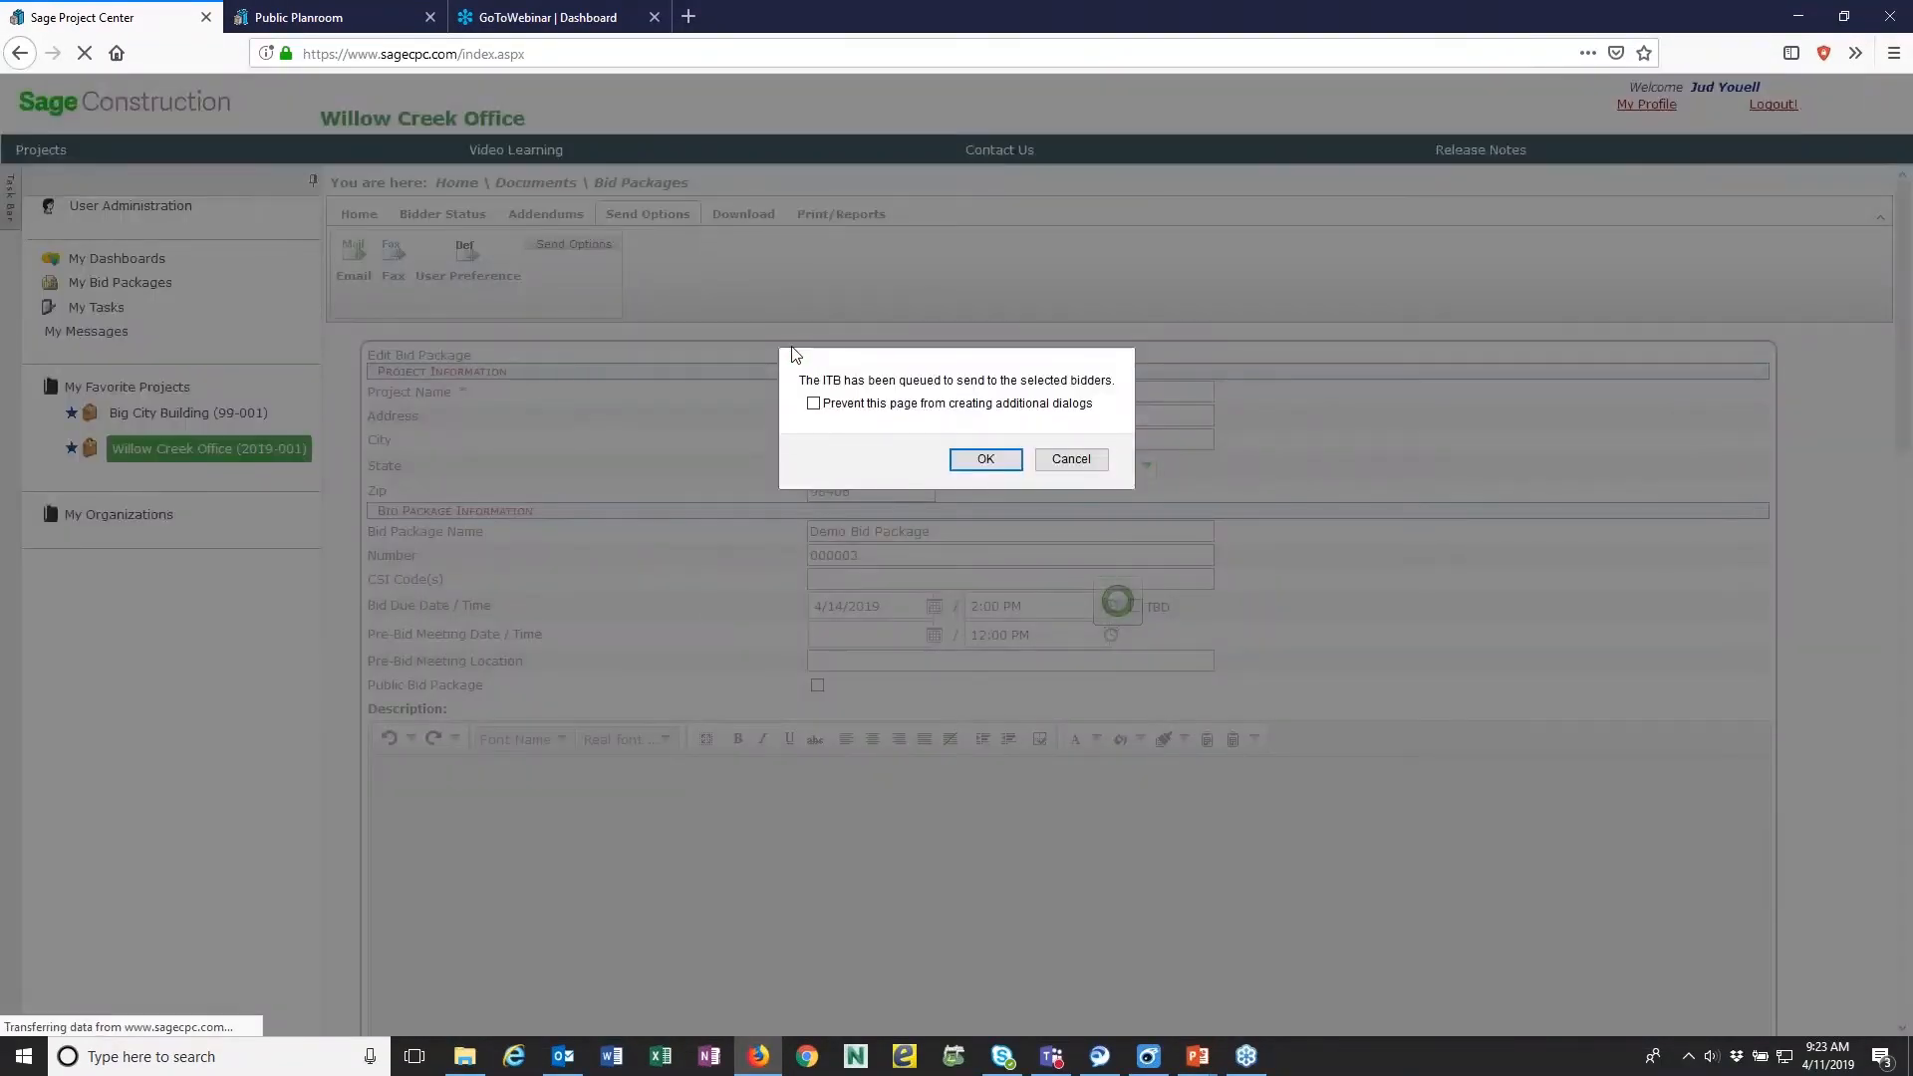
pyautogui.click(985, 460)
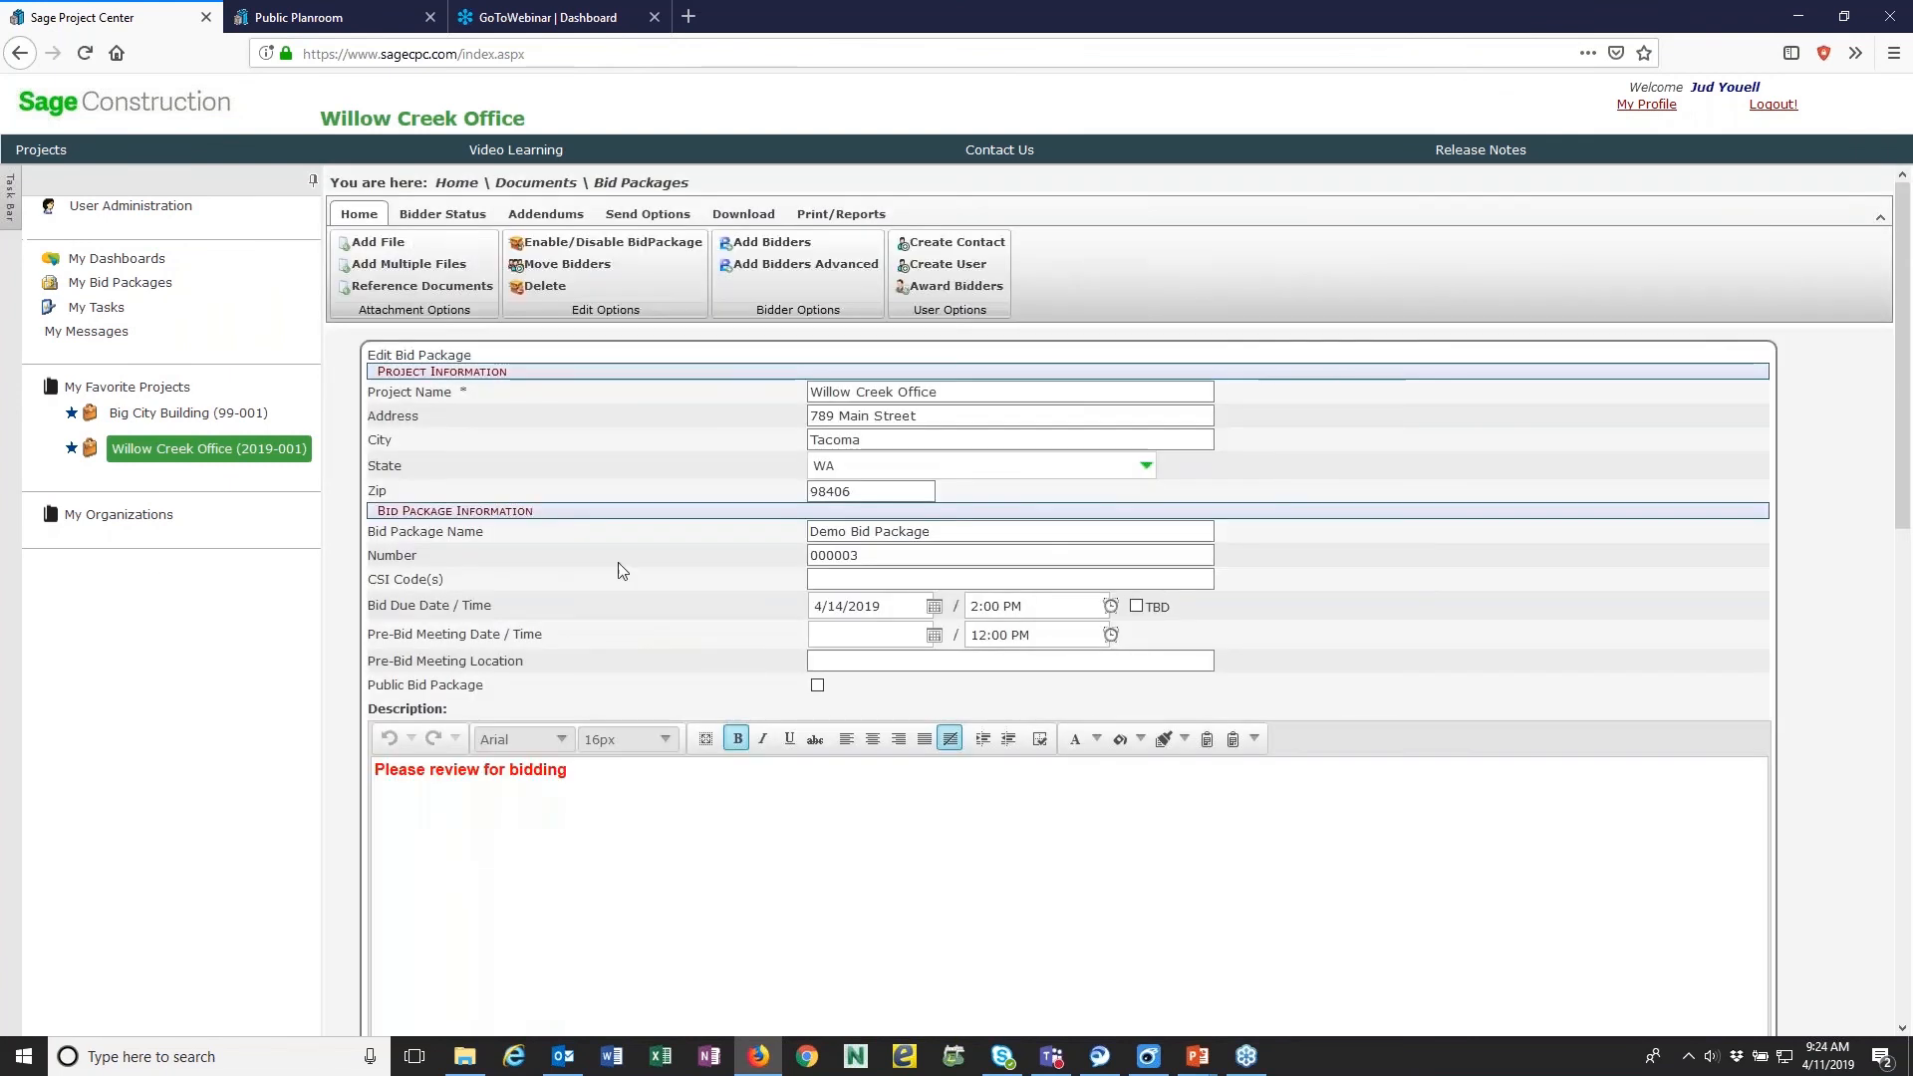
# - Expand the MI Division 32 bidders and check their ITB Sent status
pyautogui.scroll(-6, 632, 581)
pyautogui.scroll(-3, 495, 700)
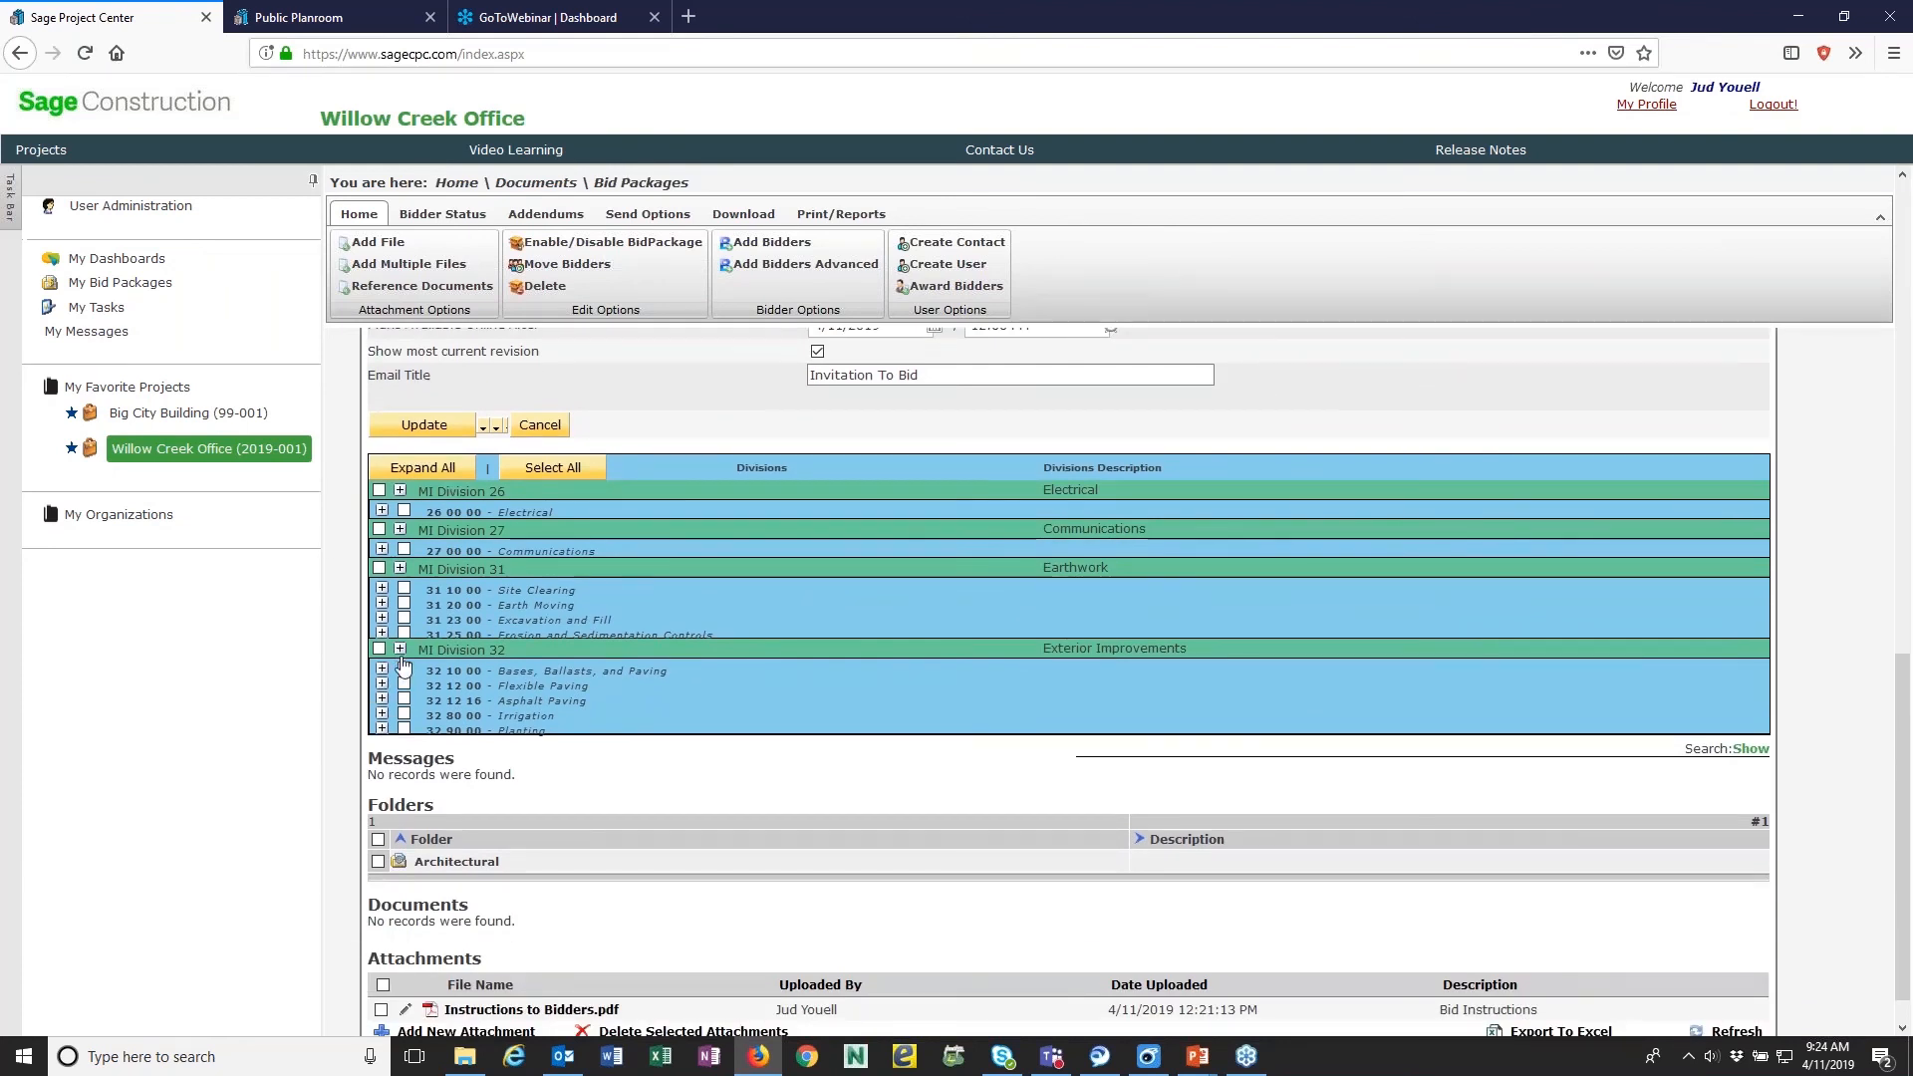
pyautogui.click(383, 669)
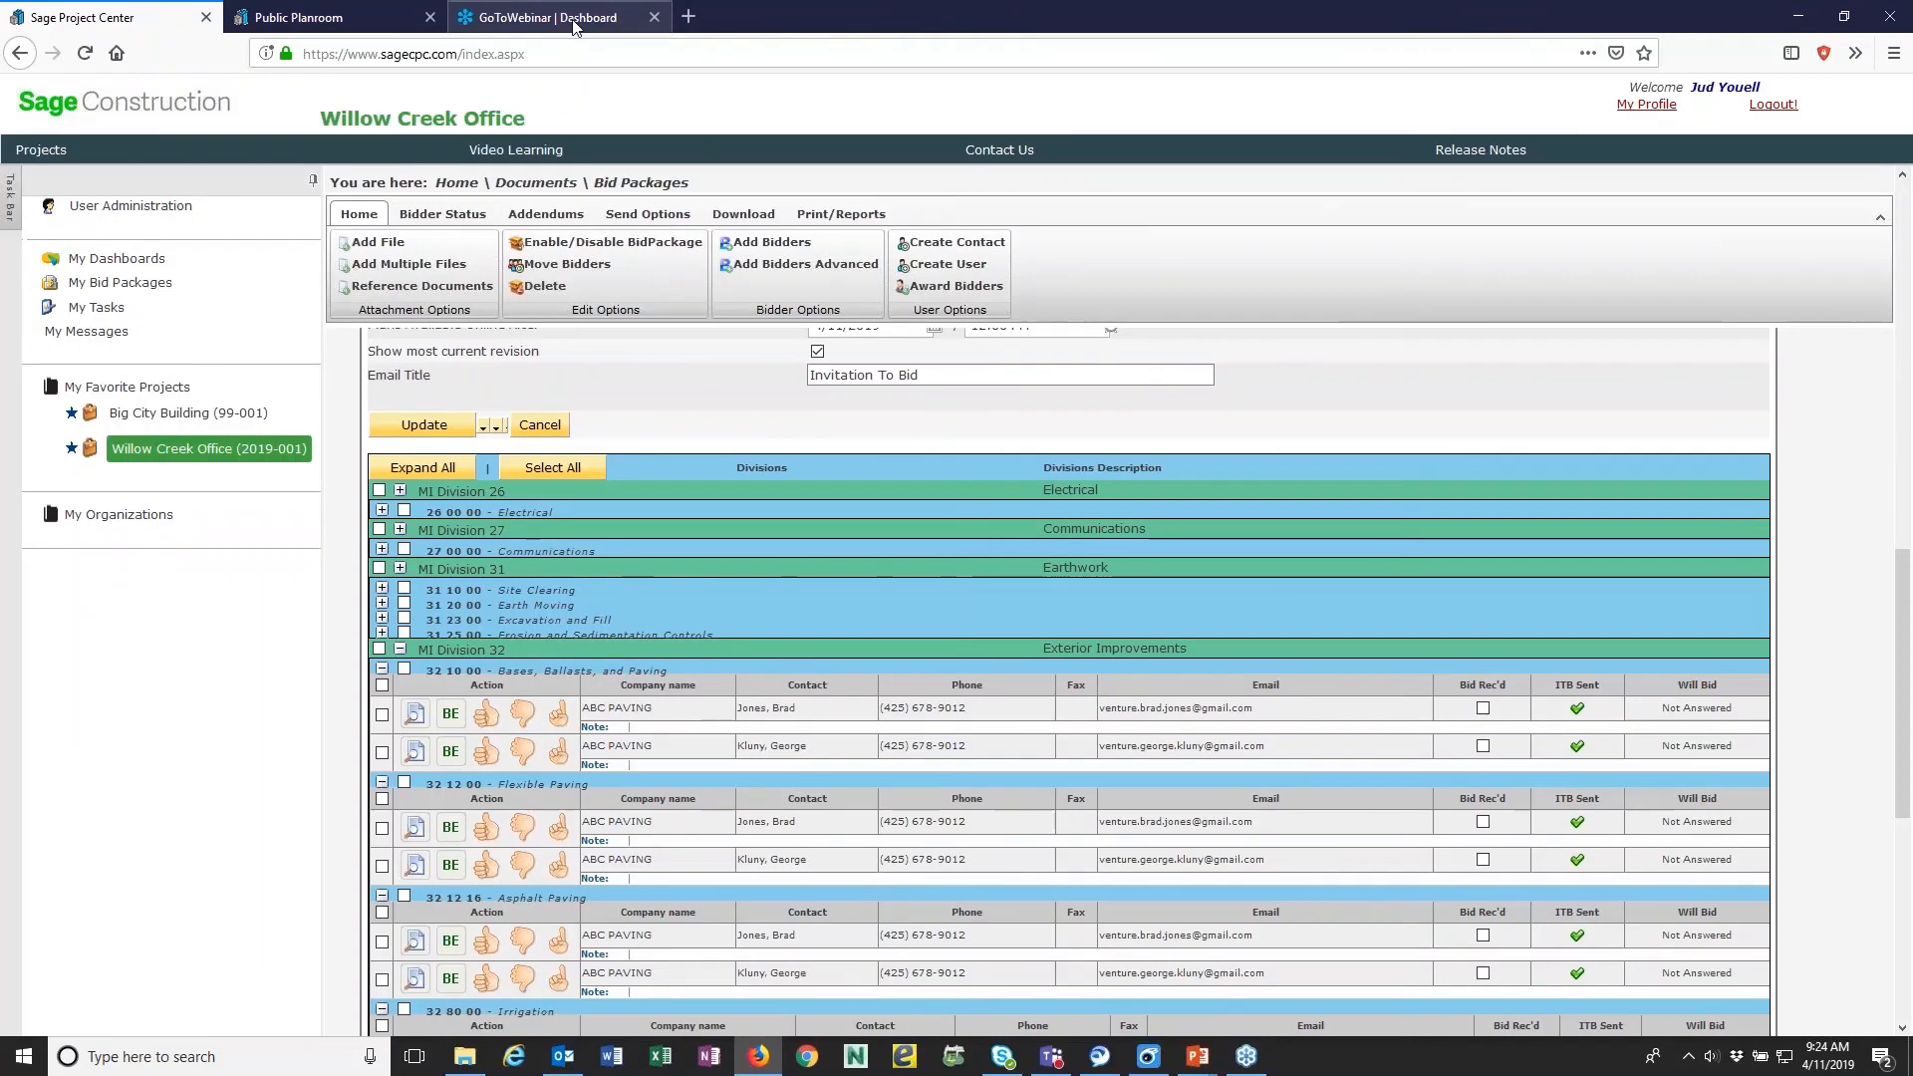
# - Open Gmail in a new browser tab, sign in to the ABC PAVING bidder's account with its password, and decline saving the login
pyautogui.click(689, 18)
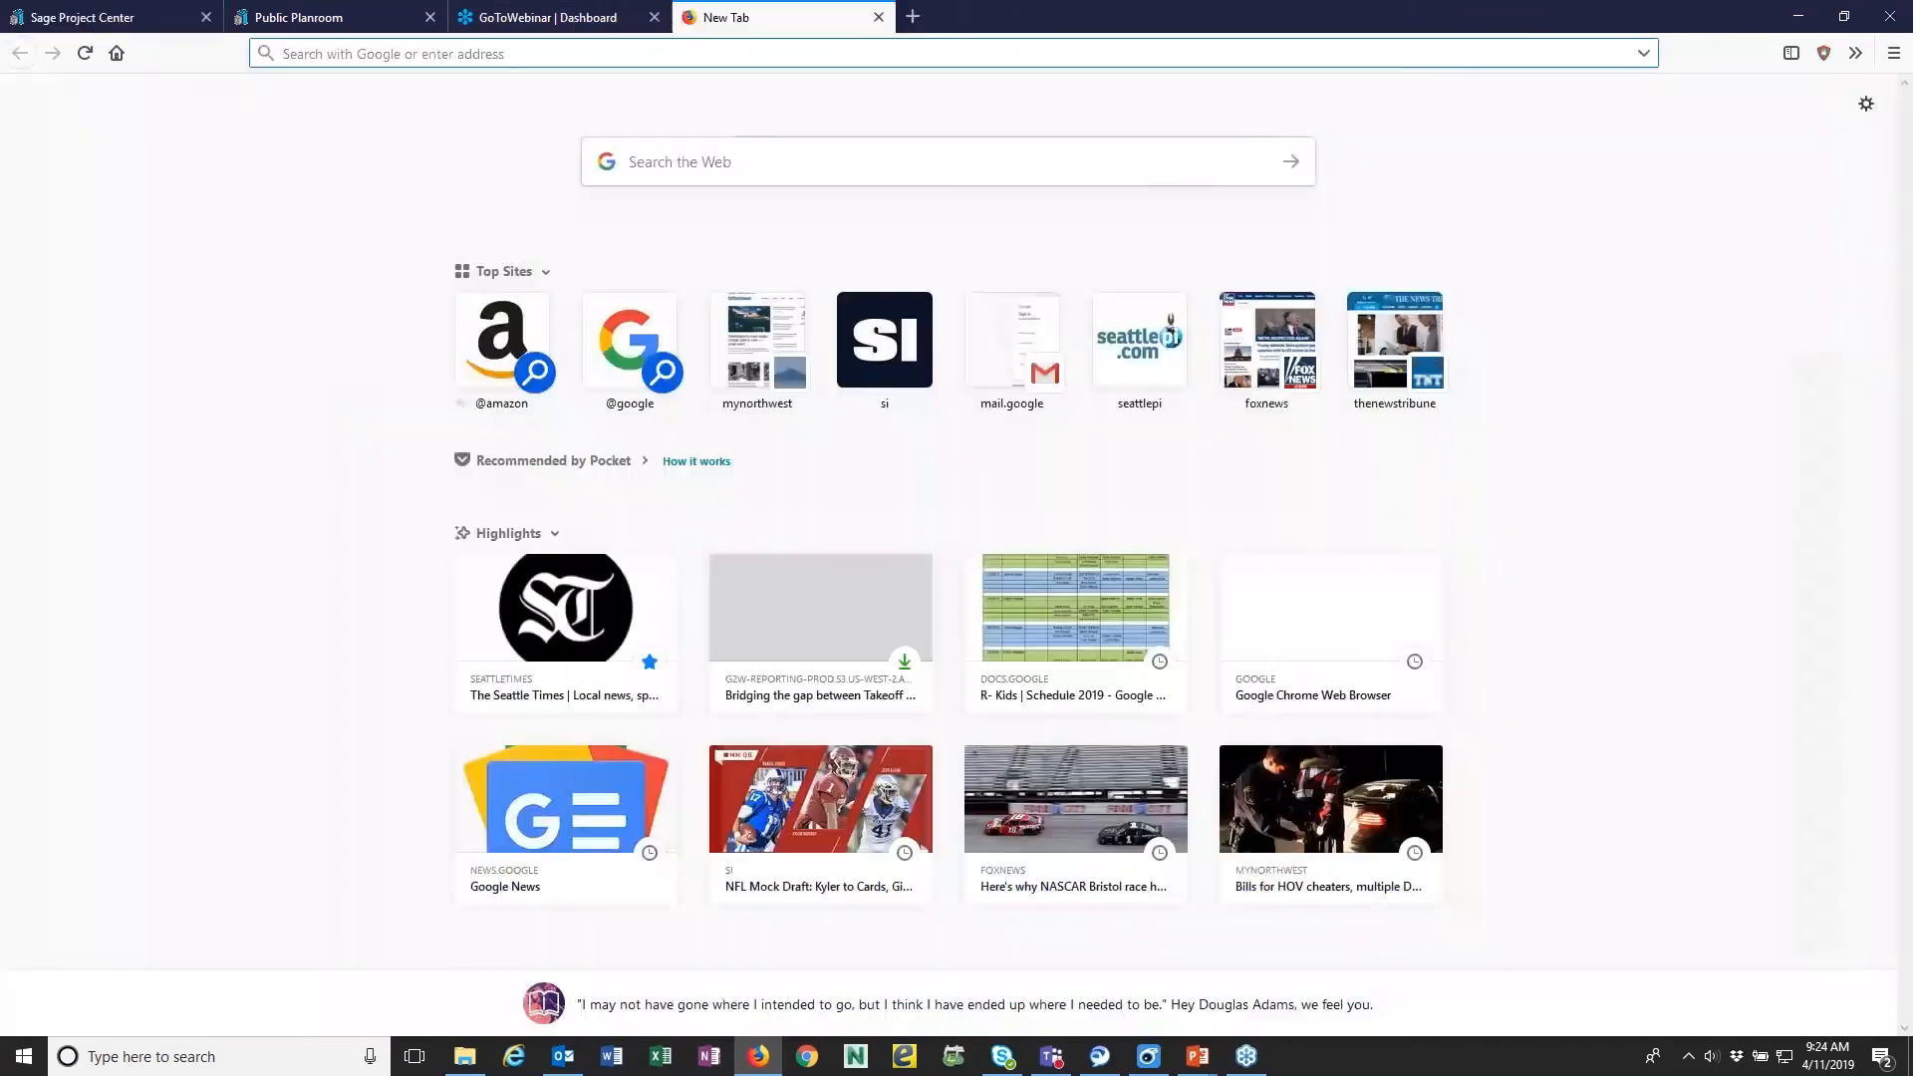
pyautogui.click(623, 339)
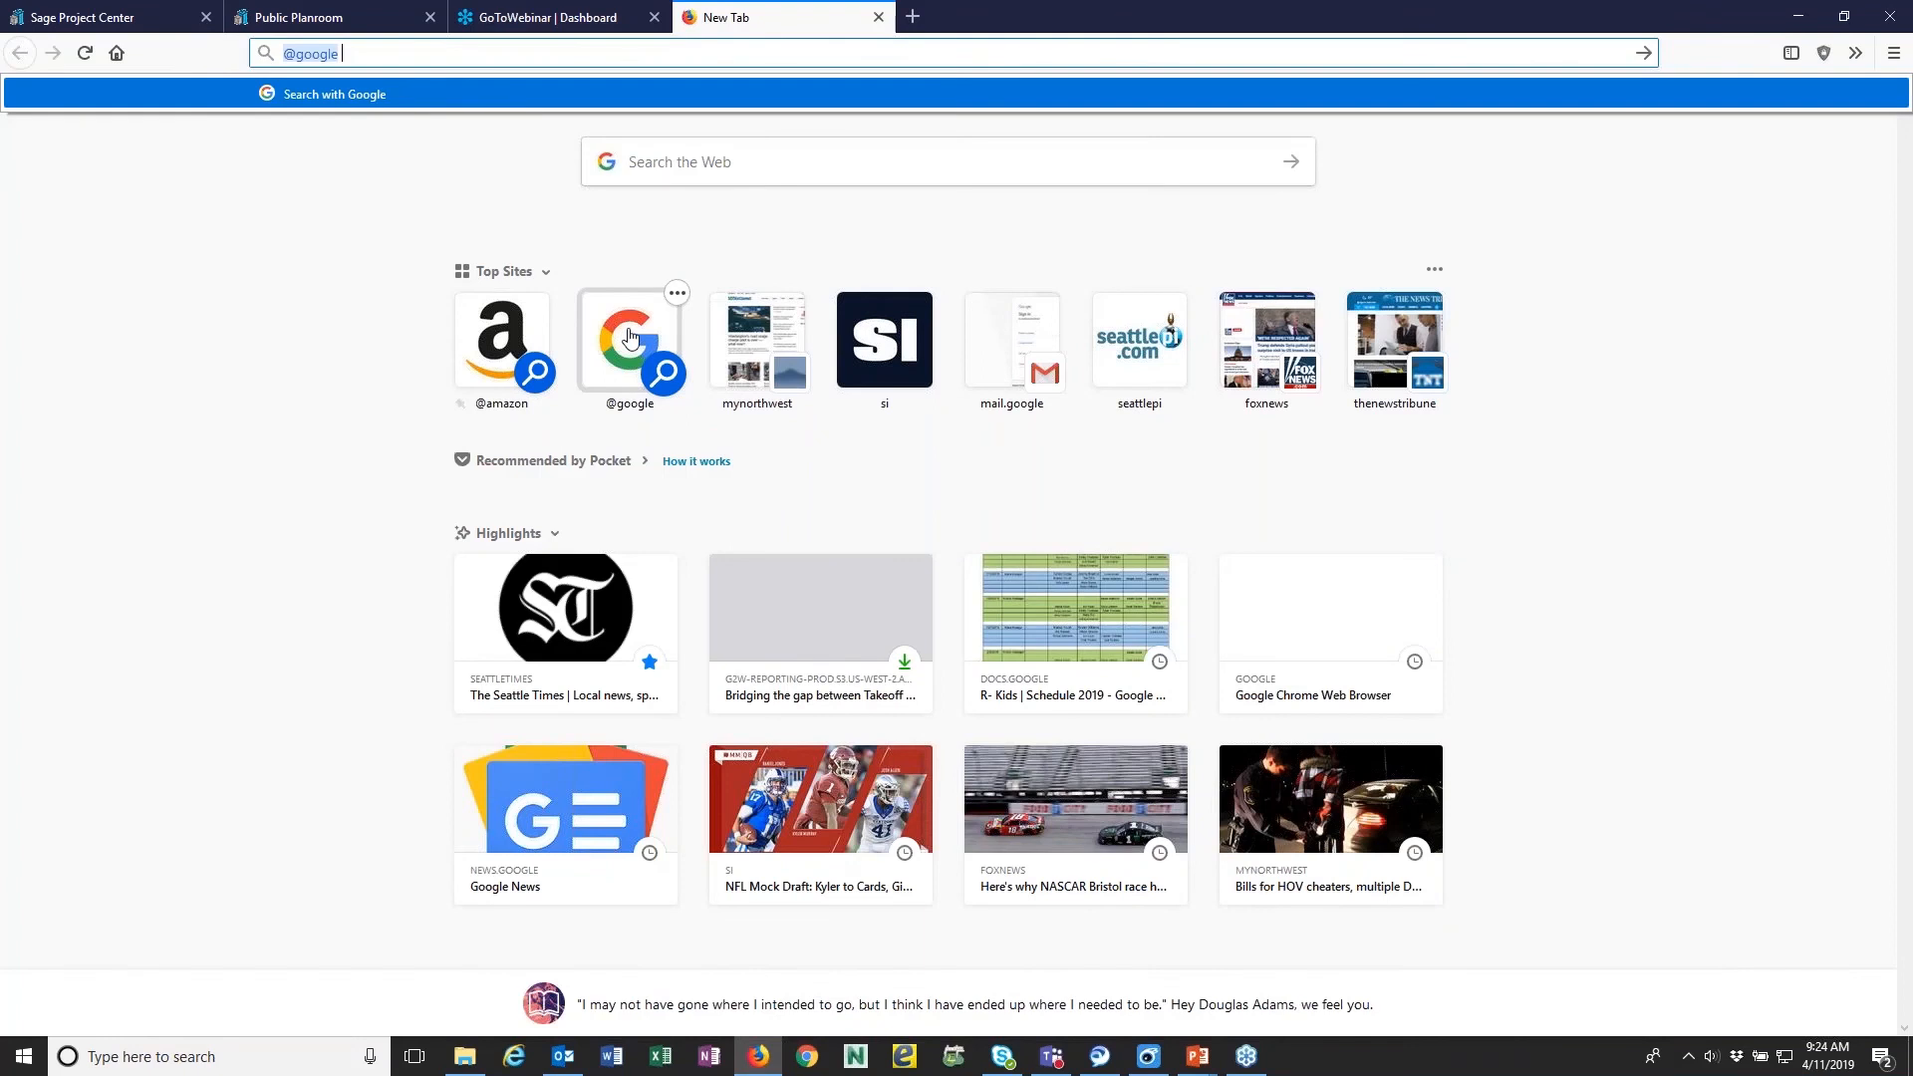
pyautogui.click(1008, 364)
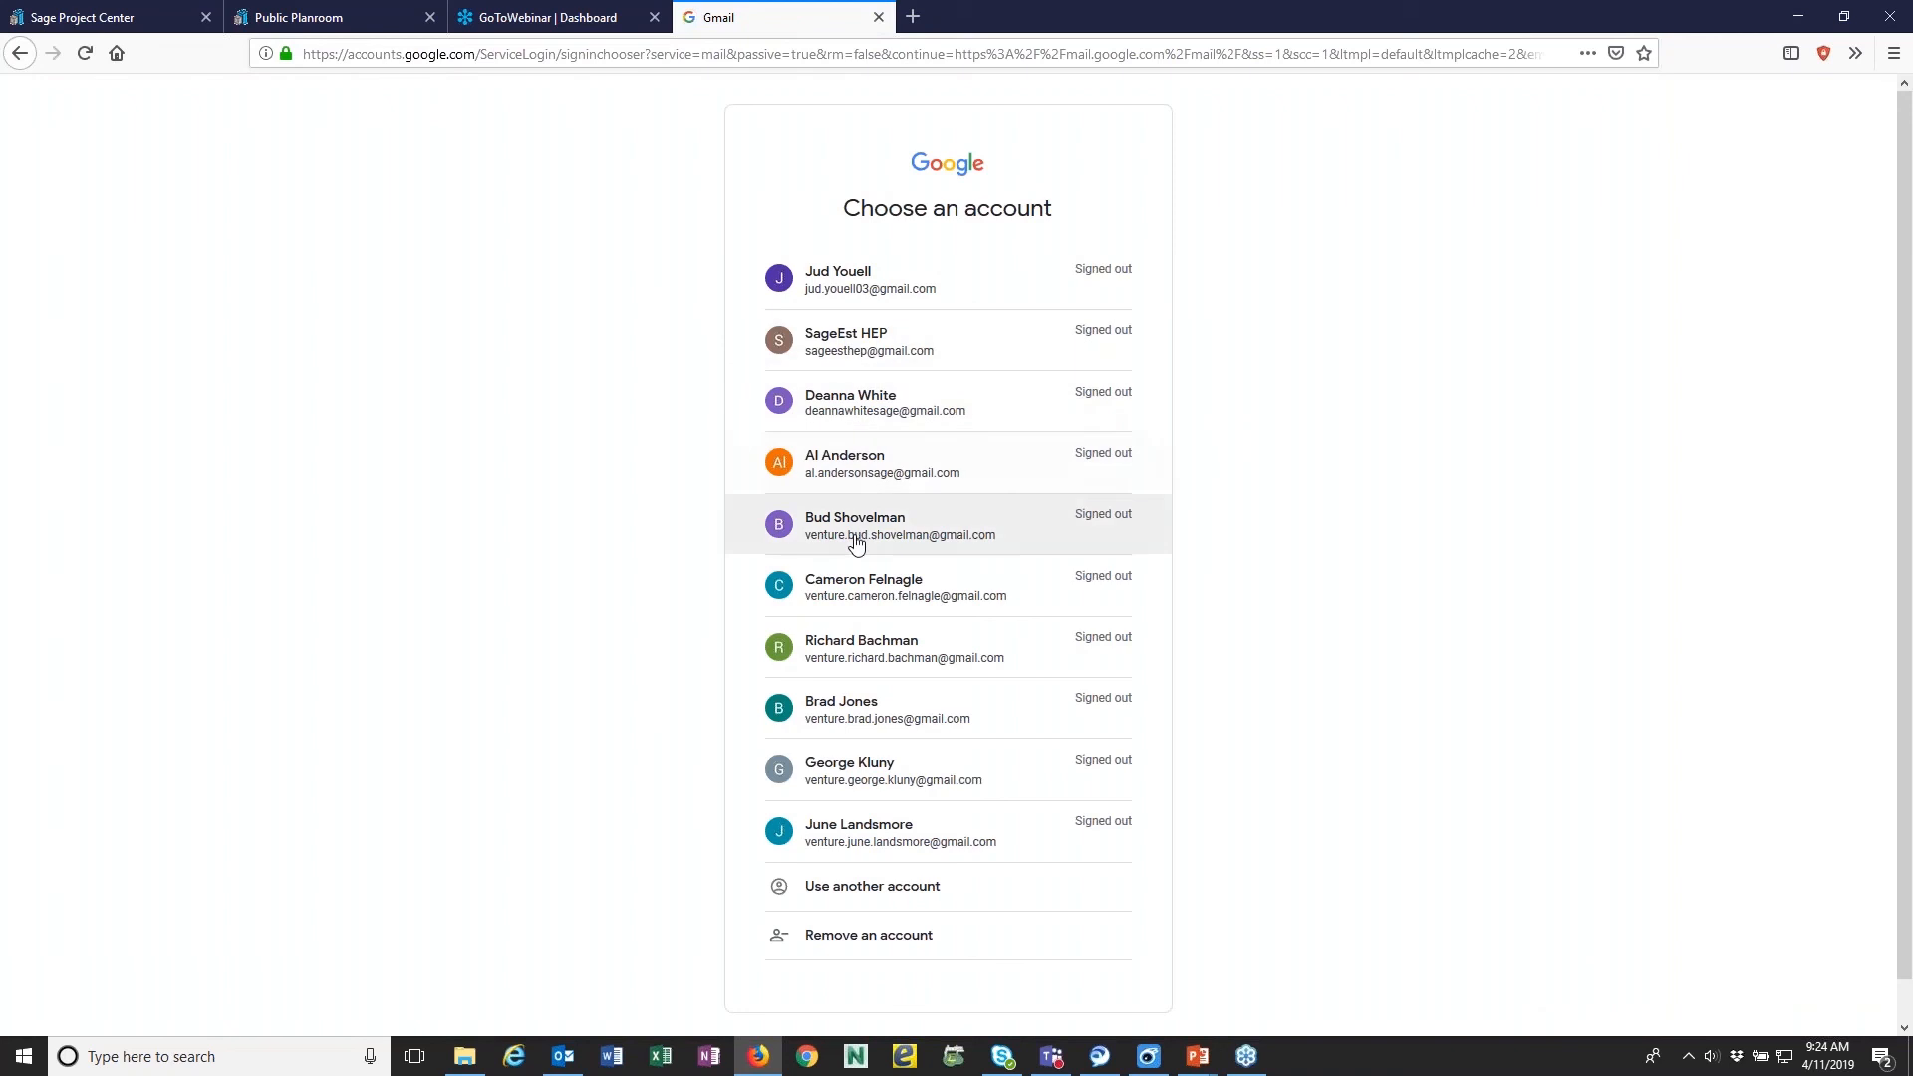
pyautogui.click(870, 721)
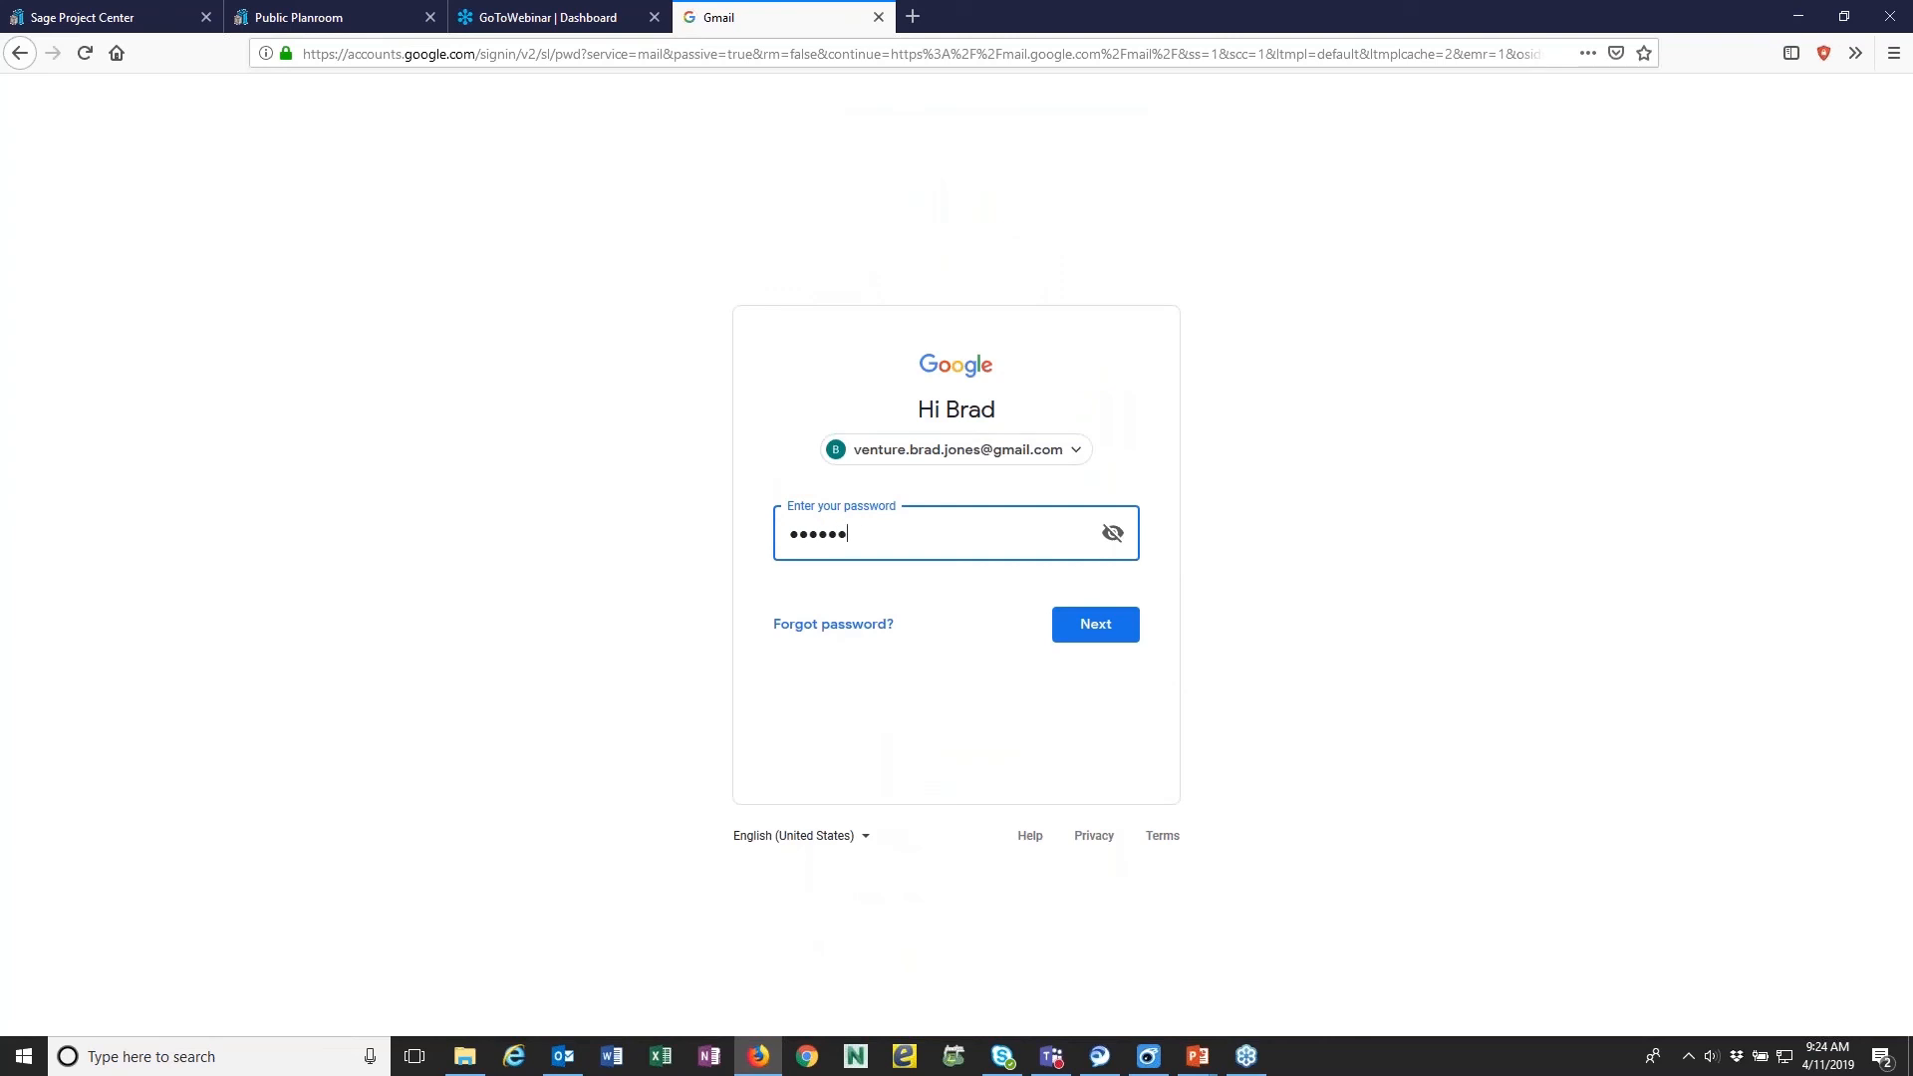
pyautogui.press('Return')
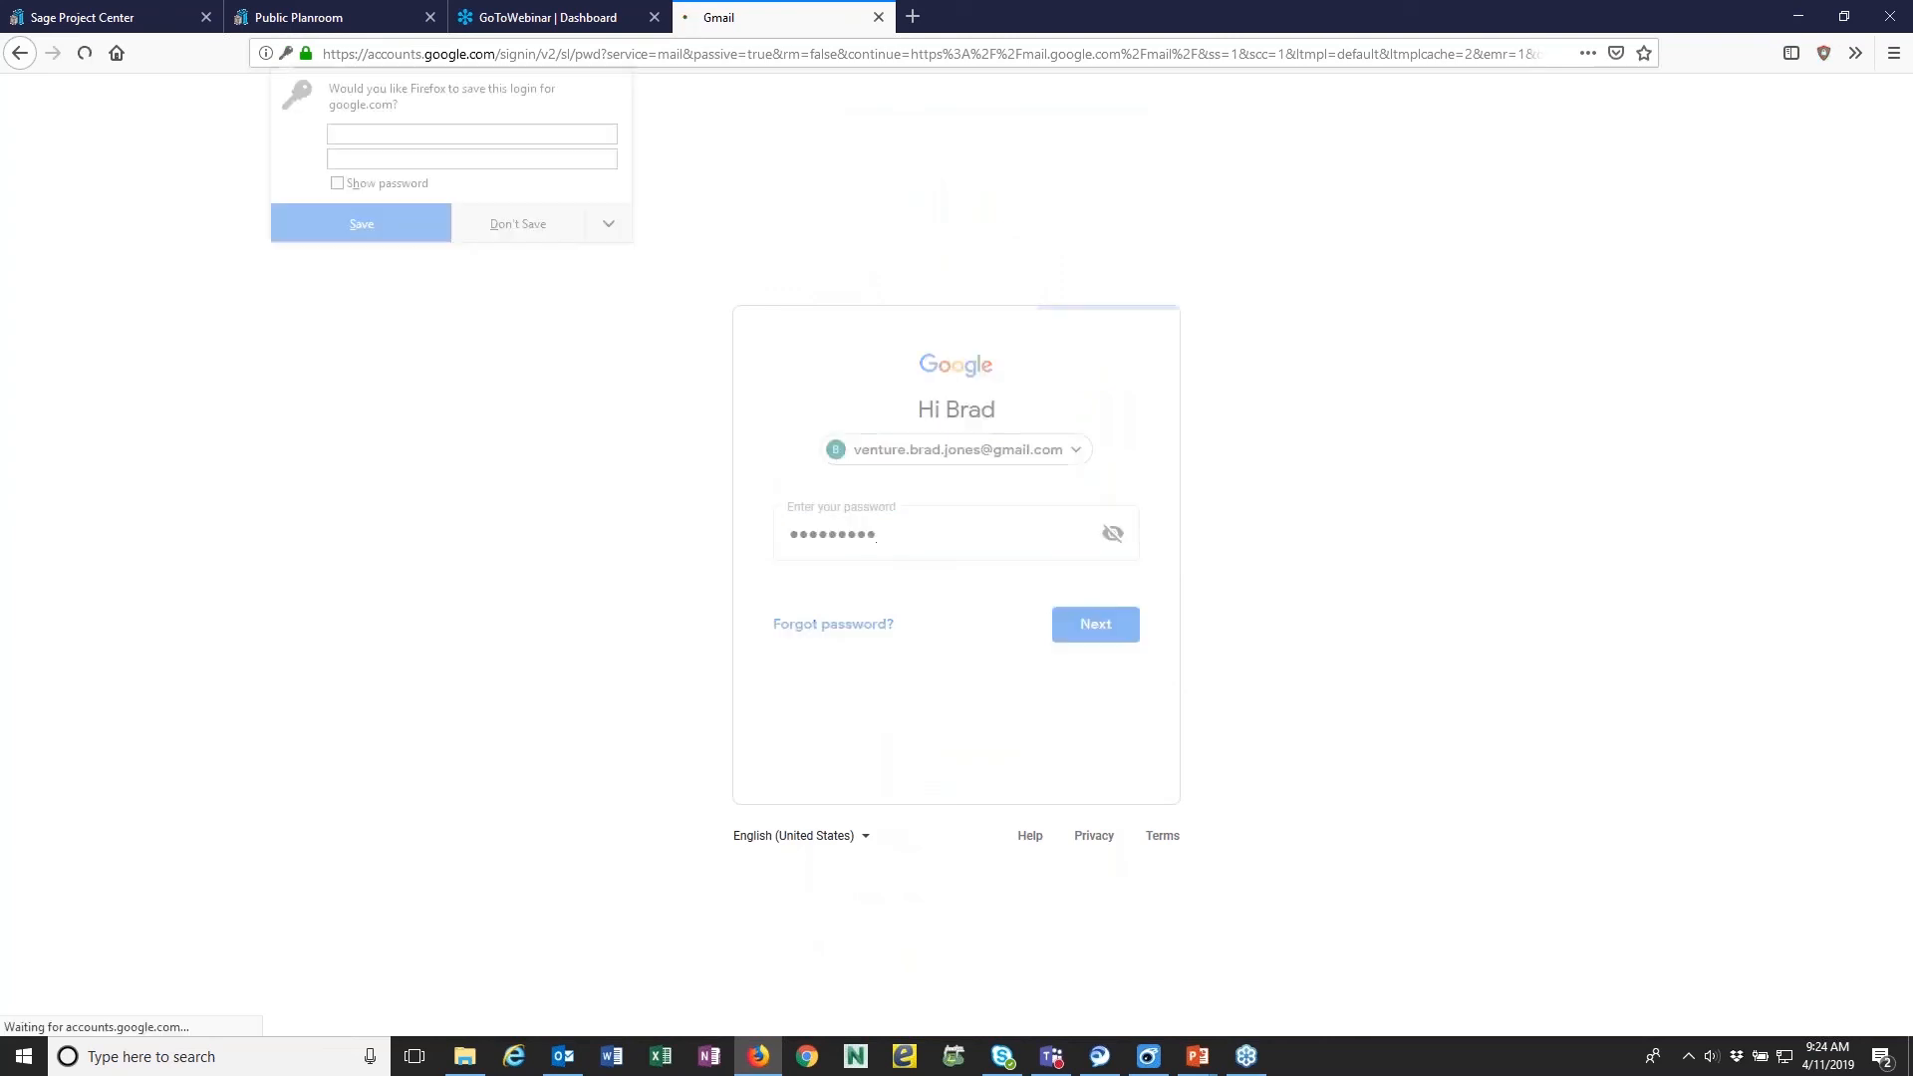
pyautogui.click(520, 229)
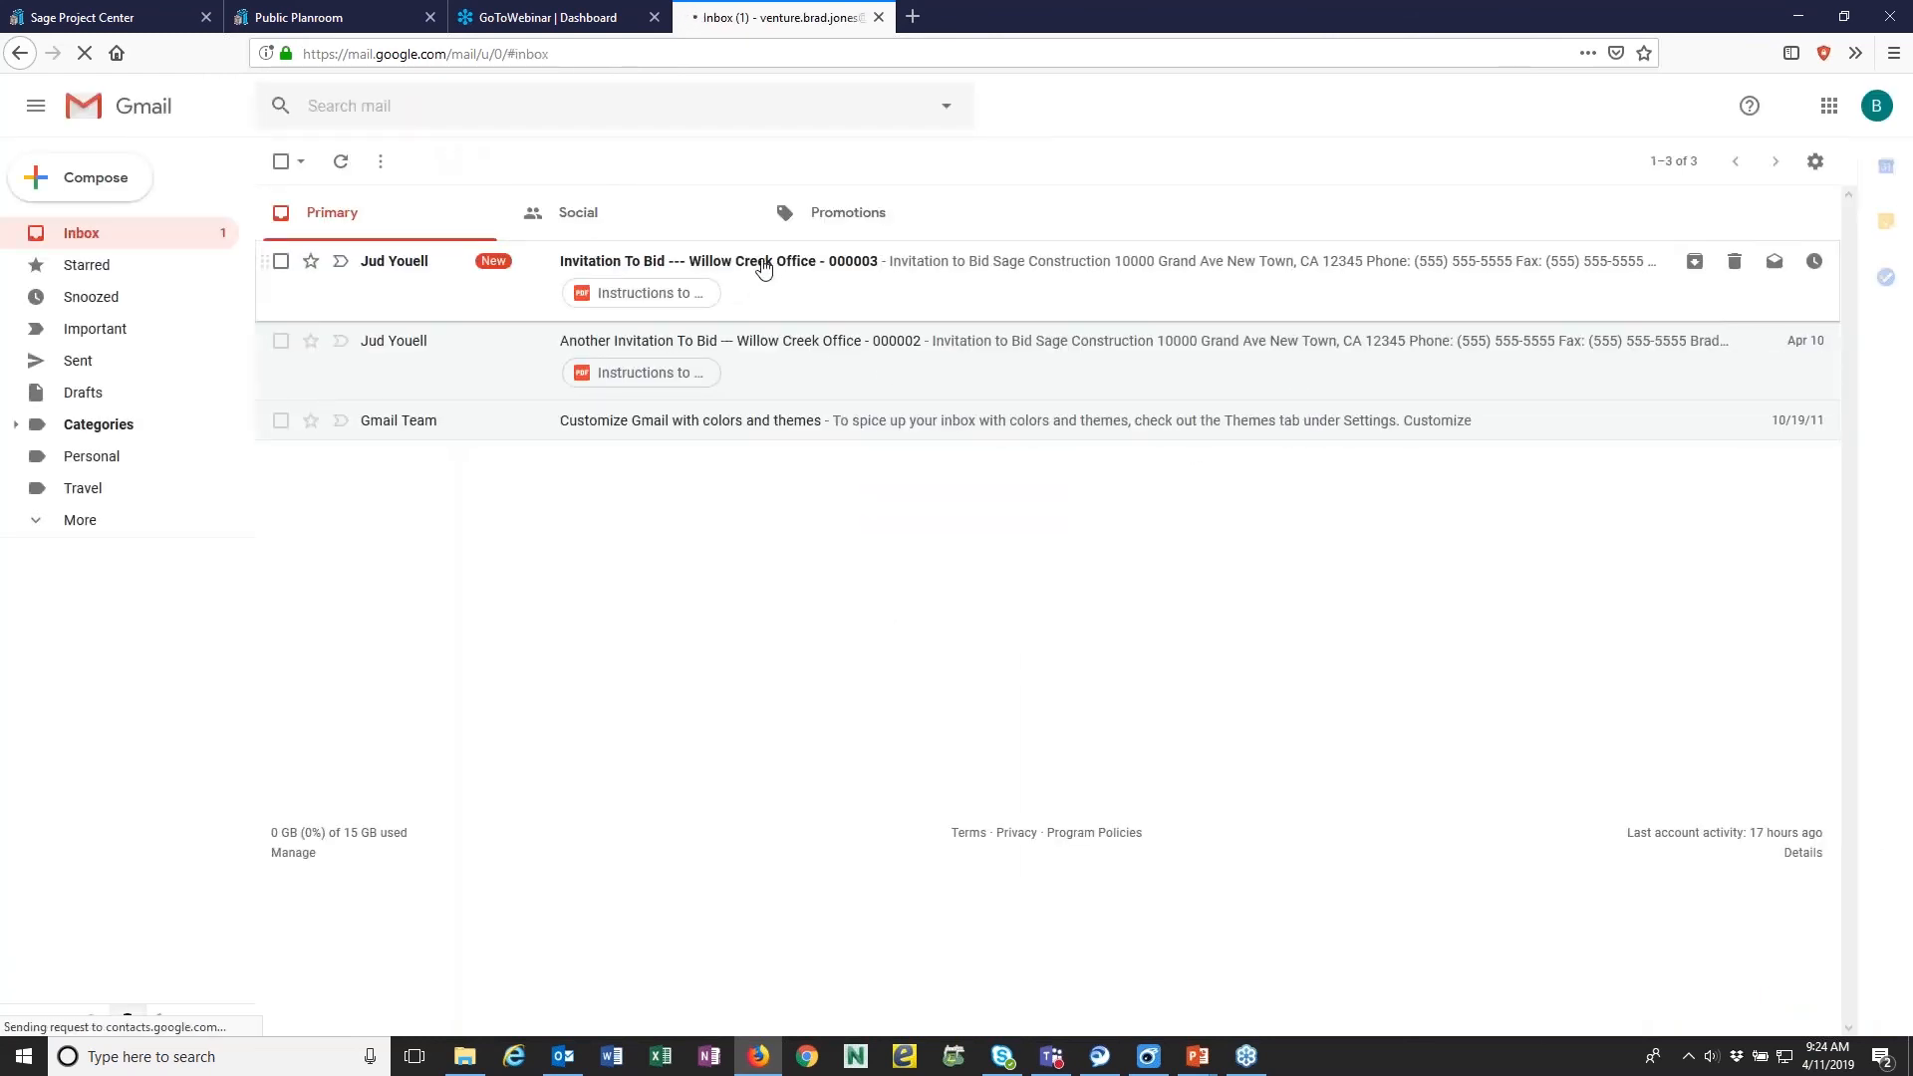
# - Open the Willow Creek Office - 000003 invitation and submit a Will Bid reply with the comment "looks like a fun project"
pyautogui.click(846, 271)
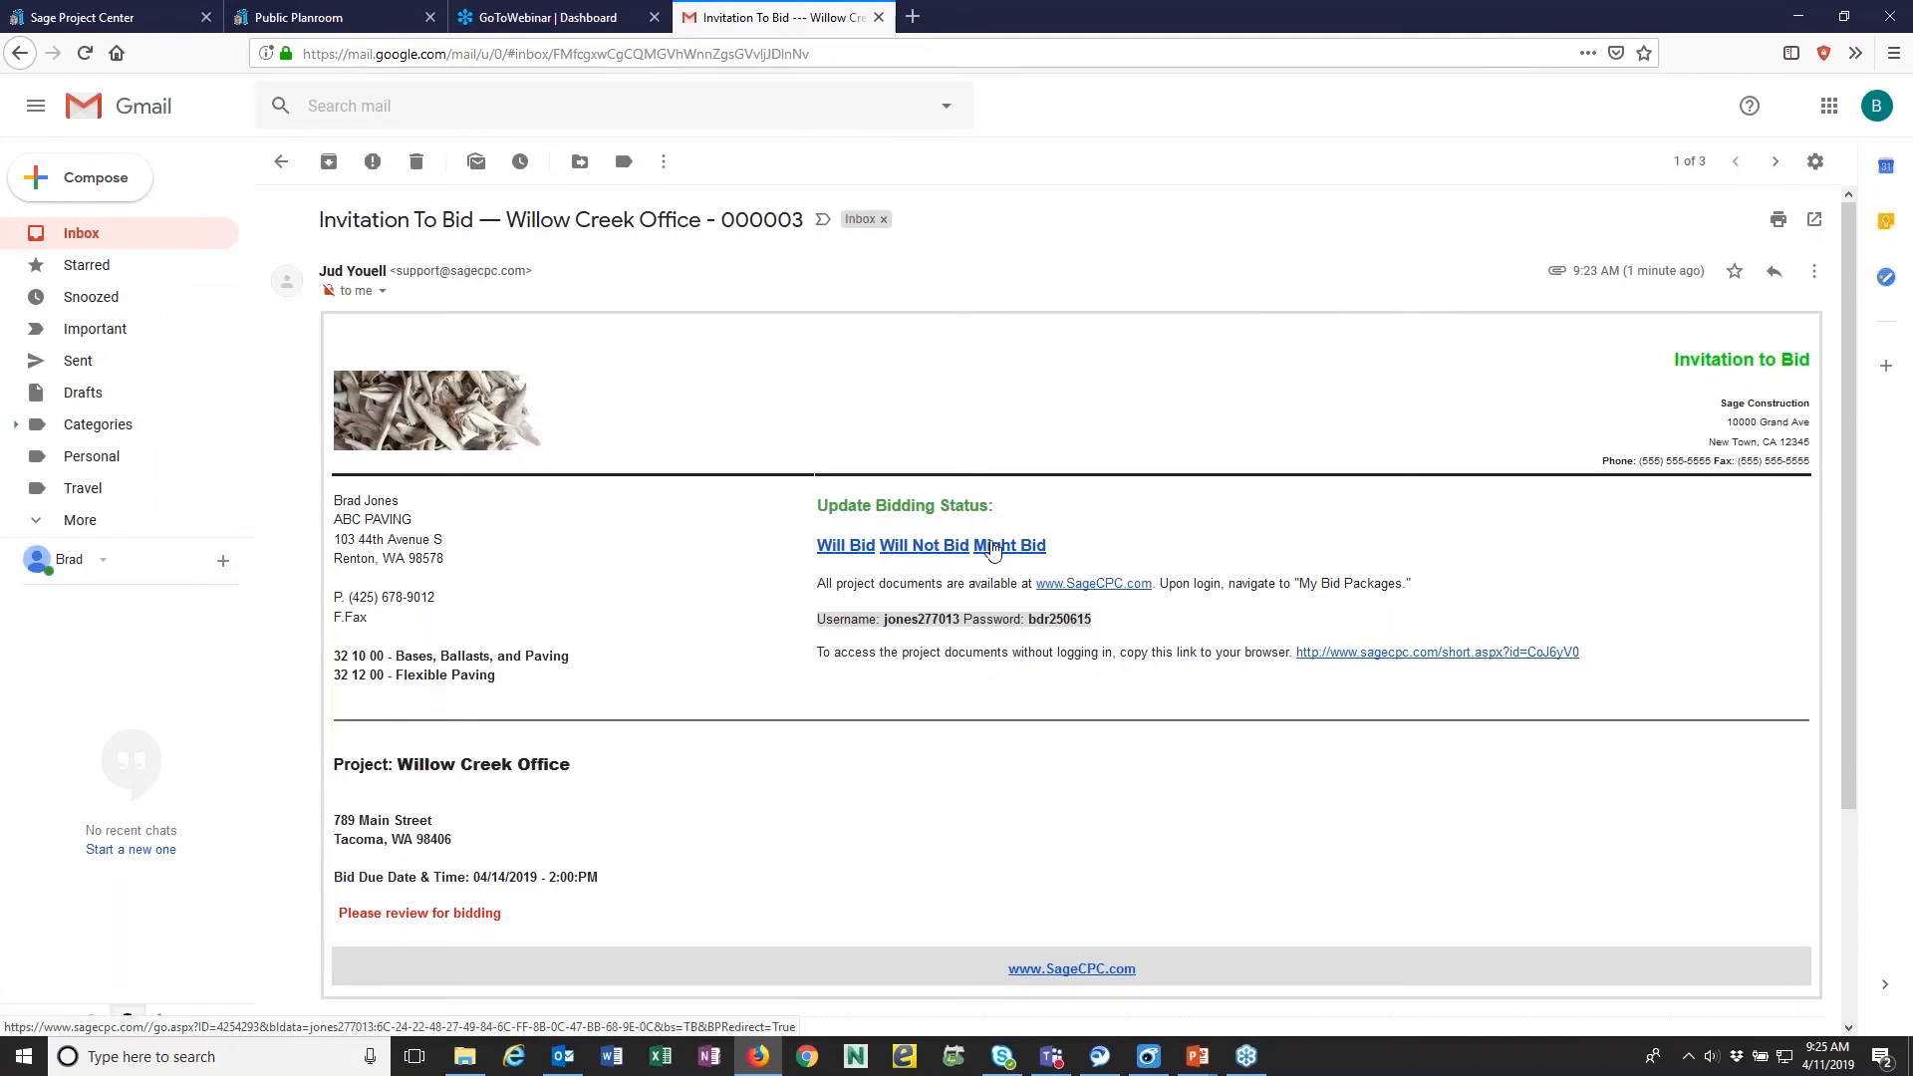
pyautogui.click(839, 549)
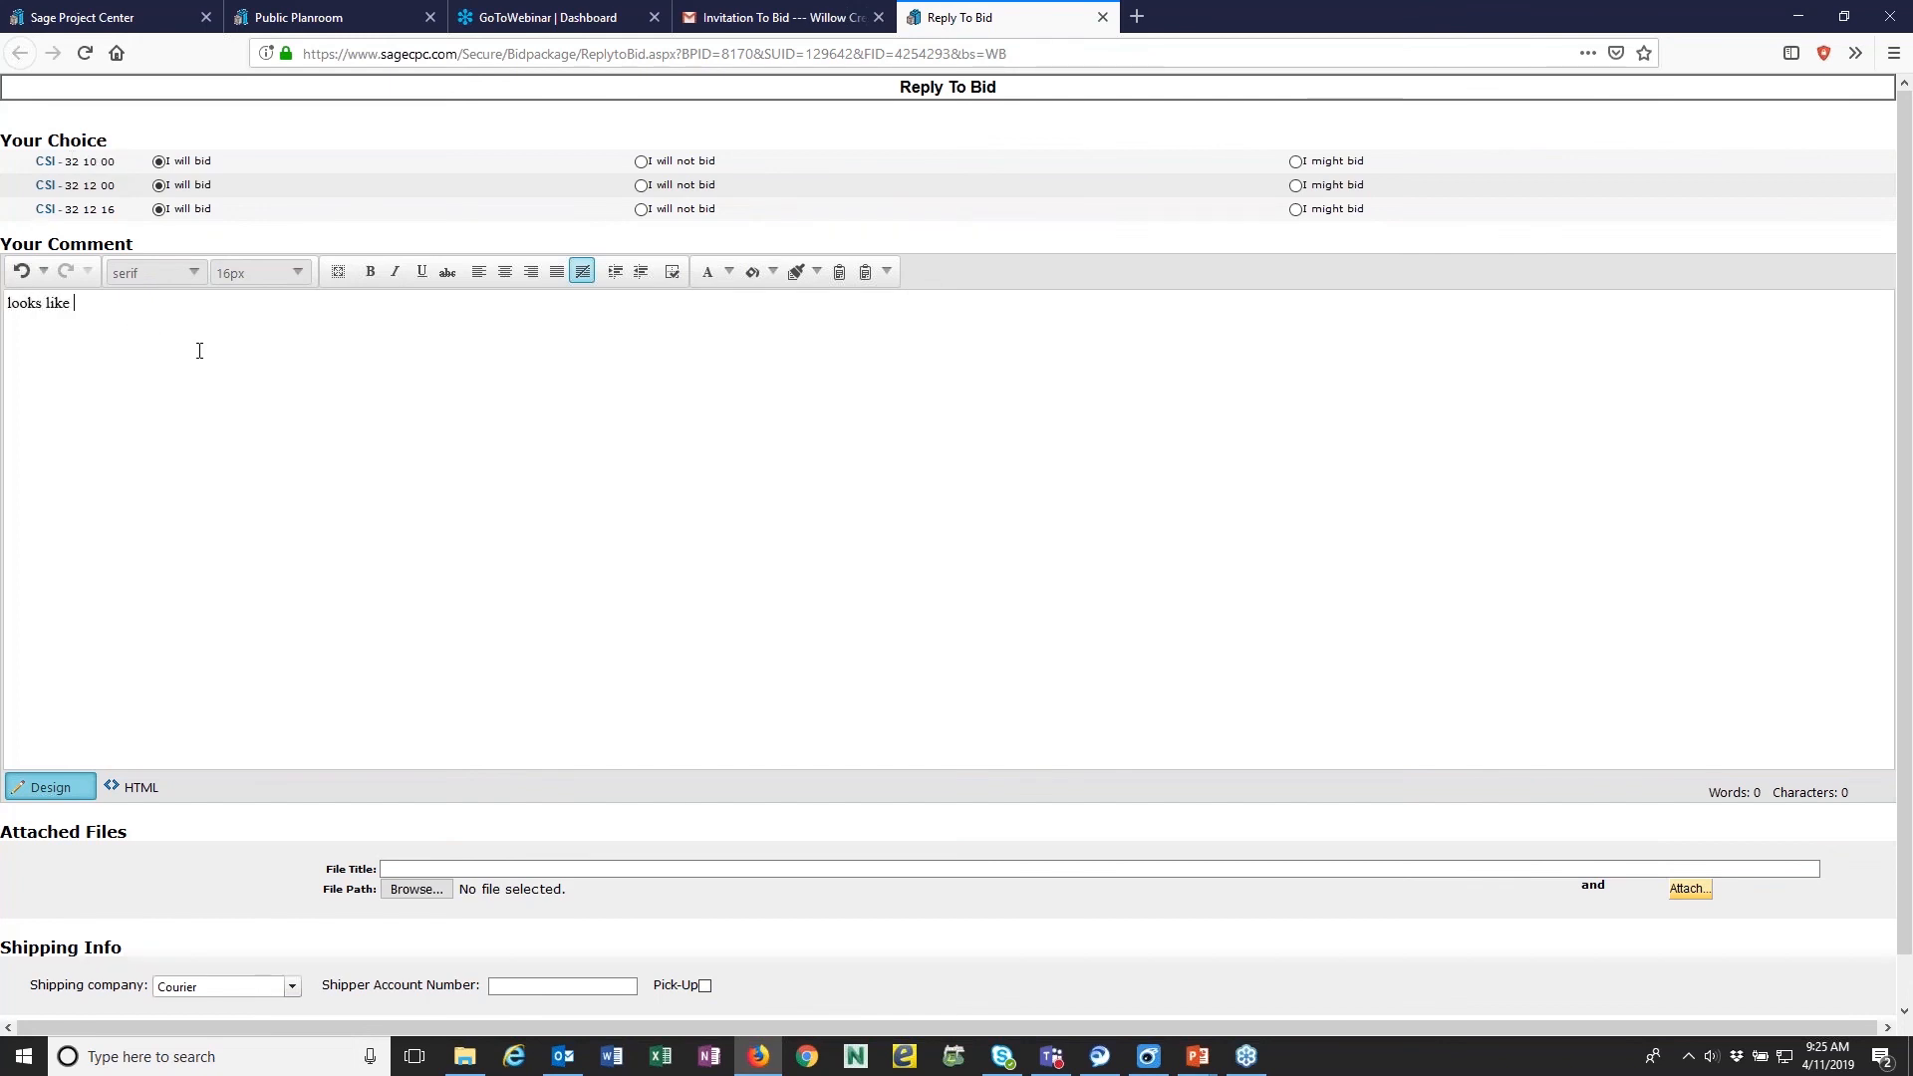
pyautogui.write('n project')
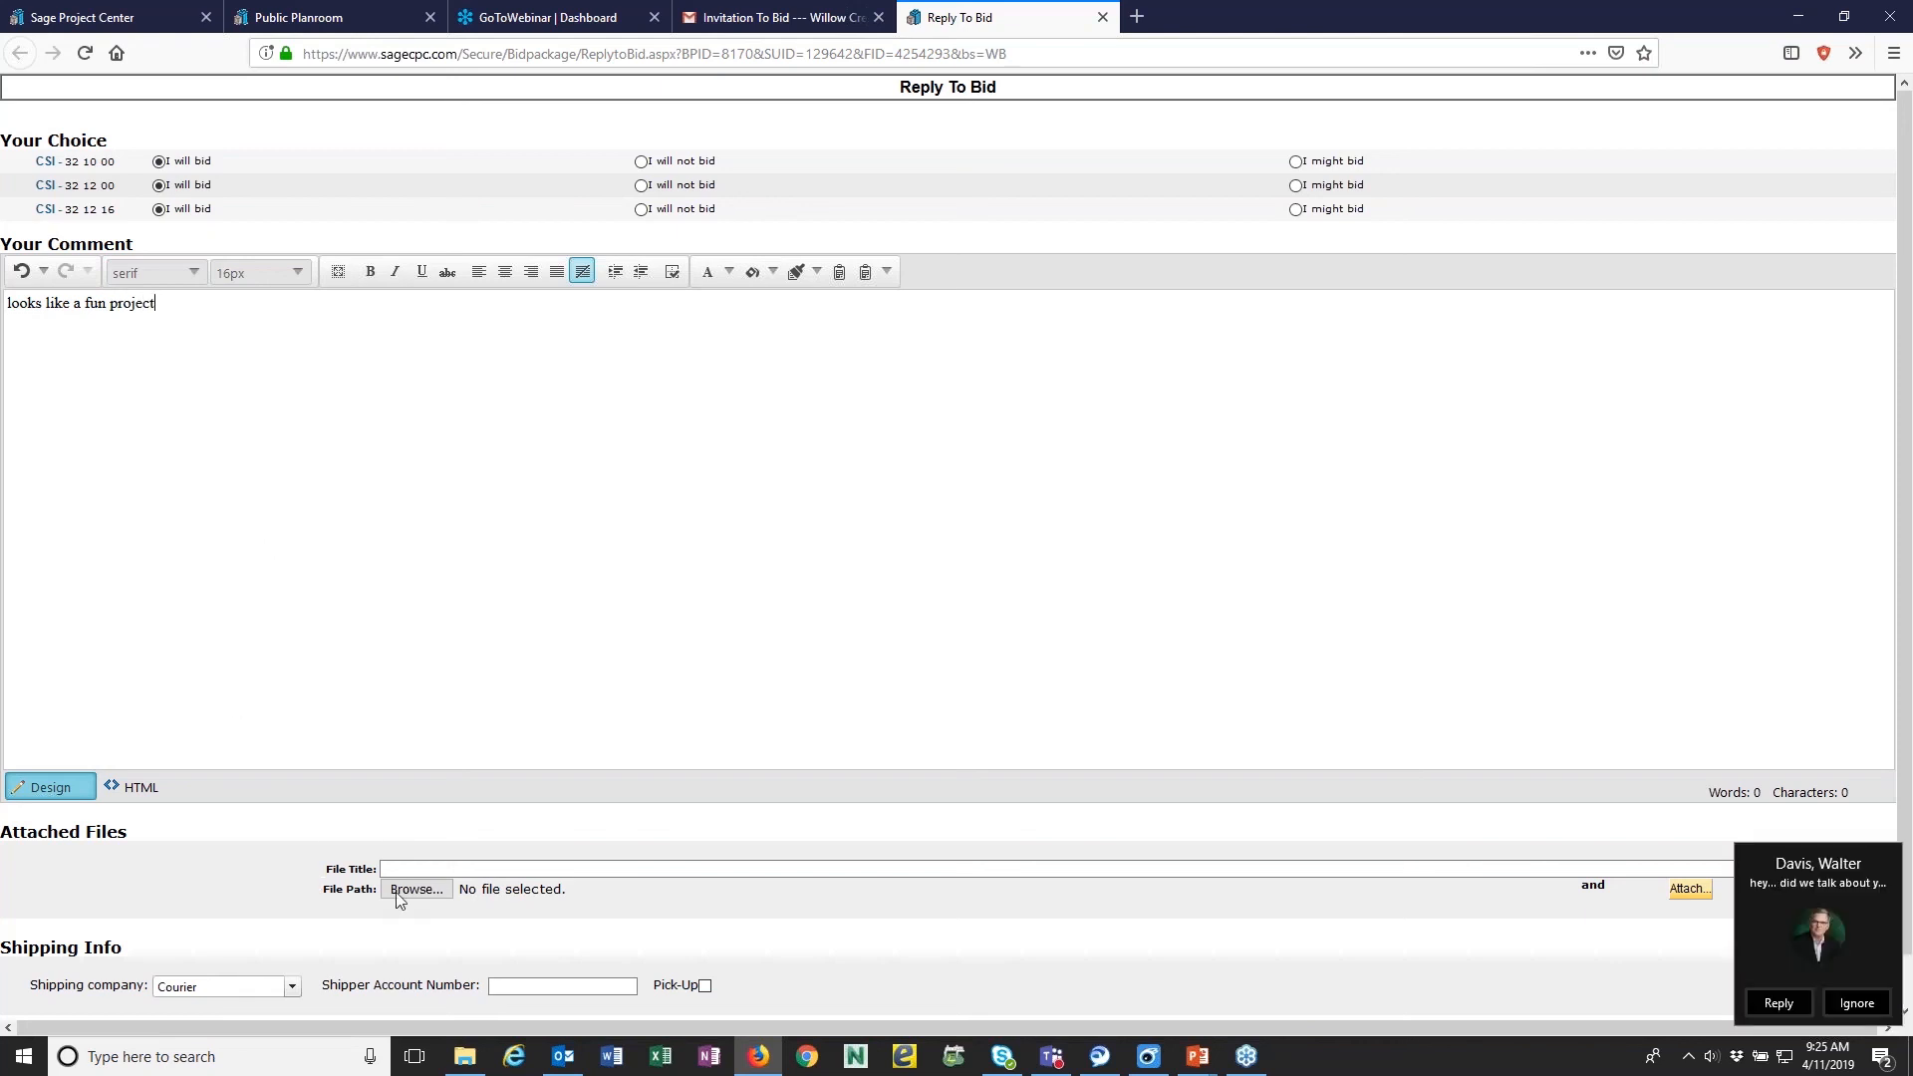
pyautogui.click(1867, 1011)
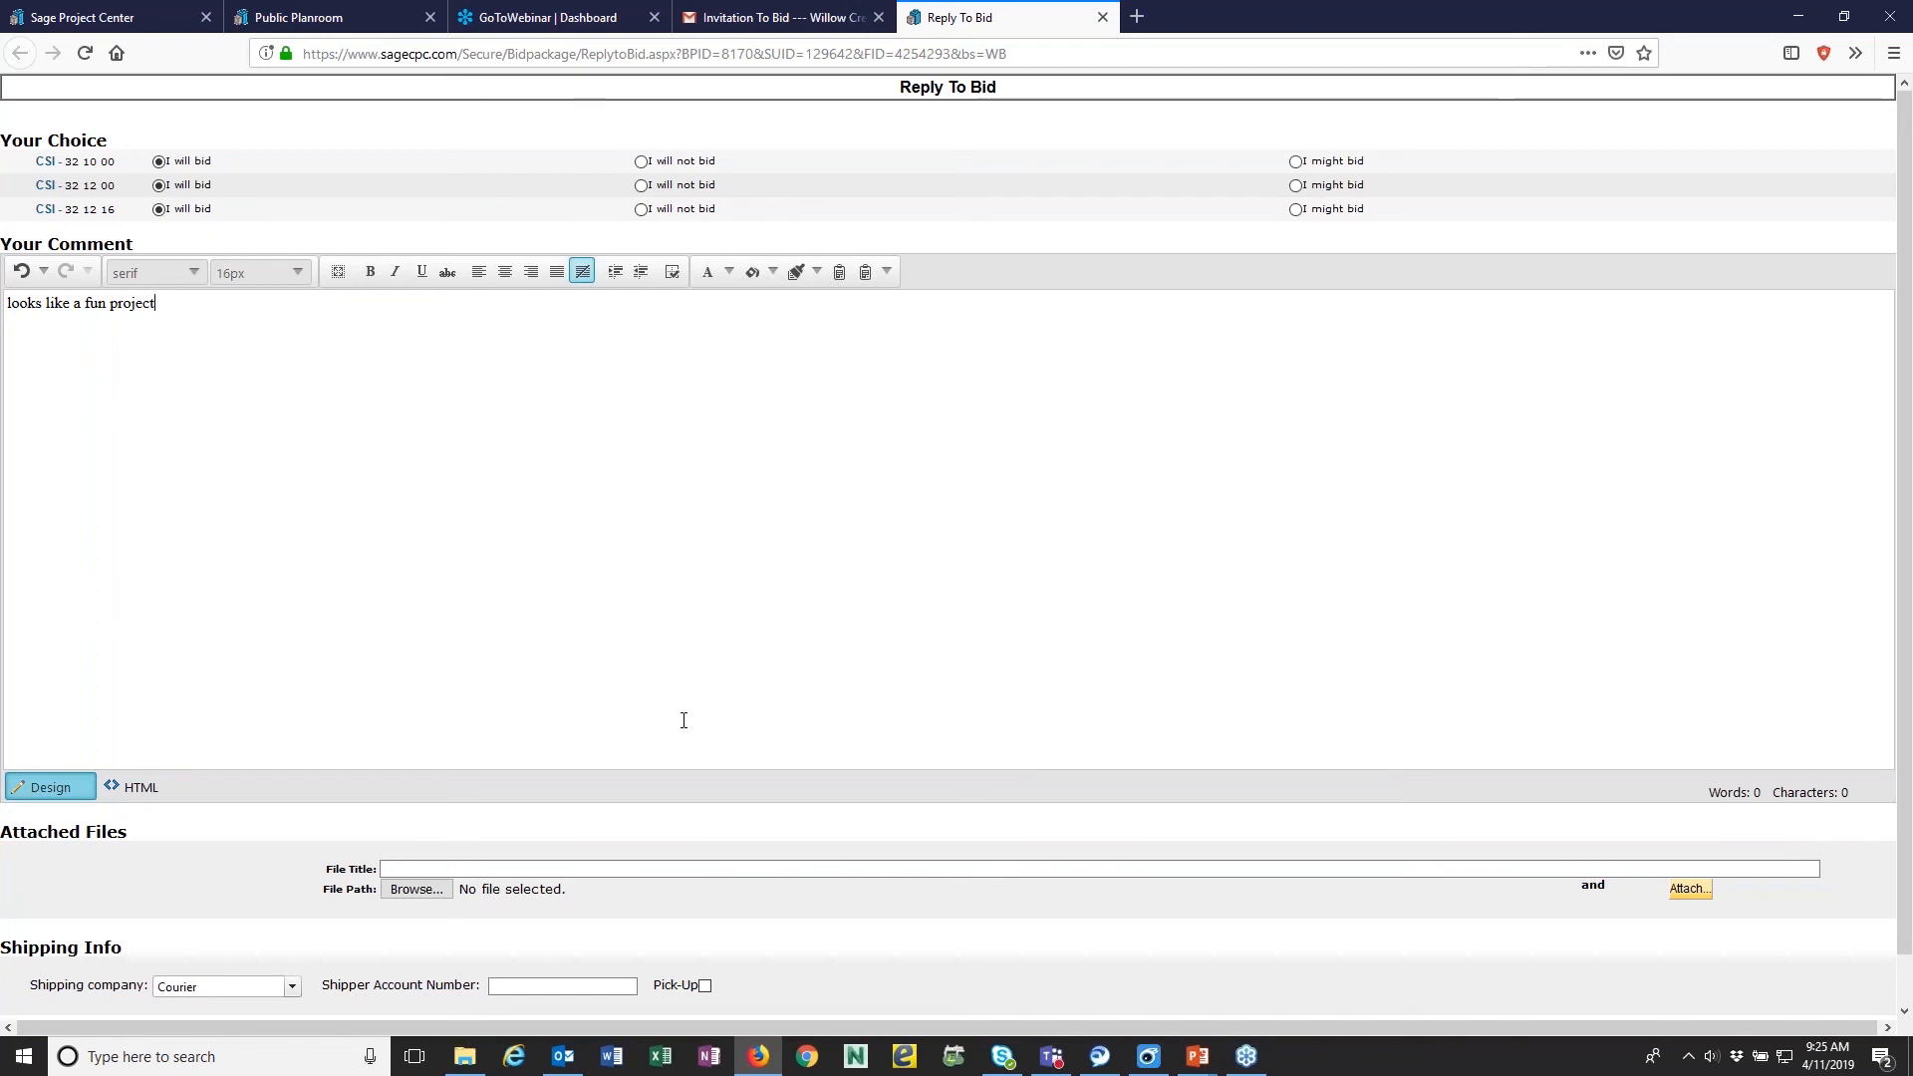
pyautogui.scroll(-1, 684, 719)
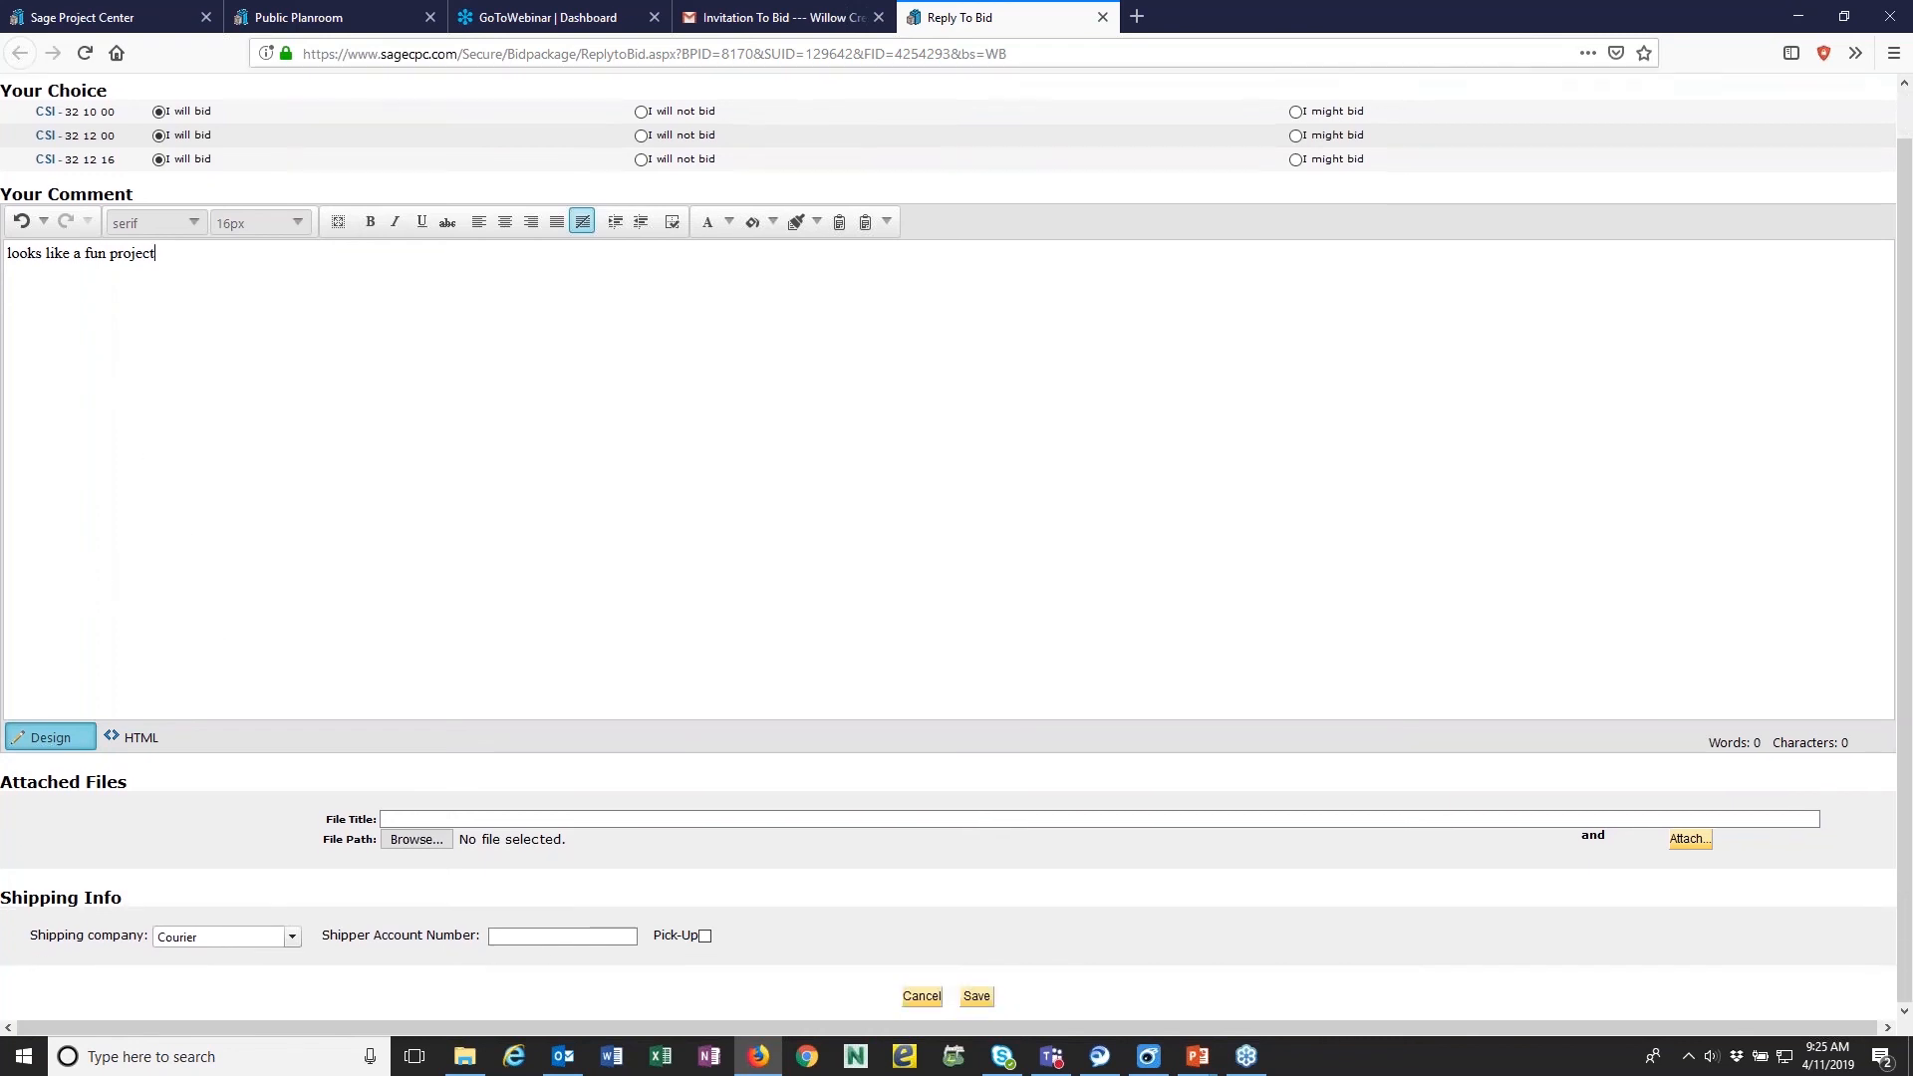
pyautogui.click(976, 996)
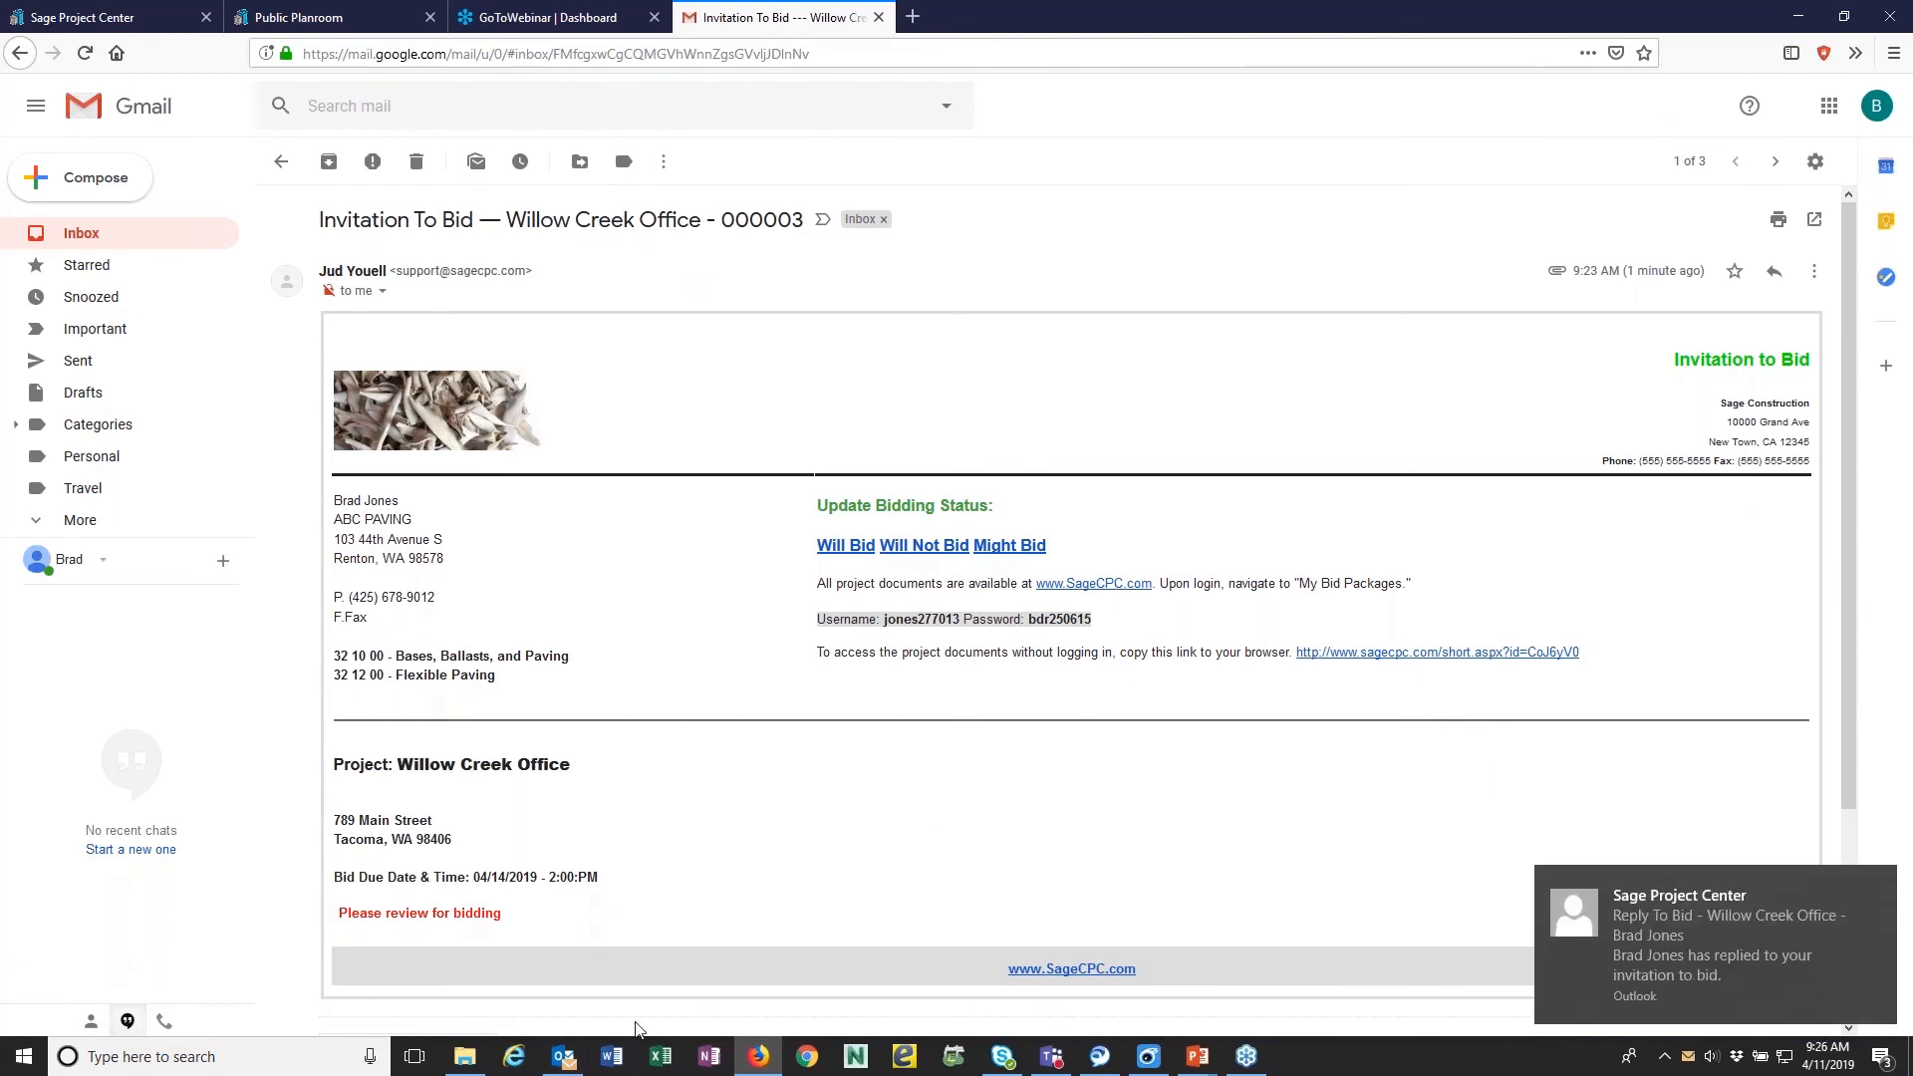
# - Switch to Outlook, read the Sage Project Center notification about the bidder's reply, and minimize the mailbox
pyautogui.moveTo(558, 1067)
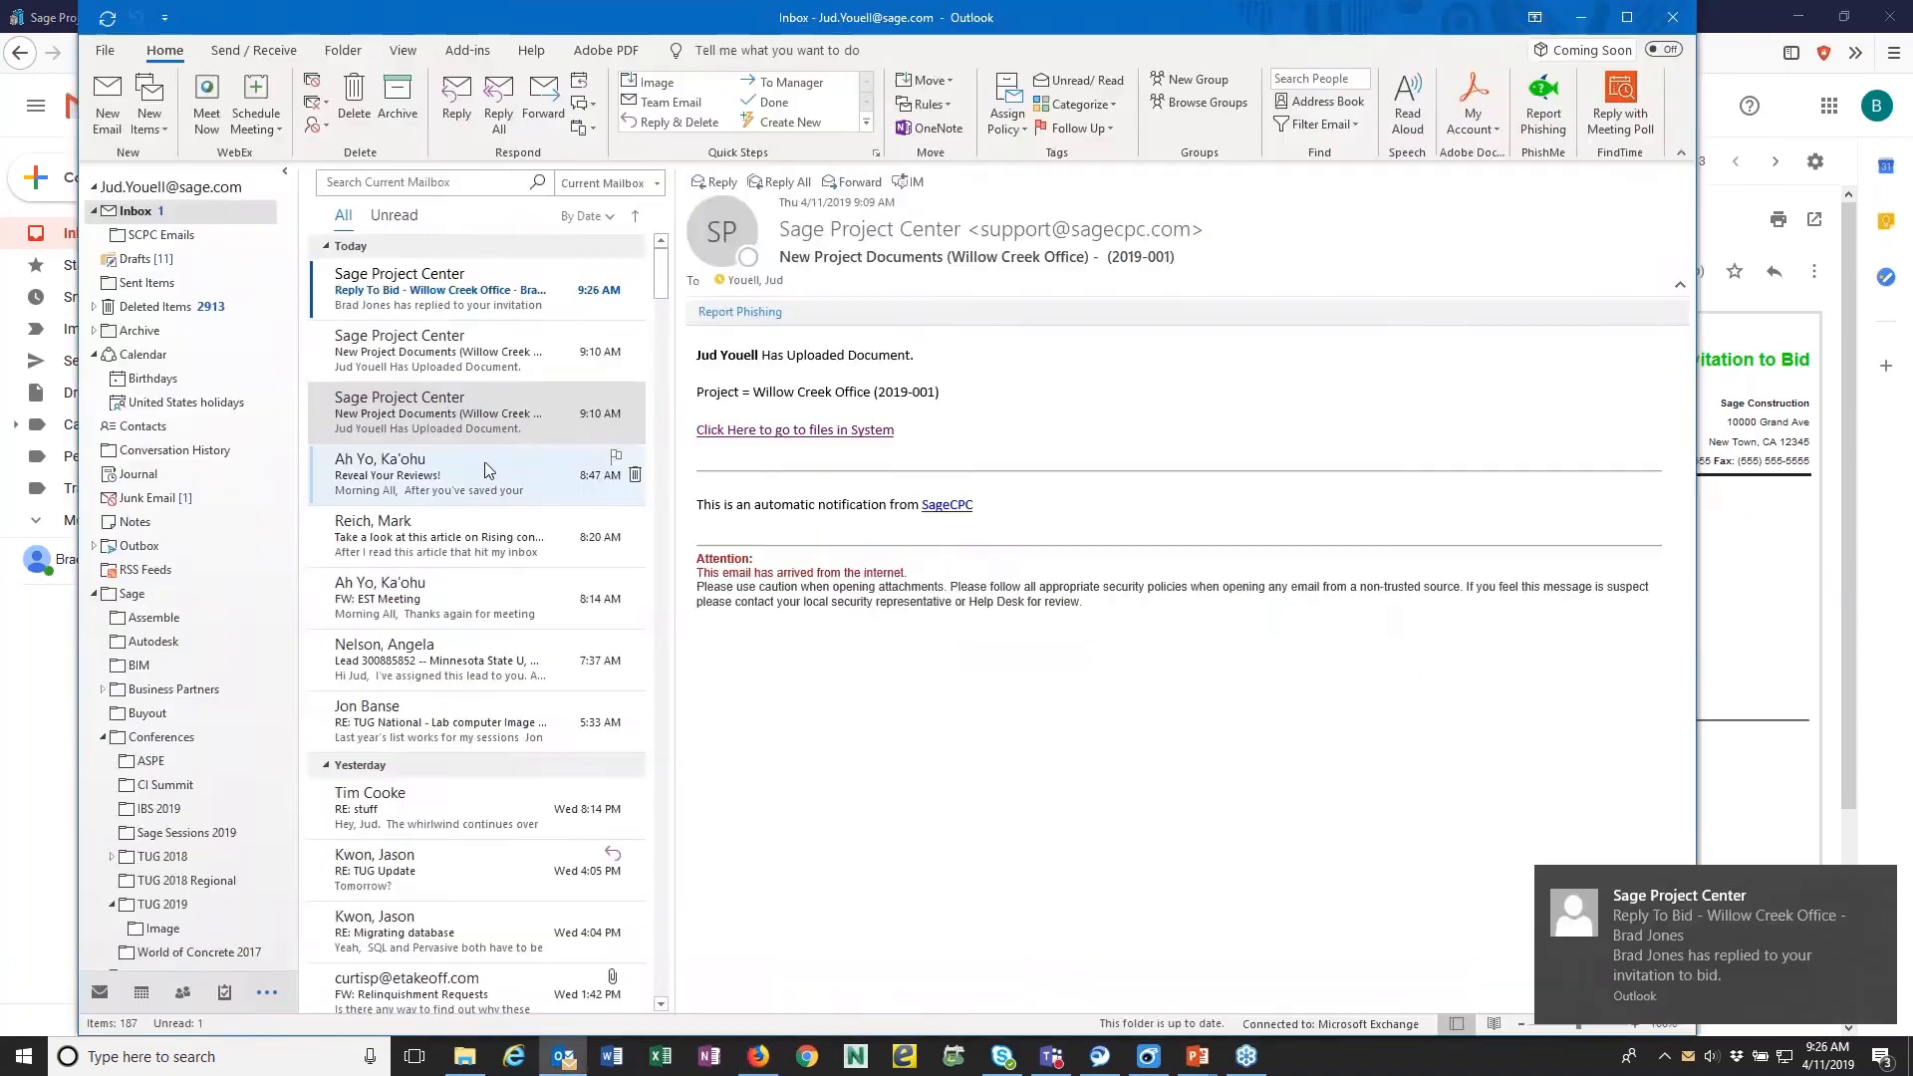
pyautogui.click(430, 301)
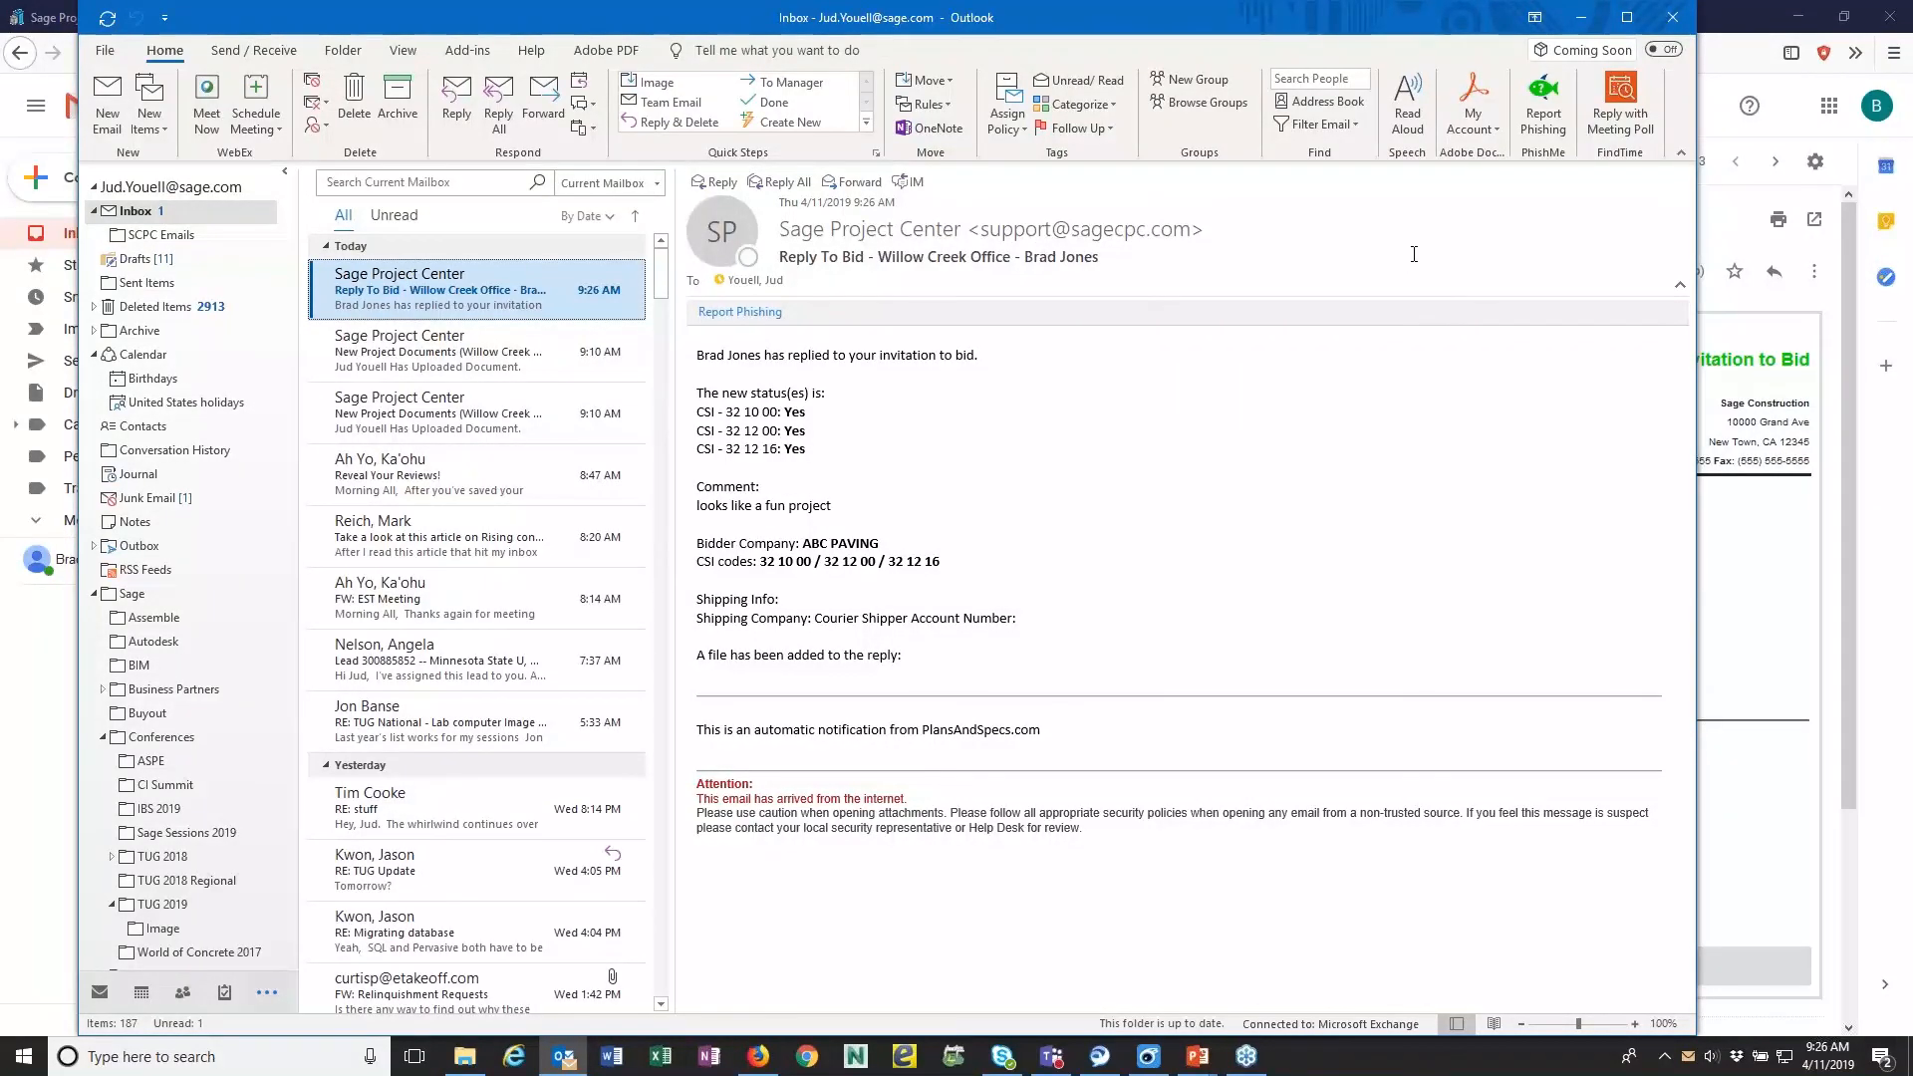
pyautogui.click(1579, 17)
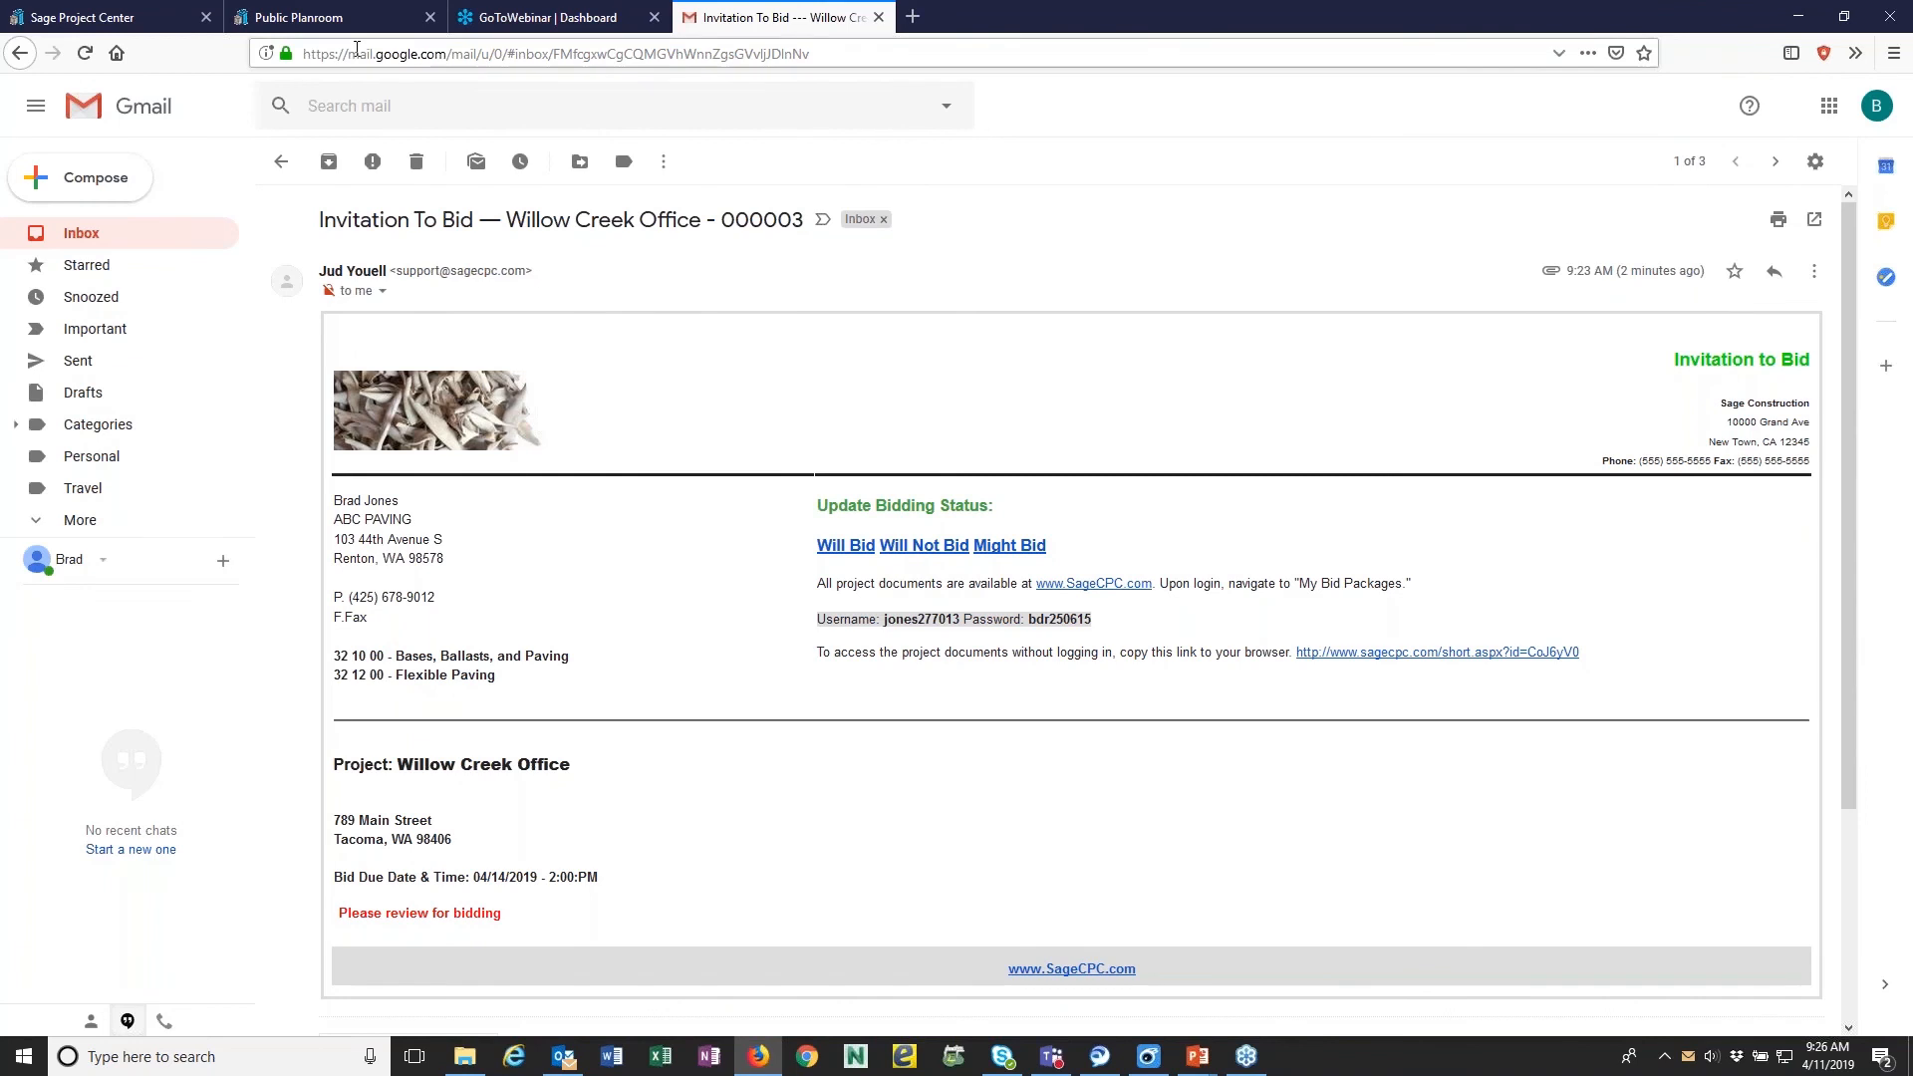
# - Return to Sage Project Center, reopen bid package 000003 from the Bid Packages list, and review its details
pyautogui.click(95, 20)
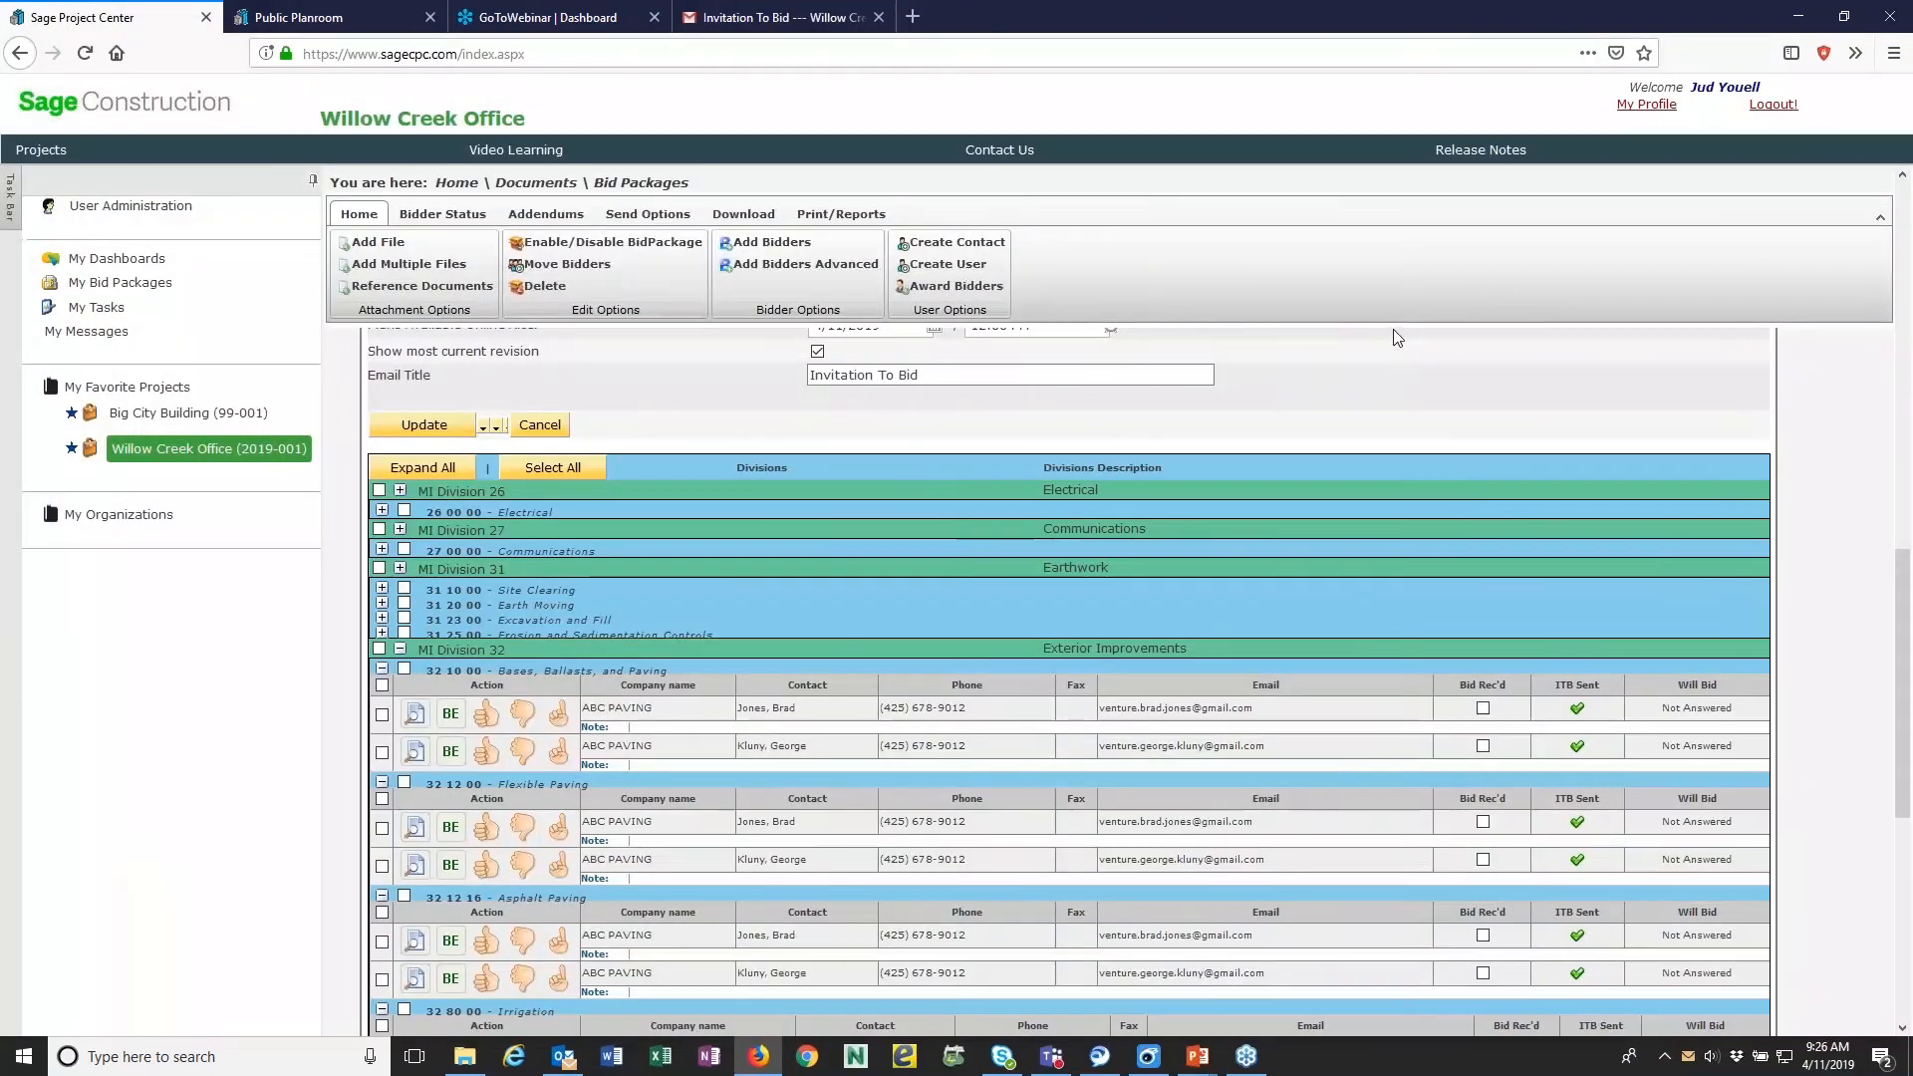
pyautogui.click(623, 211)
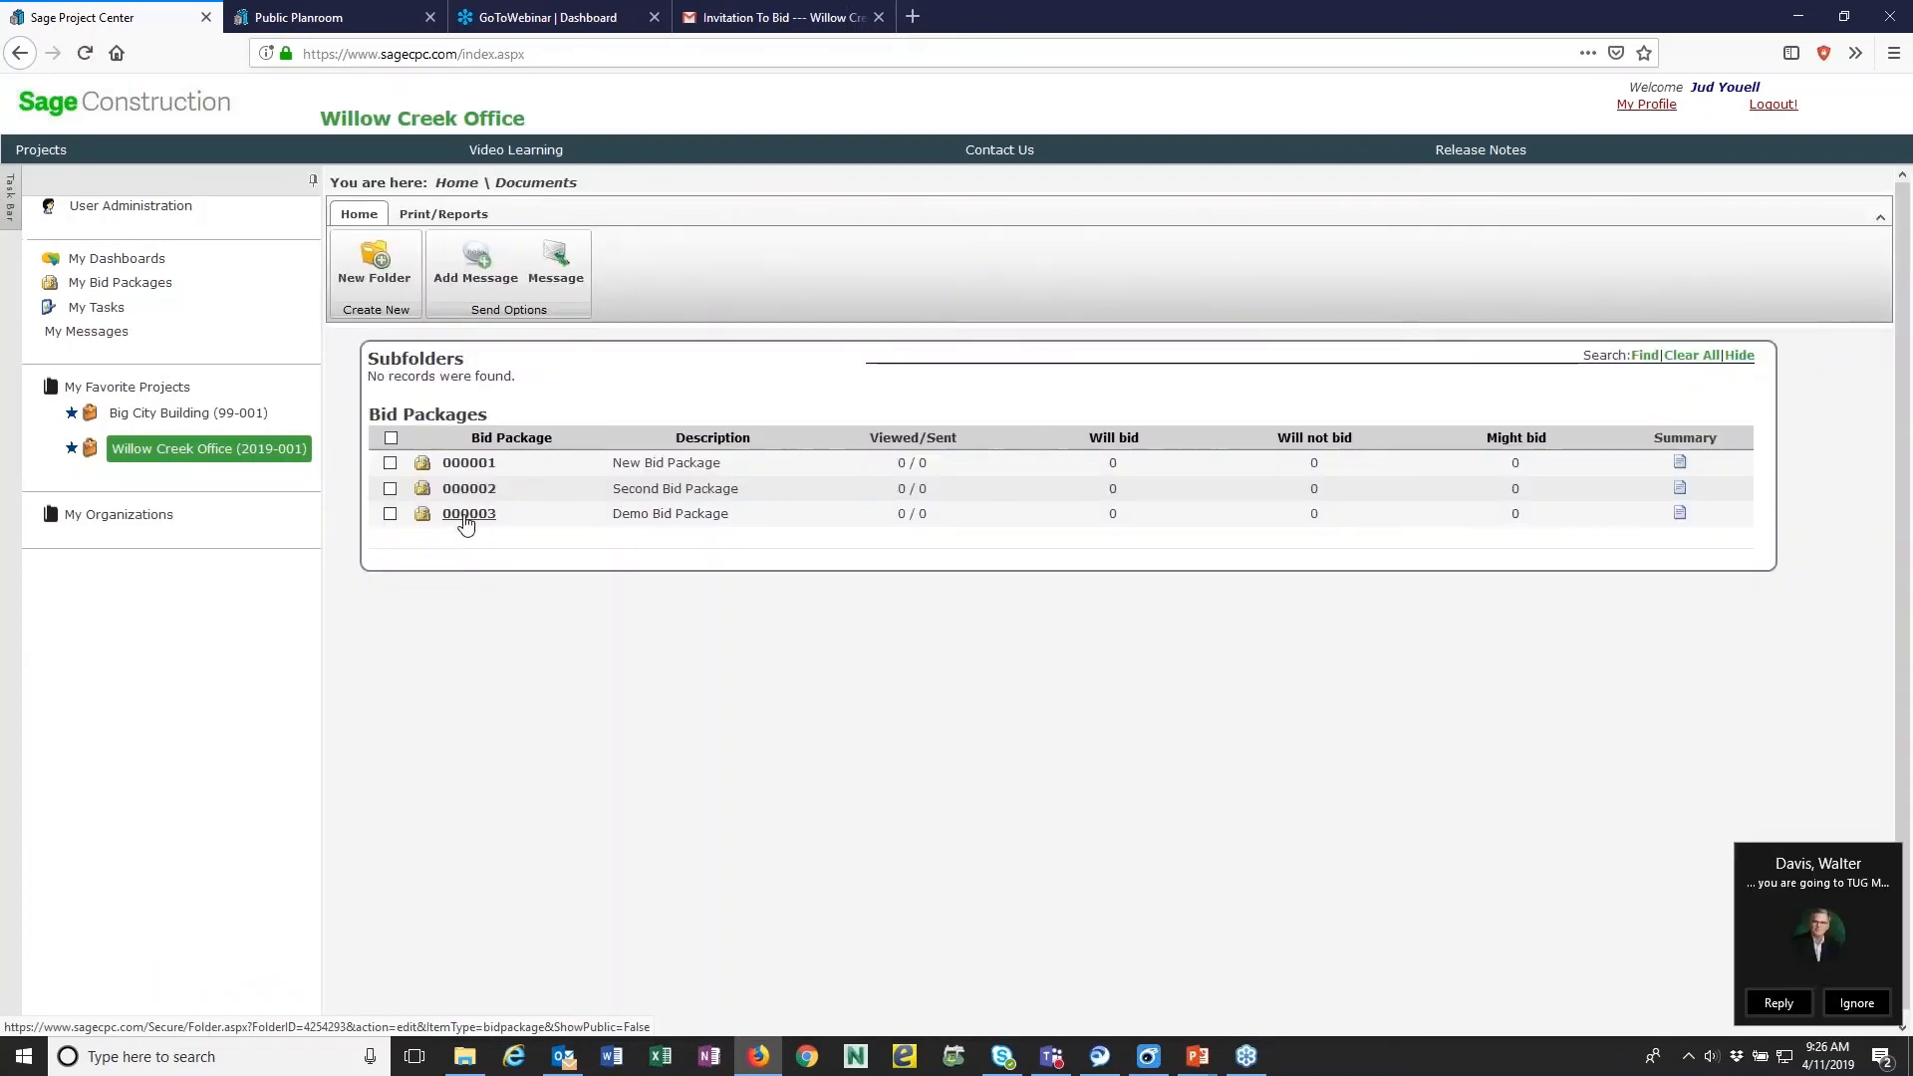
pyautogui.click(466, 513)
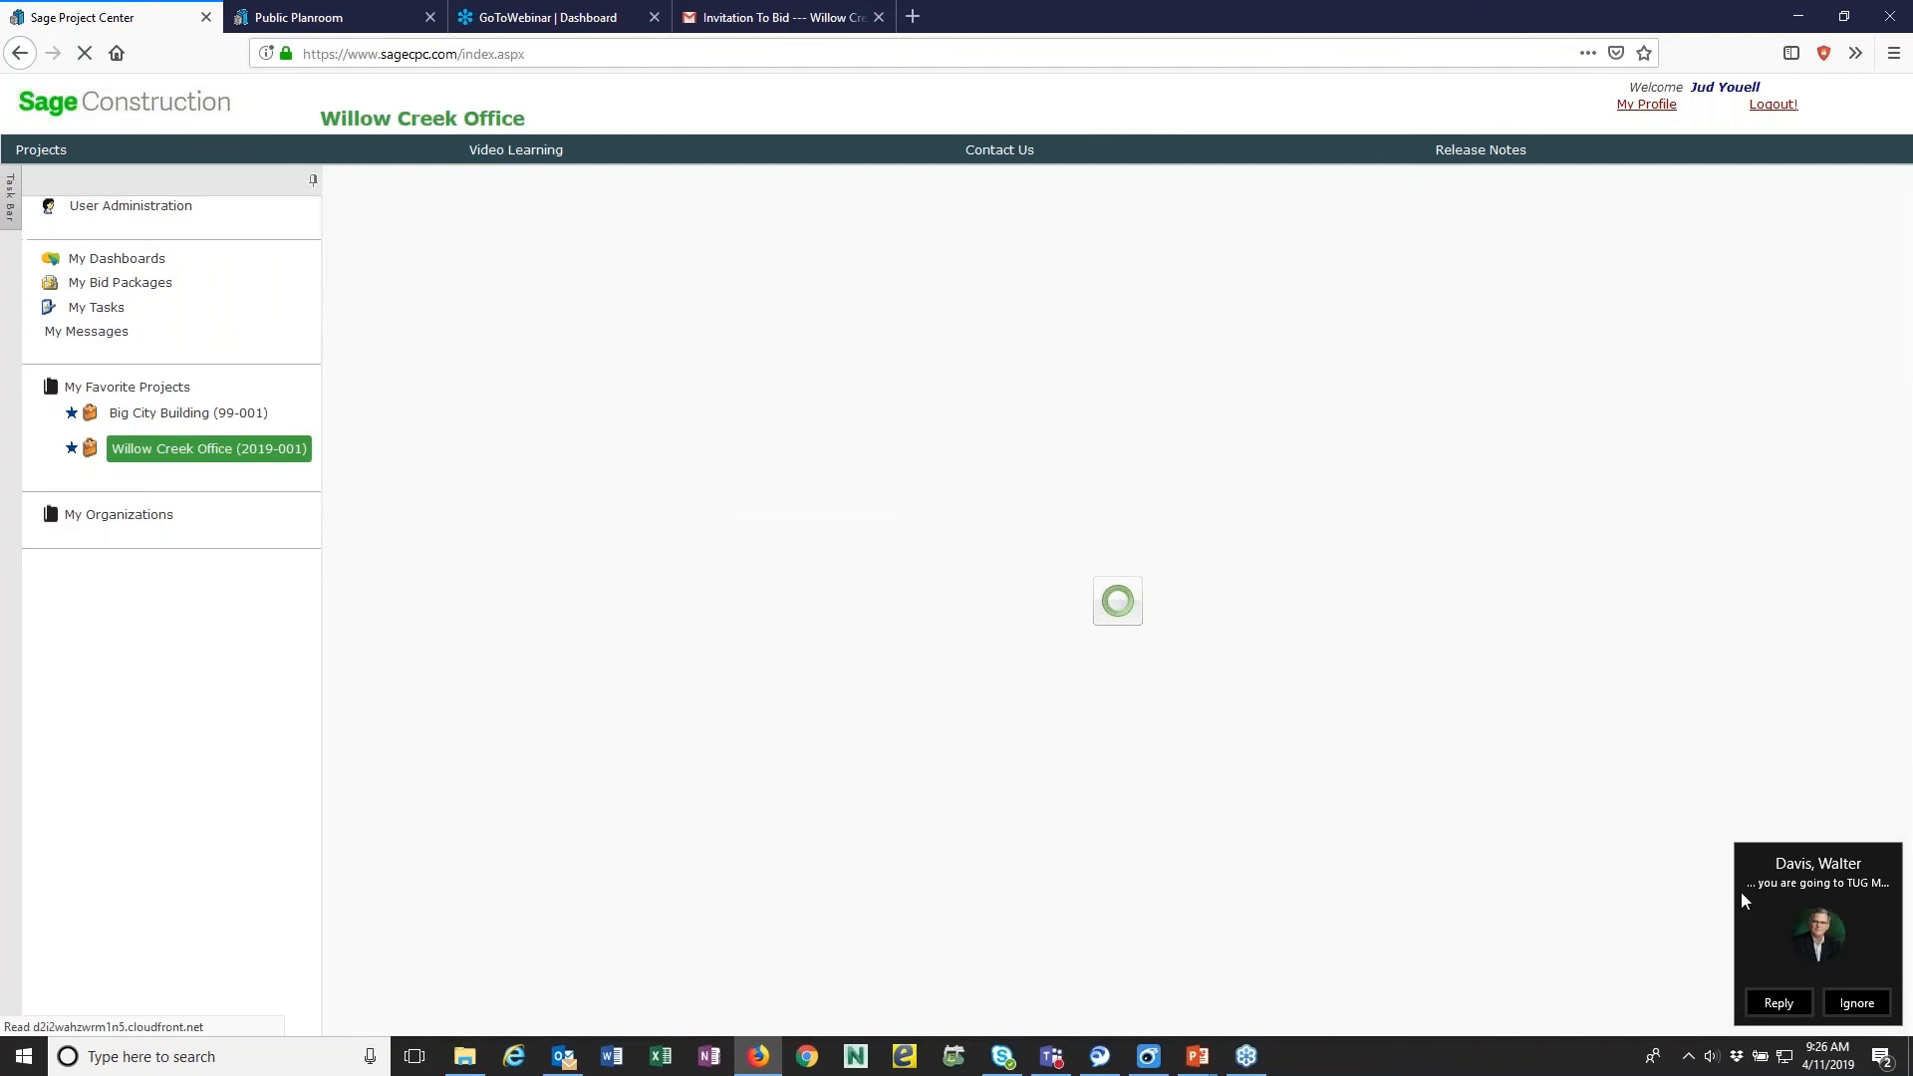
pyautogui.click(1778, 1002)
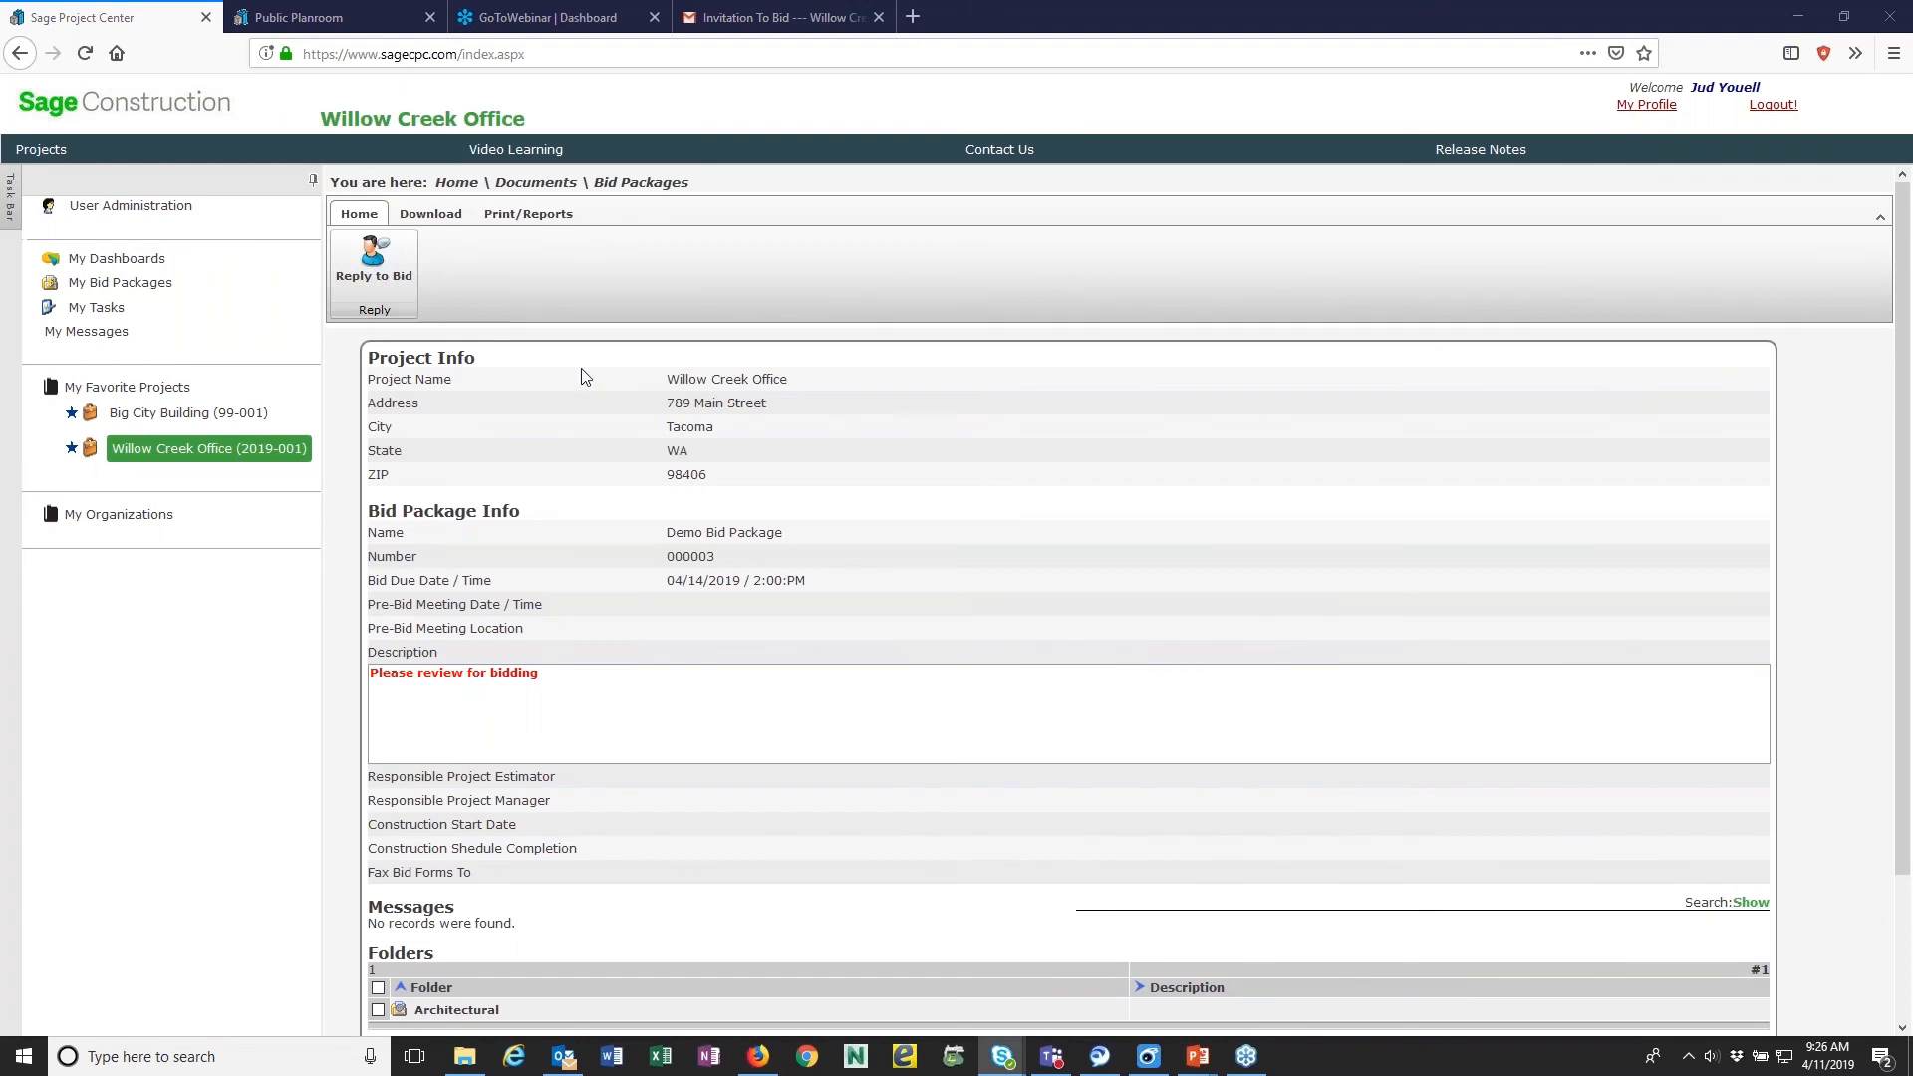
pyautogui.scroll(-3, 601, 742)
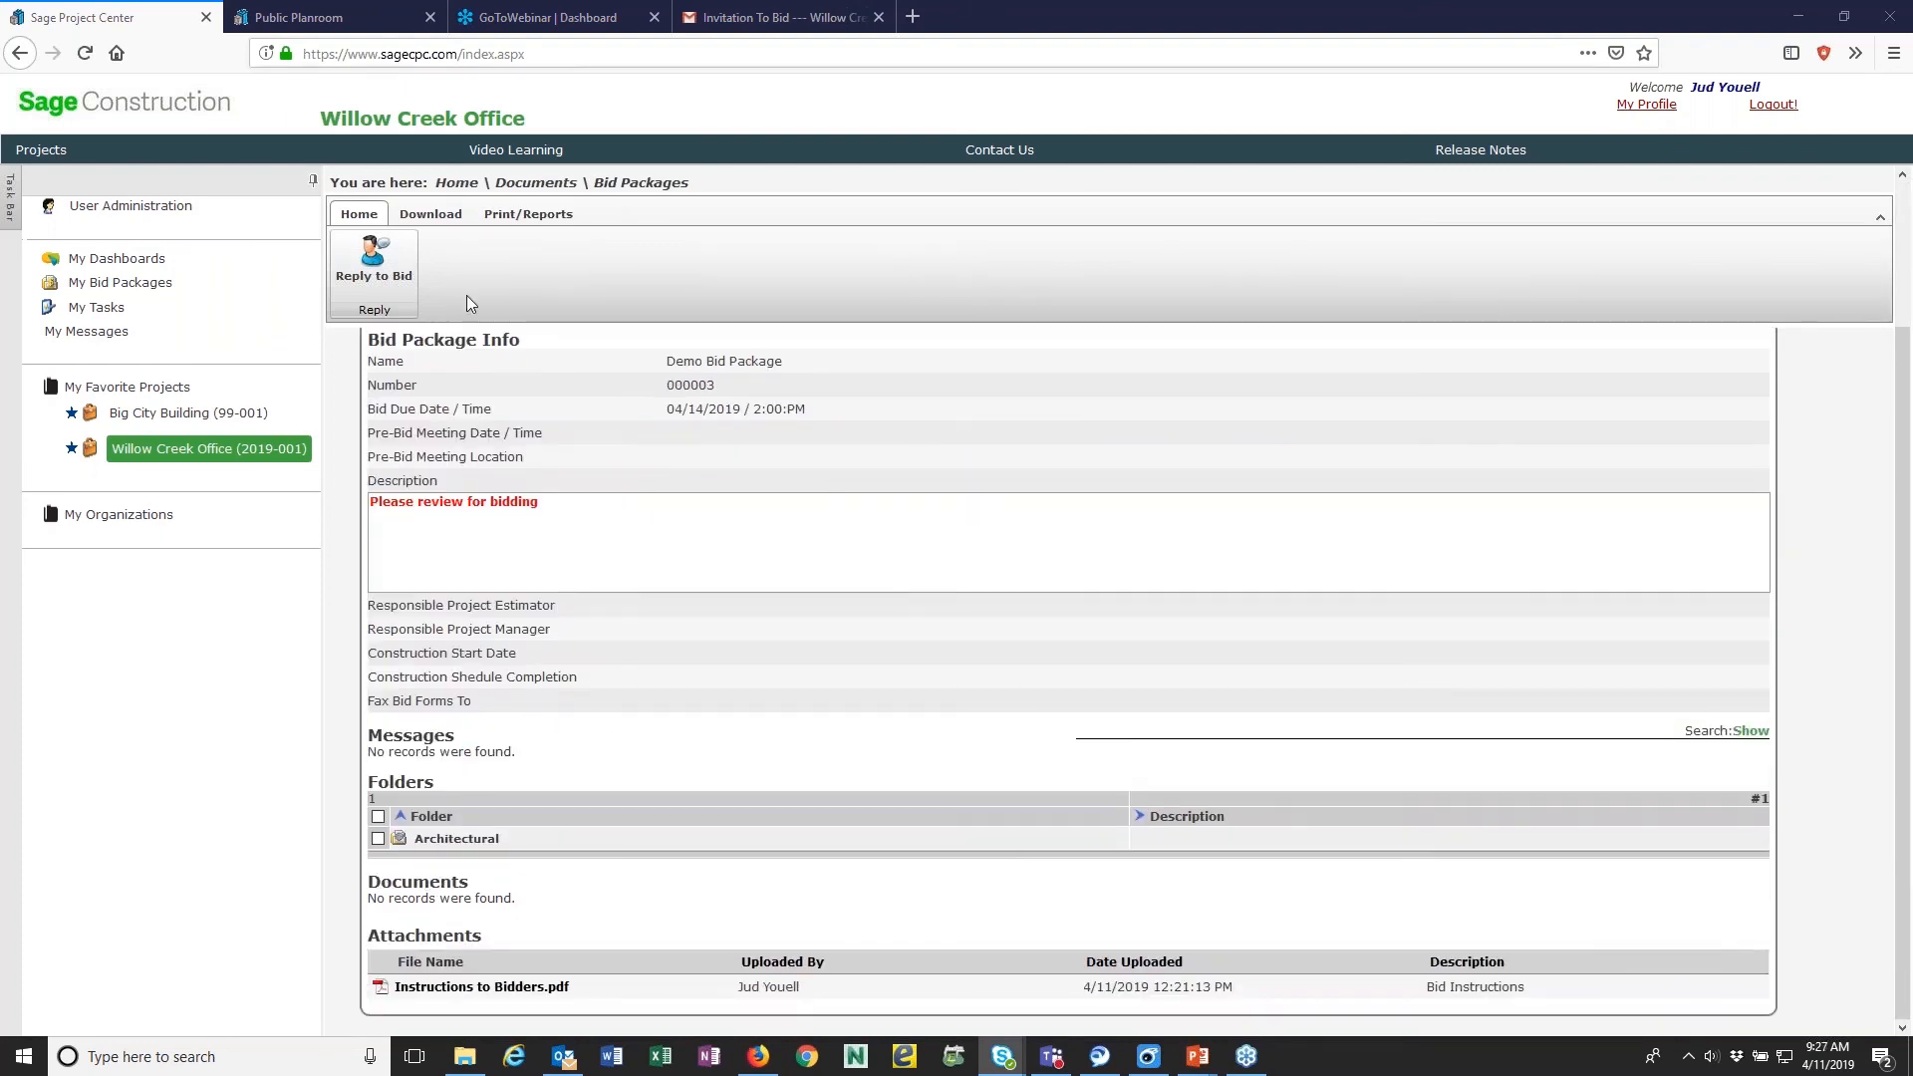
pyautogui.click(638, 184)
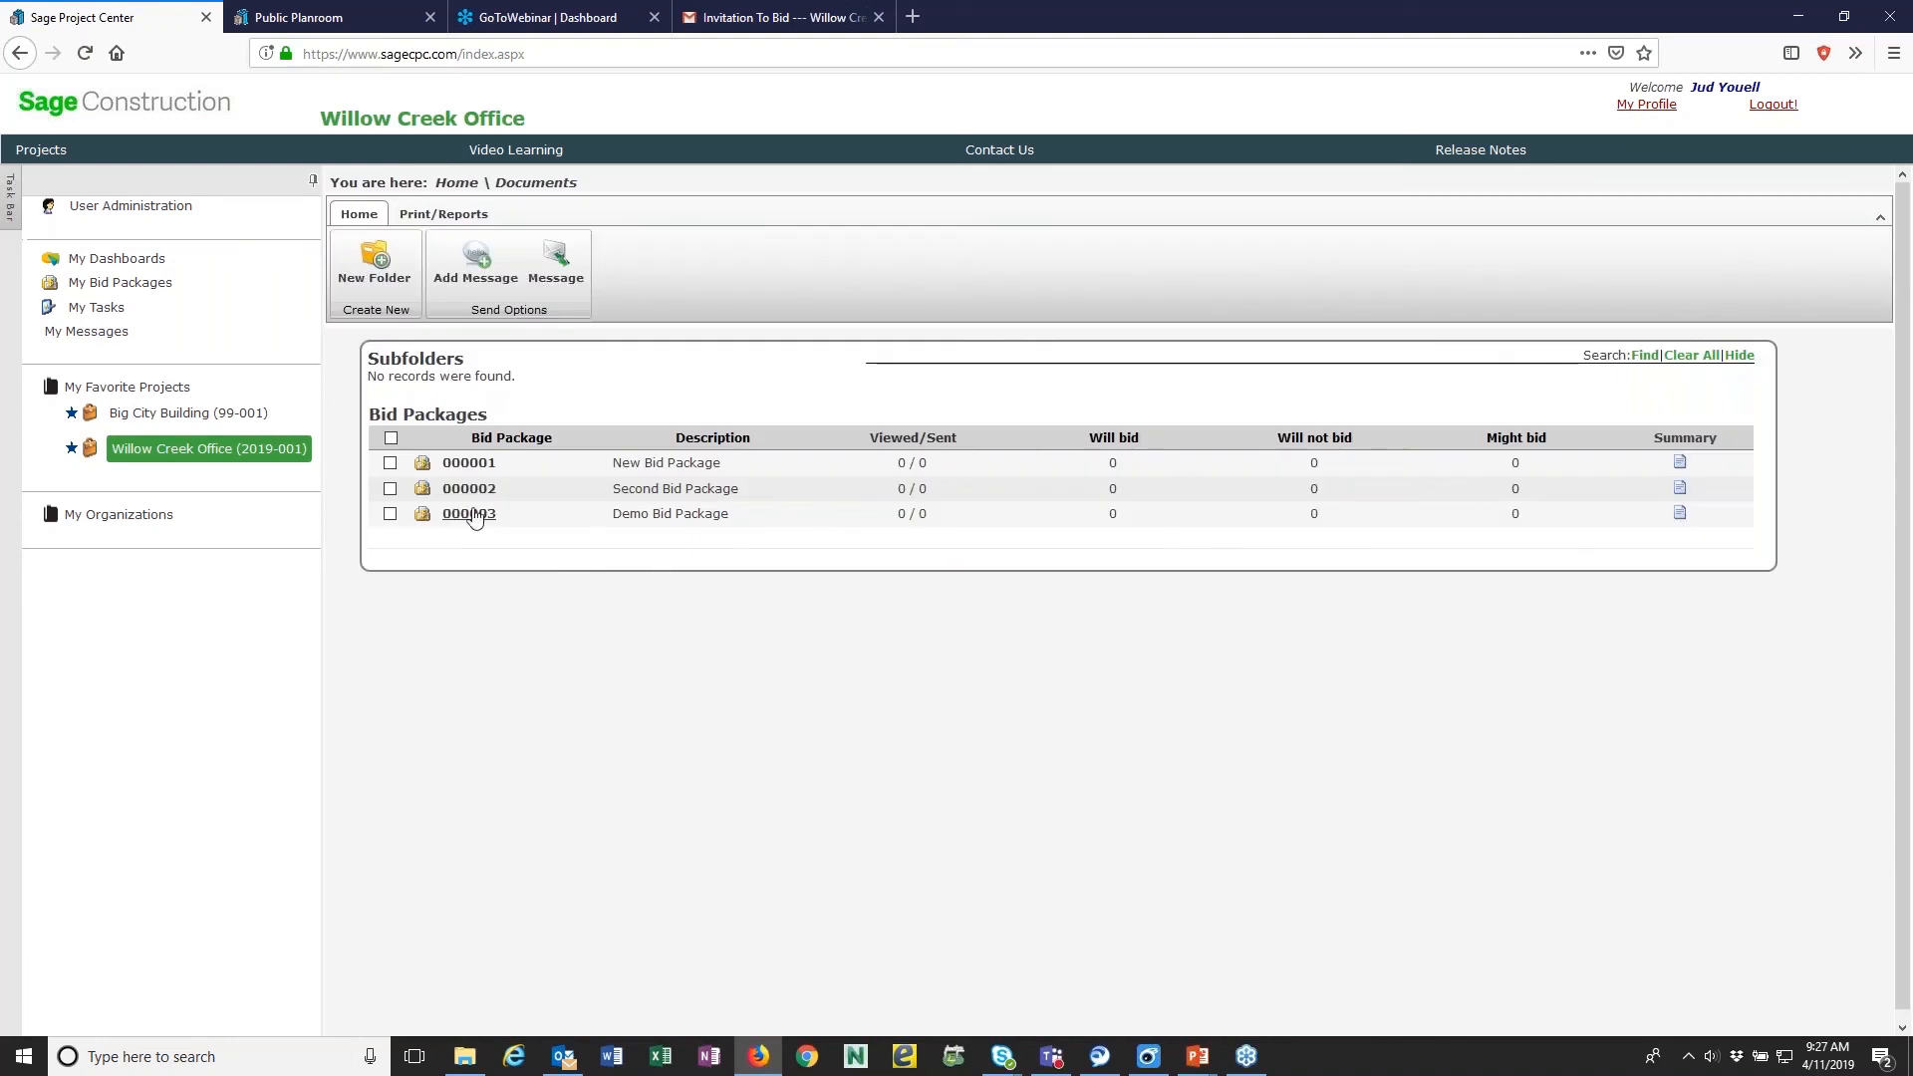
pyautogui.click(468, 513)
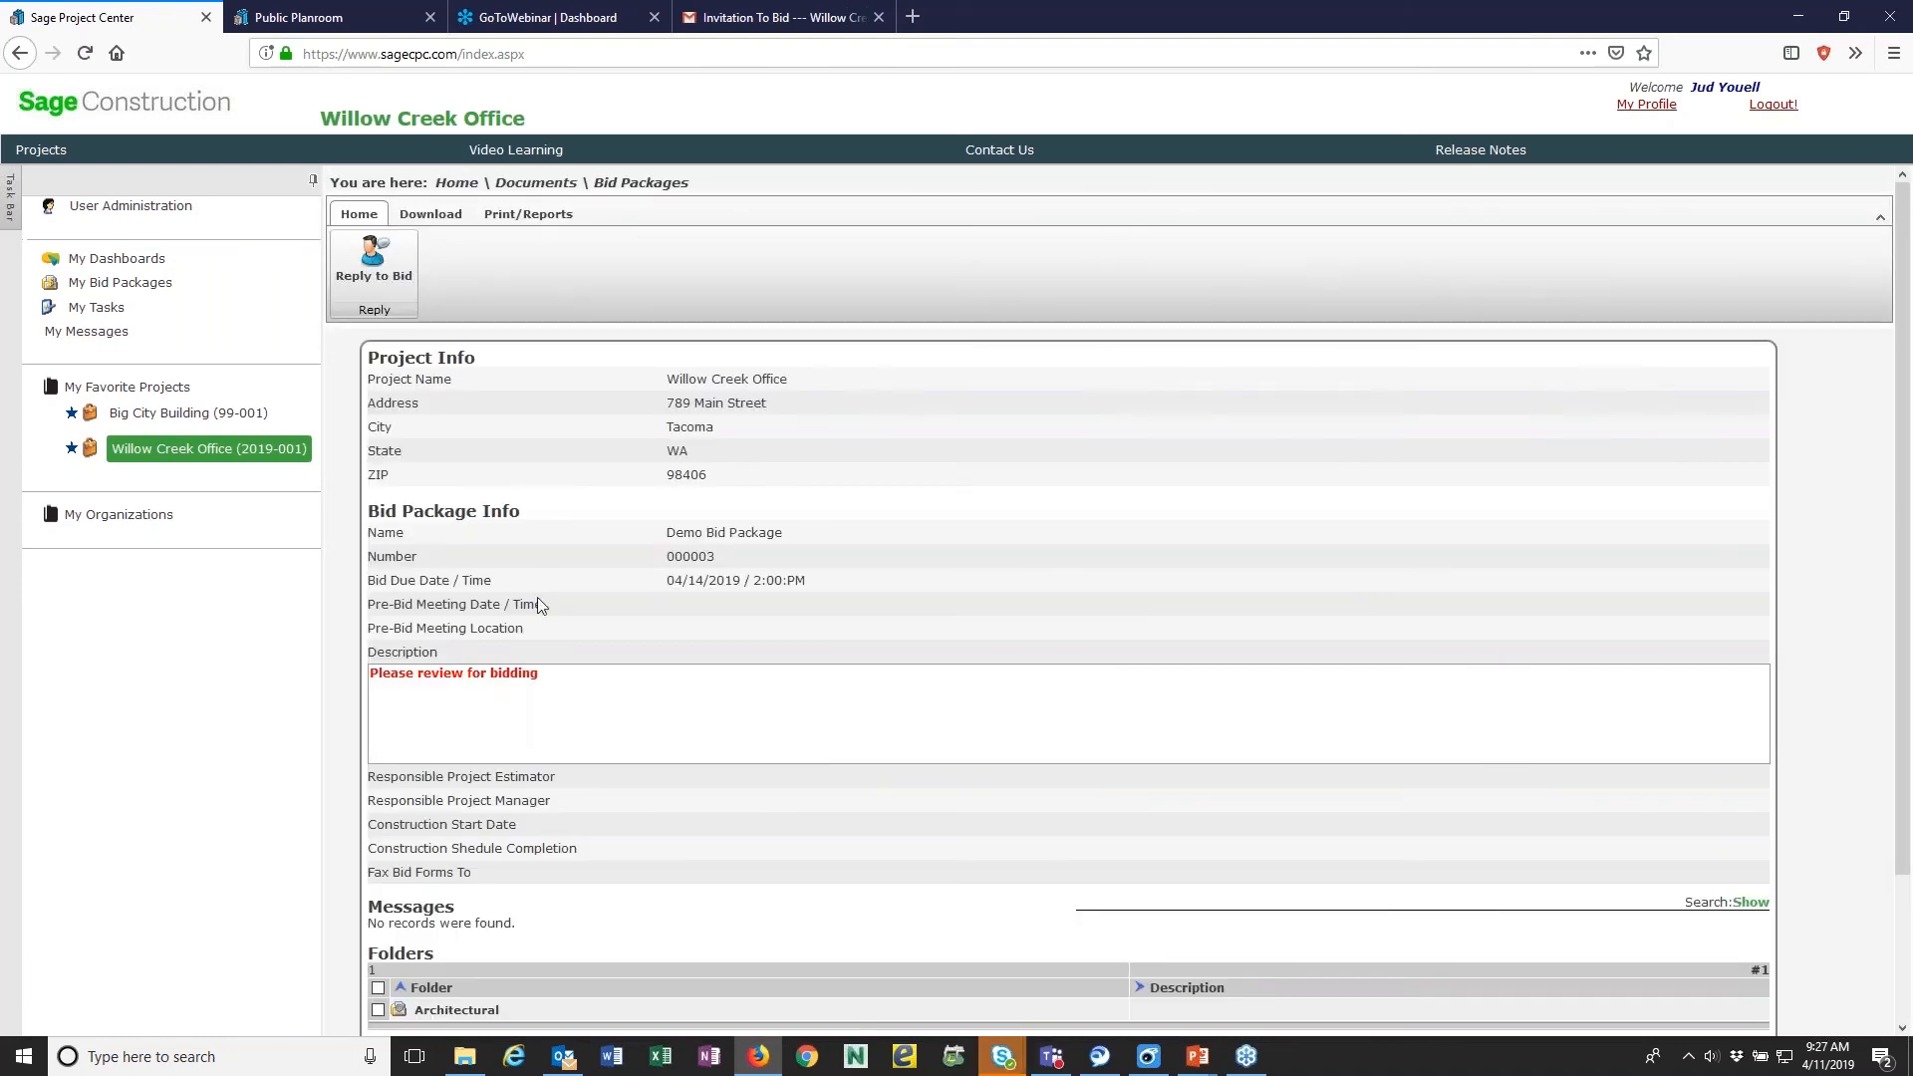
pyautogui.scroll(-3, 538, 598)
pyautogui.scroll(3, 540, 642)
# - Close the Gmail tab, log out and back in, and reopen Demo Bid Package 000003 from Willow Creek Office's Bid Packages for editing
pyautogui.click(878, 18)
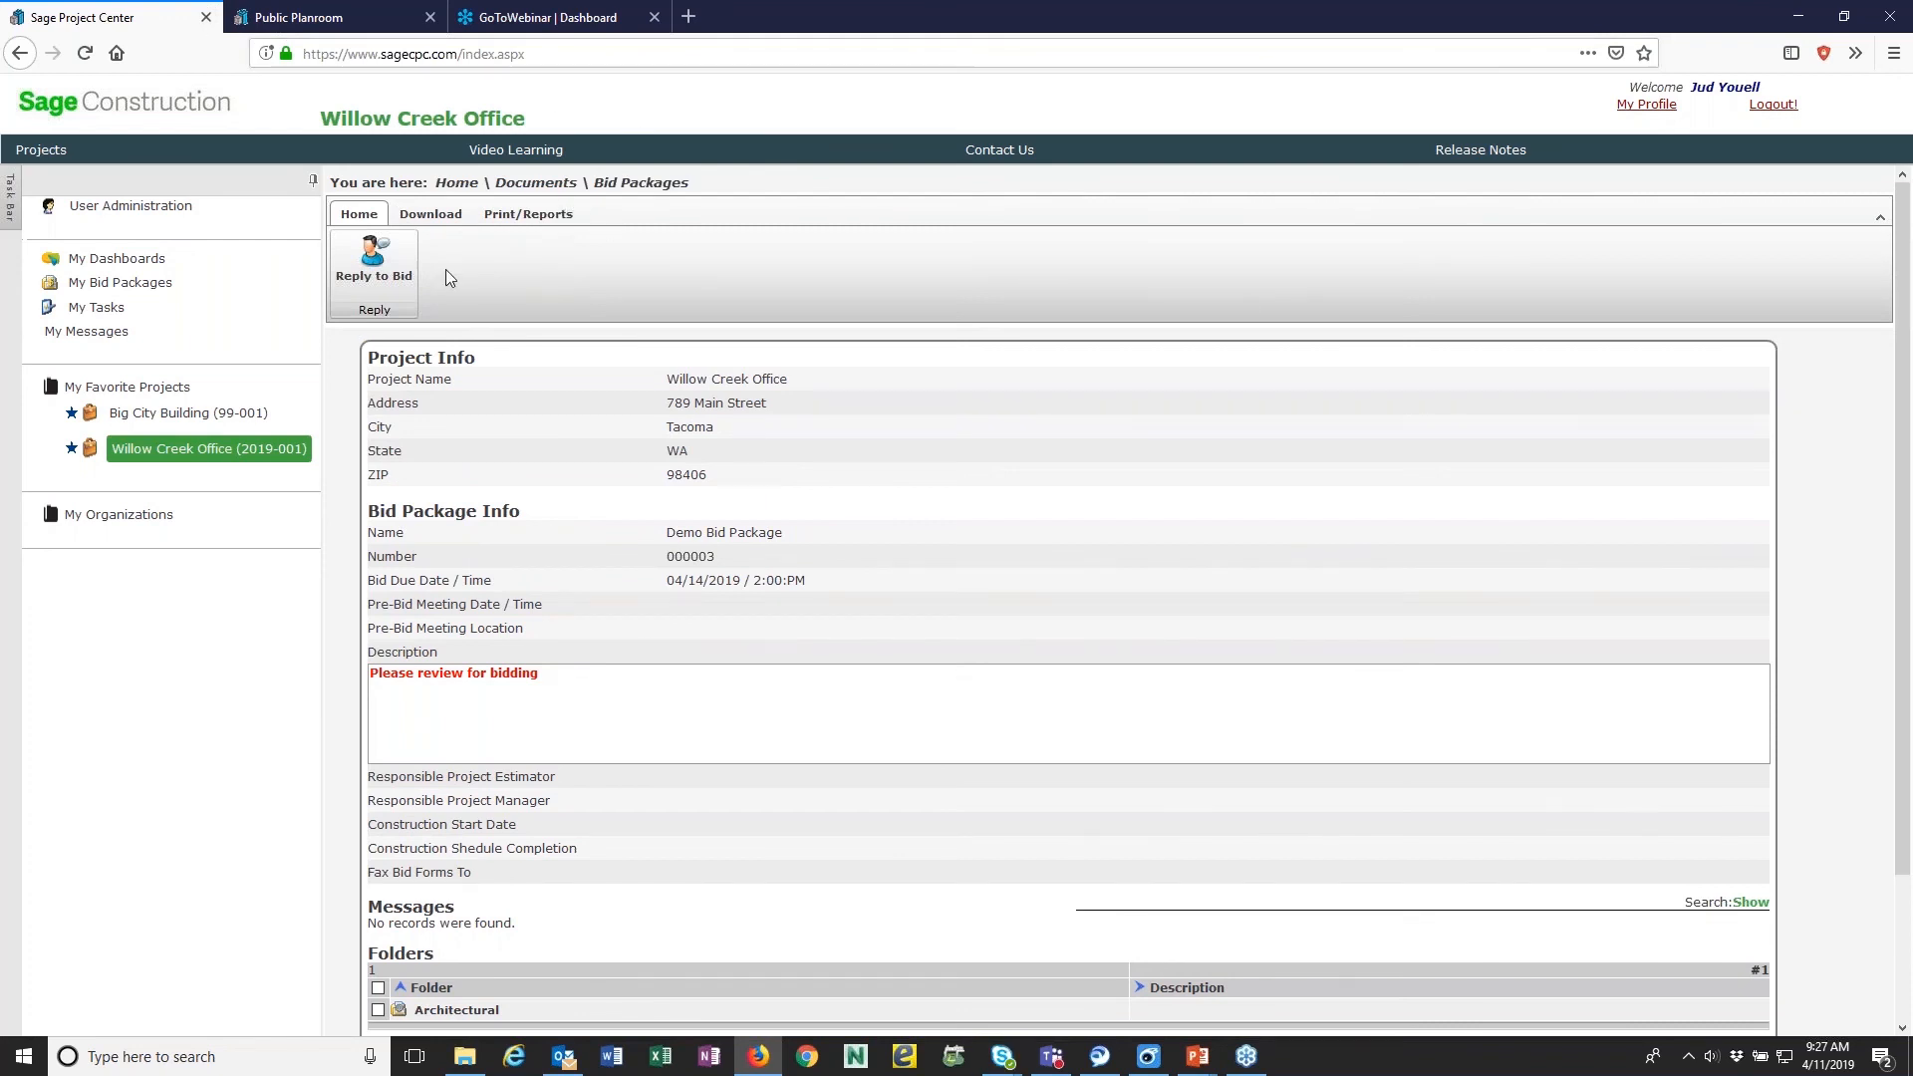
pyautogui.click(1772, 105)
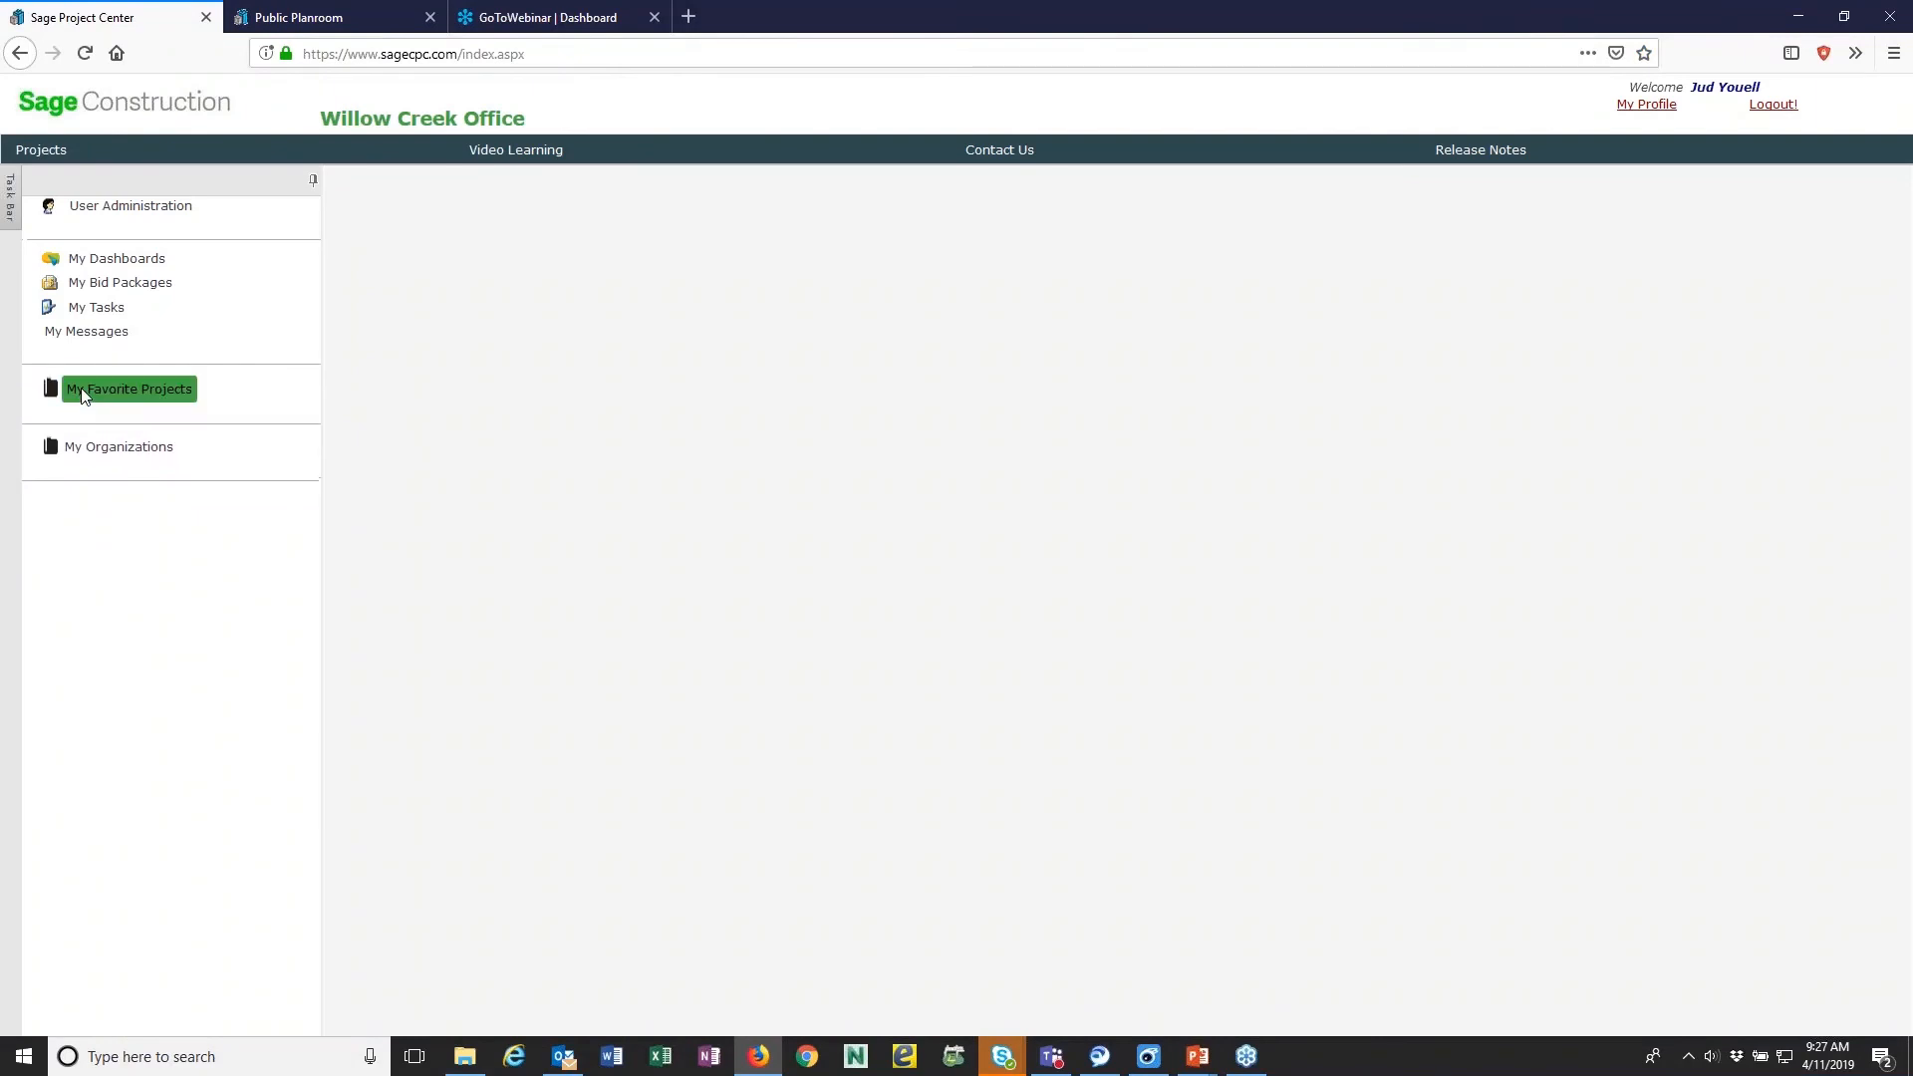
pyautogui.click(81, 391)
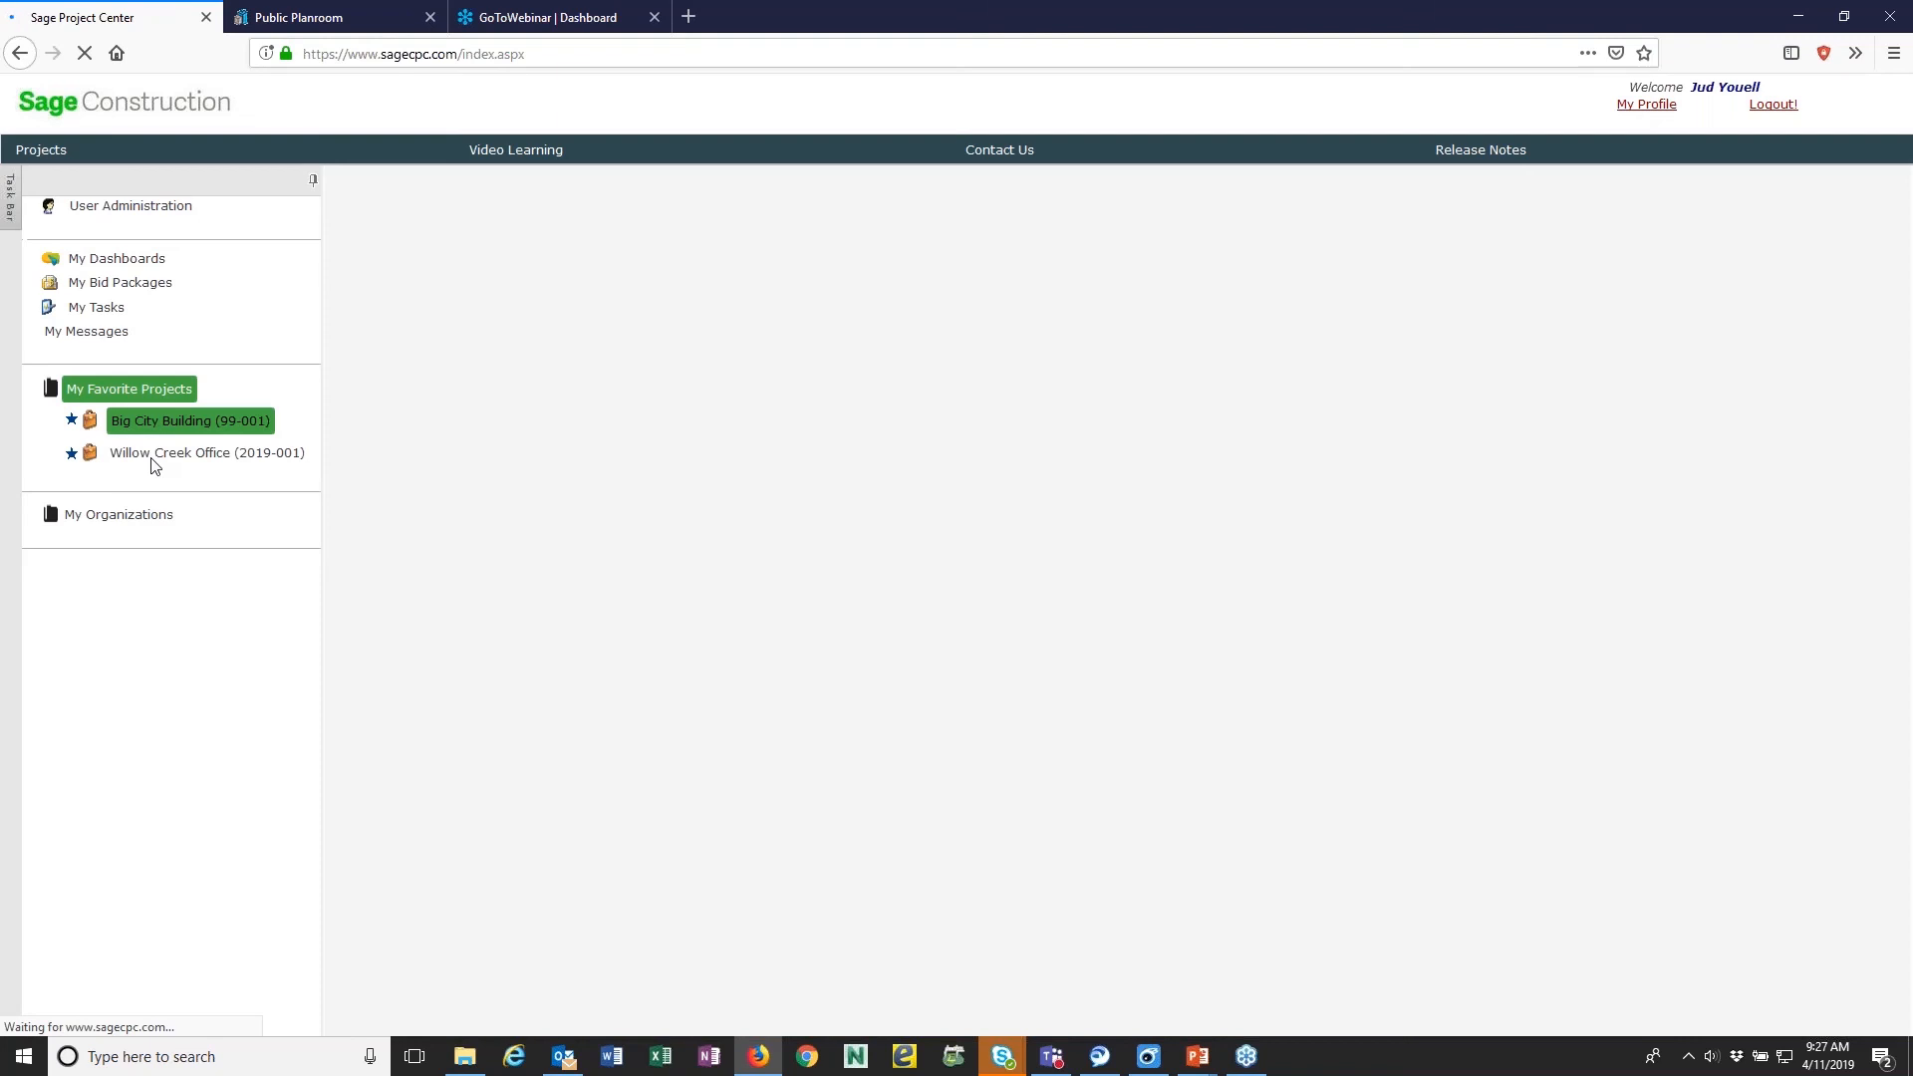
pyautogui.click(156, 455)
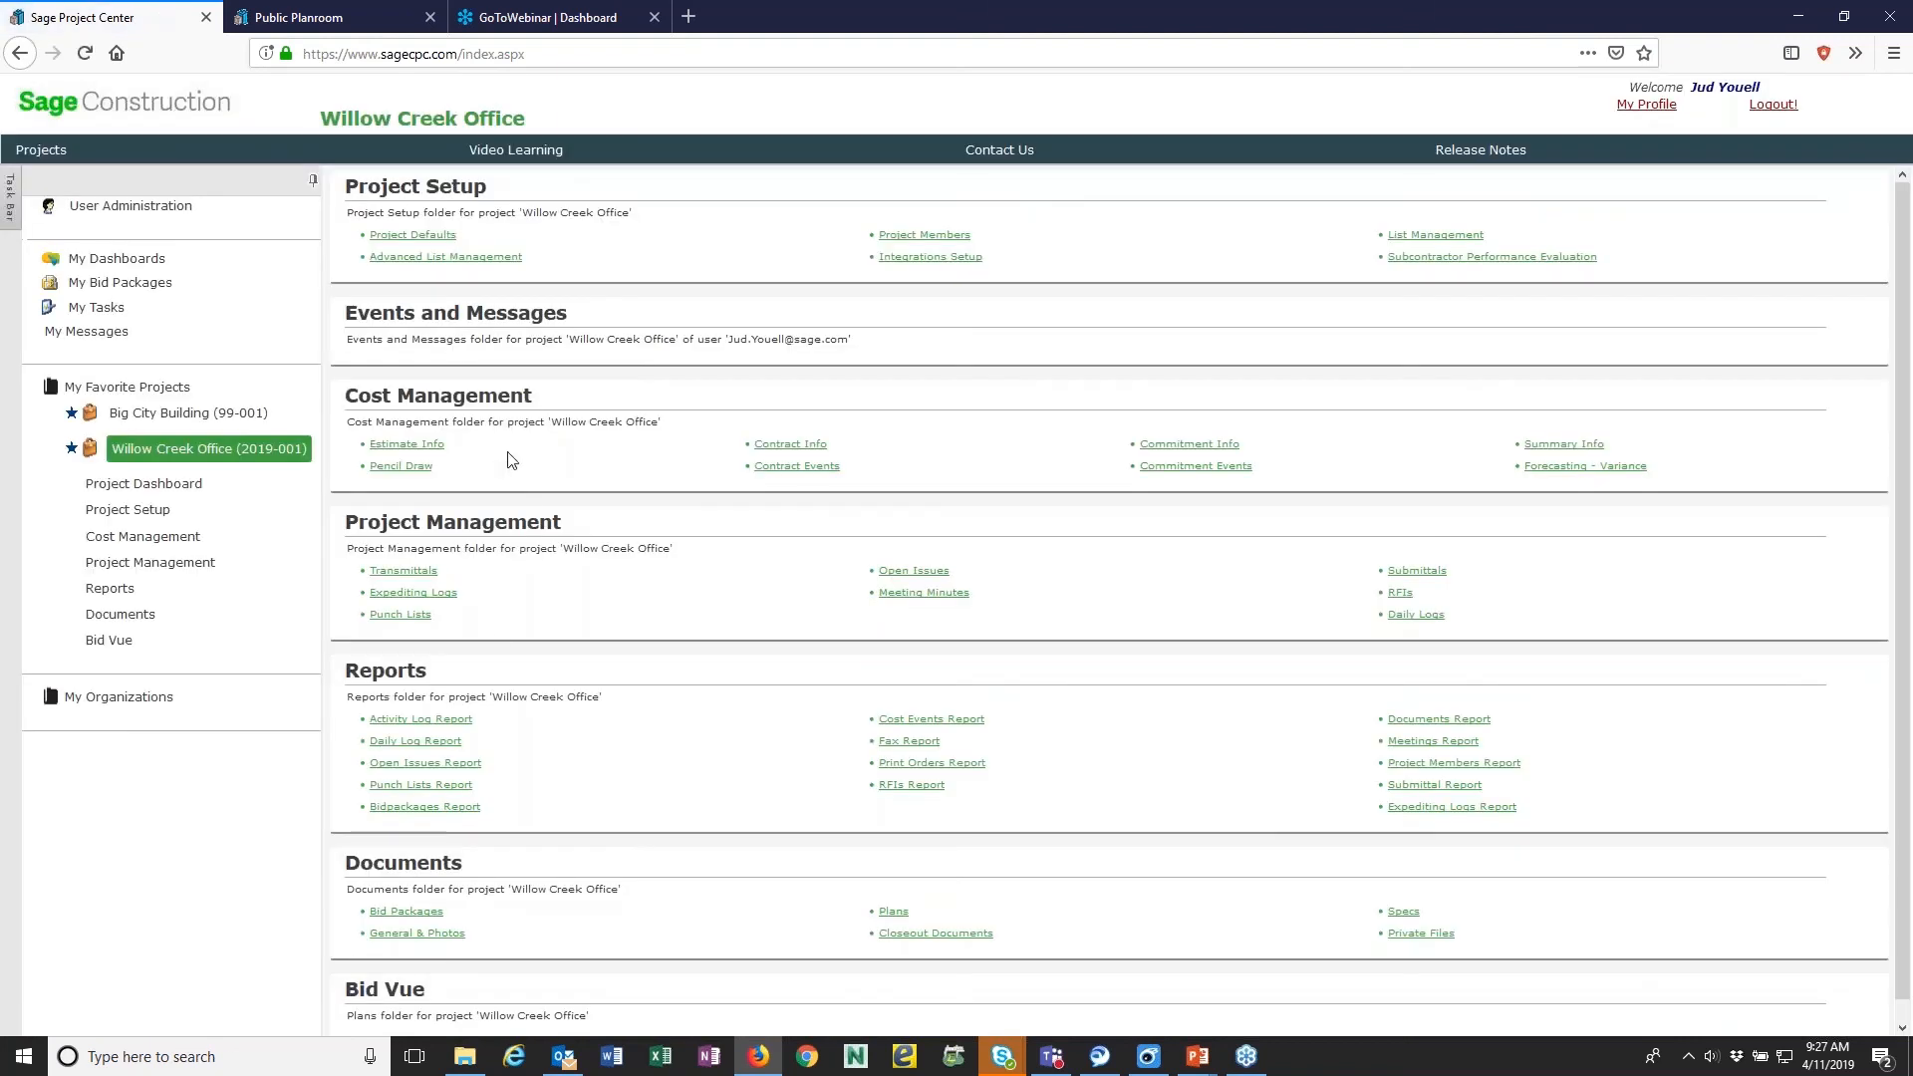
pyautogui.click(418, 914)
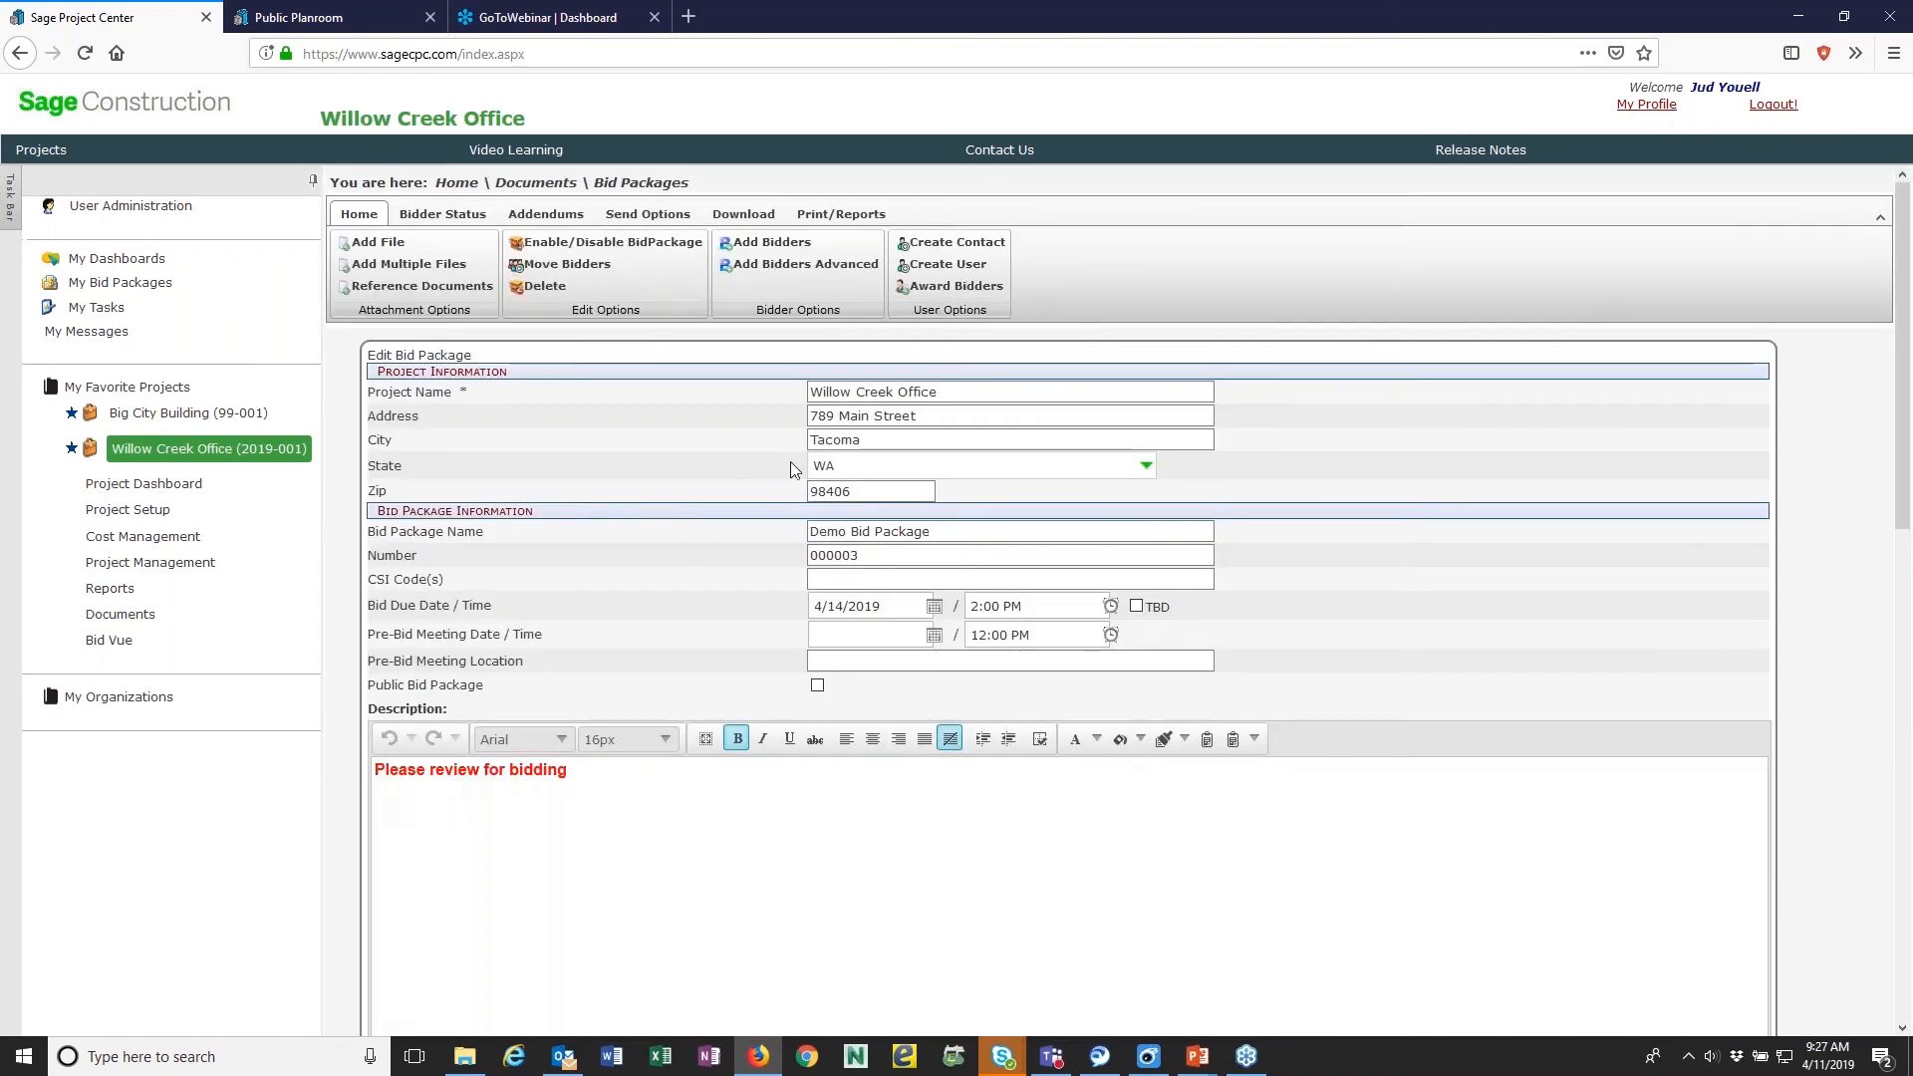
# - Reopen bid package 000003 from the Bid Packages list and mark the second ABC PAVING contact under 32 12 00 Flexible Paving as Will Bid
pyautogui.click(624, 183)
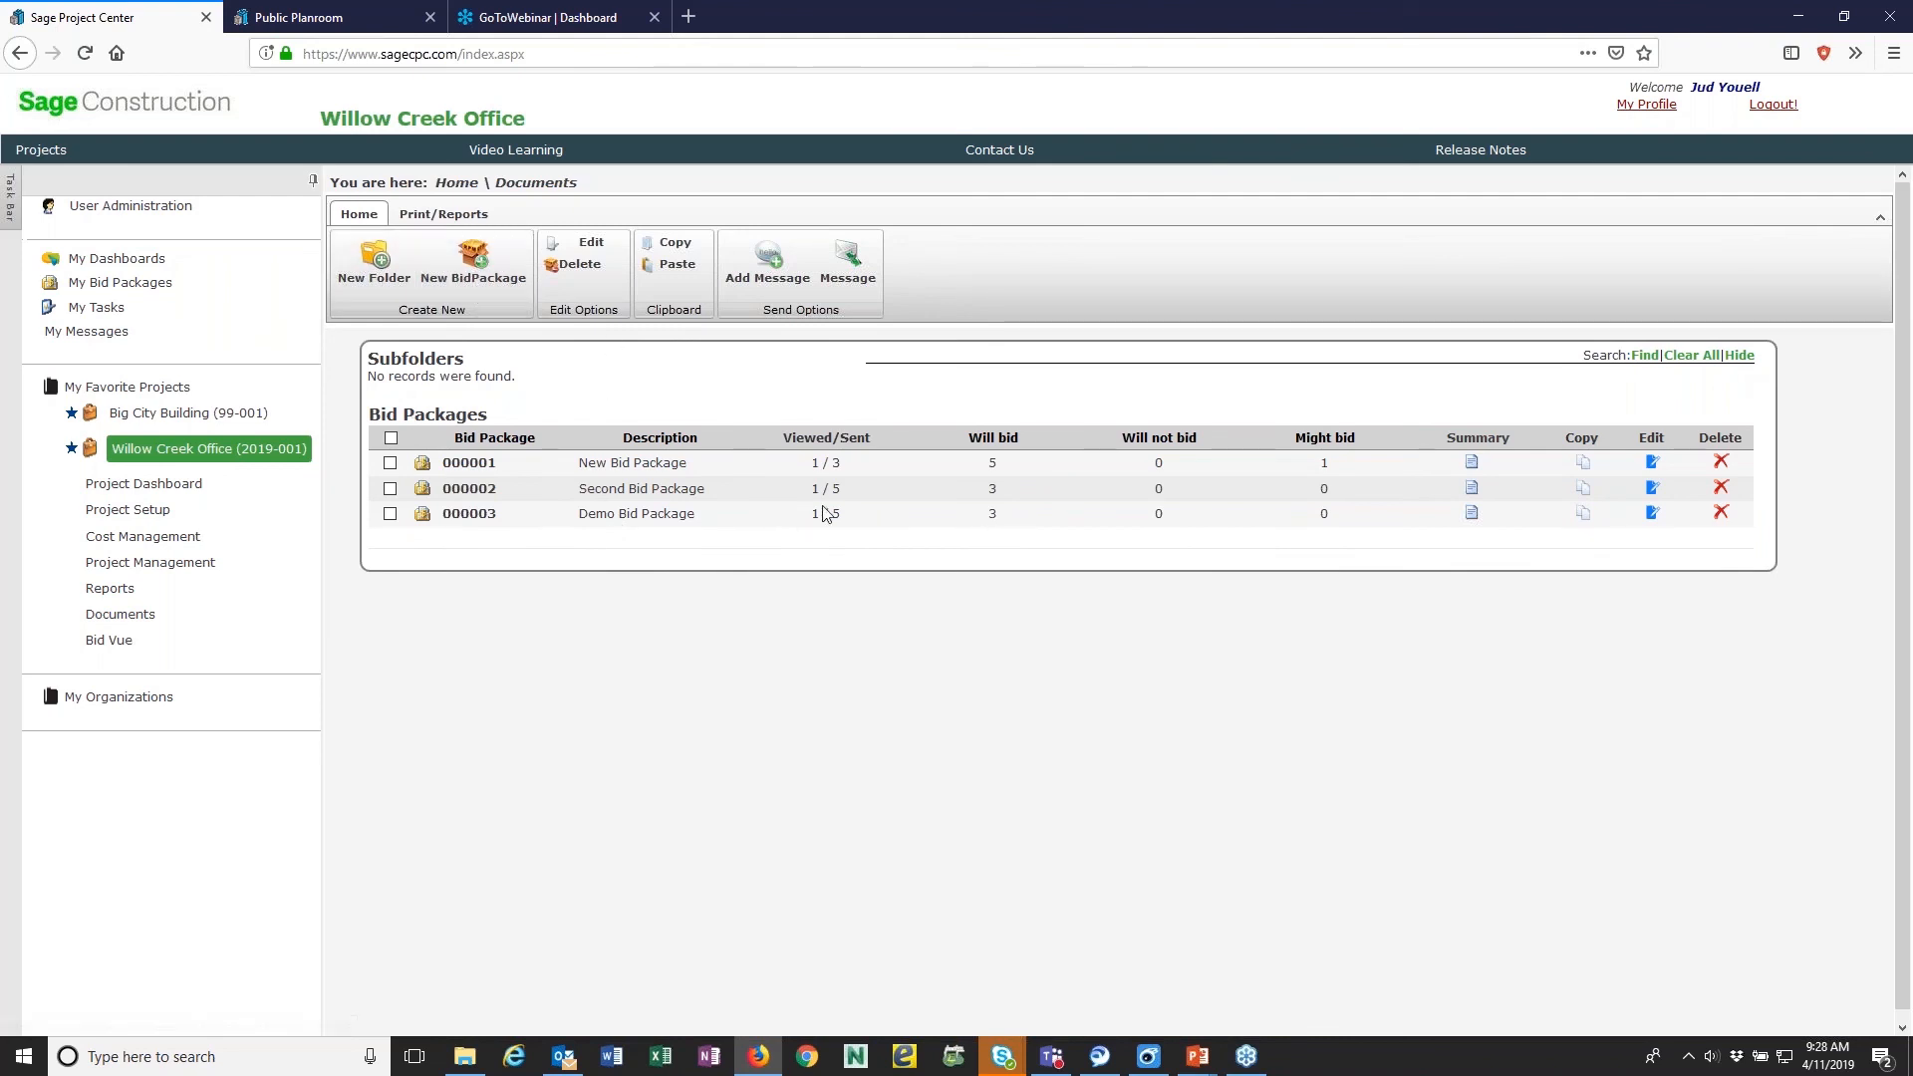
pyautogui.click(467, 516)
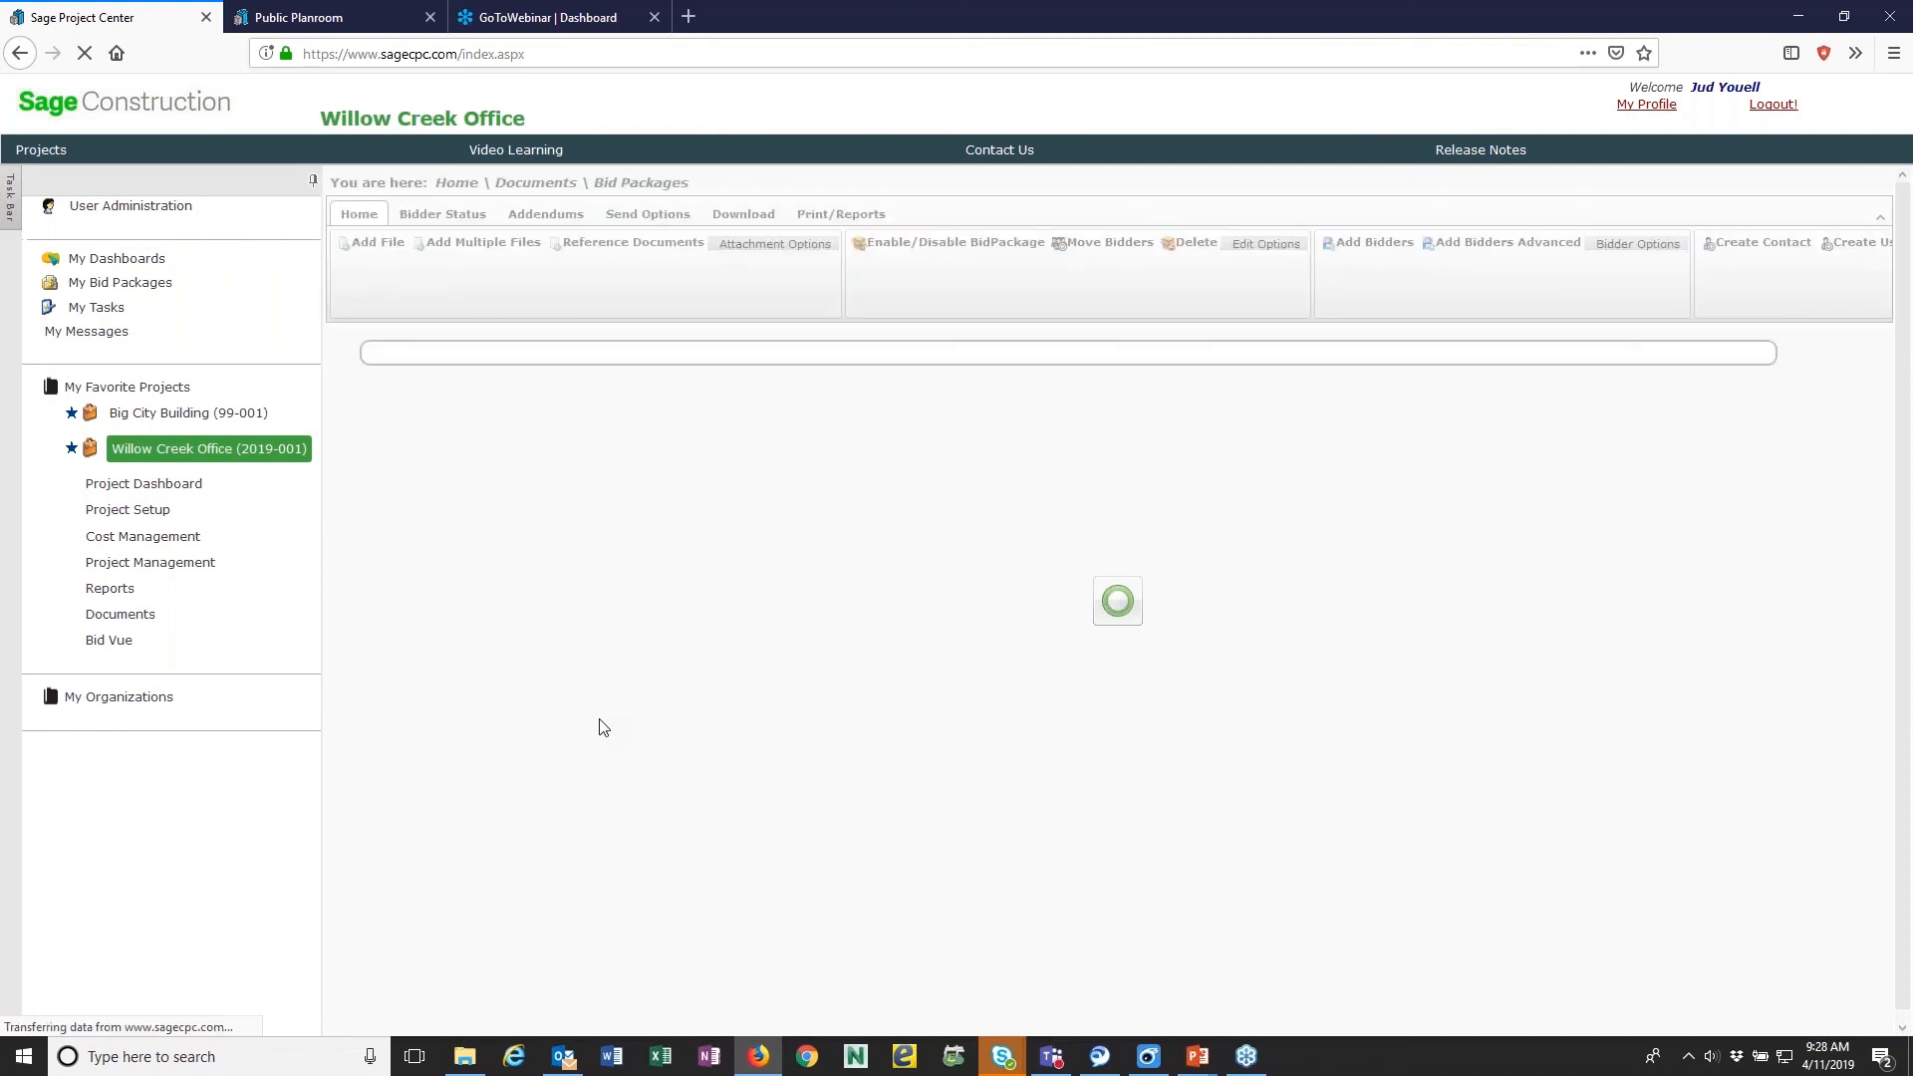
pyautogui.scroll(-10, 599, 719)
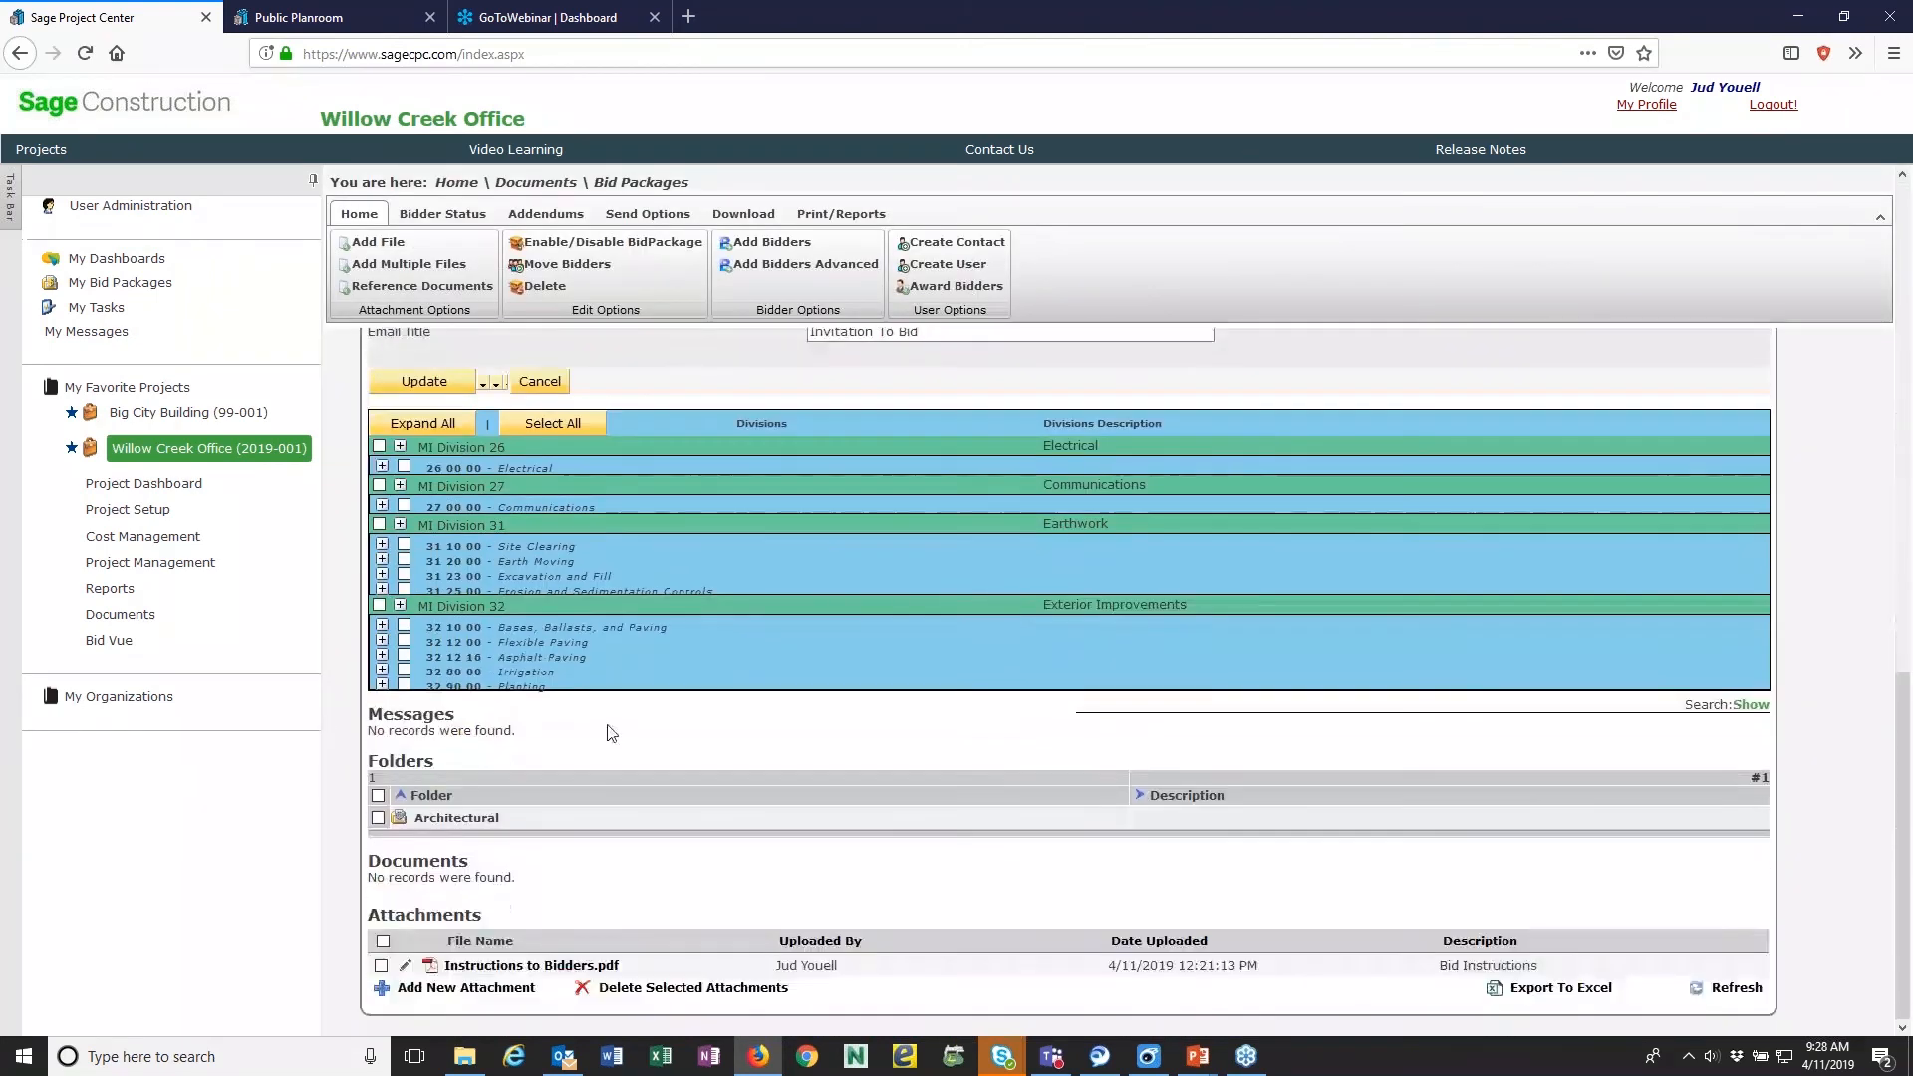
pyautogui.click(399, 606)
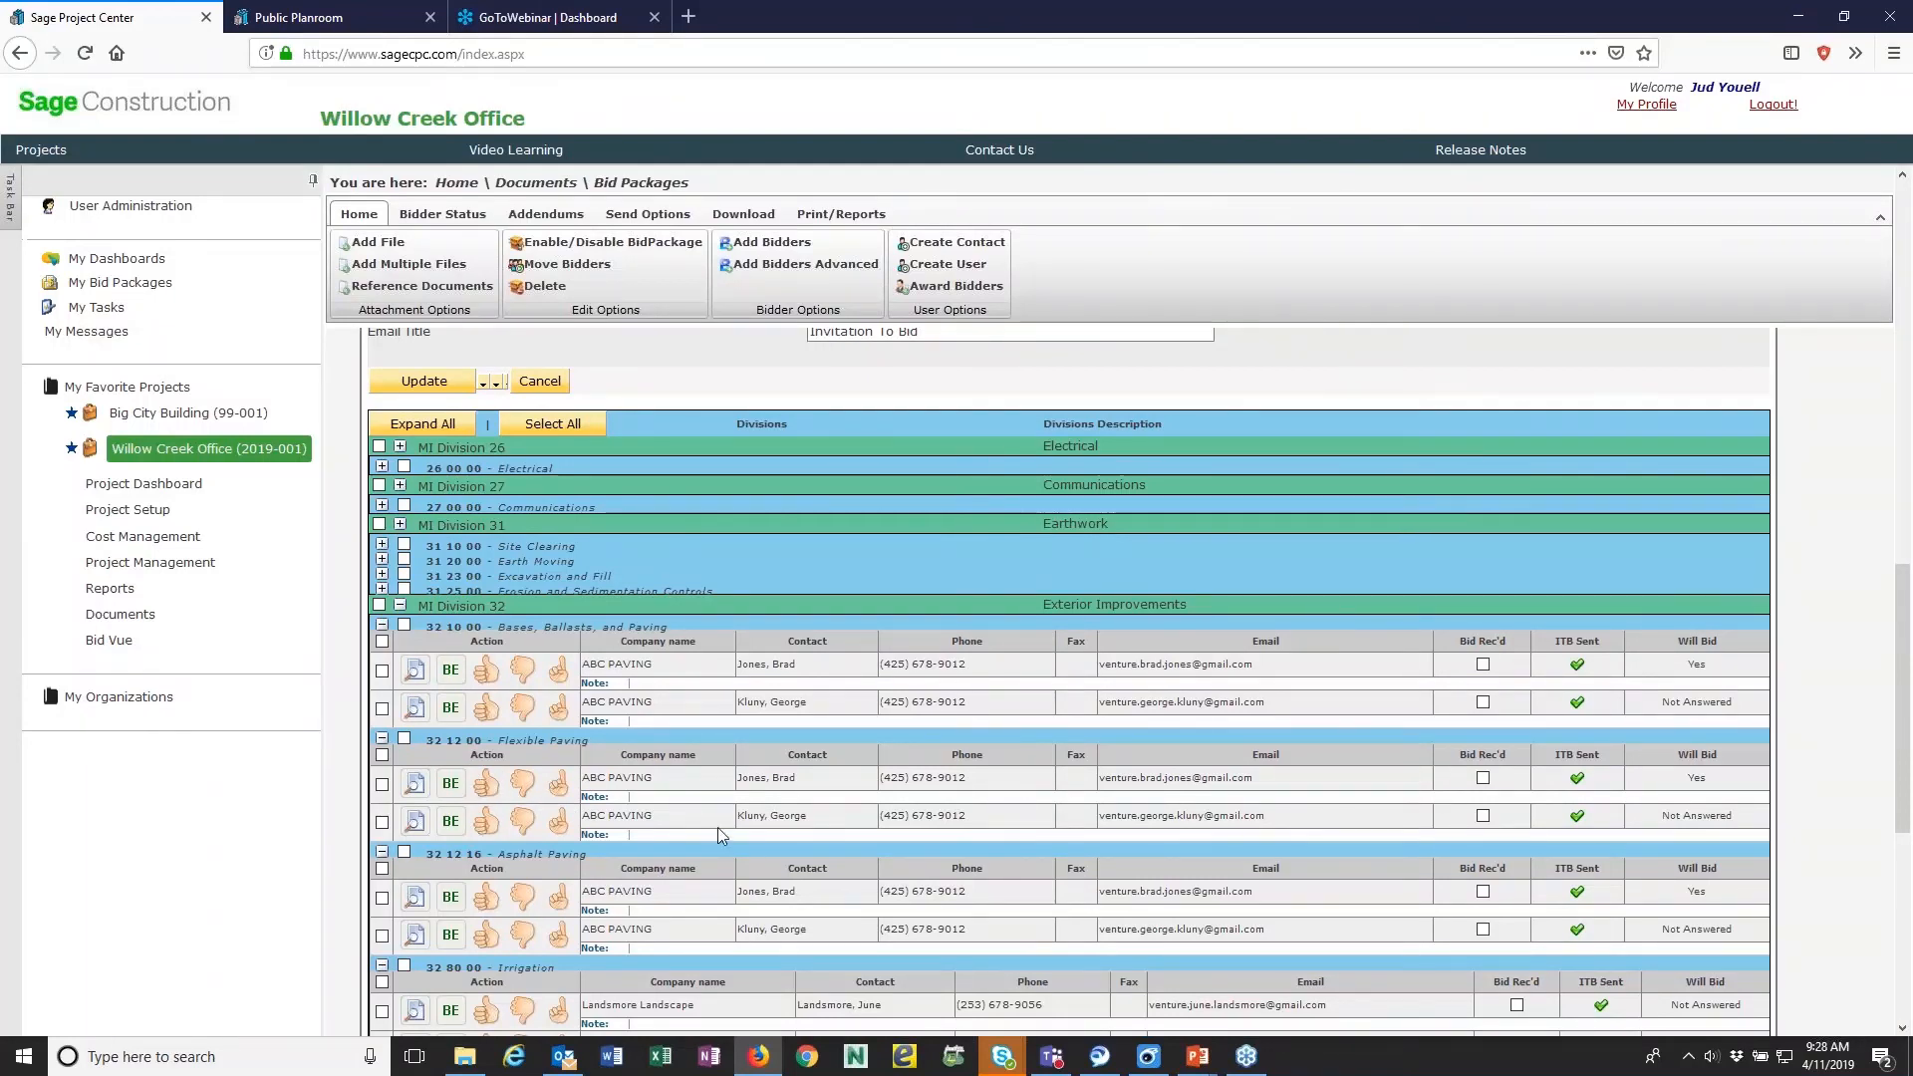
pyautogui.click(521, 894)
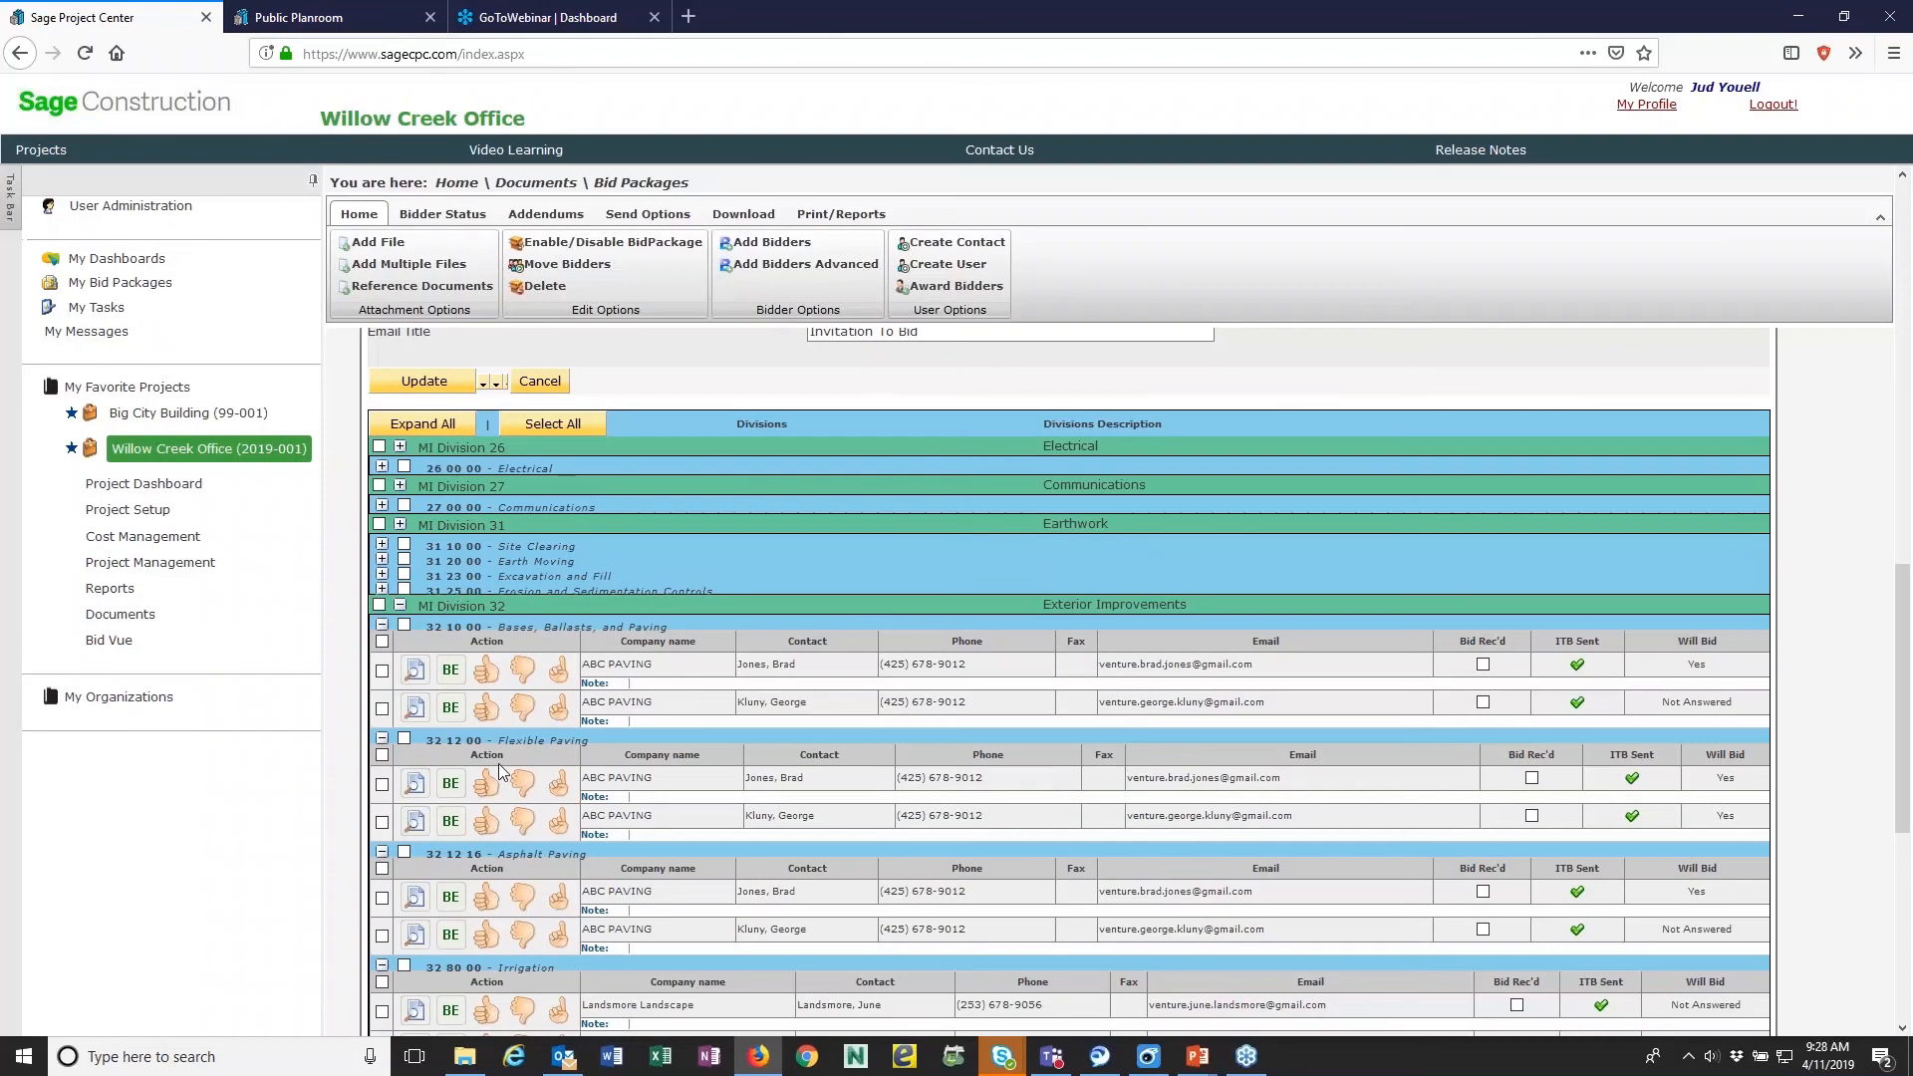
# - Open the bidder information for the second ABC PAVING contact under Flexible Paving, review its contact details and CSI codes, and close it
pyautogui.click(453, 823)
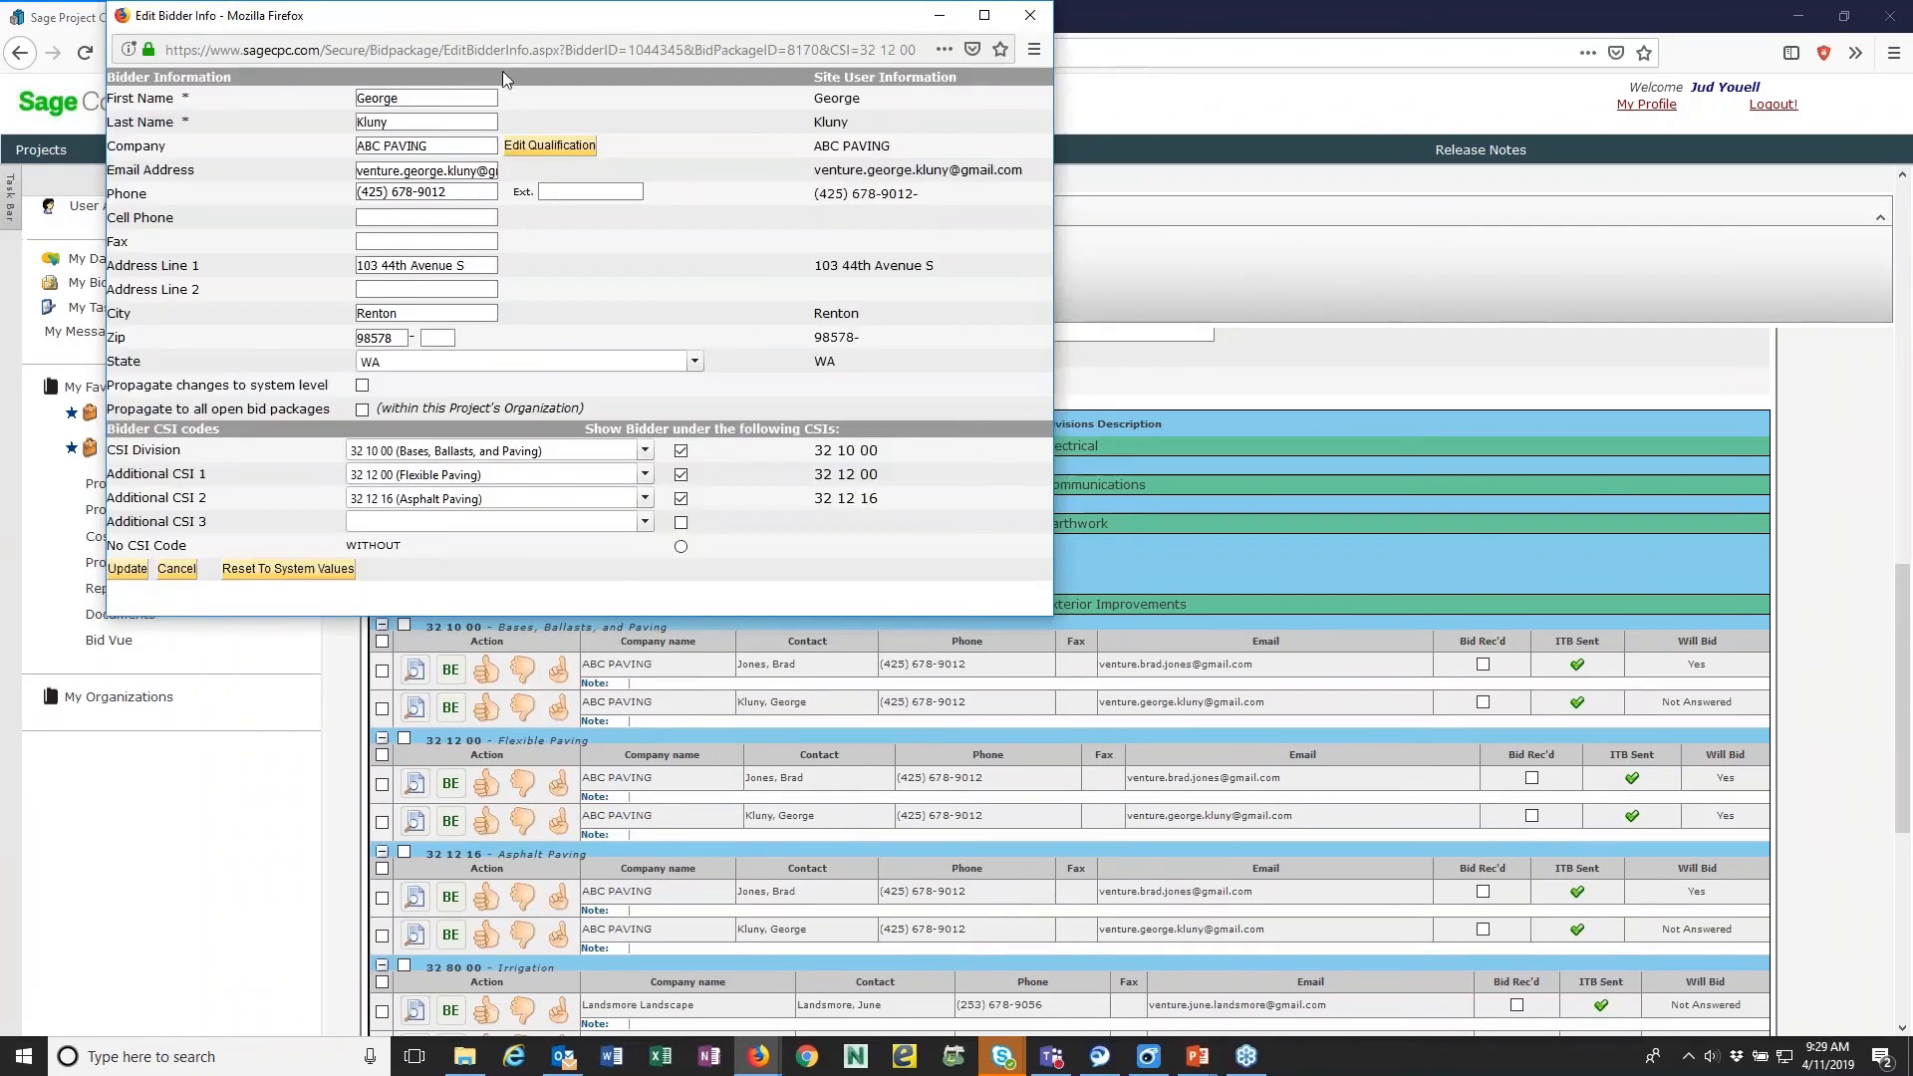
pyautogui.moveTo(485, 27); pyautogui.dragTo(615, 66)
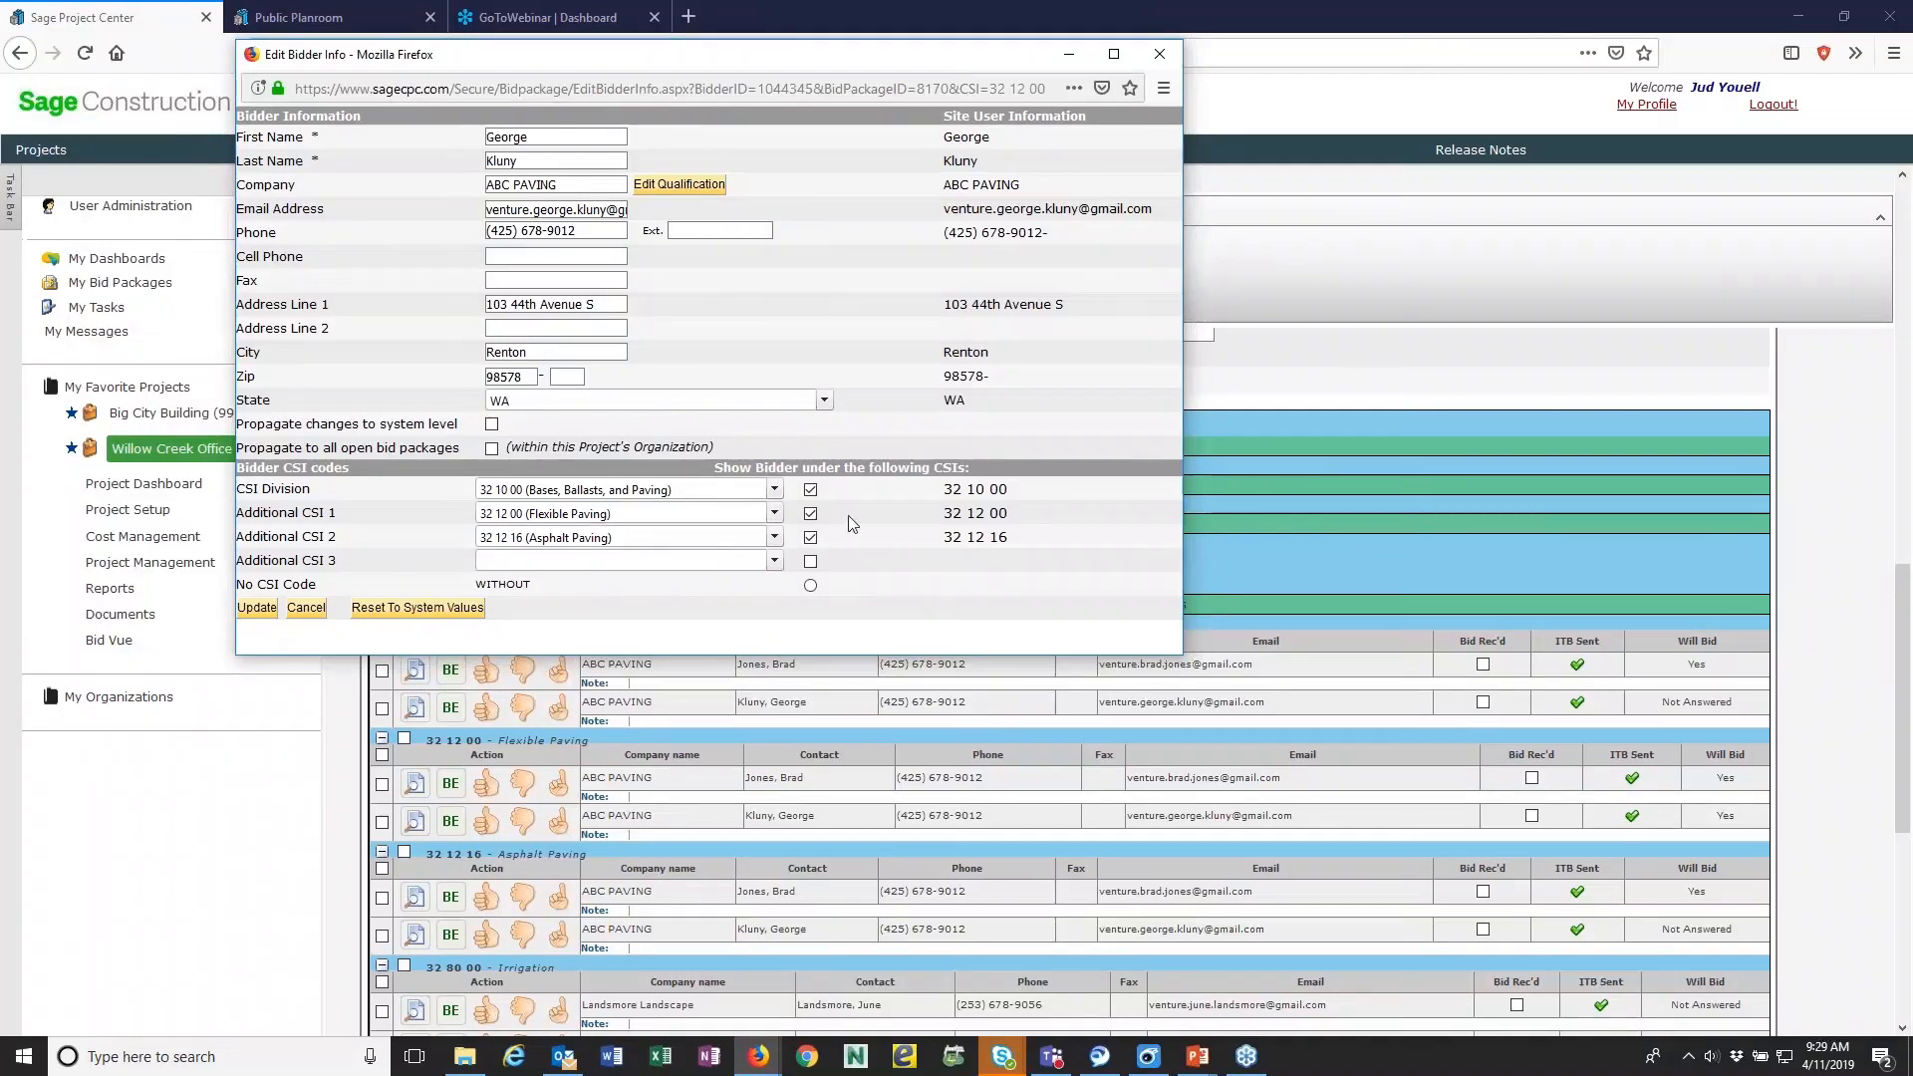
pyautogui.click(1159, 54)
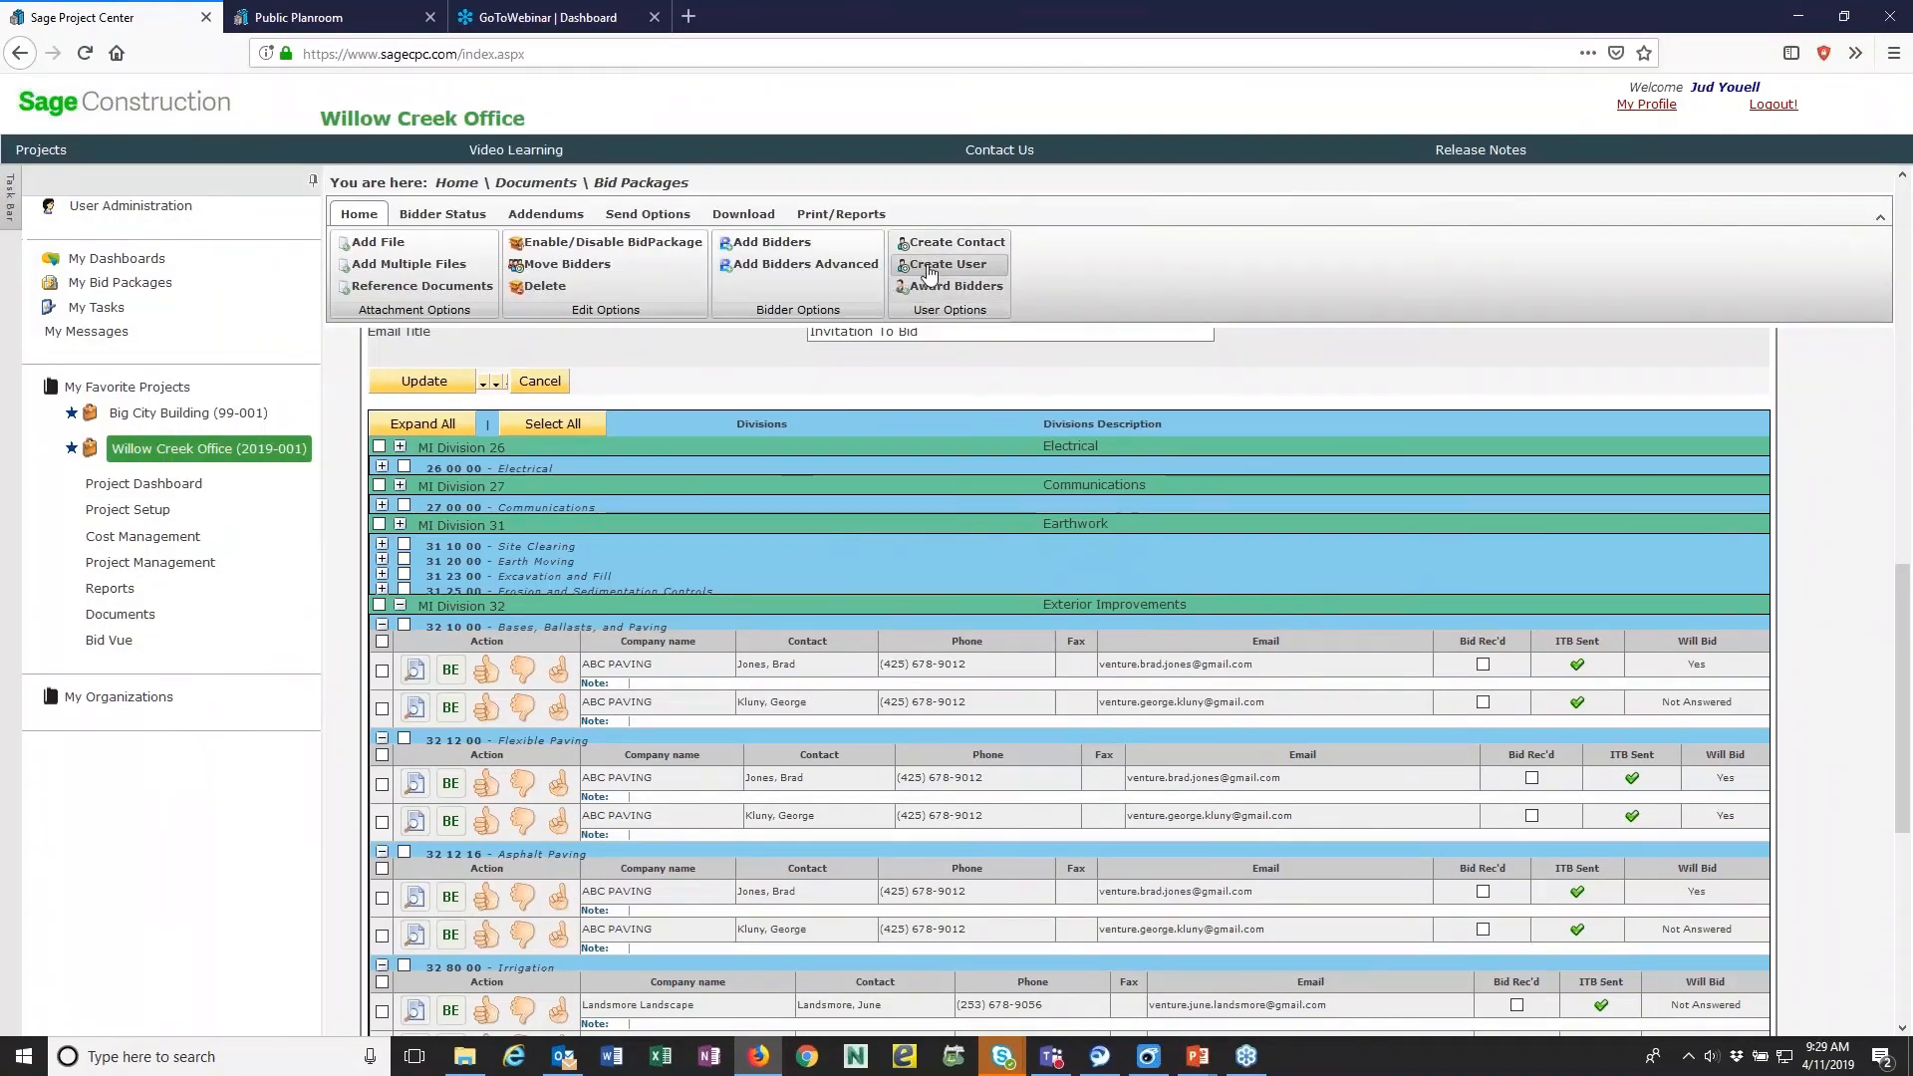
# - Open the bid packages report, filter the status to Will Bid, and generate its printable version
pyautogui.click(839, 224)
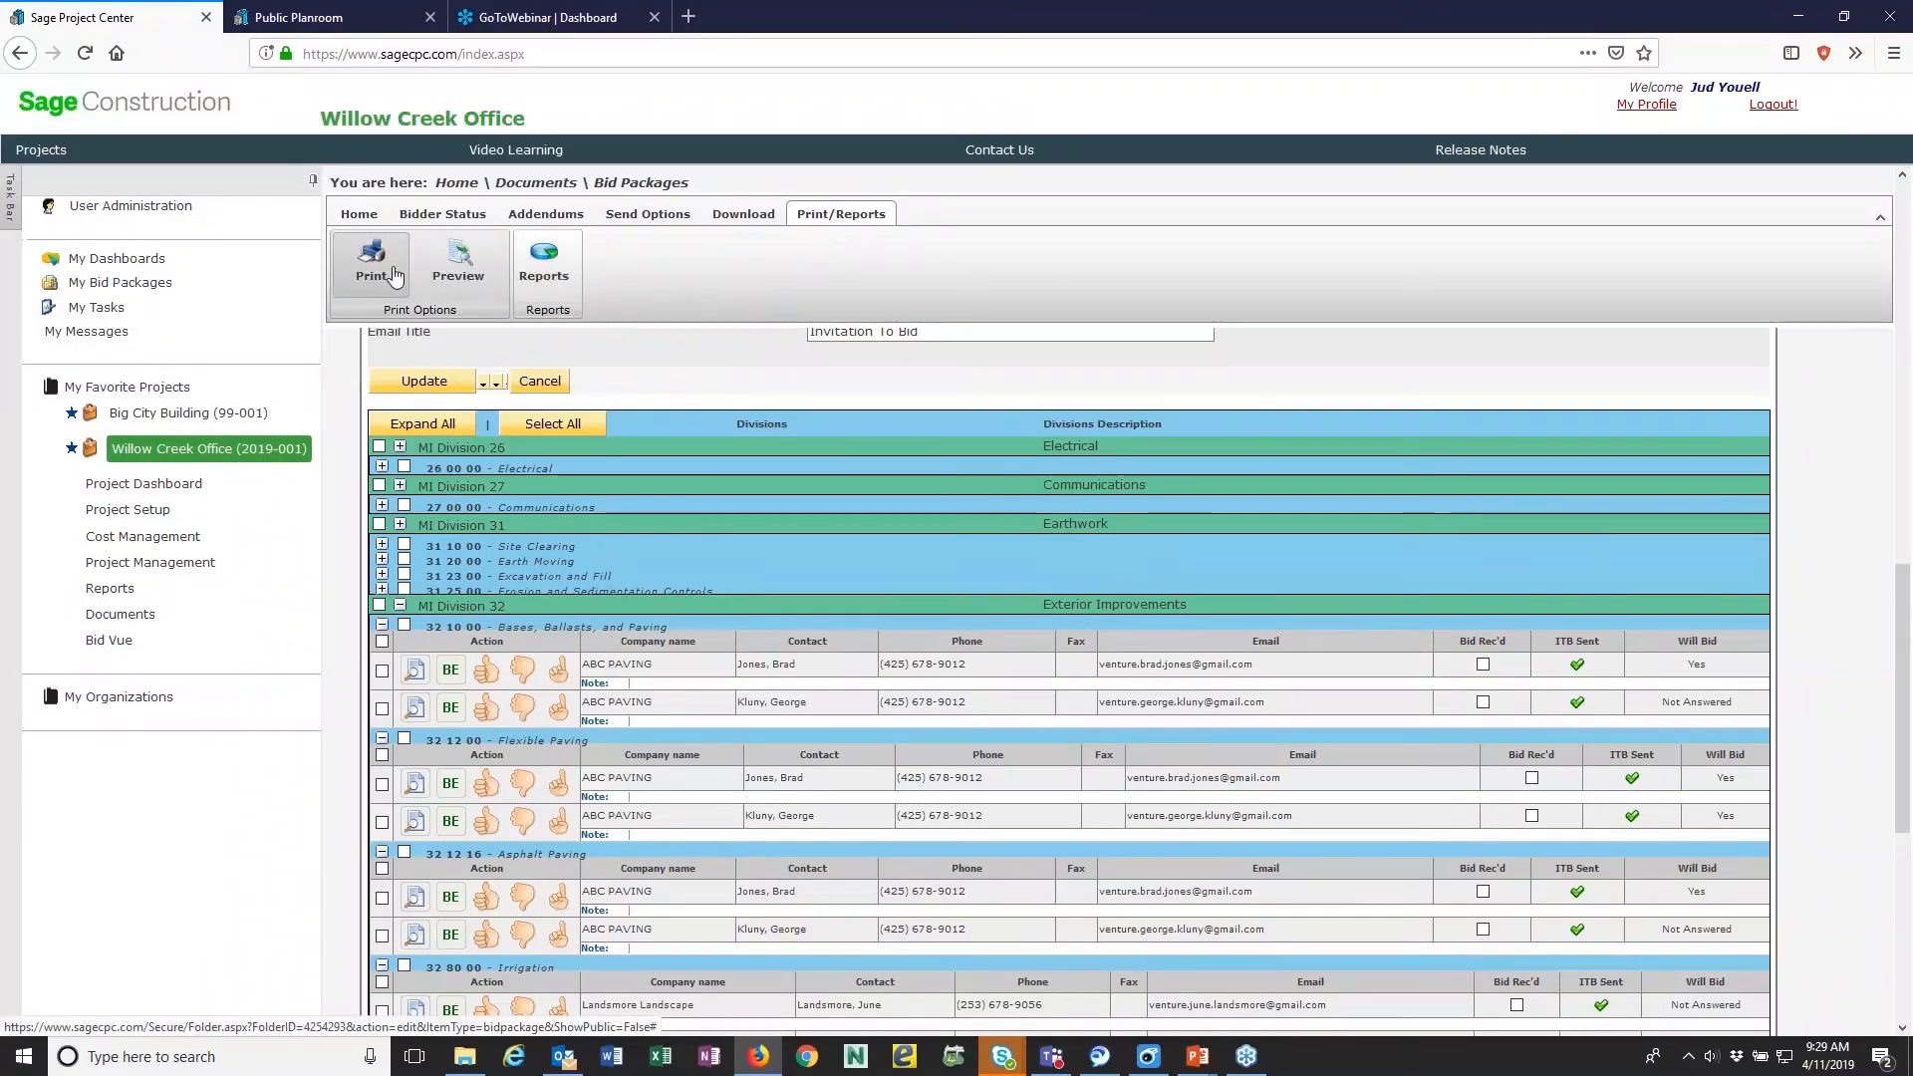
pyautogui.click(533, 277)
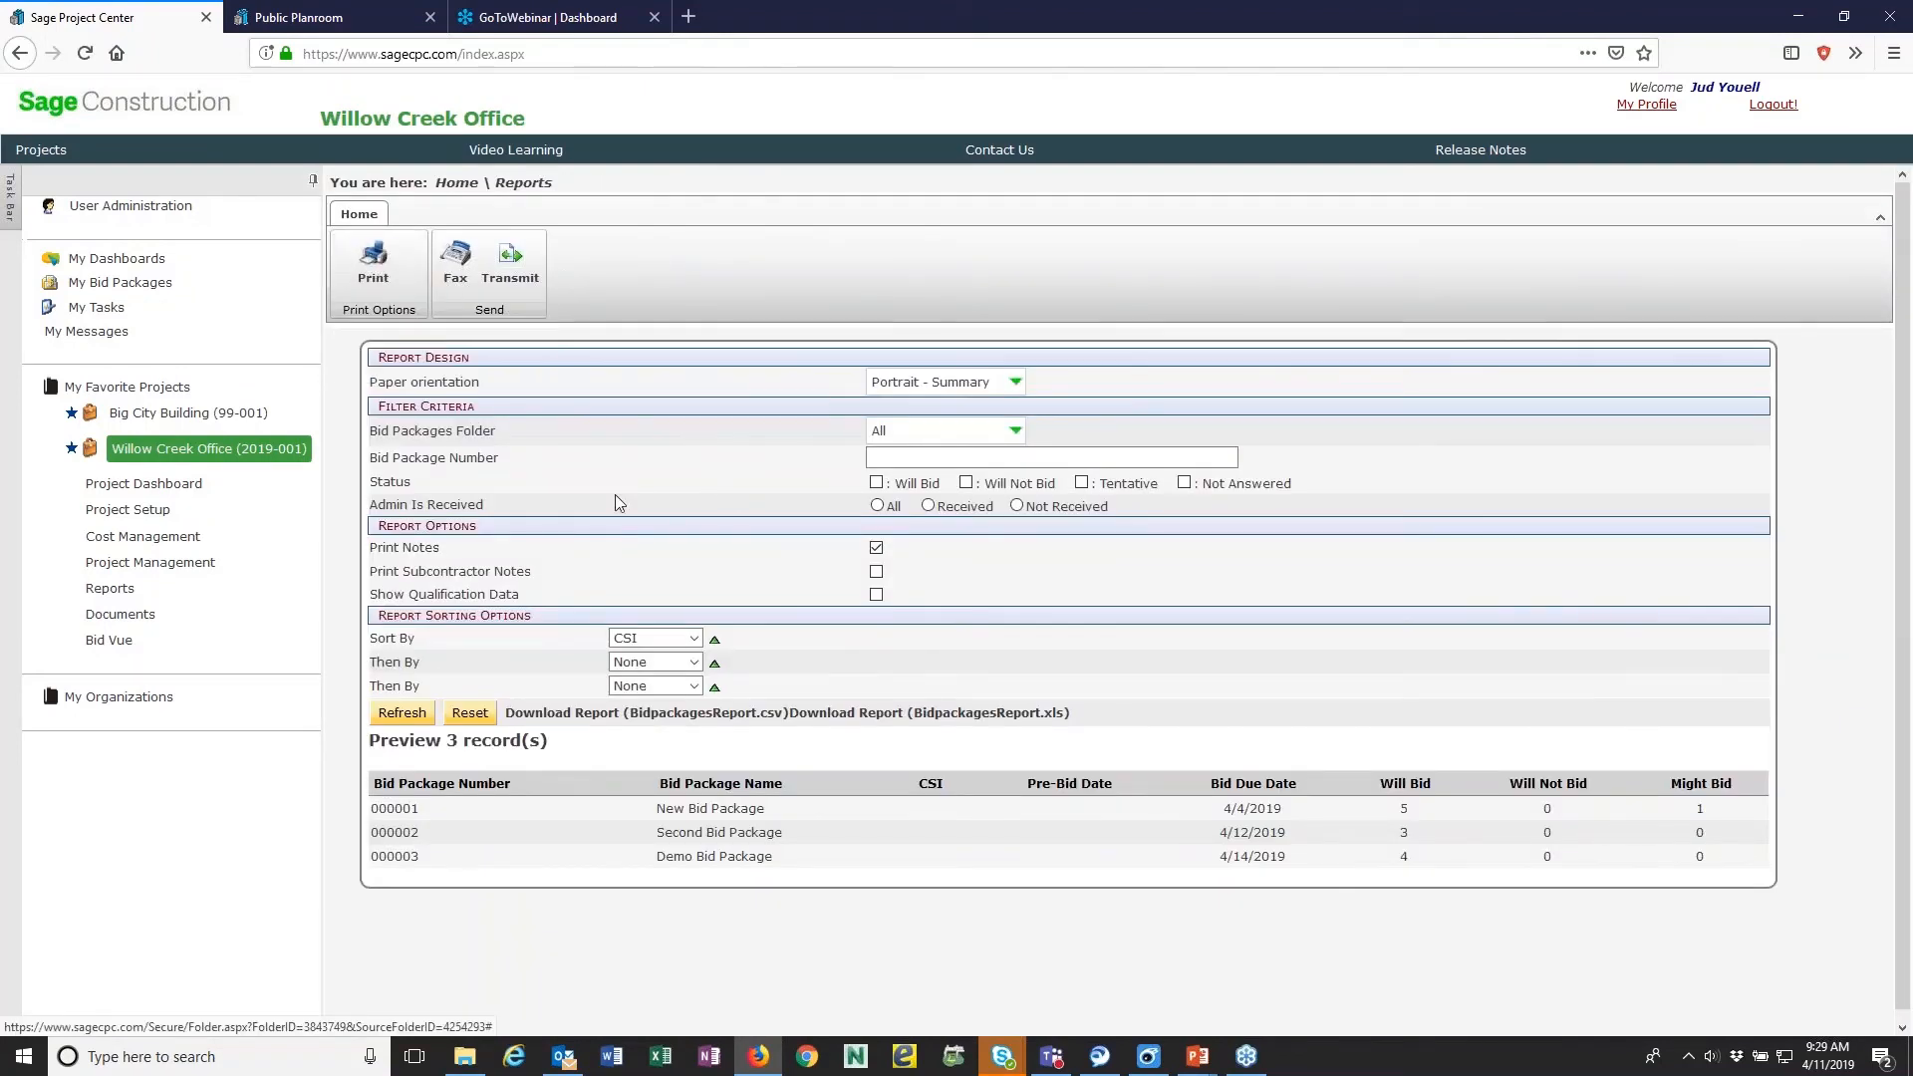
pyautogui.click(877, 483)
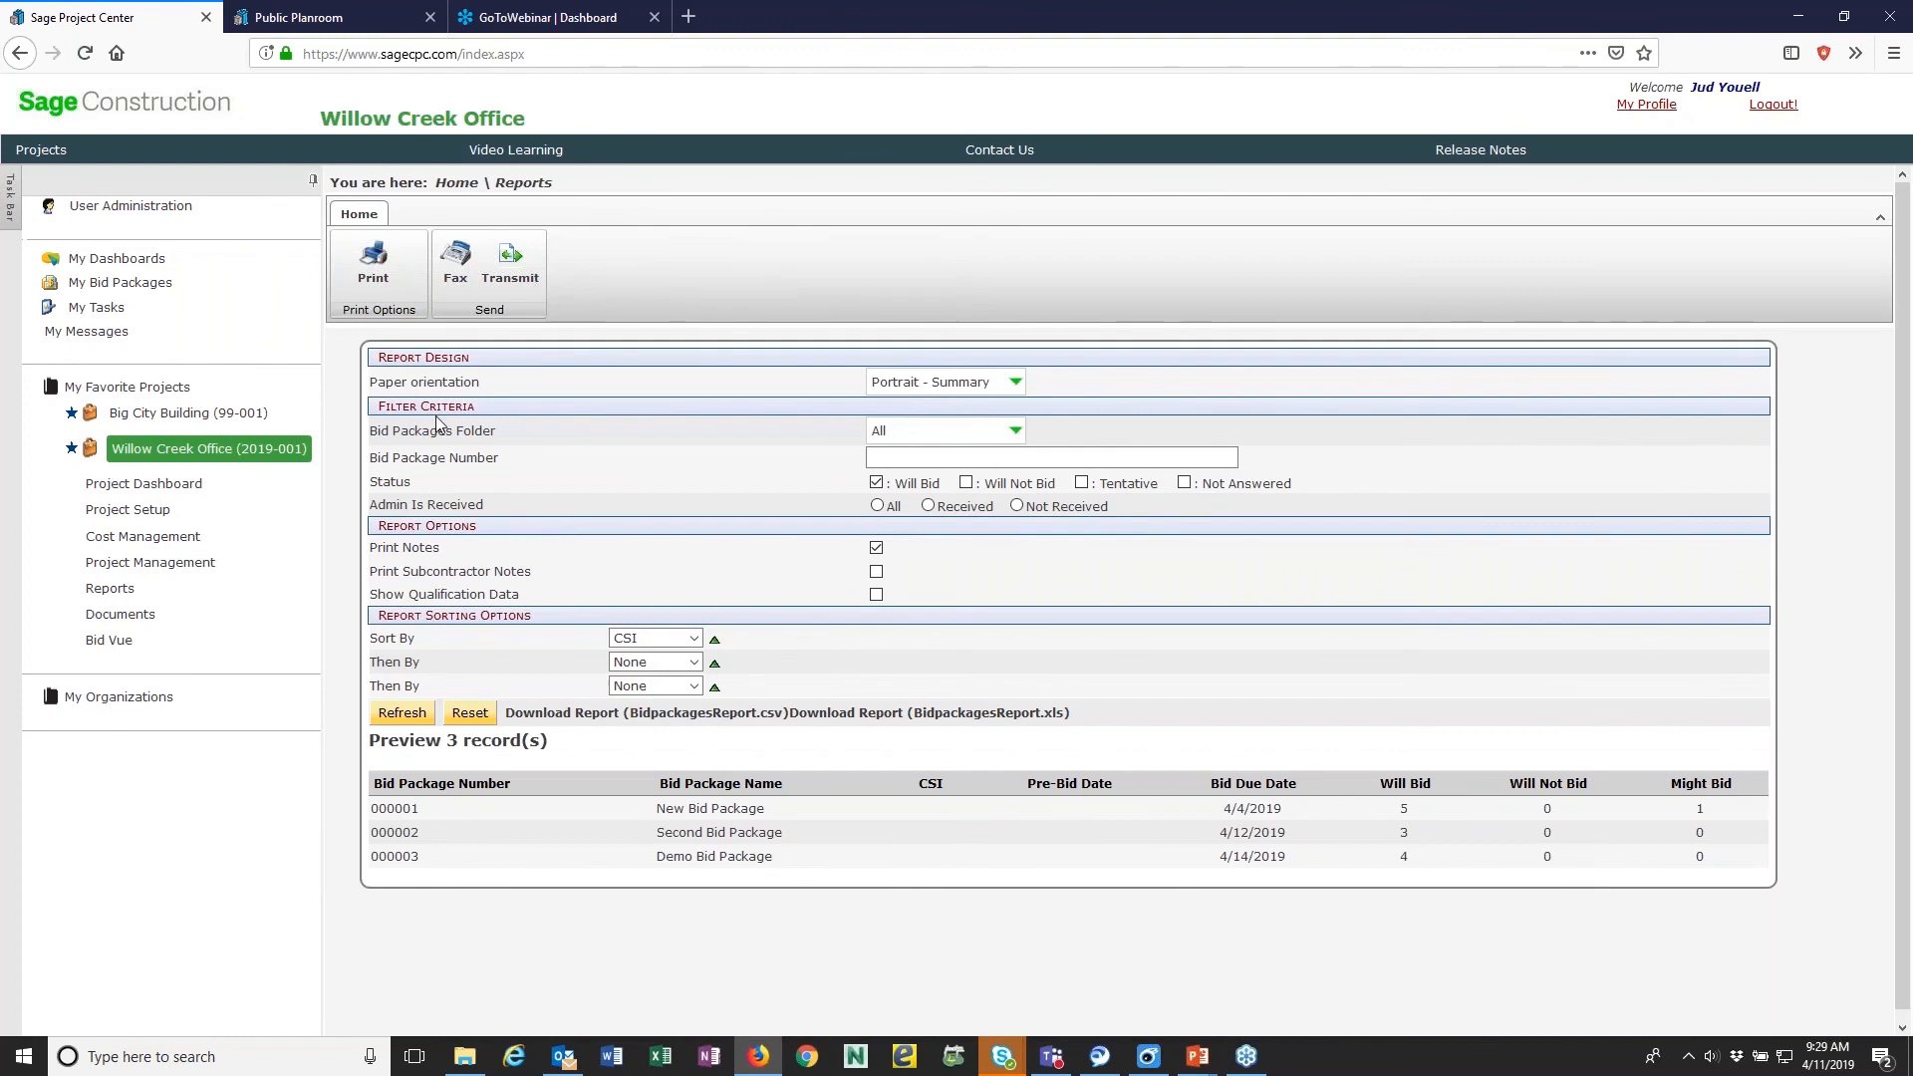
pyautogui.click(373, 264)
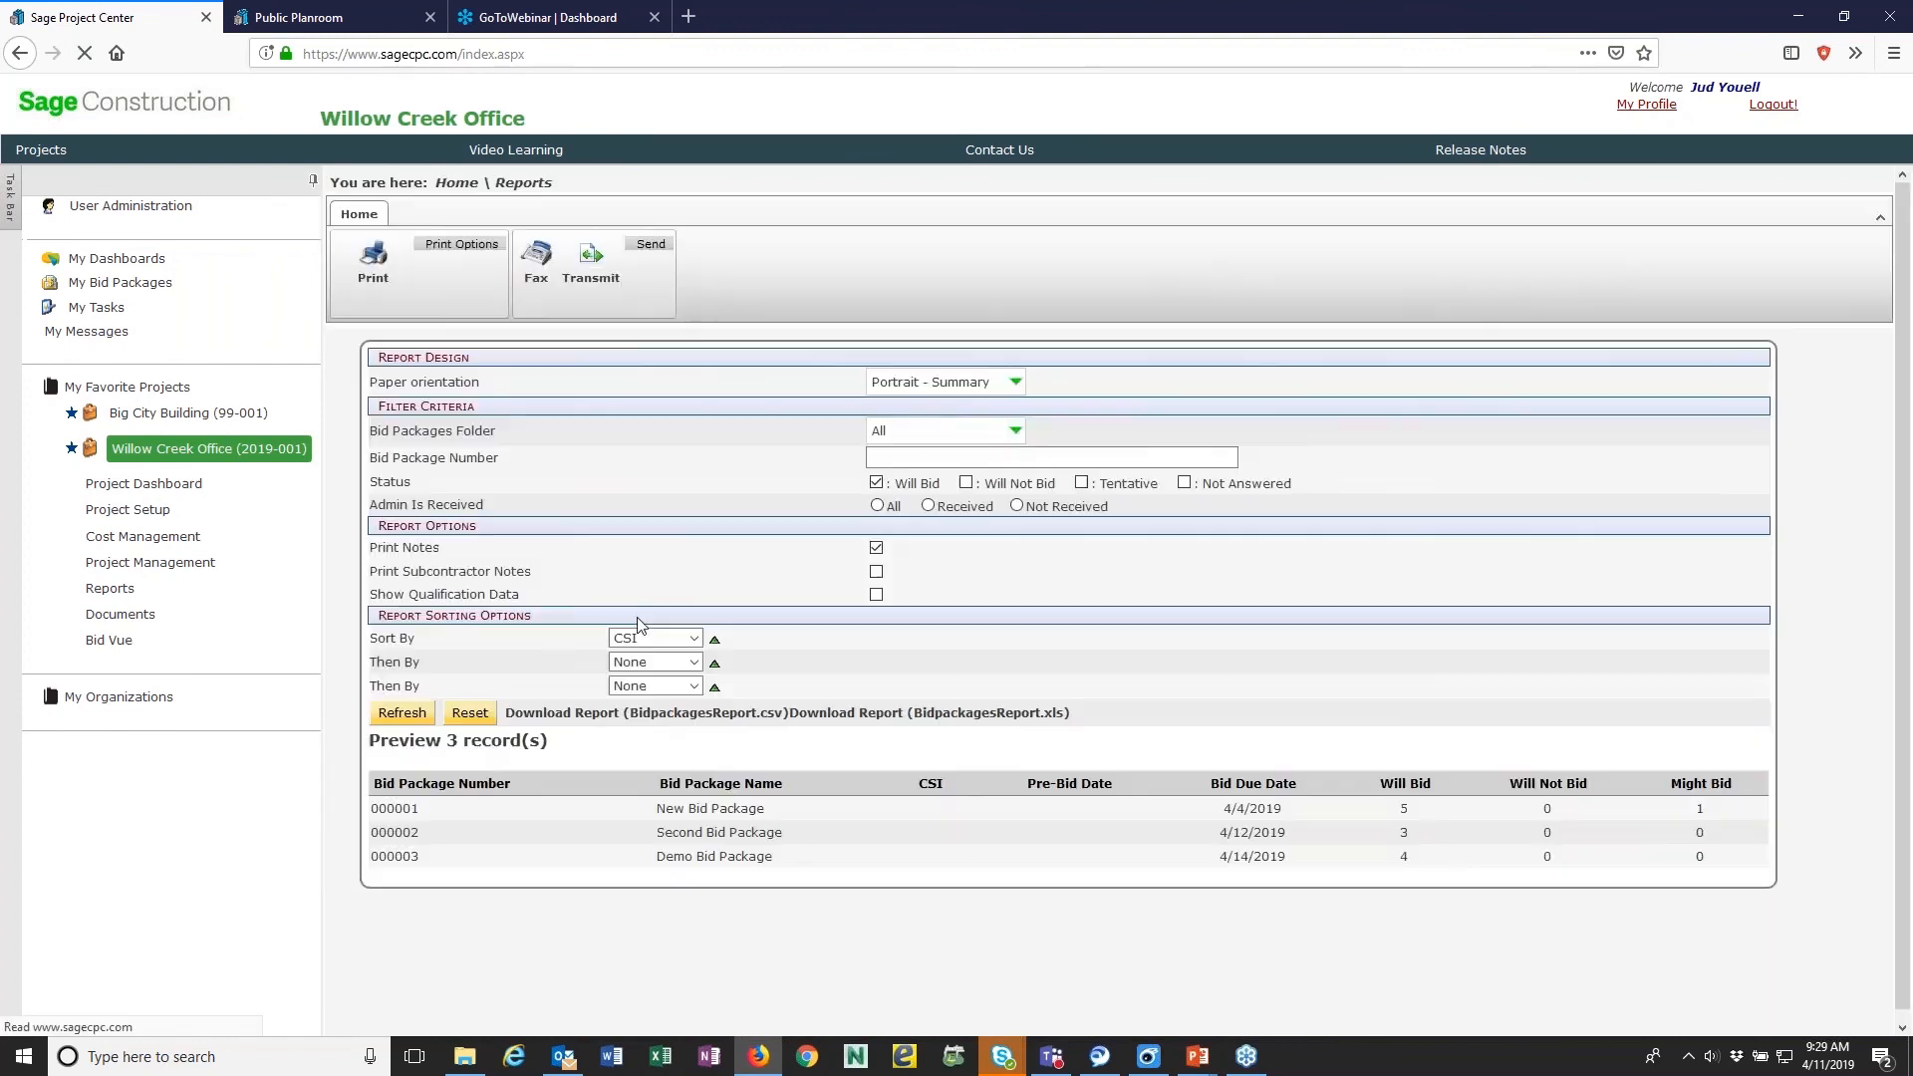
pyautogui.click(376, 264)
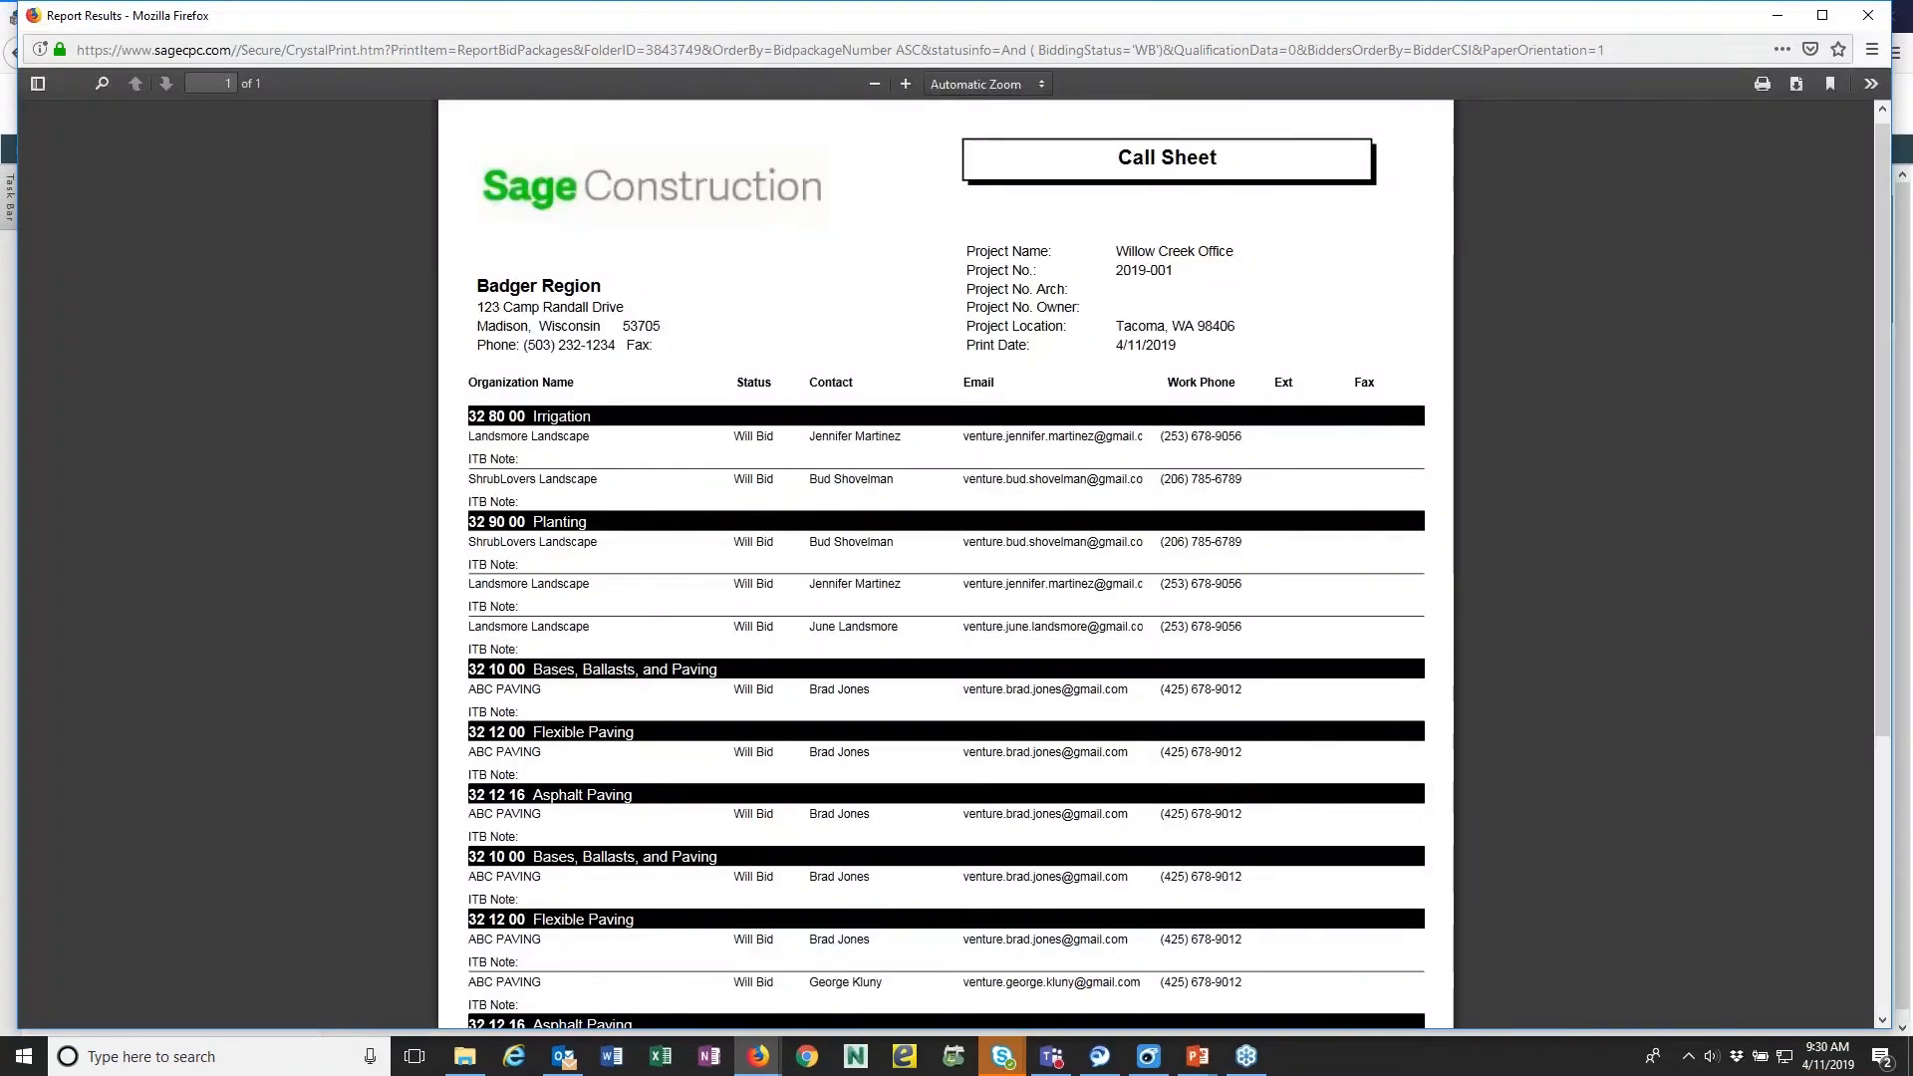
# - Review the Will Bid bidders by CSI code in the Call Sheet report and close the report window
pyautogui.scroll(-3, 1132, 466)
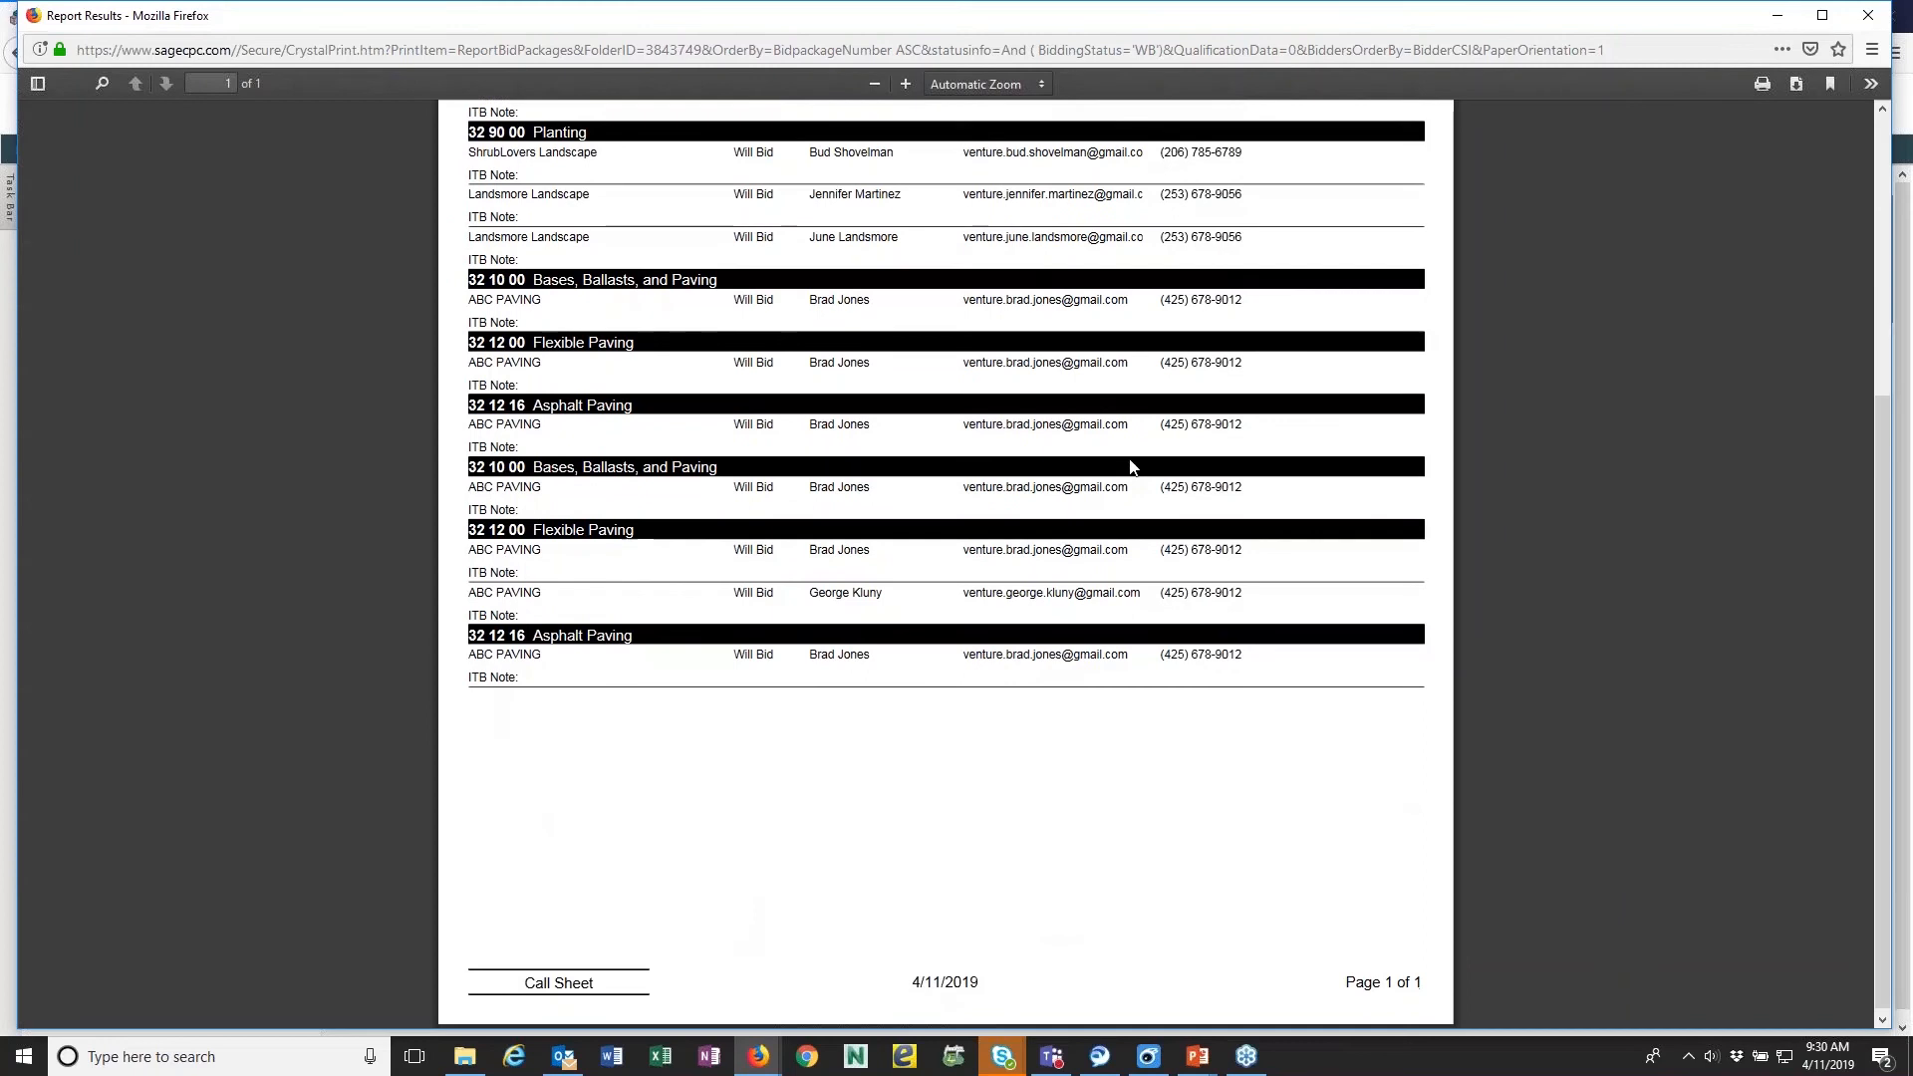
pyautogui.scroll(5, 1132, 467)
pyautogui.scroll(-1, 1132, 466)
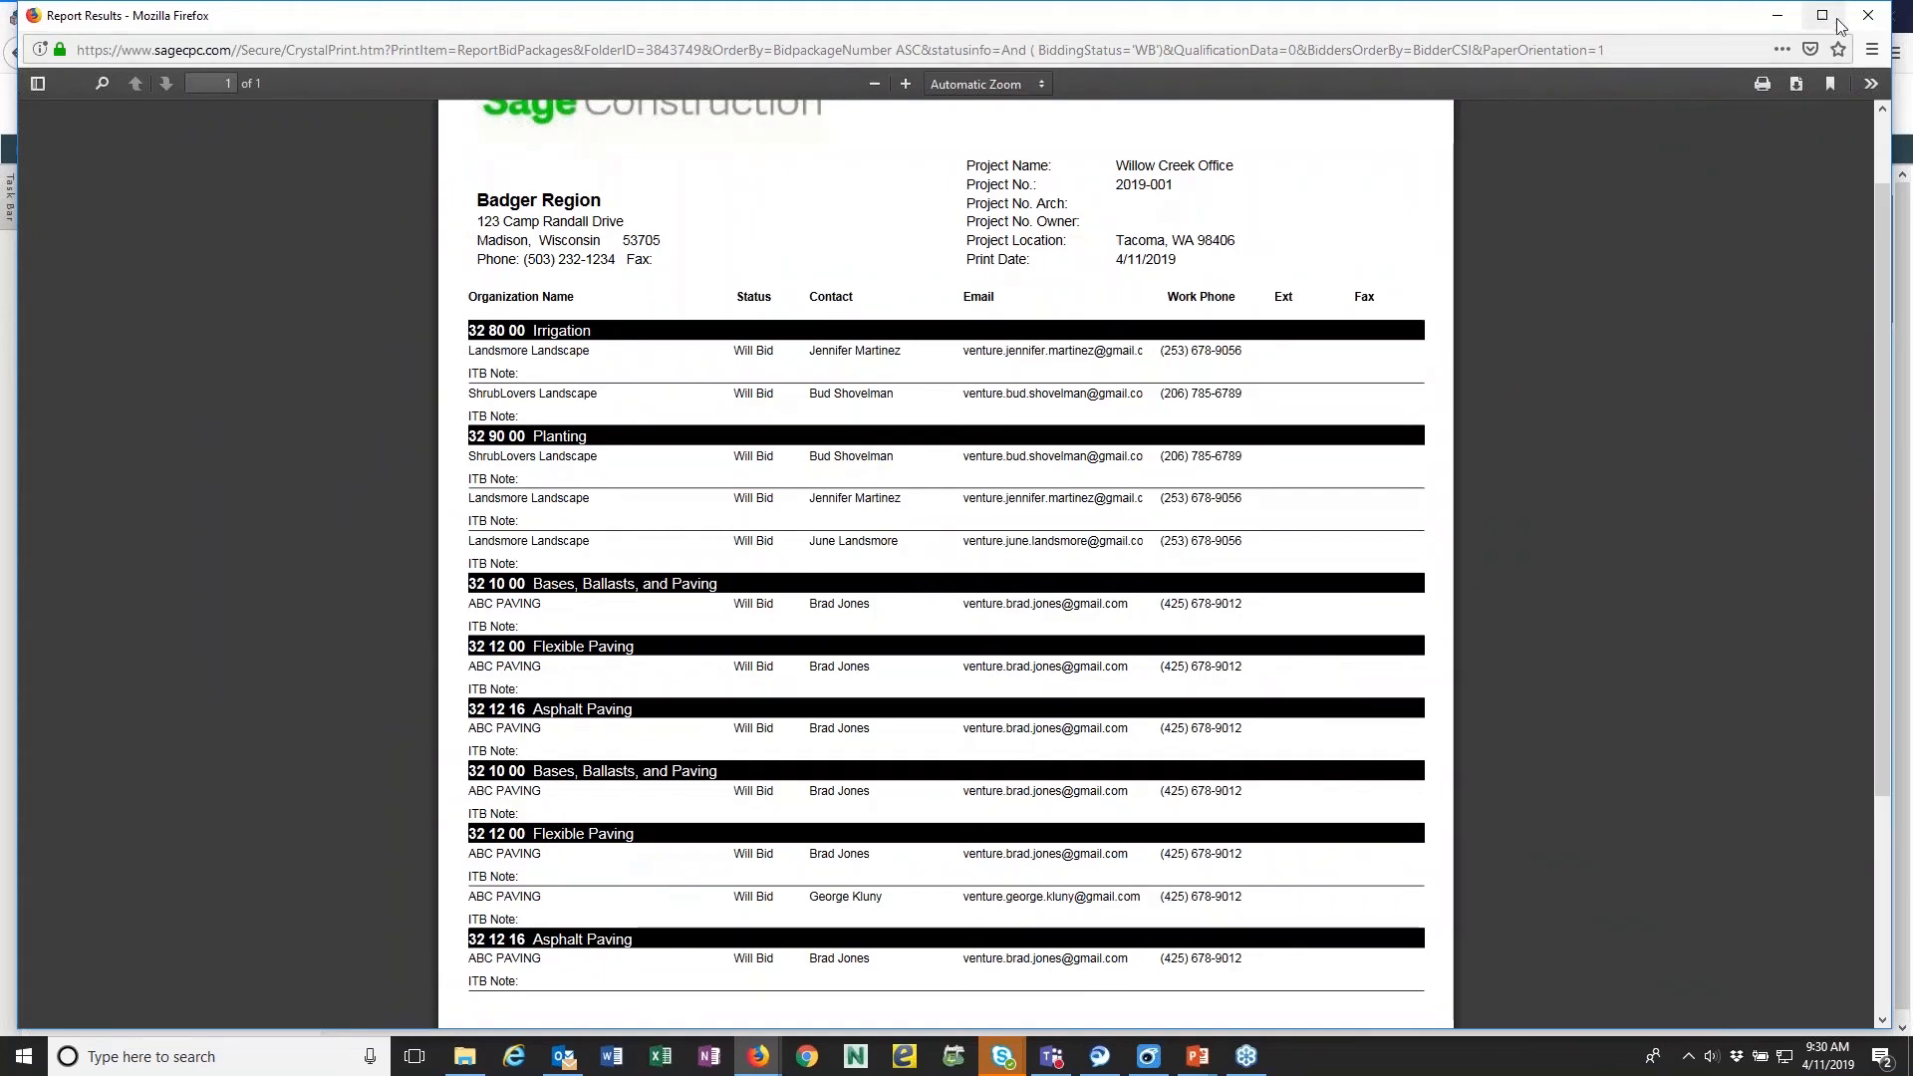
pyautogui.click(1866, 18)
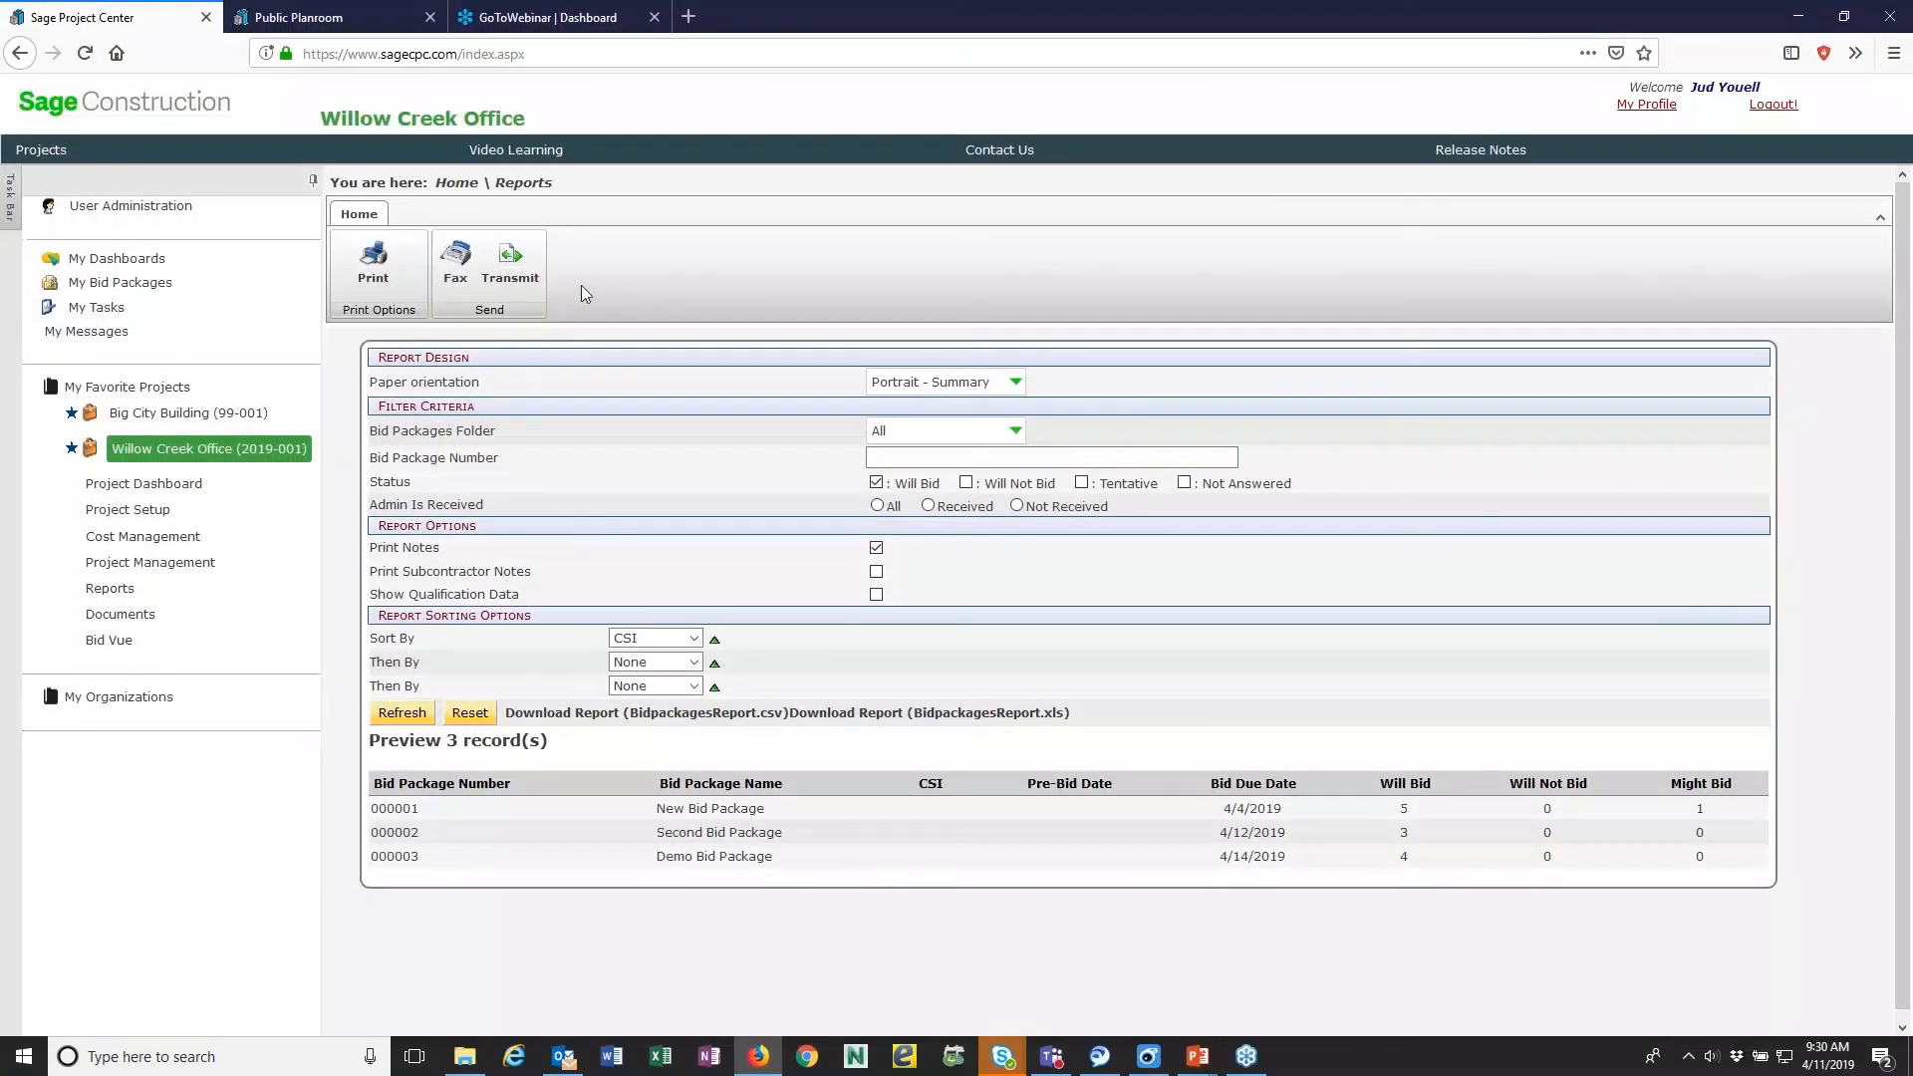
# - Leave the bid packages report for the project's reports overview and reopen the Willow Creek Office project
pyautogui.click(526, 186)
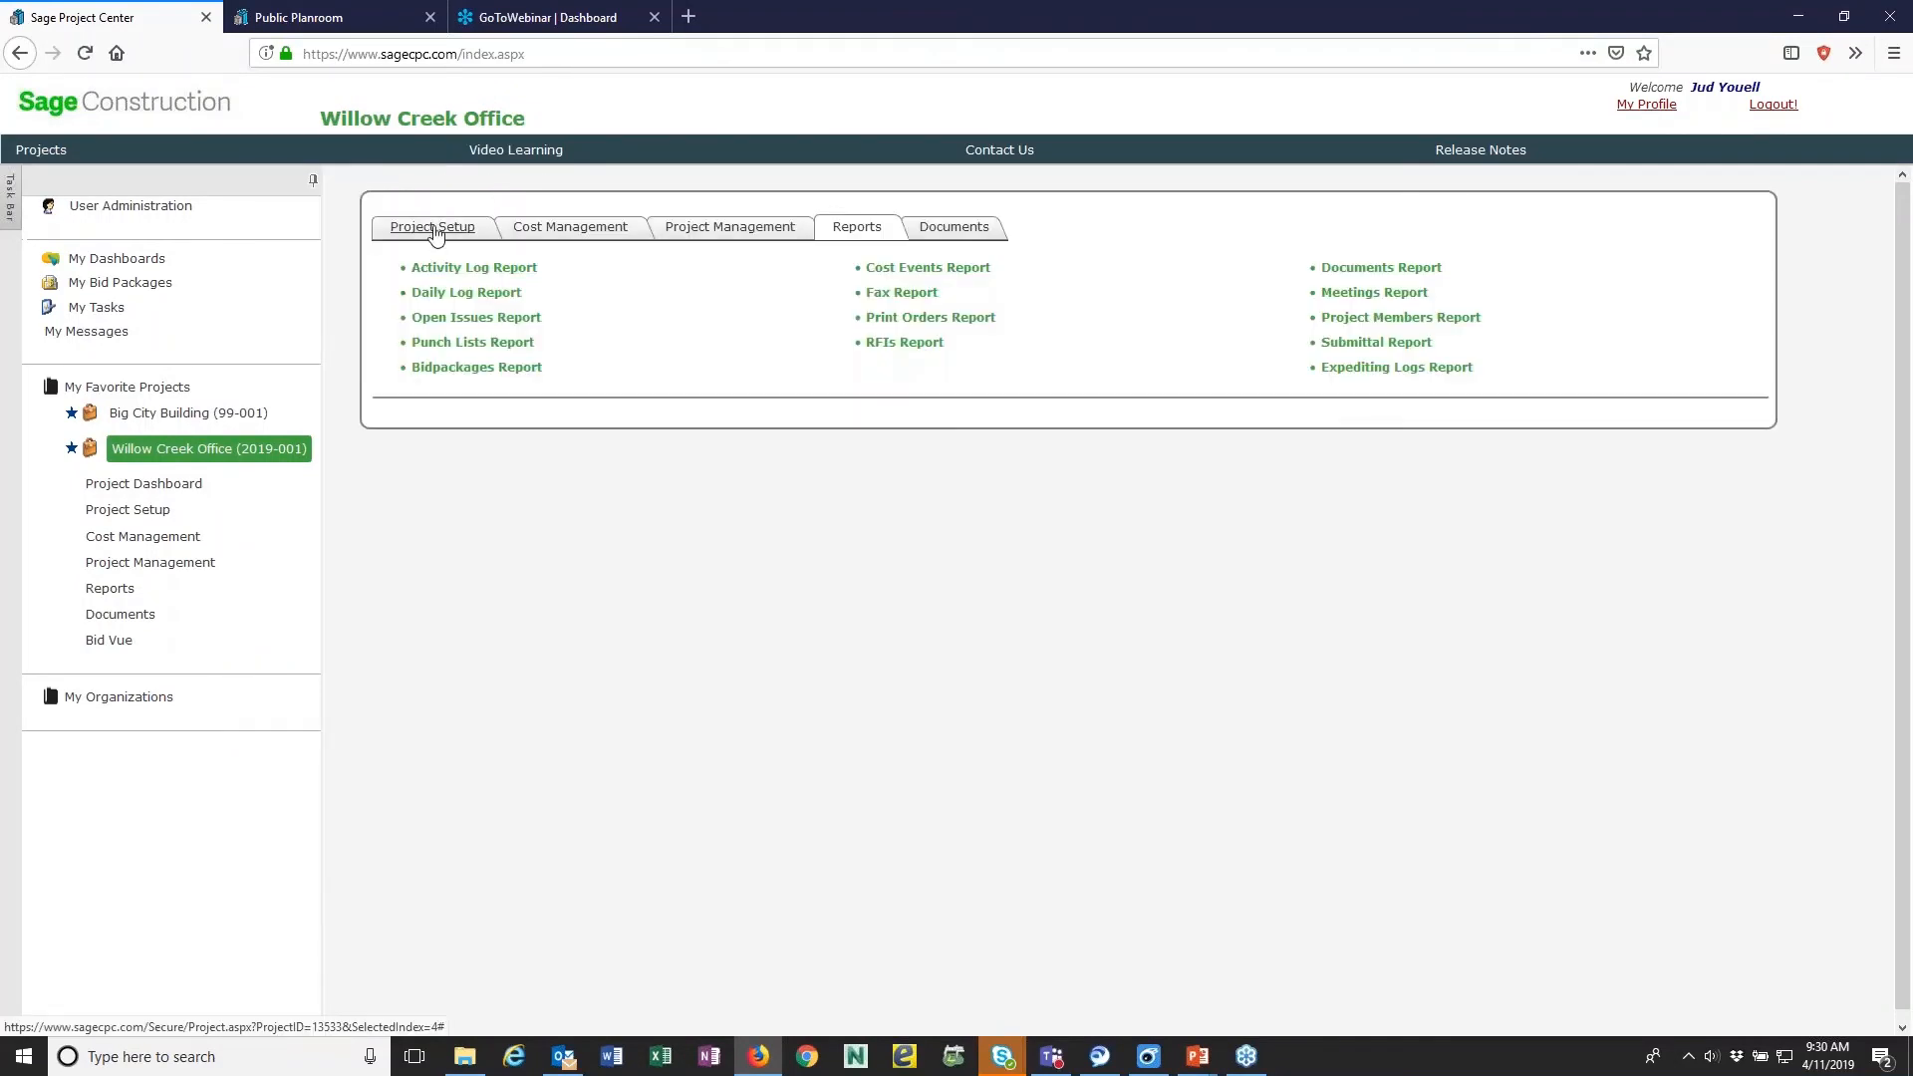
pyautogui.click(230, 460)
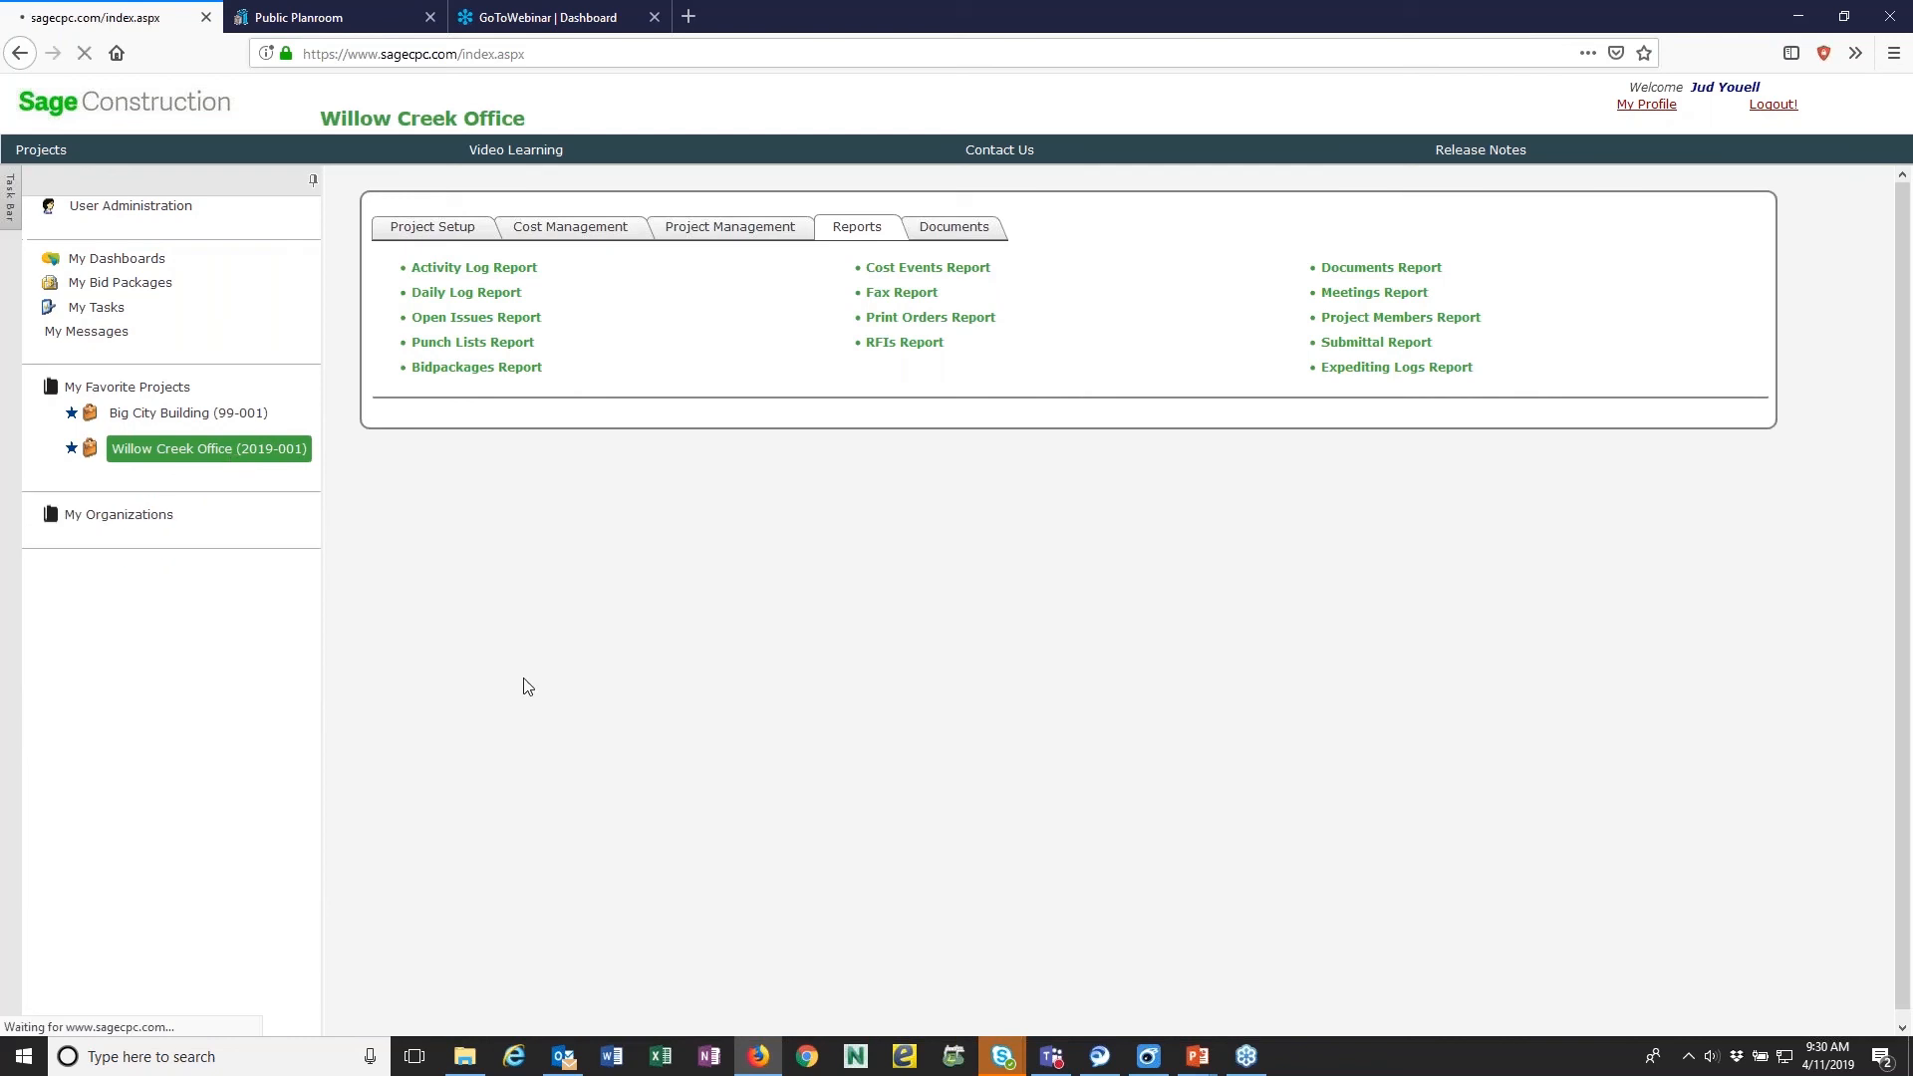